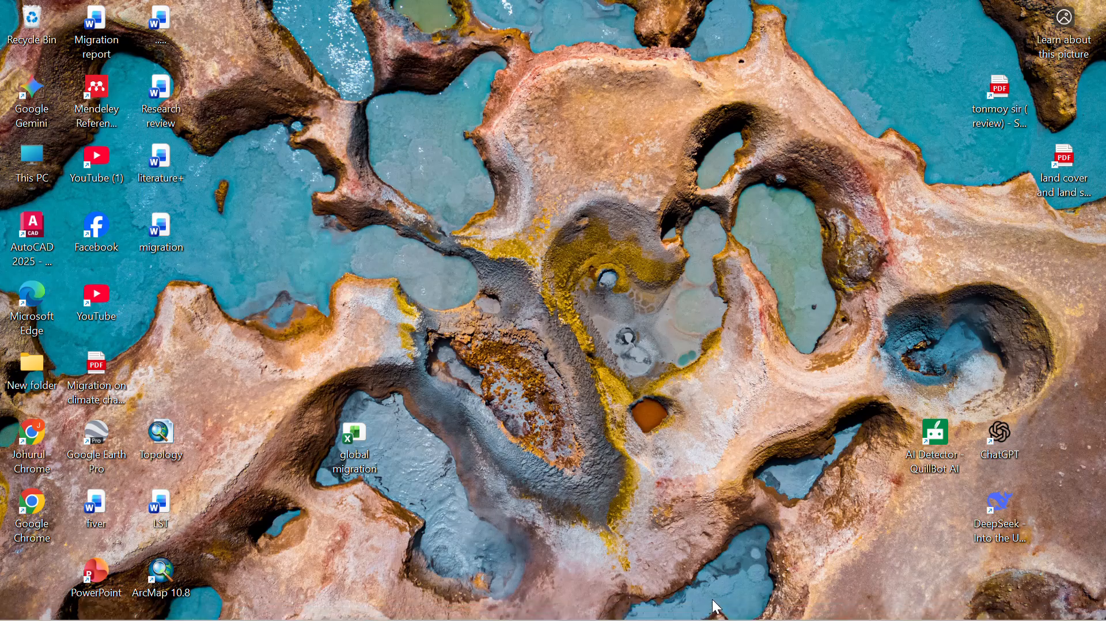
- Switch to ArcMap and collapse the legends of the n24e089.hgt and n23e089.hgt layers
left_click(728, 618)
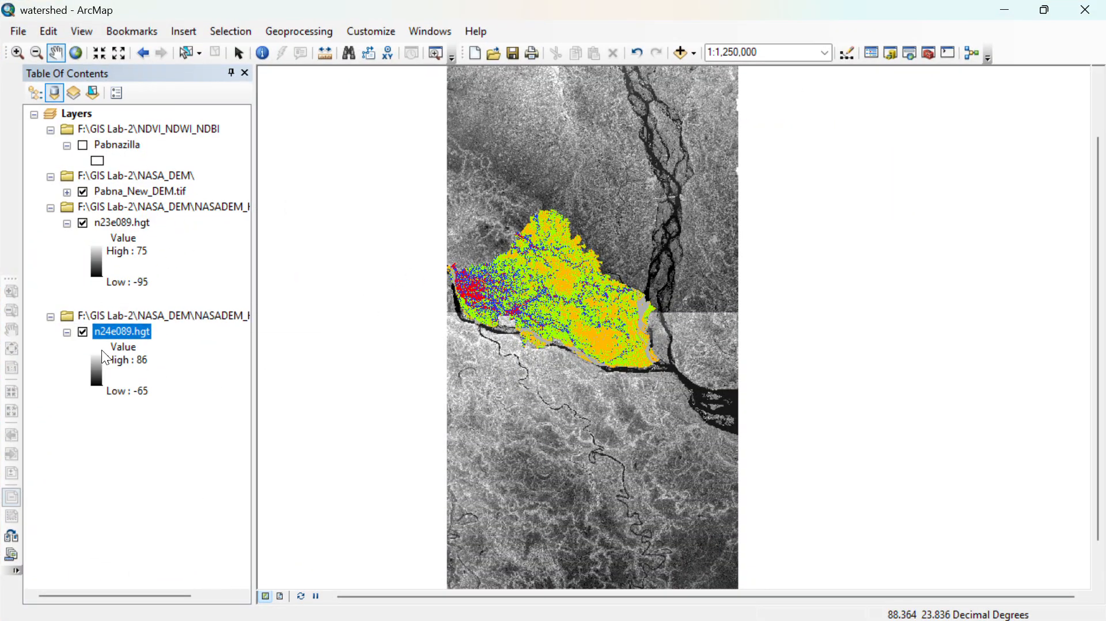
left_click(66, 333)
left_click(67, 223)
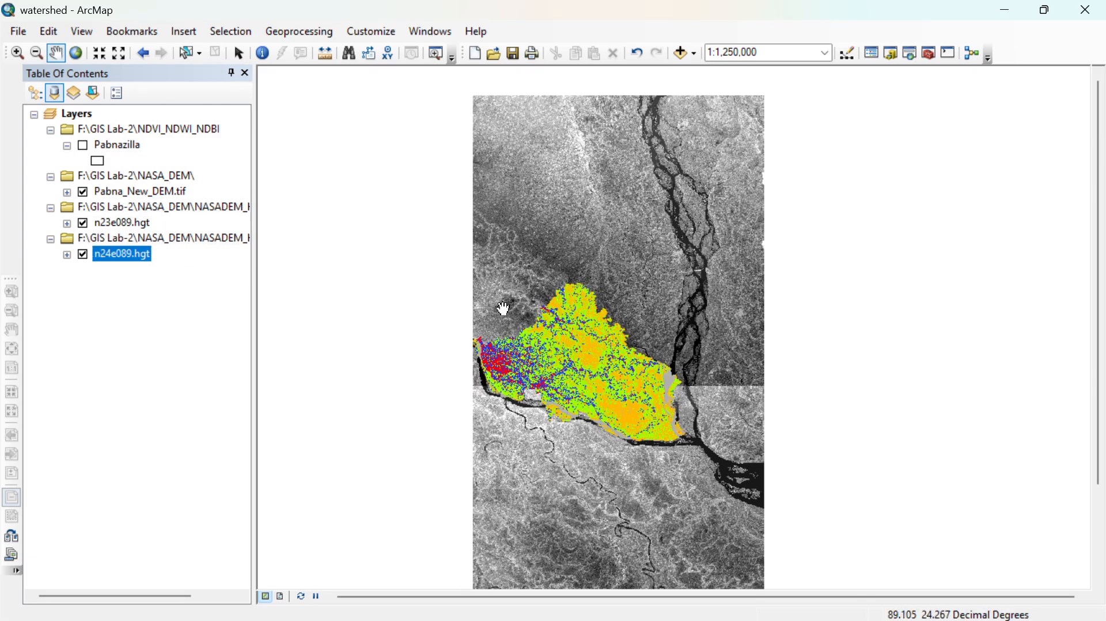
- Toggle the n24e089.hgt and n23e089.hgt tiles off and on, and examine how they surround the Pabna_New_DEM.tif area
left_click_drag(677, 405, 658, 267)
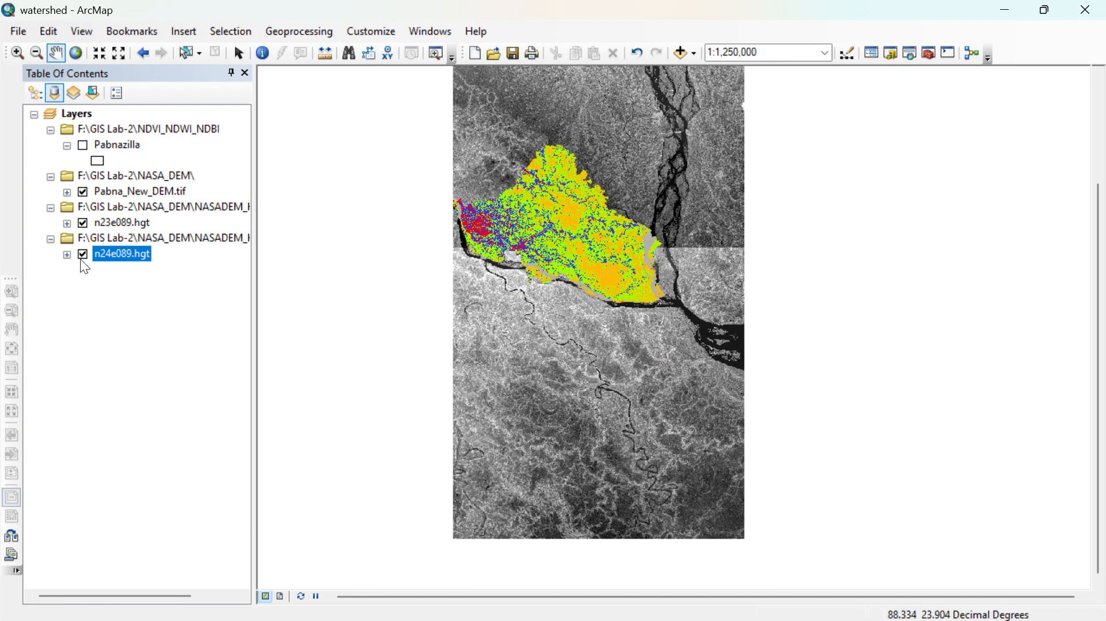
left_click(83, 254)
left_click(83, 223)
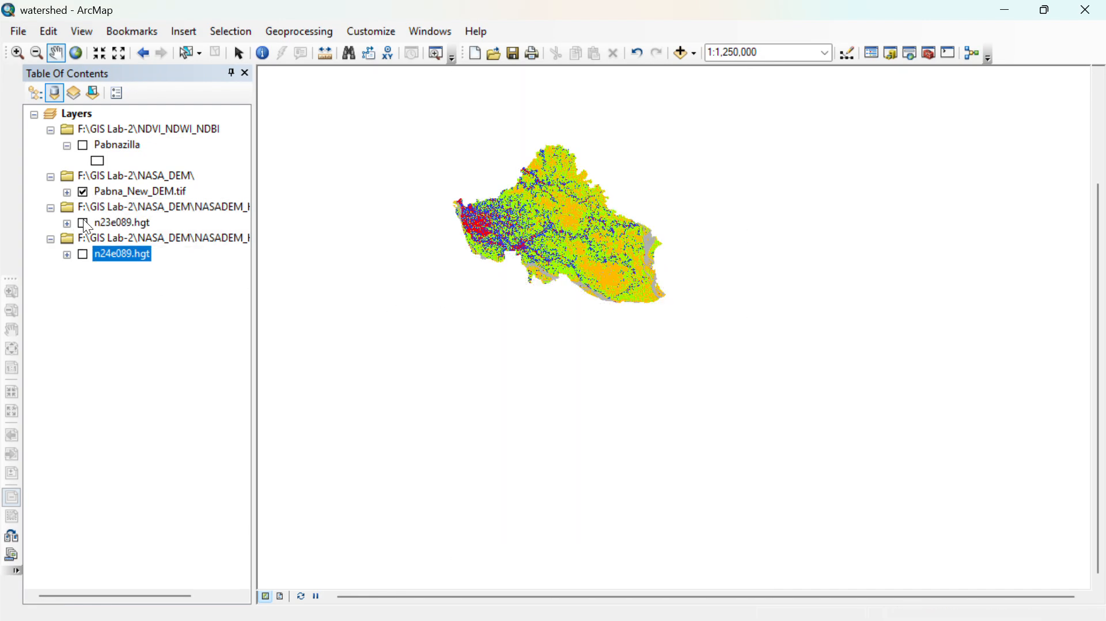
left_click(83, 254)
left_click(83, 223)
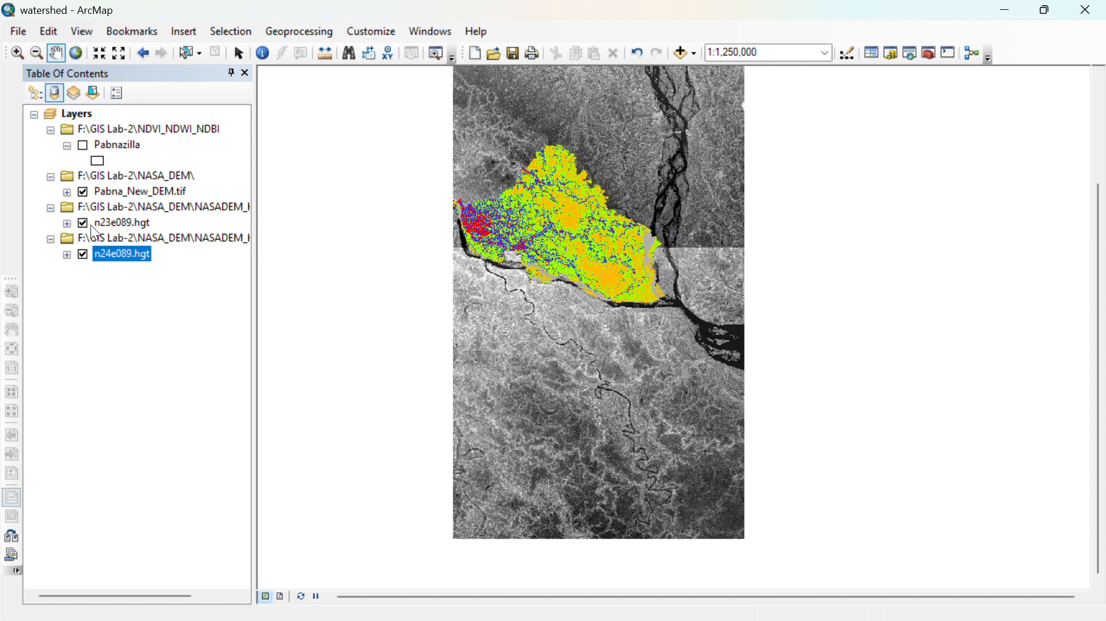
scroll(703, 266, "down", 4)
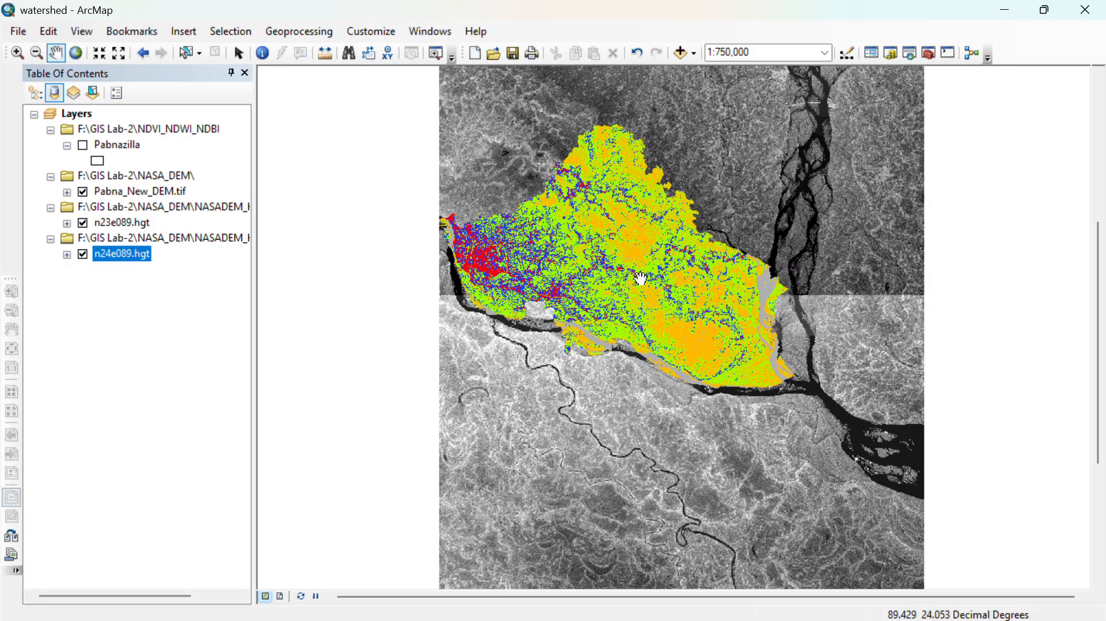
left_click_drag(641, 279, 617, 285)
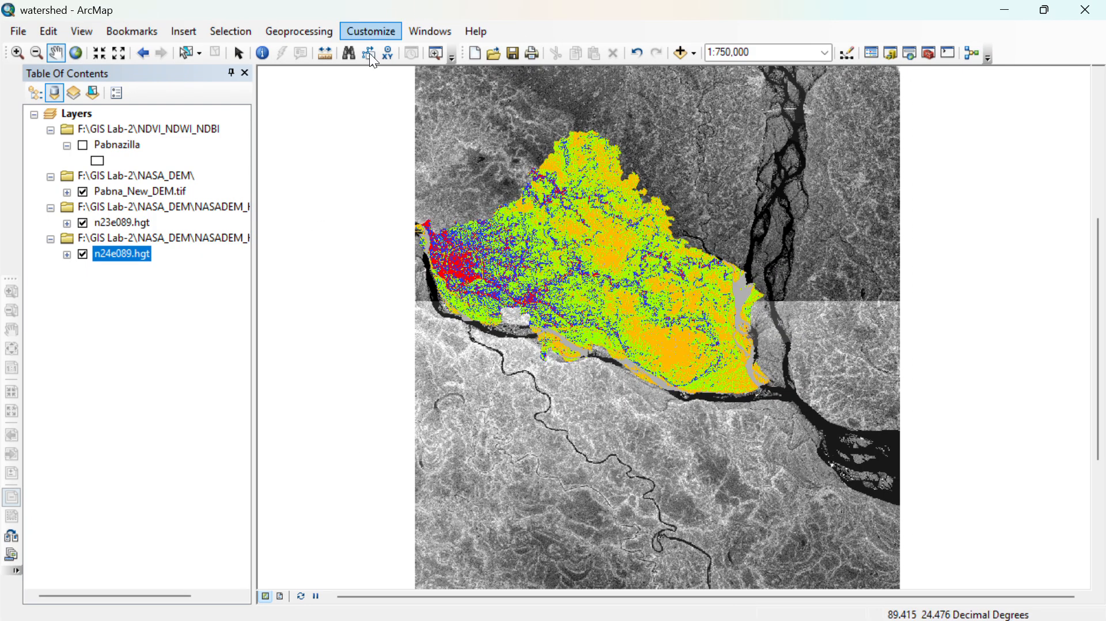
left_click_drag(705, 408, 596, 398)
scroll(596, 397, "up", 2)
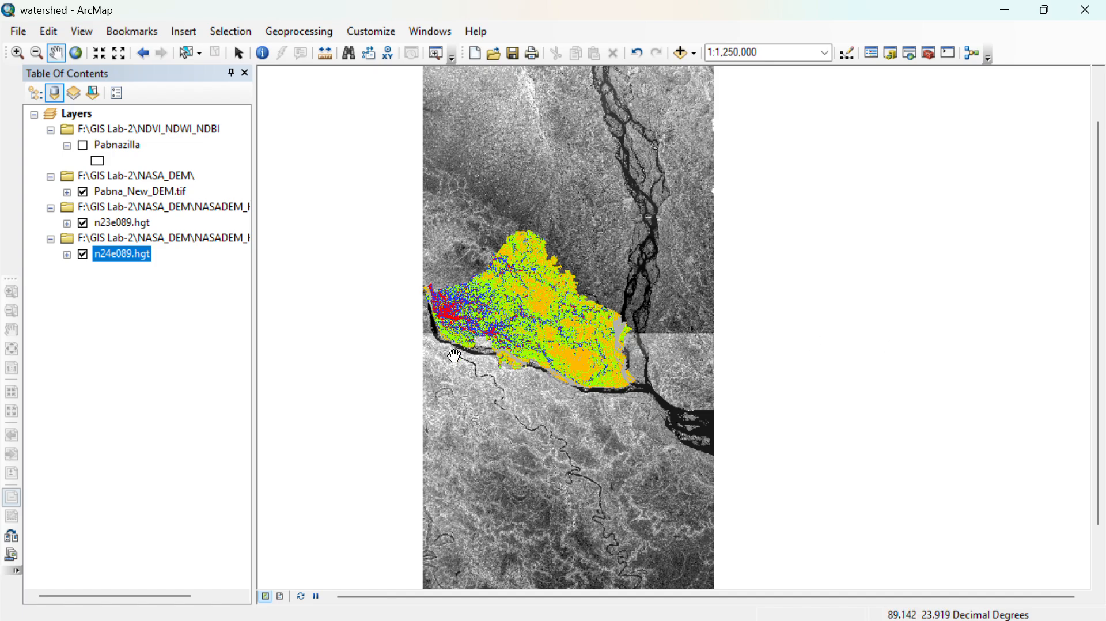
- Hide the n24e089.hgt and n23e089.hgt layers and view the Pabna_New_DEM.tif raster at 1:500,000
left_click(83, 254)
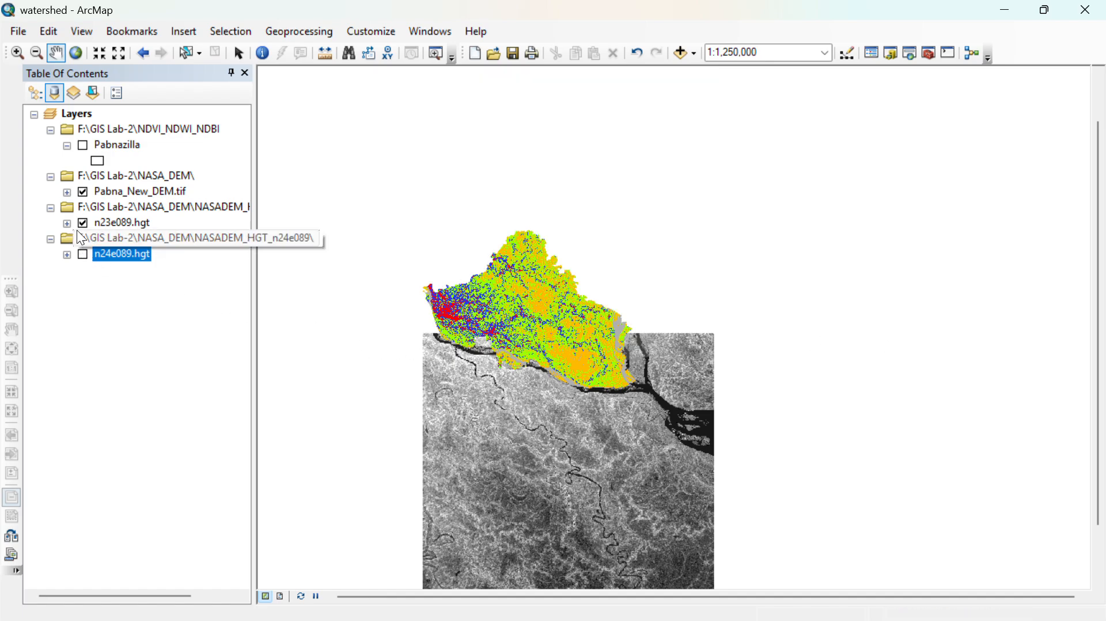
left_click(83, 222, "ctrl")
left_click(83, 223)
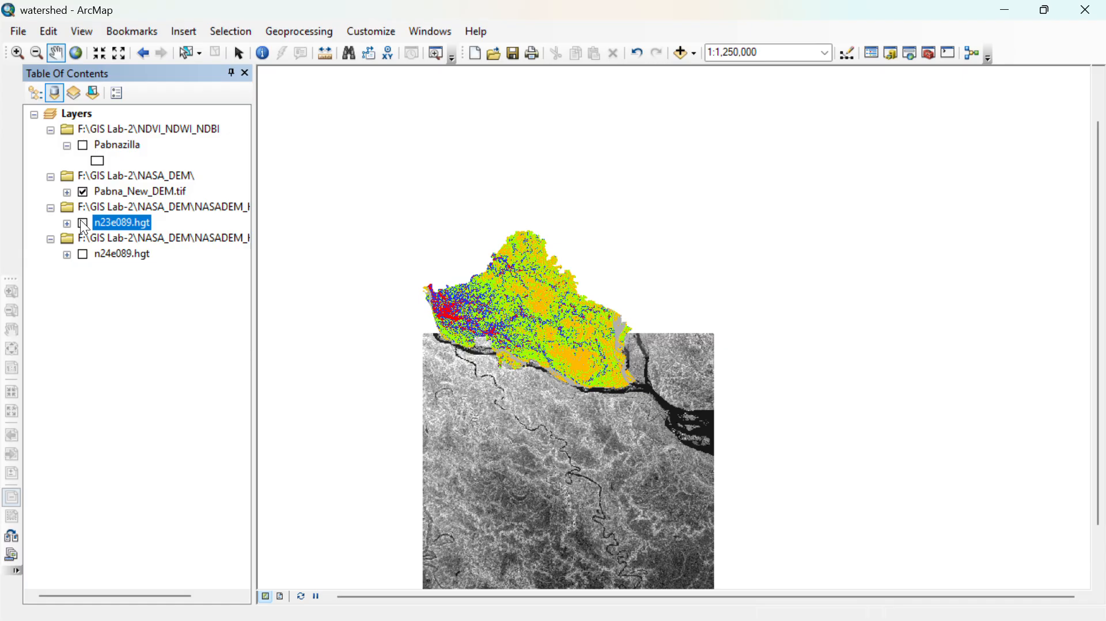
scroll(456, 295, "down", 2)
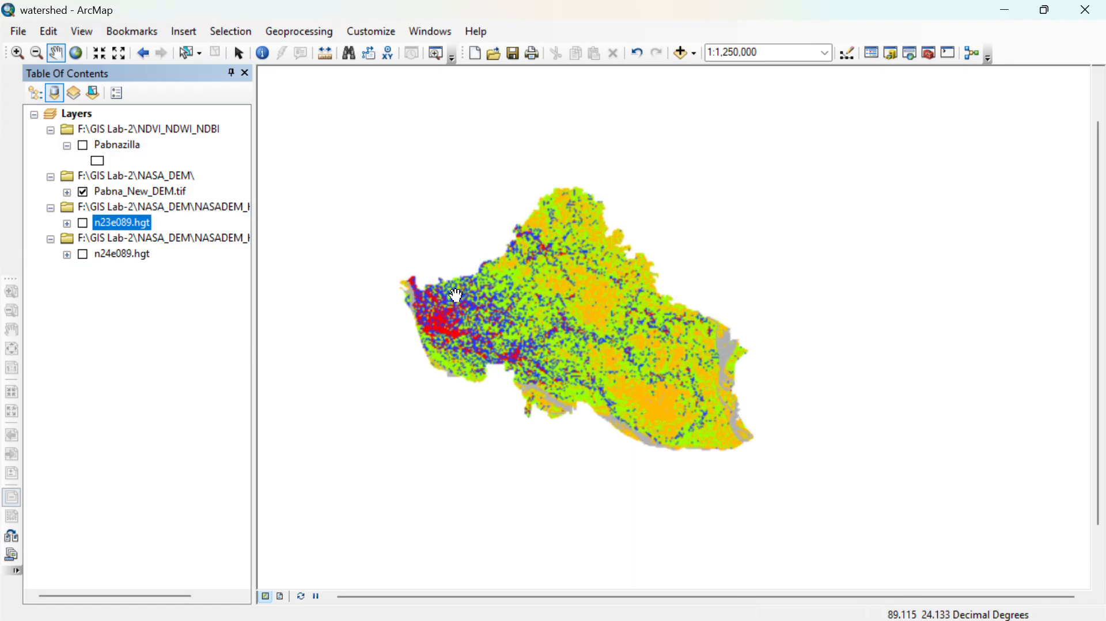
scroll(576, 317, "down", 2)
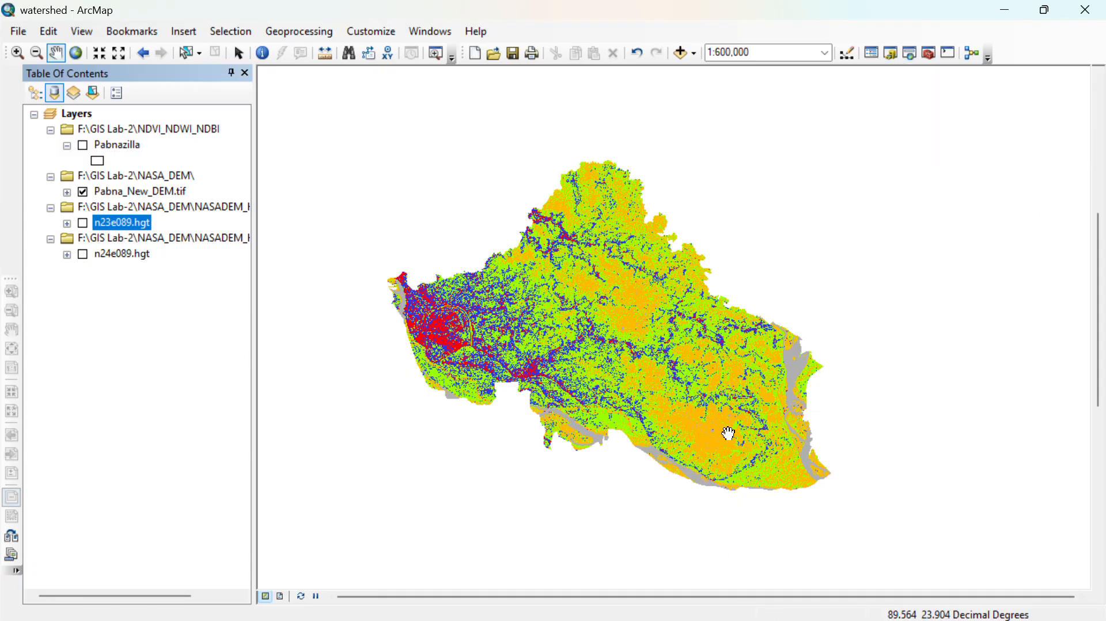
scroll(668, 431, "down", 1)
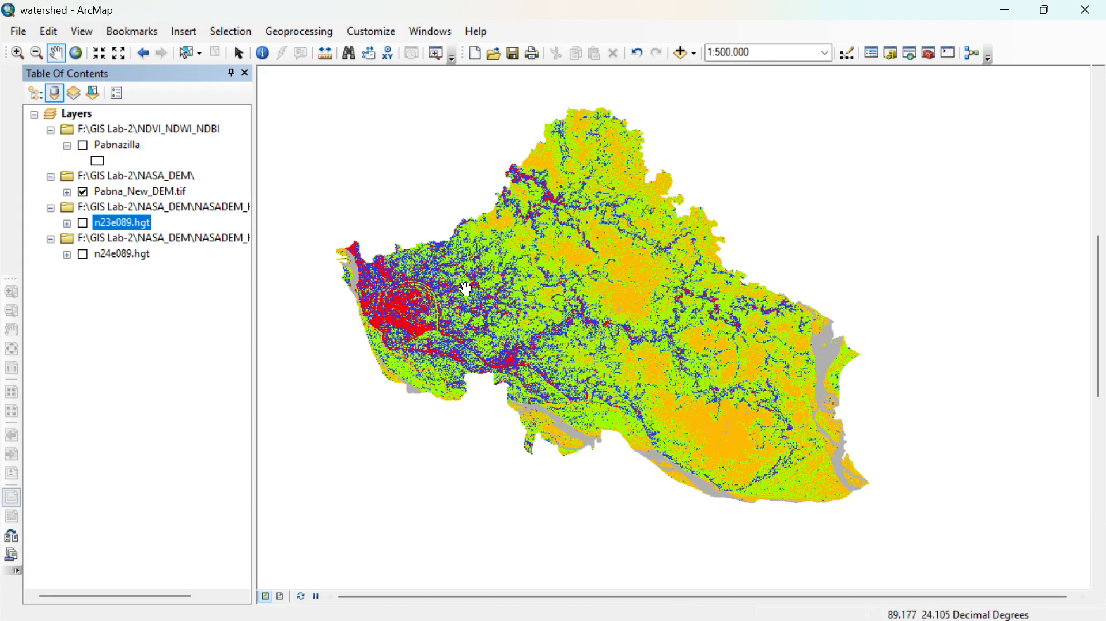
- Open the Fill tool from the Hydrology toolset of the Spatial Analyst tools
left_click(928, 53)
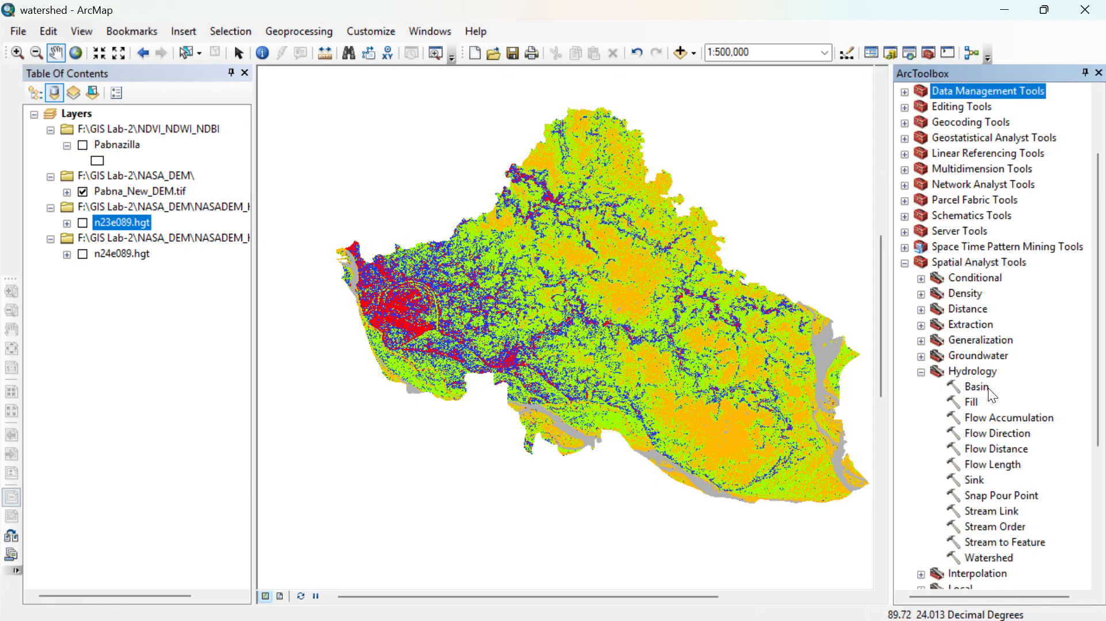
double_click(972, 402)
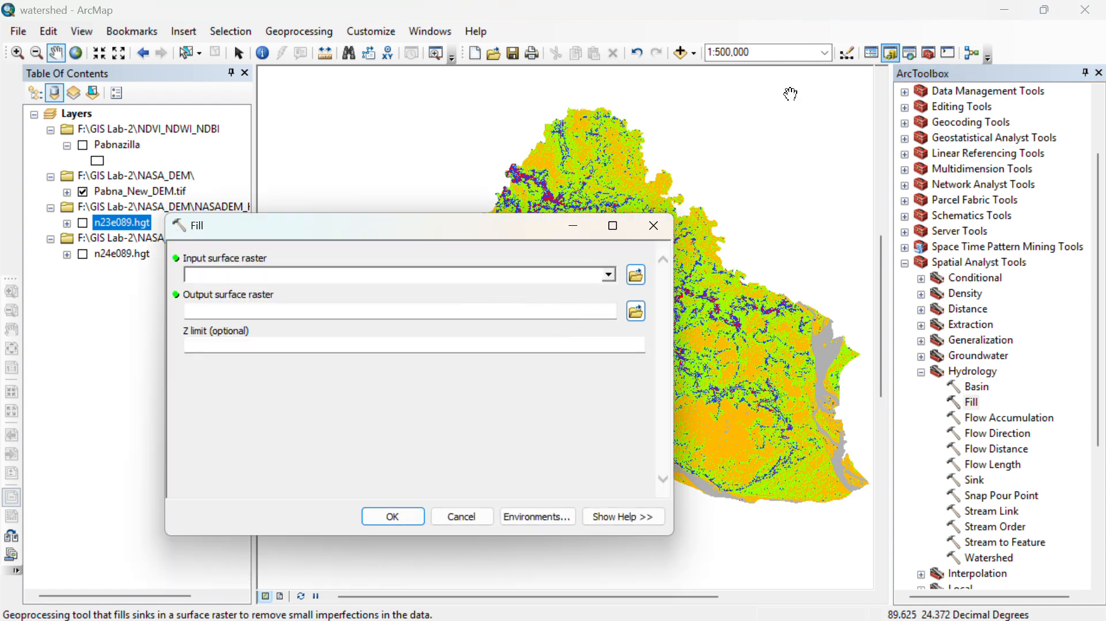
left_click(573, 225)
left_click(1005, 9)
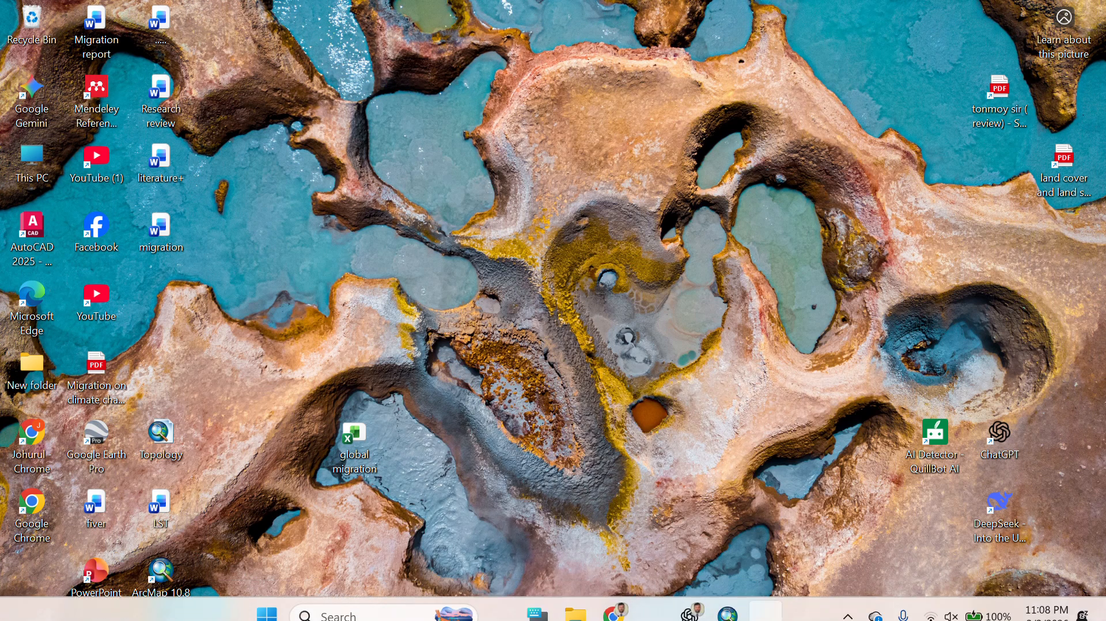
left_click(725, 600)
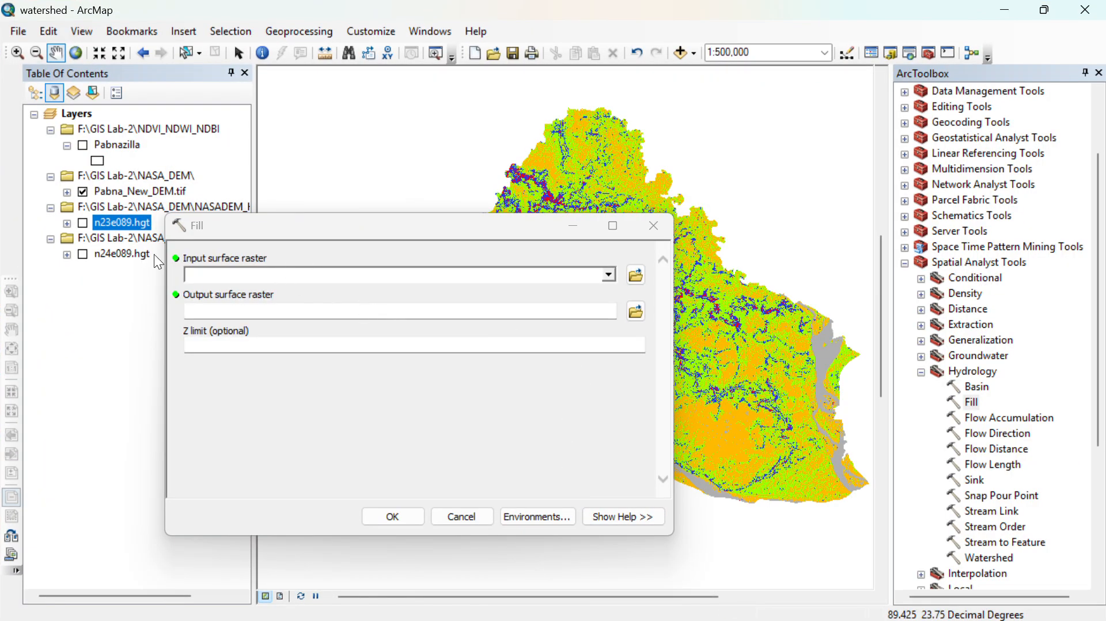
- Choose Pabna_New_DEM.tif as the input surface raster of the Fill tool
left_click(549, 270)
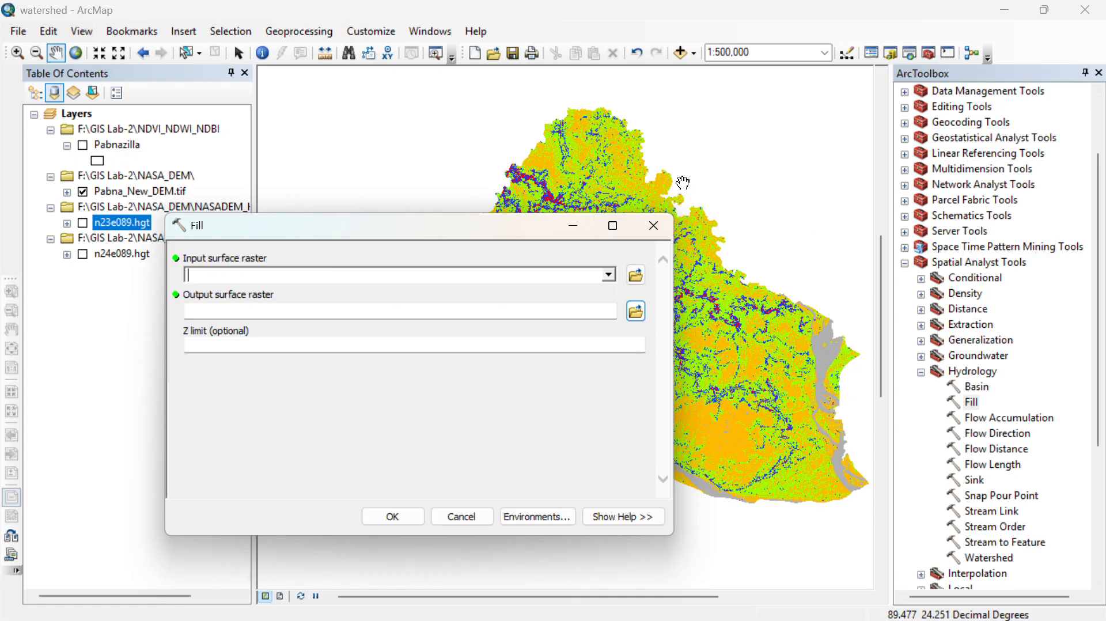
left_click_drag(720, 391, 709, 363)
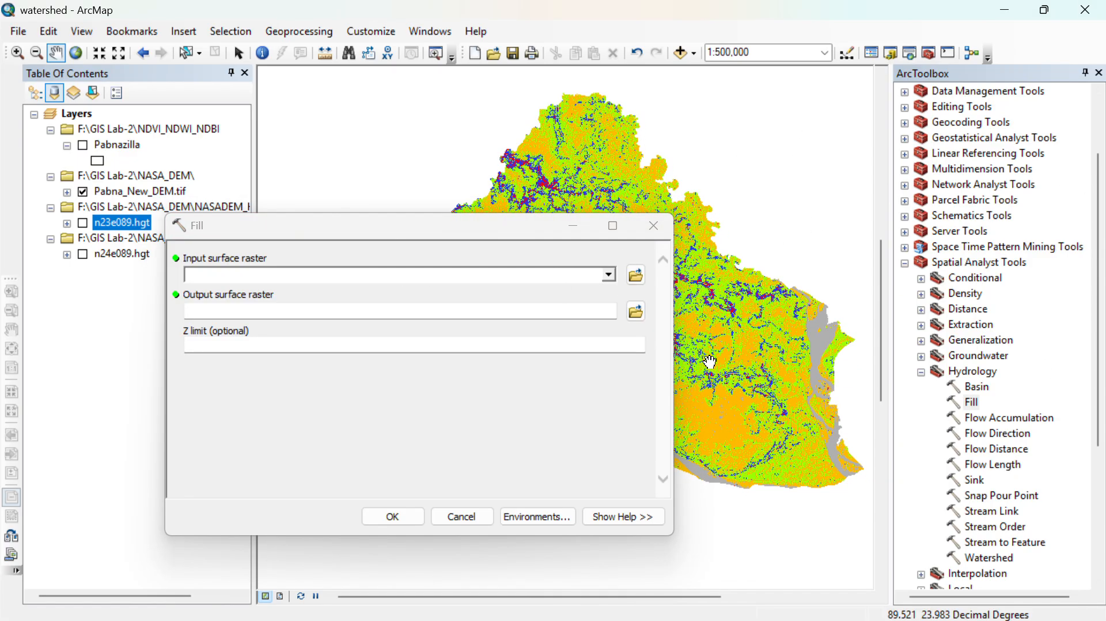
left_click(608, 274)
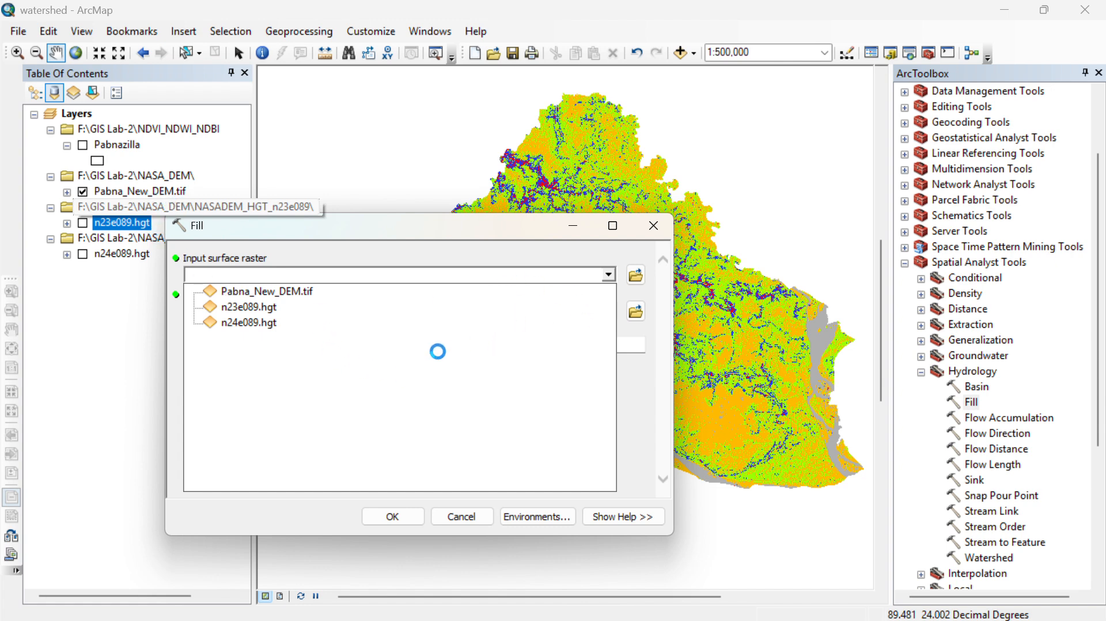
left_click(267, 291)
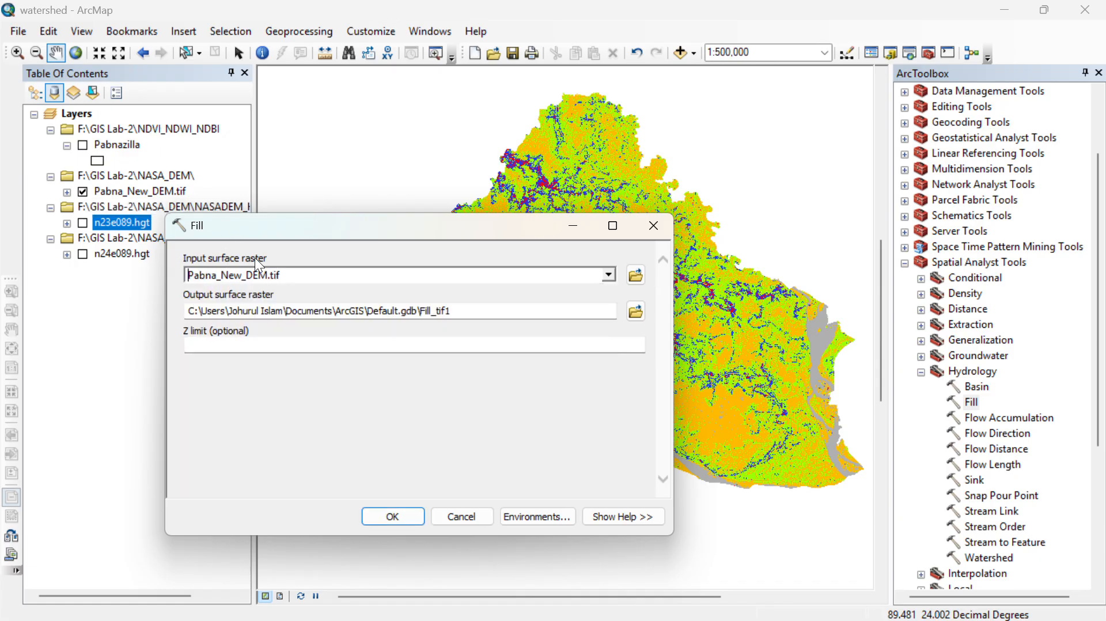
- Connect to the folder F:\GIS Lab-2\Watershed as the save location for the Fill output surface raster
left_click(636, 311)
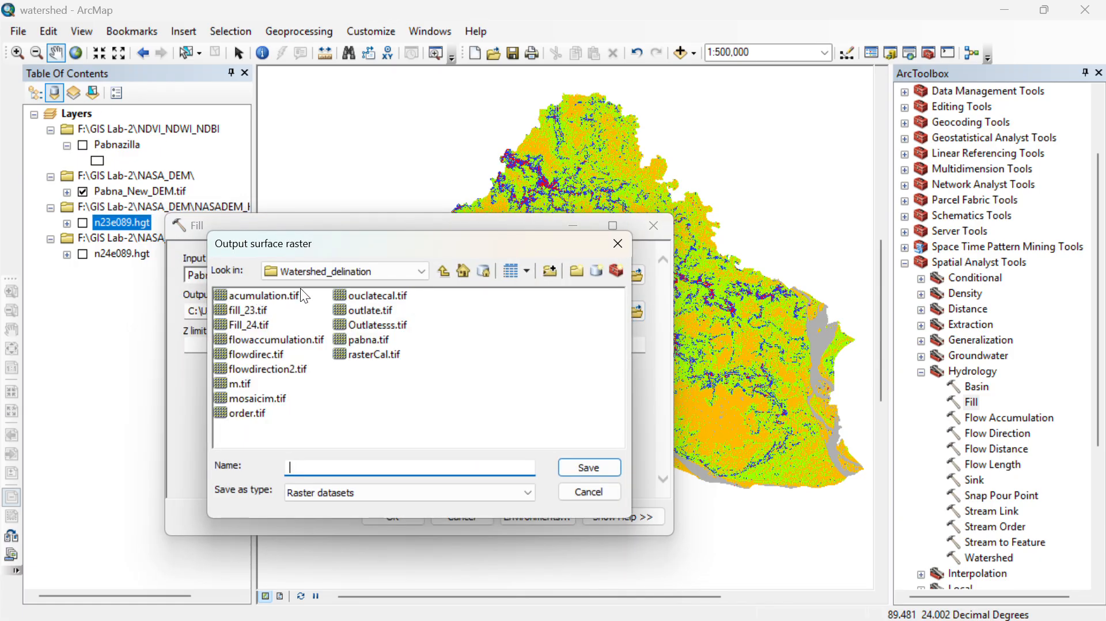
left_click(409, 272)
left_click(497, 286)
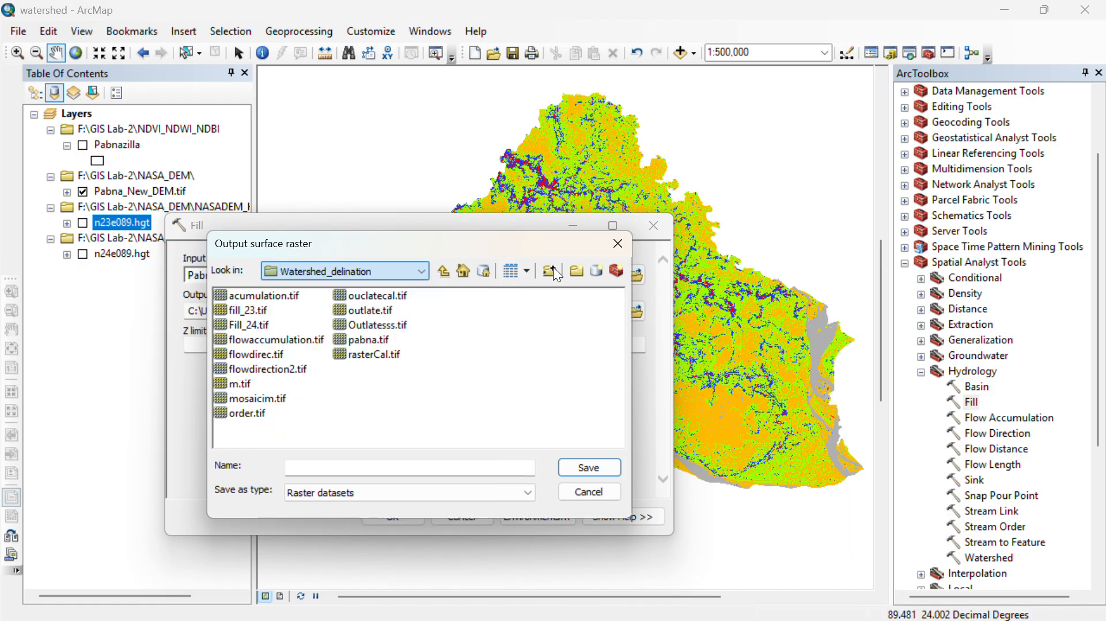
left_click(550, 271)
scroll(504, 396, "down", 1)
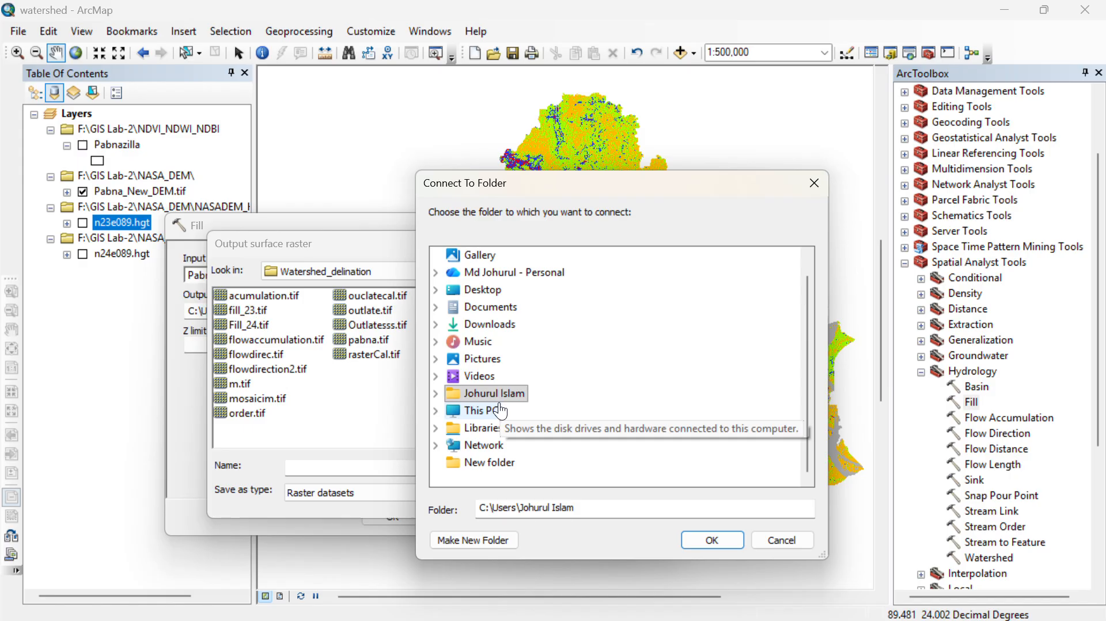
left_click(498, 410)
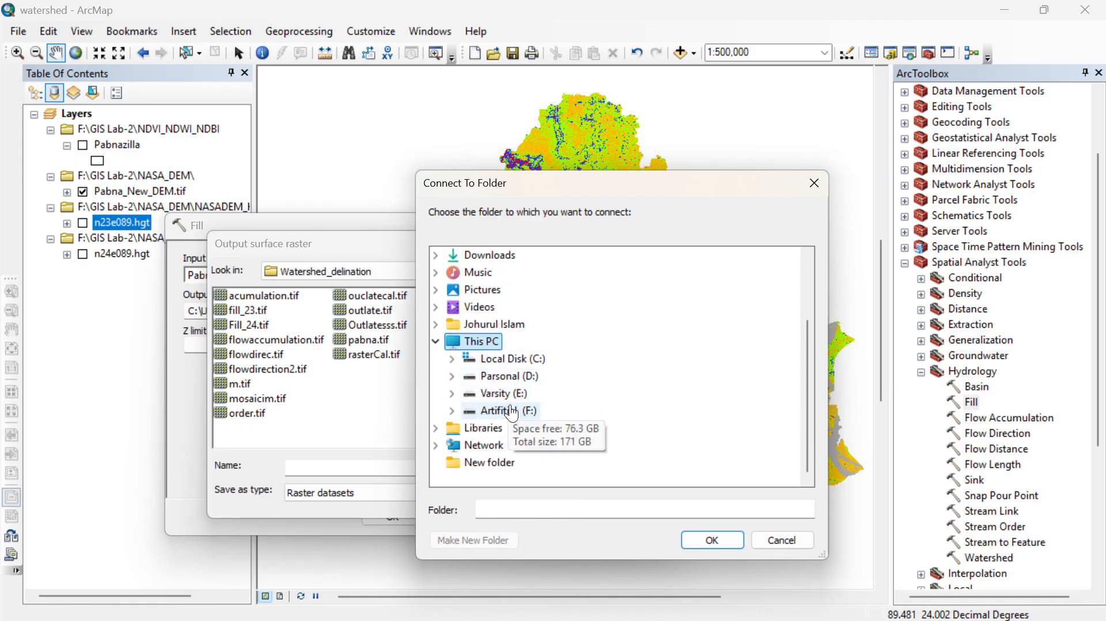
left_click(512, 415)
scroll(519, 369, "down", 2)
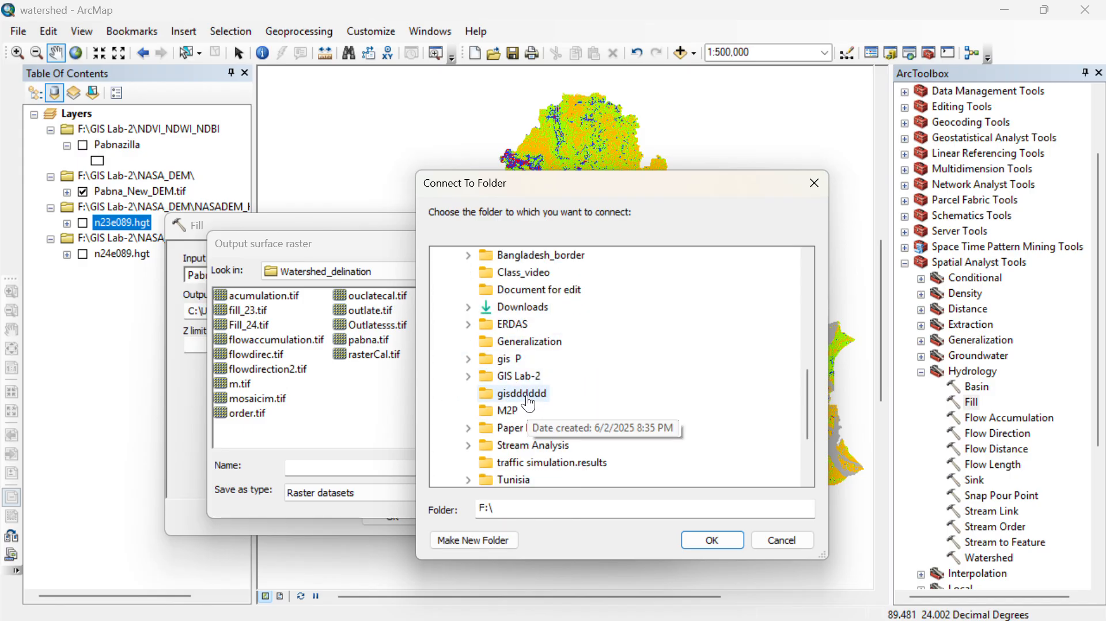
left_click(531, 377)
double_click(531, 379)
left_click(541, 446)
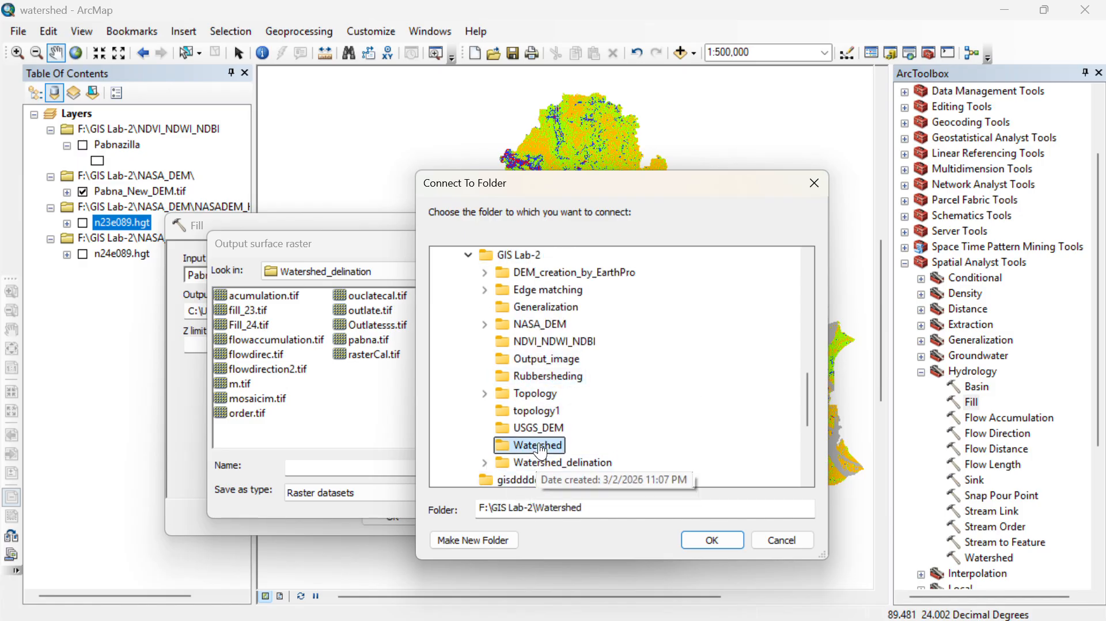
left_click(708, 540)
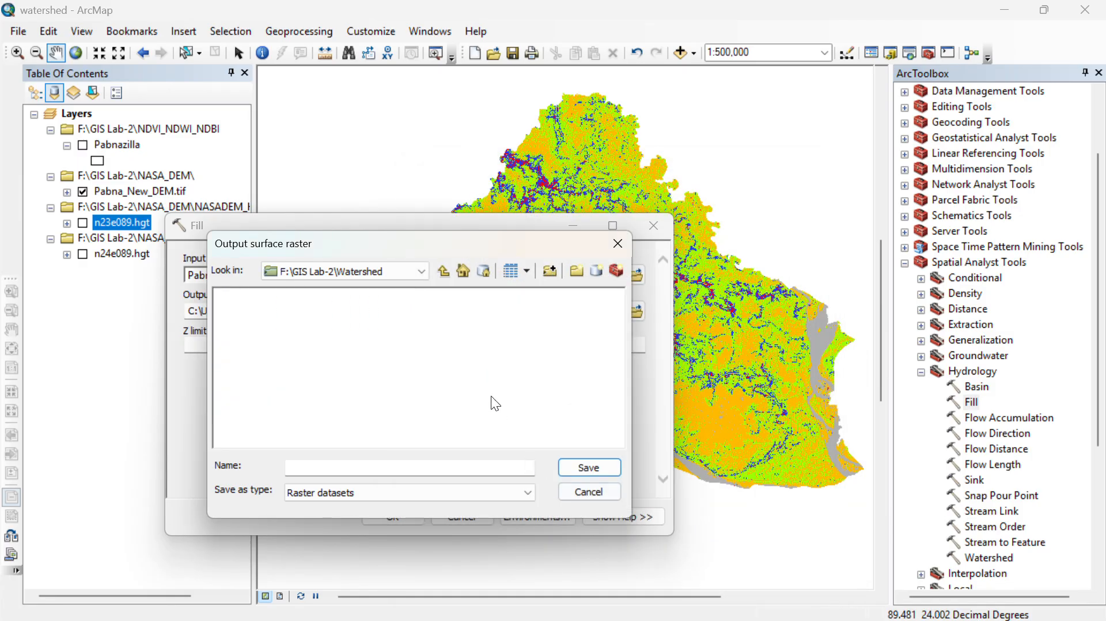
- Save the output surface raster as Fill.tif in the Watershed folder and run the Fill tool
left_click(358, 465)
type("F")
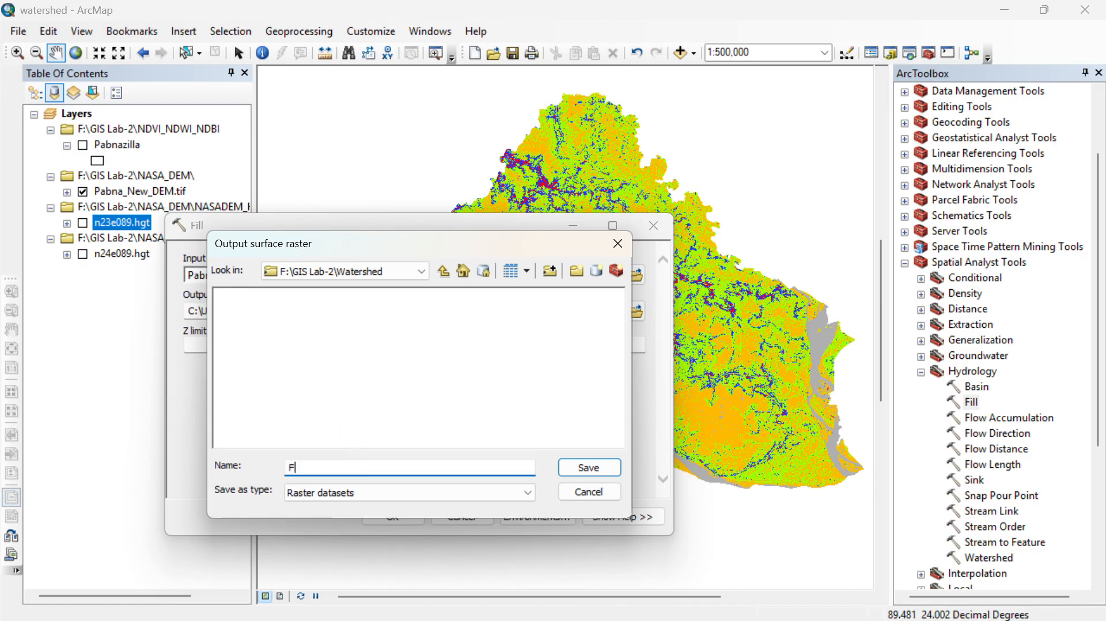
type("ill.tif")
key("Return")
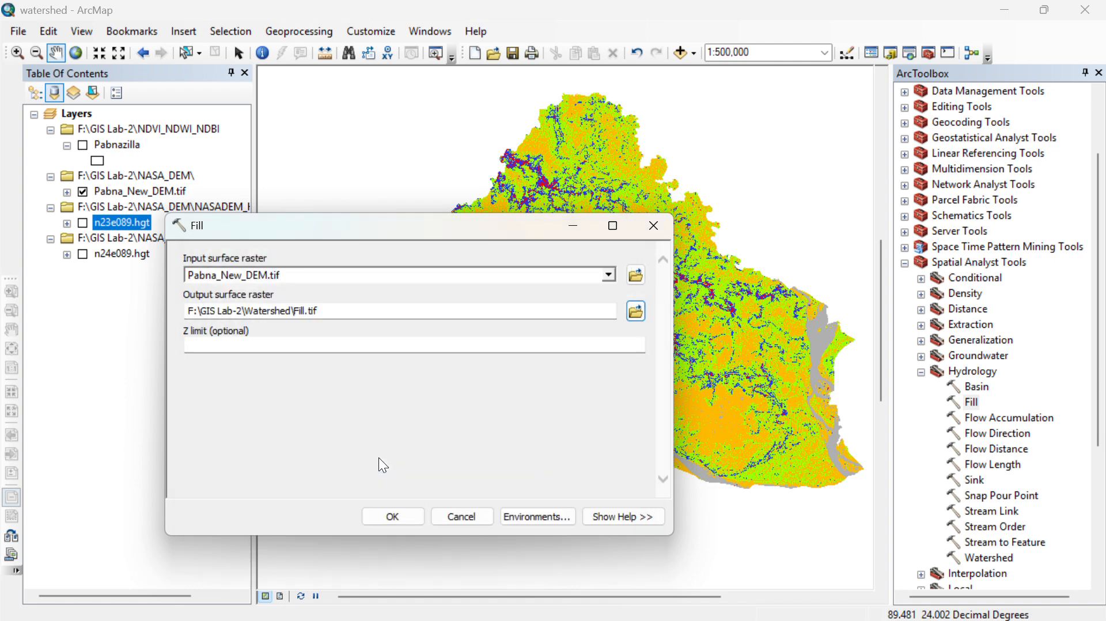
left_click(392, 517)
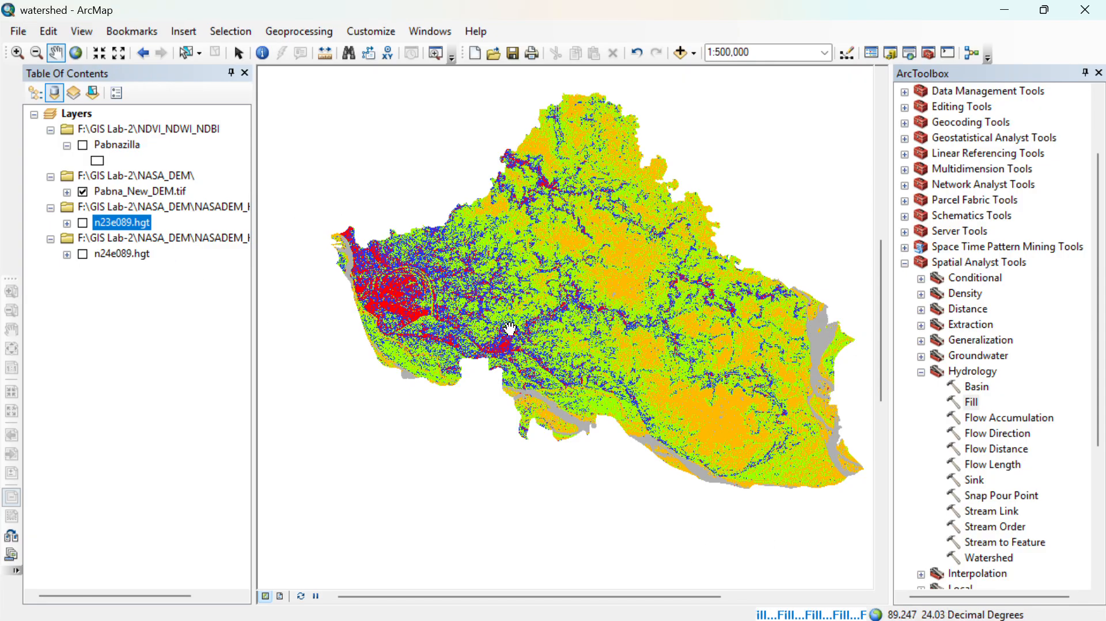
left_click_drag(581, 397, 565, 398)
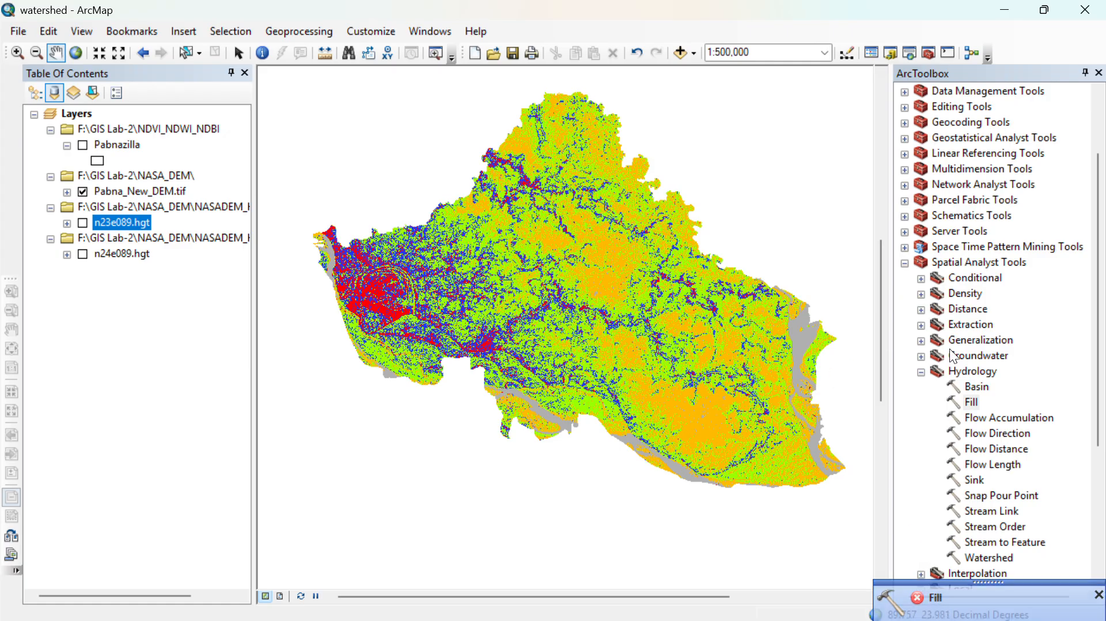
- Expand the Math toolset under Spatial Analyst Tools and switch to the desktop
scroll(953, 356, "down", 5)
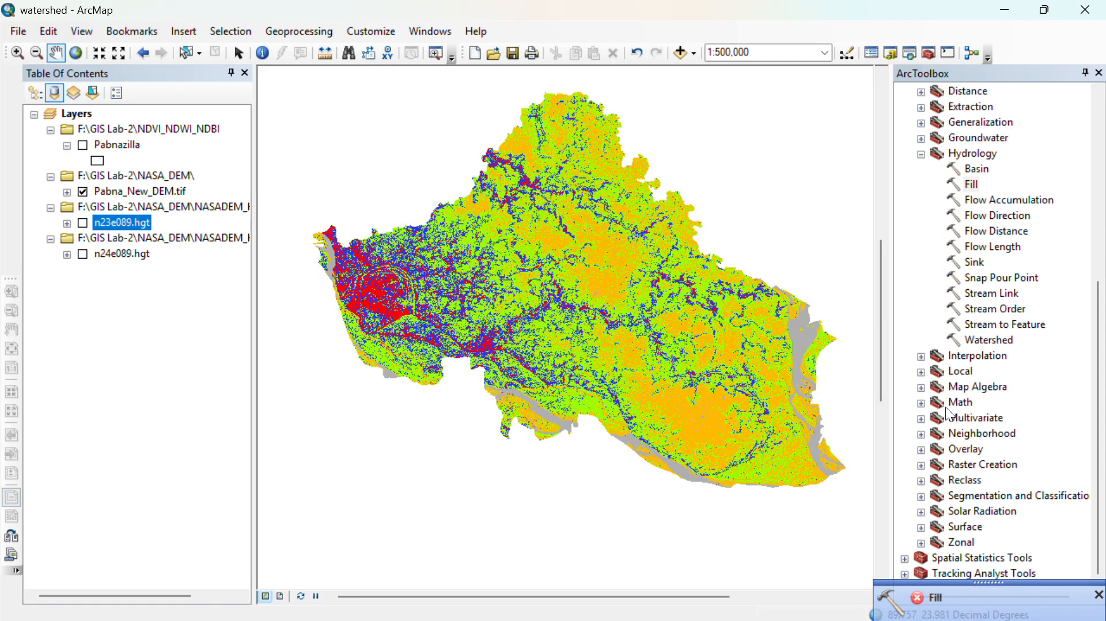
left_click(922, 402)
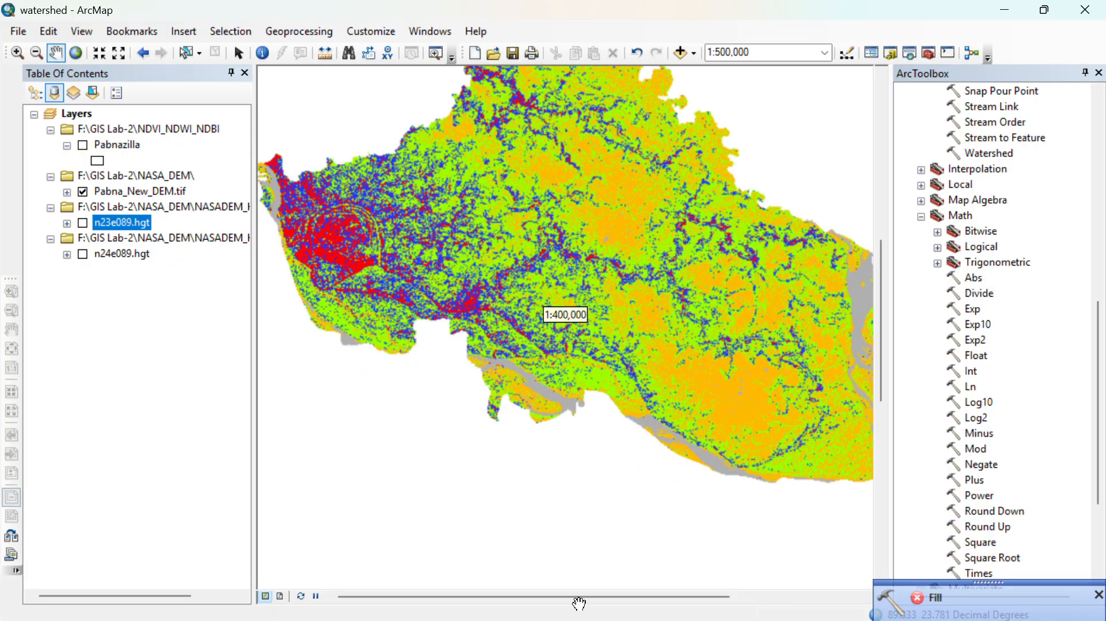
key("super+d")
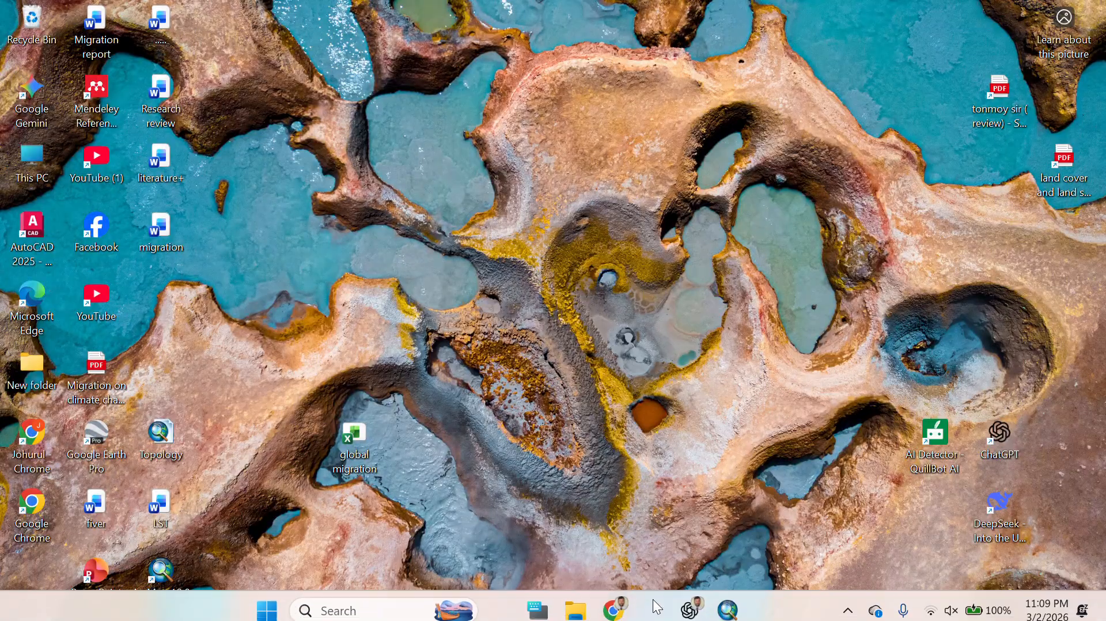
- Switch to Notepad to review the watershed workflow notes about the Fill step, return to ArcMap and dismiss the Fill notification
left_click(648, 593)
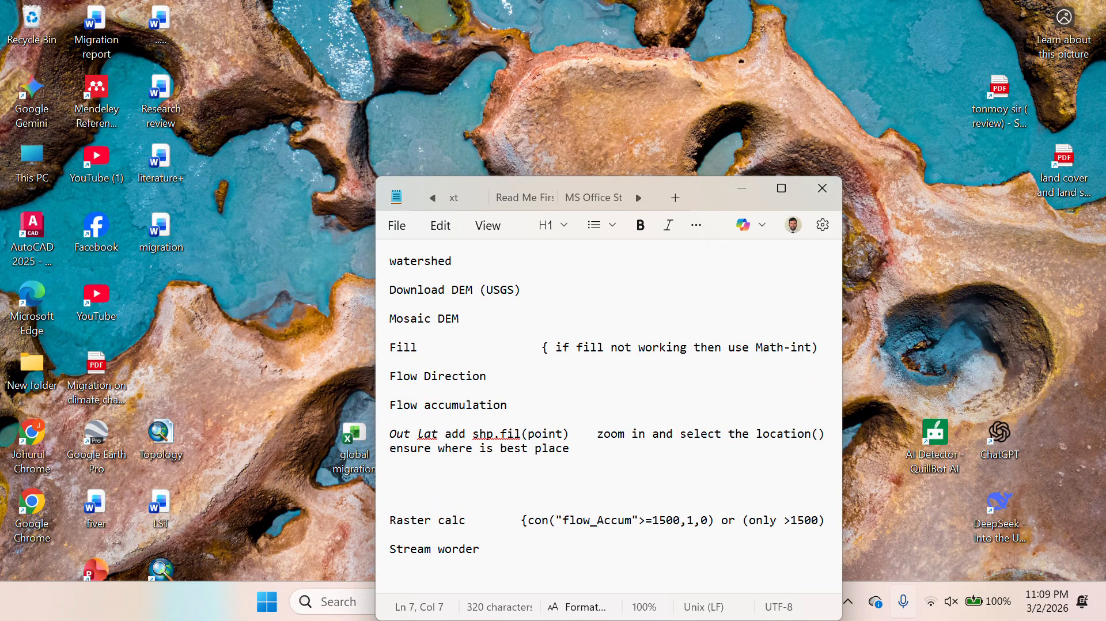
left_click(908, 525)
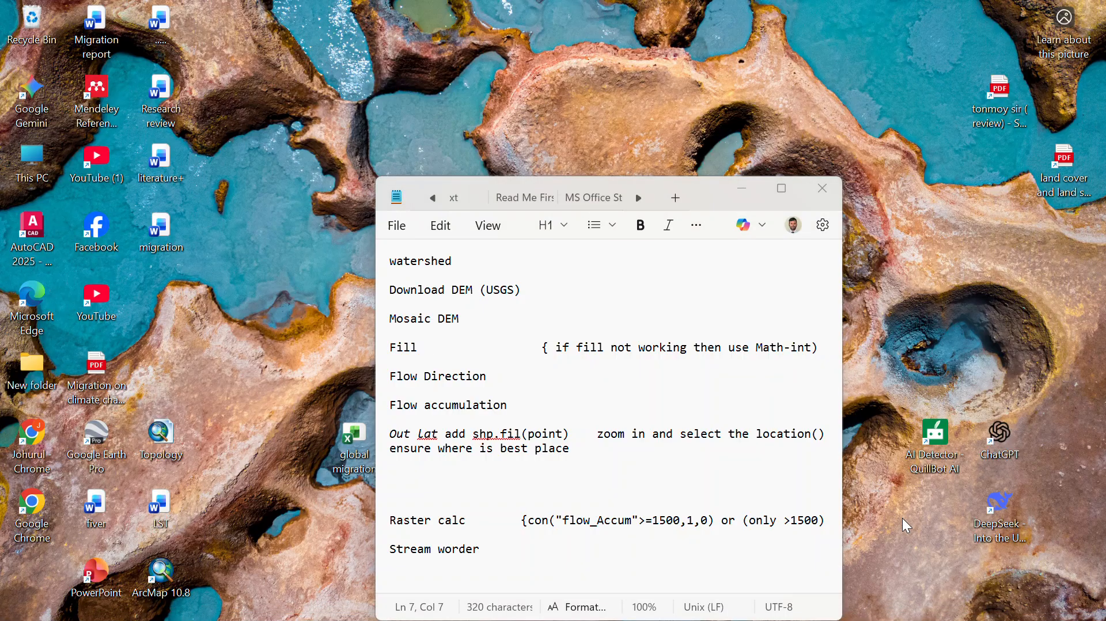
key("super+Tab")
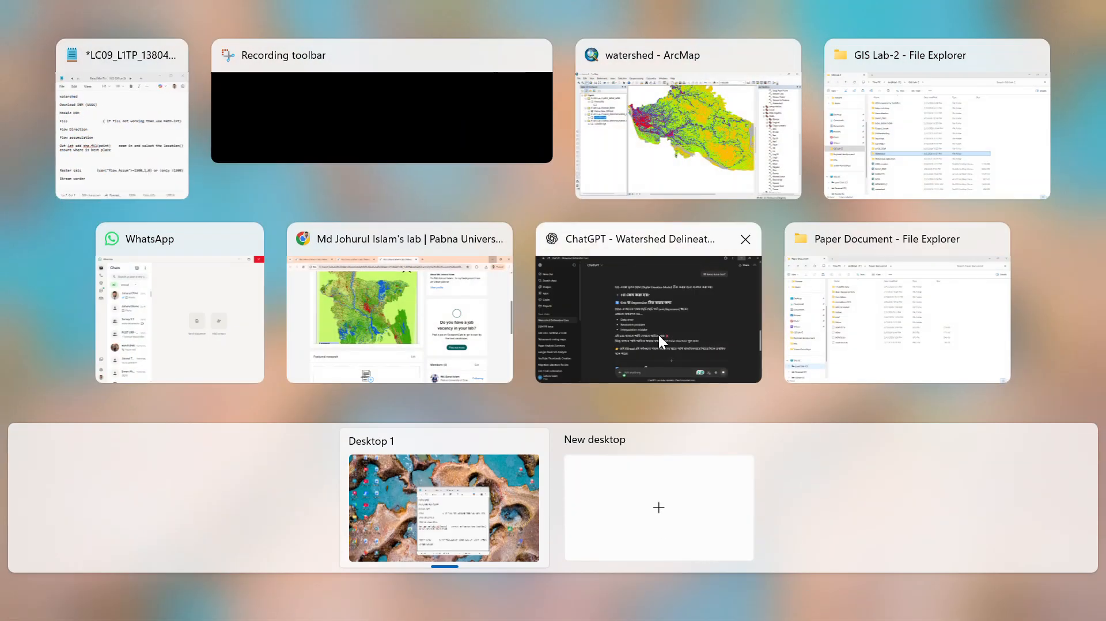
left_click(627, 132)
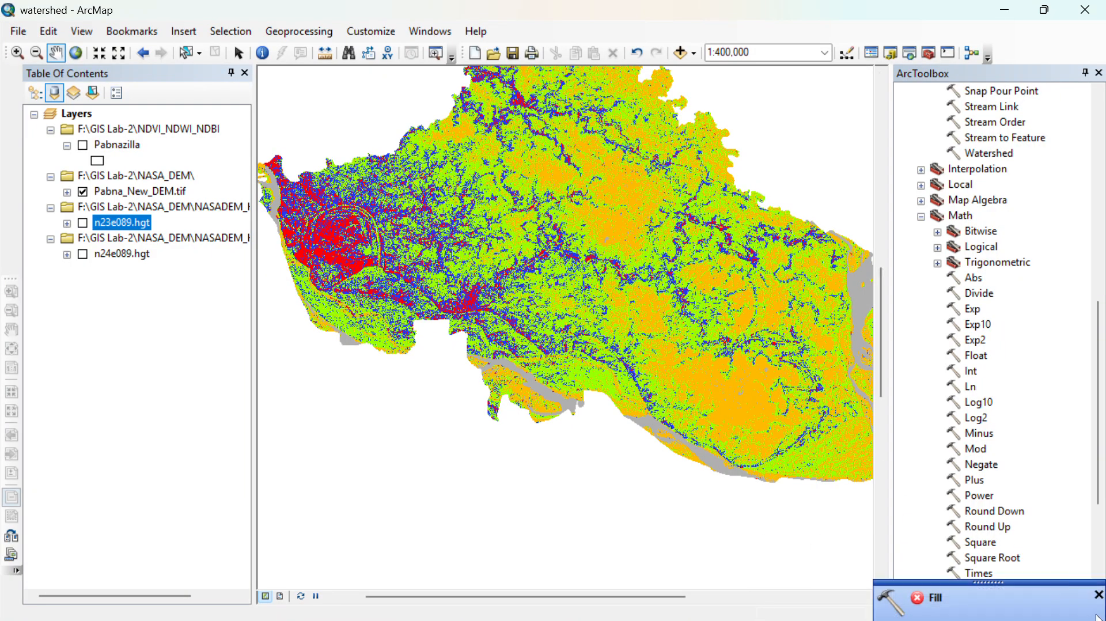
left_click(1095, 593)
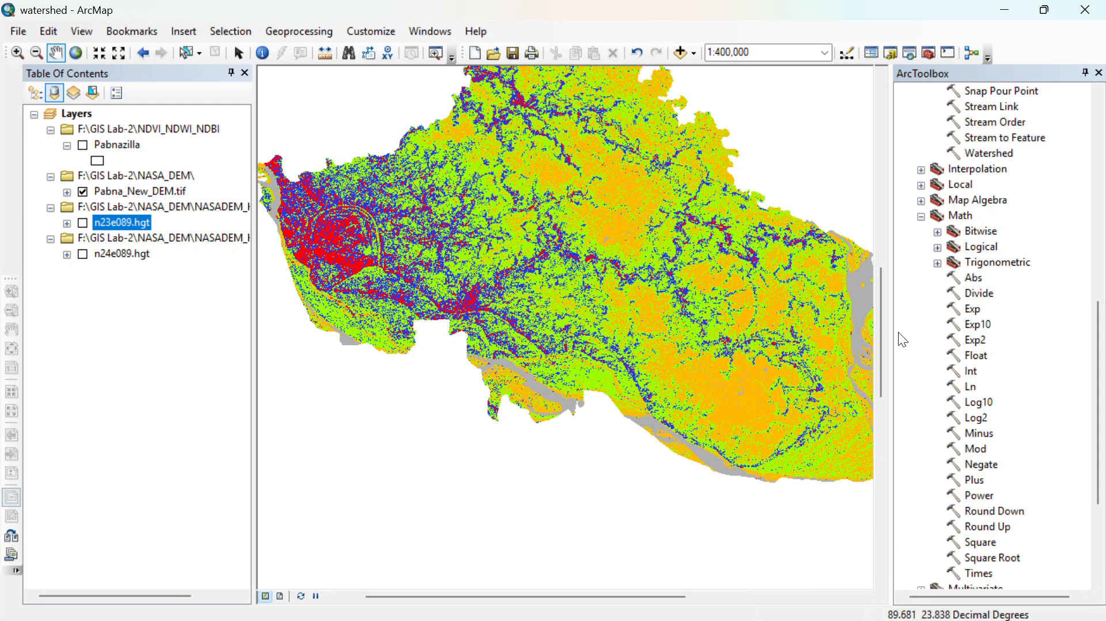
- Run the Int tool on Pabna_New_DEM.tif, saving the output raster as int_DEM.tif in the Watershed folder
double_click(978, 375)
left_click(609, 274)
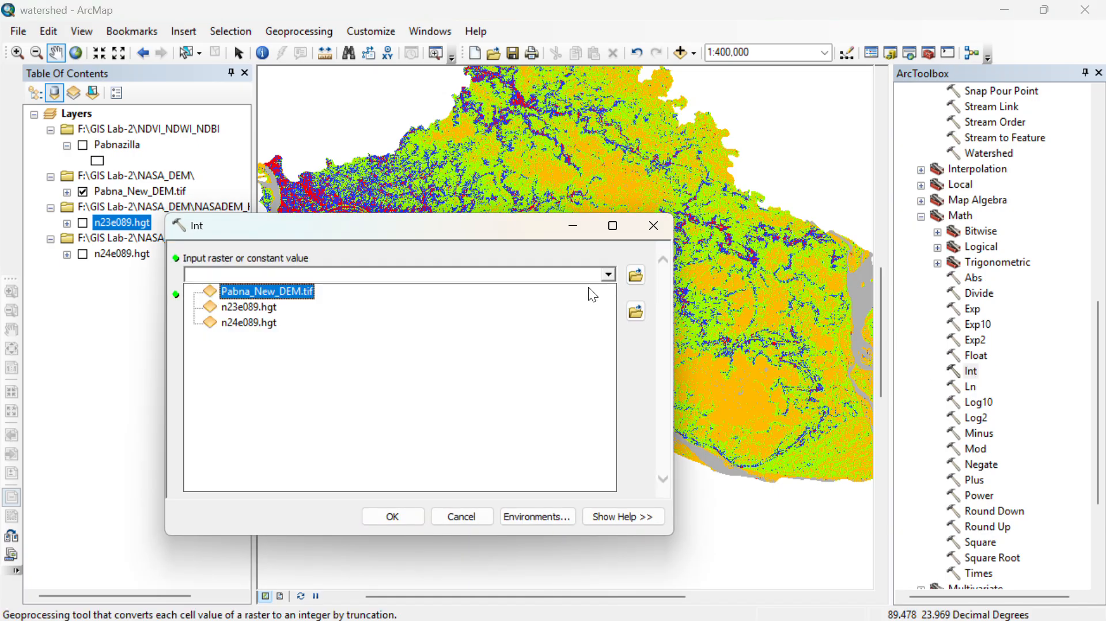
left_click(297, 293)
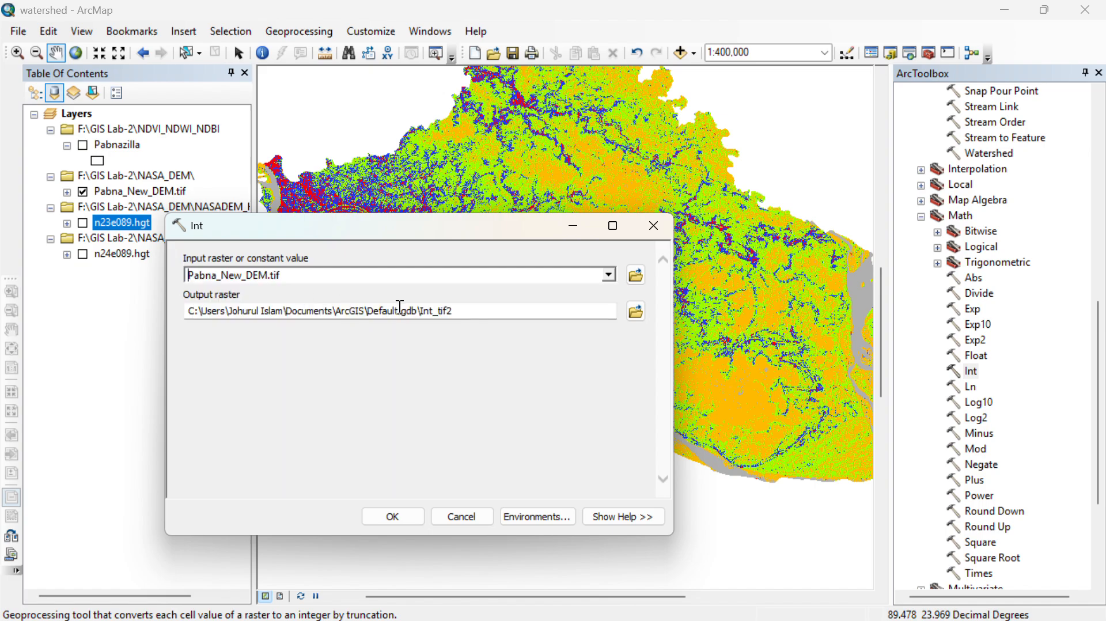
left_click(636, 311)
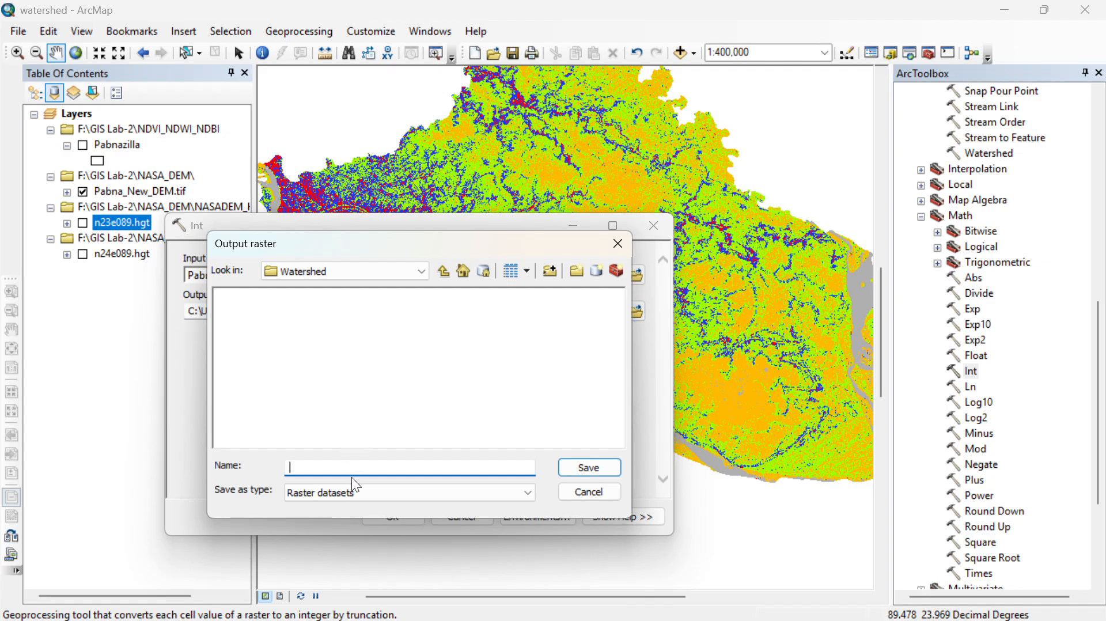
type("int_DEM.tif")
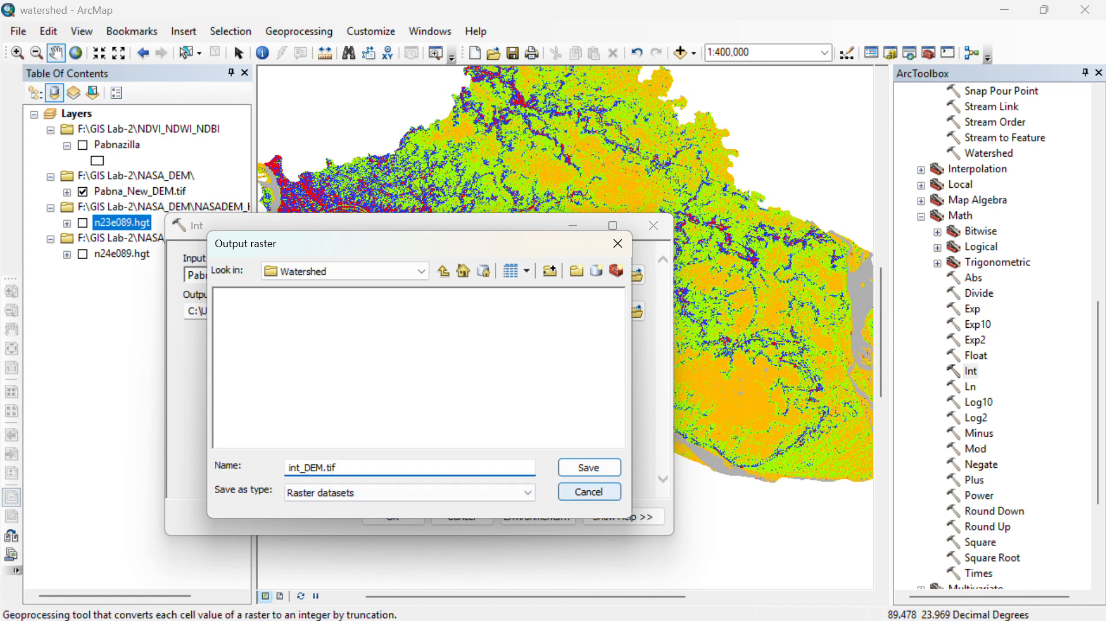
left_click(590, 469)
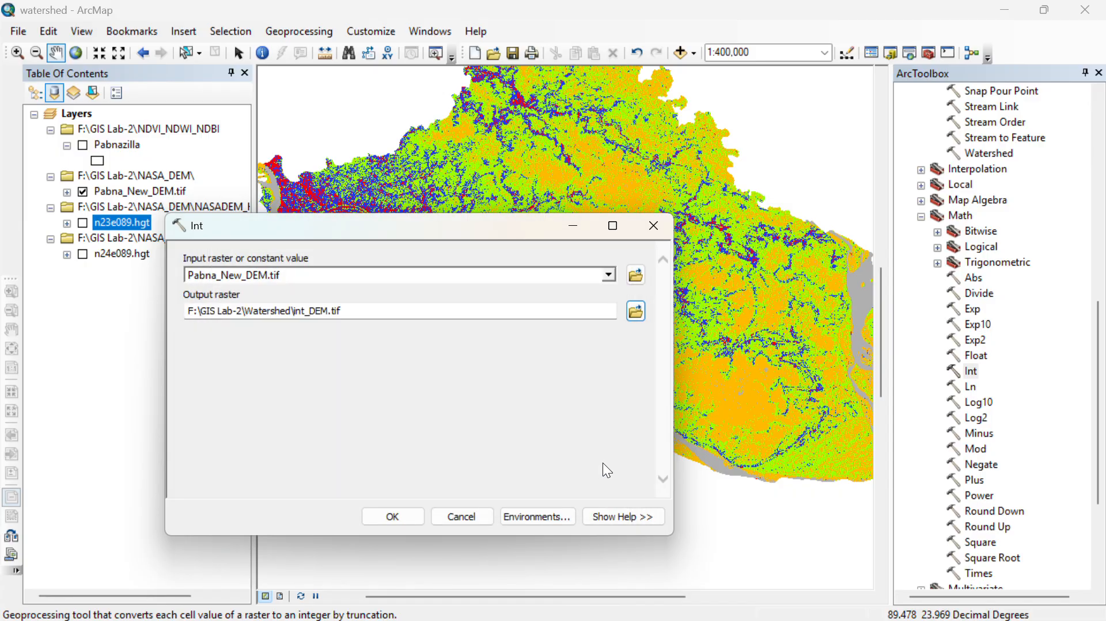
left_click(409, 519)
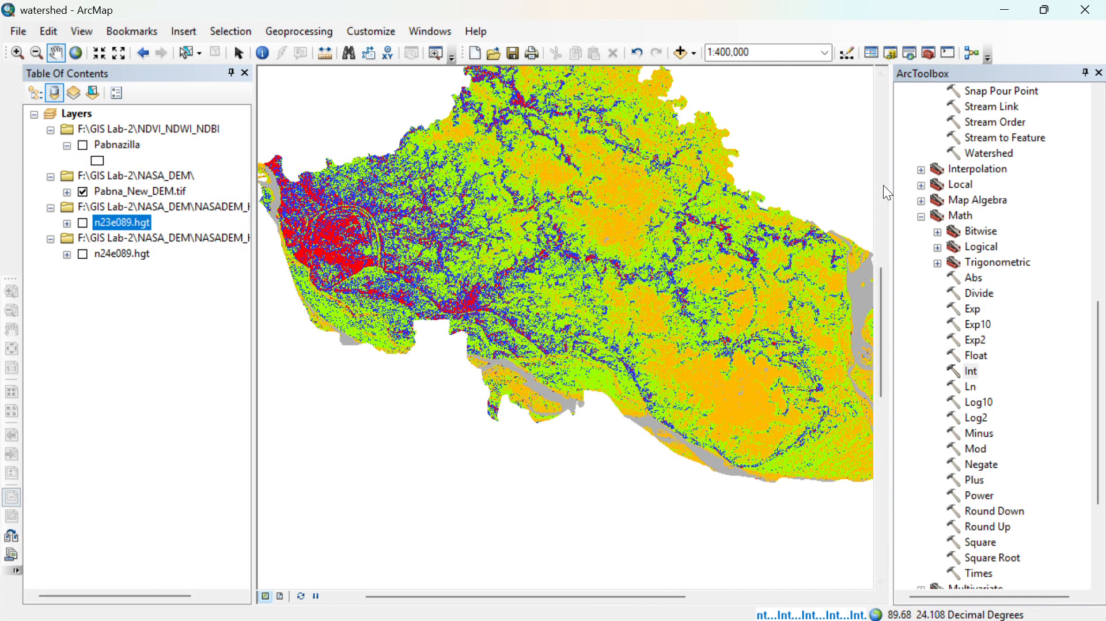
- Run the Hydrology Fill tool on int_DEM.tif, saving the output surface raster as Fill.tif in the Watershed folder
left_click(922, 217)
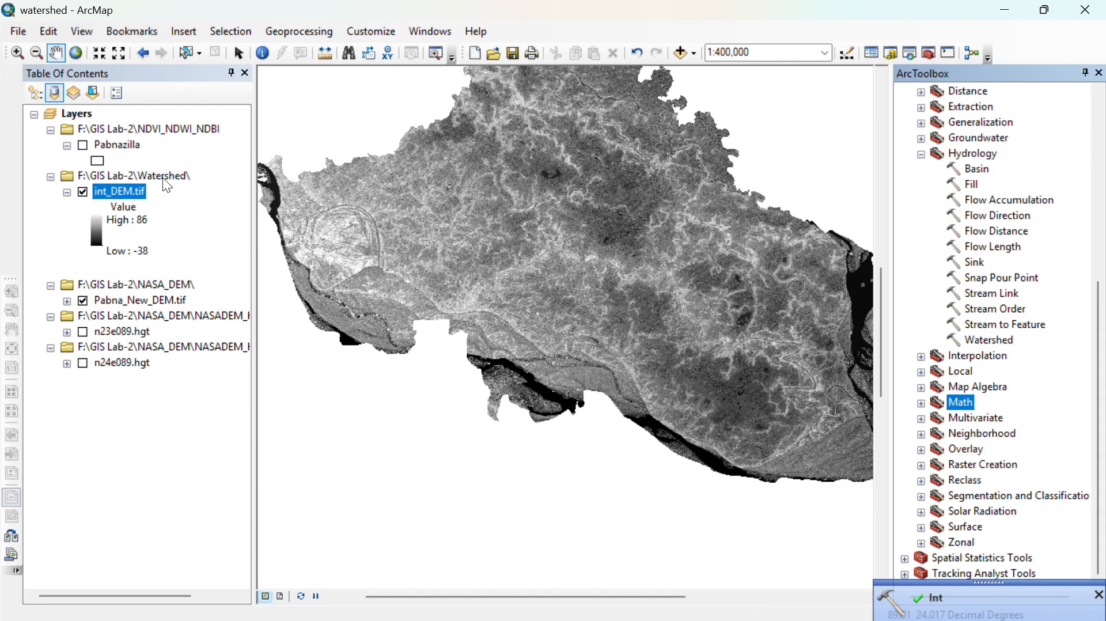
double_click(971, 183)
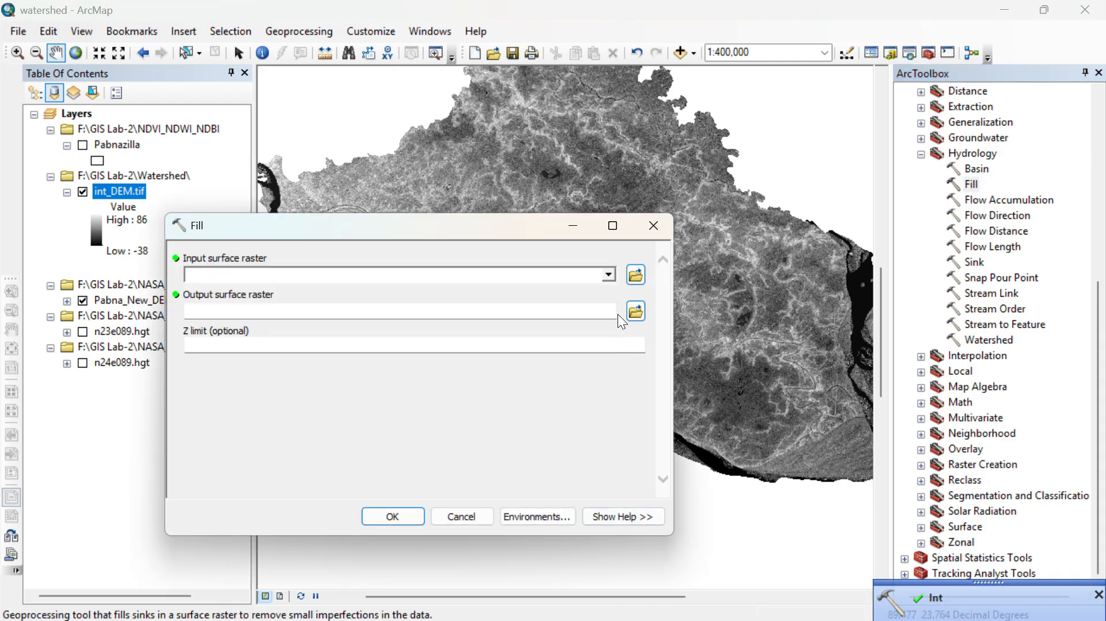
left_click(609, 278)
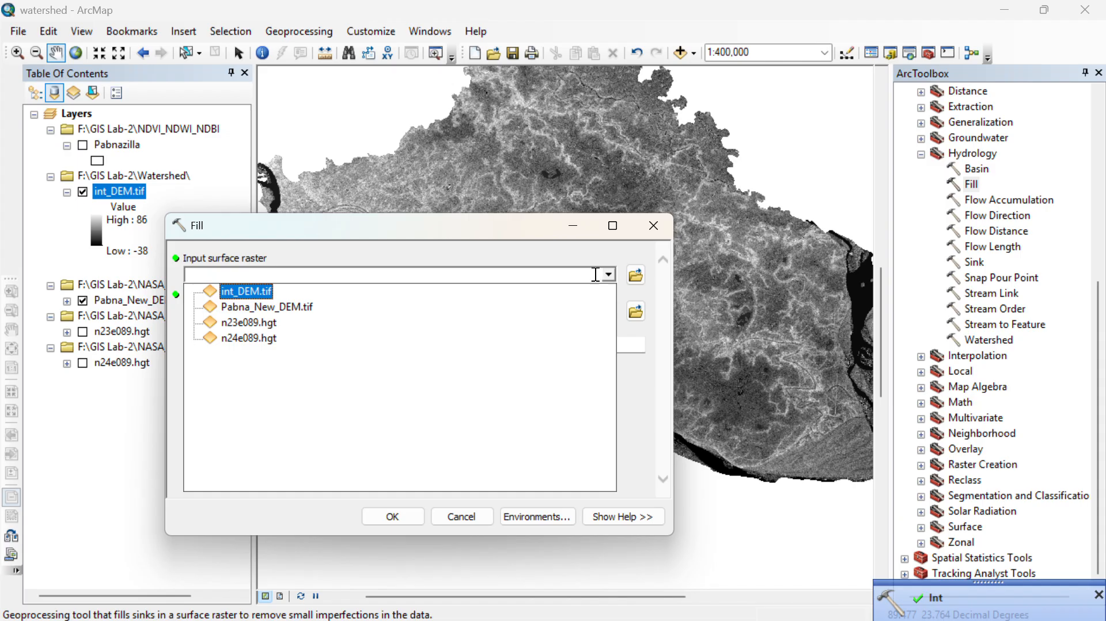
left_click(248, 291)
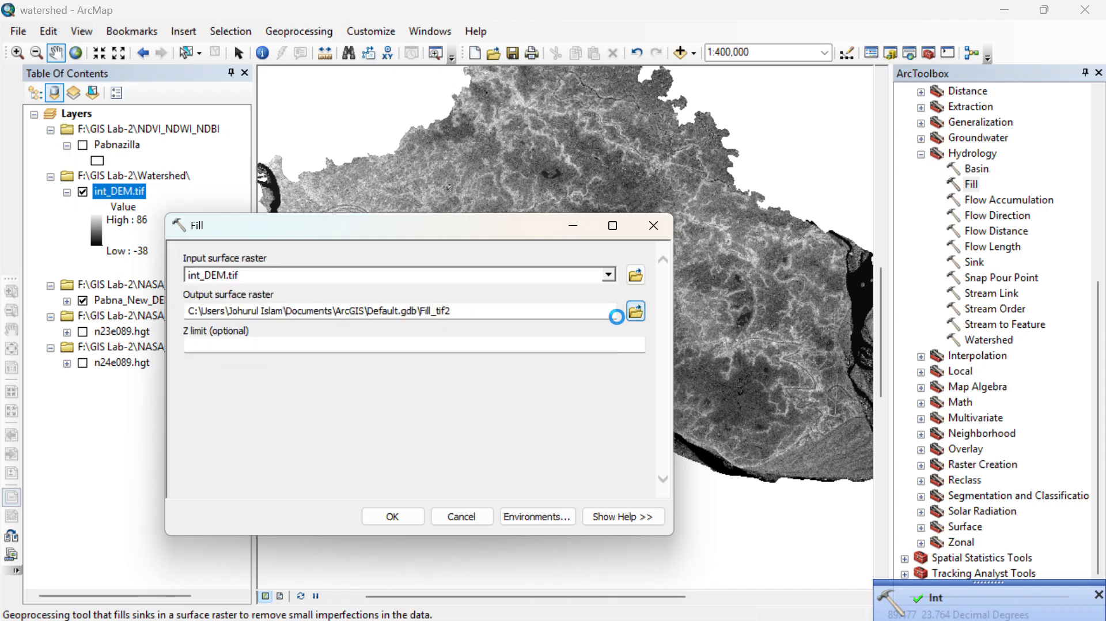
left_click(636, 312)
type("Fill.tif")
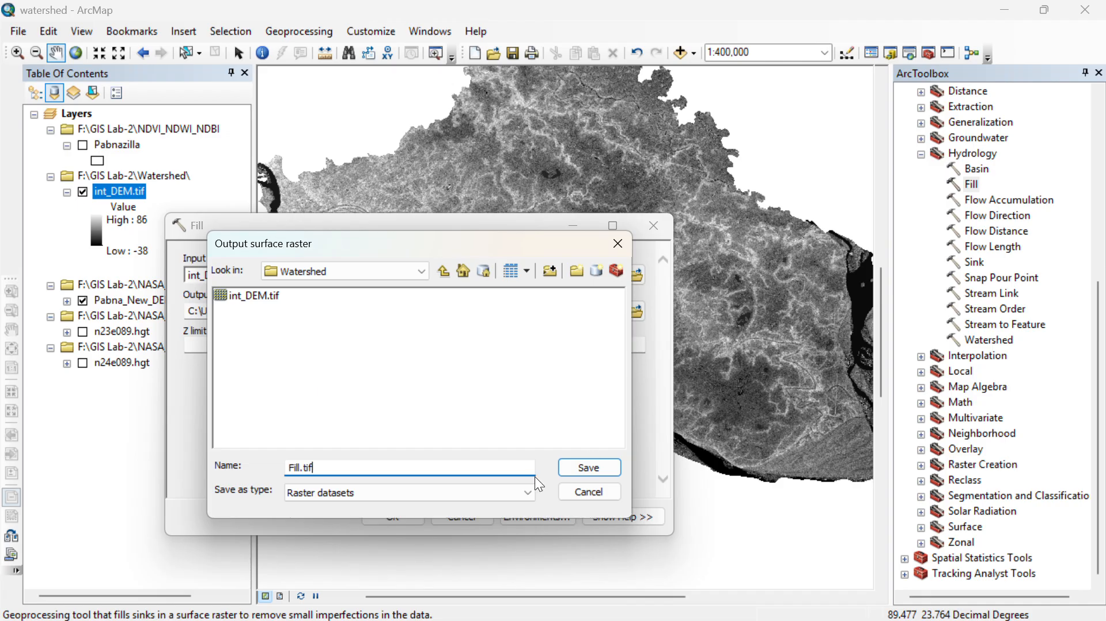
left_click(591, 466)
left_click(372, 518)
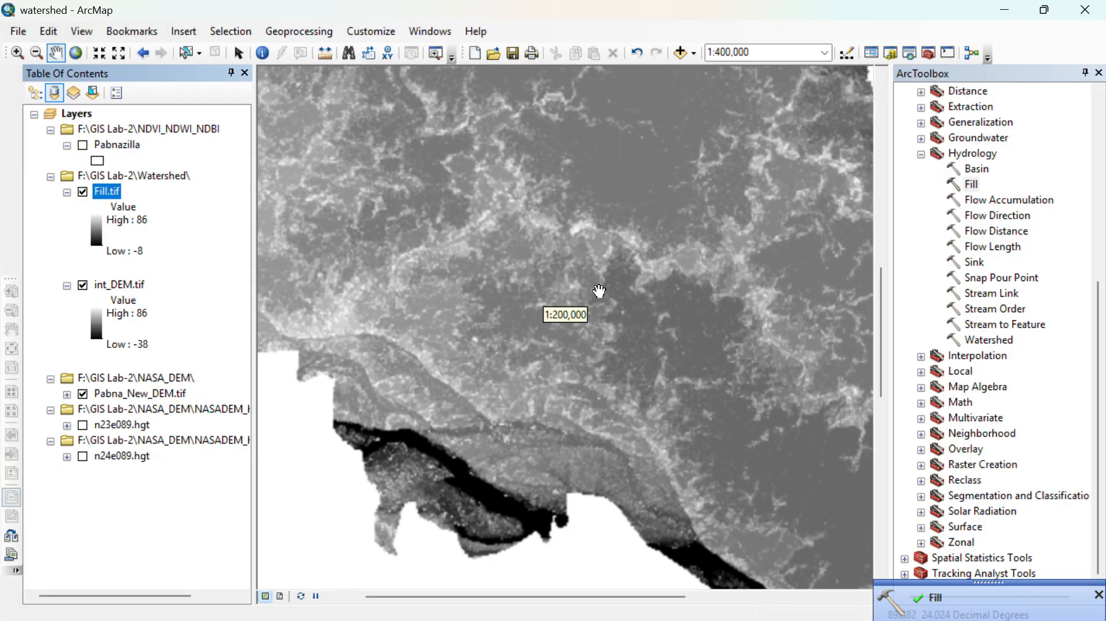
- Inspect the Fill.tif raster in detail and at its full extent on the map
scroll(614, 317, "up", 2)
scroll(695, 299, "up", 3)
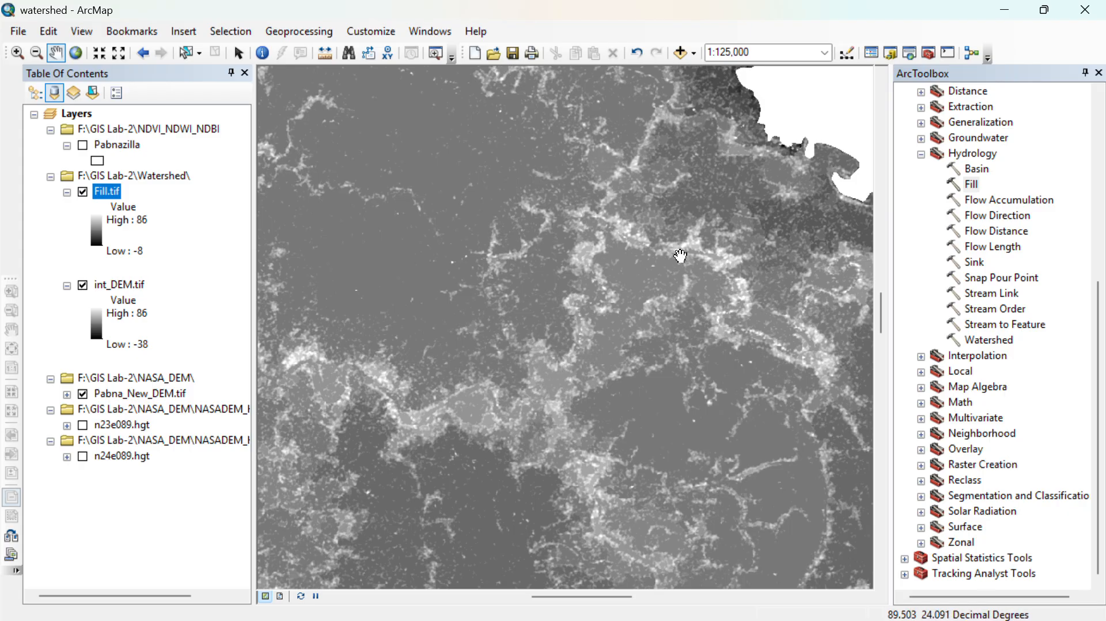
scroll(518, 368, "up", 1)
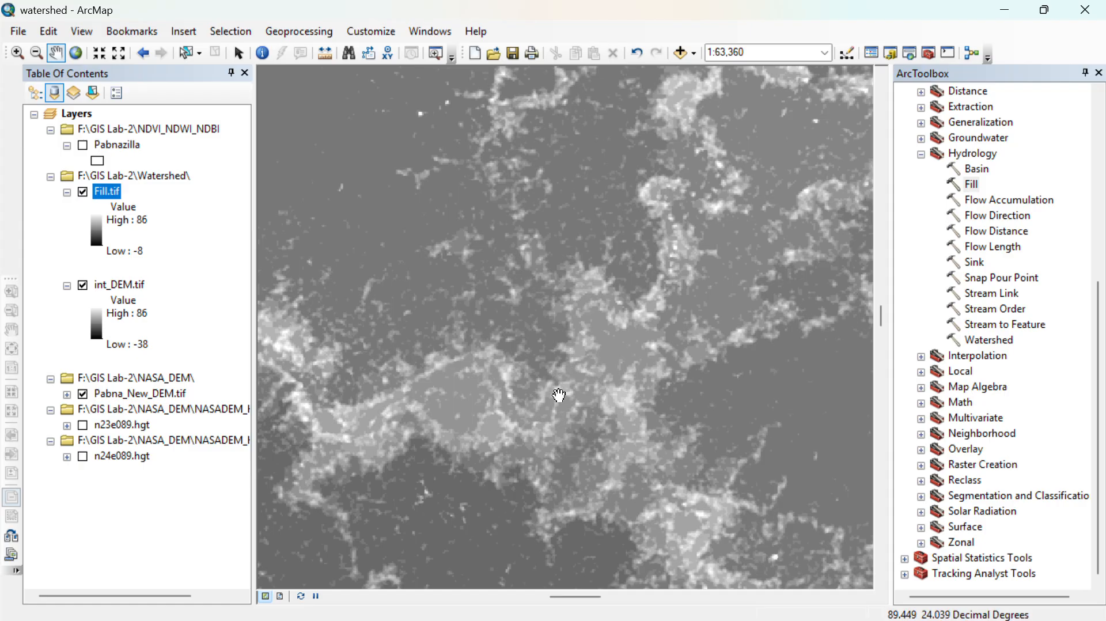
scroll(630, 317, "down", 2)
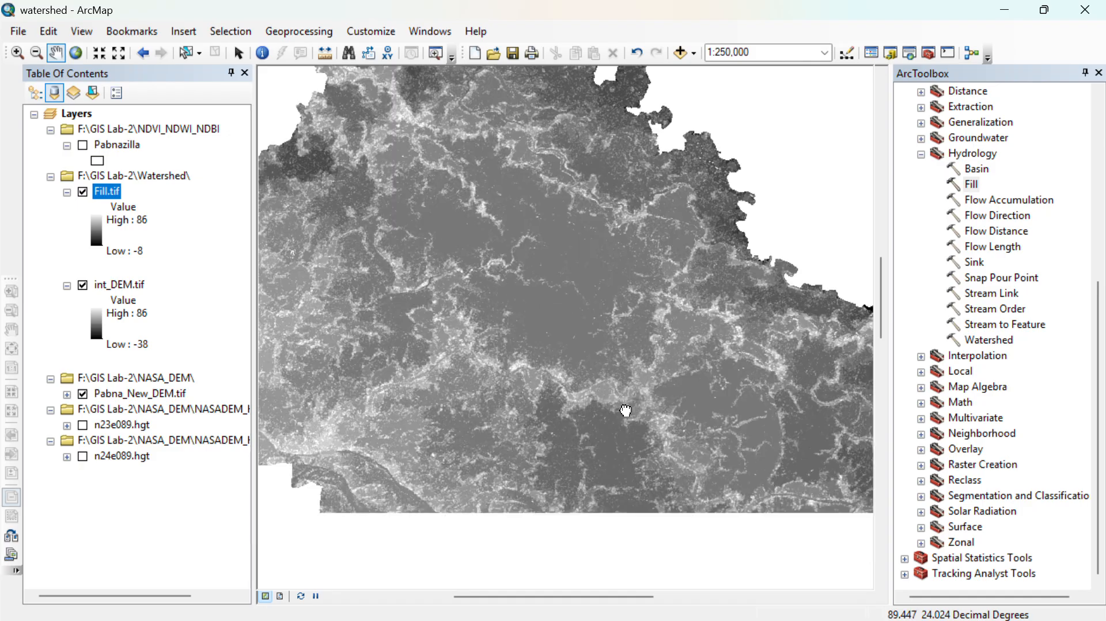
scroll(611, 480, "down", 1)
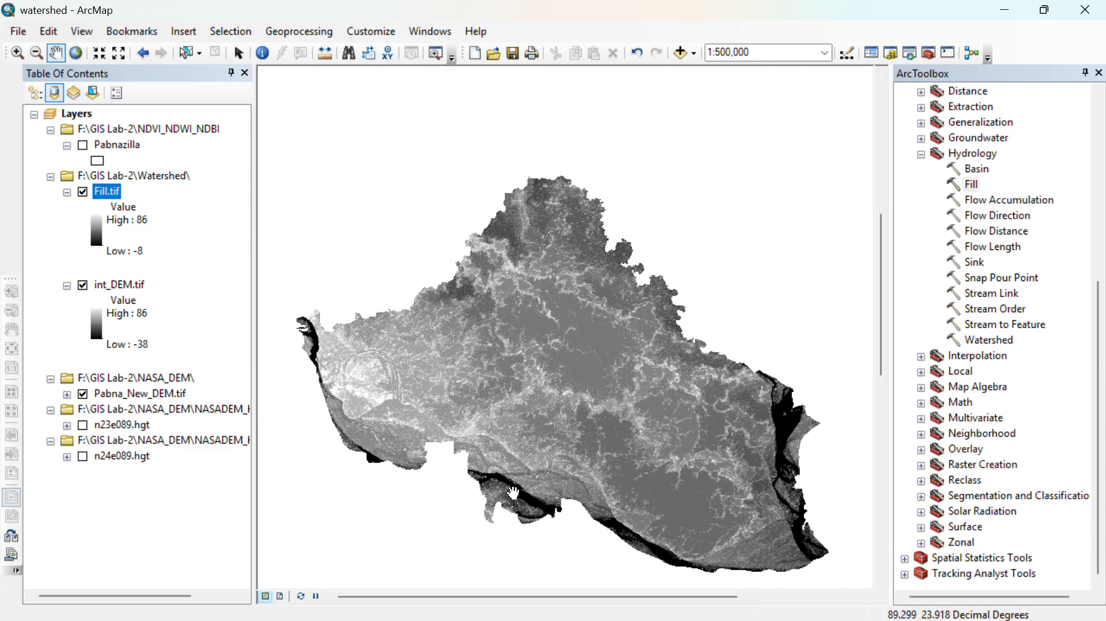
- Switch to ChatGPT, read the watershed delineation uses from flood risk analysis to basin level planning, and return to ArcMap
key("super+Tab")
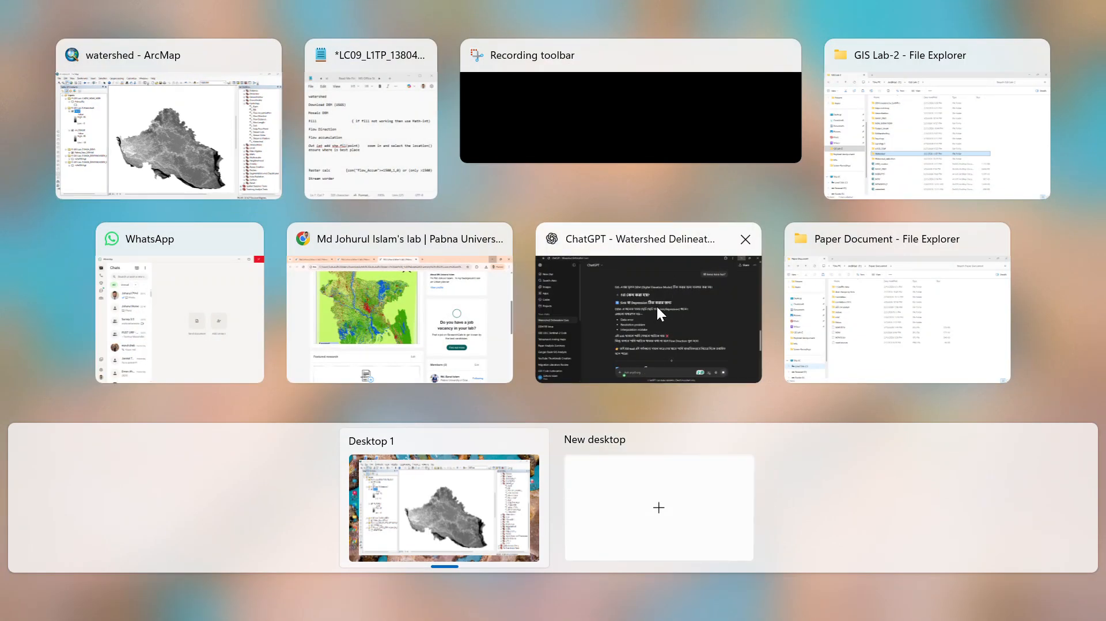
left_click(655, 306)
scroll(605, 337, "up", 7)
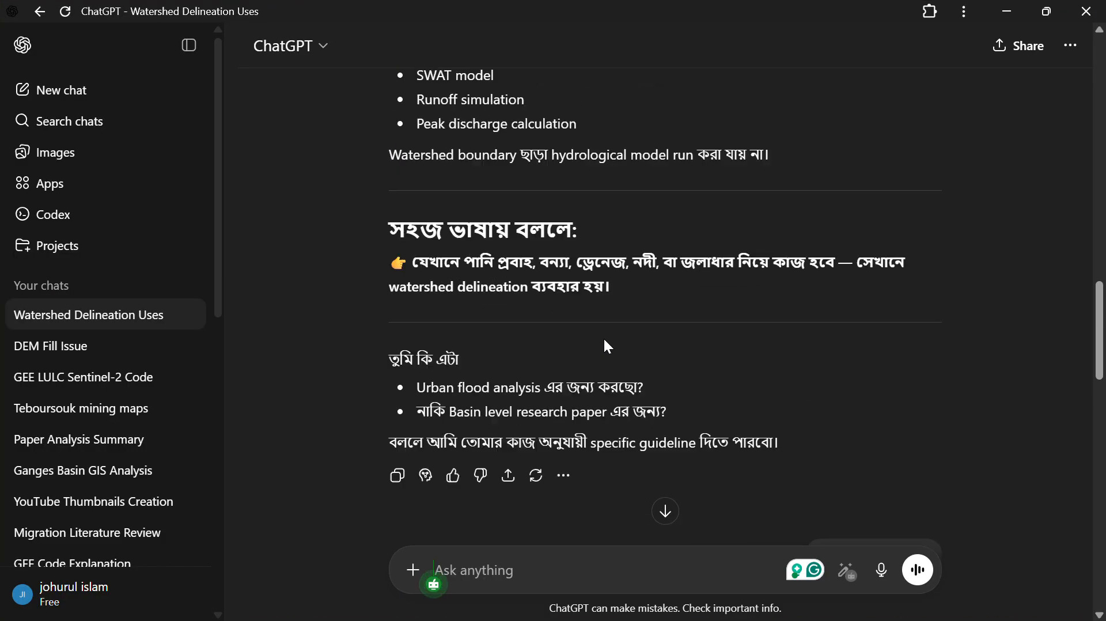
scroll(603, 336, "down", 3)
scroll(599, 357, "up", 20)
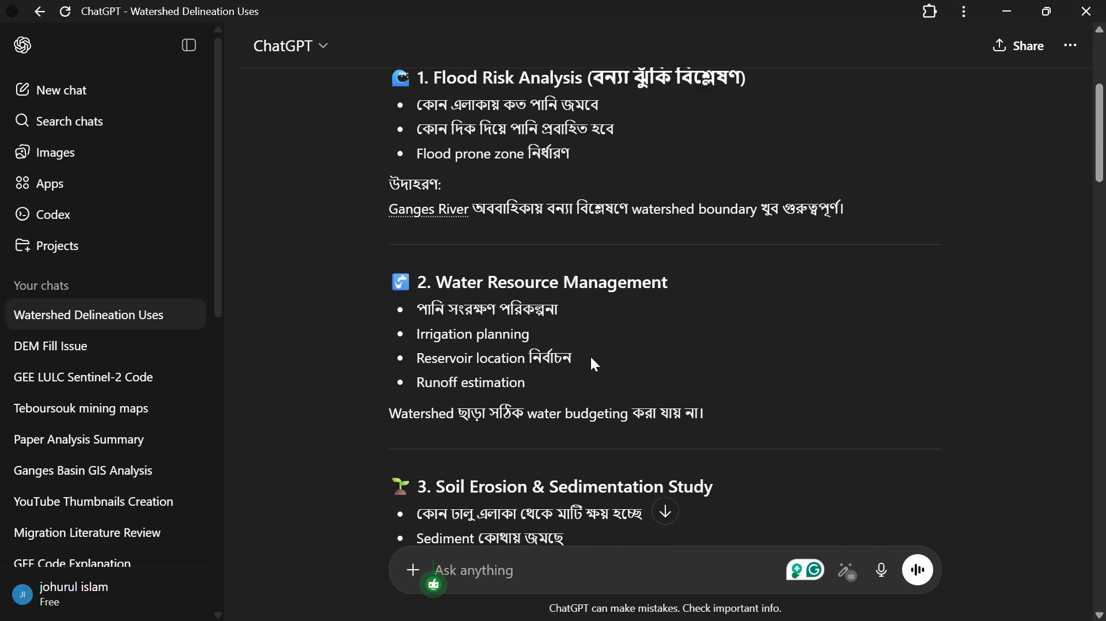
scroll(591, 383, "up", 2)
scroll(570, 389, "down", 3)
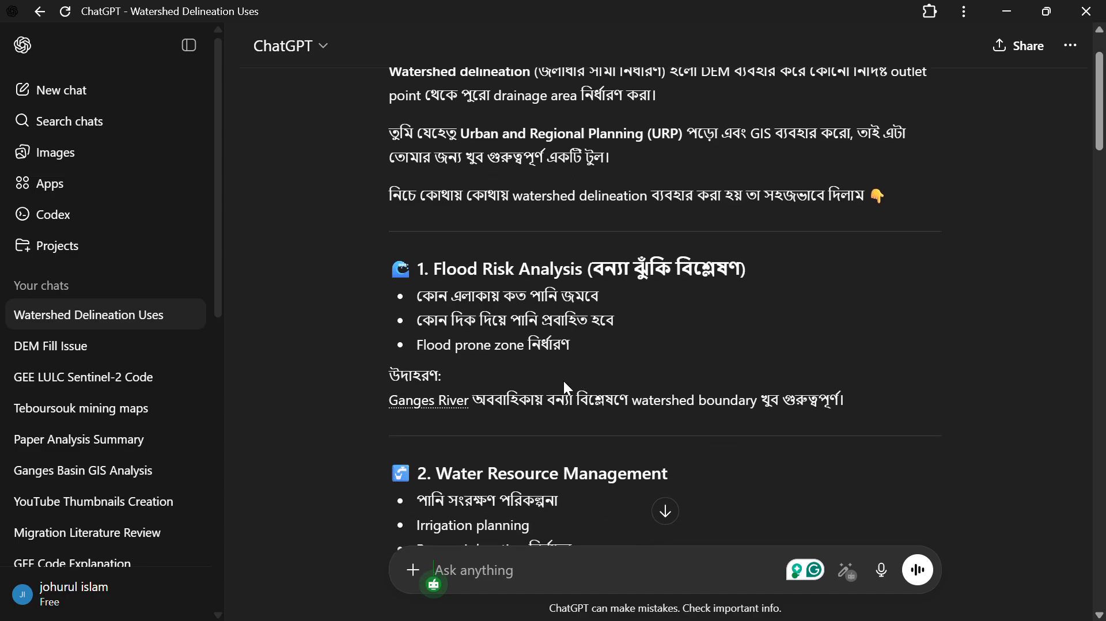
scroll(536, 374, "down", 2)
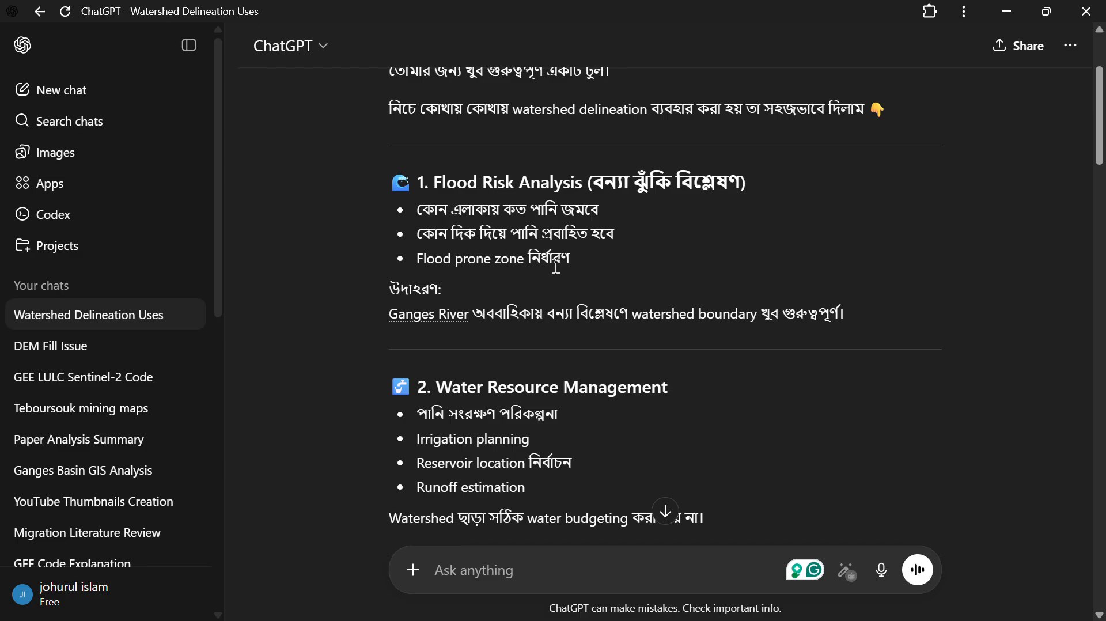
scroll(602, 300, "down", 2)
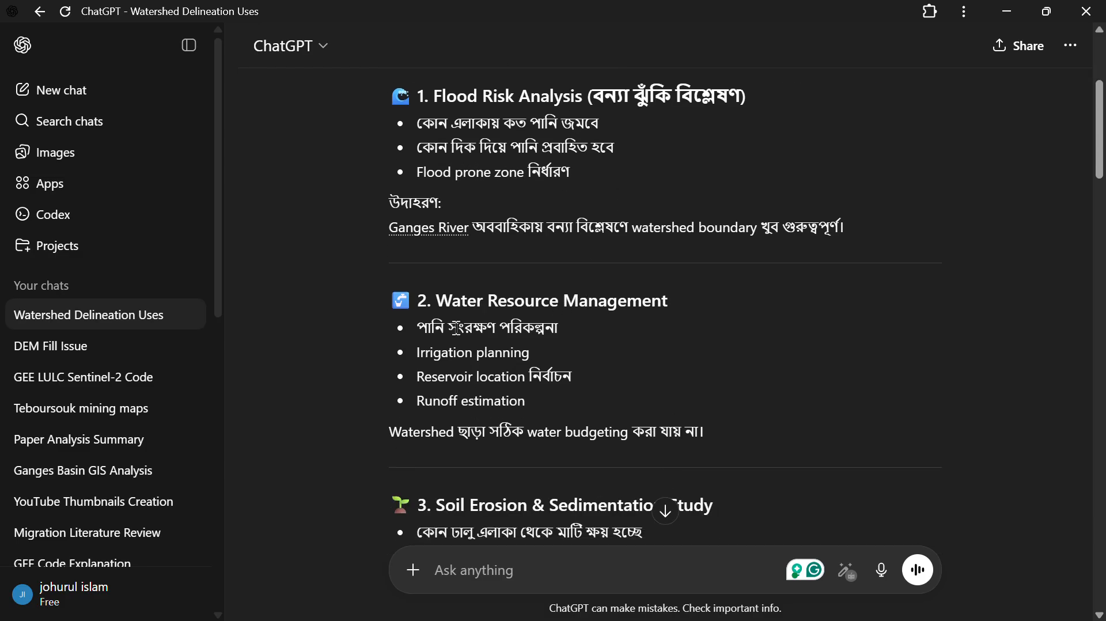
scroll(529, 323, "down", 2)
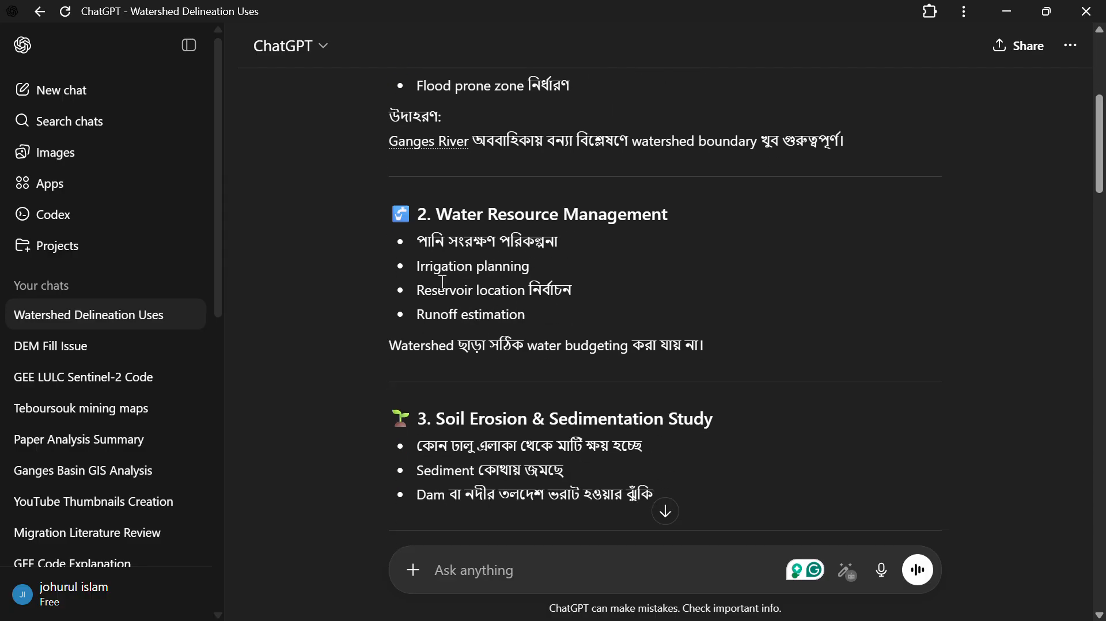
scroll(499, 266, "down", 2)
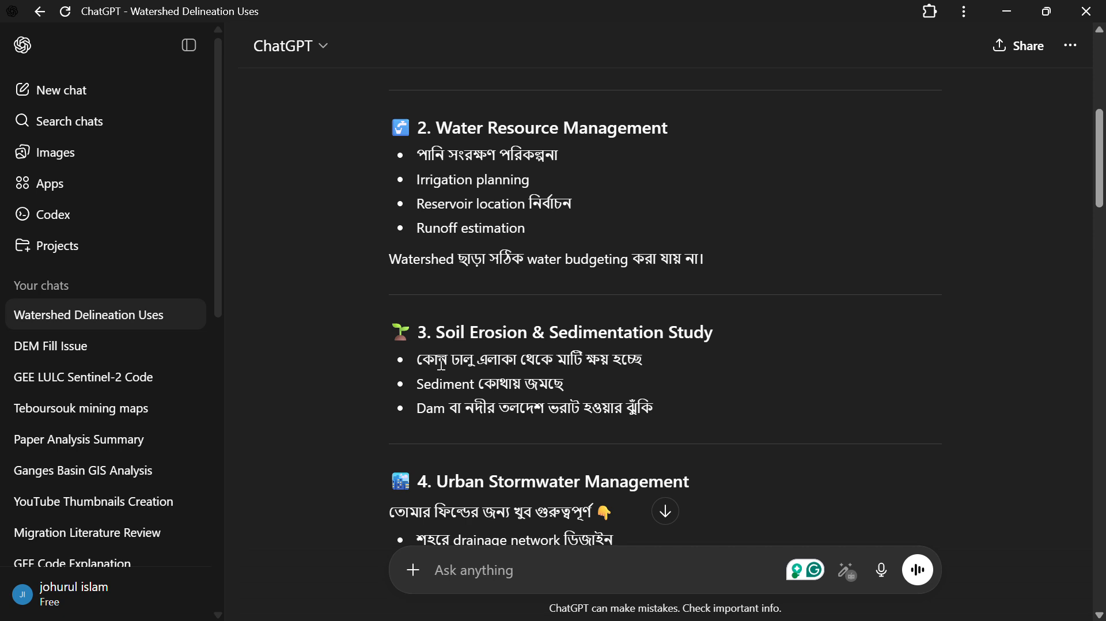
scroll(553, 374, "down", 2)
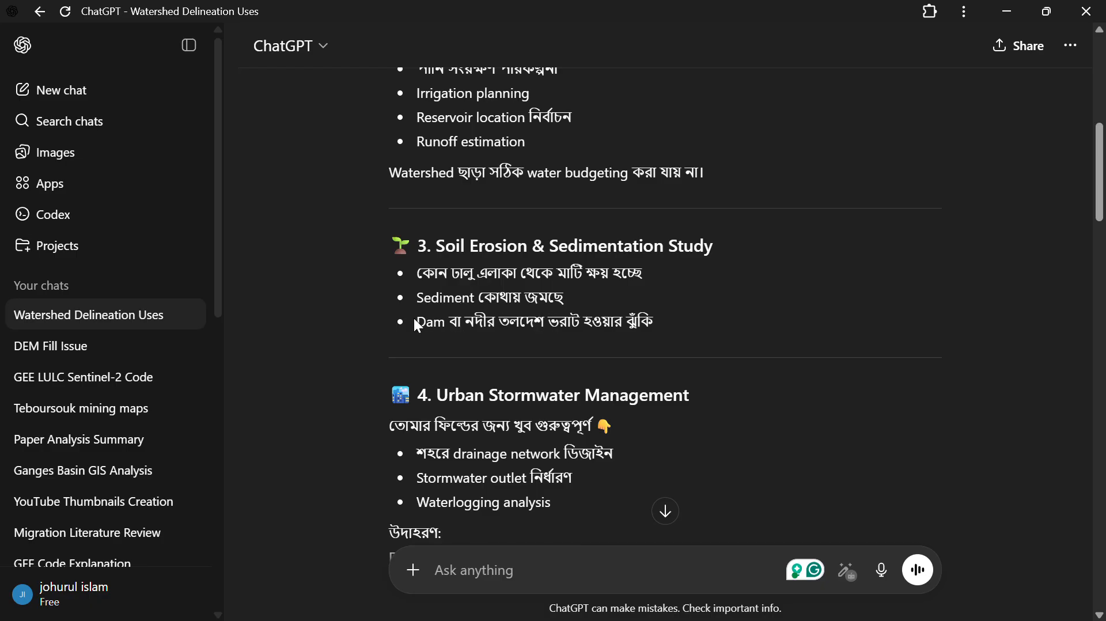
scroll(522, 318, "down", 3)
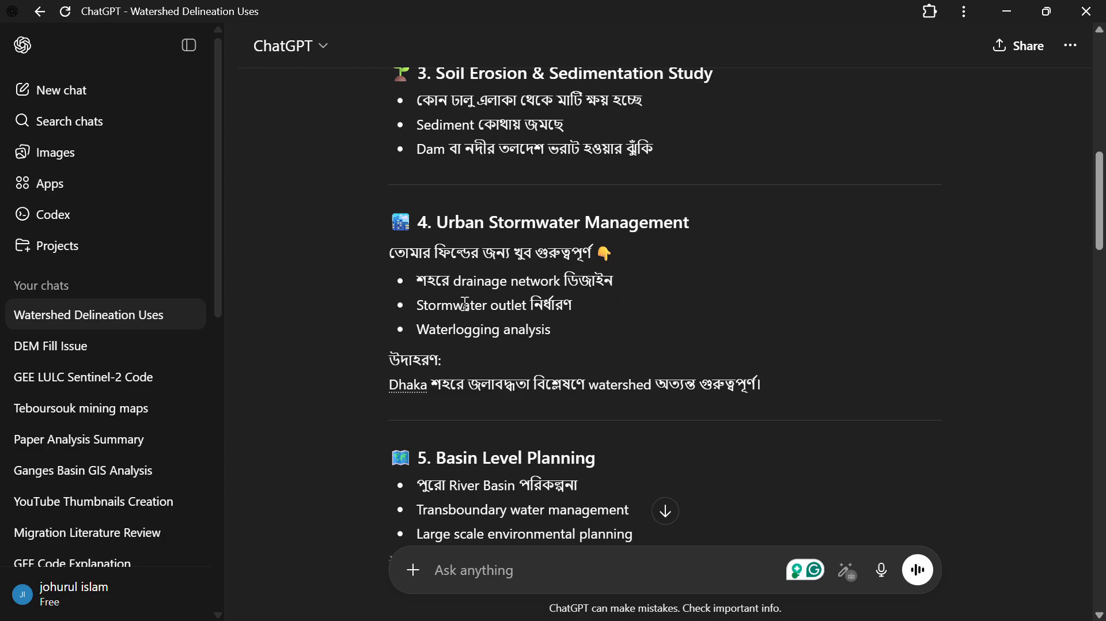
scroll(465, 304, "down", 2)
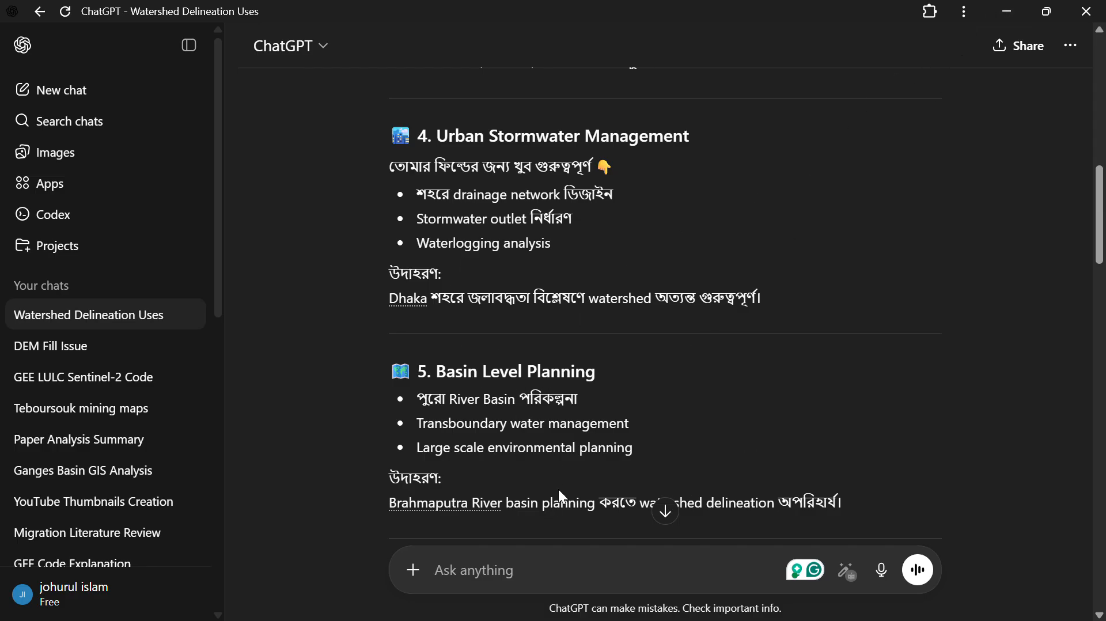
left_click(1007, 12)
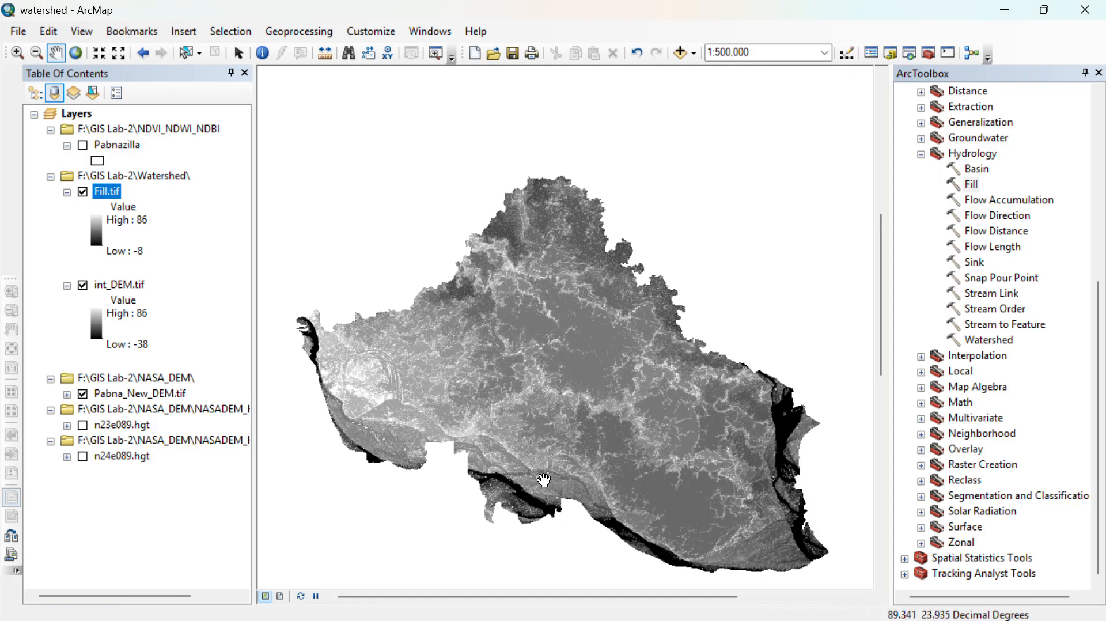
- Bring up the Notepad watershed notes over the map and read the workflow steps that follow Fill
left_click_drag(562, 344, 604, 343)
left_click_drag(595, 263, 597, 314)
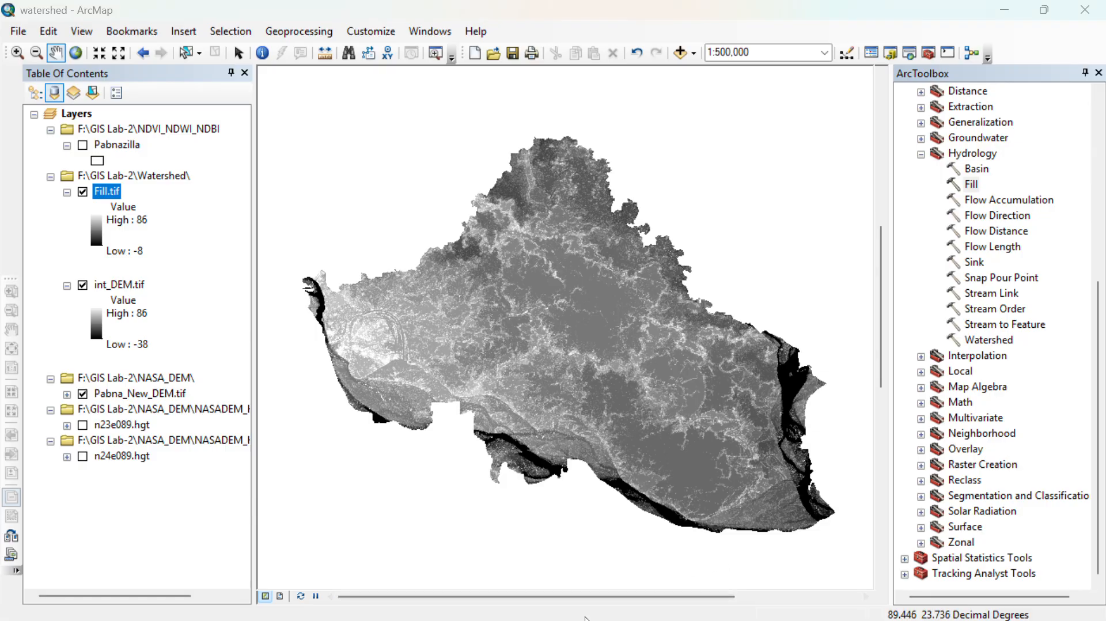
left_click(537, 601)
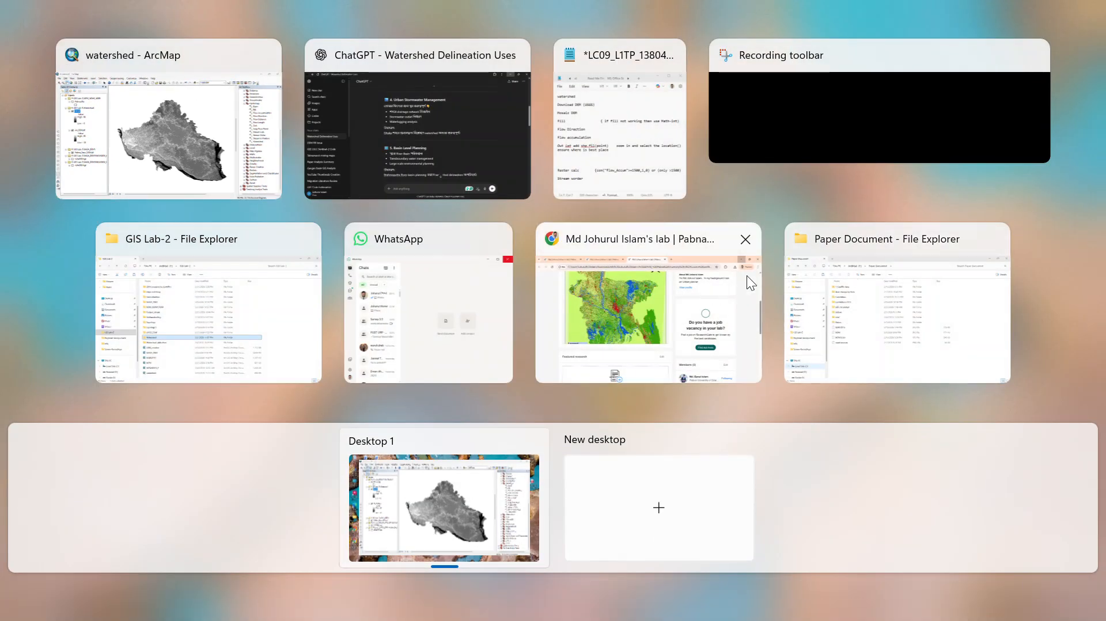
left_click(657, 143)
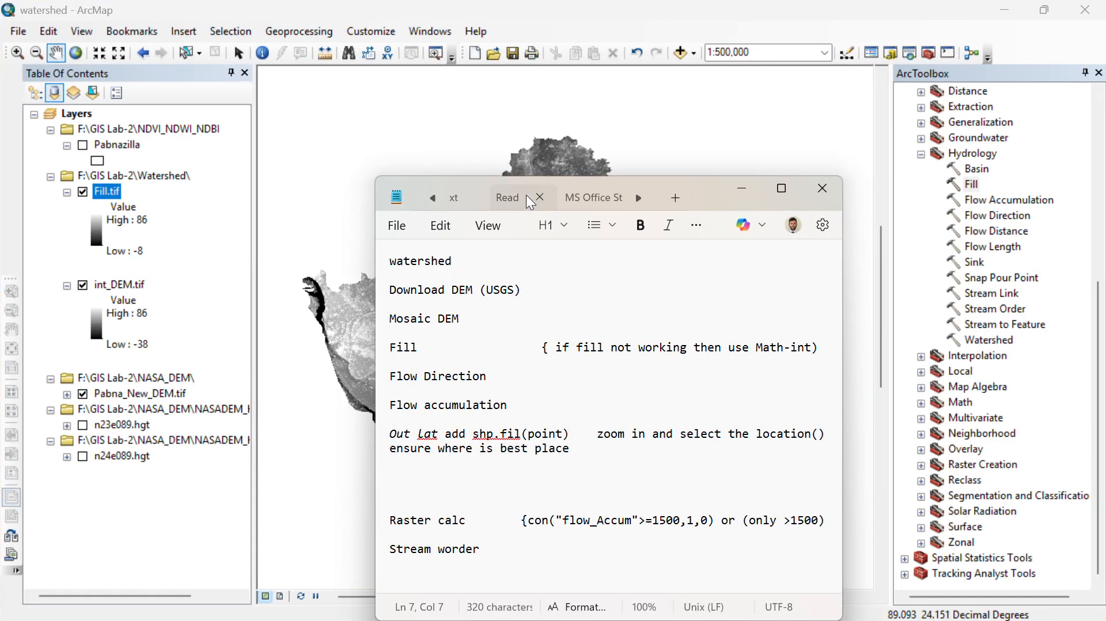
left_click_drag(697, 184, 342, 174)
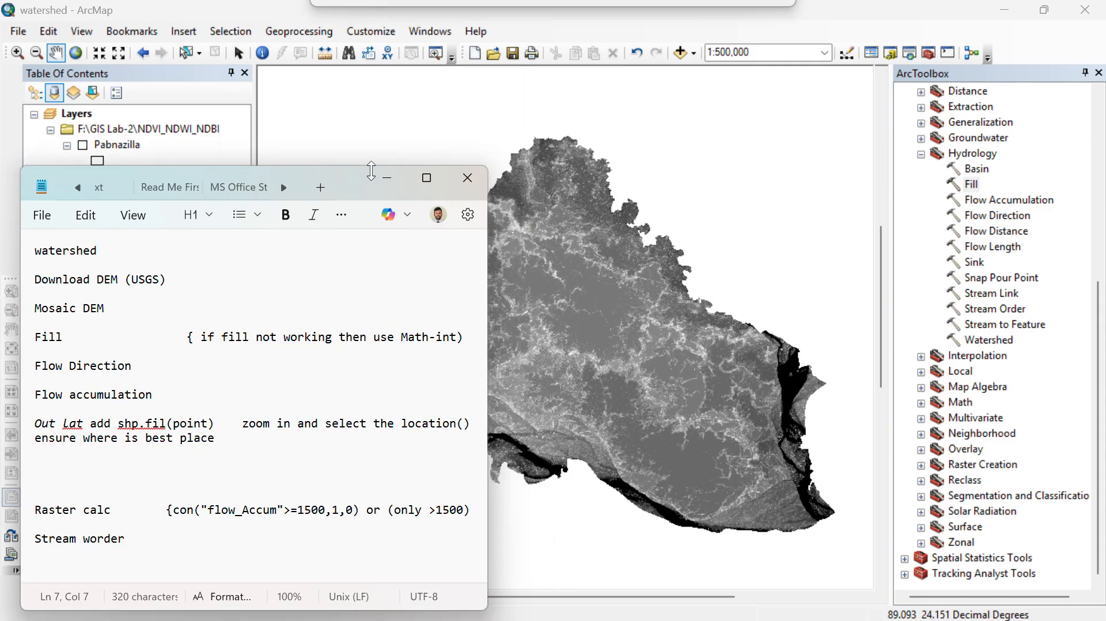
left_click_drag(406, 165, 335, 222)
scroll(56, 358, "down", 1)
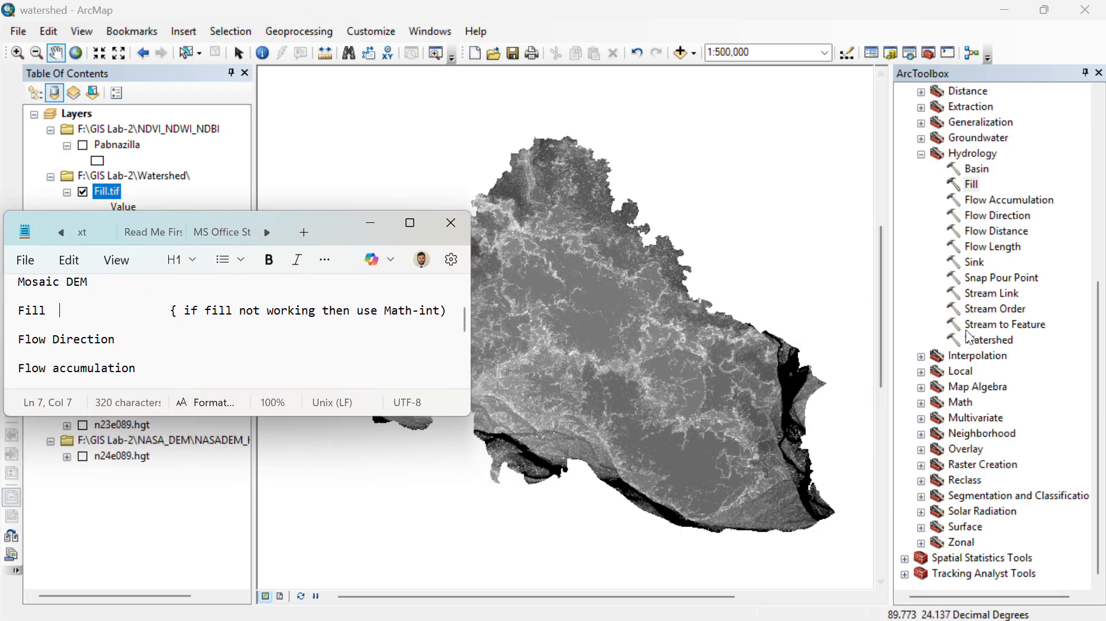
- Run the Hydrology Flow Direction tool on Fill.tif, saving the raster as Direction.tif in the Watershed folder, and hide the Fill.tif and int_DEM.tif layers
double_click(990, 215)
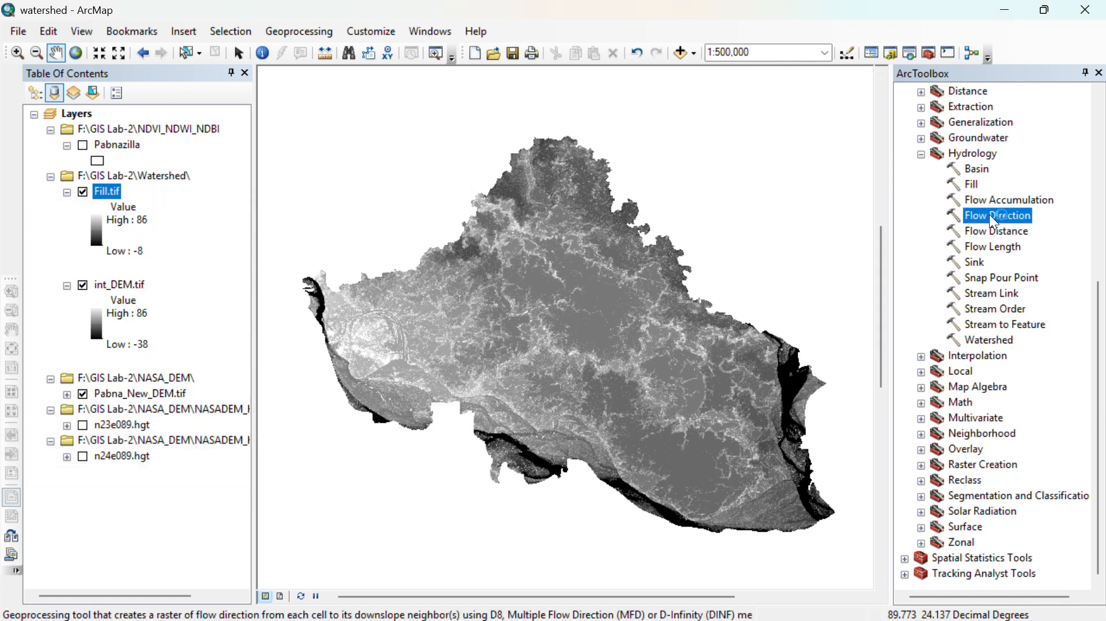
left_click_drag(310, 232, 482, 232)
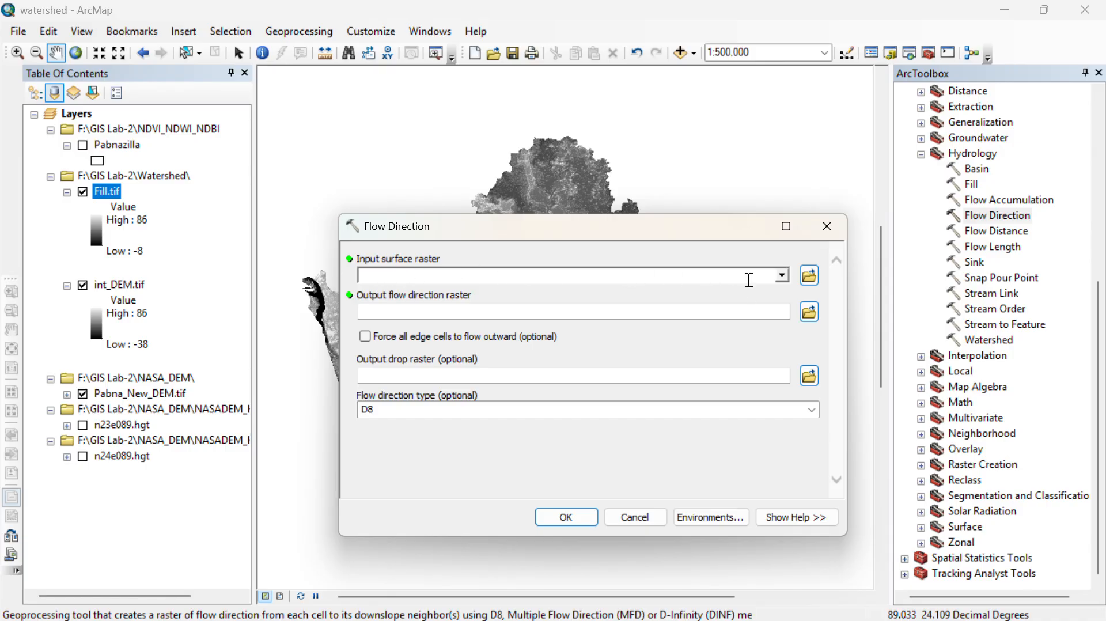
left_click(782, 277)
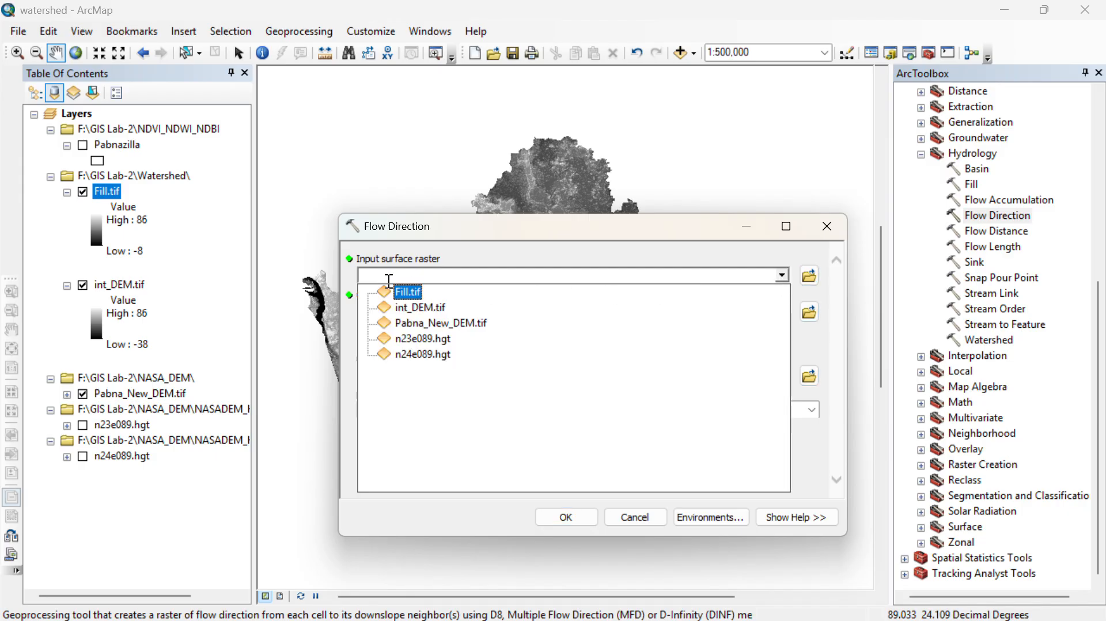
left_click(405, 290)
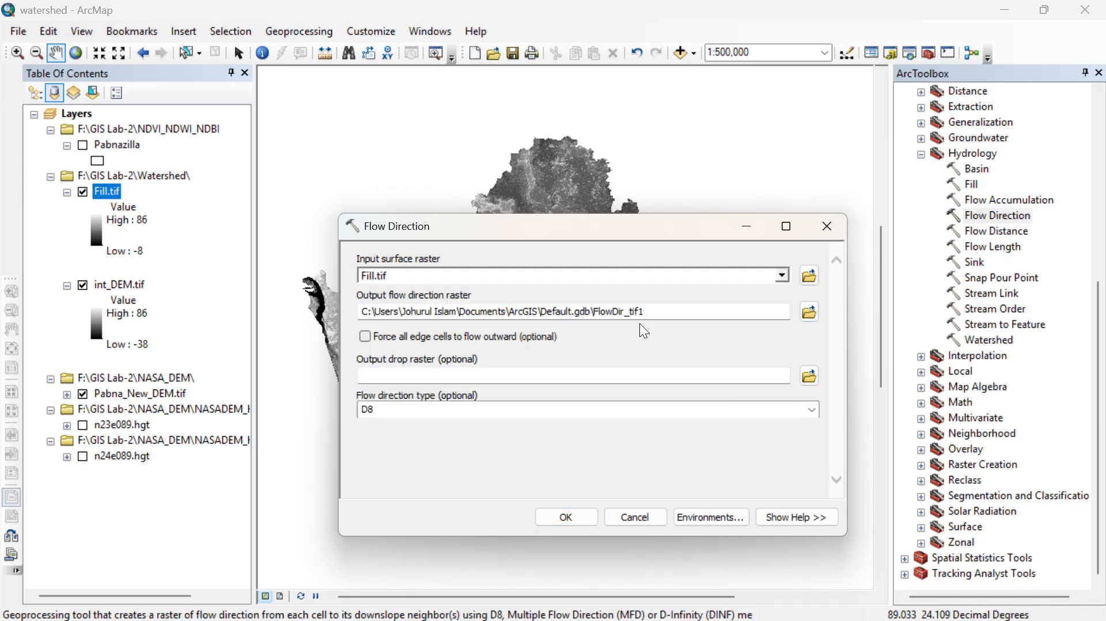
left_click(808, 312)
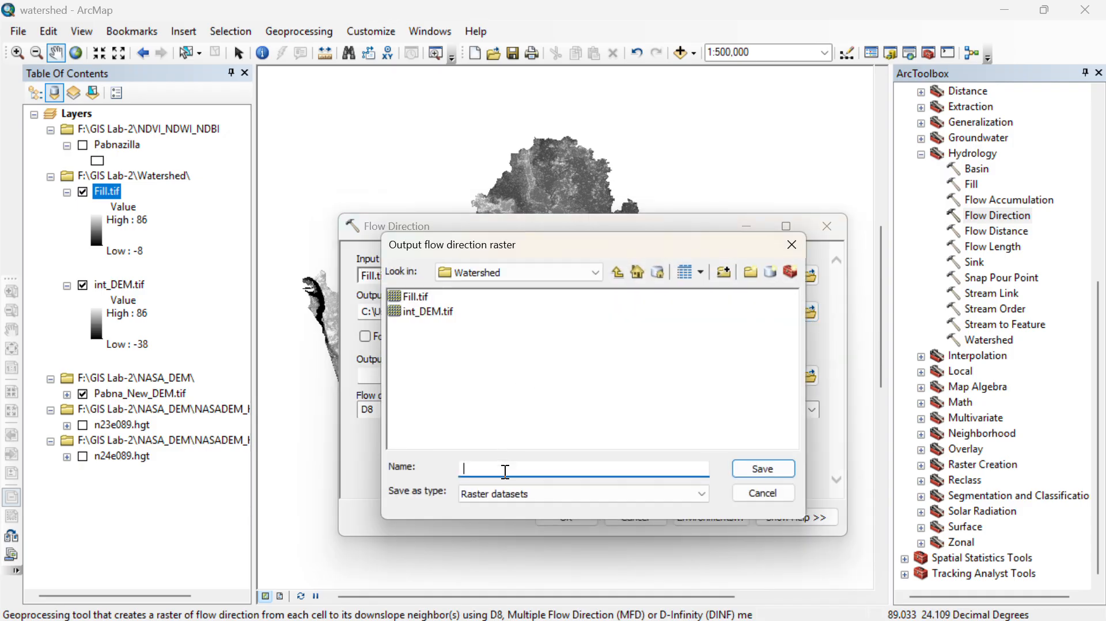
type("Du")
key("BackSpace")
type("ir")
left_click(775, 468)
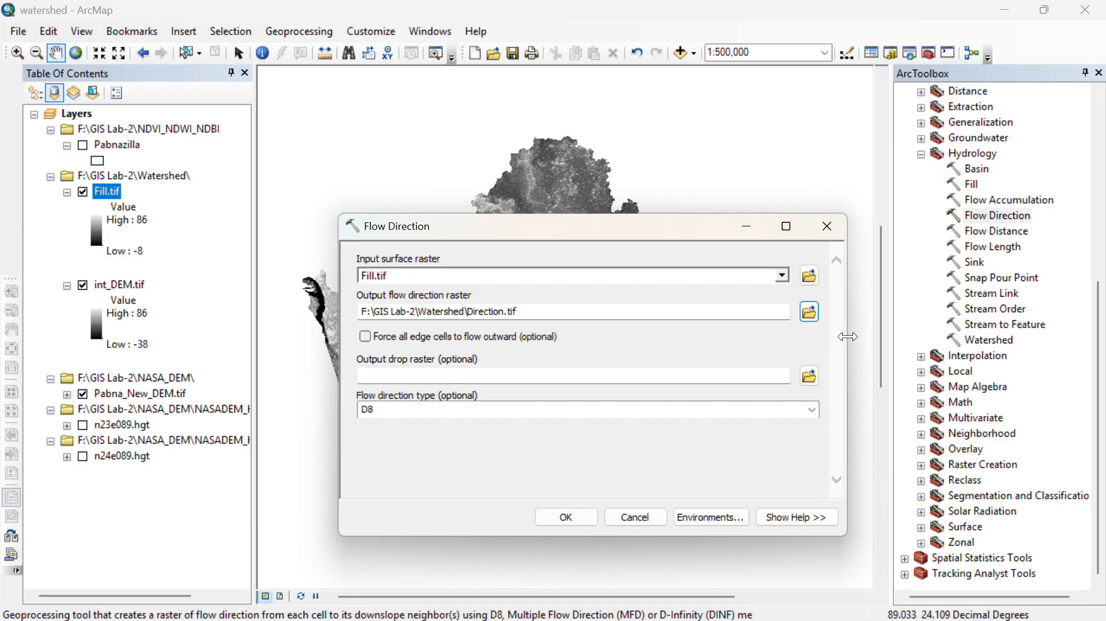
left_click(568, 516)
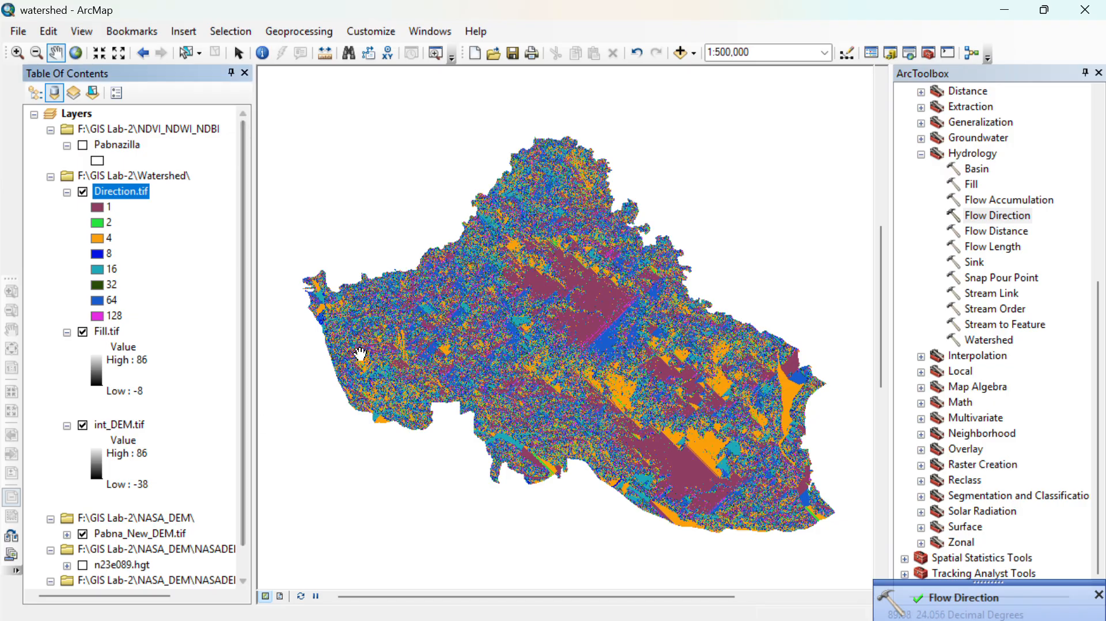
left_click(83, 332)
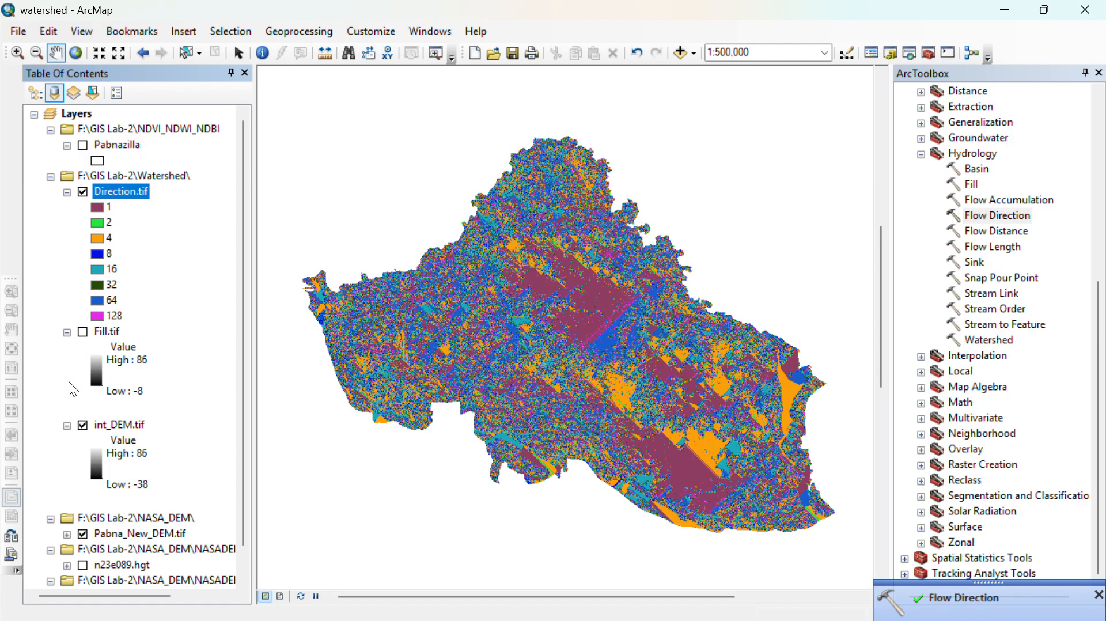
left_click(85, 425)
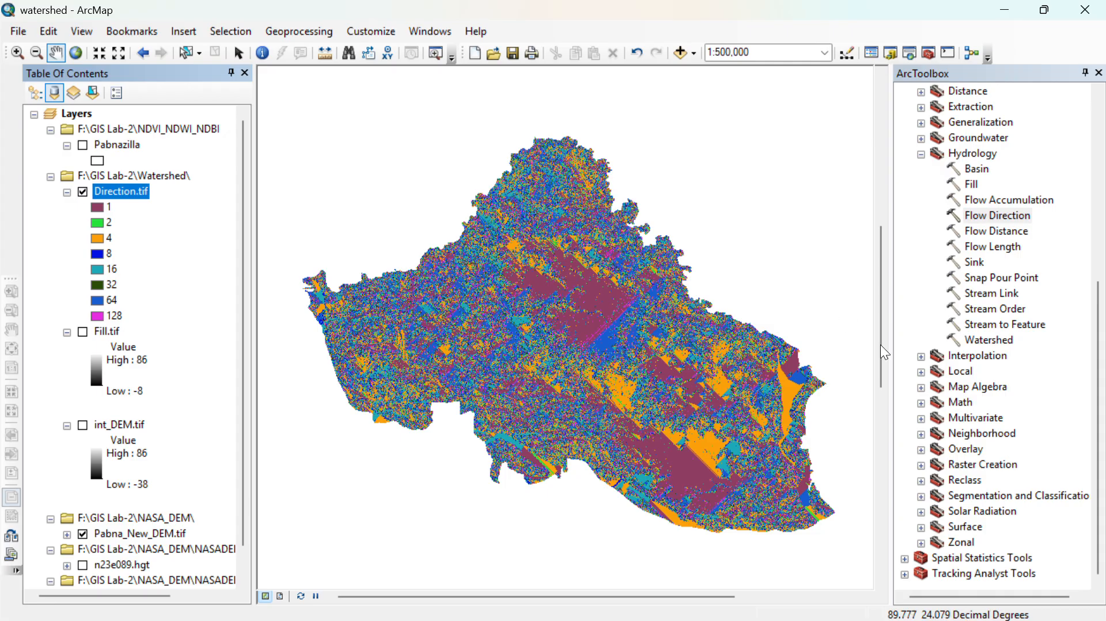
- Run the Flow Accumulation tool on Direction.tif with FLOAT output, saving FlowAccumulation.tif in the Watershed folder, and hide the Direction.tif layer
double_click(987, 199)
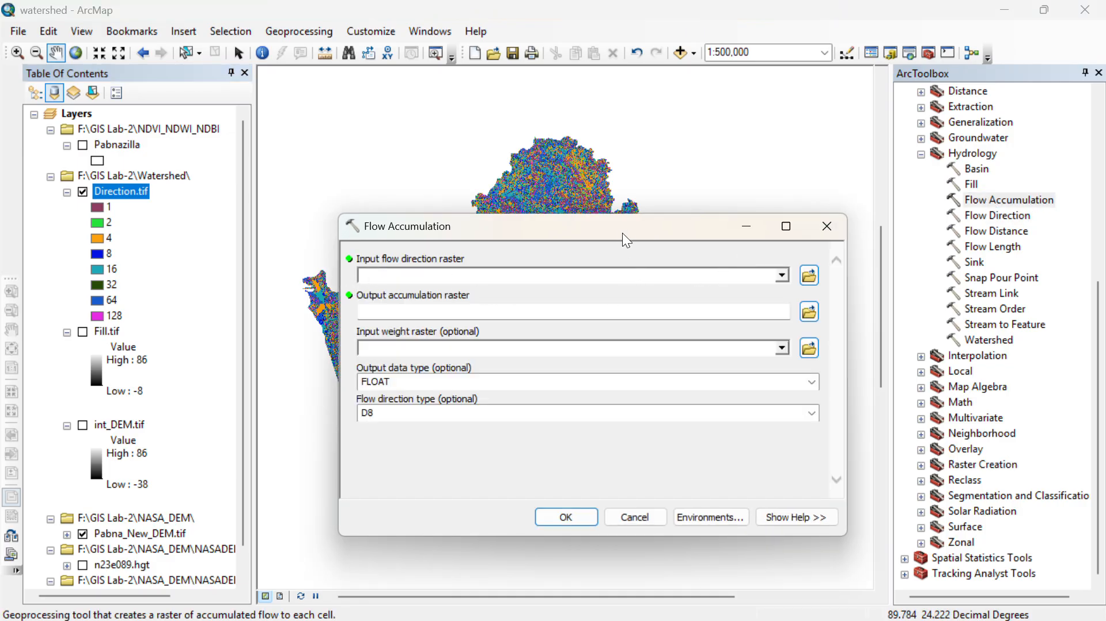
left_click_drag(627, 241, 594, 202)
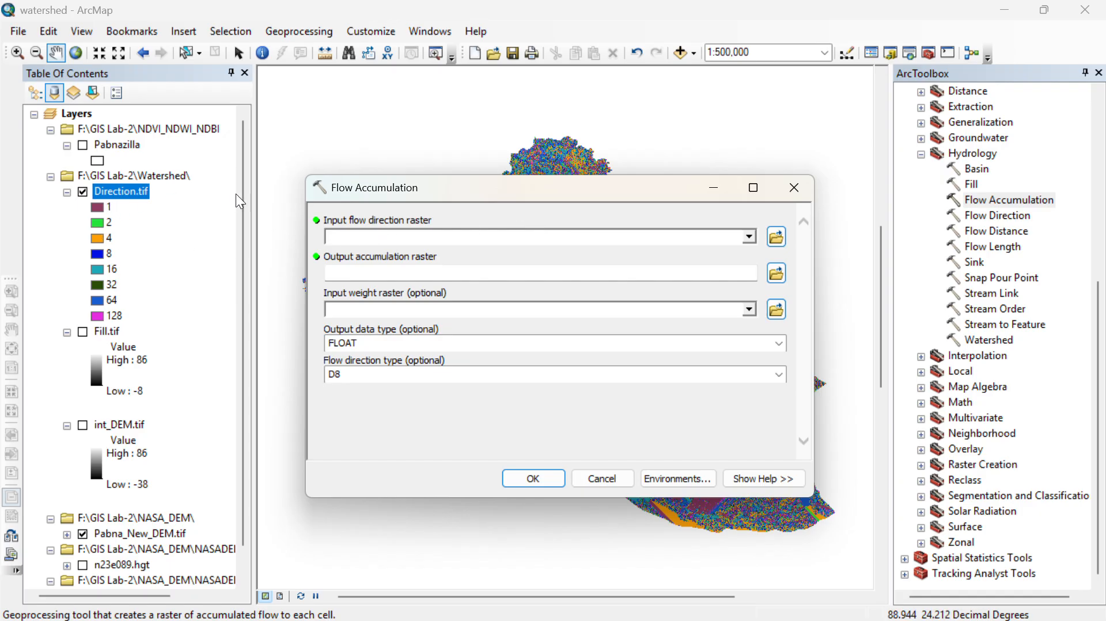
left_click(749, 237)
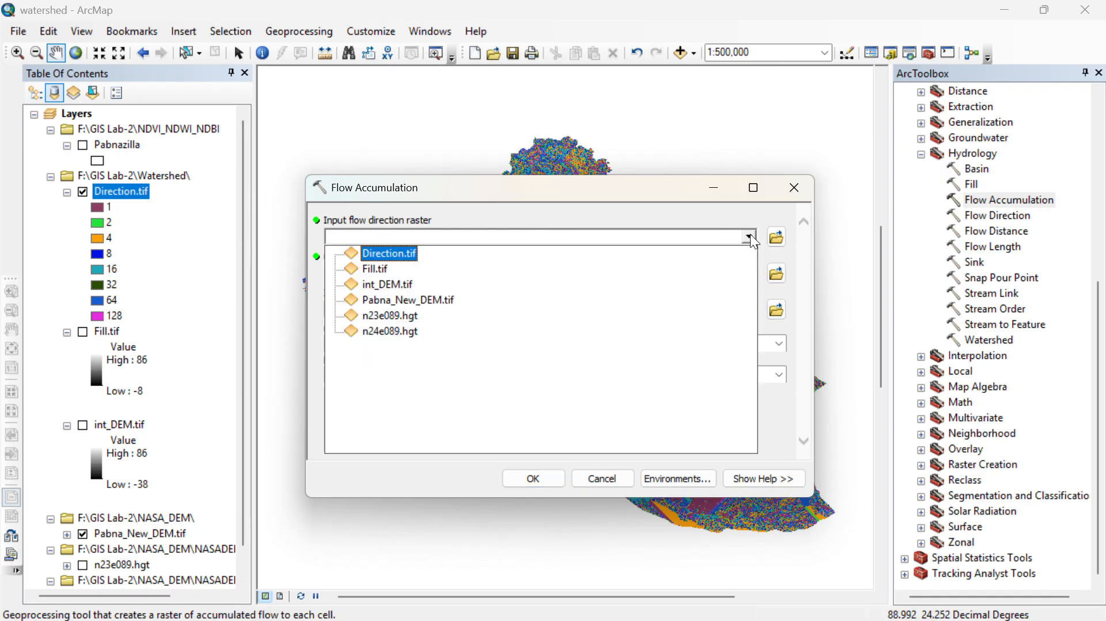
left_click(386, 253)
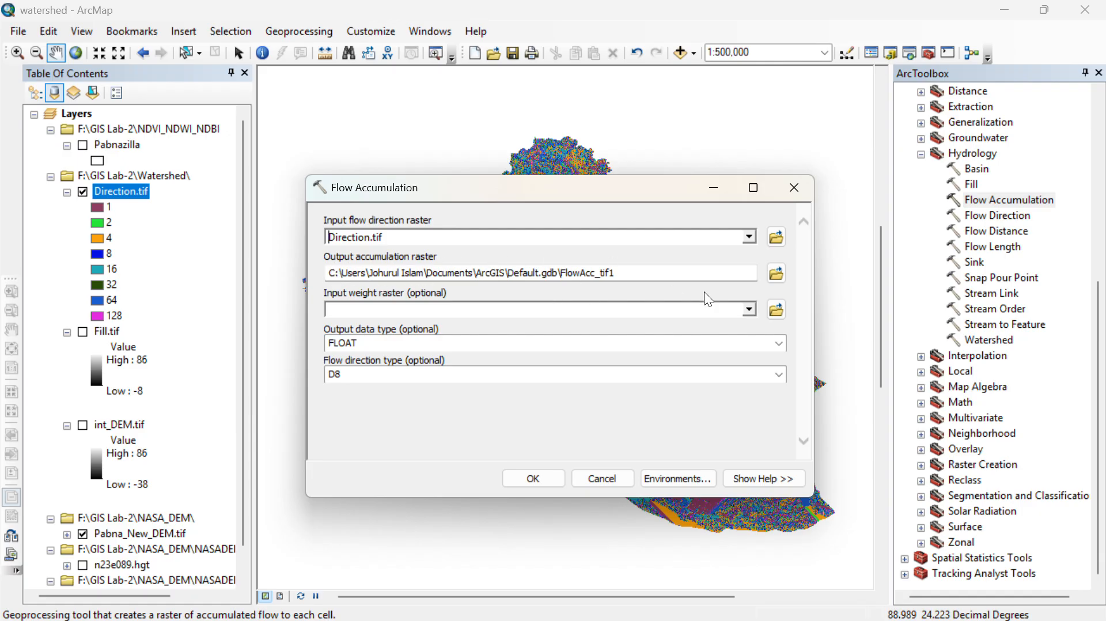
left_click(777, 273)
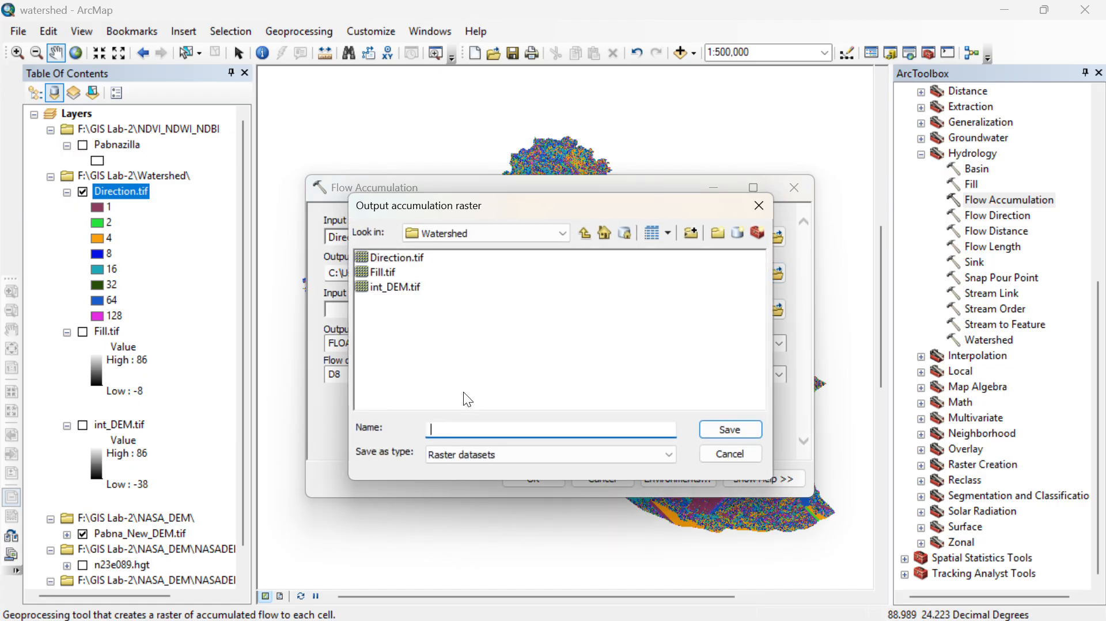
type("FL")
left_click(748, 433)
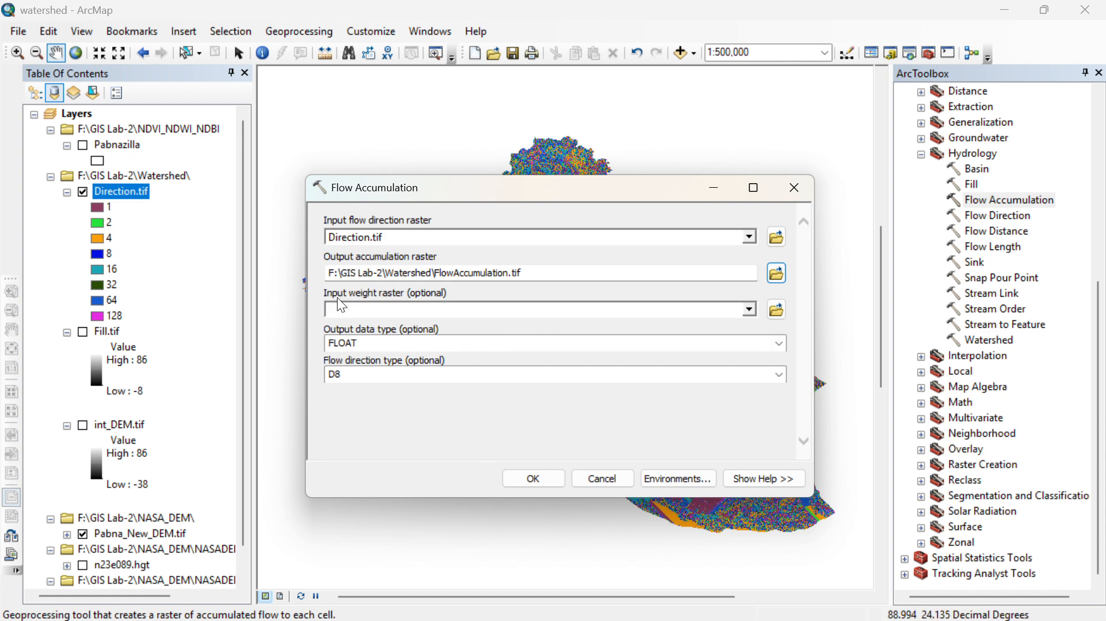
left_click(780, 344)
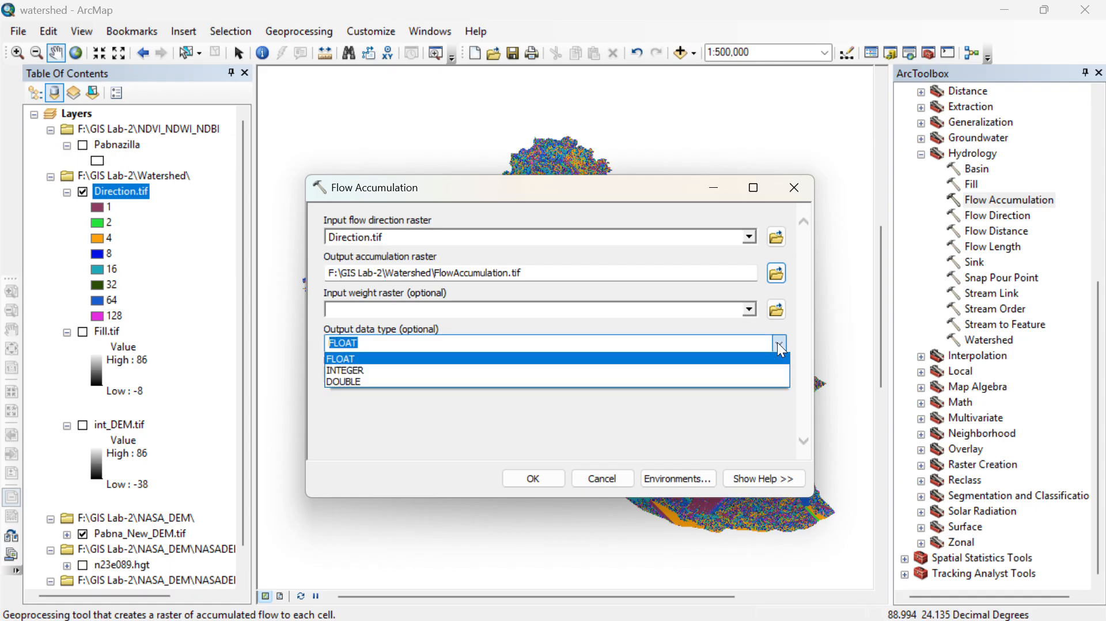
left_click(780, 345)
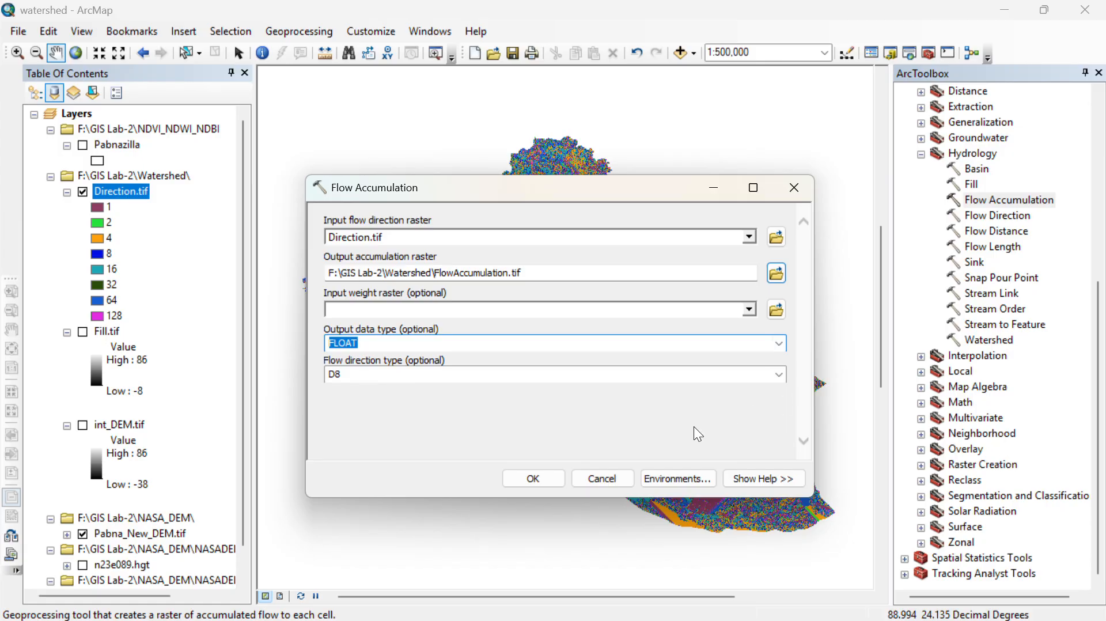
left_click(533, 480)
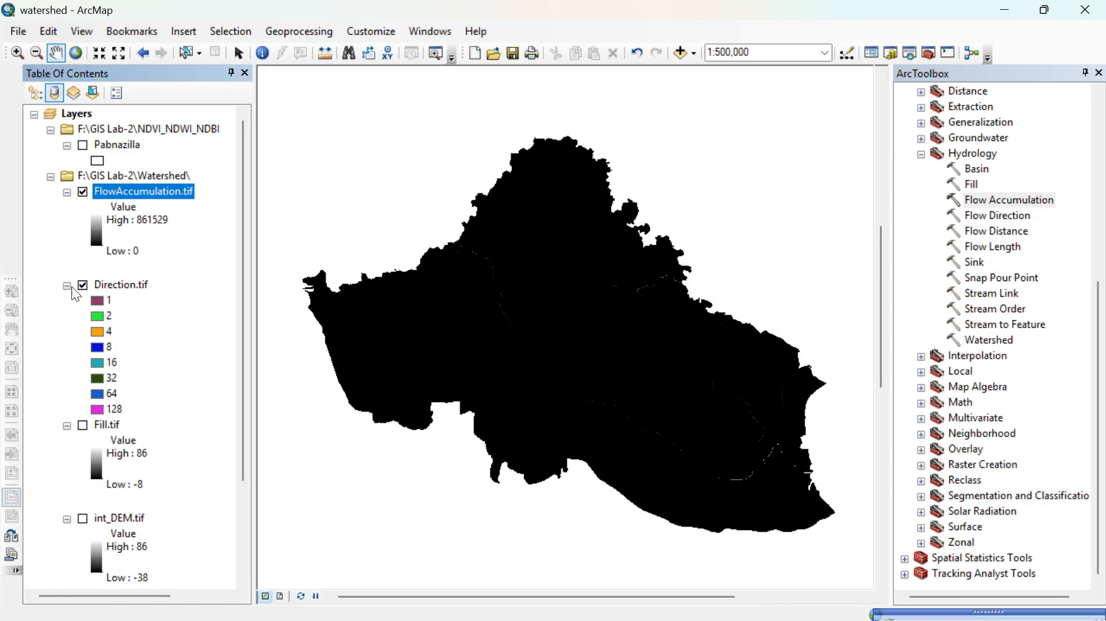
left_click(83, 286)
- Inspect the stream lines of the FlowAccumulation.tif raster across the Pabna area, both close up and as a whole
scroll(524, 306, "down", 3)
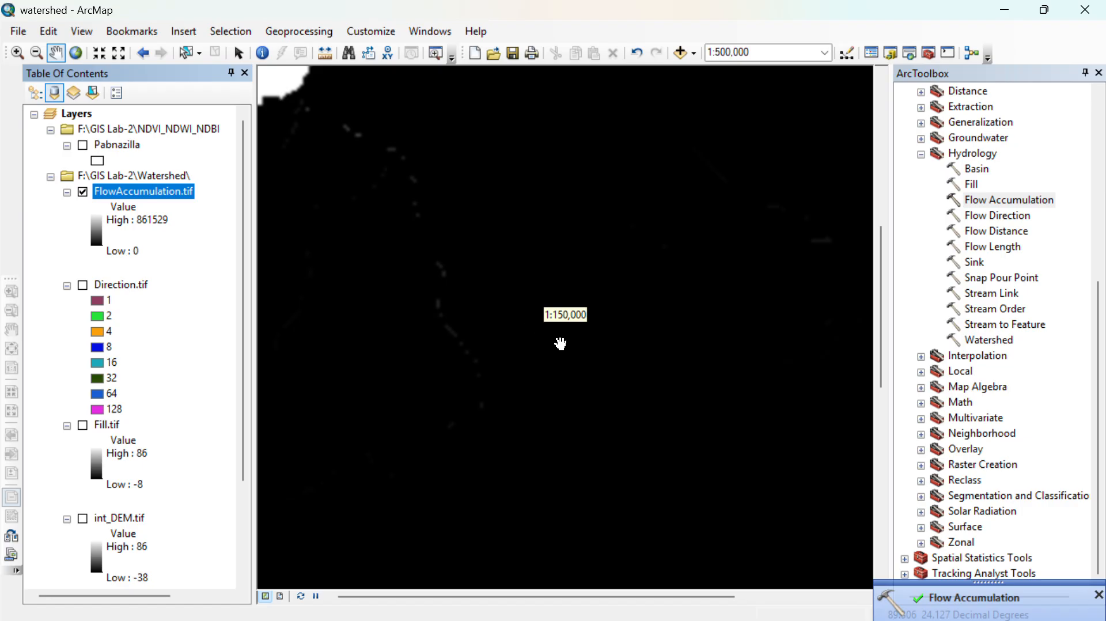
left_click_drag(569, 488, 610, 405)
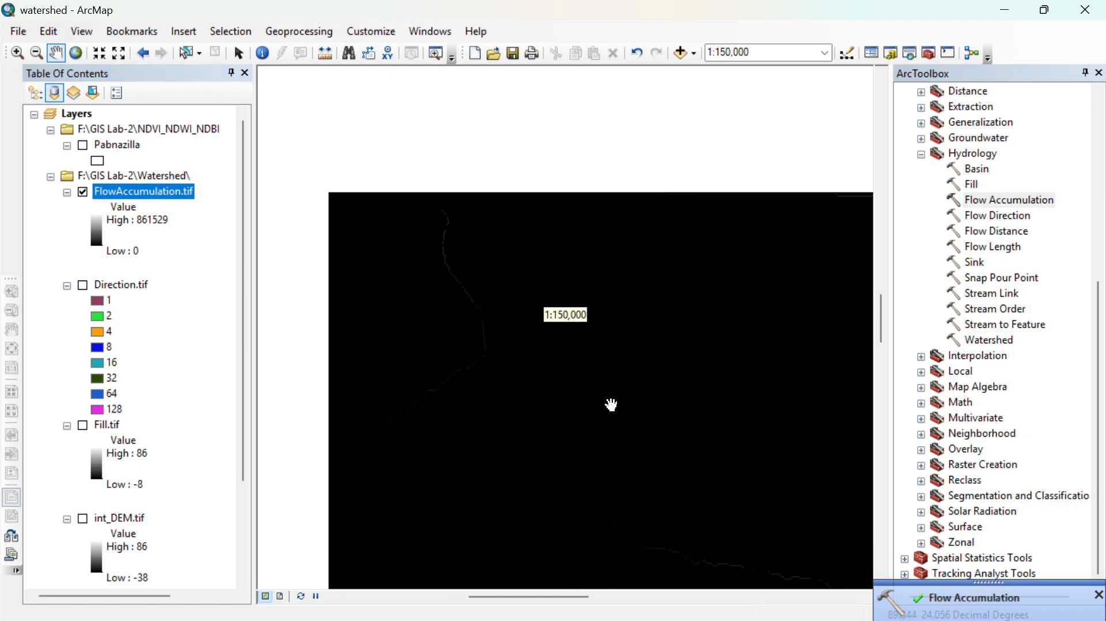
left_click_drag(730, 560, 691, 436)
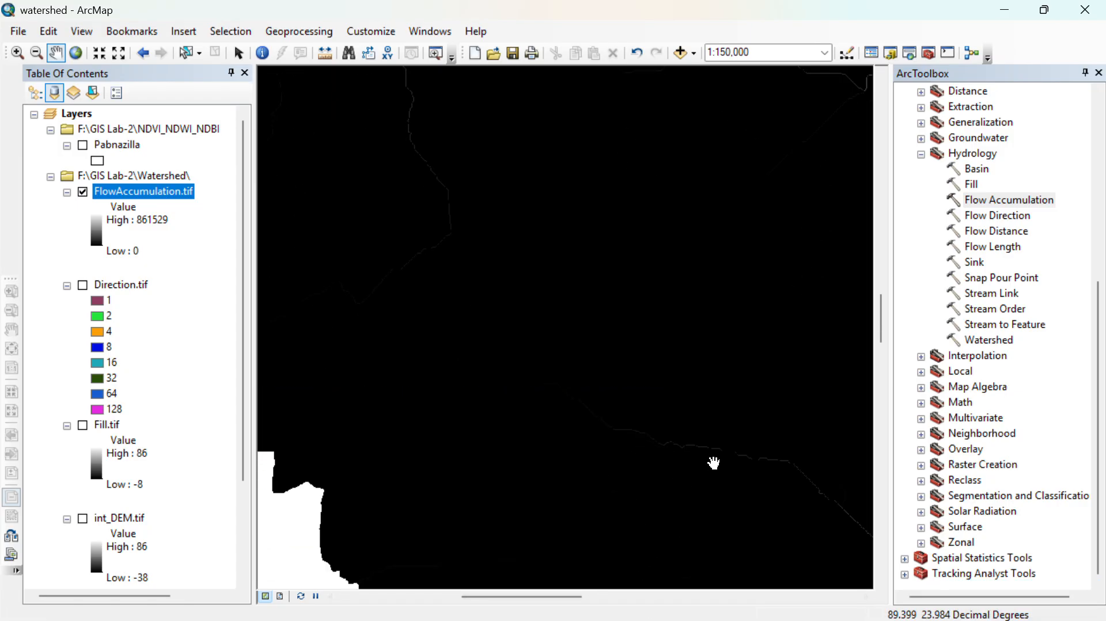
scroll(697, 472, "up", 1)
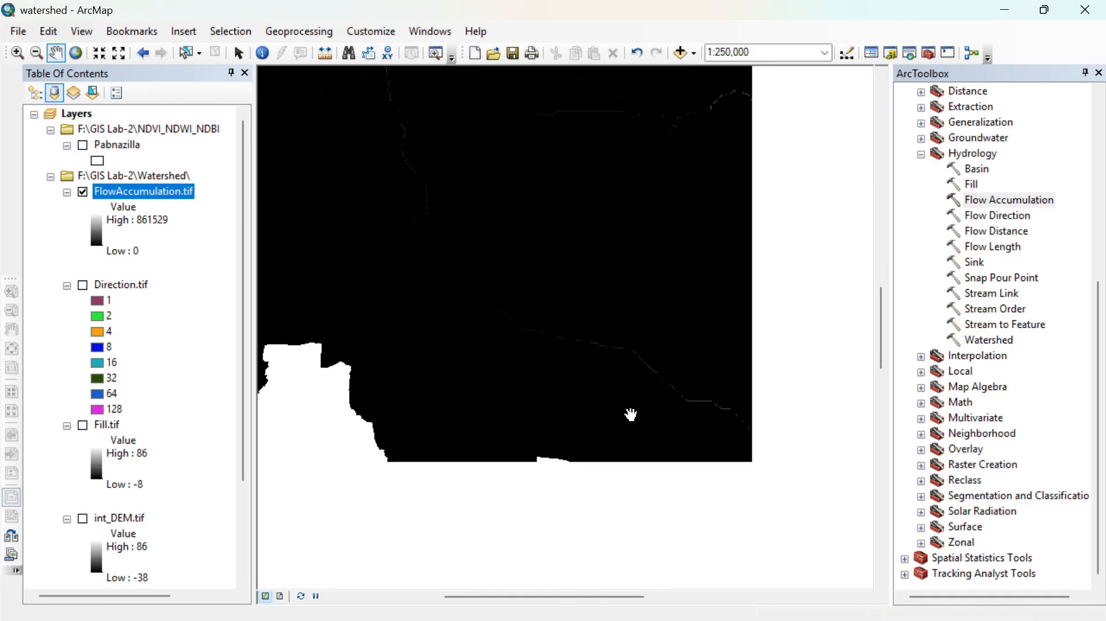
left_click_drag(681, 496, 633, 483)
left_click_drag(758, 523, 619, 503)
left_click_drag(734, 494, 709, 499)
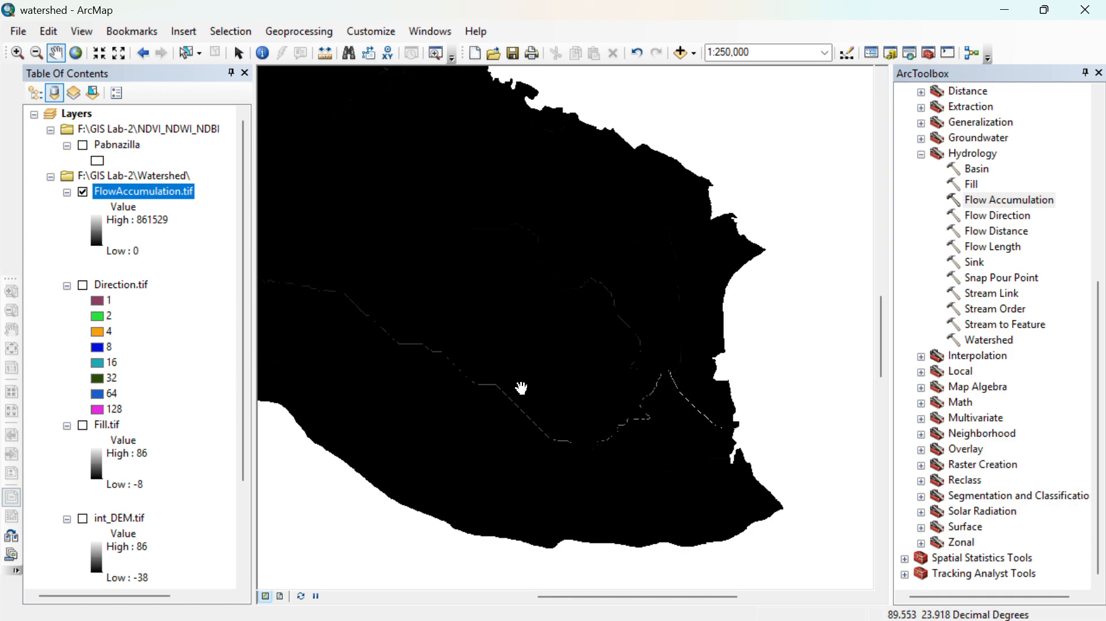
left_click_drag(519, 387, 595, 457)
left_click_drag(688, 508, 409, 409)
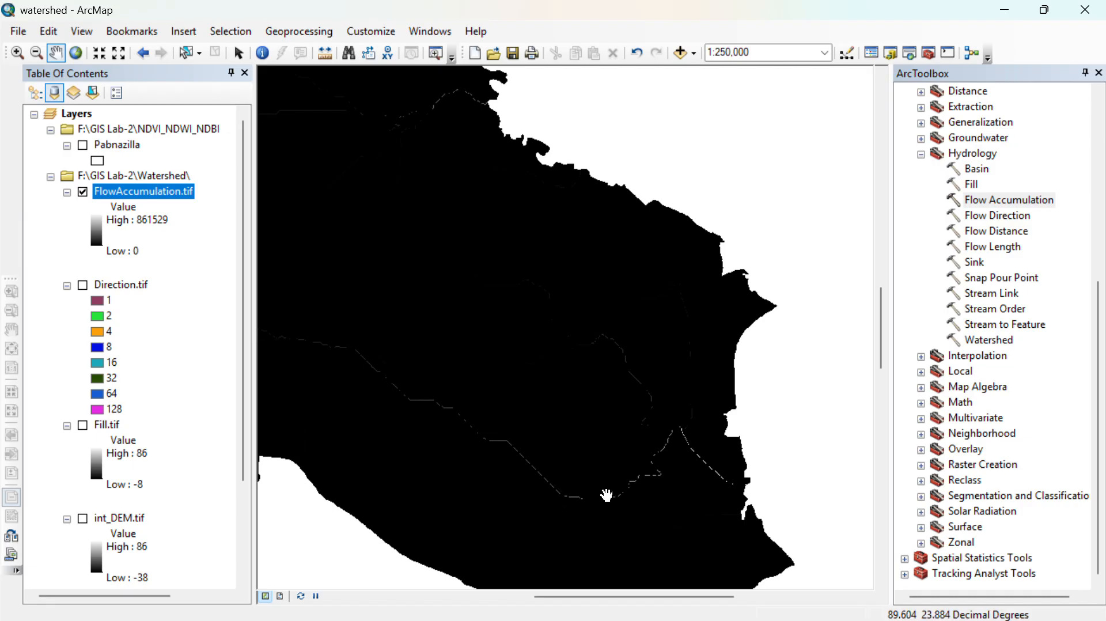
scroll(563, 420, "down", 3)
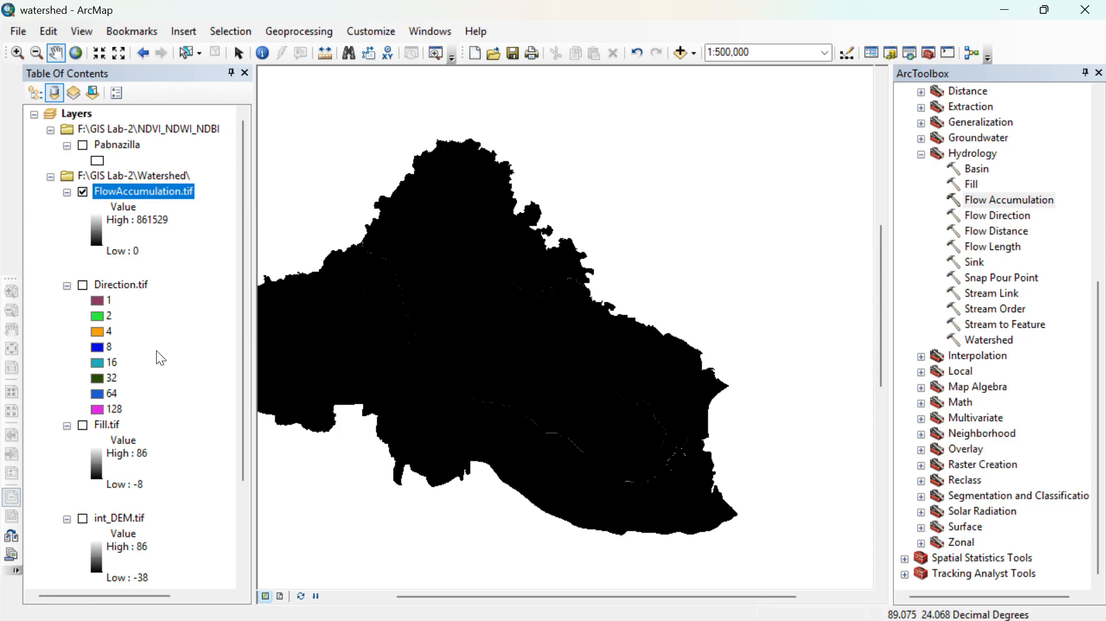
- Hide the Pabna_New_DEM.tif layer so that only the flow accumulation raster is drawn
scroll(144, 368, "down", 4)
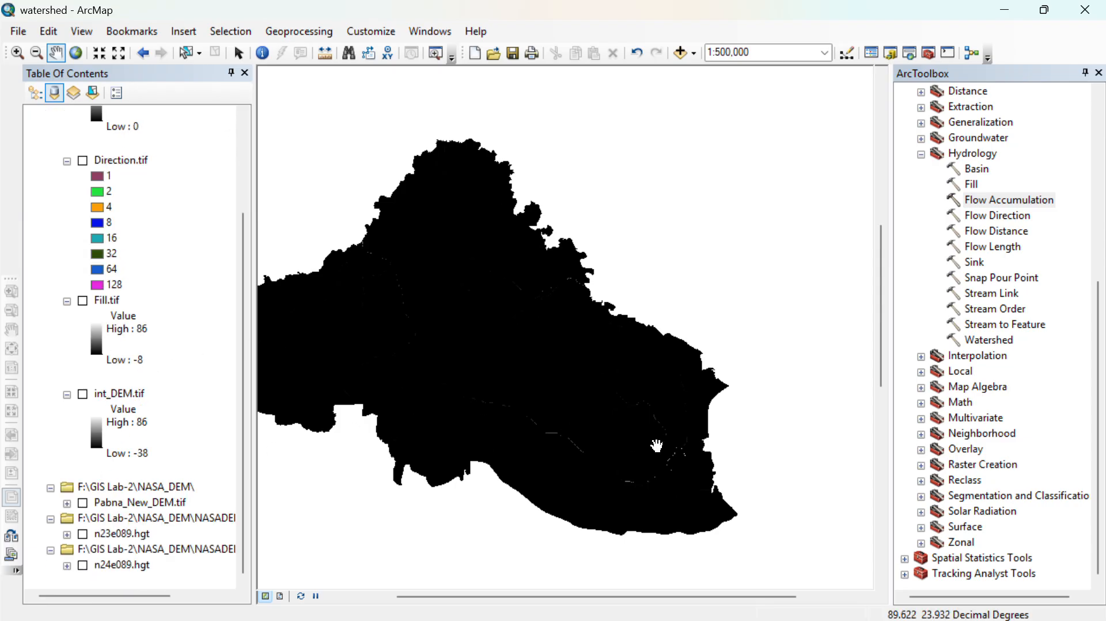
scroll(654, 449, "down", 2)
scroll(199, 342, "up", 4)
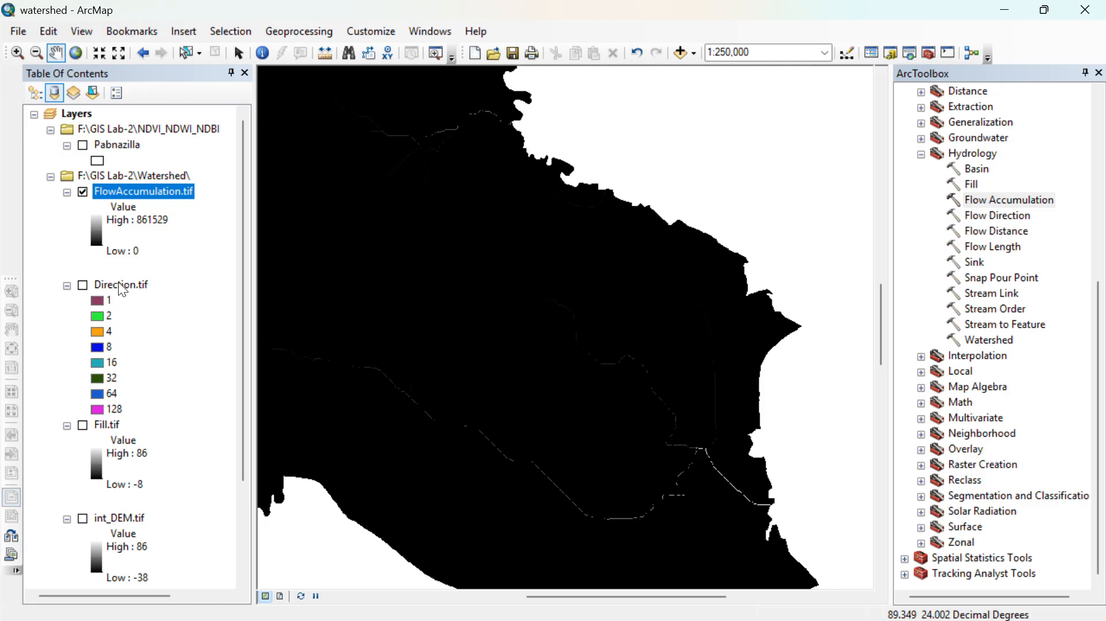
- Switch the FlowAccumulation.tif symbology from Stretched to Classified with 2 classes
right_click(137, 180)
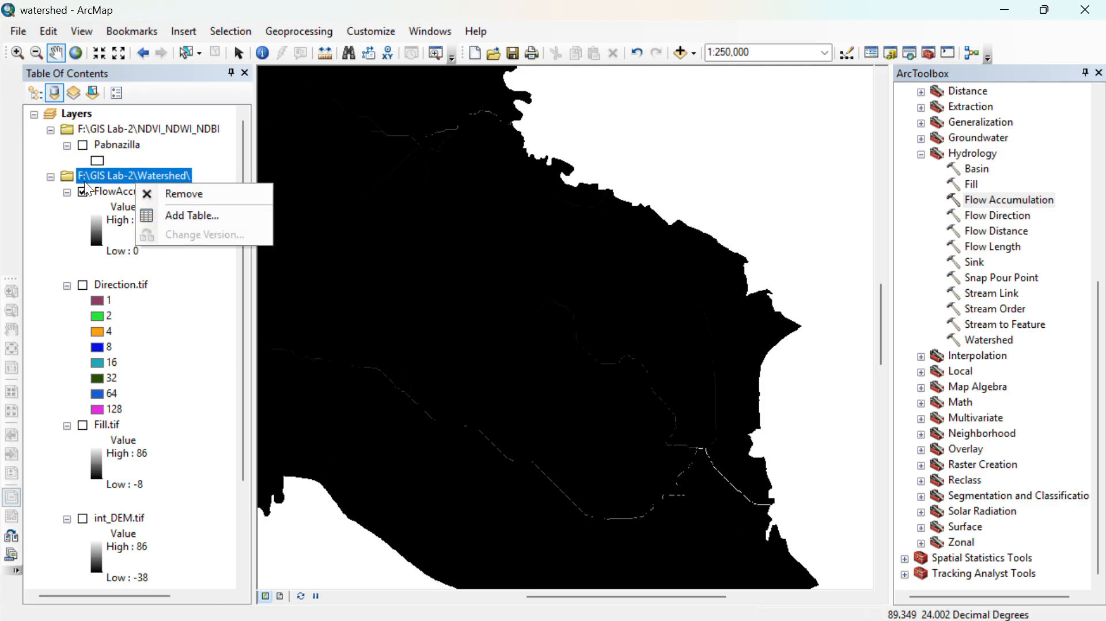
right_click(108, 191)
left_click(136, 447)
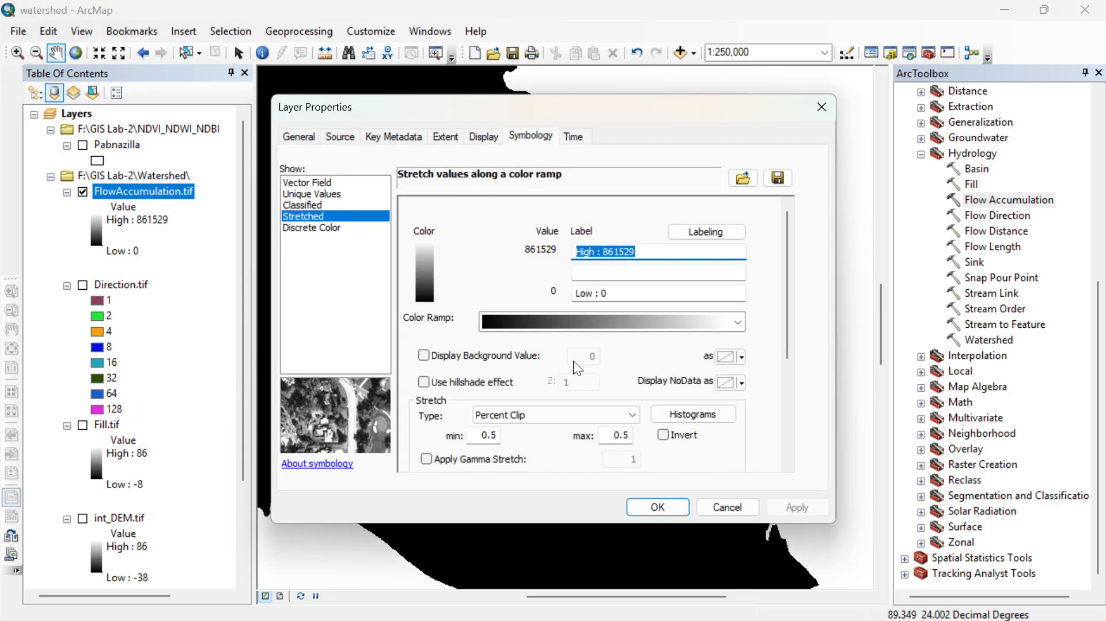
left_click(305, 203)
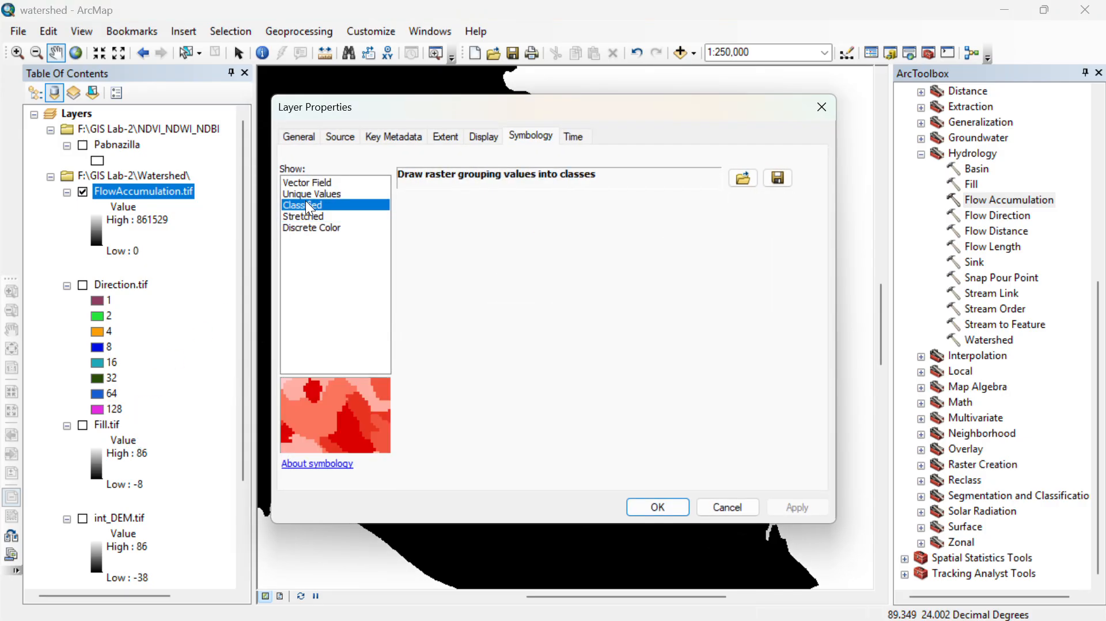
left_click(681, 260)
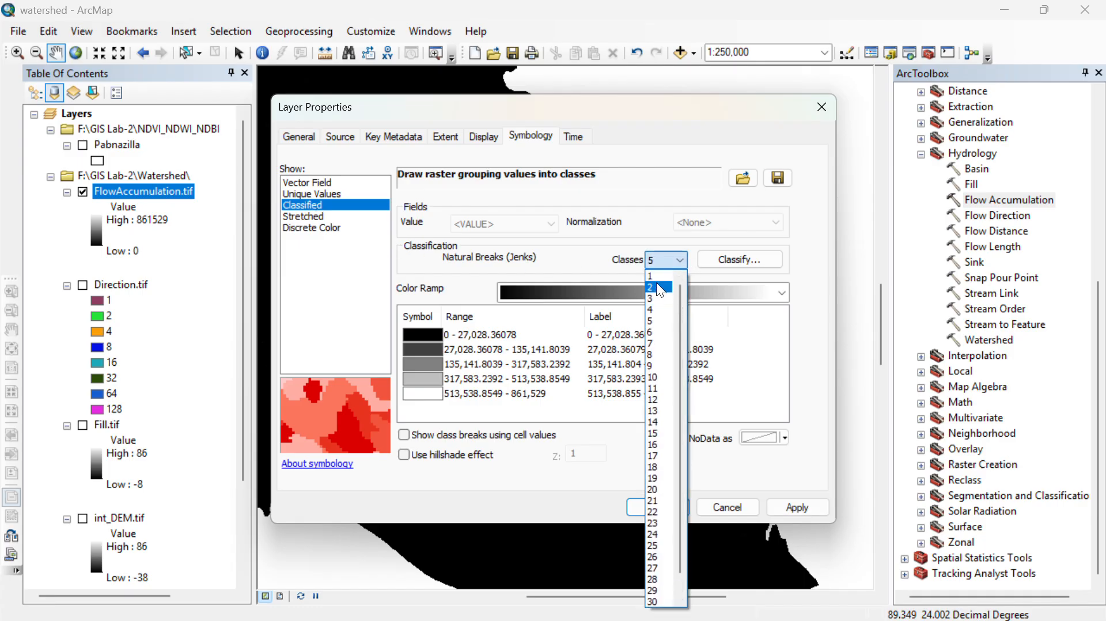
left_click(655, 274)
- Set the first class break of FlowAccumulation.tif to 20000 and apply the two-class symbology to the layer
left_click(749, 257)
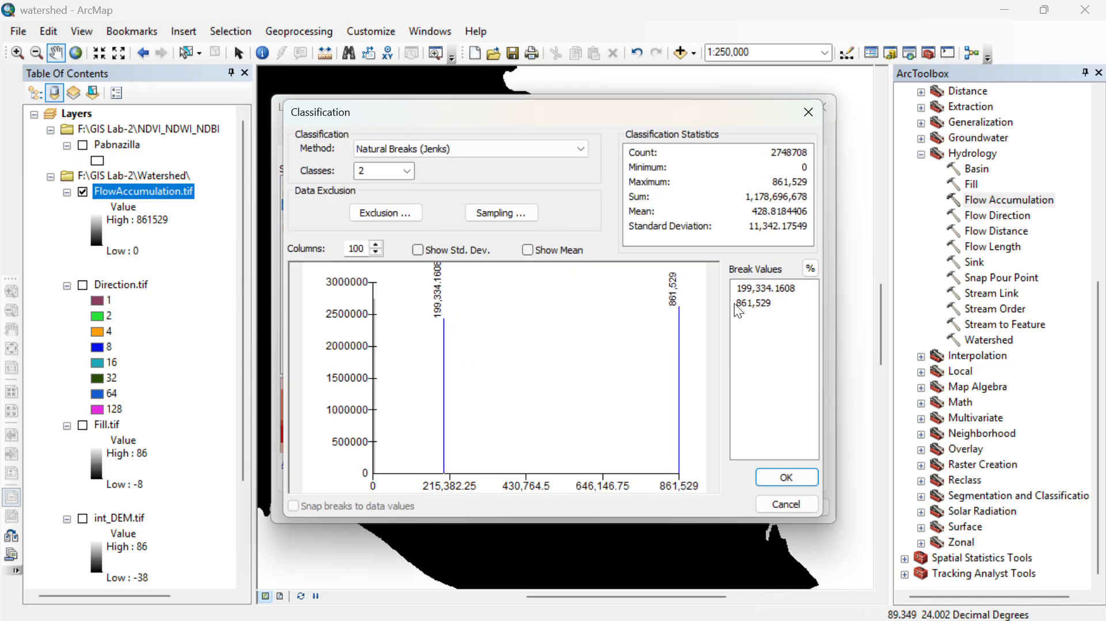
left_click(757, 287)
type("20000")
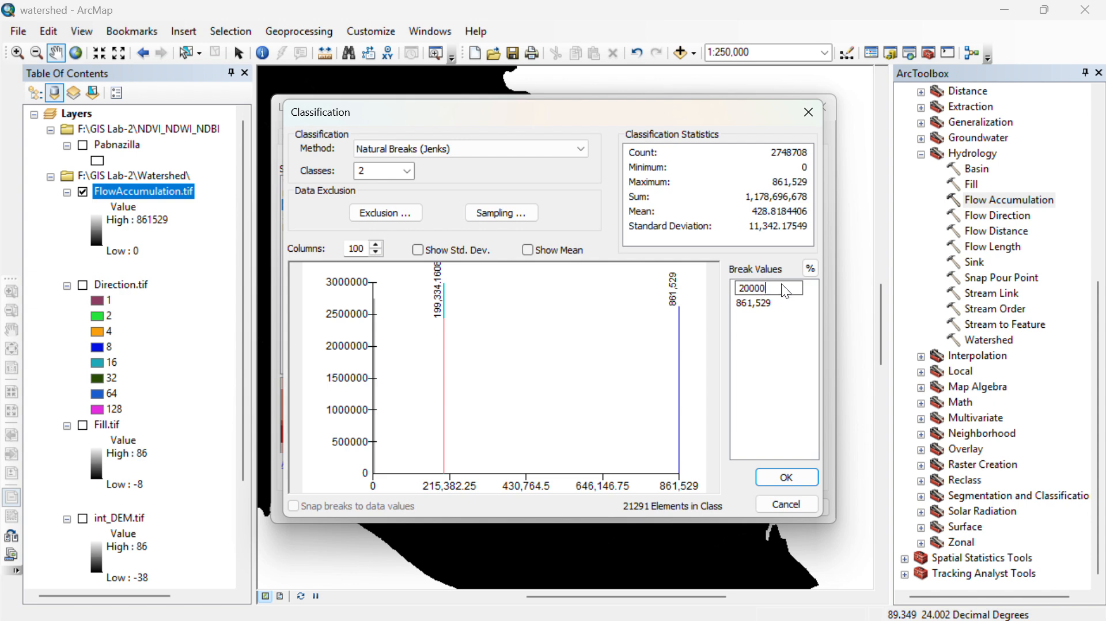
type(",000")
key("Return")
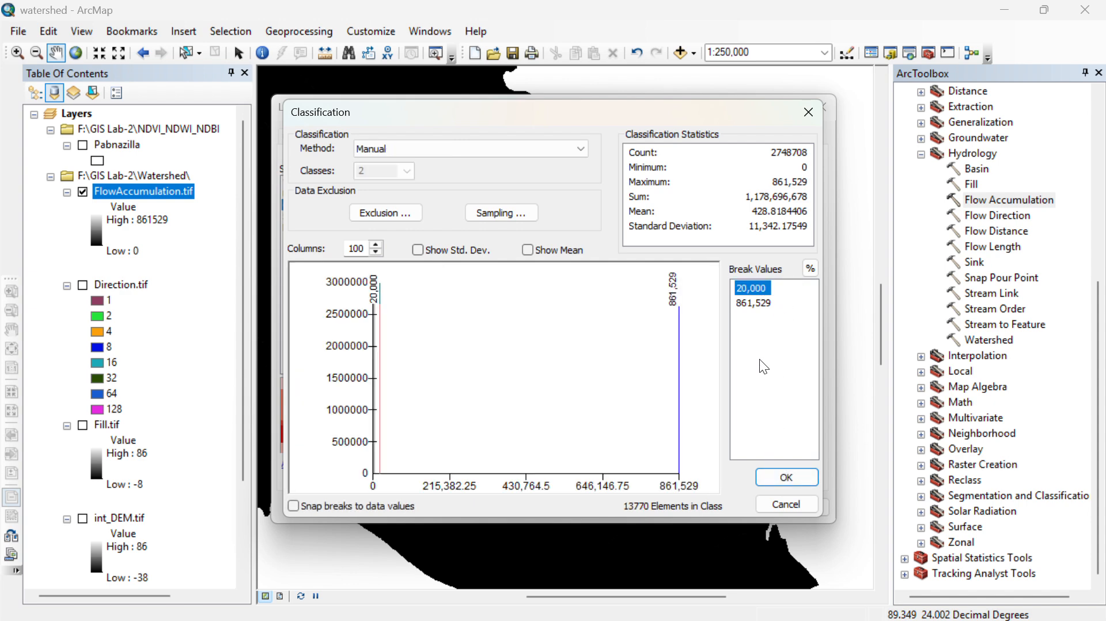
left_click(779, 481)
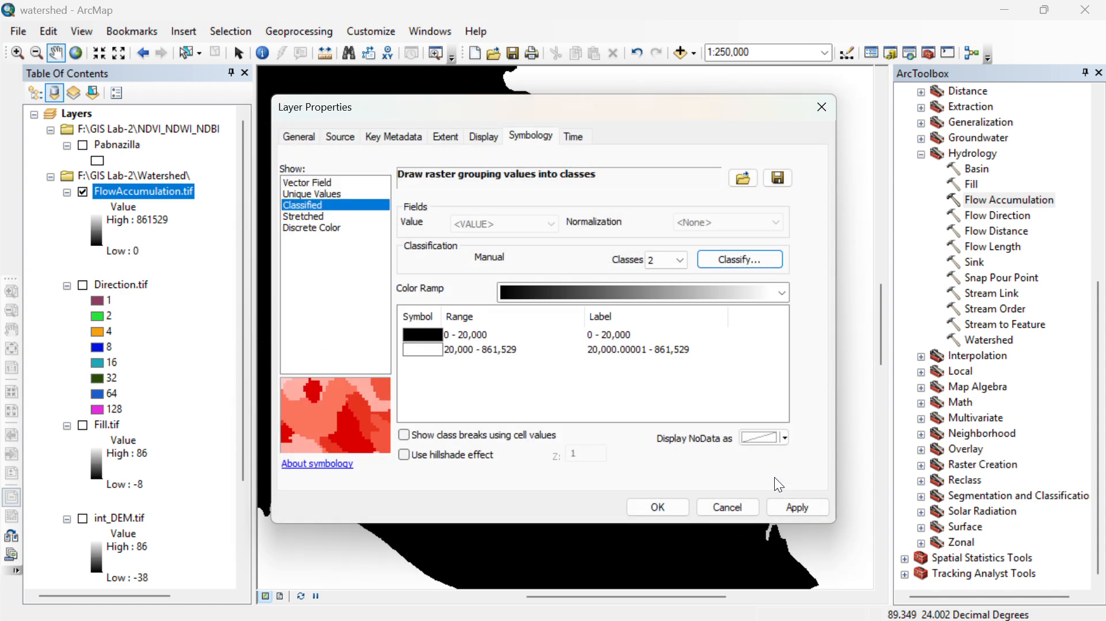
left_click(656, 504)
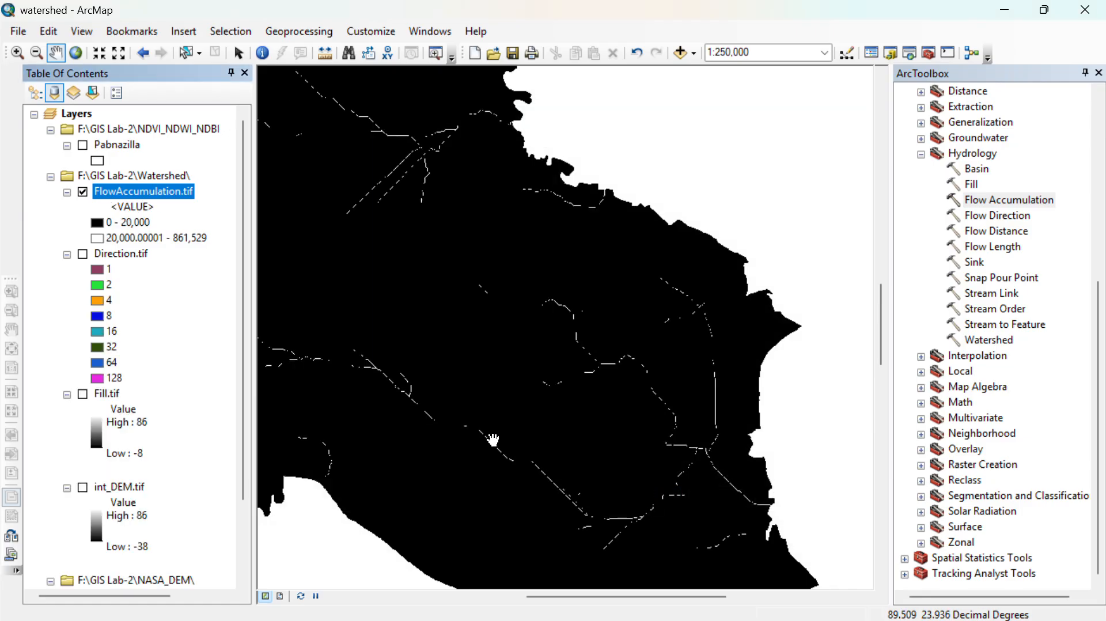
- Examine the classified stream lines of FlowAccumulation.tif, both close up and across the whole Pabna area
scroll(691, 319, "down", 2)
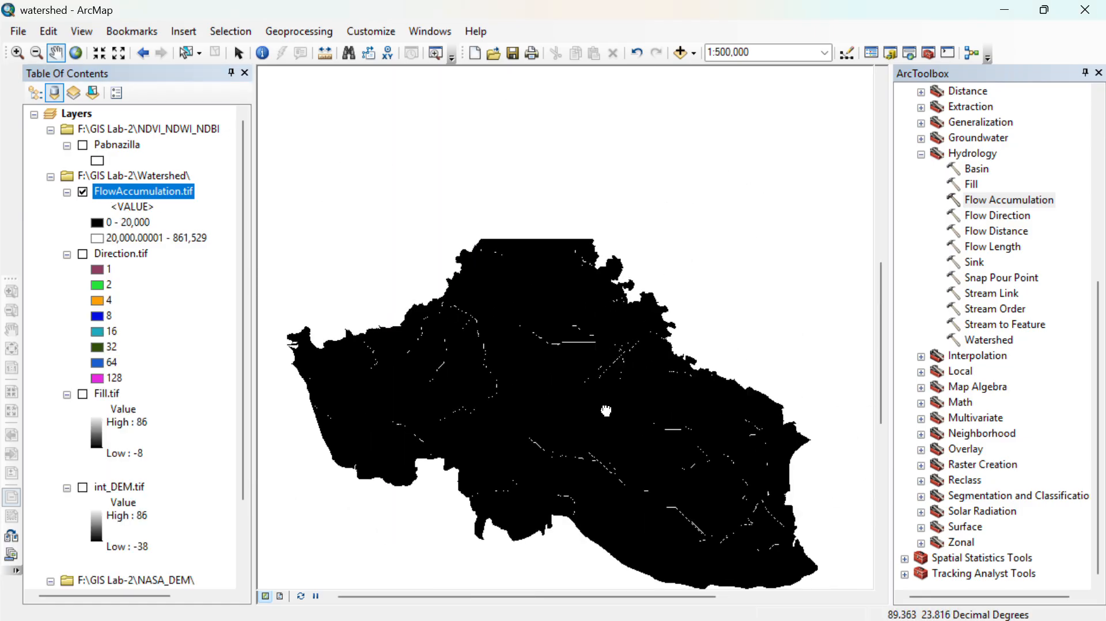
scroll(606, 410, "up", 2)
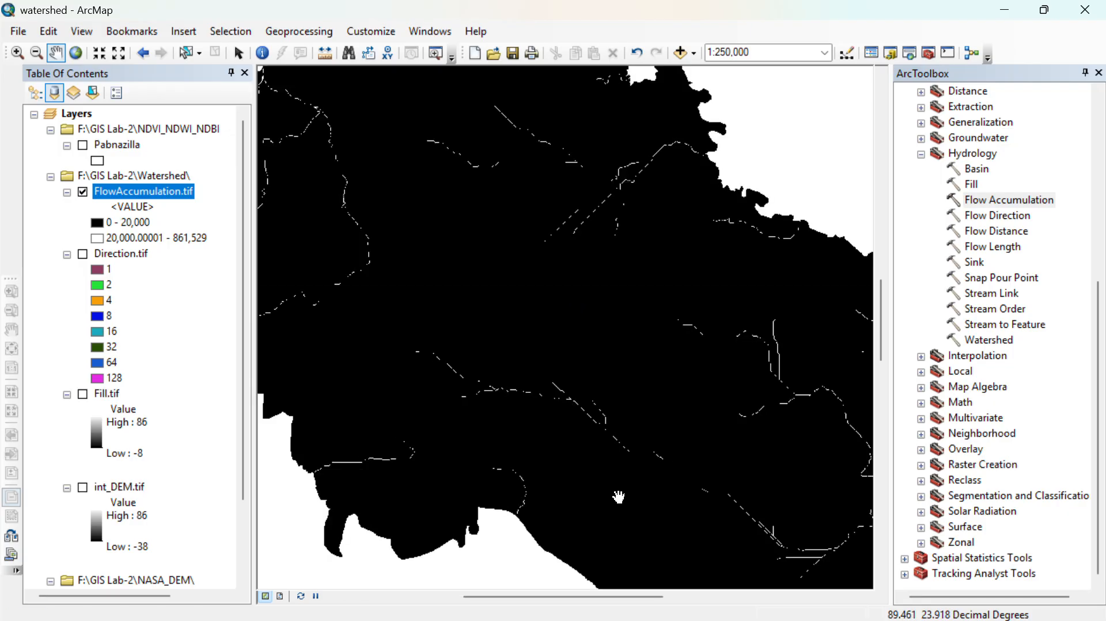
scroll(618, 496, "down", 2)
scroll(612, 501, "up", 5)
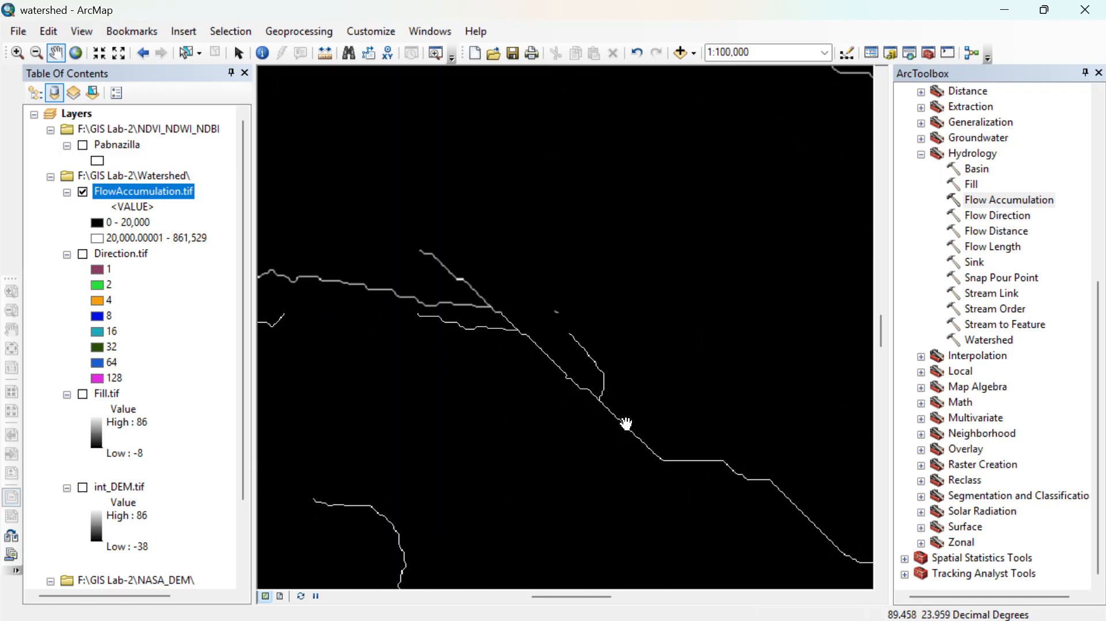
scroll(627, 424, "up", 2)
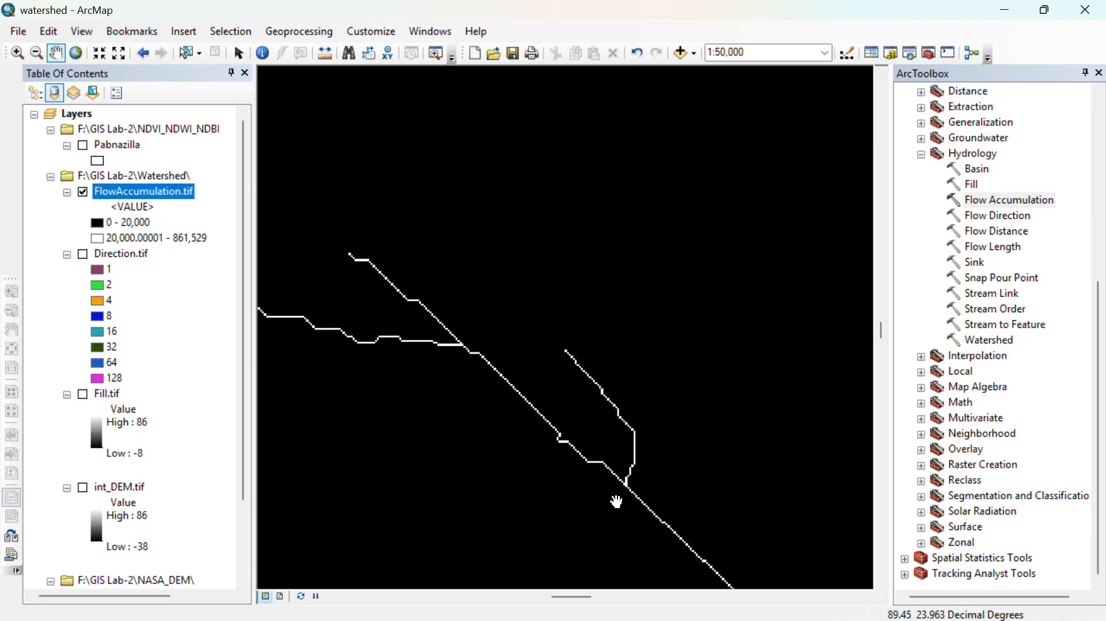
scroll(615, 501, "down", 2)
scroll(581, 521, "up", 2)
scroll(500, 364, "down", 2)
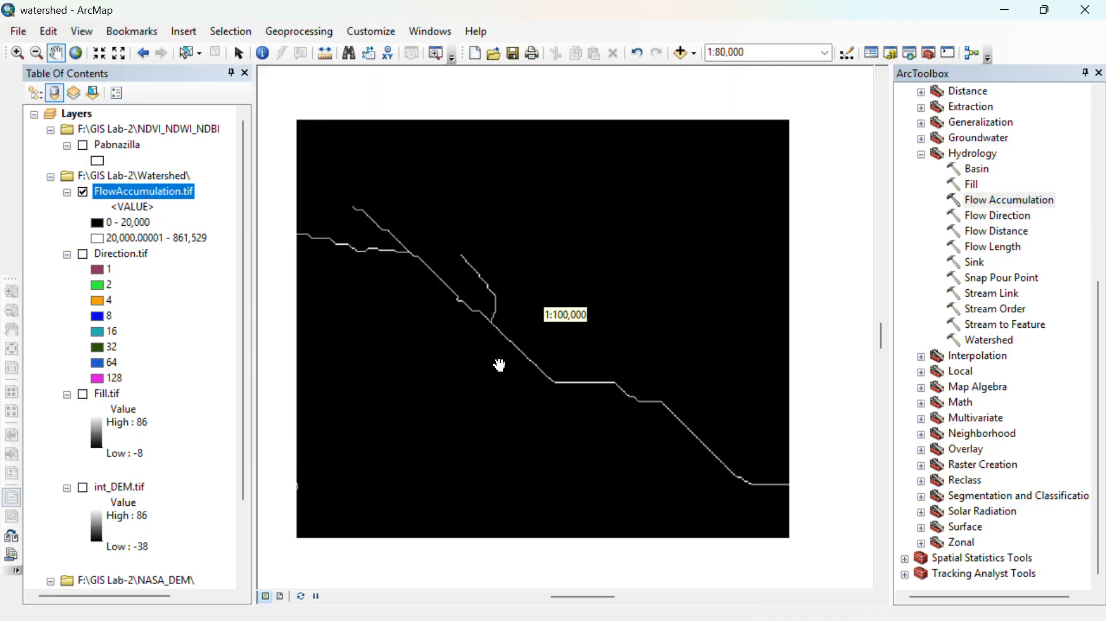
scroll(585, 451, "down", 3)
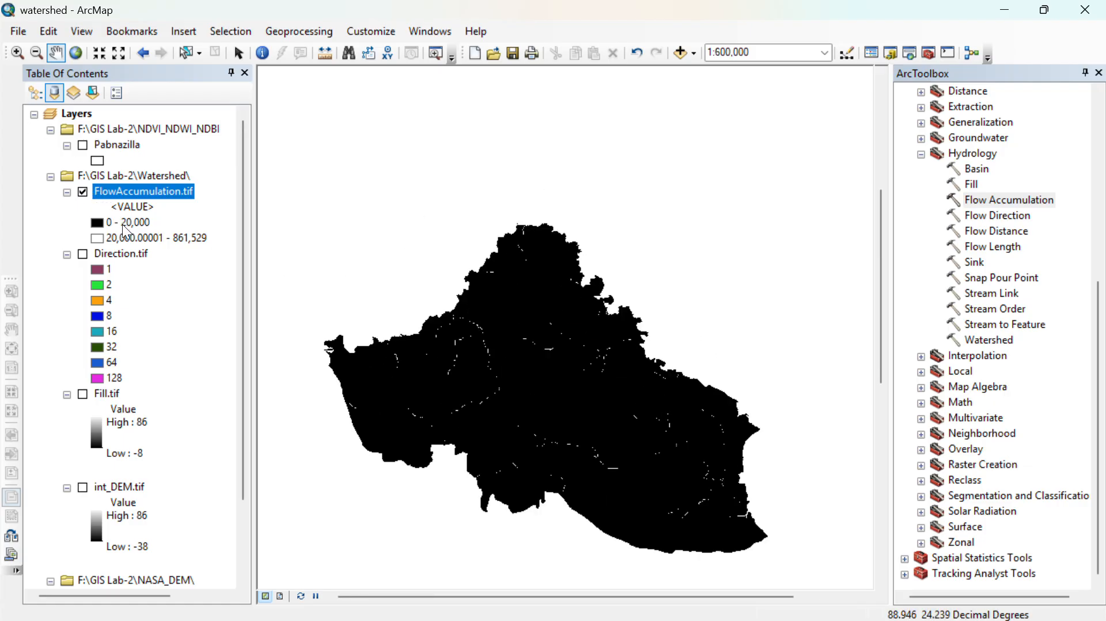
scroll(603, 439, "down", 1)
scroll(580, 428, "up", 2)
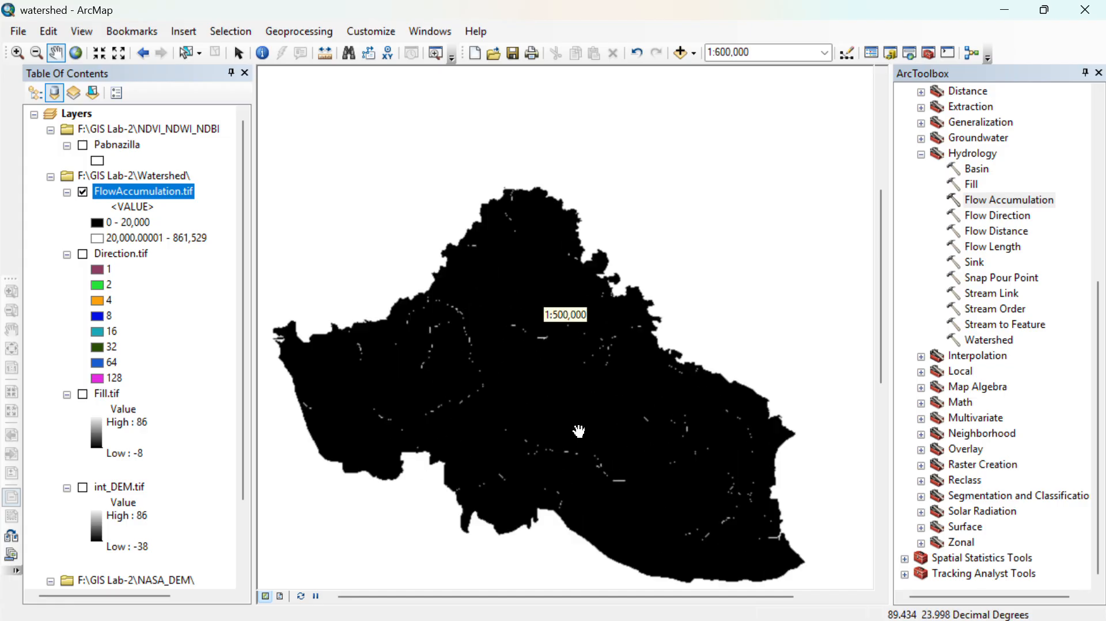
- Close ArcToolbox and switch to the Notepad workflow notes, enlarging the window to read the steps following flow accumulation
left_click(1099, 72)
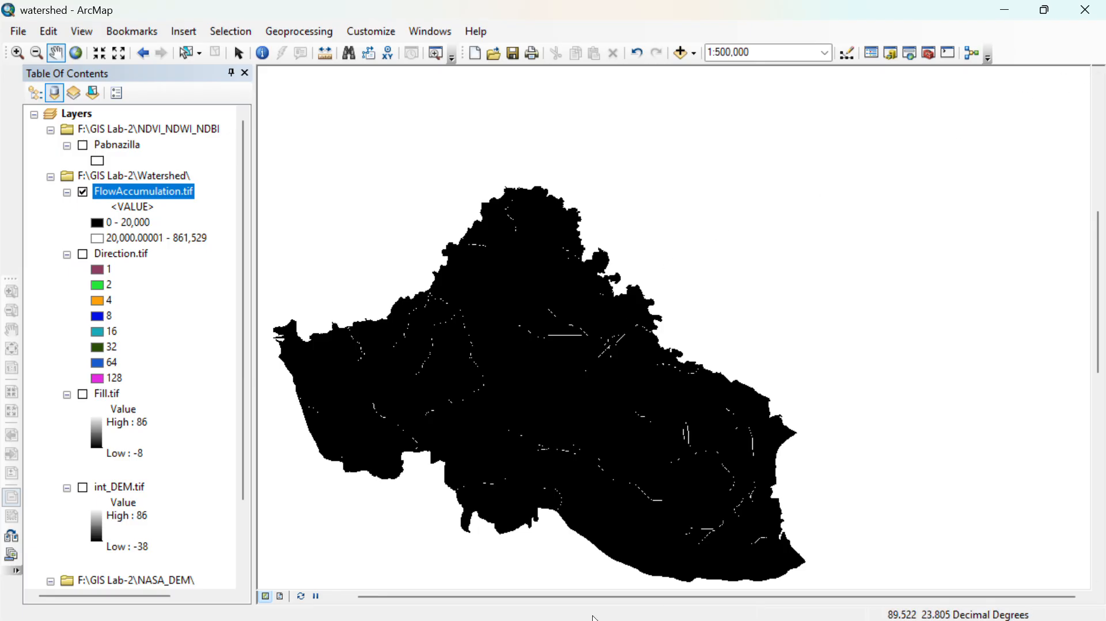
key("super+Tab")
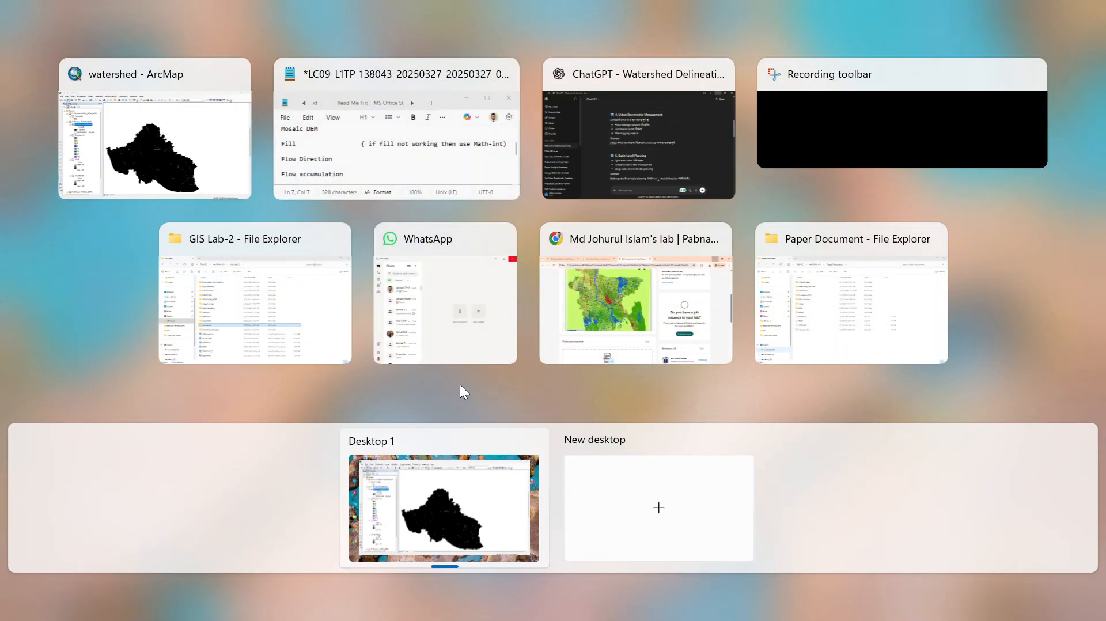
left_click(330, 87)
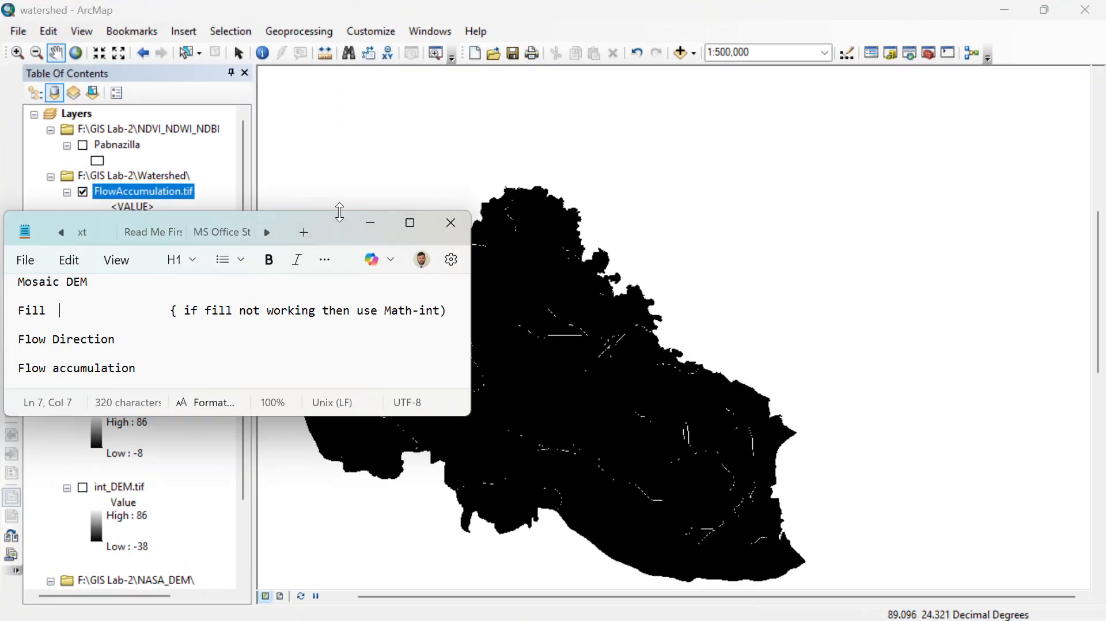
left_click_drag(338, 212, 395, 116)
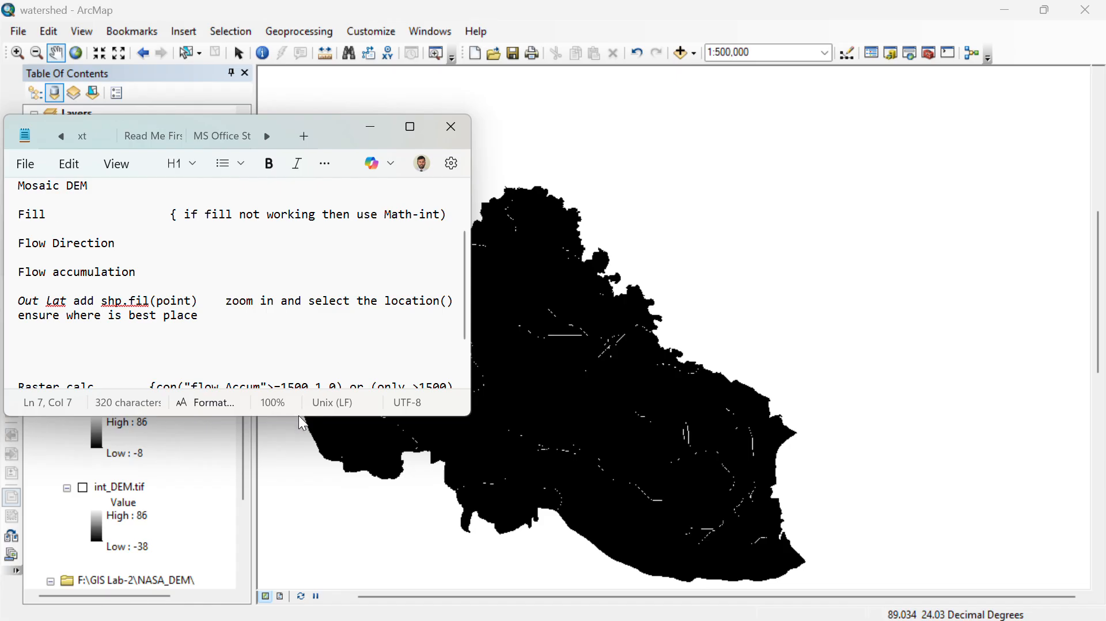
left_click_drag(303, 415, 299, 529)
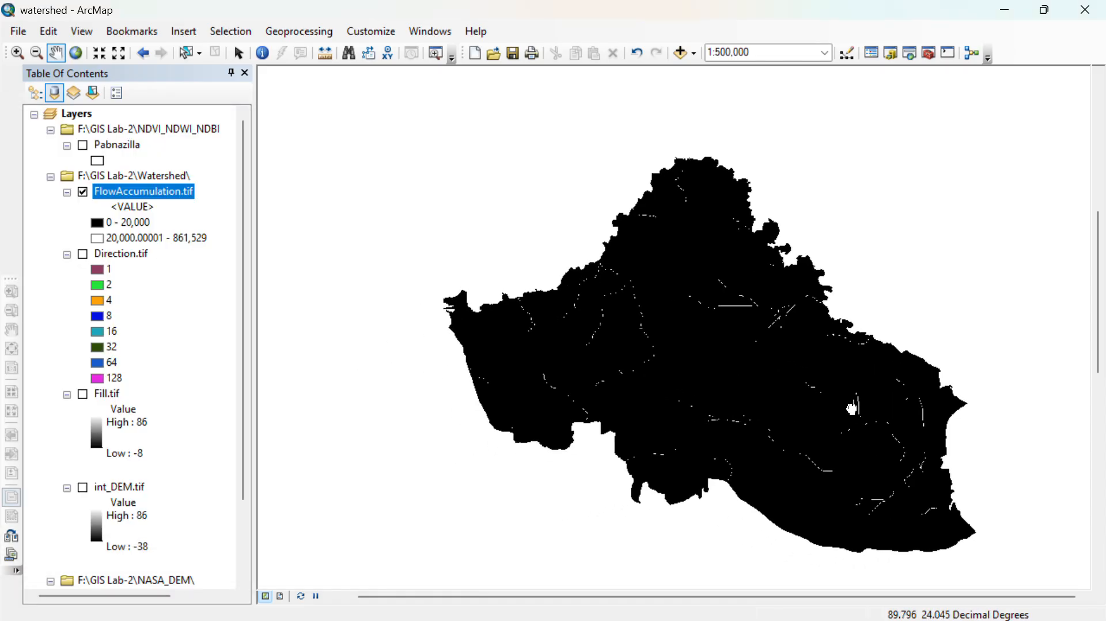
- Return to ArcMap and examine the stream lines in the northwestern part of the flow accumulation raster
left_click_drag(650, 441, 818, 416)
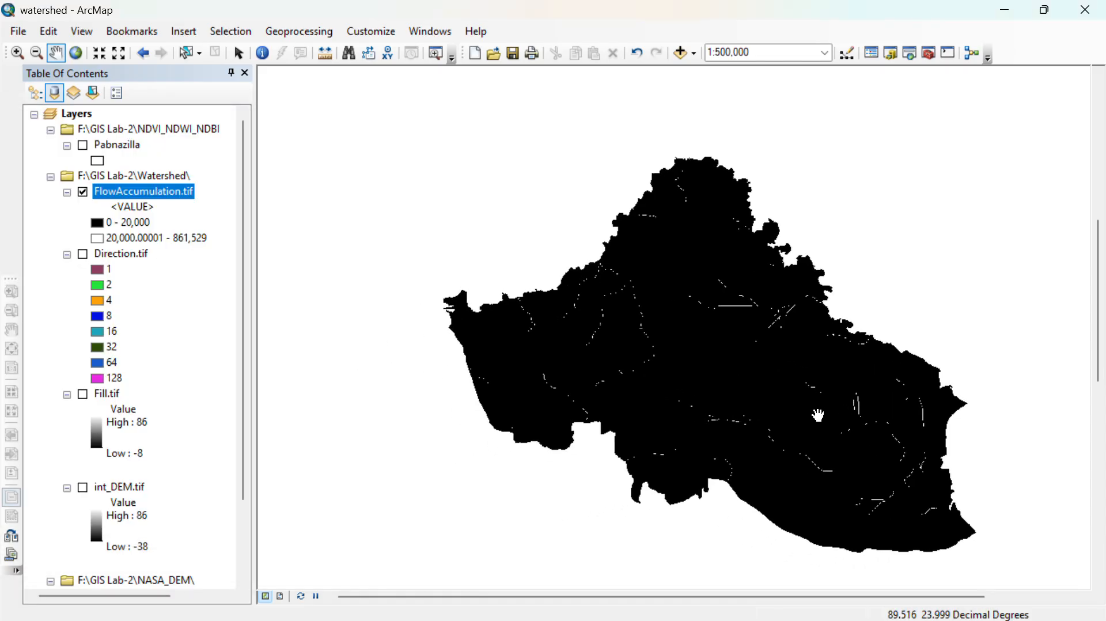
scroll(688, 394, "down", 1)
left_click_drag(753, 388, 860, 493)
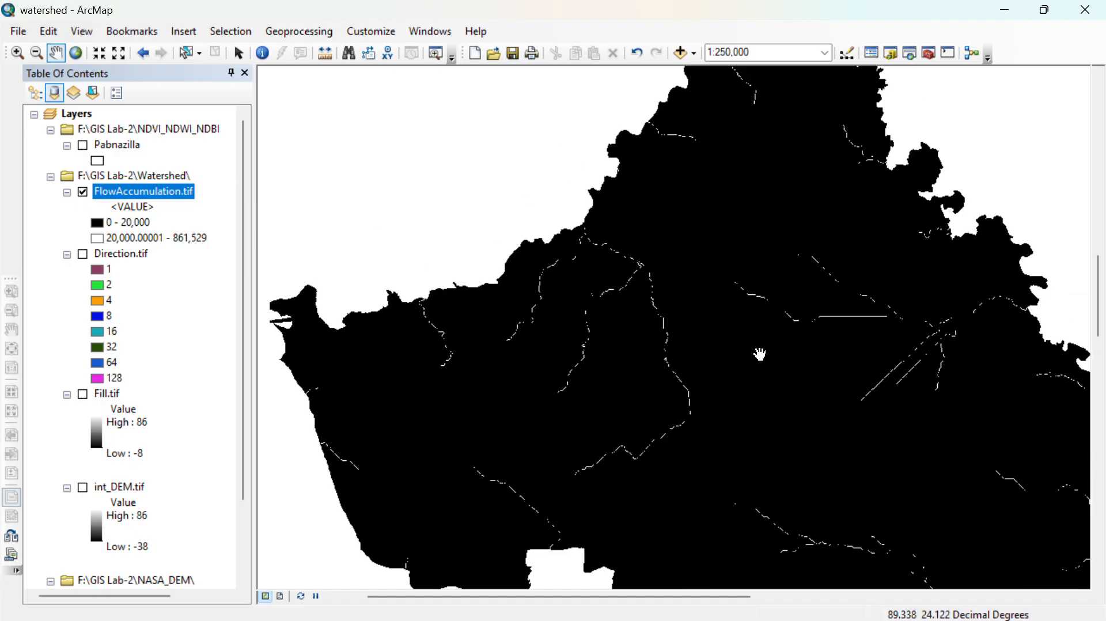
left_click_drag(760, 353, 502, 72)
left_click_drag(610, 254, 663, 379)
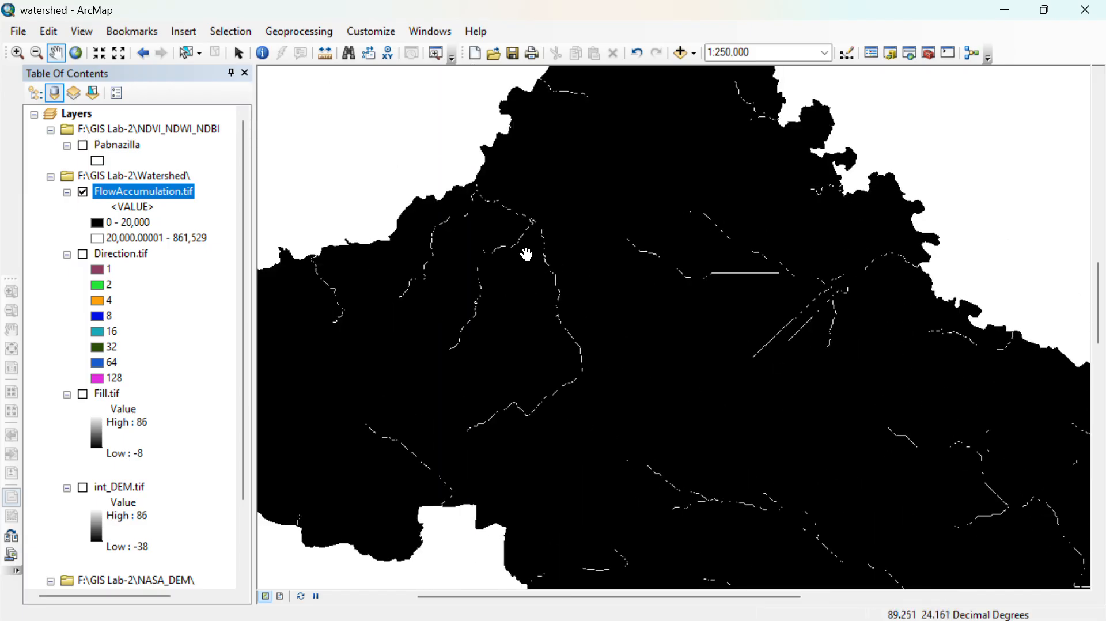
scroll(495, 185, "up", 2)
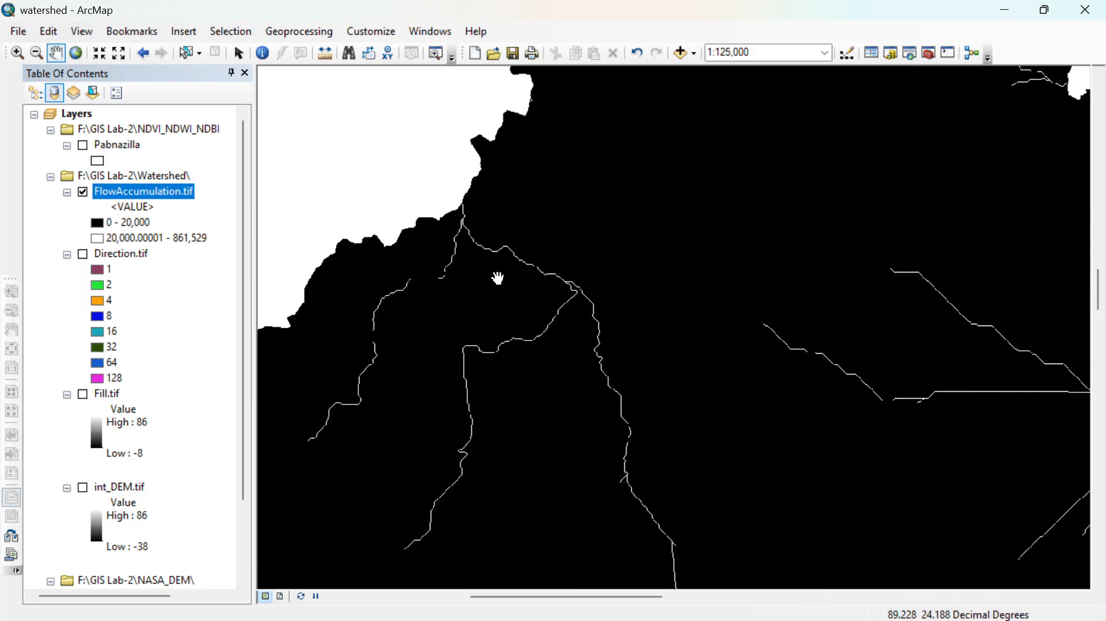
left_click_drag(499, 278, 473, 228)
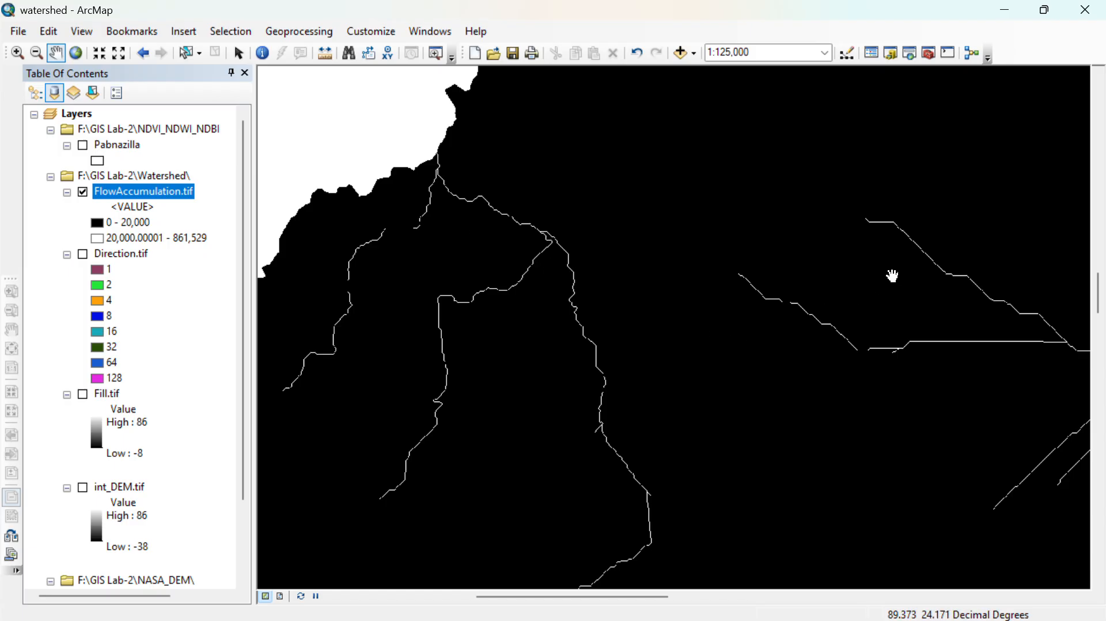
- Start a new shapefile in the F:\GIS Lab-2\Watershed folder from the Catalog
left_click(893, 54)
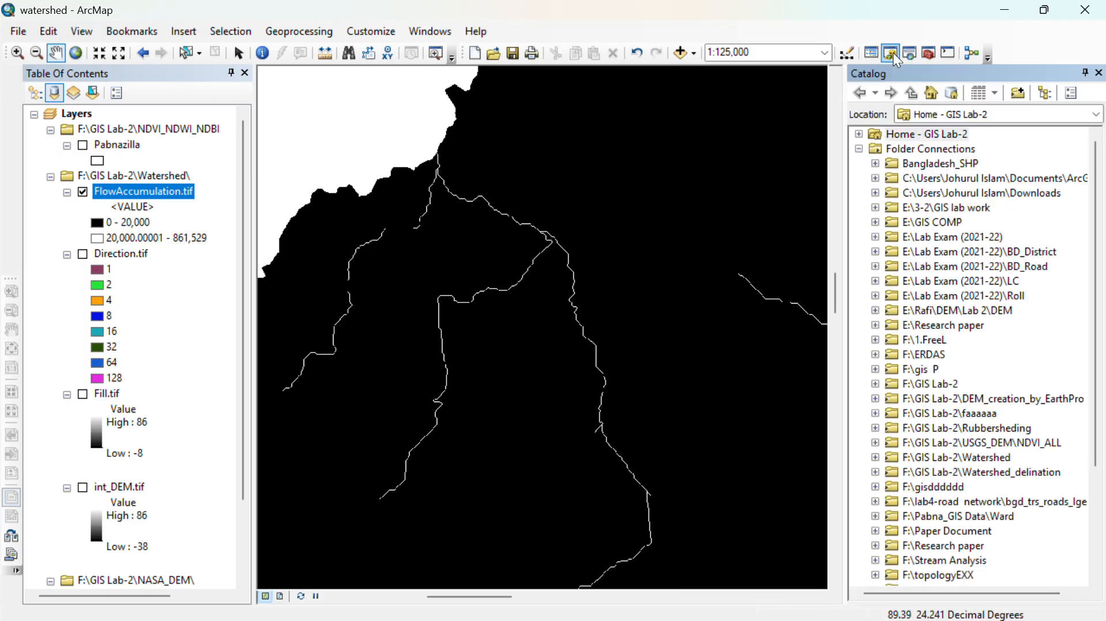
scroll(973, 313, "down", 3)
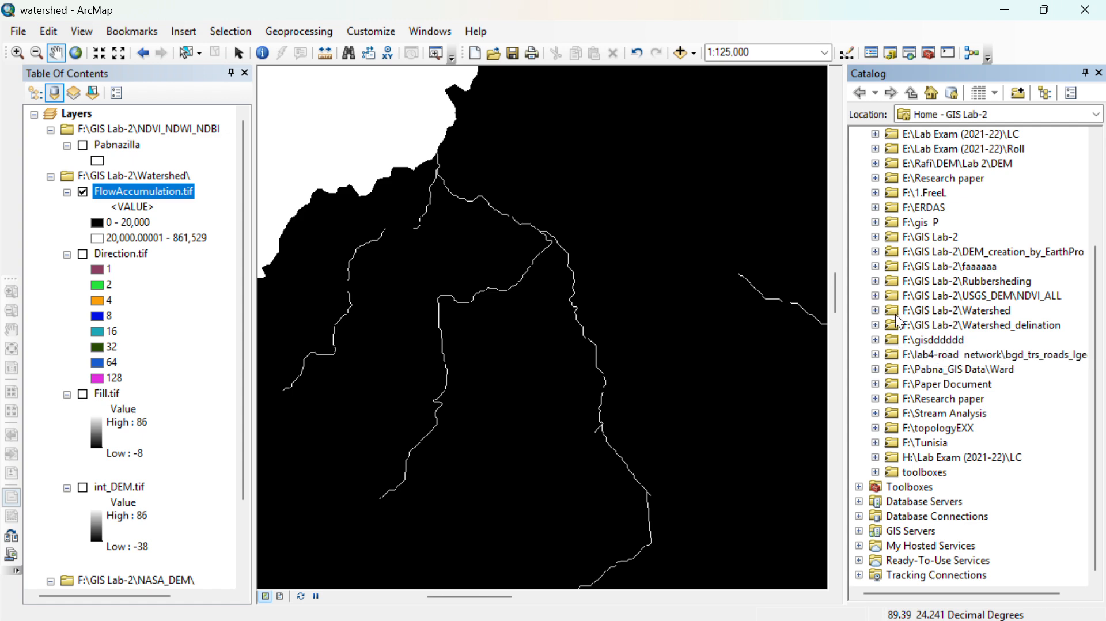
left_click(875, 311)
left_click(927, 310)
right_click(927, 311)
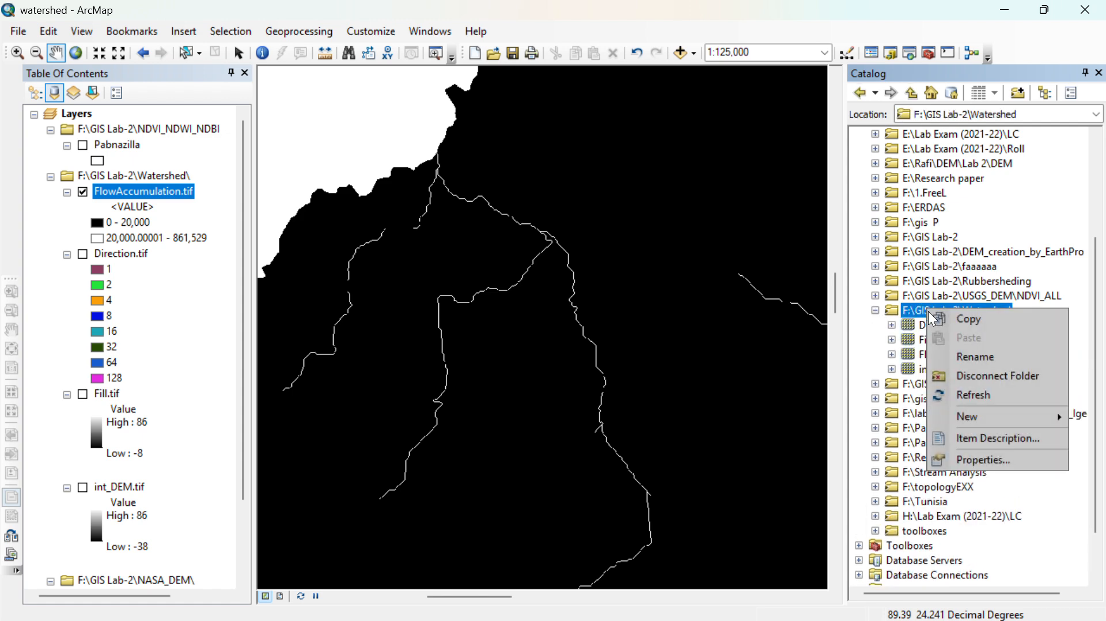
mouse_move(955, 413)
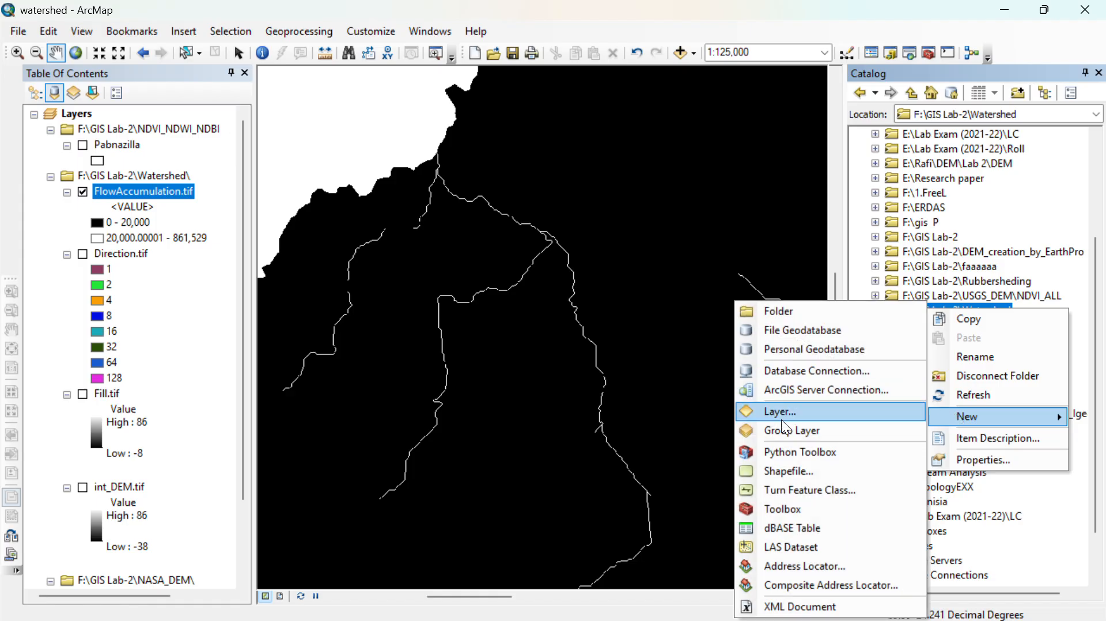
left_click(788, 471)
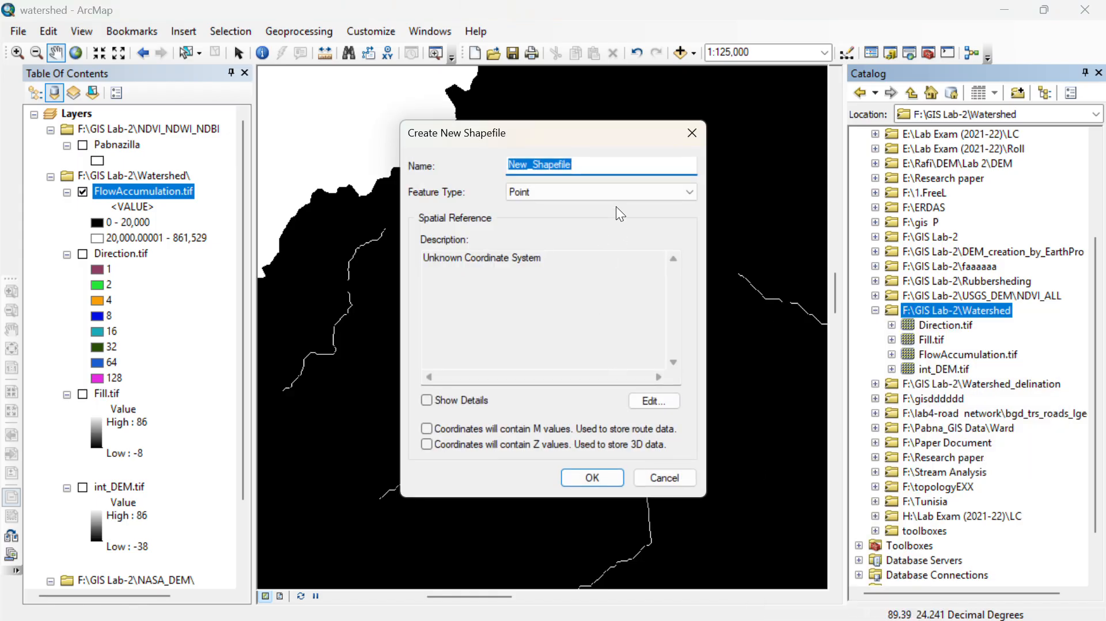
- Name the new shapefile Outlate and keep Point as its feature type
left_click(601, 190)
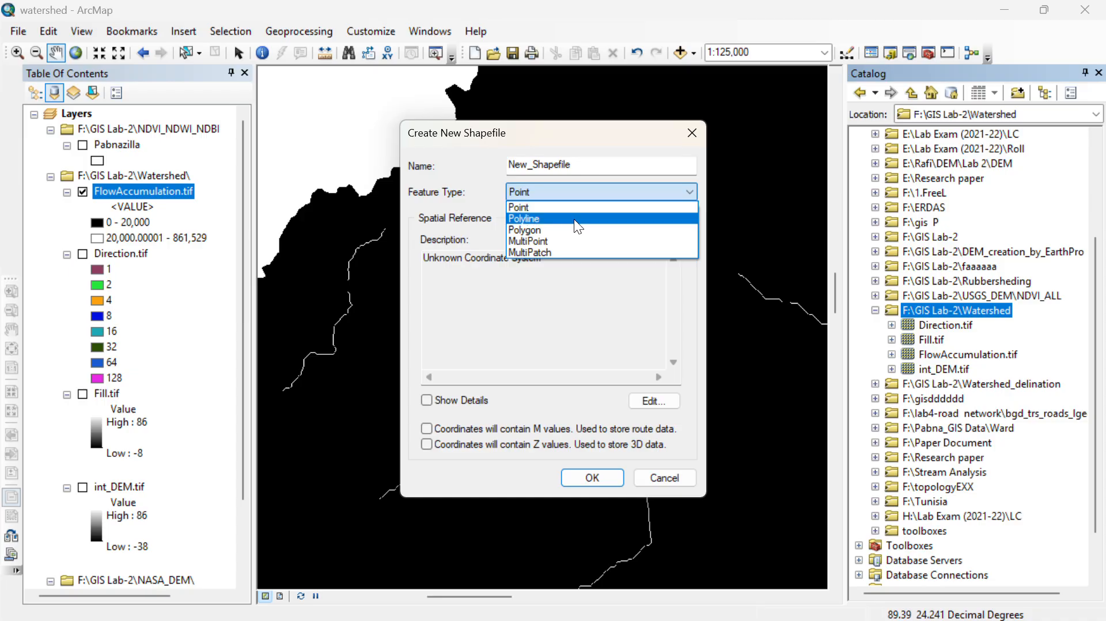
left_click(572, 208)
left_click_drag(598, 165, 502, 164)
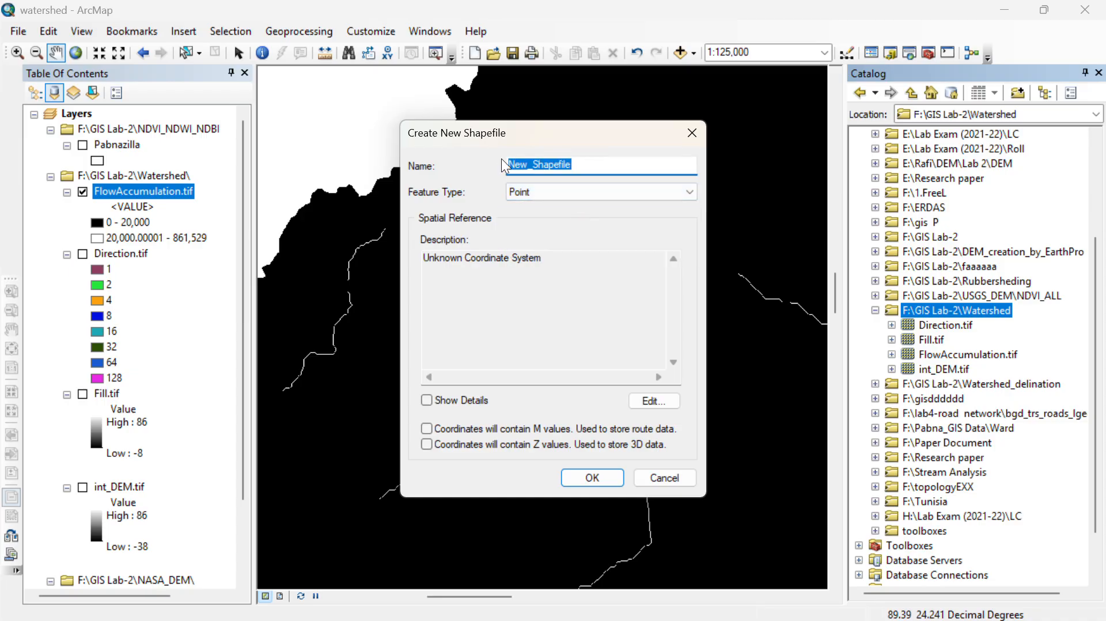
type("OU")
key("BackSpace")
type("Outlate")
- Assign the WGS 1984 geographic coordinate system to the new shapefile and create it
left_click(659, 398)
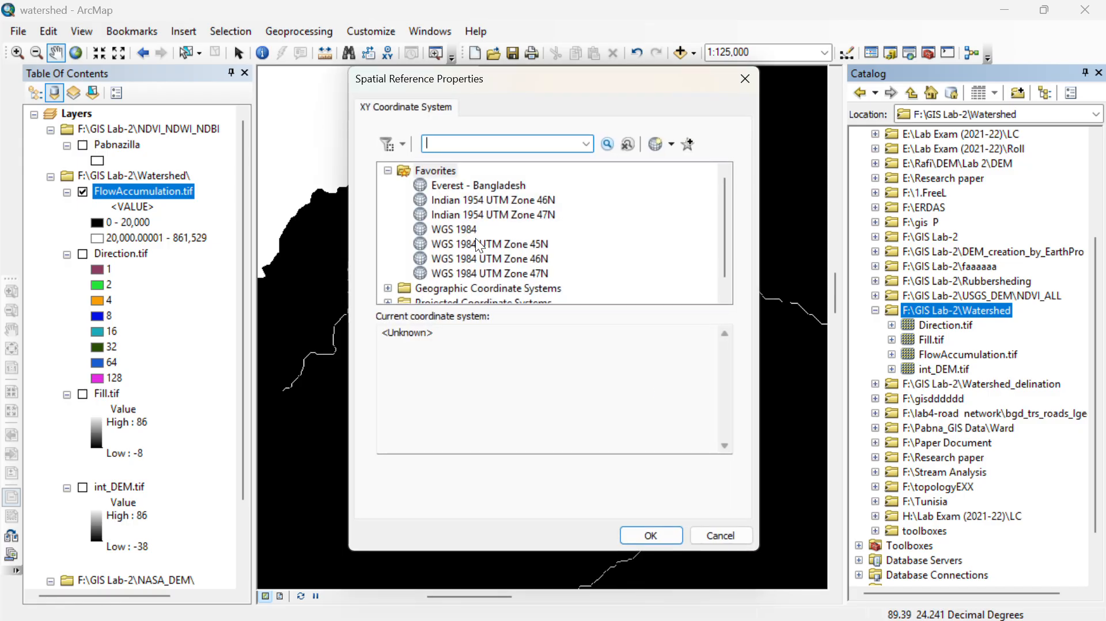
left_click(454, 229)
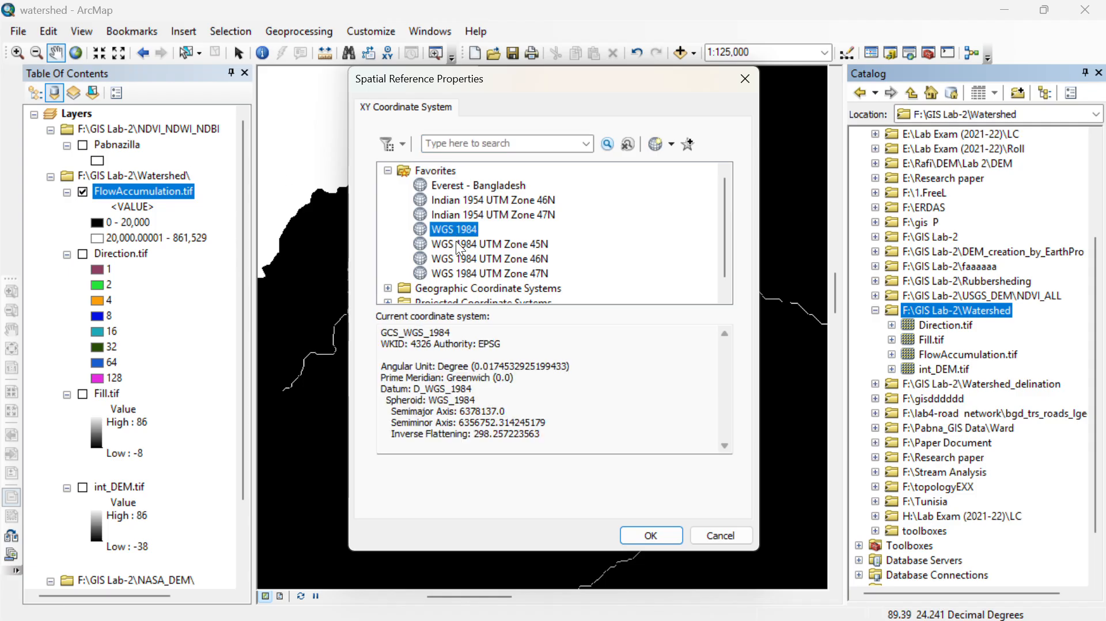
left_click(643, 538)
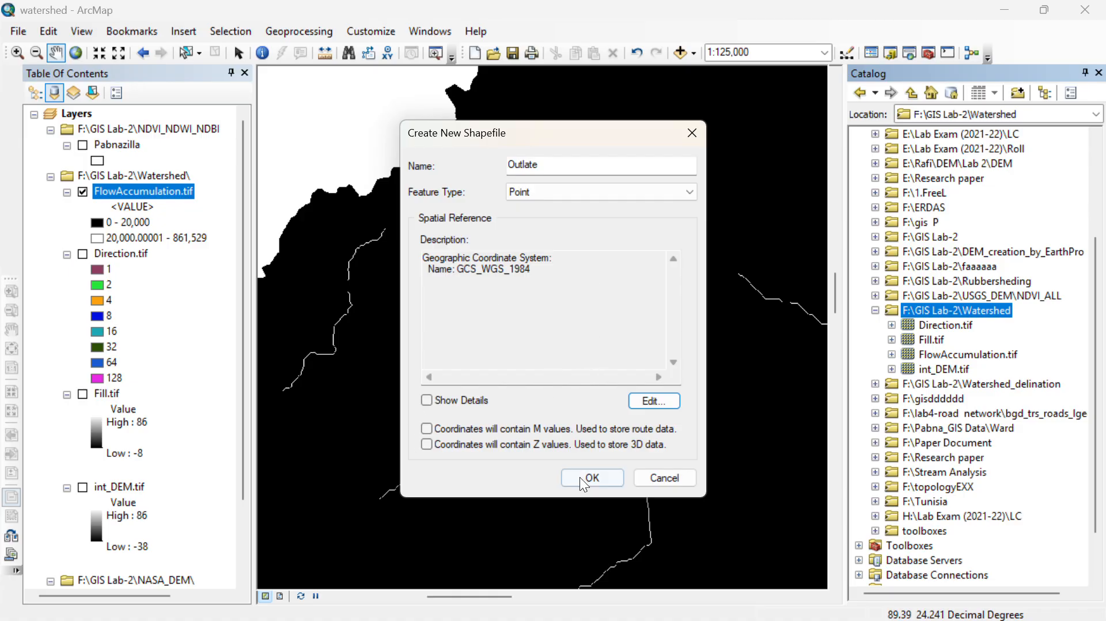
left_click(580, 477)
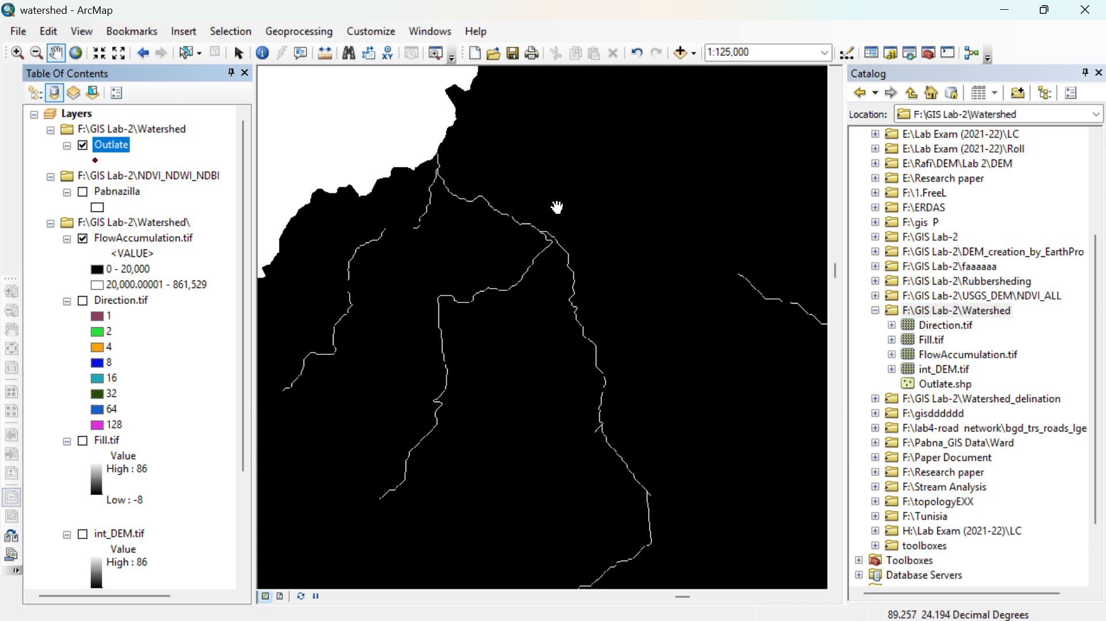
- Examine the stream junctions in the northwest of the flow accumulation raster at several scales, following the main channel southeast
scroll(484, 225, "down", 2)
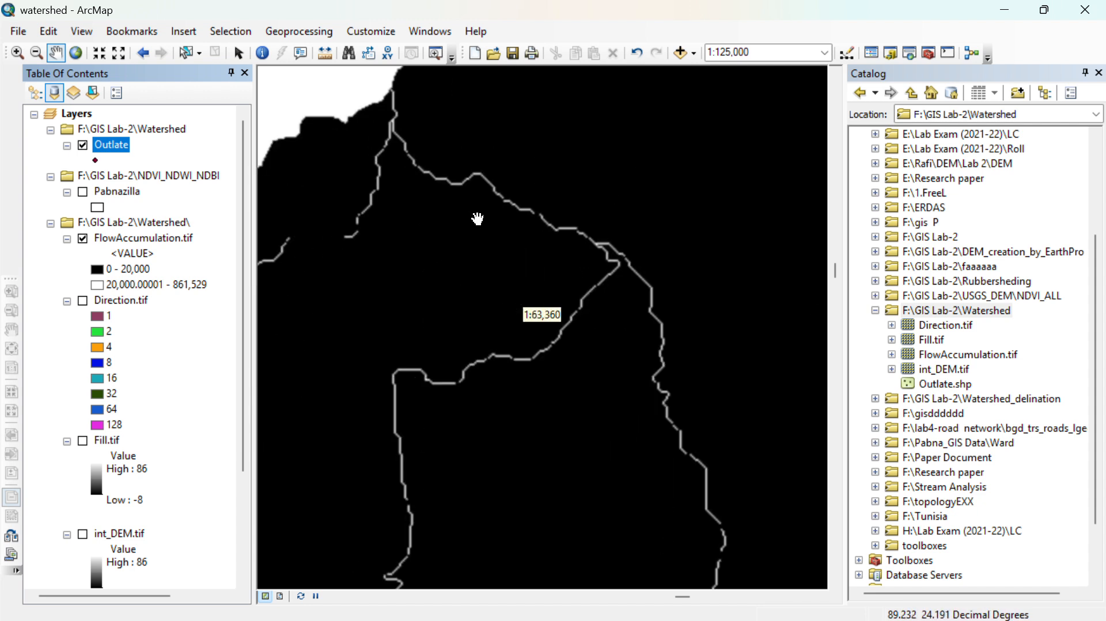
scroll(645, 239, "up", 2)
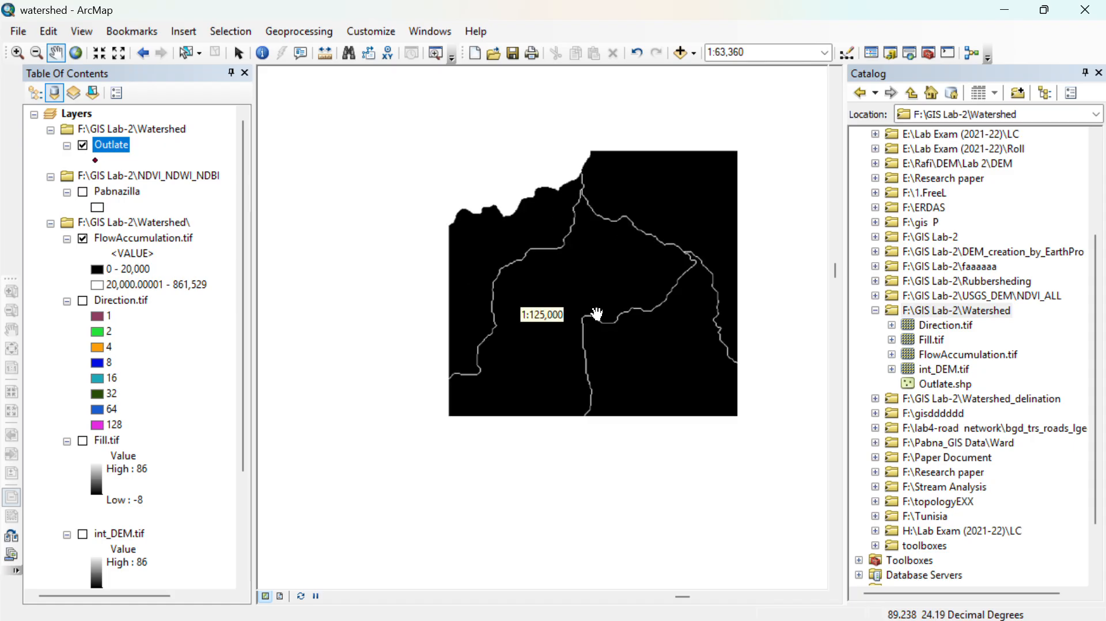
scroll(629, 412, "up", 2)
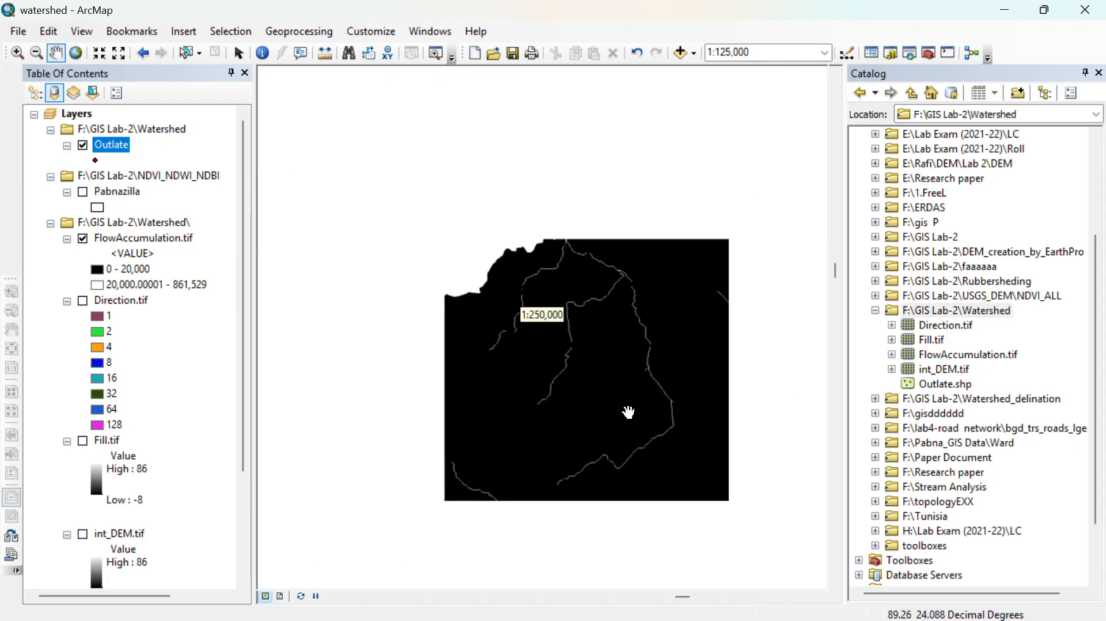
scroll(620, 393, "down", 1)
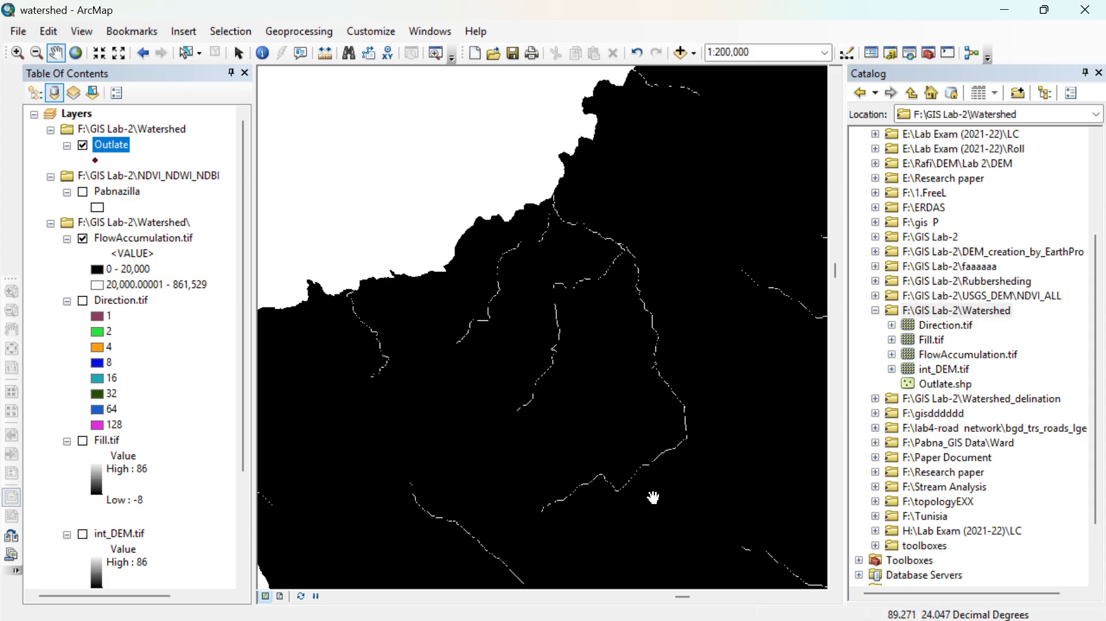
scroll(573, 185, "up", 3)
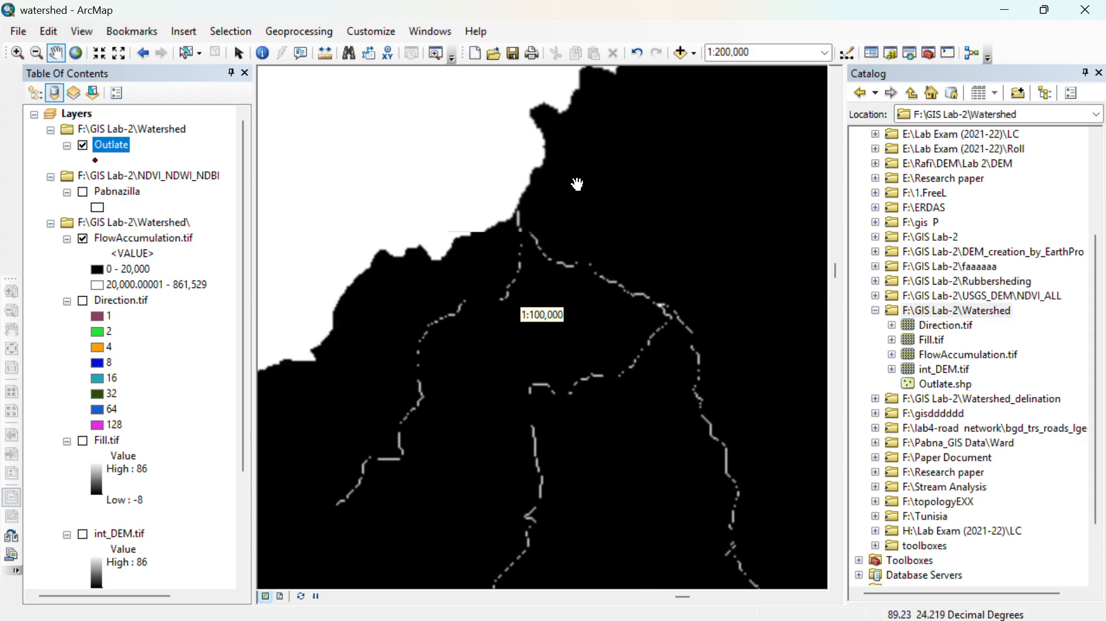
scroll(531, 225, "up", 1)
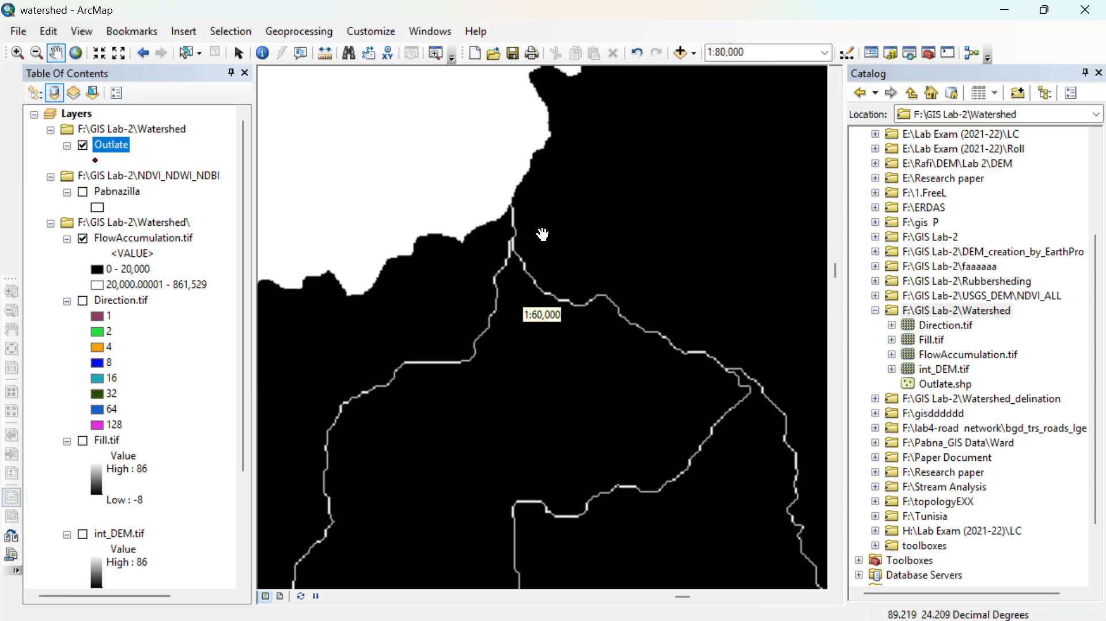
left_click_drag(635, 346, 471, 225)
left_click_drag(748, 434, 526, 242)
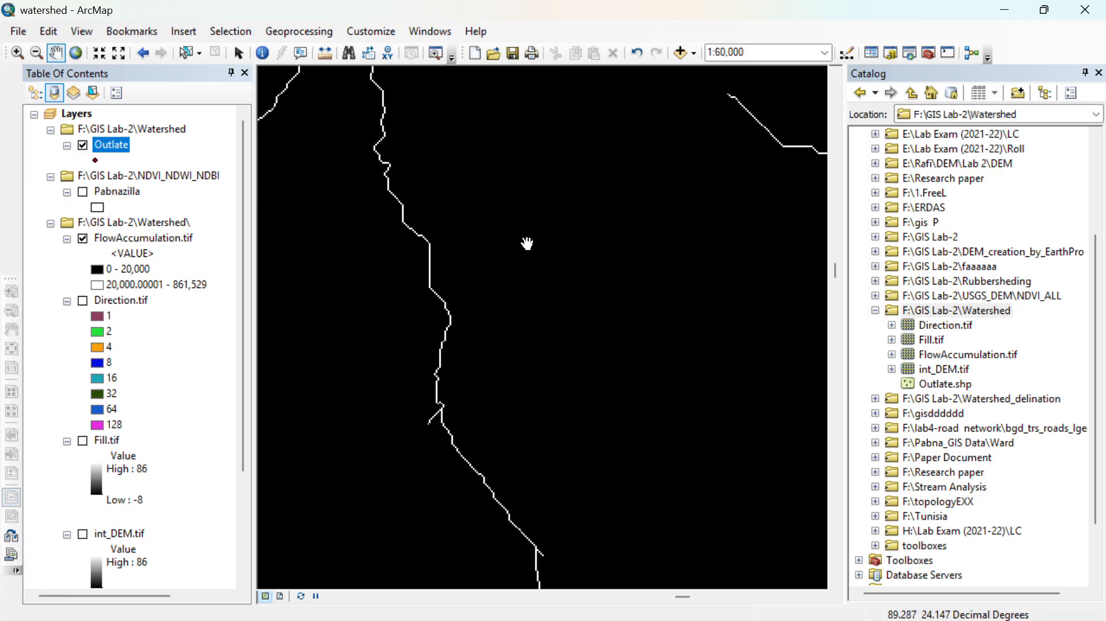
scroll(620, 392, "down", 2)
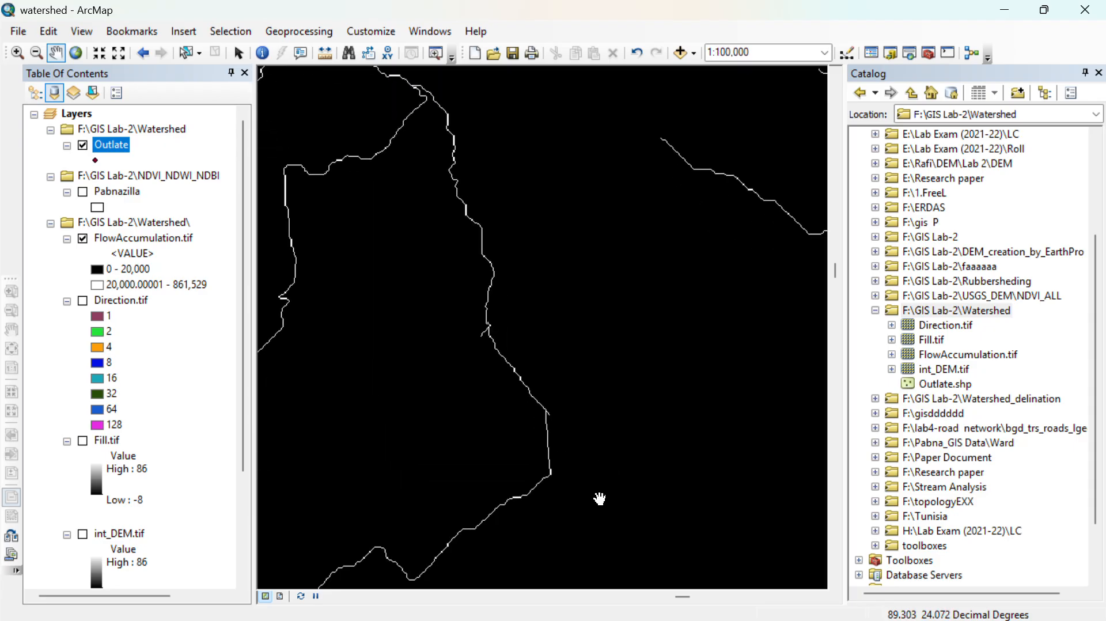
- Examine the stream network across the eastern and southern parts of Pabna, ending at the stream junction on the northwestern boundary
scroll(644, 499, "down", 2)
left_click_drag(641, 499, 518, 383)
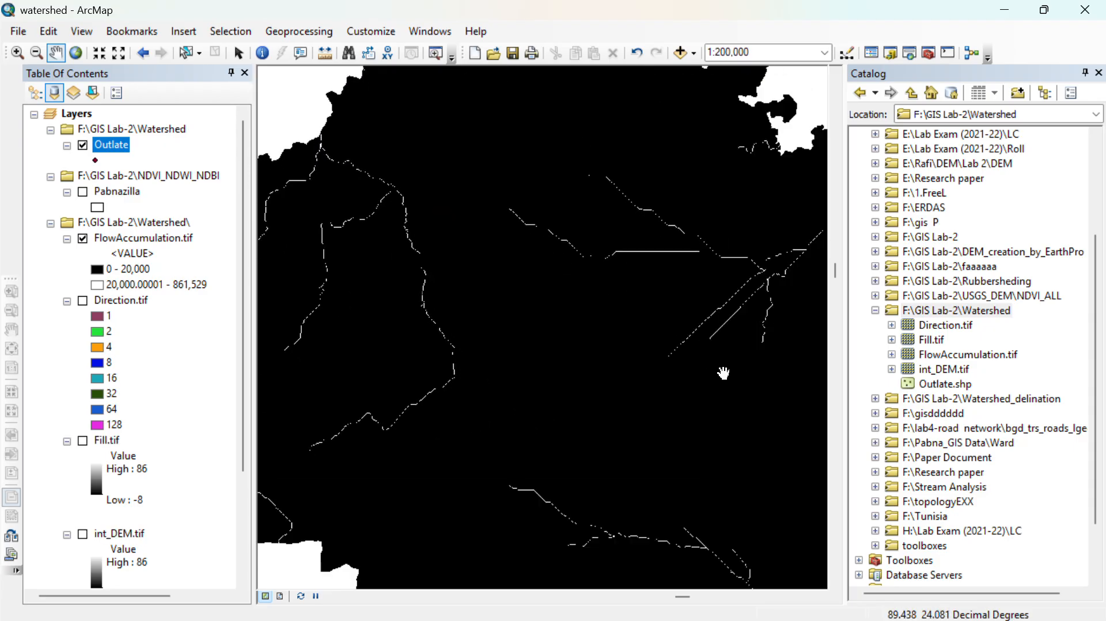
left_click_drag(723, 375, 572, 373)
left_click_drag(692, 367, 603, 230)
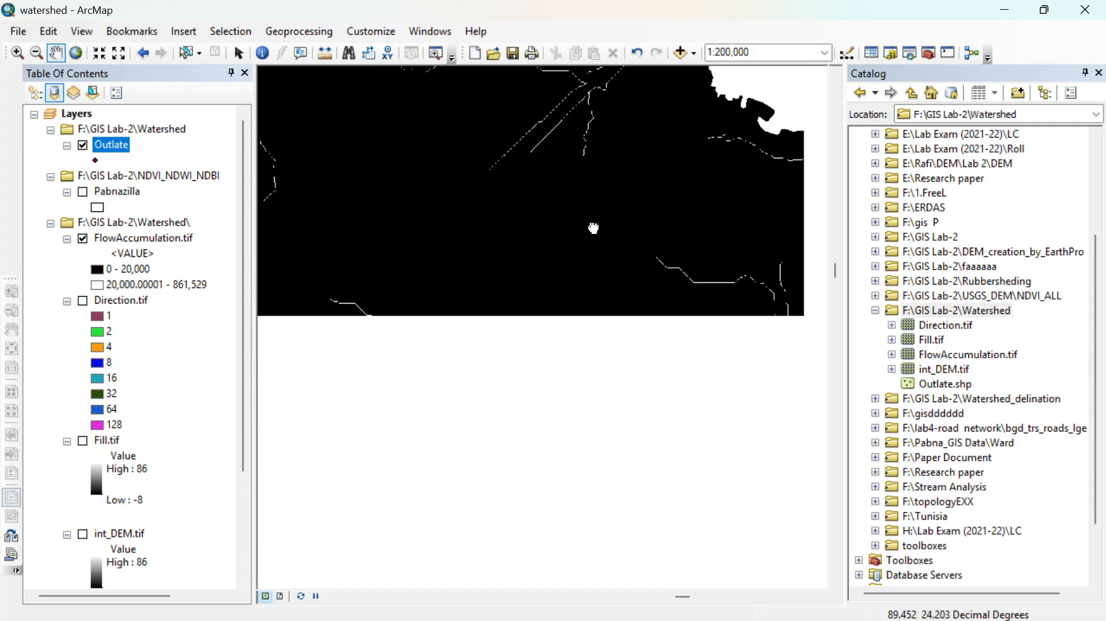
left_click_drag(526, 461, 579, 353)
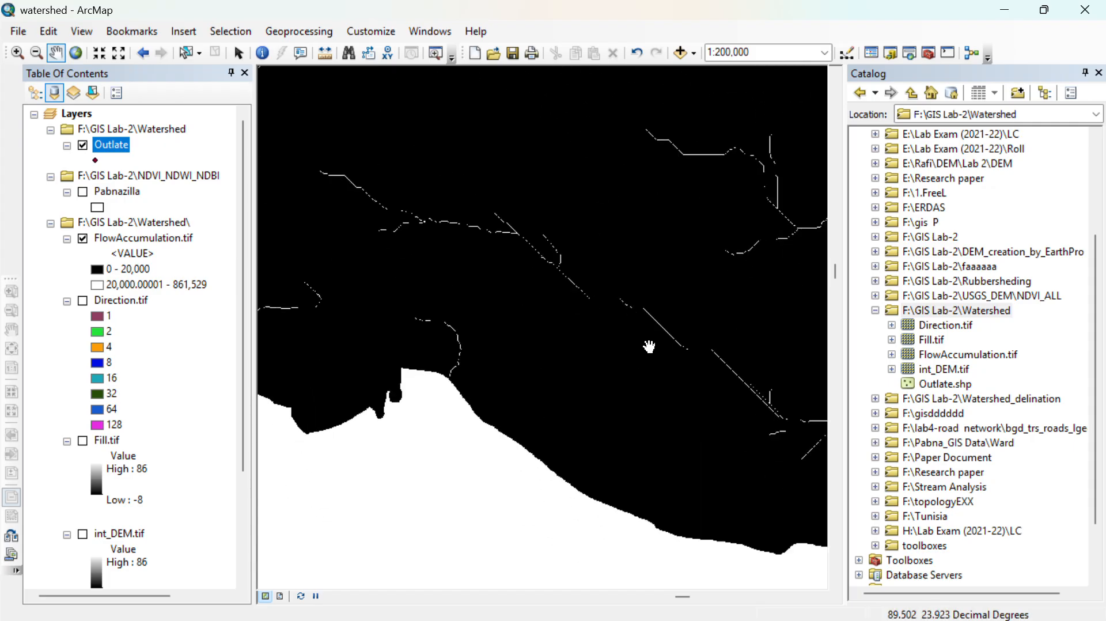
left_click_drag(760, 394, 672, 371)
left_click_drag(760, 394, 671, 381)
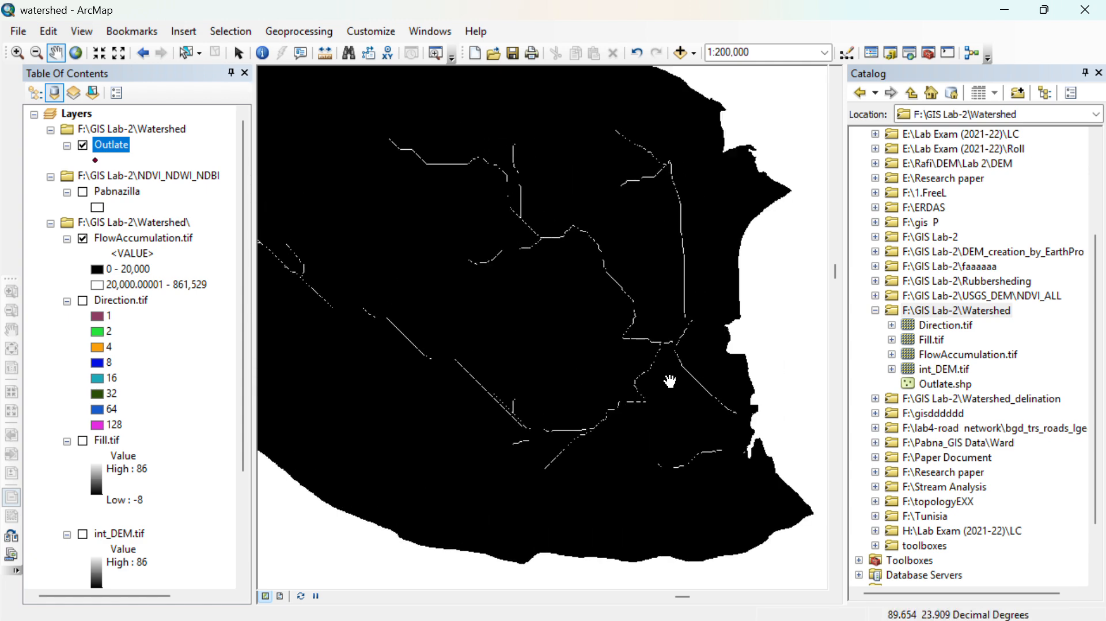
scroll(680, 337, "up", 5)
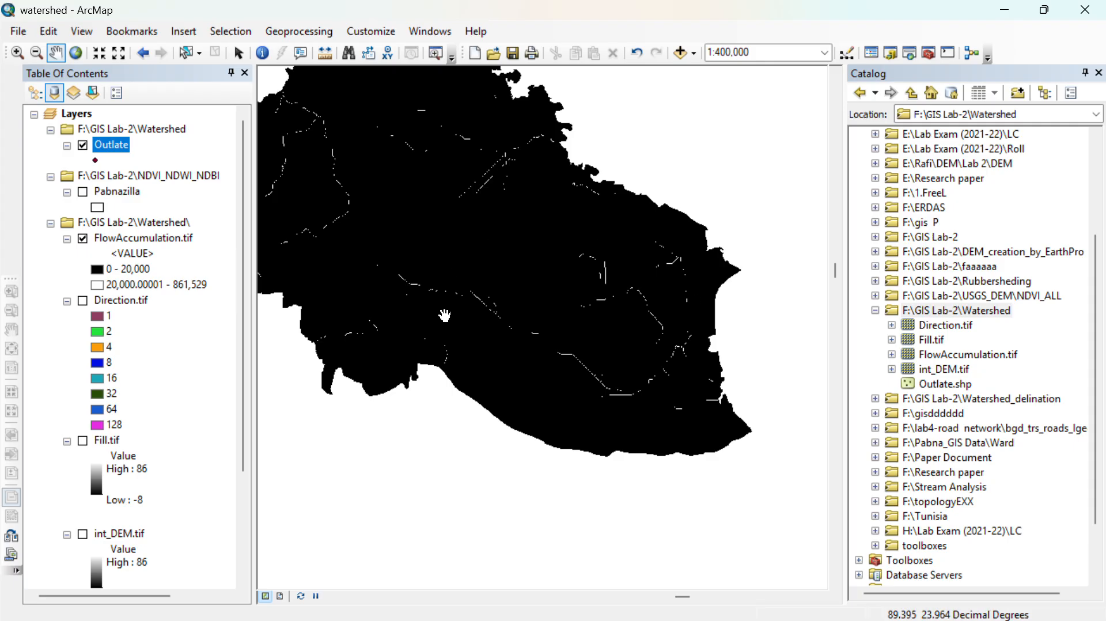
left_click_drag(569, 336, 577, 347)
left_click_drag(317, 136, 470, 246)
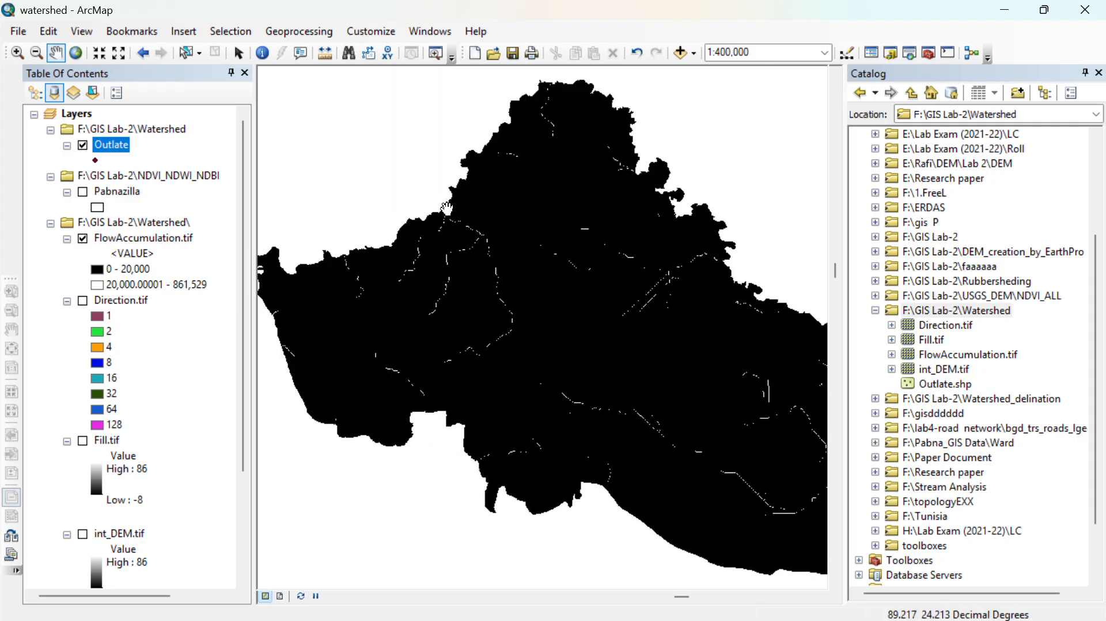
scroll(447, 207, "up", 4)
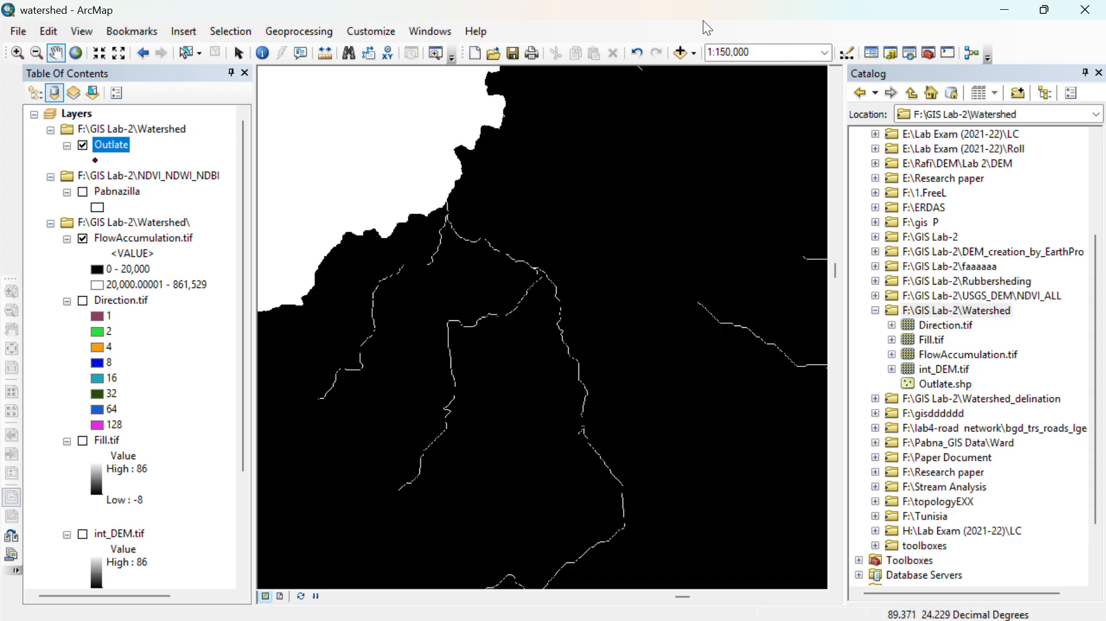
- Display the Editor toolbar, place it clear of the map, and start an edit session on the Outlate layer
right_click(719, 57)
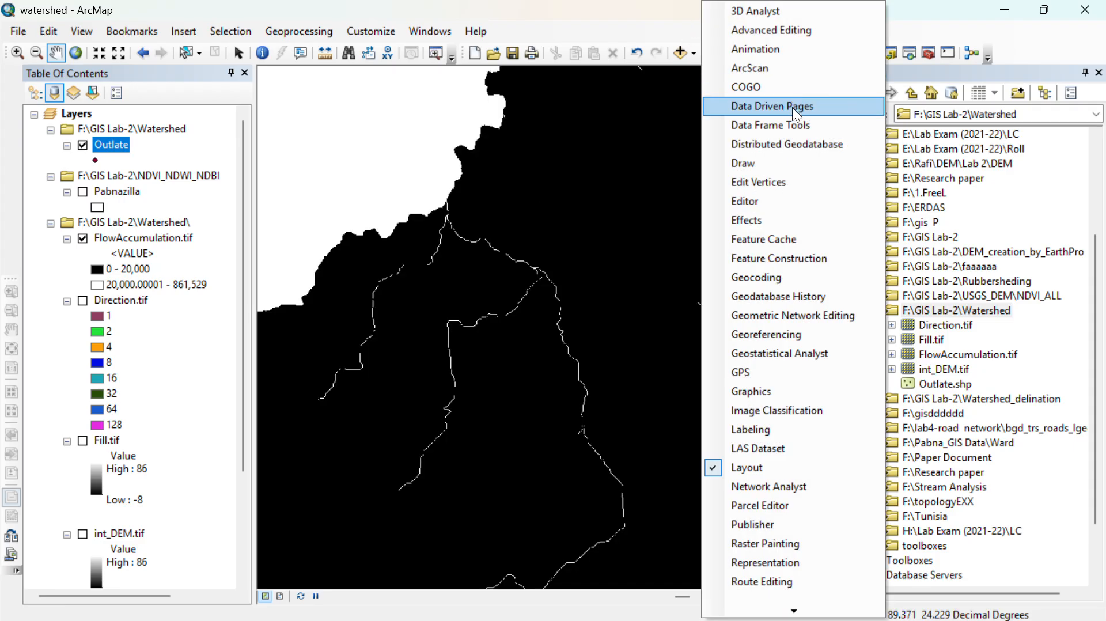
key("Escape")
left_click(847, 52)
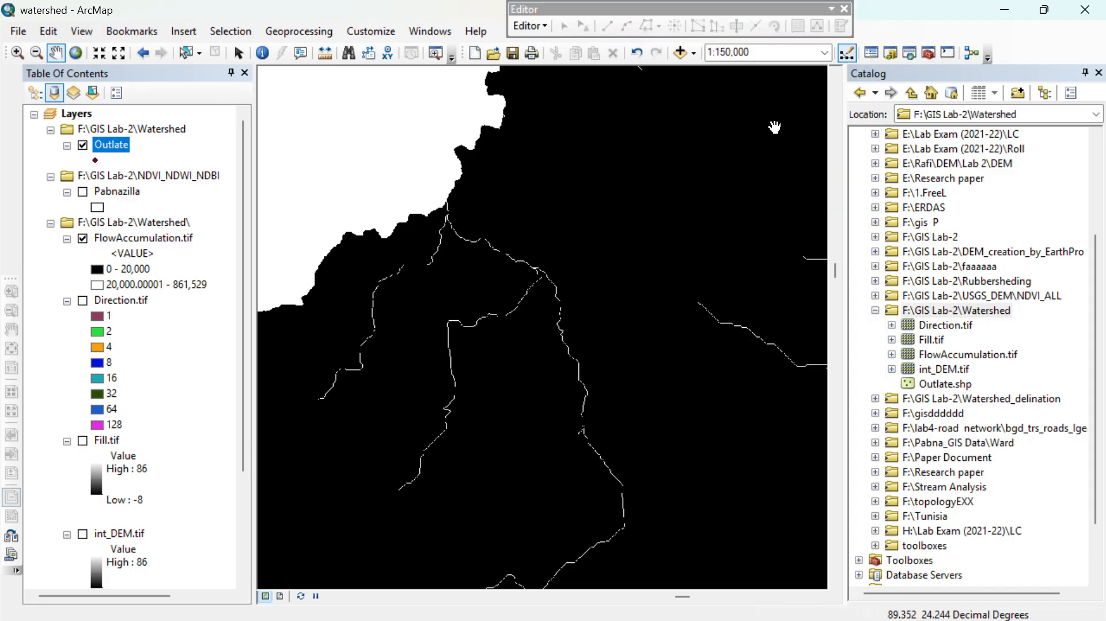
left_click_drag(763, 7, 868, 17)
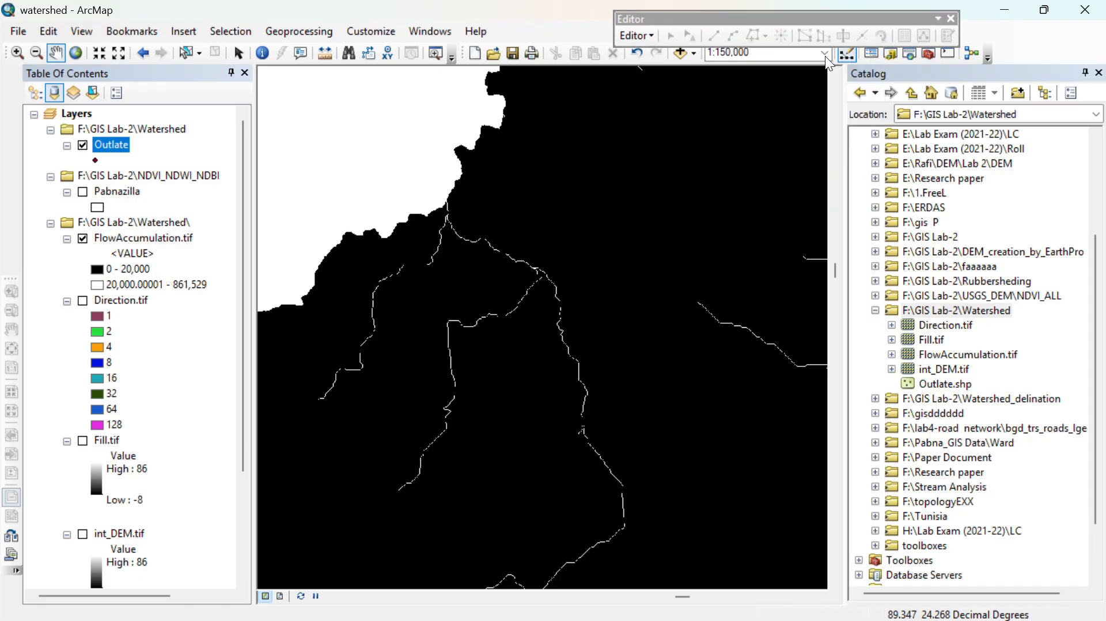
right_click(112, 145)
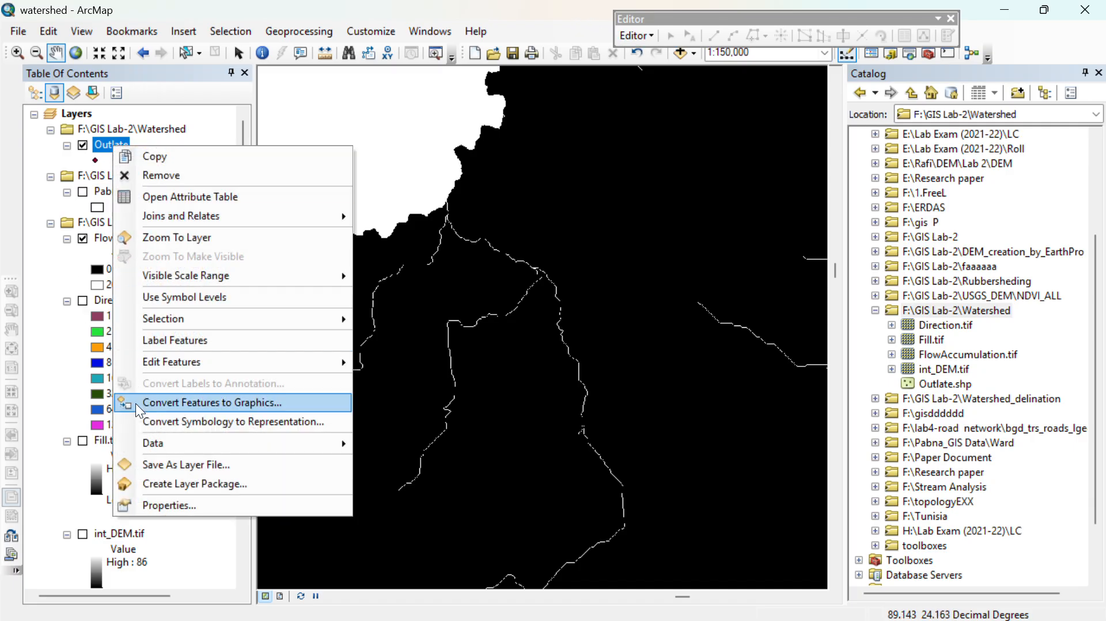
mouse_move(220, 361)
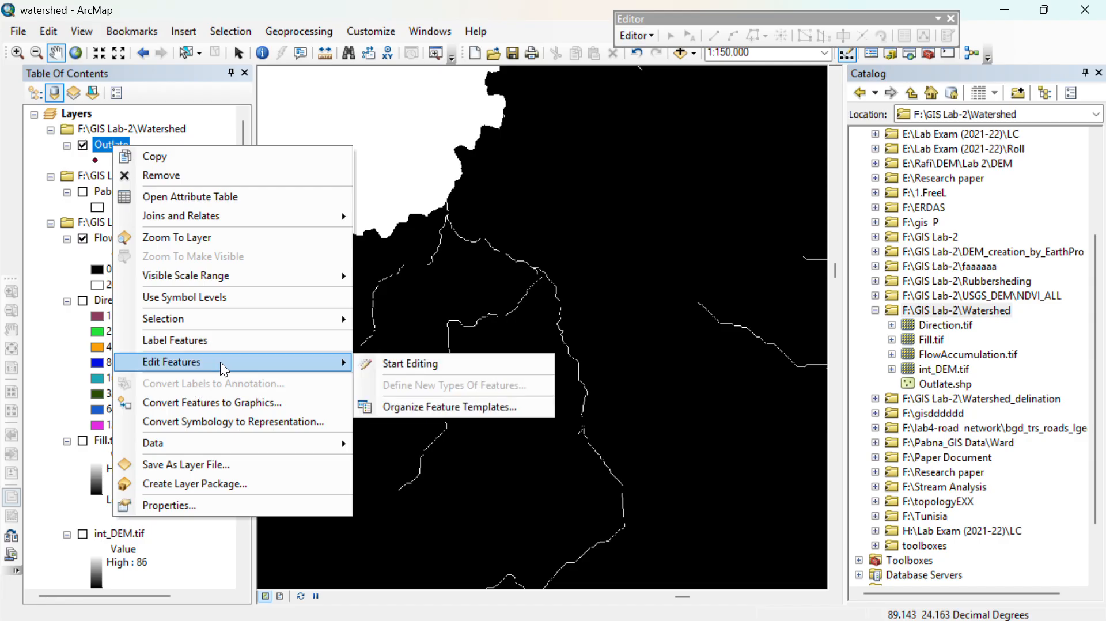
left_click(422, 362)
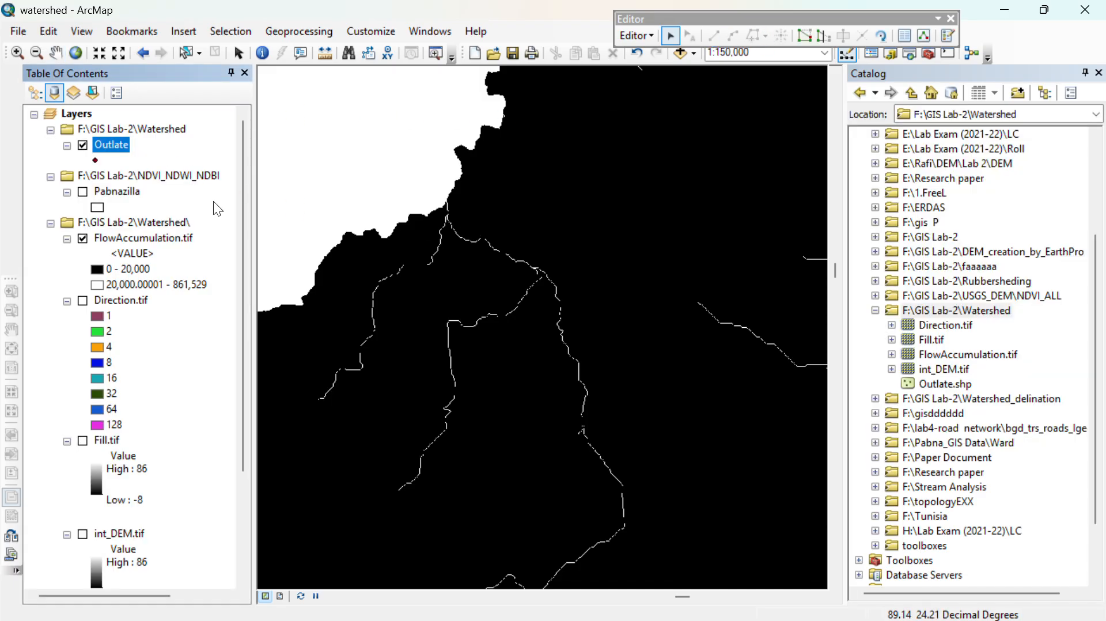
- Change the Outlate layer's point symbol to Circle 6 in dark green
left_click(96, 160)
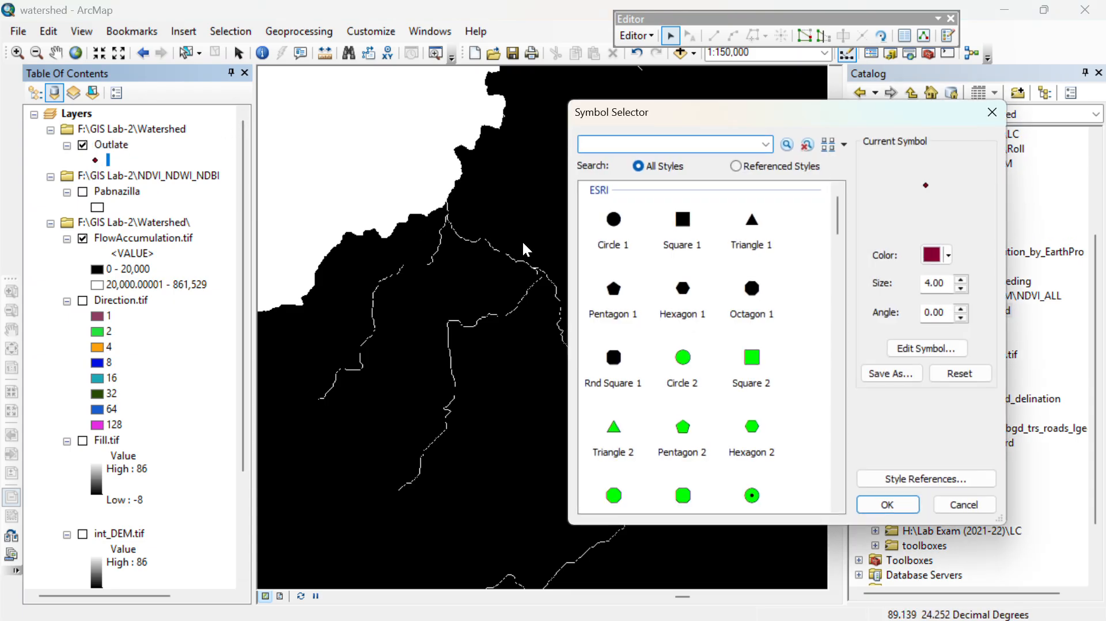
scroll(652, 378, "down", 3)
scroll(713, 388, "down", 4)
scroll(686, 337, "up", 6)
scroll(682, 333, "down", 12)
scroll(678, 346, "down", 10)
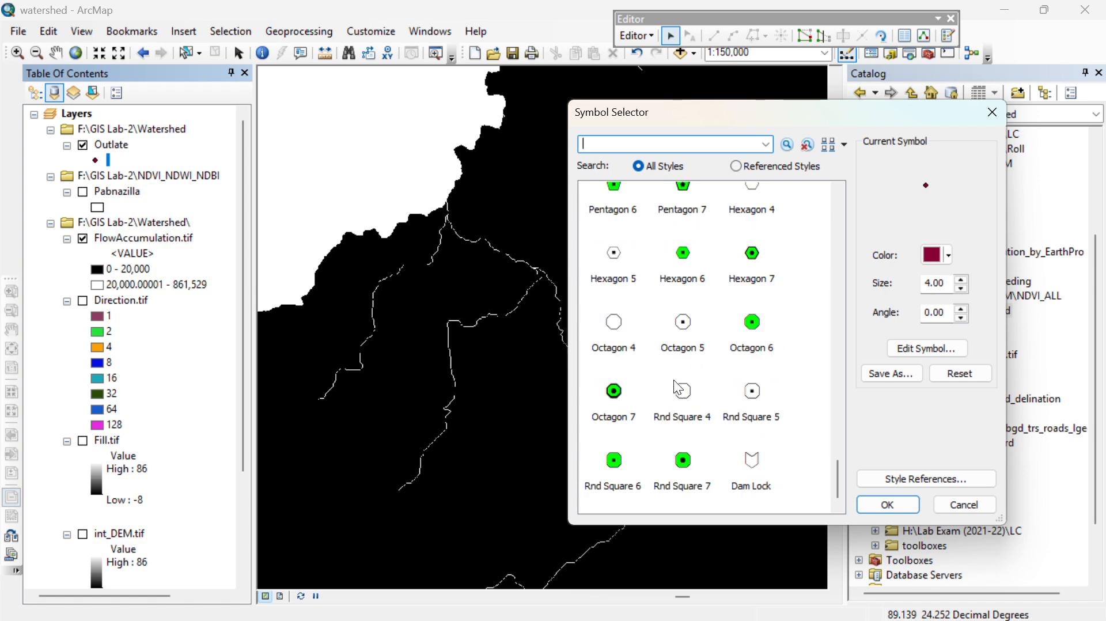
scroll(716, 427, "up", 12)
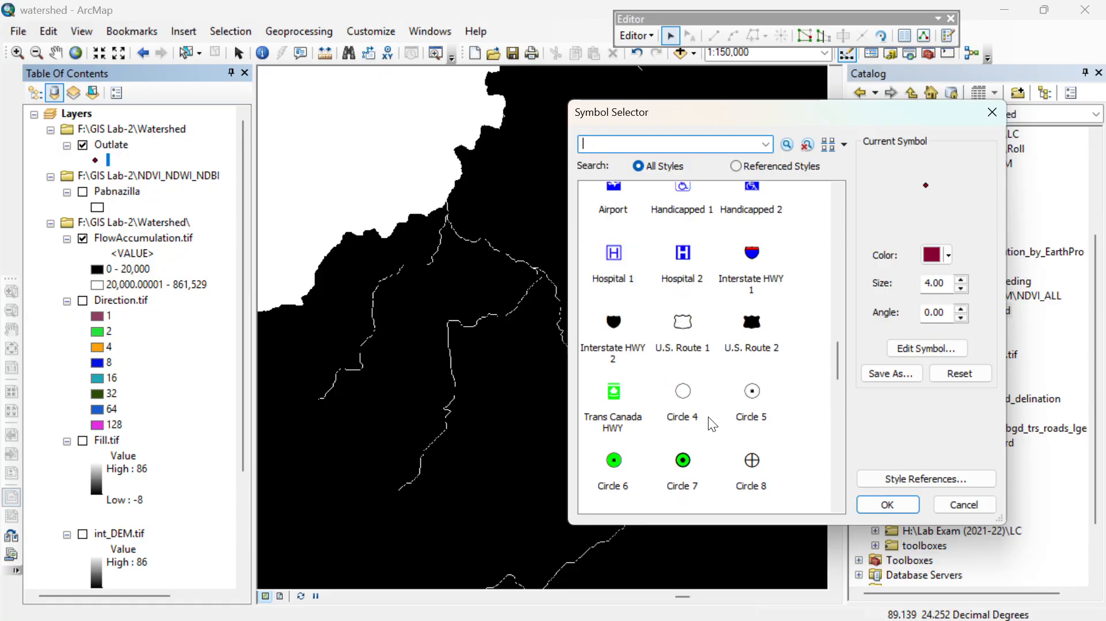
scroll(707, 416, "down", 3)
scroll(694, 403, "down", 3)
scroll(682, 388, "up", 3)
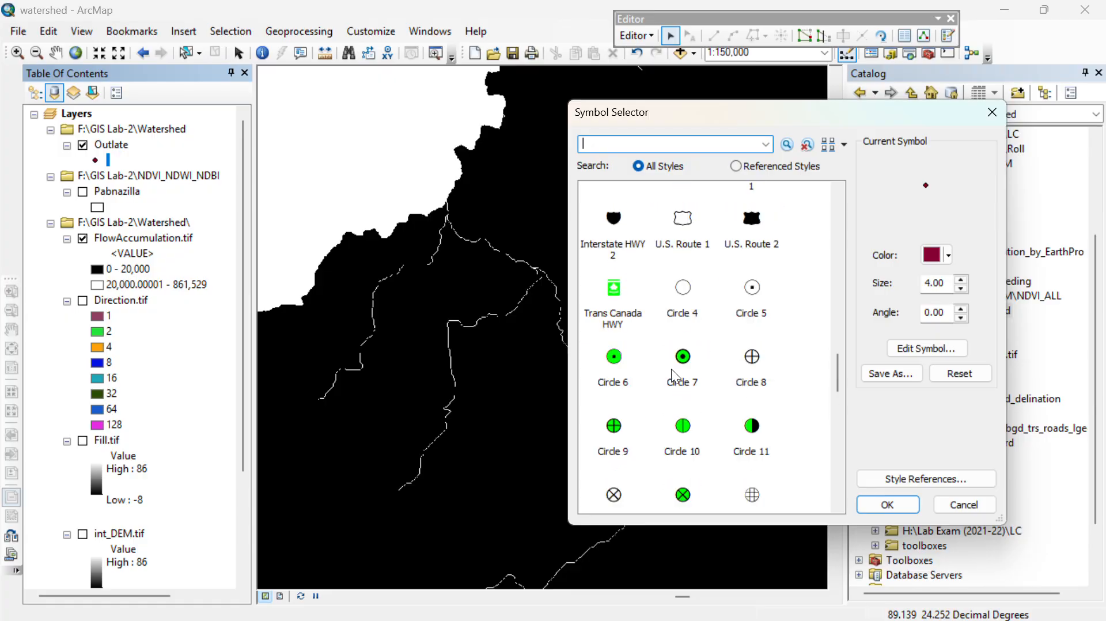
scroll(601, 340, "up", 3)
scroll(723, 384, "down", 3)
left_click(614, 372)
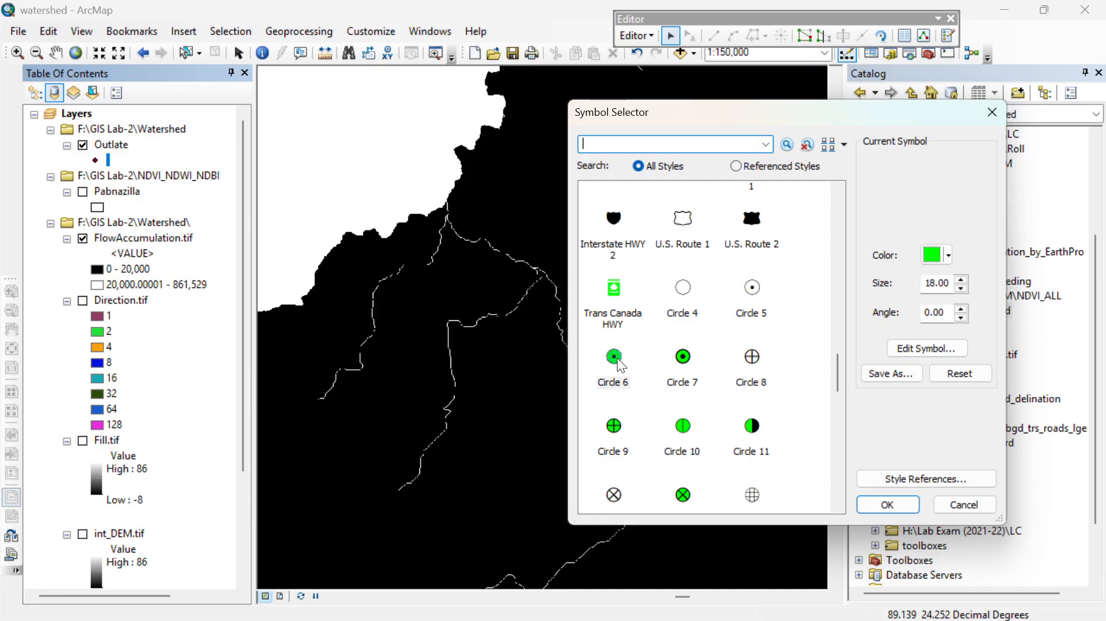
left_click(943, 259)
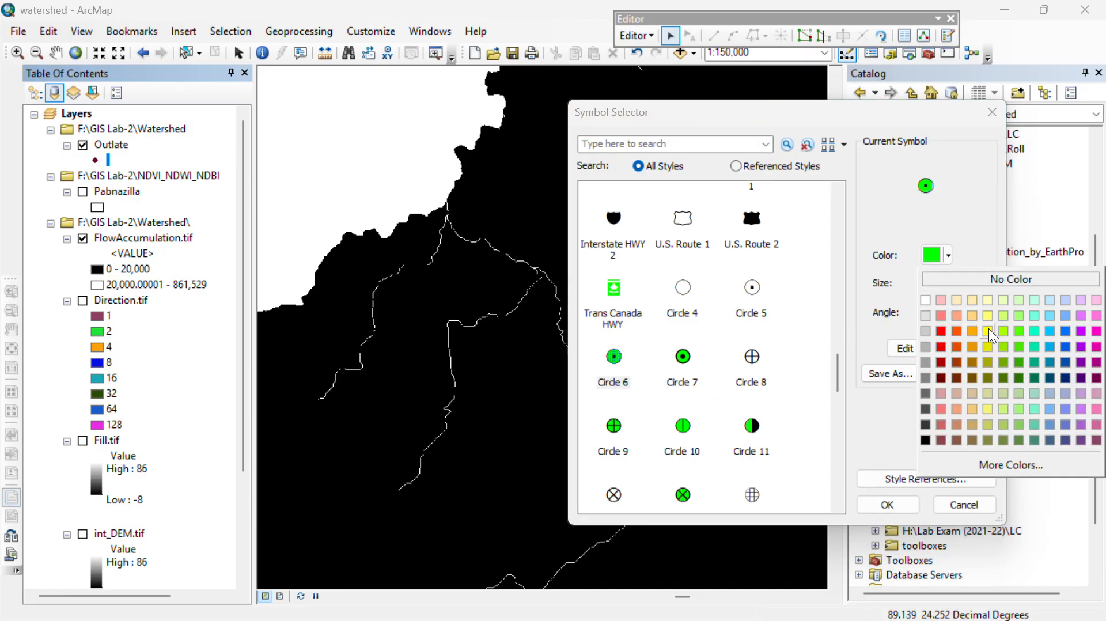
left_click(1019, 362)
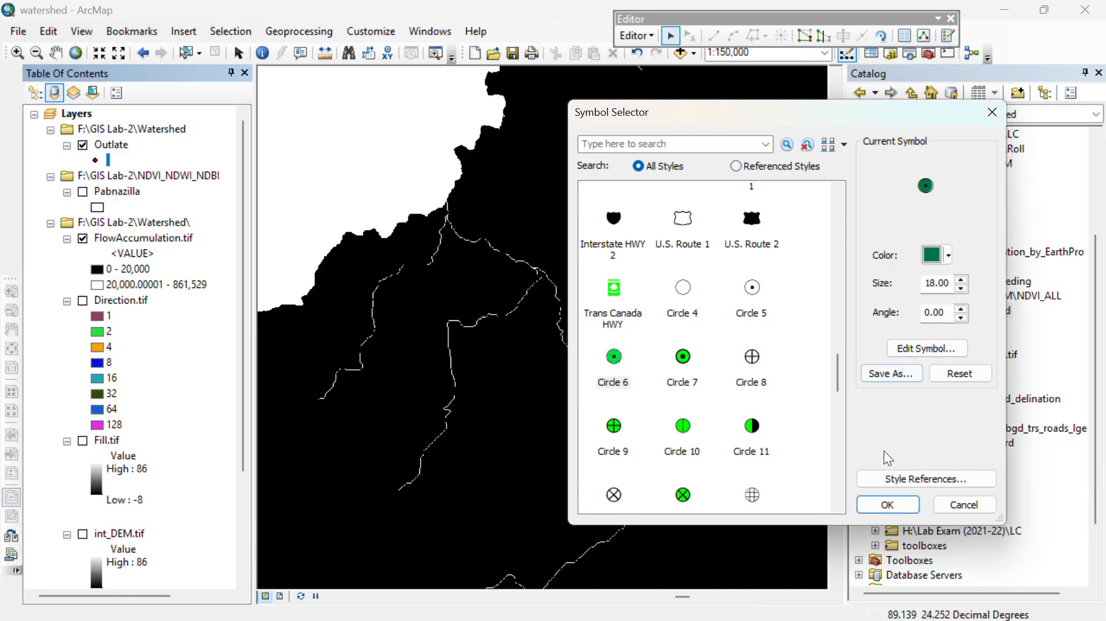
left_click(887, 504)
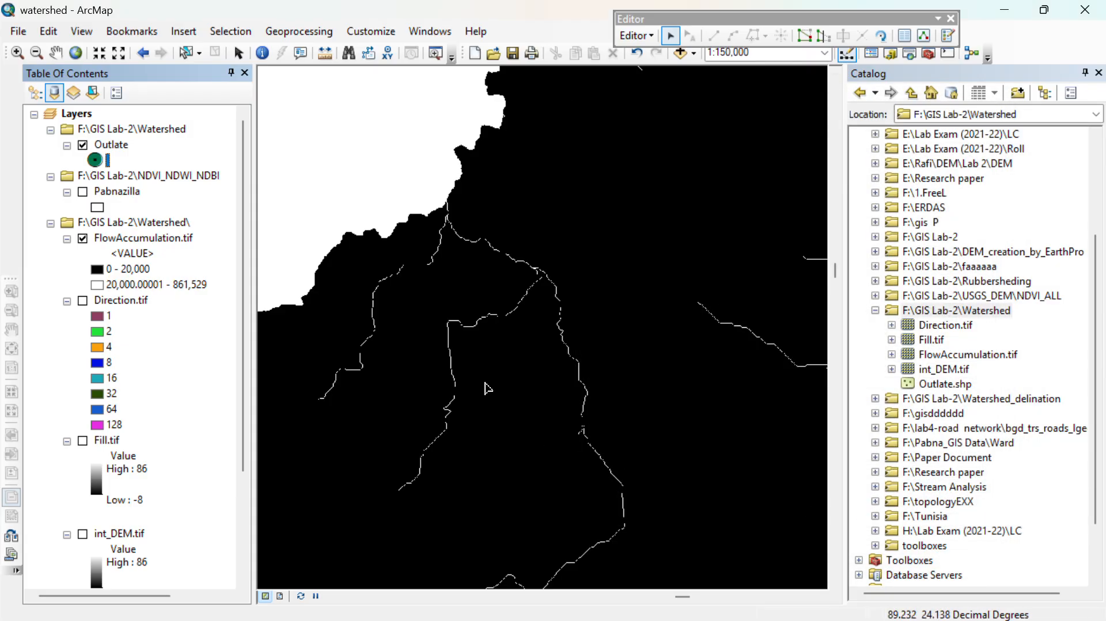
- Open the Create Features window, choose the Outlate template to show its point construction tools, and close the Catalog
mouse_move(497, 350)
left_mouse_down()
mouse_move(464, 333)
mouse_move(485, 339)
left_mouse_up()
left_click_drag(602, 410, 566, 403)
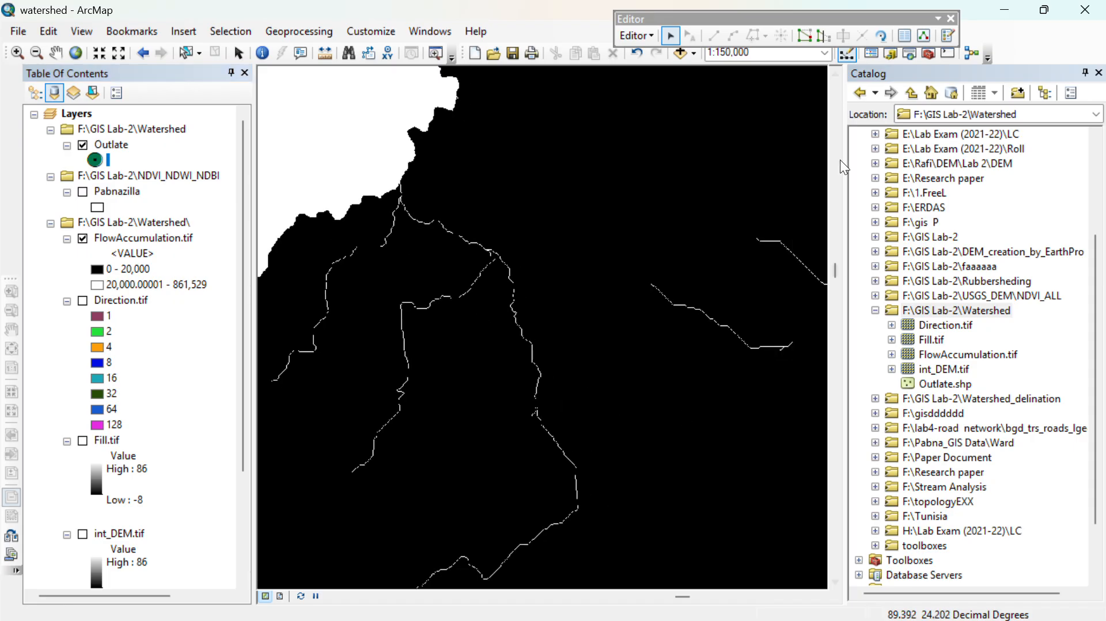
left_click(948, 36)
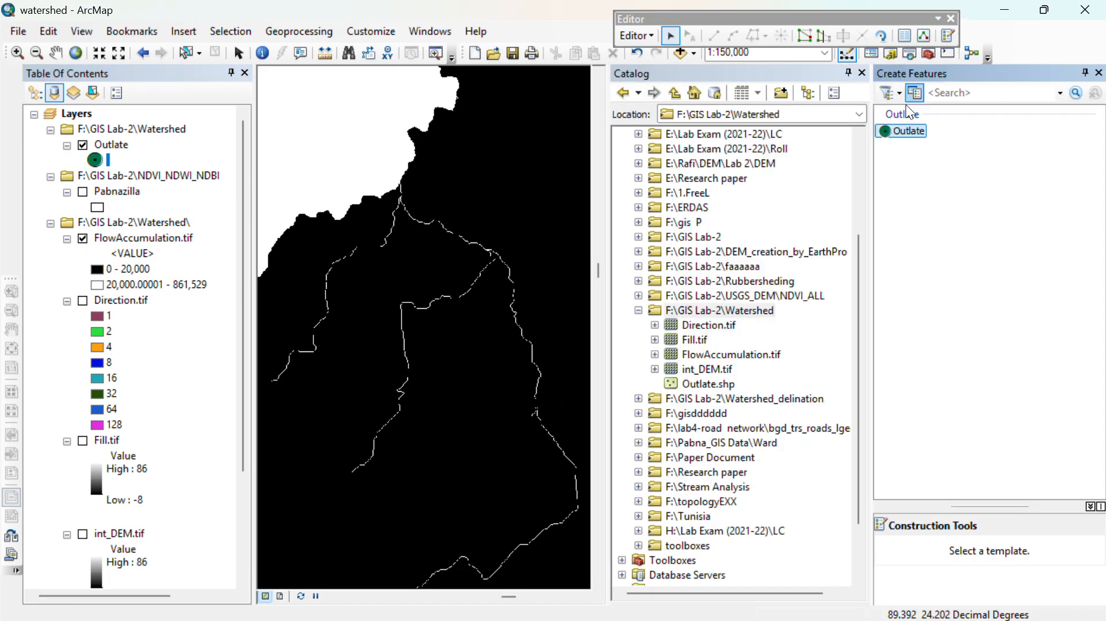
left_click(906, 130)
left_click_drag(993, 500, 991, 217)
left_click(862, 74)
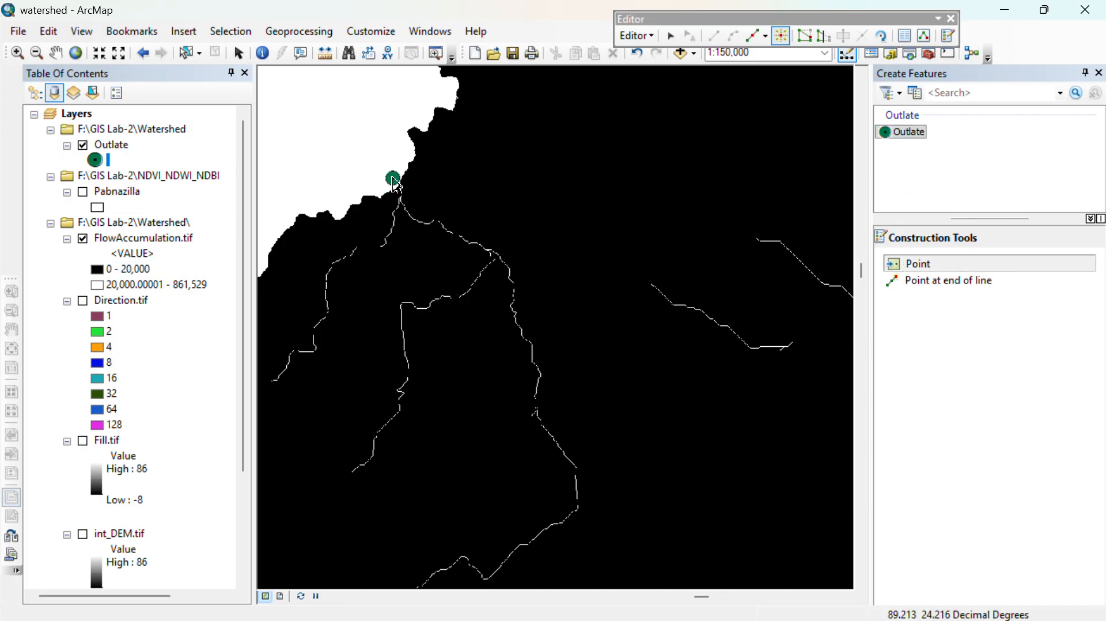
- Place an outlet point in the northernmost cell of the vertical stream segment just inside the northwestern raster boundary
scroll(403, 187, "up", 3)
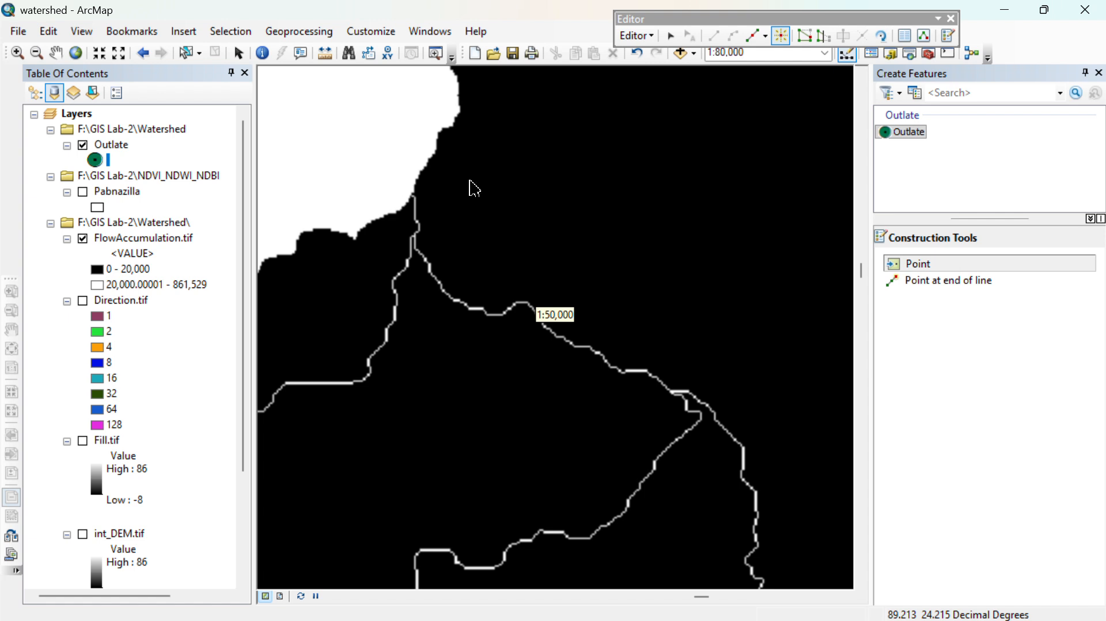
left_click(17, 52)
left_click_drag(351, 183, 714, 496)
left_click_drag(303, 73, 371, 133)
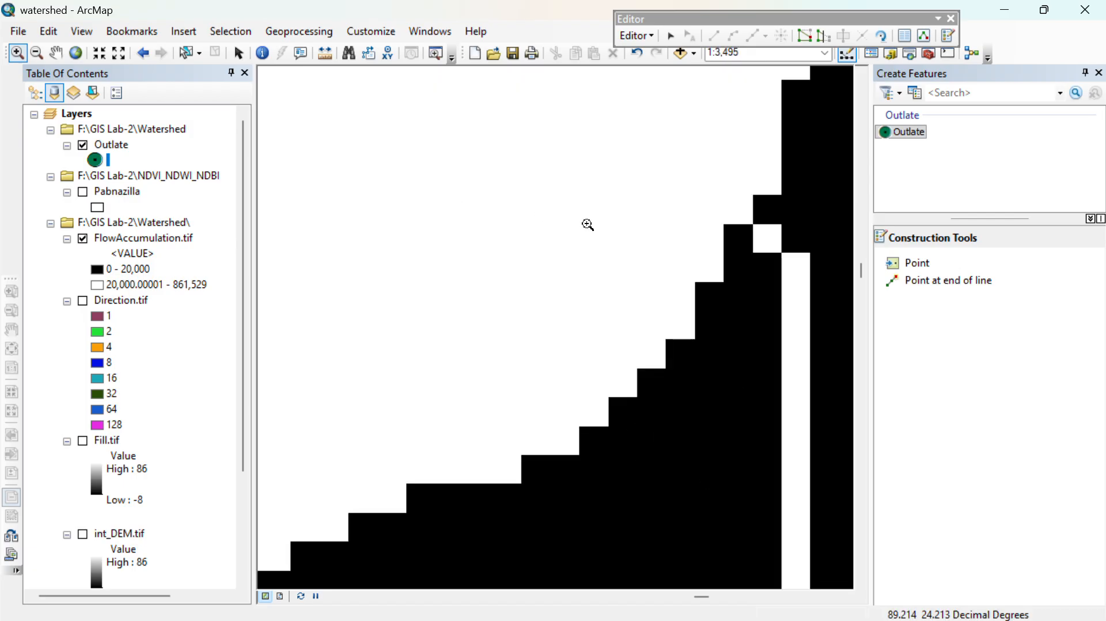
left_click_drag(756, 273, 553, 266)
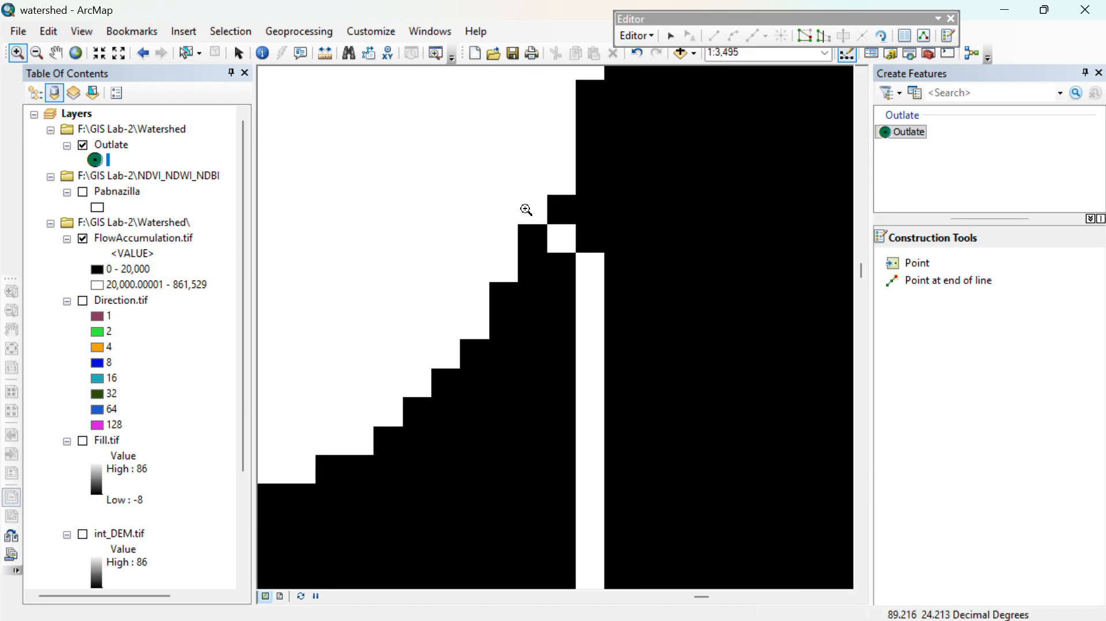
left_click_drag(526, 210, 741, 441)
left_click_drag(344, 101, 660, 395)
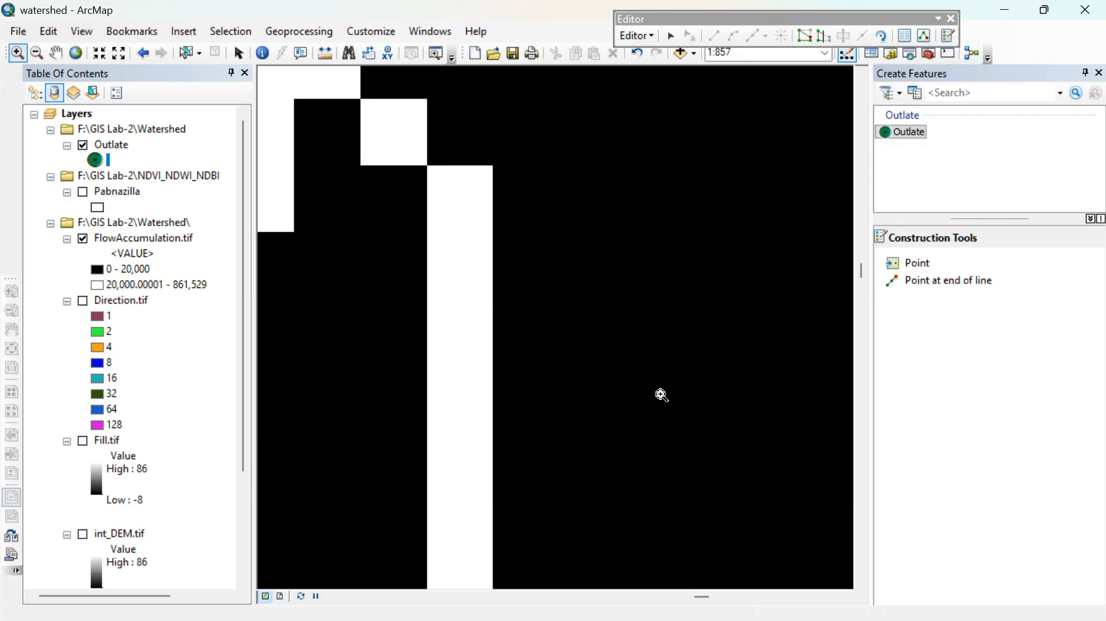
left_click_drag(488, 243, 542, 388)
left_click_drag(340, 193, 725, 519)
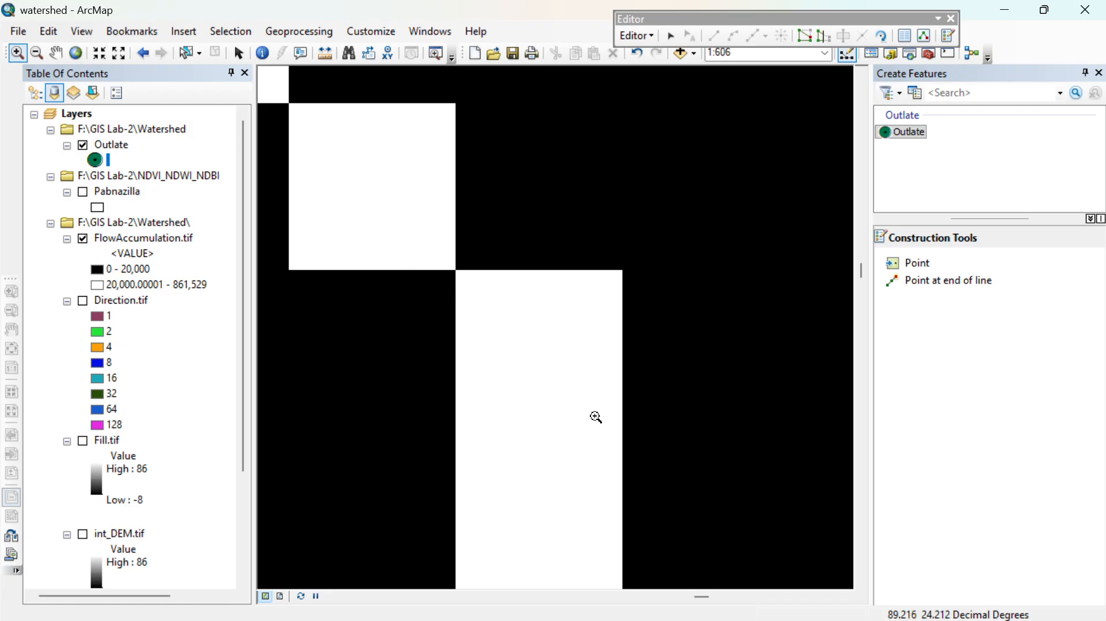
left_click(921, 262)
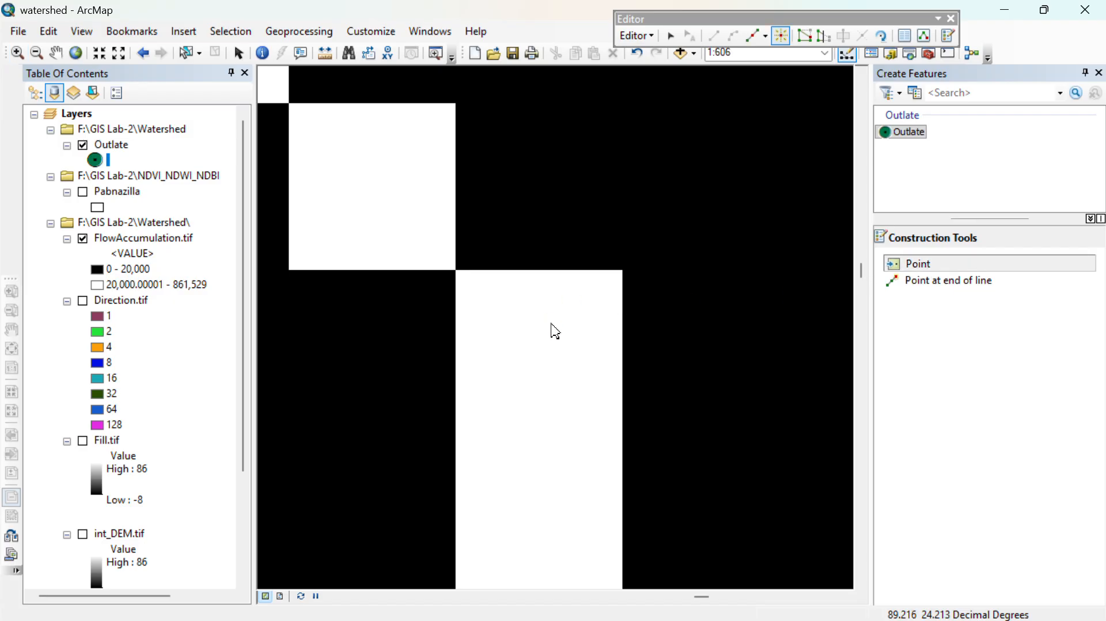
left_click(540, 347)
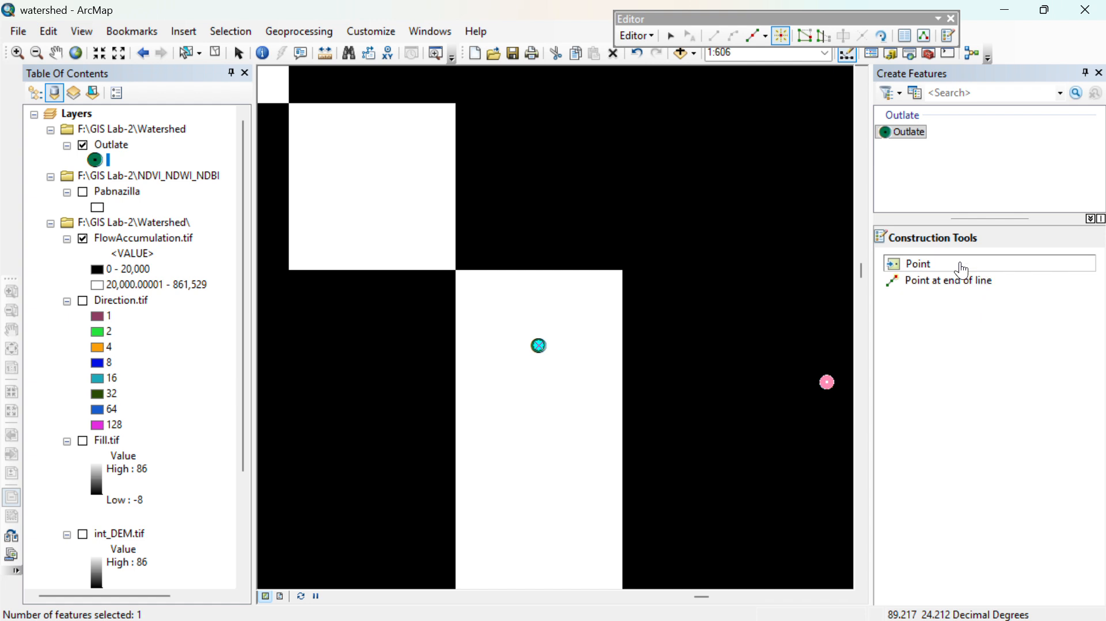
- Stop the edit session on the Outlate layer and save the edits
left_click(241, 54)
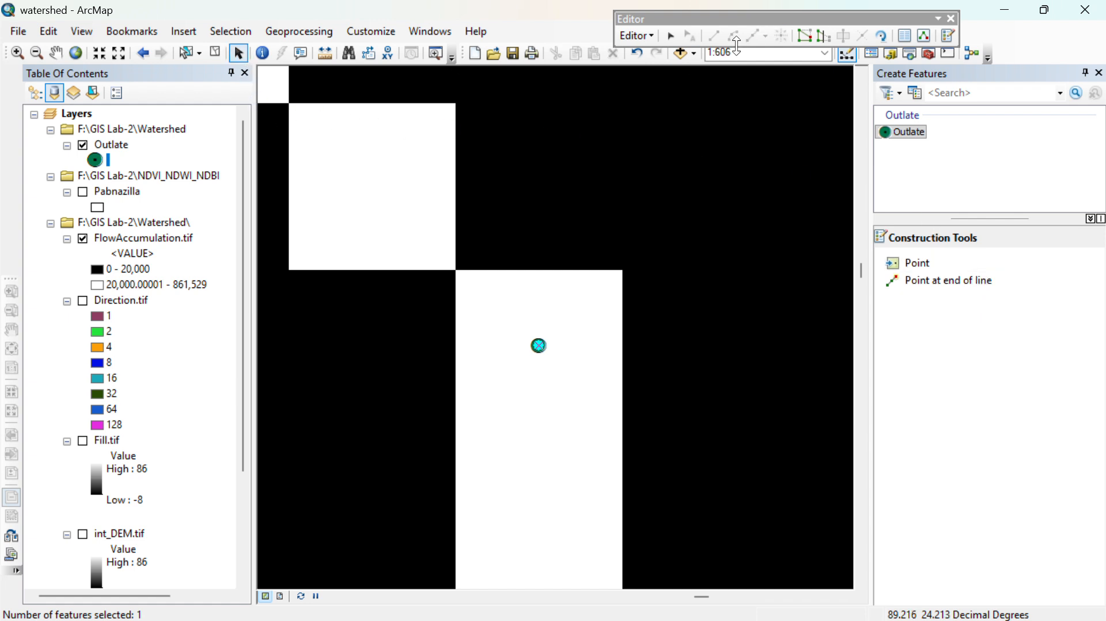
left_click_drag(745, 19, 915, 36)
left_click(805, 51)
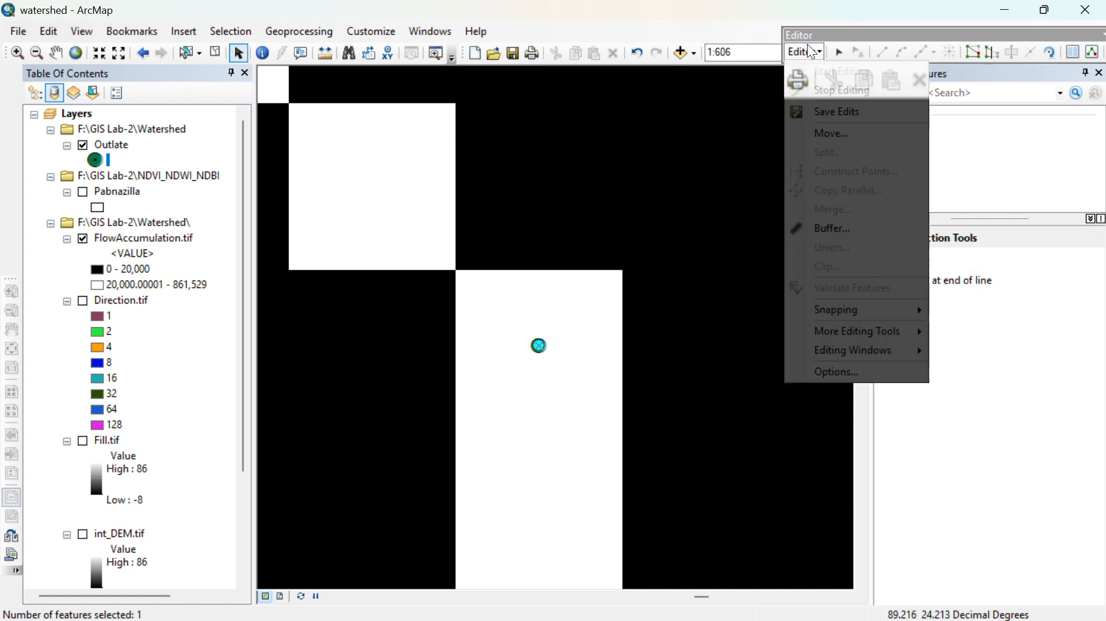
left_click(841, 91)
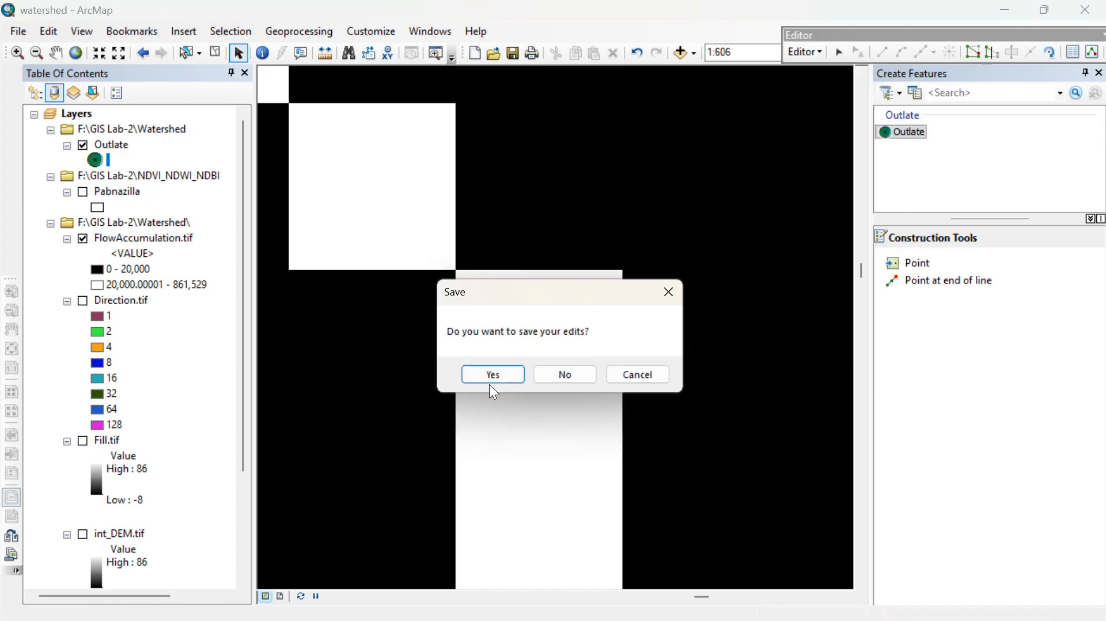
left_click(494, 374)
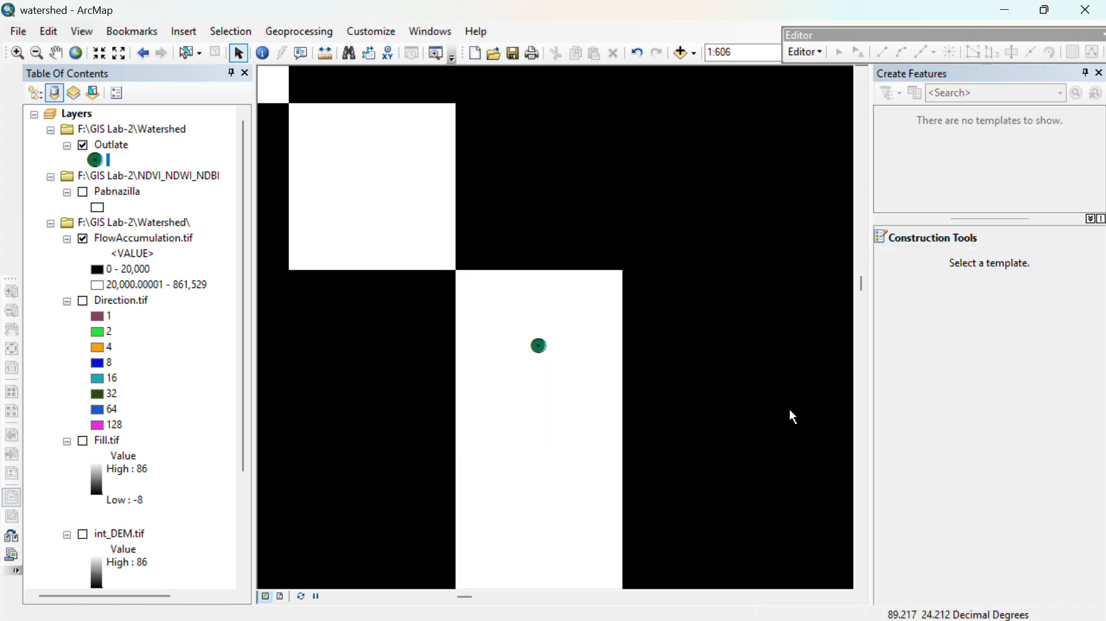
- Close the Create Features window and the Editor toolbar
scroll(583, 453, "down", 2)
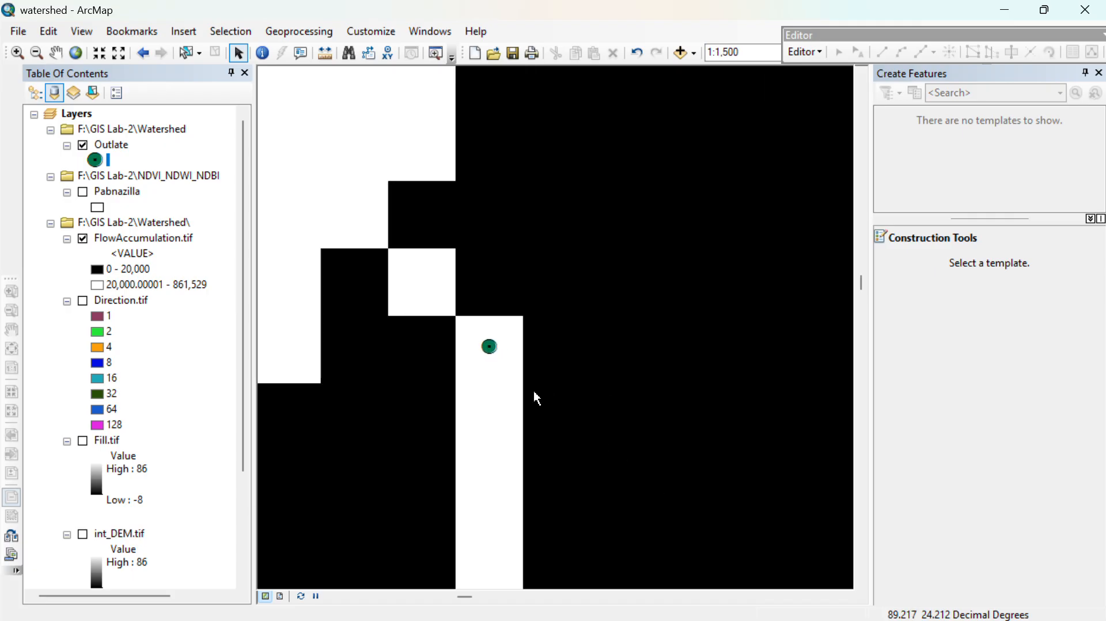
scroll(508, 484, "down", 1)
scroll(647, 481, "down", 2)
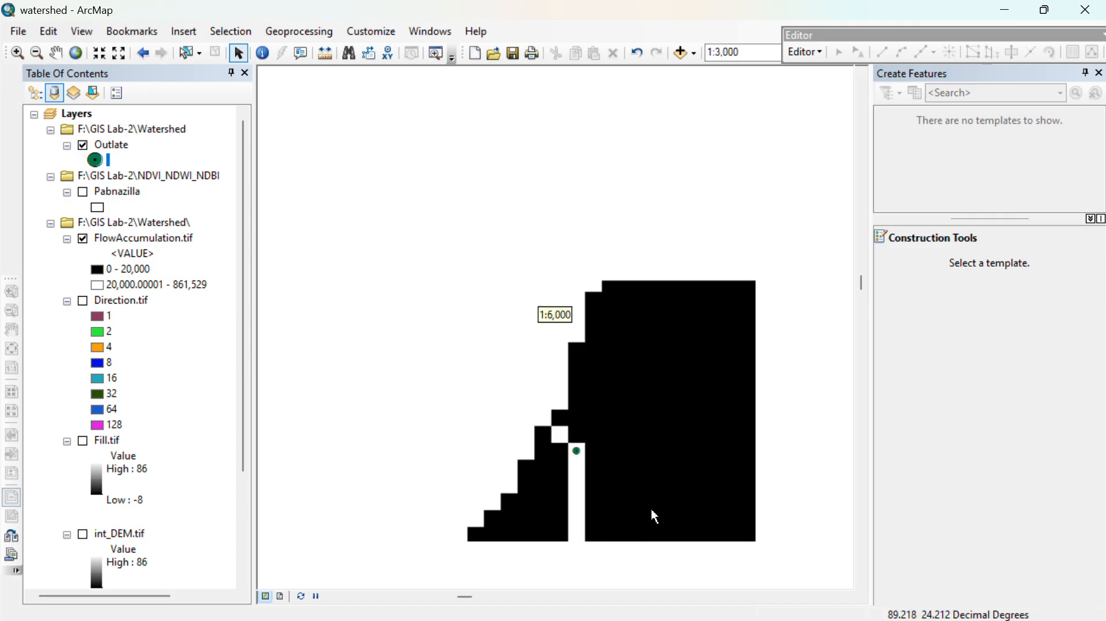
scroll(544, 433, "down", 1)
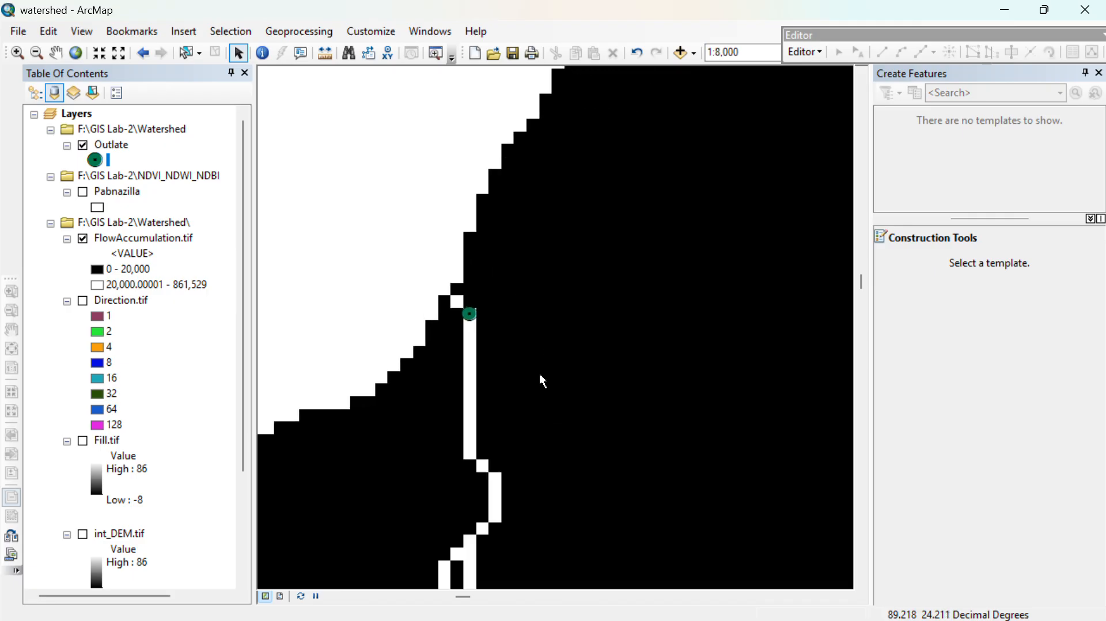
left_click(1099, 73)
left_click_drag(1048, 39, 1014, 27)
left_click(1085, 22)
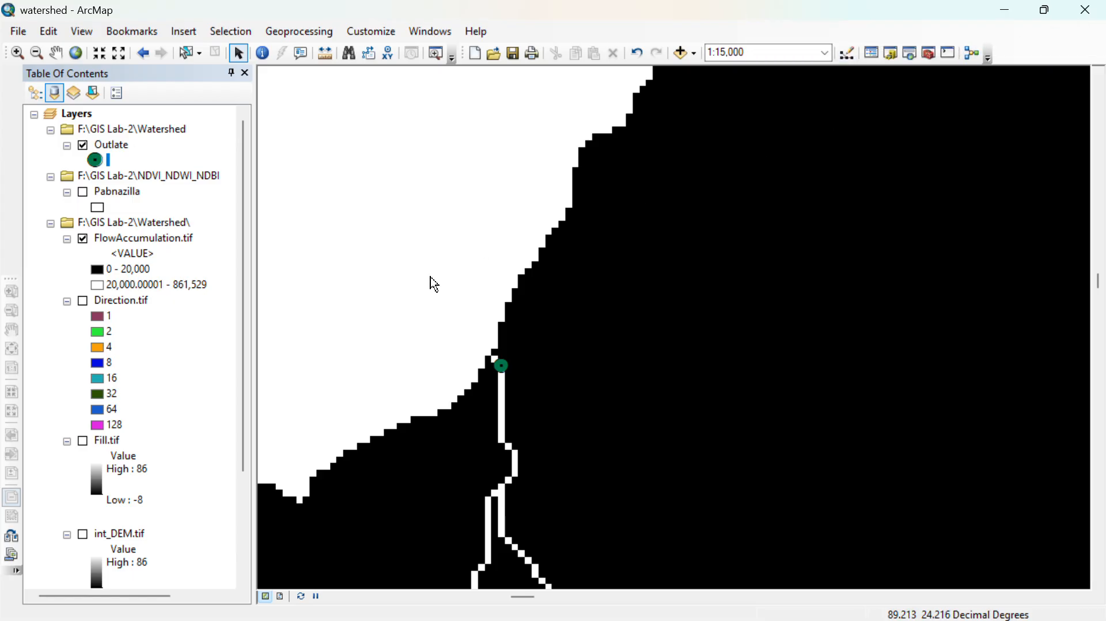
- Examine the outlet point's position on the boundary and the stream branches that drain towards it from the south and southeast
left_click_drag(388, 450, 359, 315)
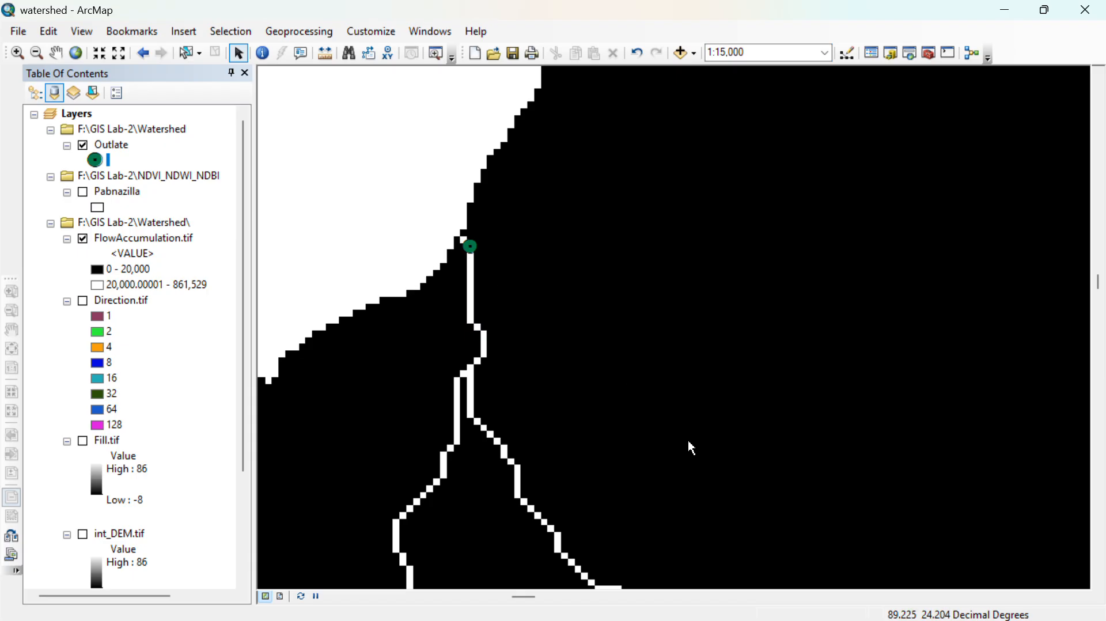
scroll(501, 264, "up", 3)
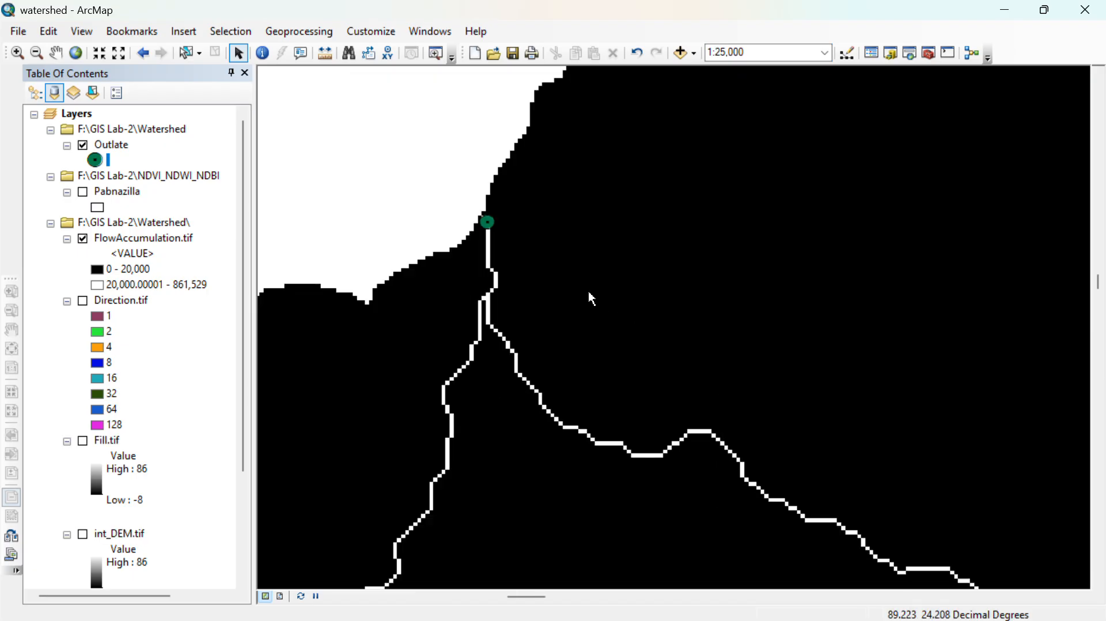
scroll(692, 475, "up", 3)
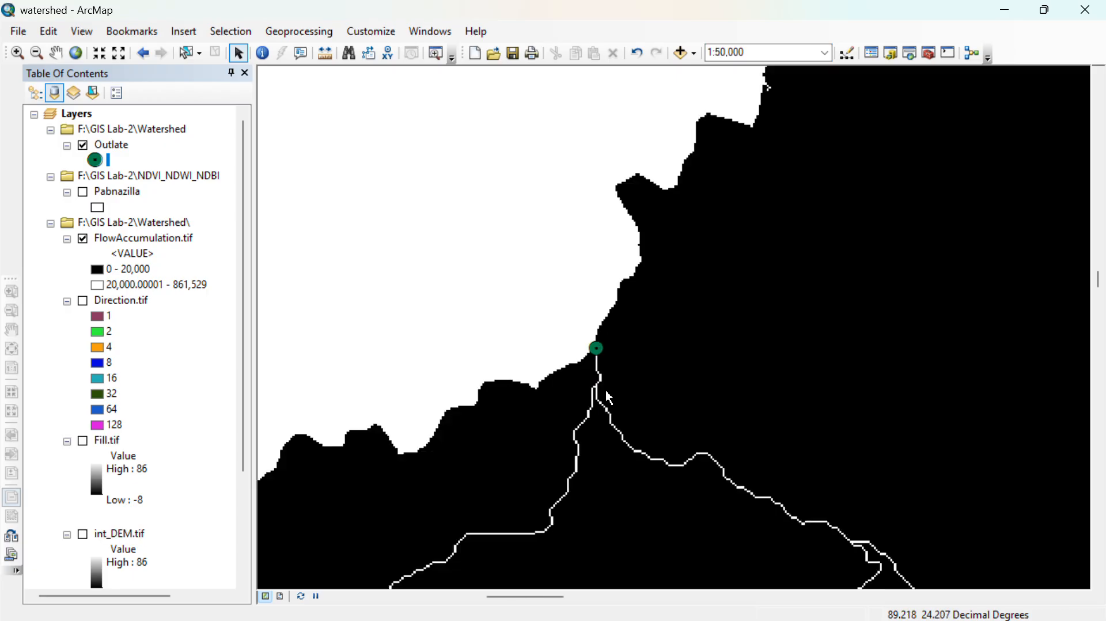
left_click_drag(805, 499, 515, 345)
scroll(741, 378, "up", 4)
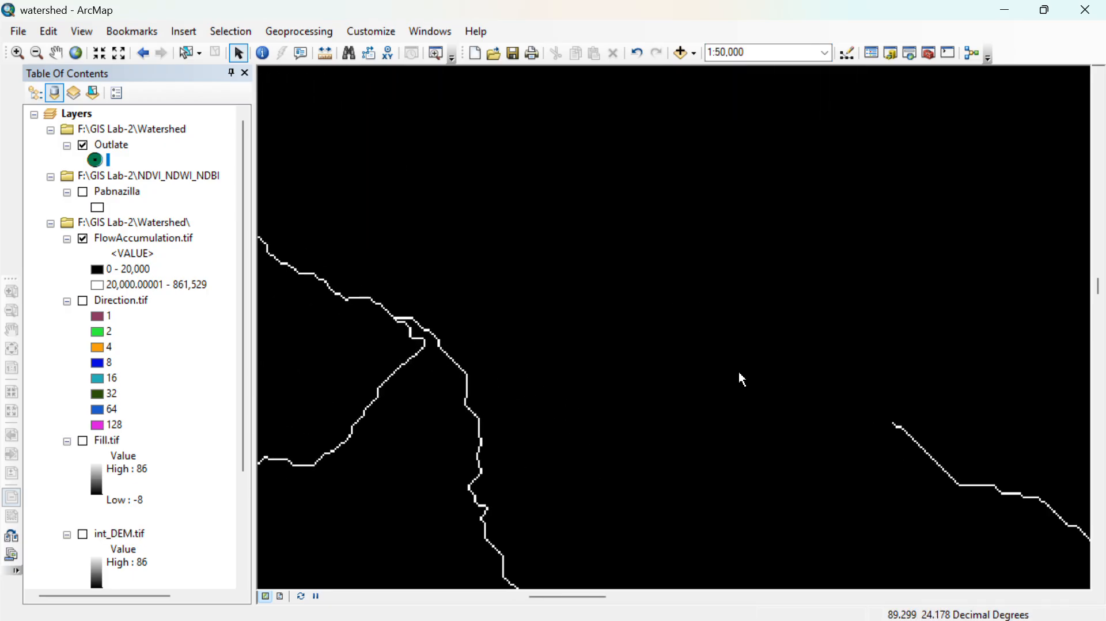
scroll(704, 471, "up", 1)
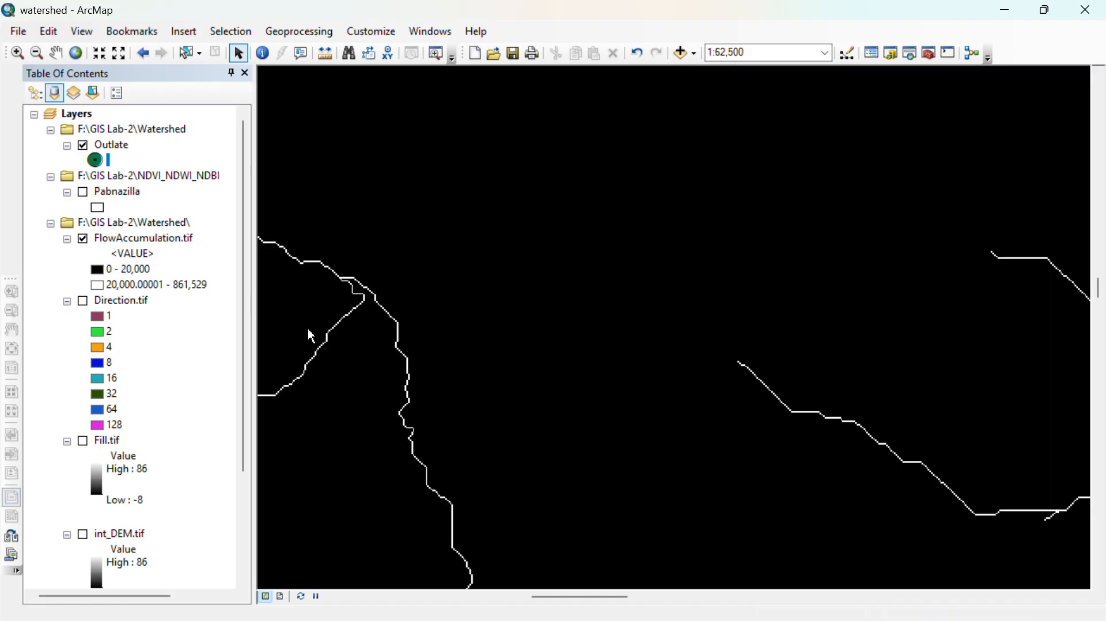
scroll(565, 433, "up", 2)
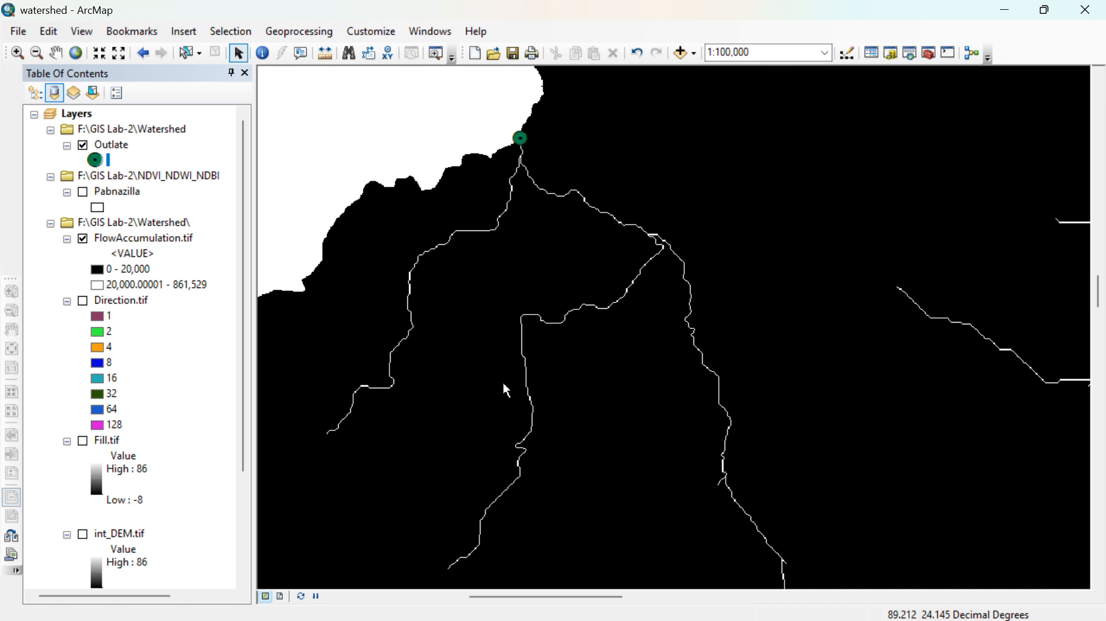
- Set up the Hydrology Watershed tool with Direction.tif as flow direction raster, Outlate as pour point data and Id as pour point field
left_click(890, 53)
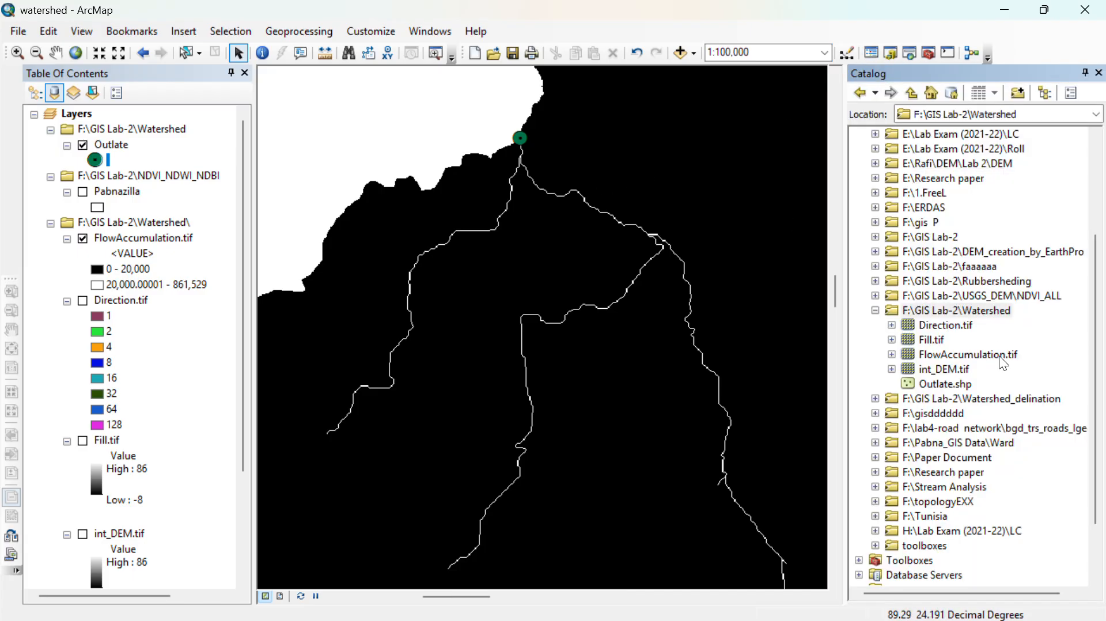
left_click(1099, 73)
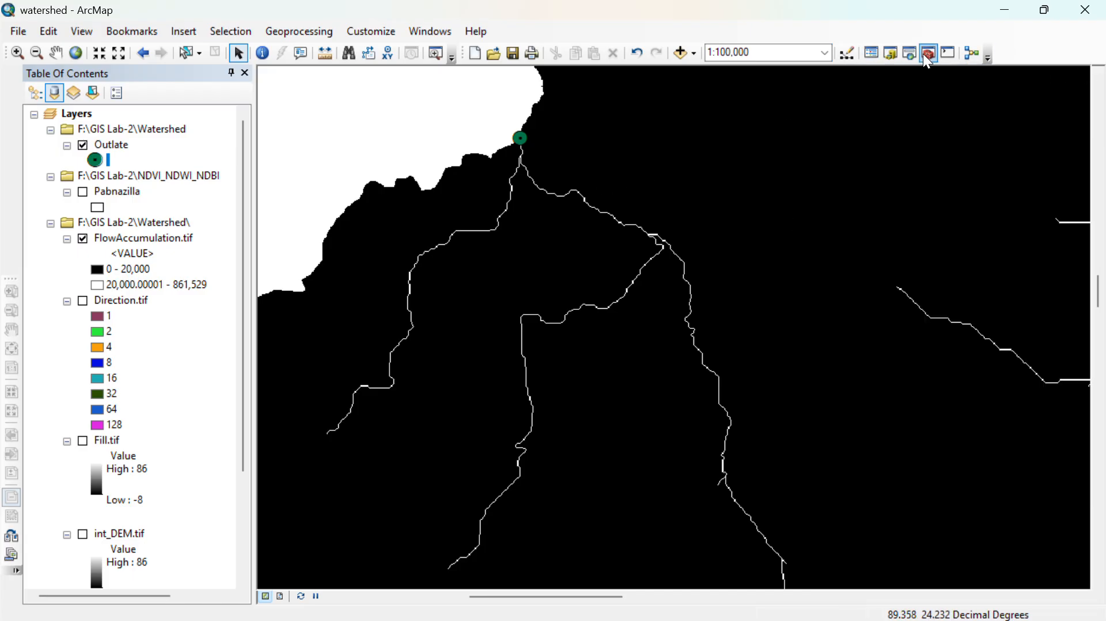
left_click(927, 55)
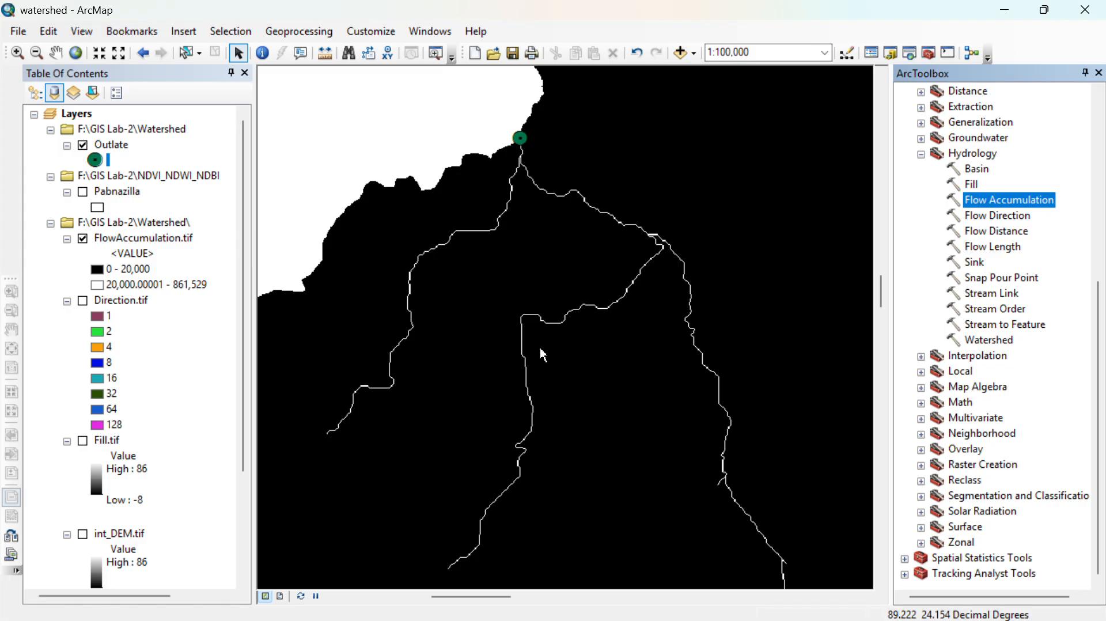
scroll(719, 222, "down", 2)
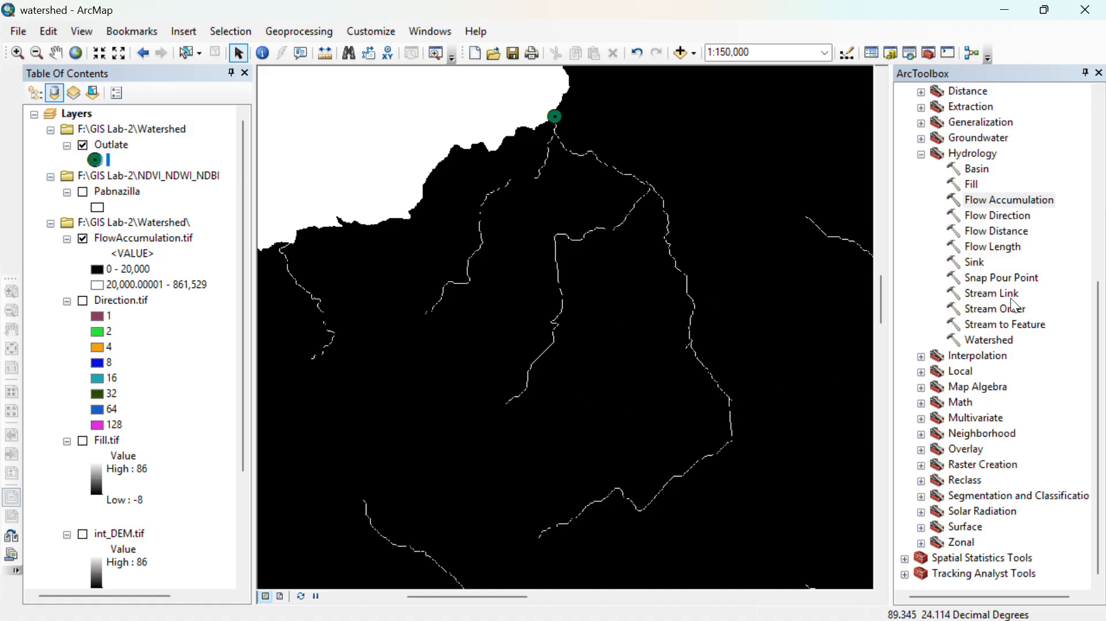
double_click(988, 340)
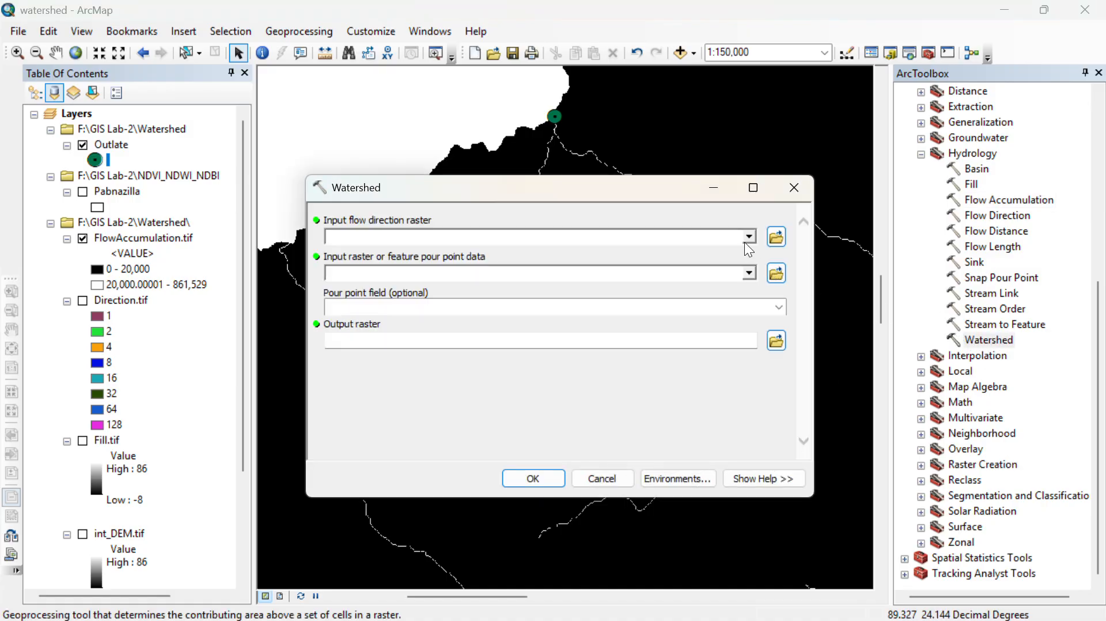
left_click(748, 237)
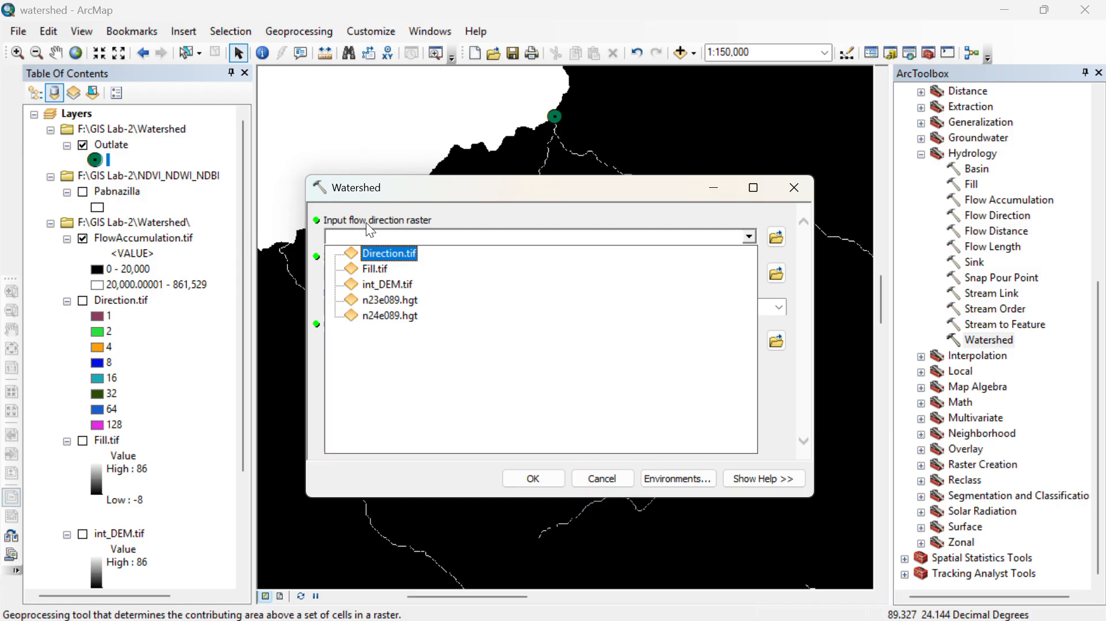
left_click(390, 251)
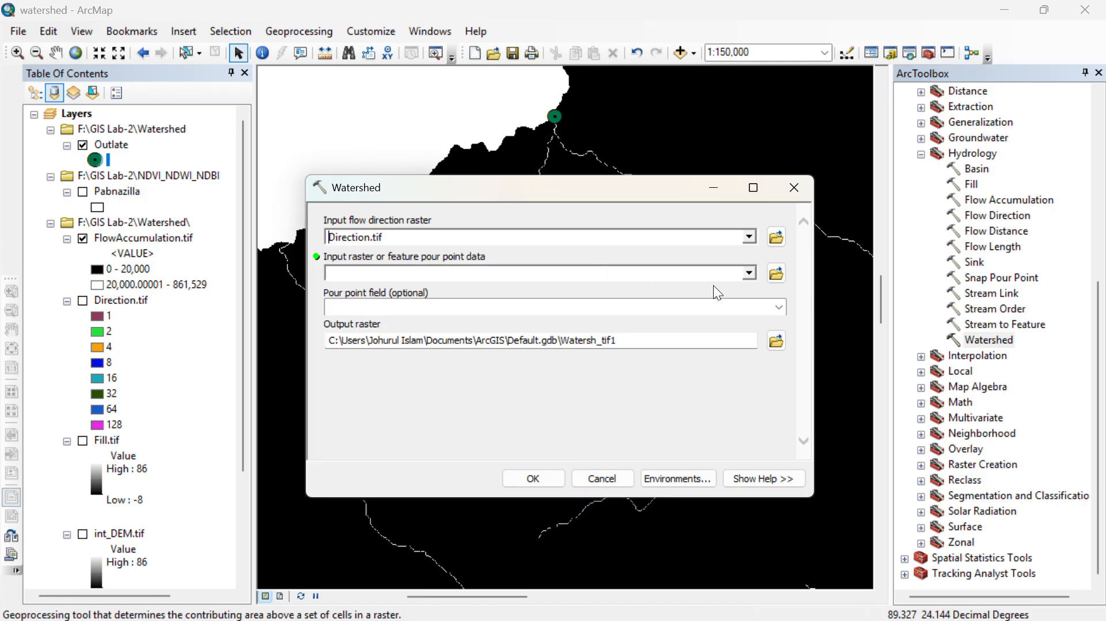
left_click(749, 274)
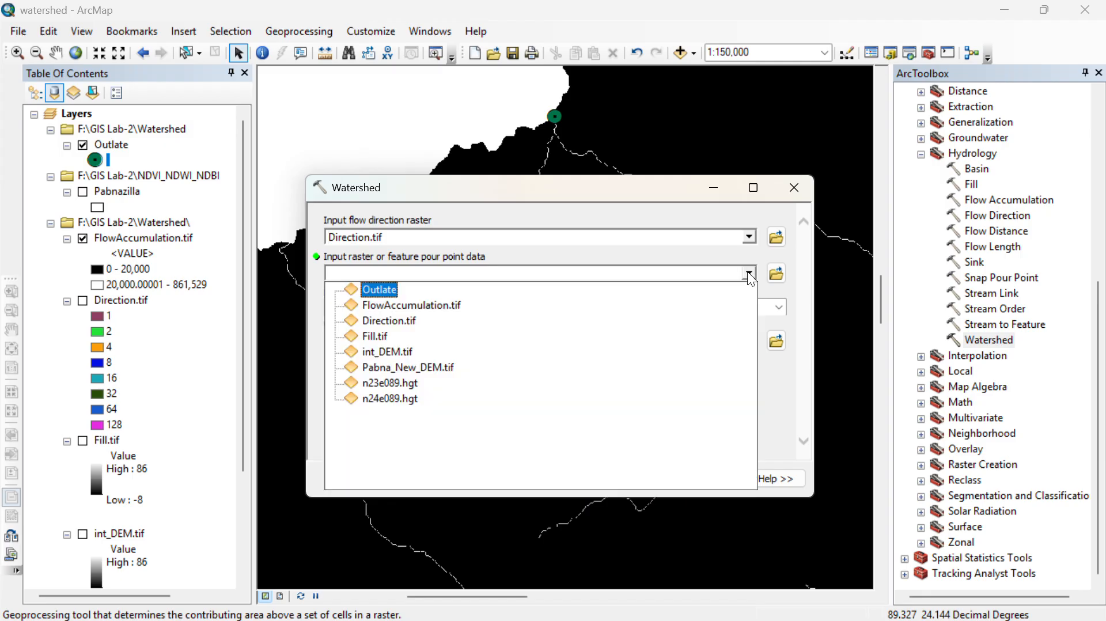
left_click(385, 291)
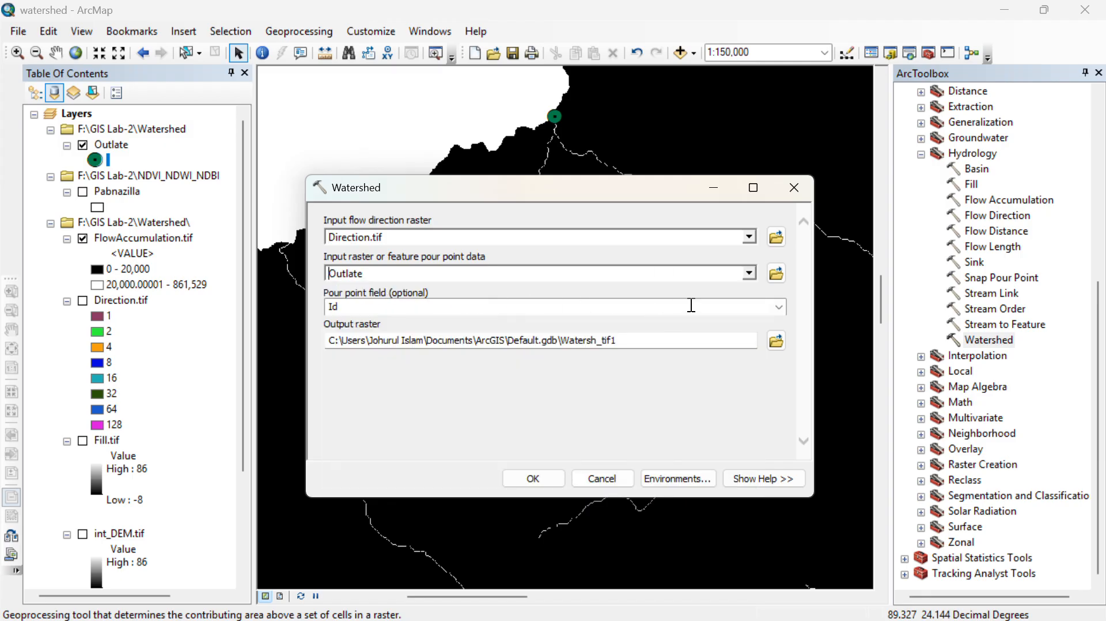
left_click(781, 311)
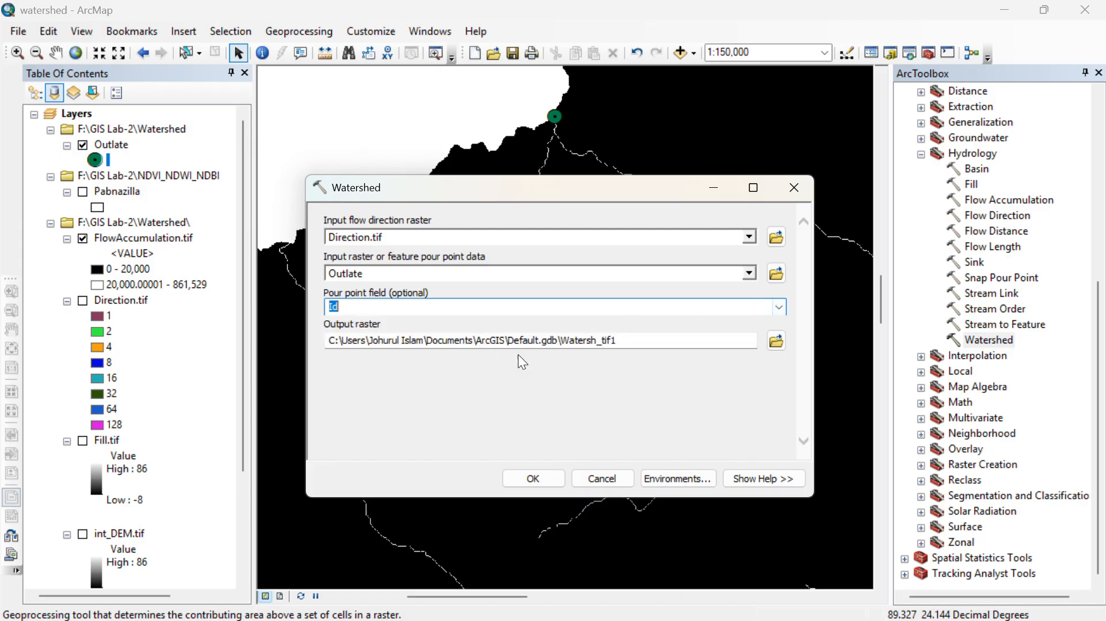
- Set the Watershed tool's output raster to Outlate_raster.tif in the Watershed folder and run the tool
left_click(768, 341)
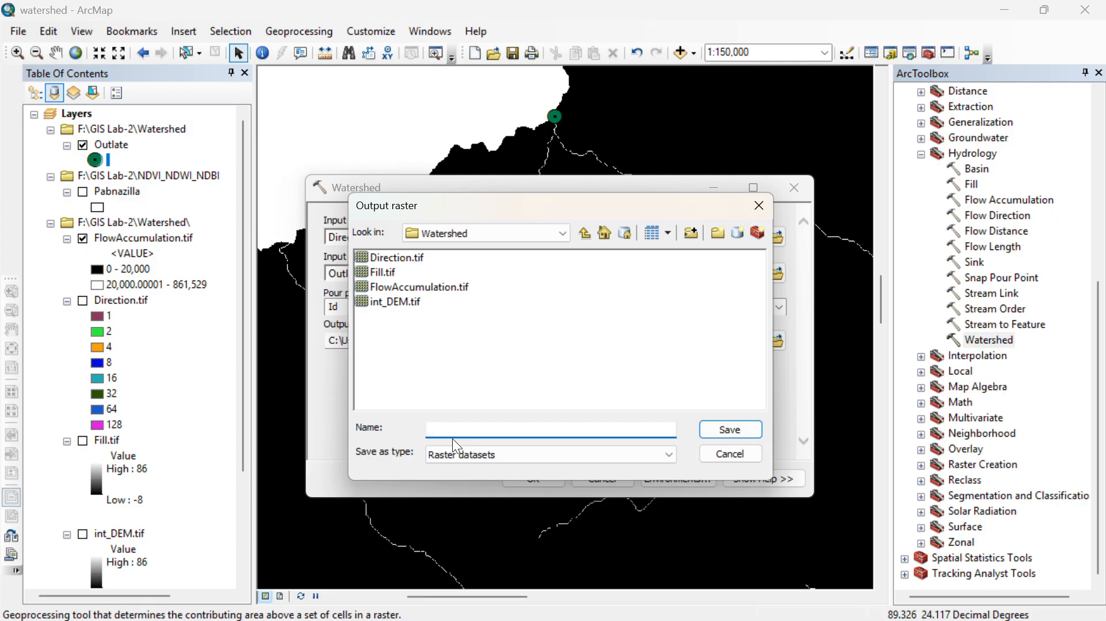
type("out")
key("BackSpace")
key("BackSpace")
key("BackSpace")
type("Outlate_raster.tif")
left_click(740, 430)
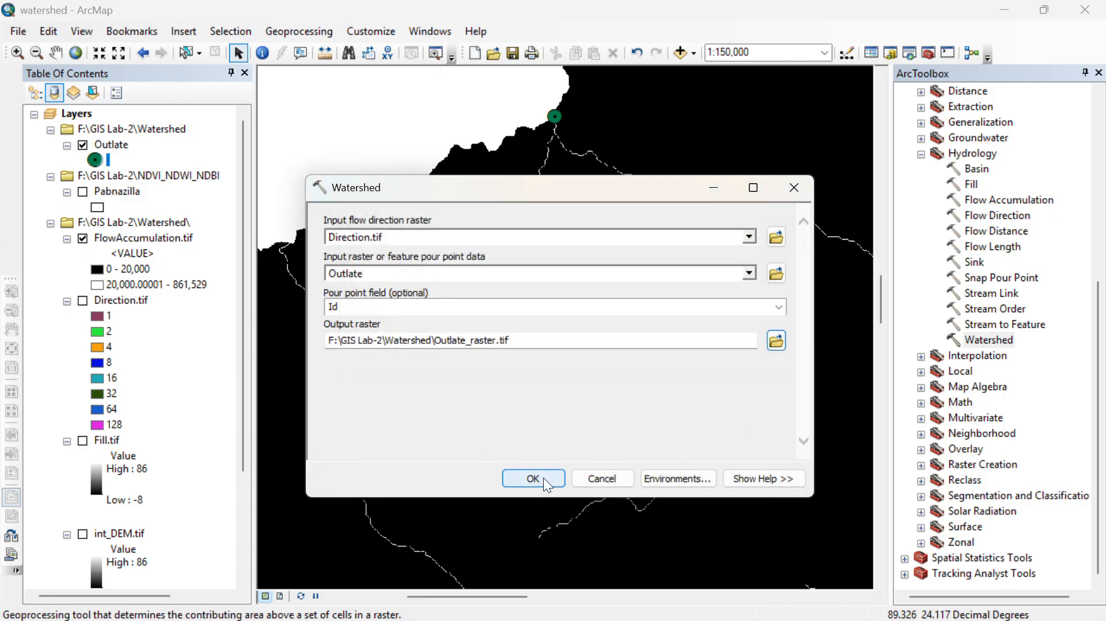
left_click(547, 483)
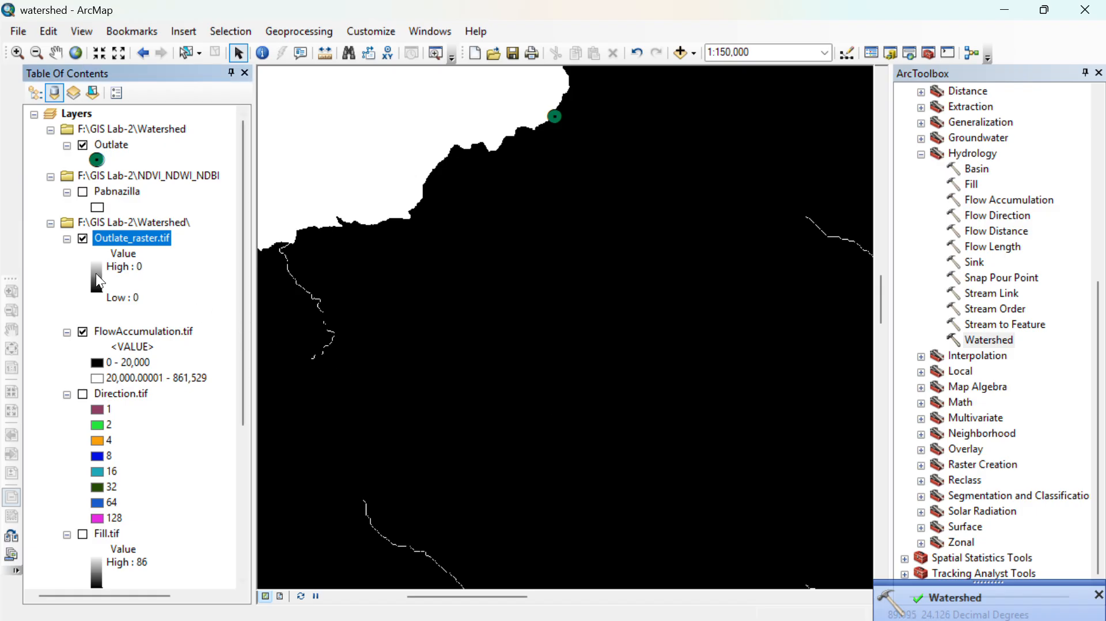
- Hide the FlowAccumulation.tif layer and examine the extent of Outlate_raster.tif around the outlet point
left_click(80, 333)
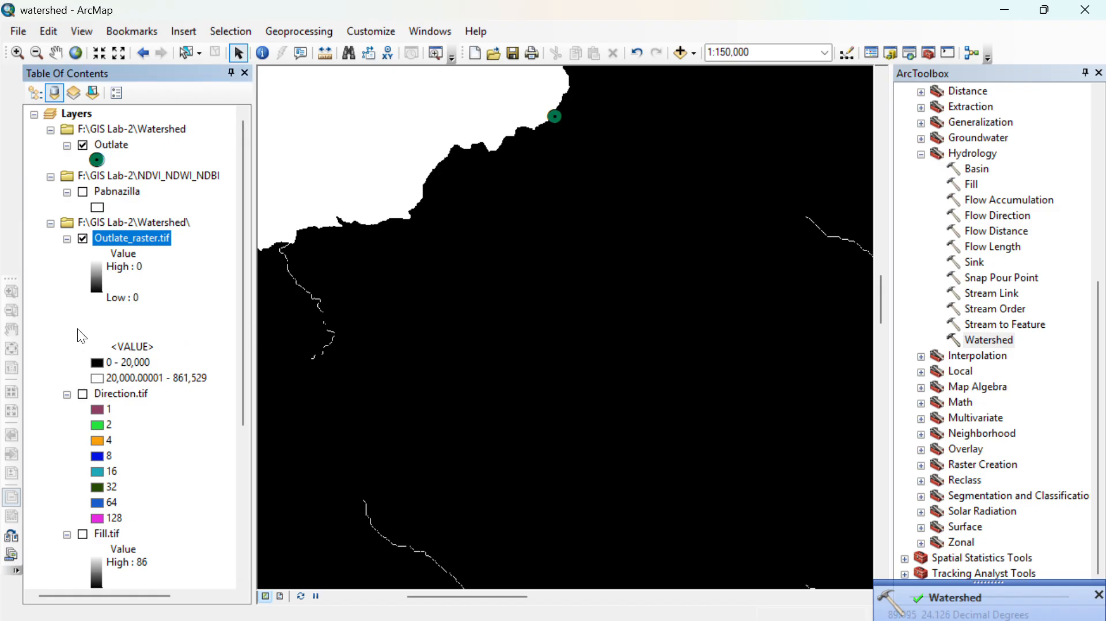
scroll(552, 411, "up", 3)
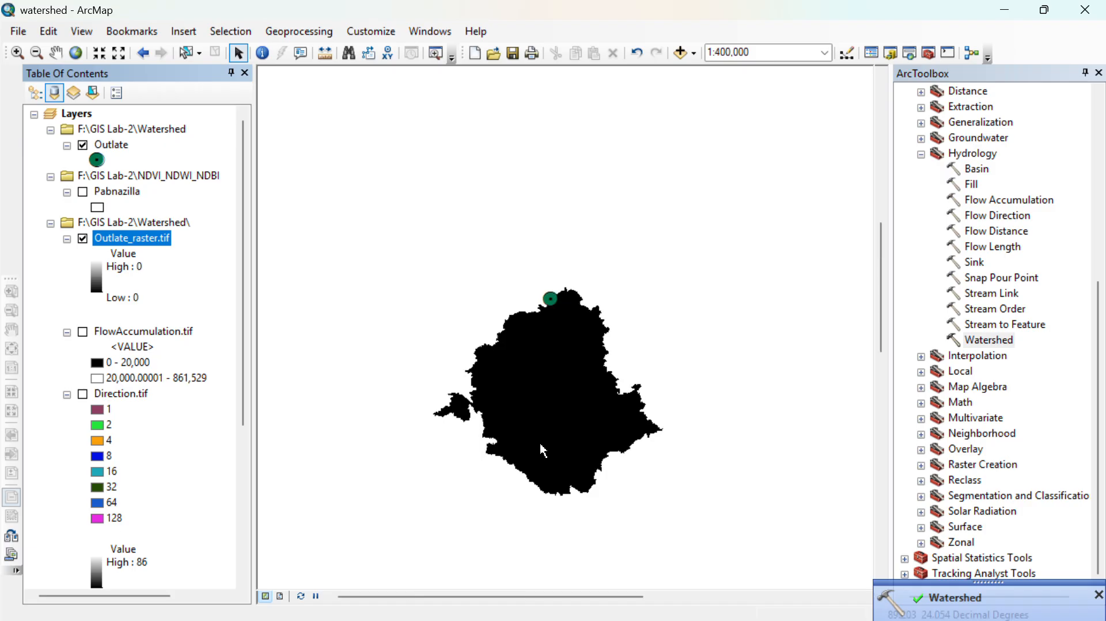
scroll(540, 355, "down", 2)
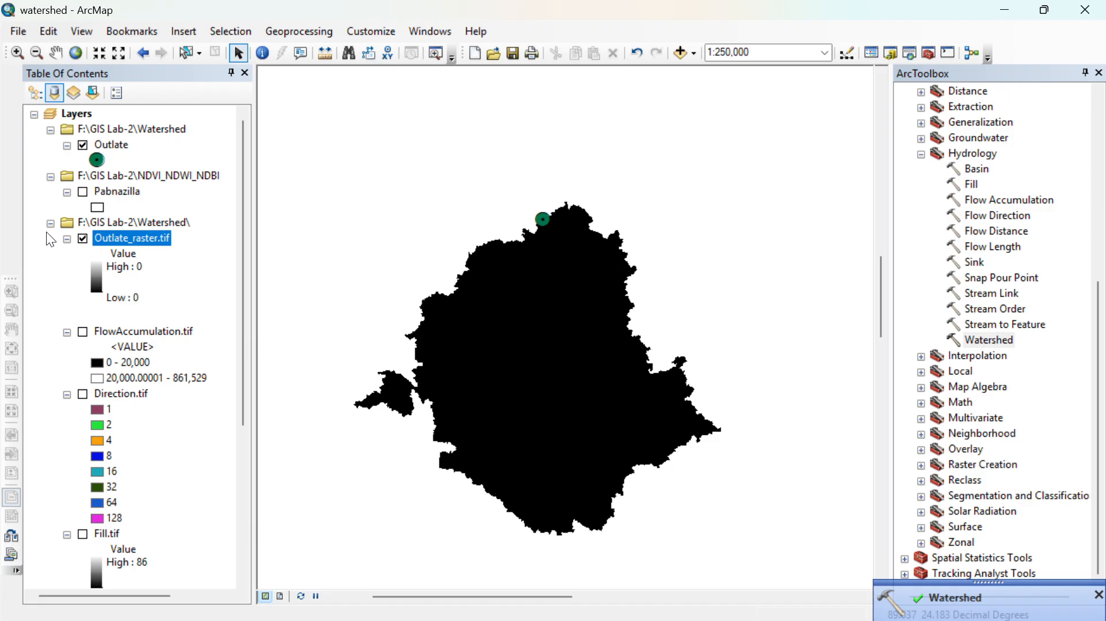
left_click(83, 239)
left_click_drag(654, 447, 719, 426)
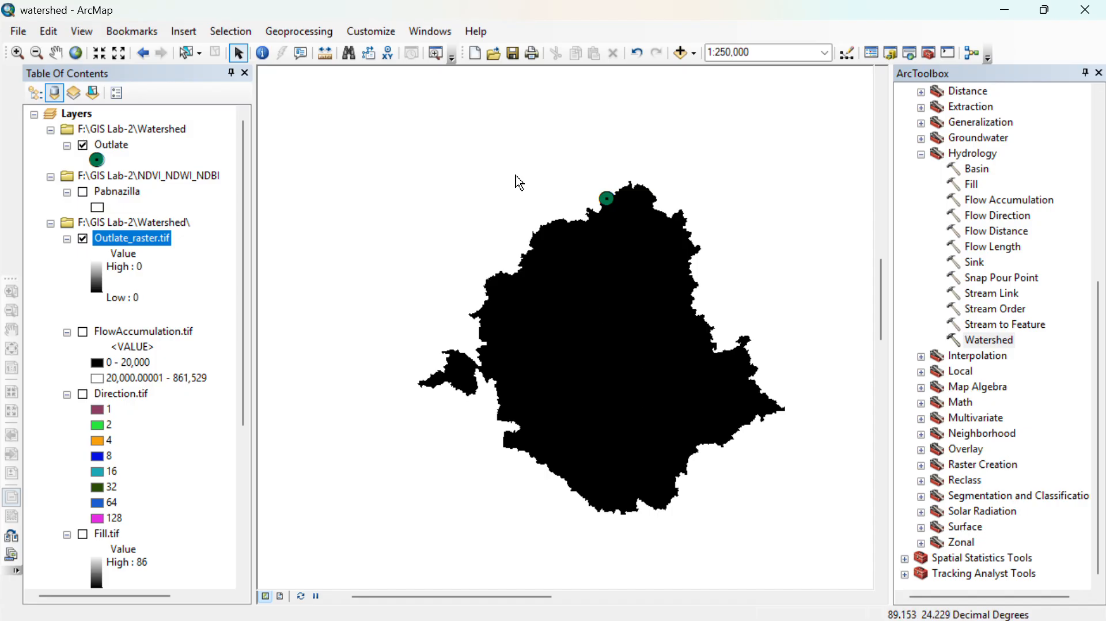
left_click_drag(641, 330, 620, 325)
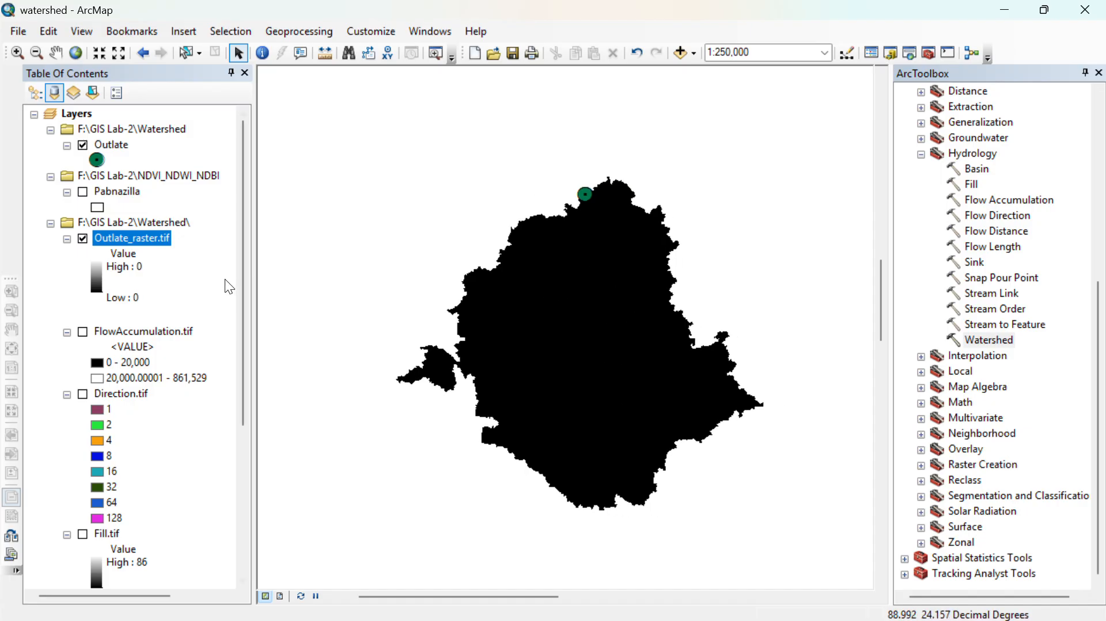
left_click(83, 238)
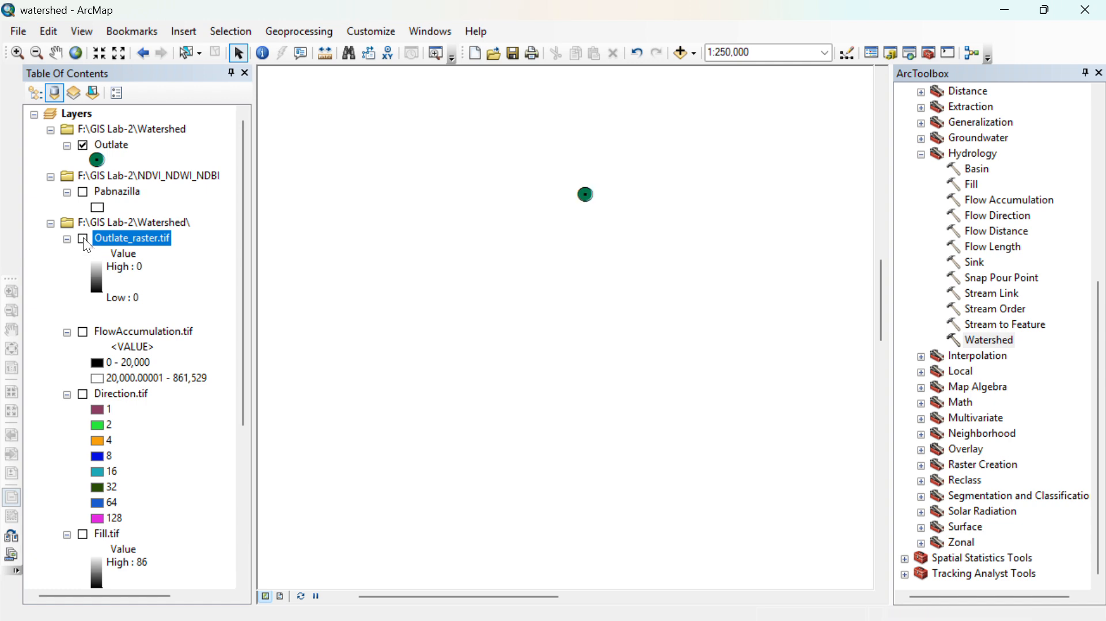
left_click(83, 238)
- Look through the Conversion Tools and their To Raster toolset for a raster-to-polygon tool, and close ArcToolbox
left_click_drag(1100, 300, 1100, 217)
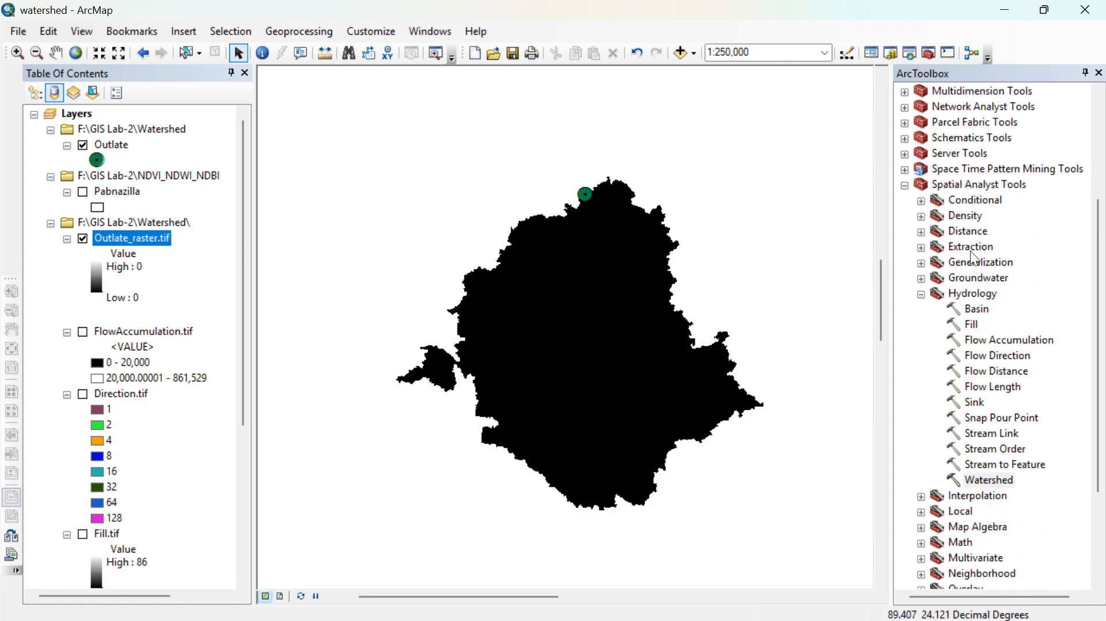
scroll(638, 225, "up", 1)
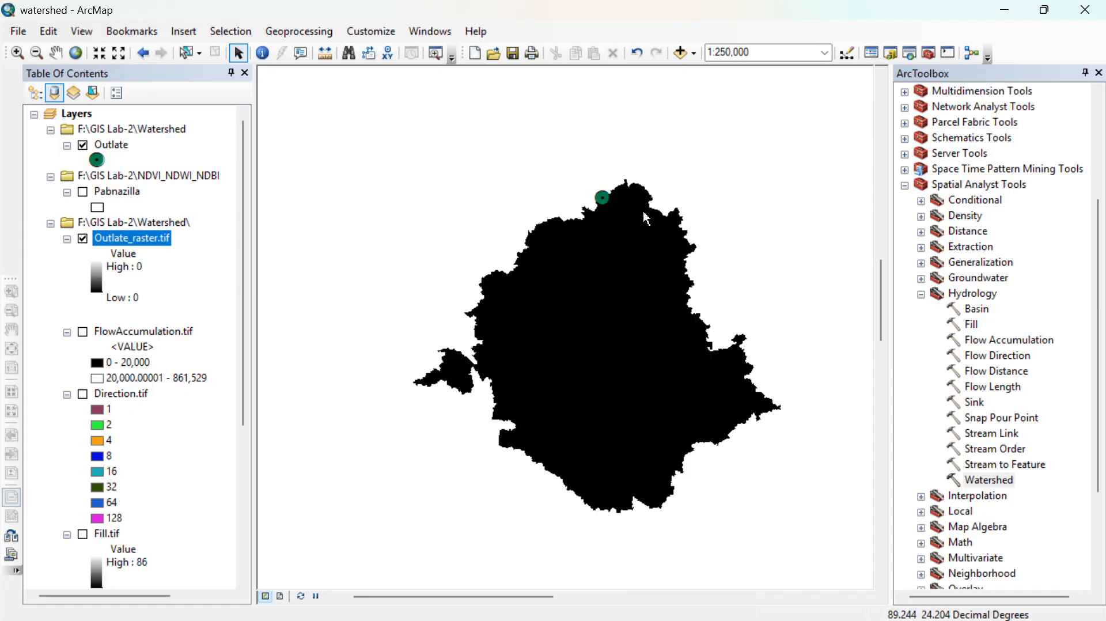
scroll(1075, 221, "up", 4)
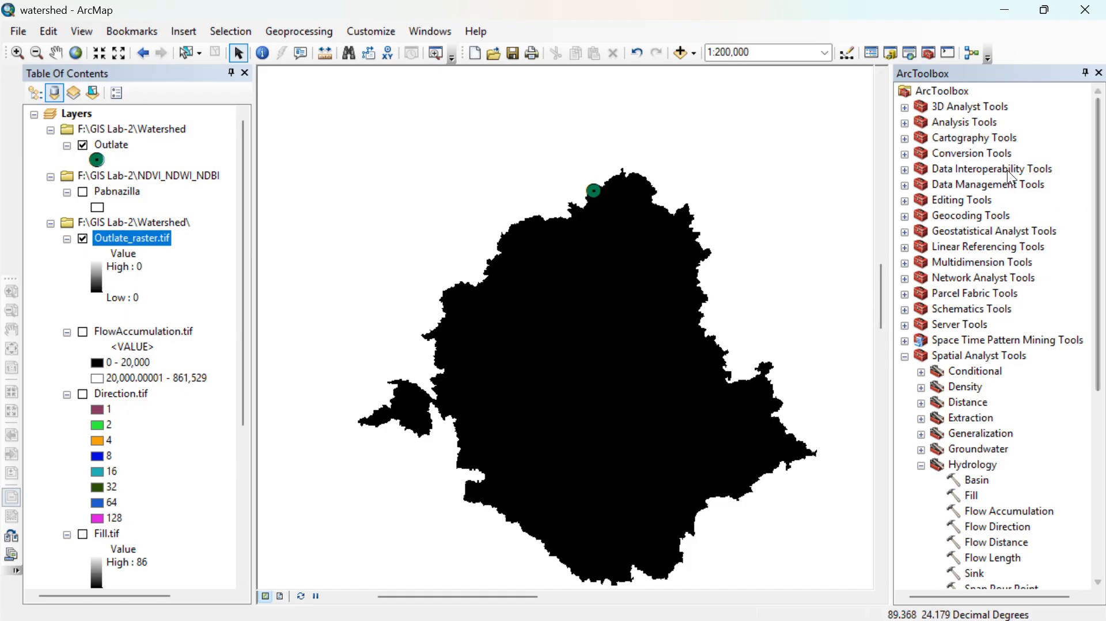
left_click(905, 169)
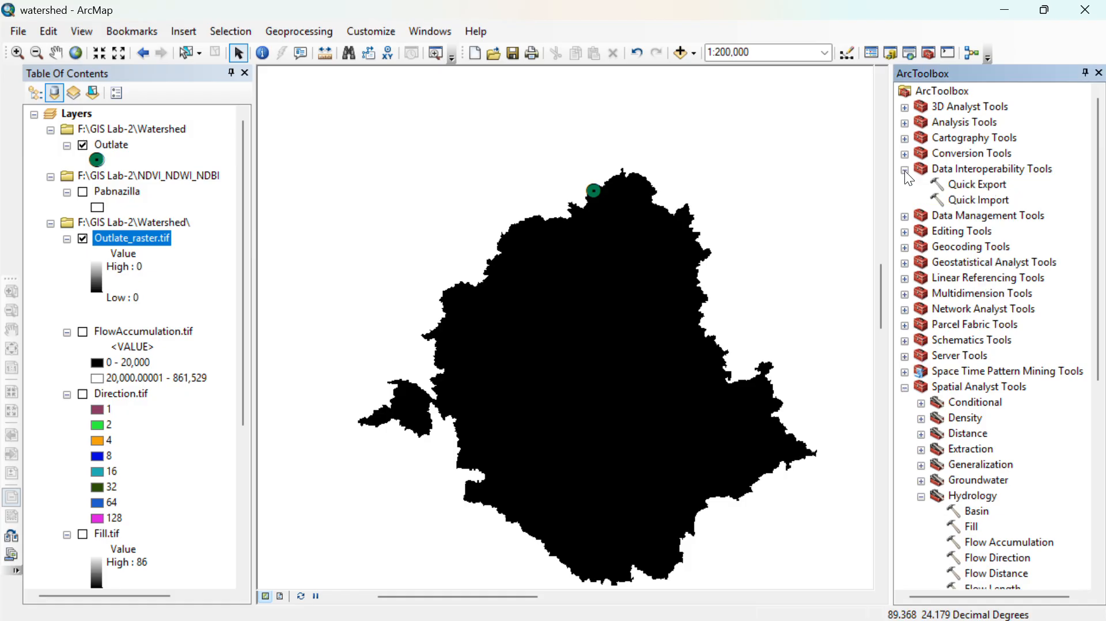
left_click(904, 169)
left_click(904, 154)
left_click(905, 139)
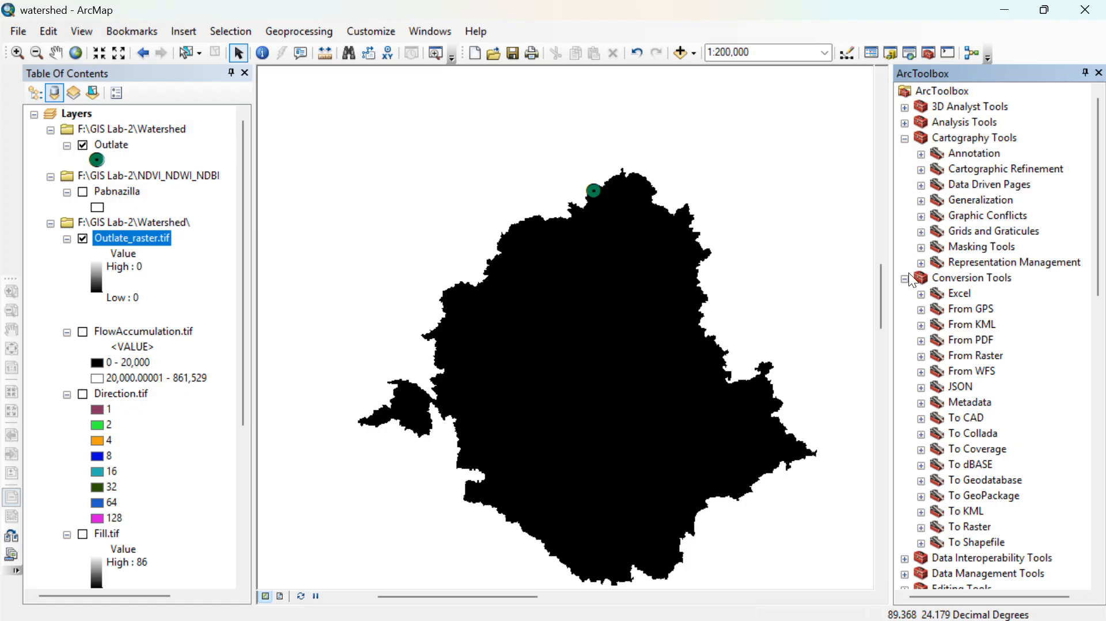
left_click(905, 139)
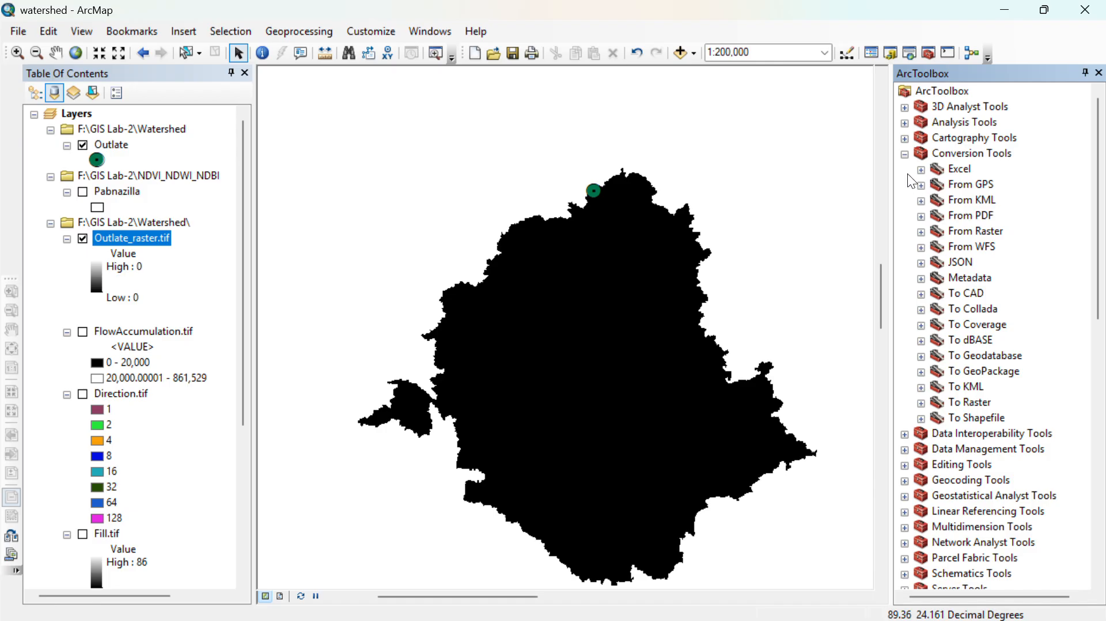
left_click(904, 154)
left_click(904, 154)
left_click(924, 402)
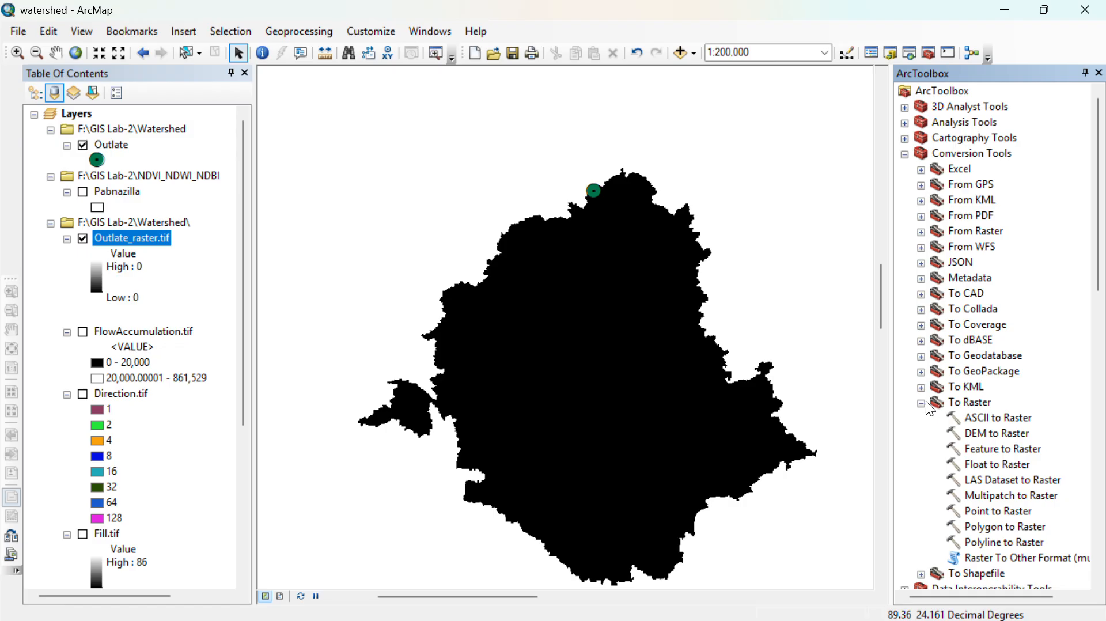
scroll(994, 463, "down", 1)
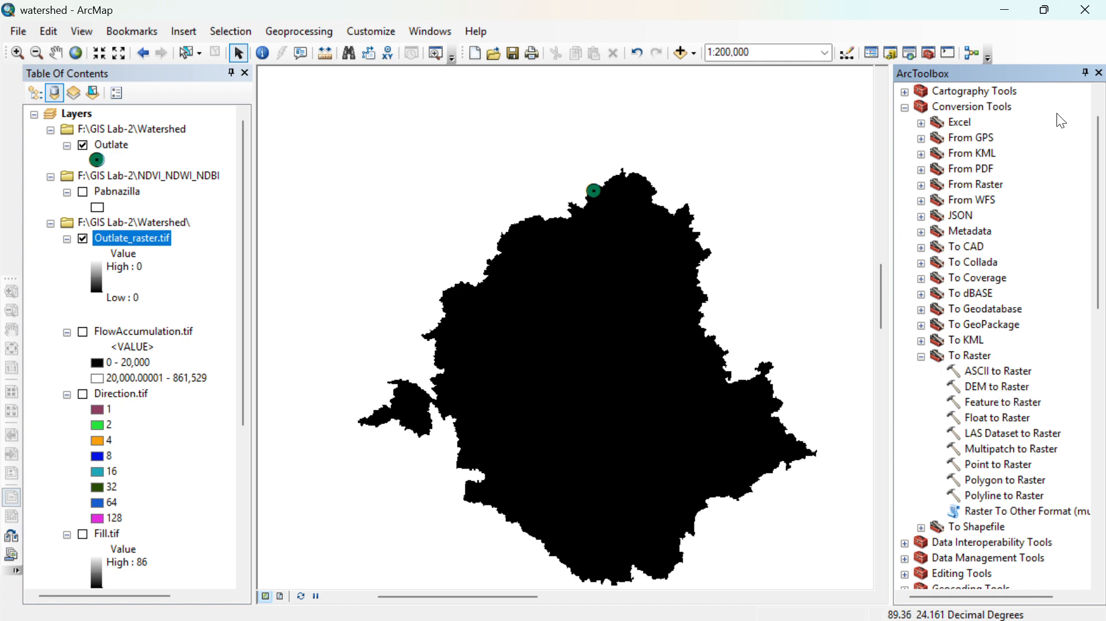
left_click(1099, 73)
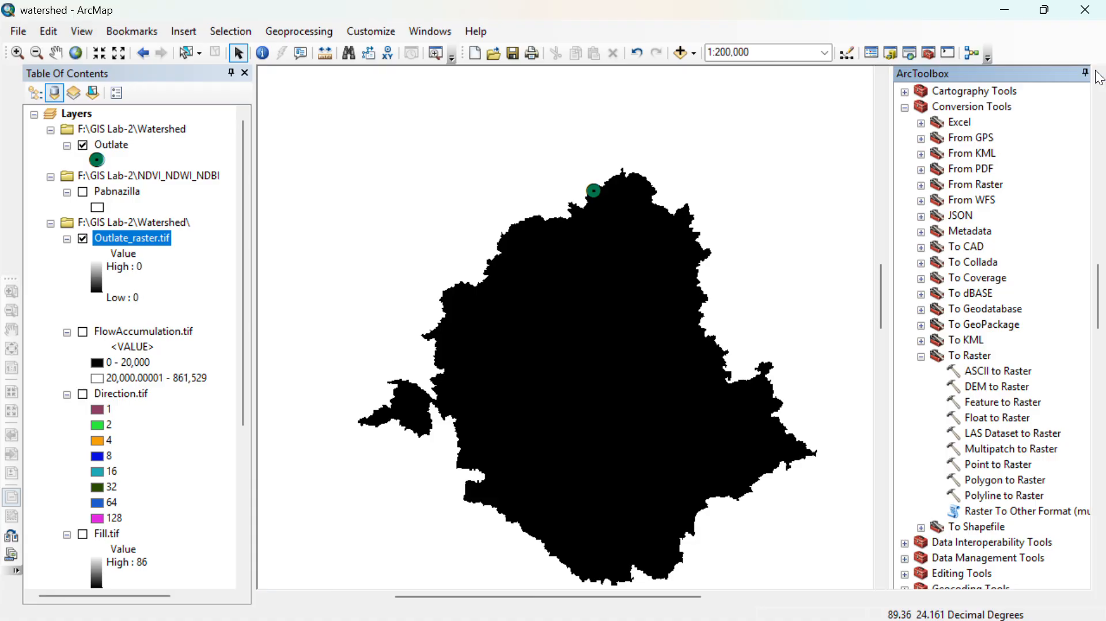
- Search the tools for "raster to polygon" and open the Raster to Polygon (Conversion) tool
left_click(916, 56)
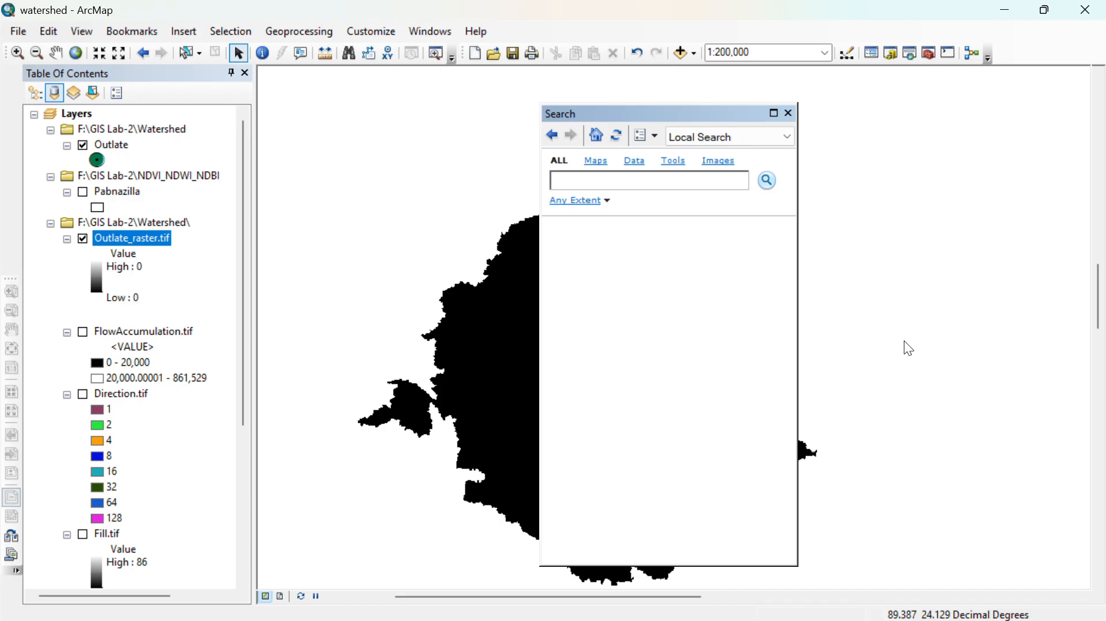
type("raster to polygon")
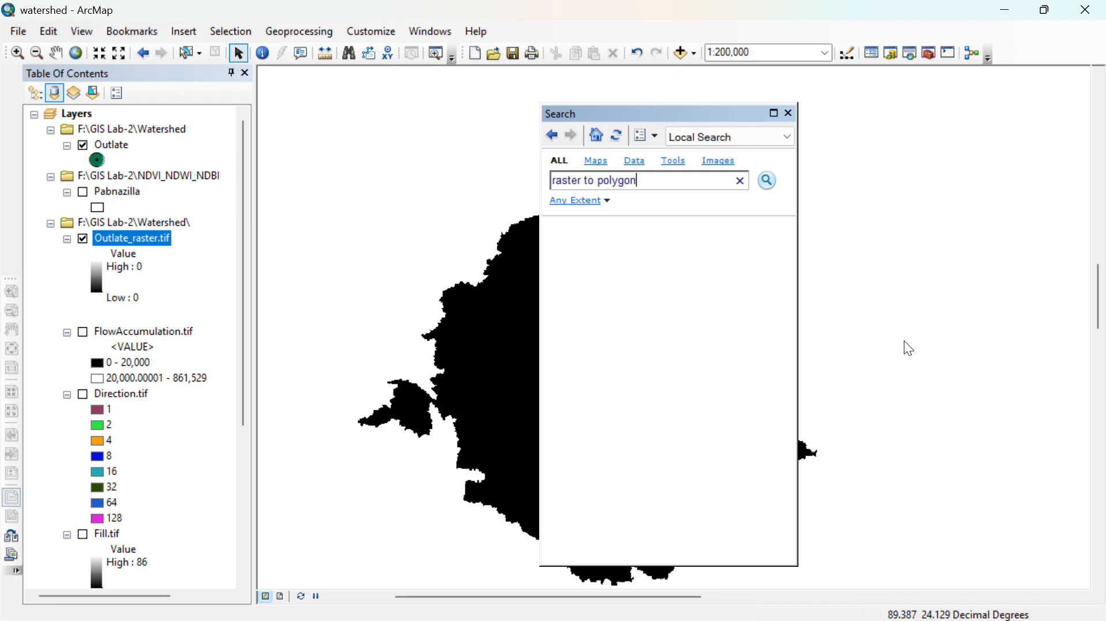
key("Return")
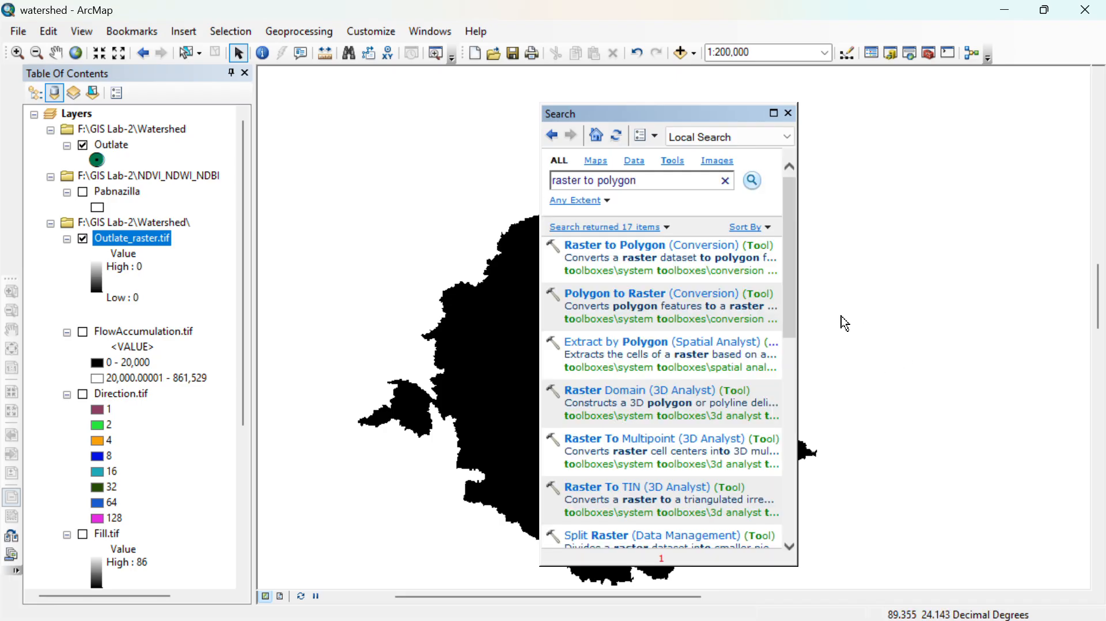
left_click(680, 245)
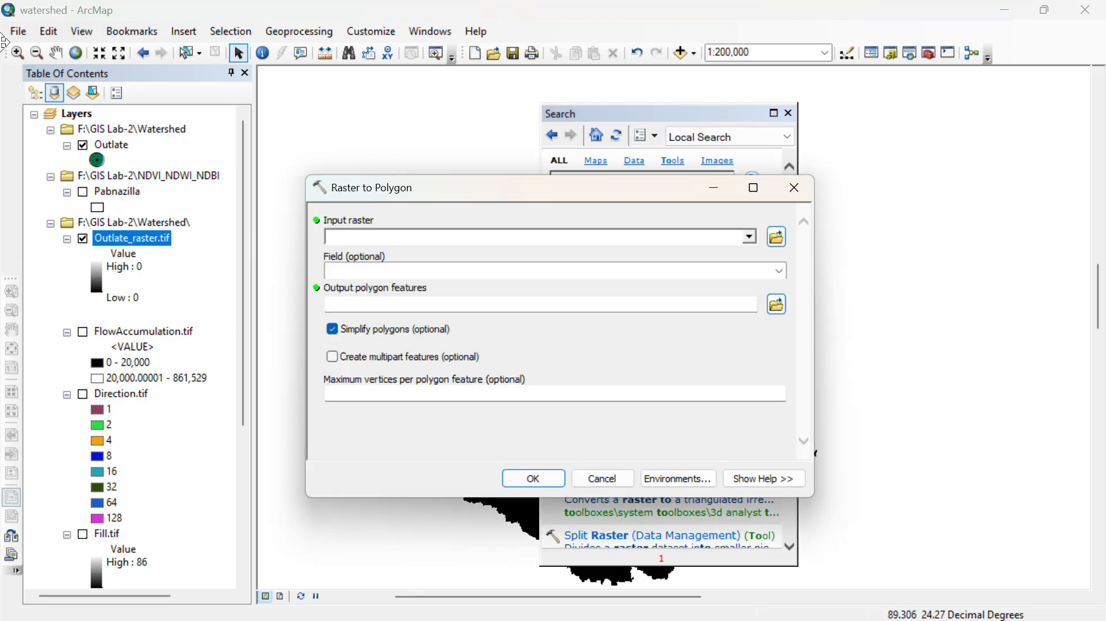
- Set Outlate_raster.tif as the input raster for Raster to Polygon, with Value as the field
left_click(749, 238)
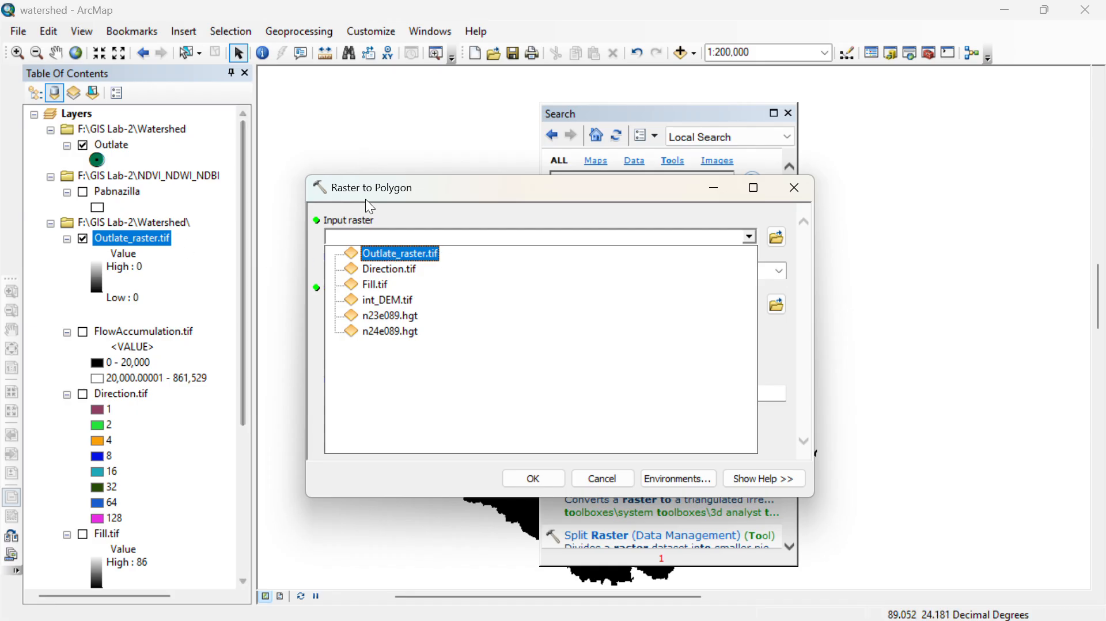
left_click(381, 254)
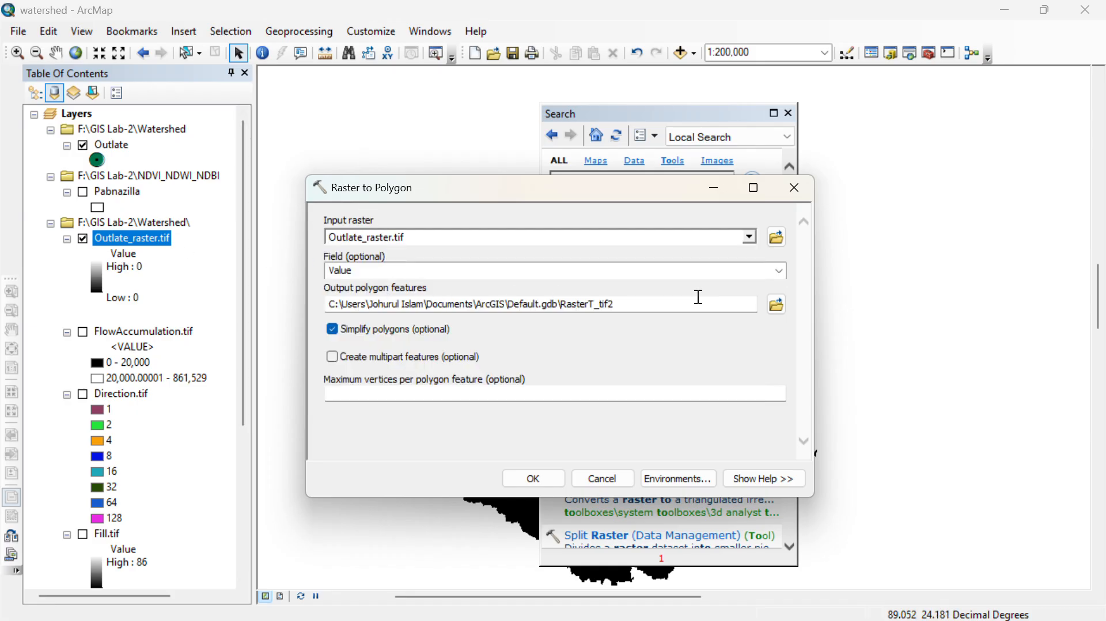
left_click(778, 271)
left_click(775, 270)
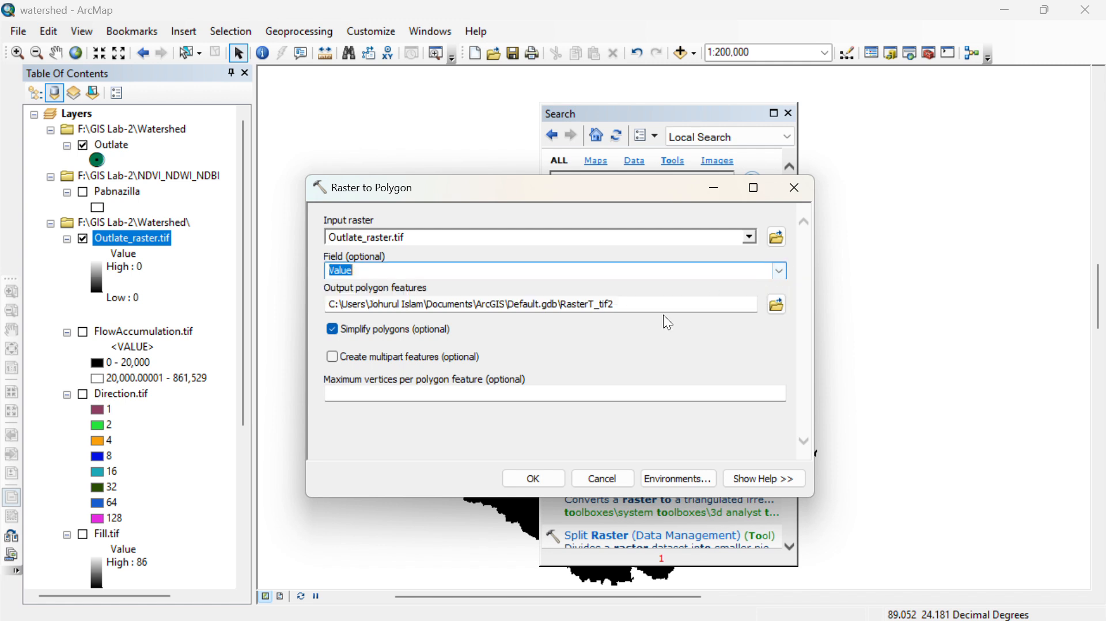
- Name the output polygon features Outlate_area.shp in the Watershed folder, run the conversion with simplified polygons, and close the Search window
left_click(776, 304)
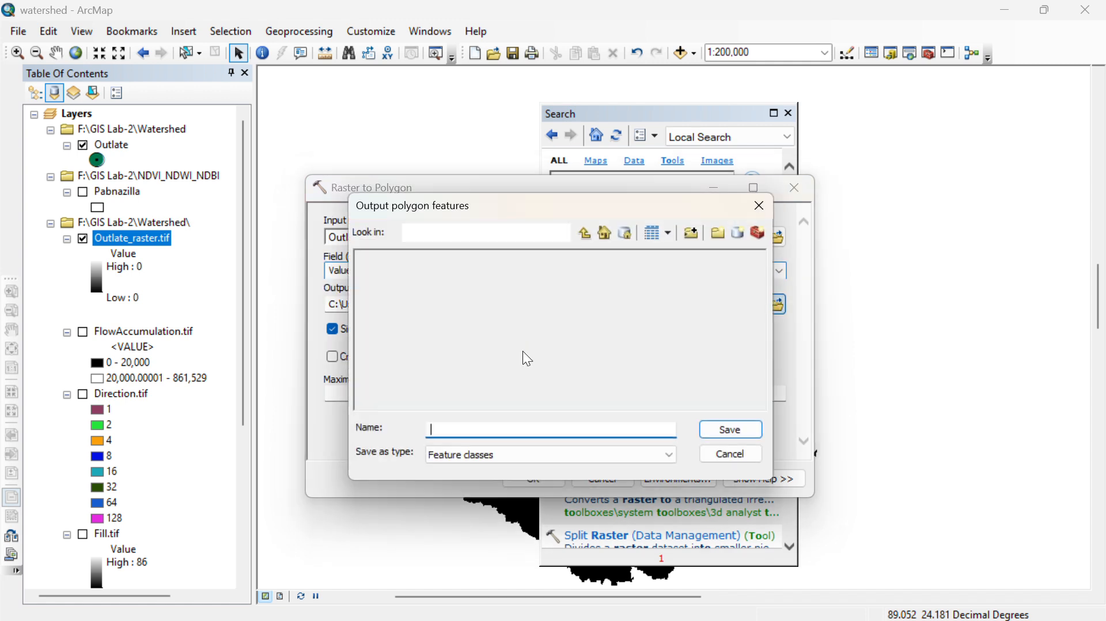
type("Out")
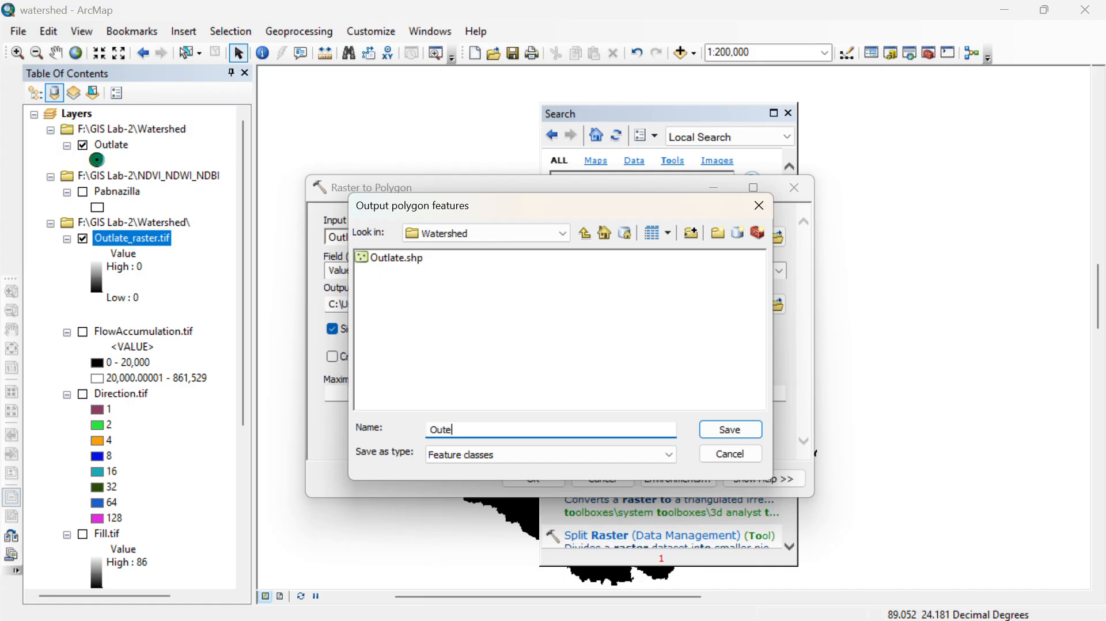
type("e")
key("BackSpace")
type("late_artea")
key("BackSpace")
key("BackSpace")
key("BackSpace")
type("e")
key("Return")
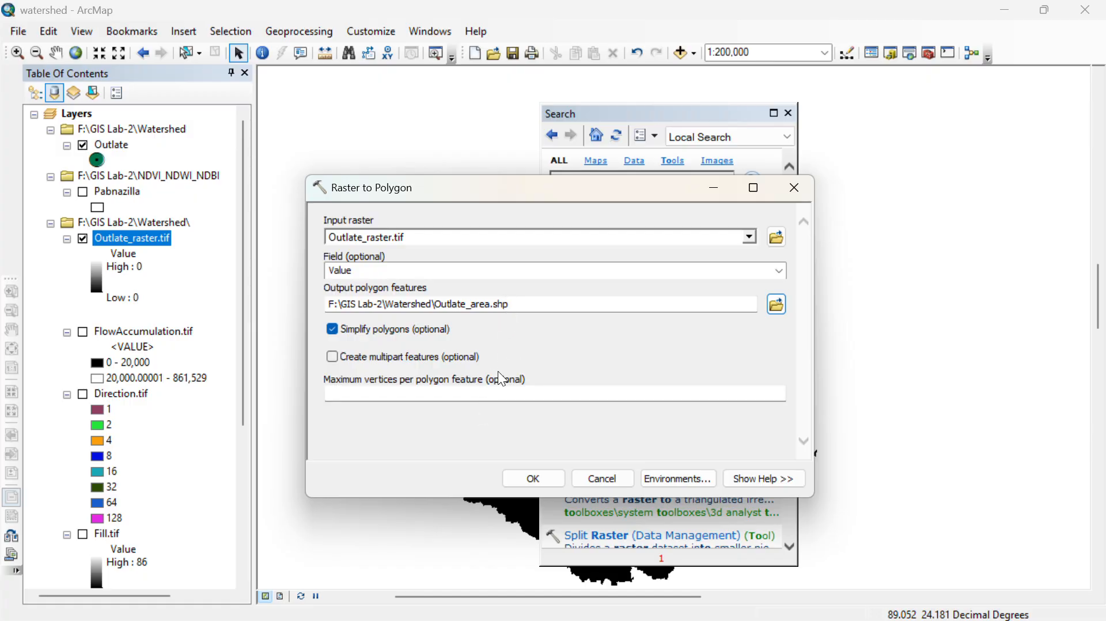
left_click(522, 479)
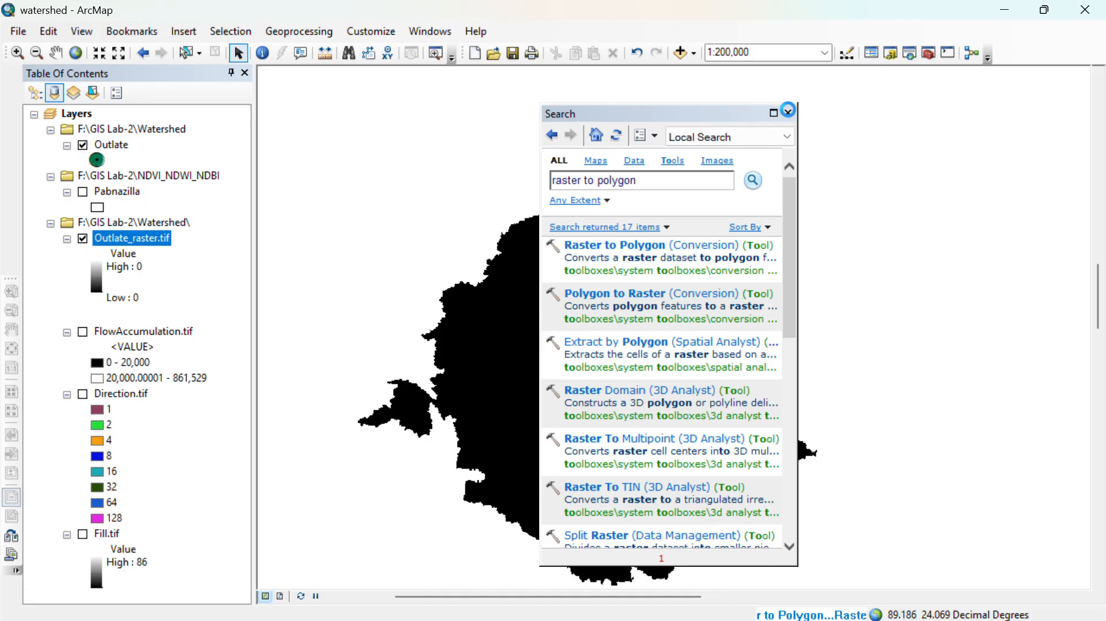
left_click(788, 113)
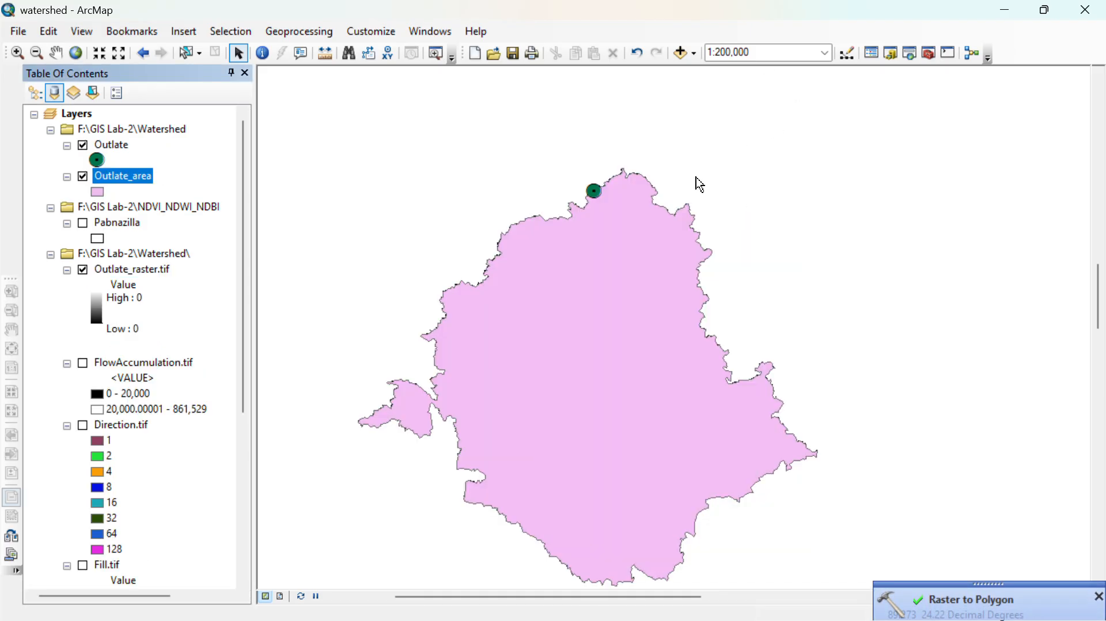
- Hide the Outlate_raster.tif layer and give the Outlate_area polygon the Hollow symbol
left_click(84, 271)
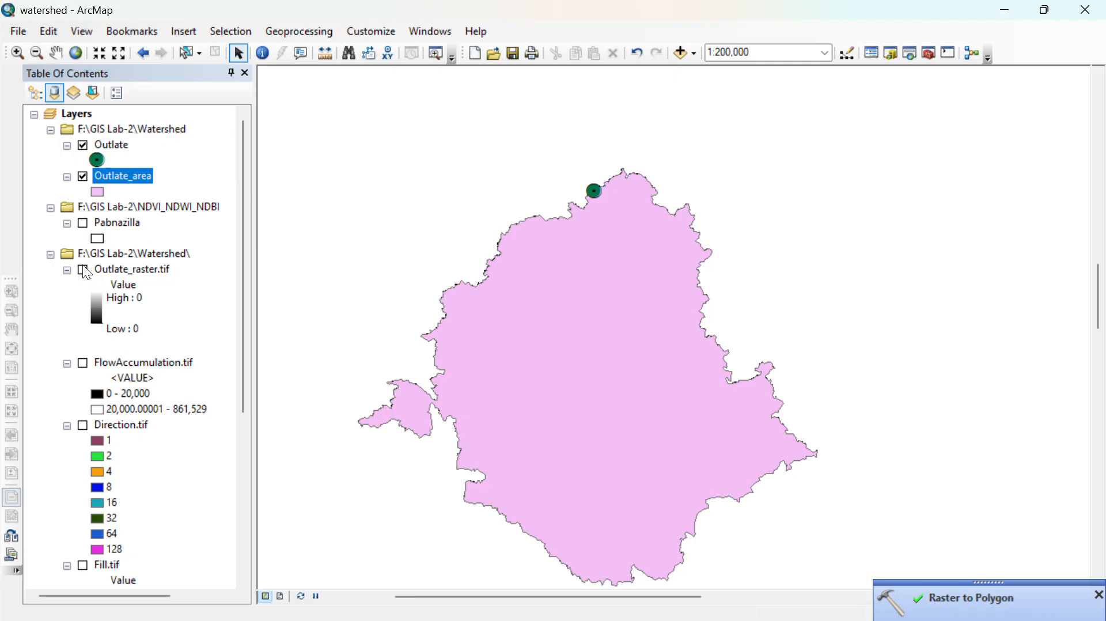
left_click(92, 192)
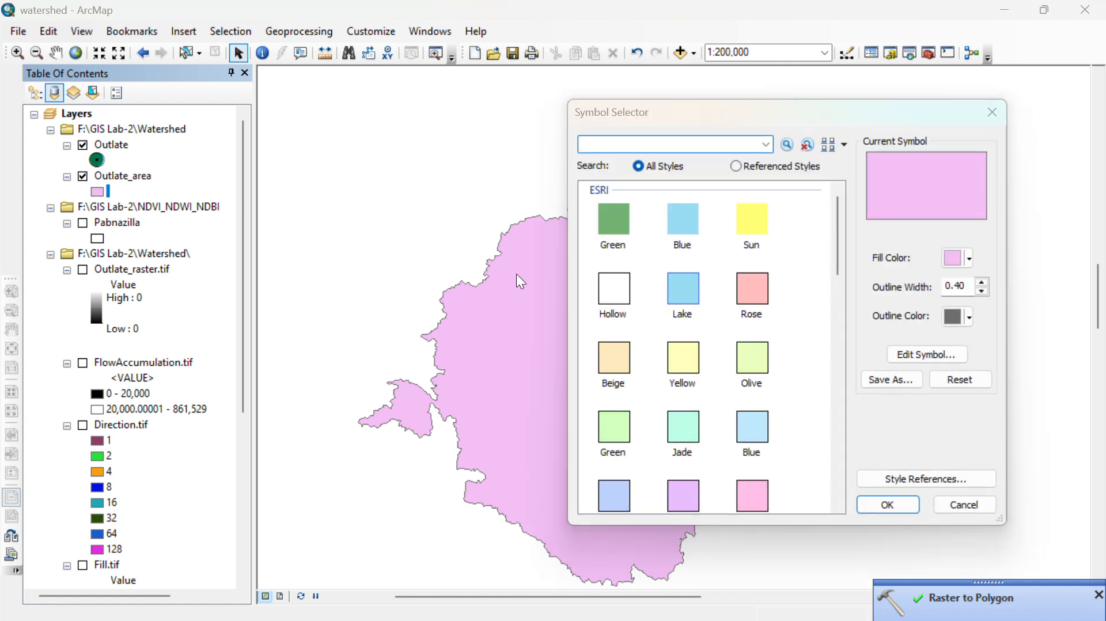
left_click(605, 288)
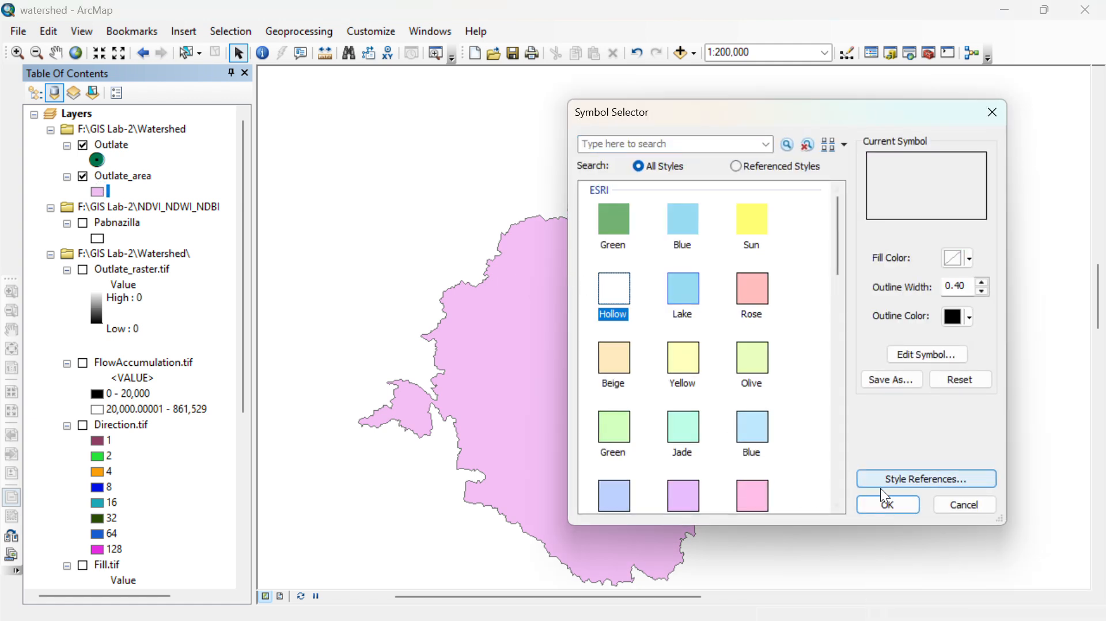
left_click(890, 502)
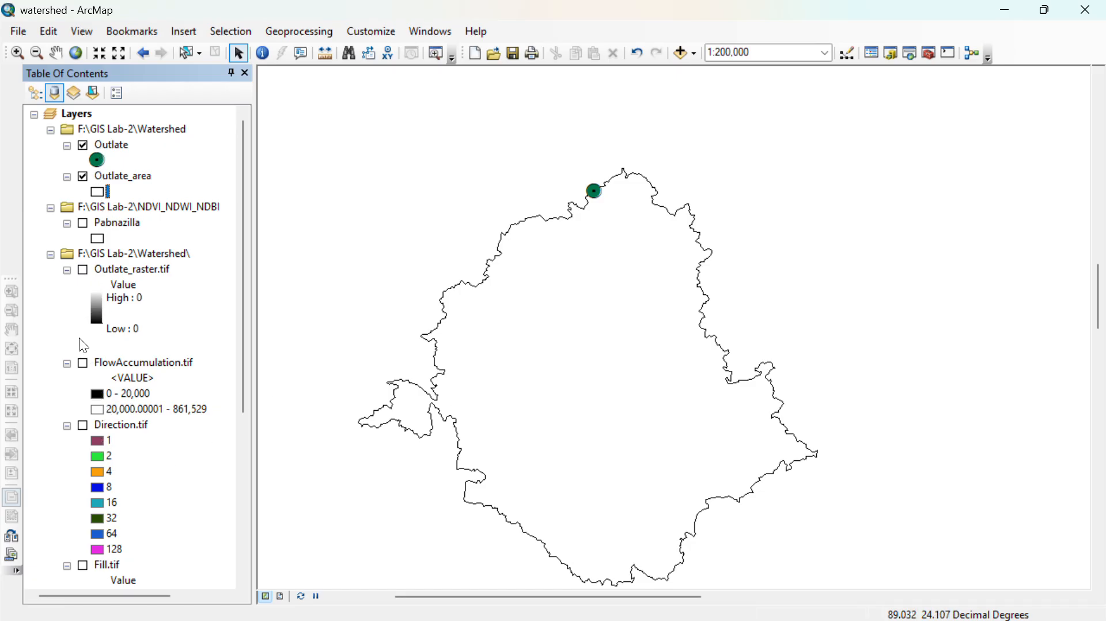
- Turn on the FlowAccumulation.tif layer to show the stream network with the watershed outline
left_click(83, 363)
scroll(607, 372, "down", 1)
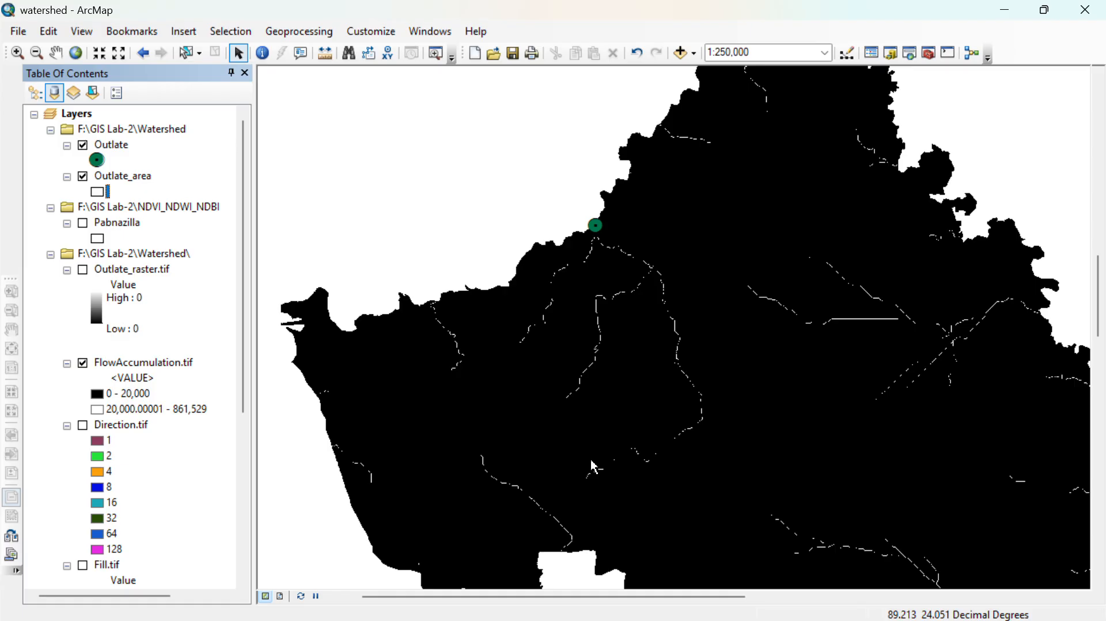
- Open ArcToolbox and bring up the Hydrology tools of the Spatial Analyst toolset
scroll(594, 466, "down", 1)
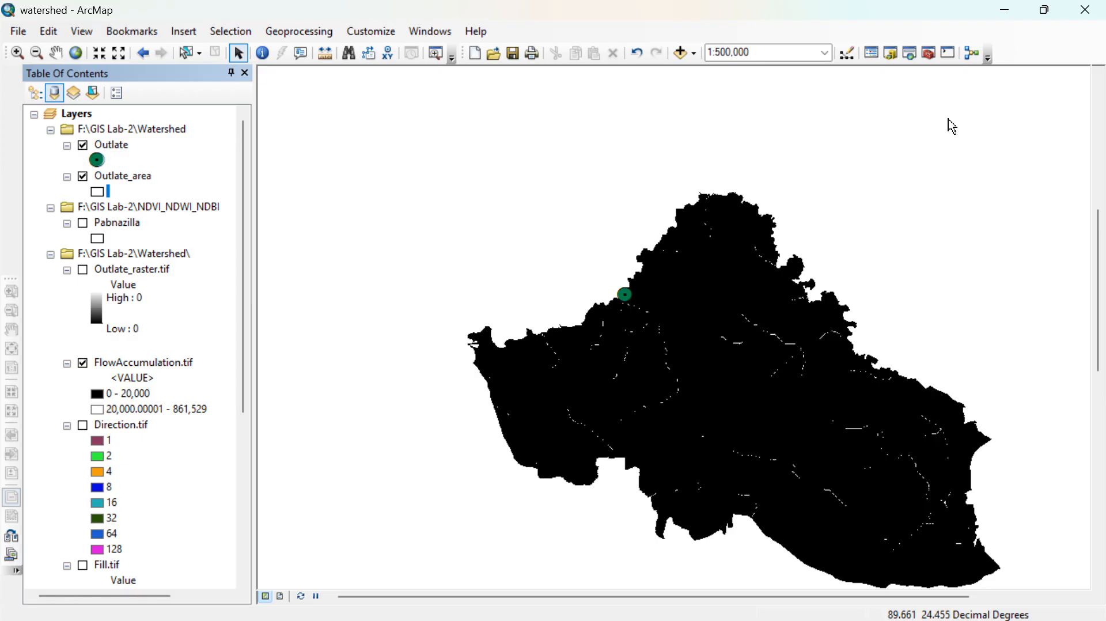
left_click(928, 53)
left_click(921, 356)
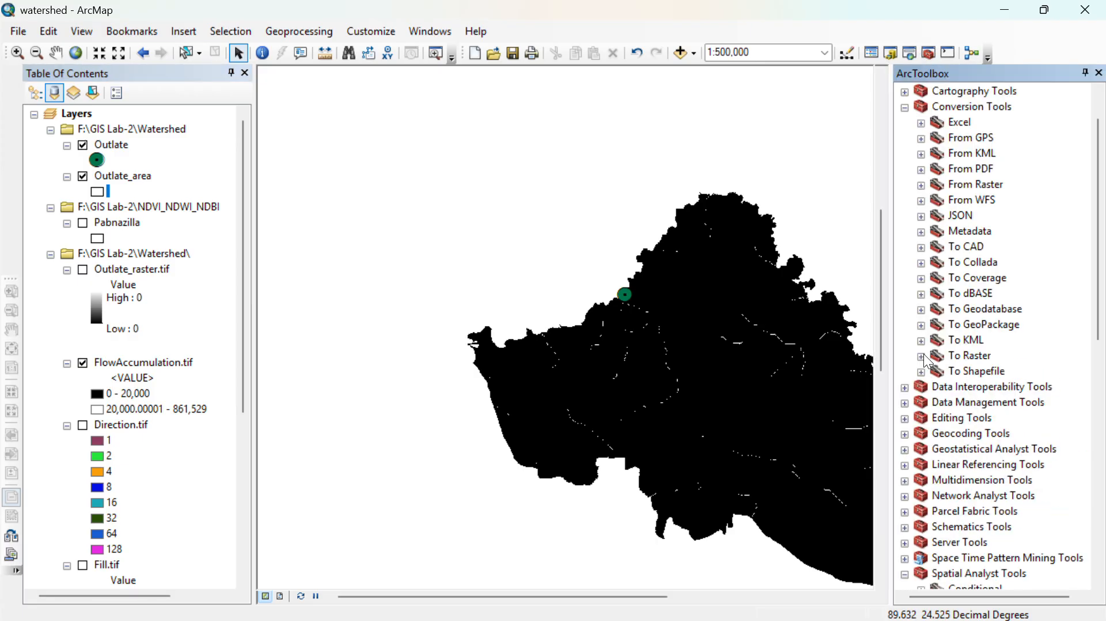
scroll(929, 378, "down", 4)
scroll(934, 437, "down", 4)
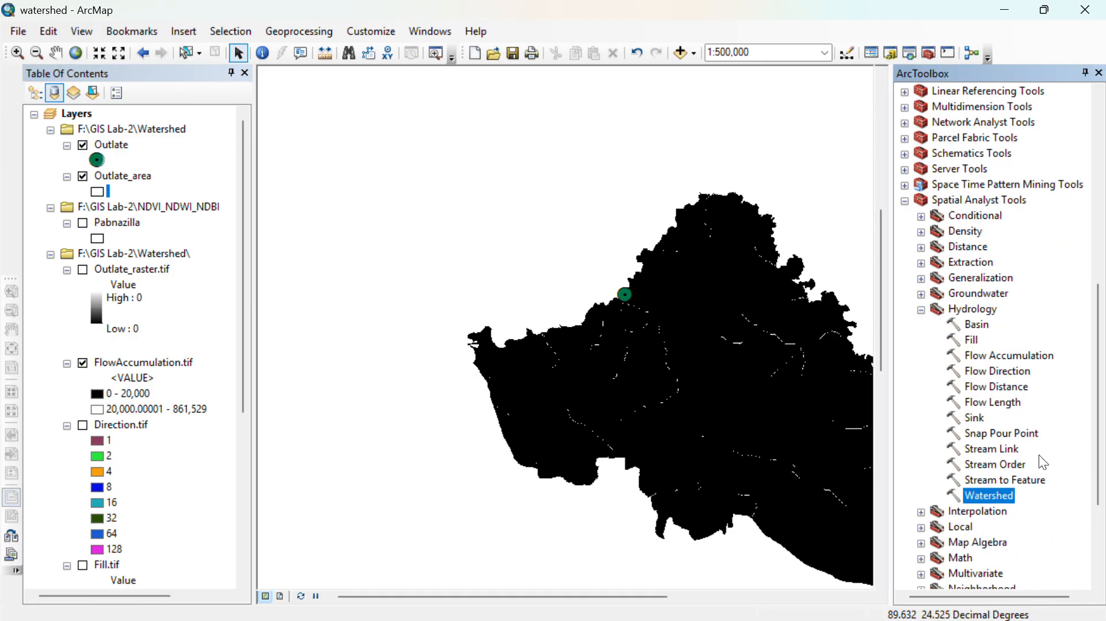
double_click(988, 465)
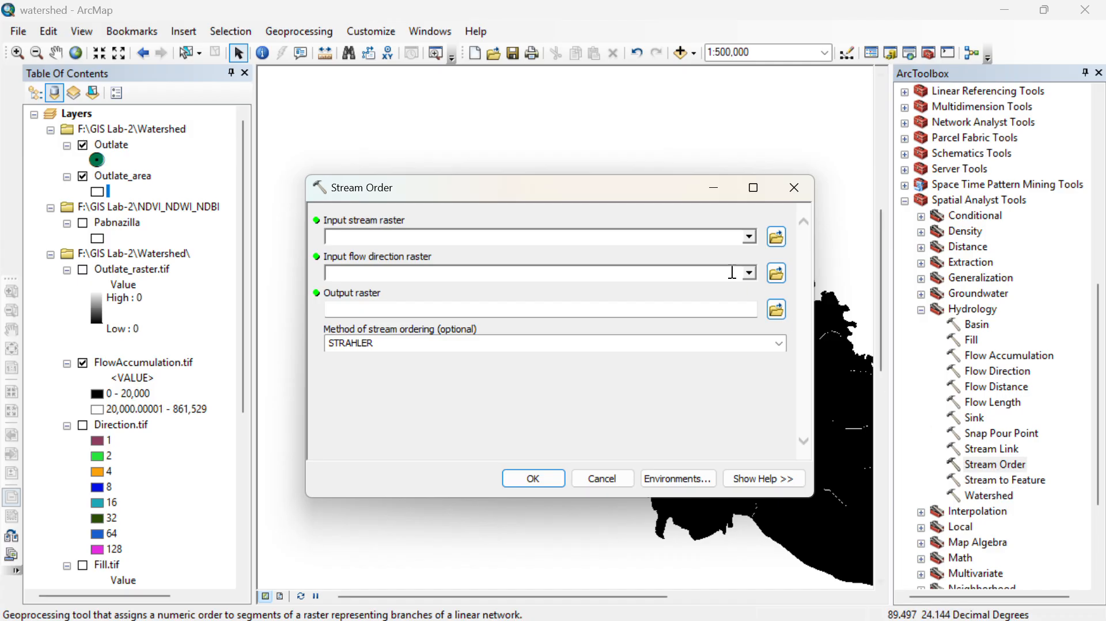
left_click(469, 8)
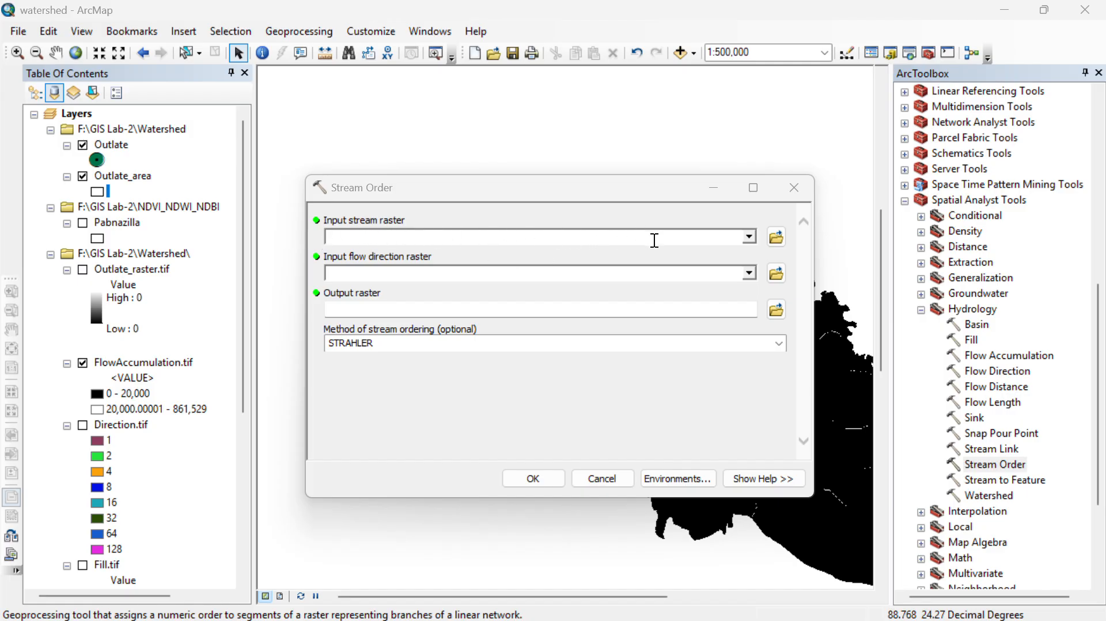
left_click(750, 238)
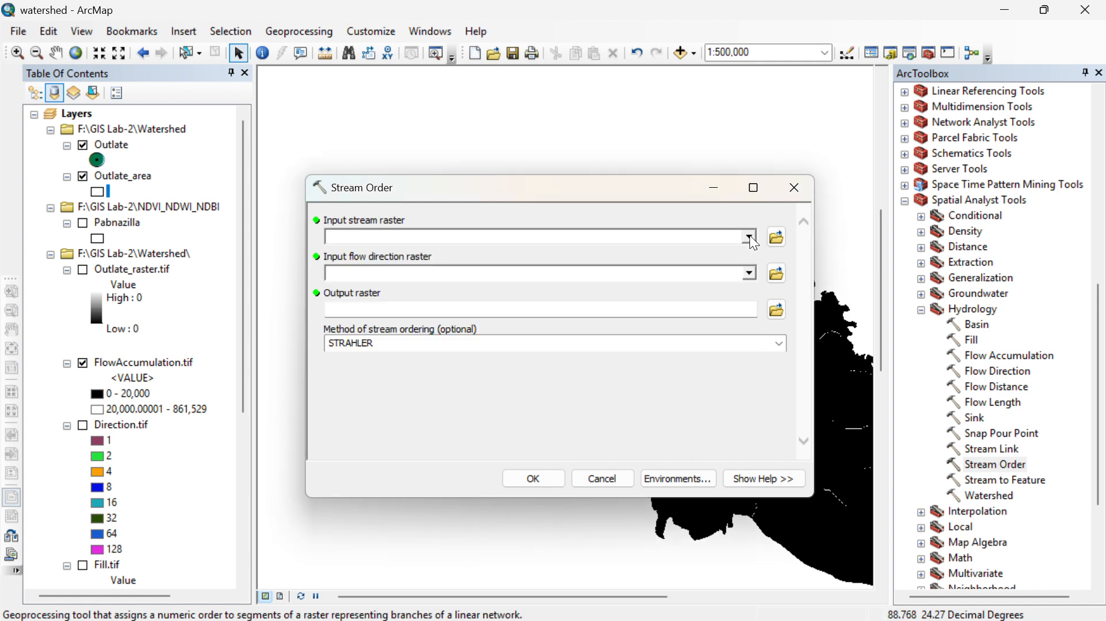
left_click(749, 238)
left_click(749, 238)
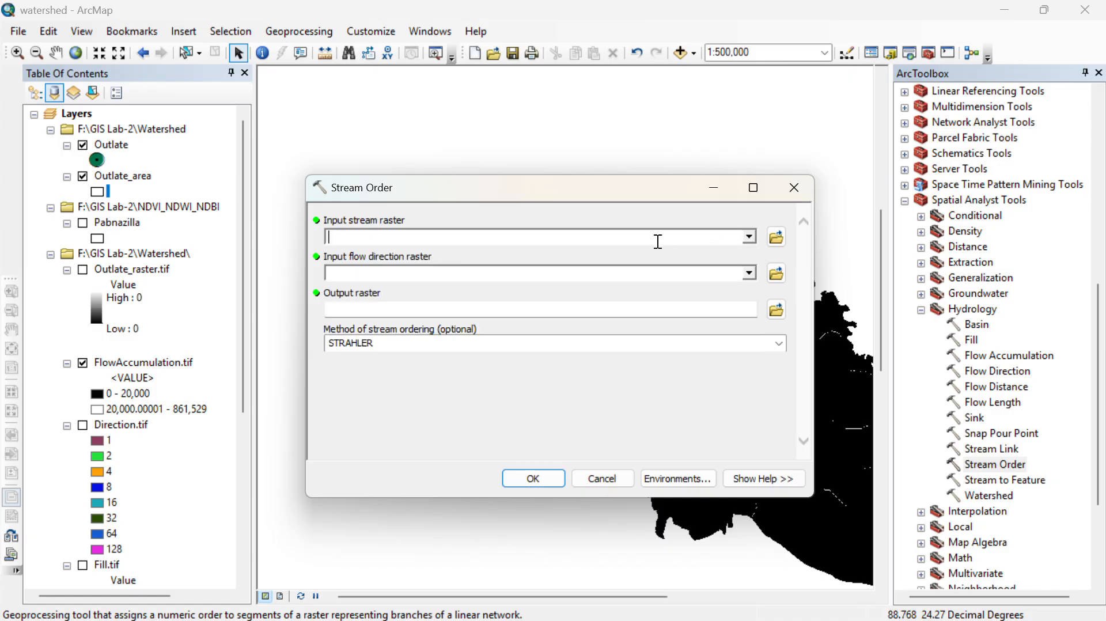
left_click(461, 23)
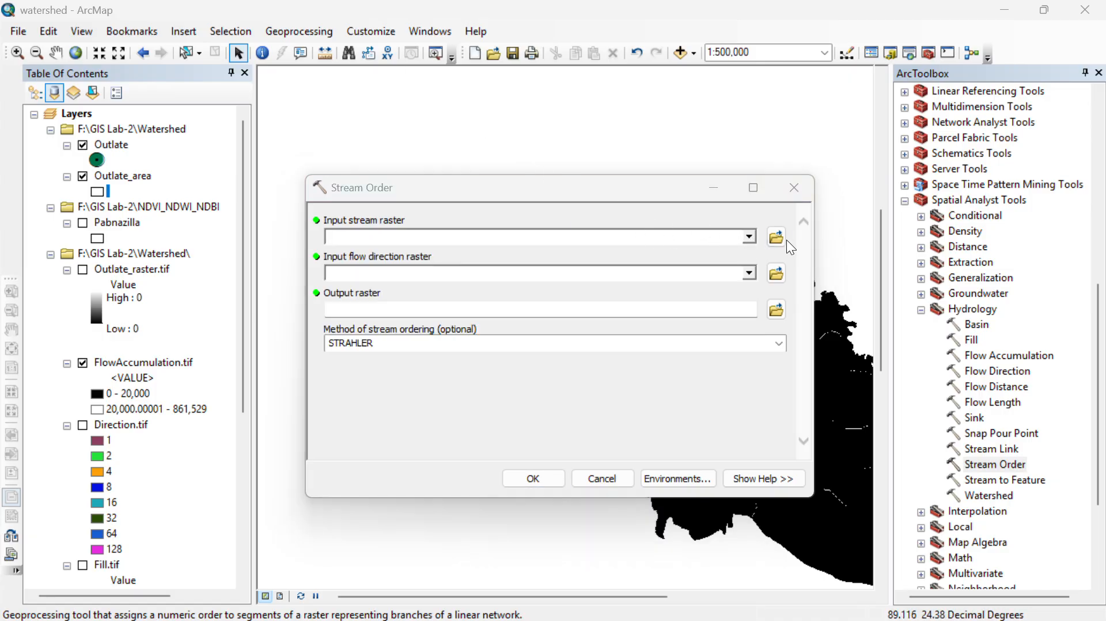
left_click(746, 241)
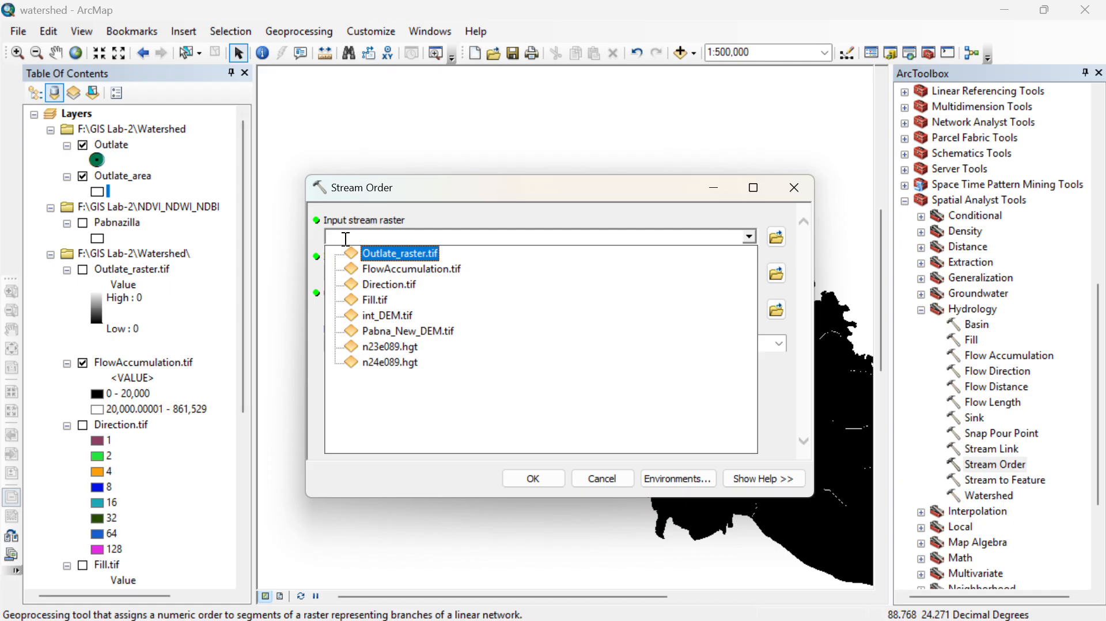
key("Down")
key("Down")
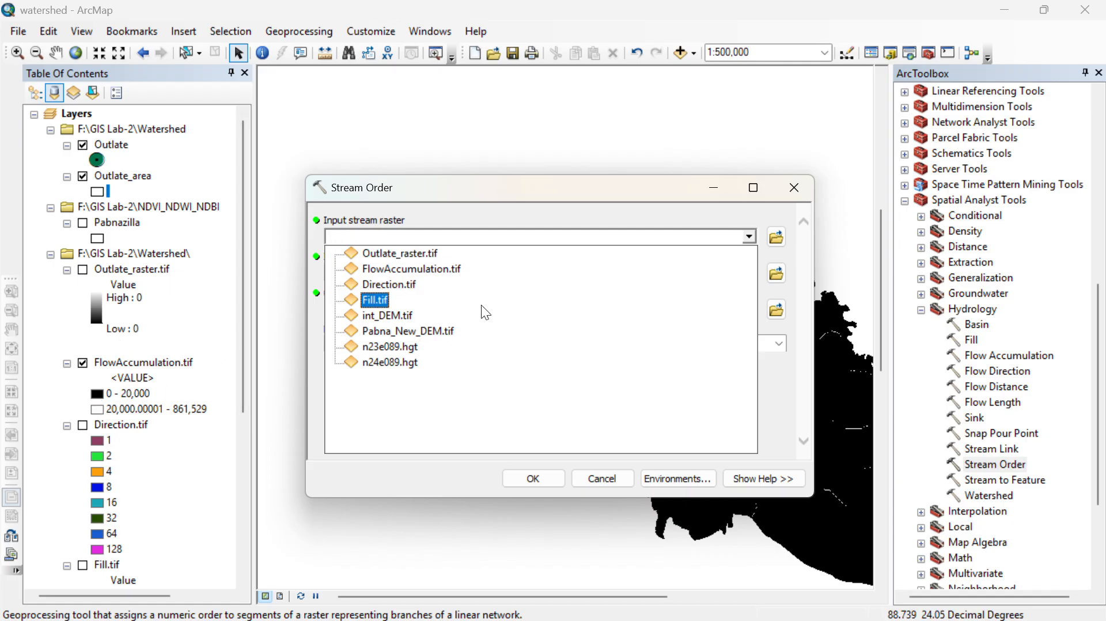
left_click(785, 196)
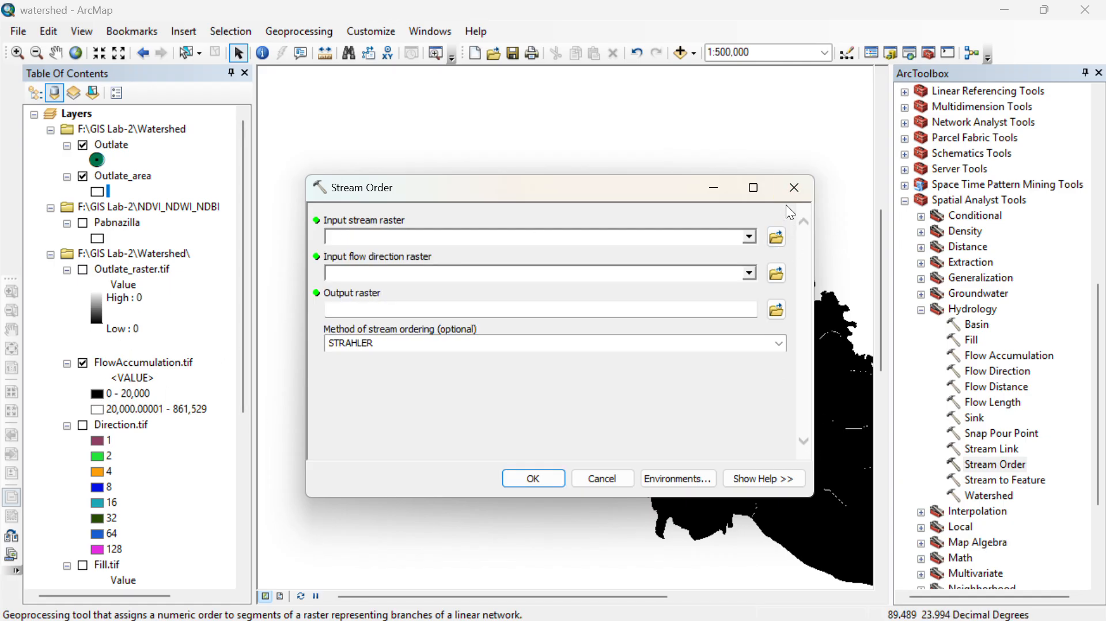
left_click(790, 190)
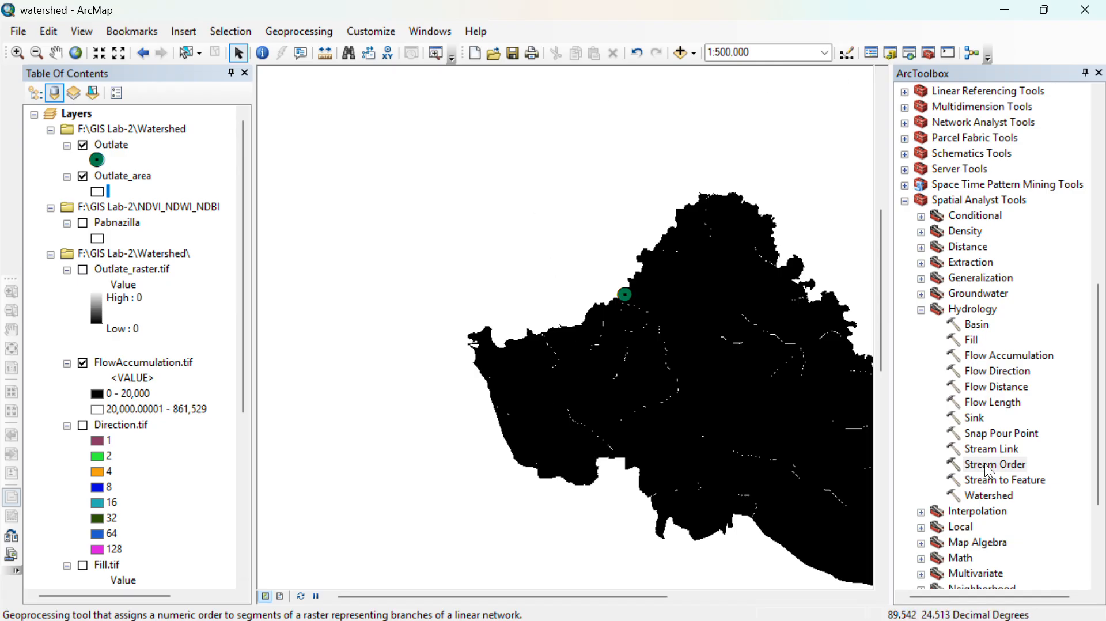
- Start the Stream Order tool with FlowAccumulation.tif as the input stream raster and Direction.tif as the input flow direction raster
double_click(982, 467)
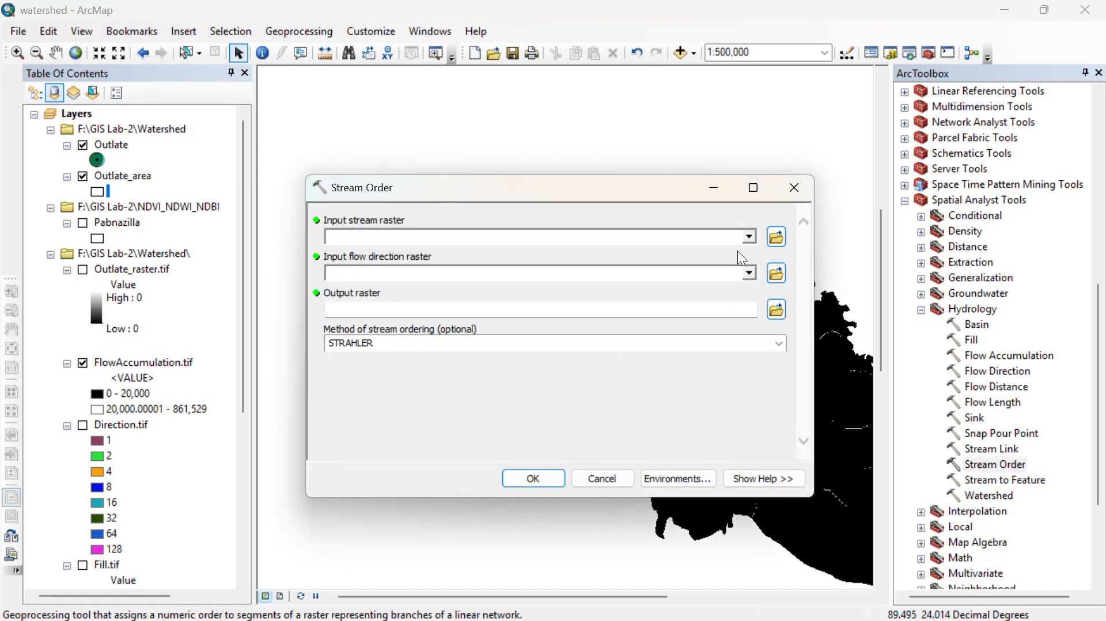
left_click(749, 236)
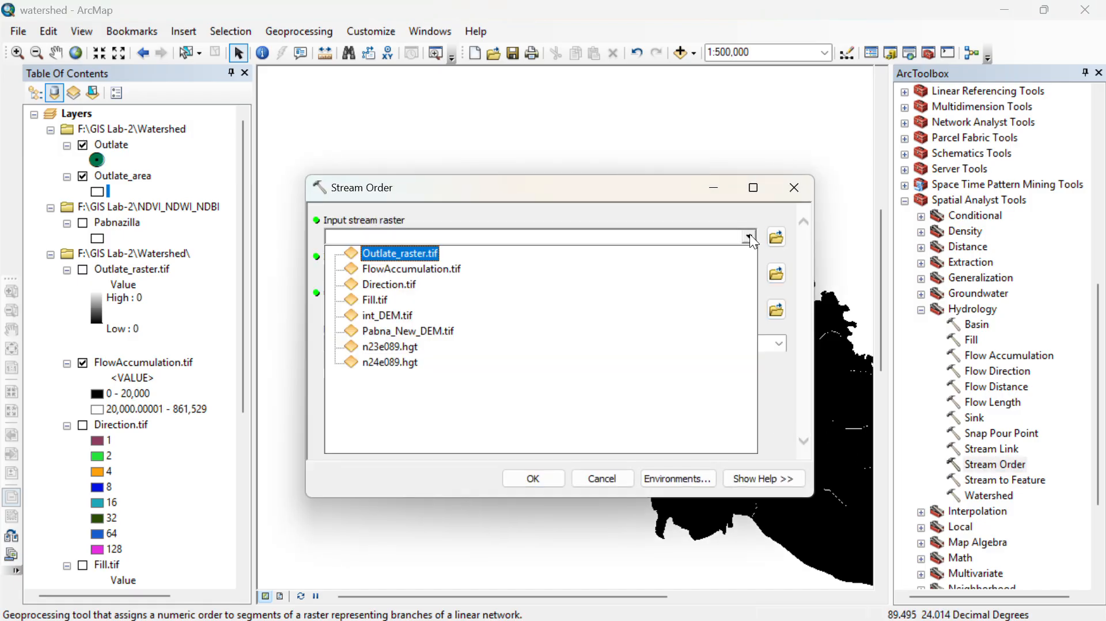
left_click(388, 269)
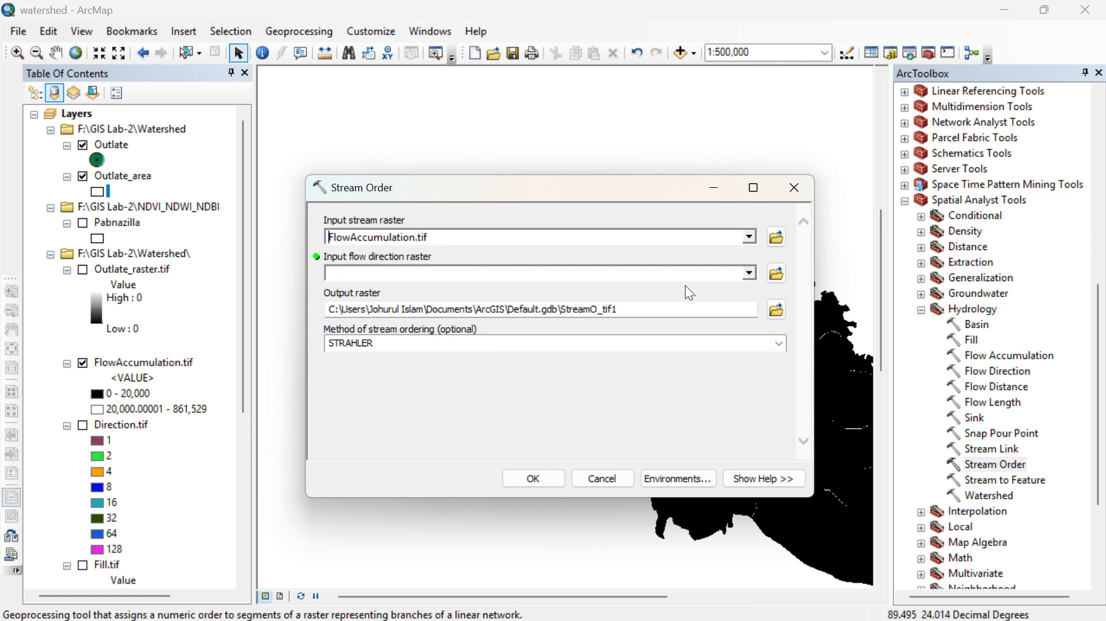
left_click(744, 277)
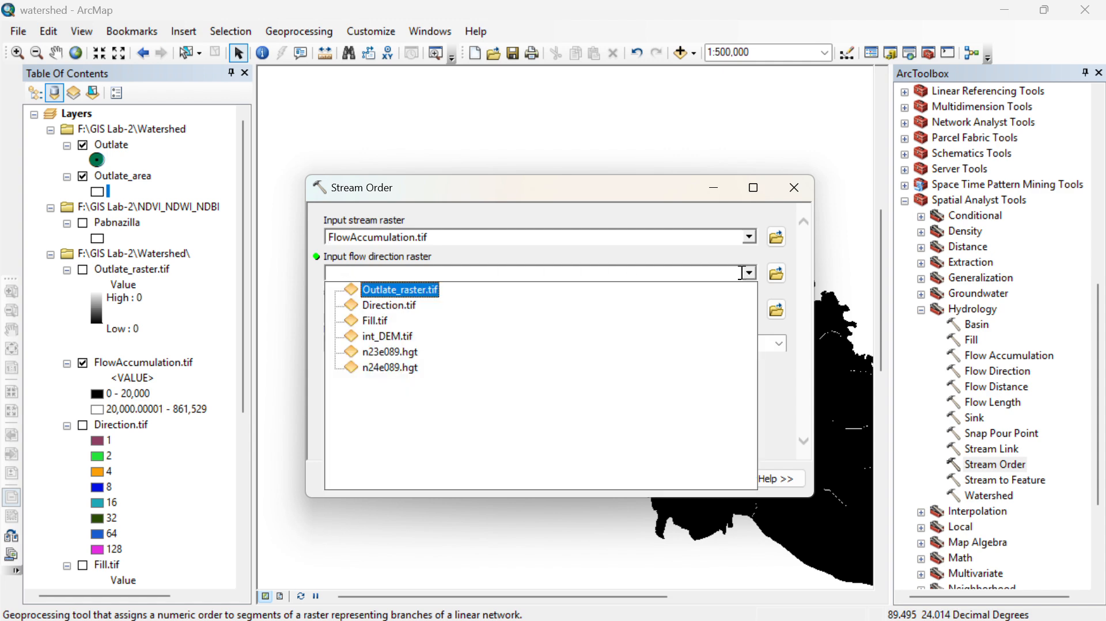
left_click(385, 306)
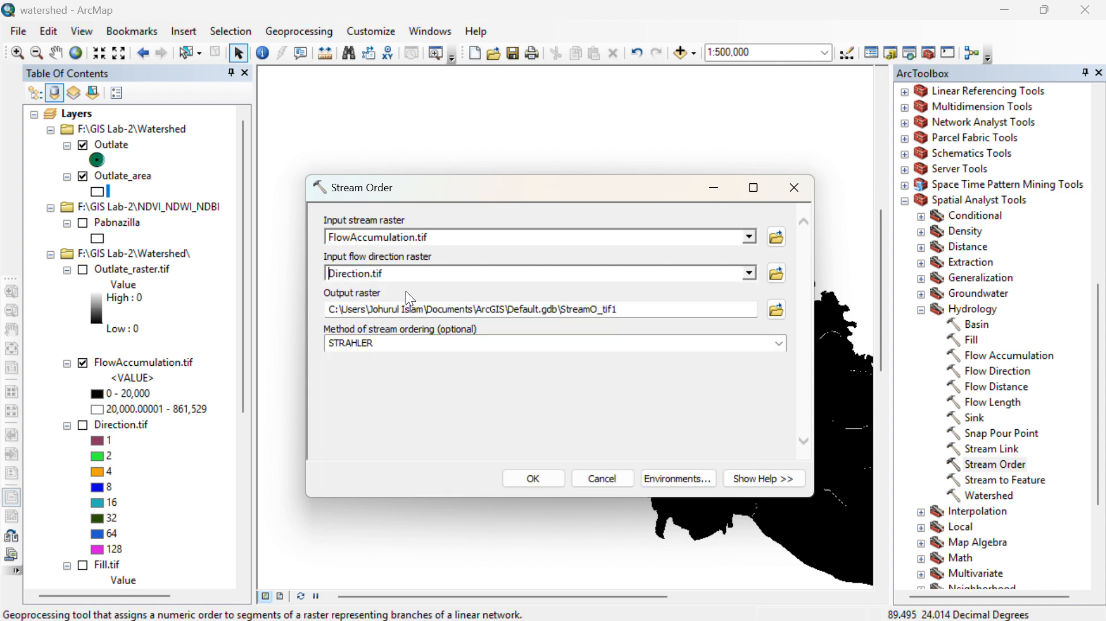
- Name the output raster Stream_order.tif in the Watershed folder and run Stream Order with the STRAHLER method
left_click(776, 310)
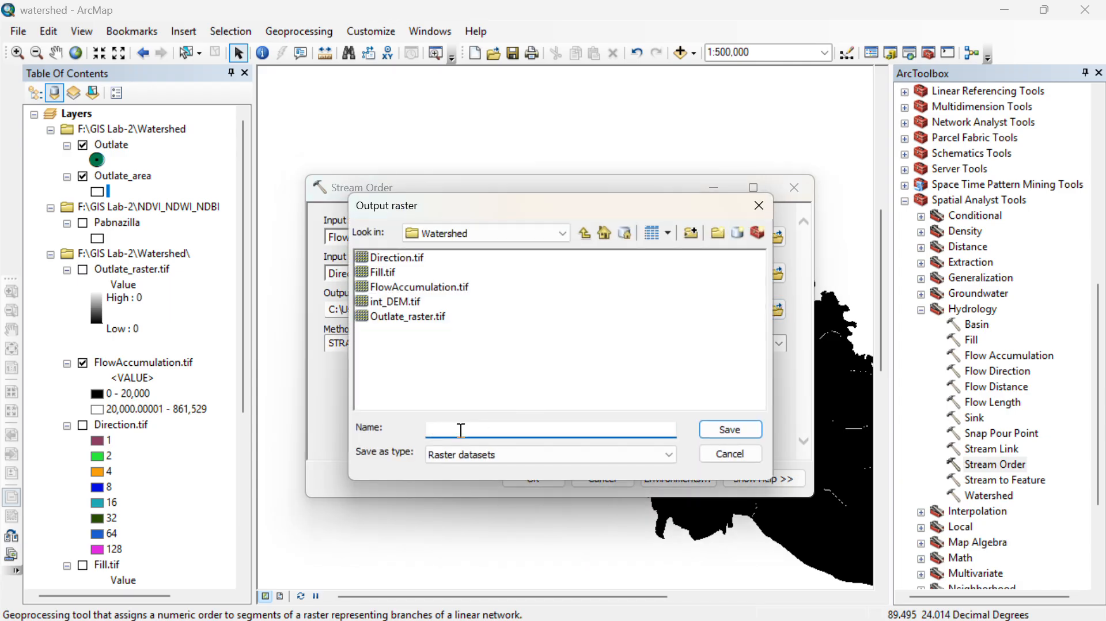
type("Str")
key("BackSpace")
key("BackSpace")
type("StreamORd")
key("BackSpace")
key("BackSpace")
key("BackSpace")
type("_order")
type(".tid")
type("f")
key("BackSpace")
key("BackSpace")
type("f")
left_click(744, 437)
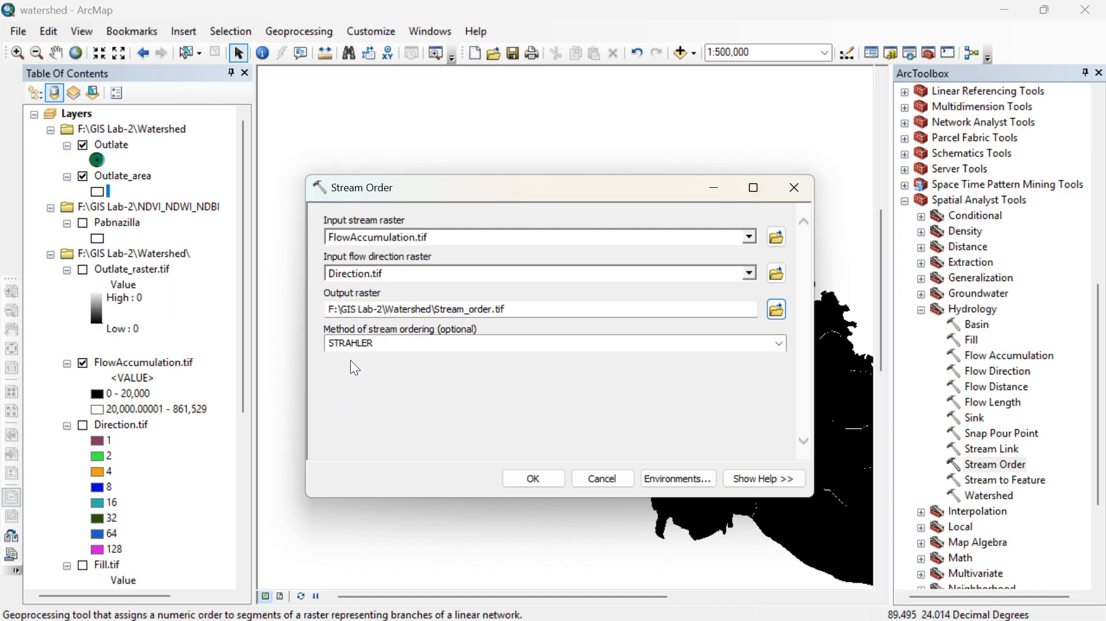
left_click(519, 472)
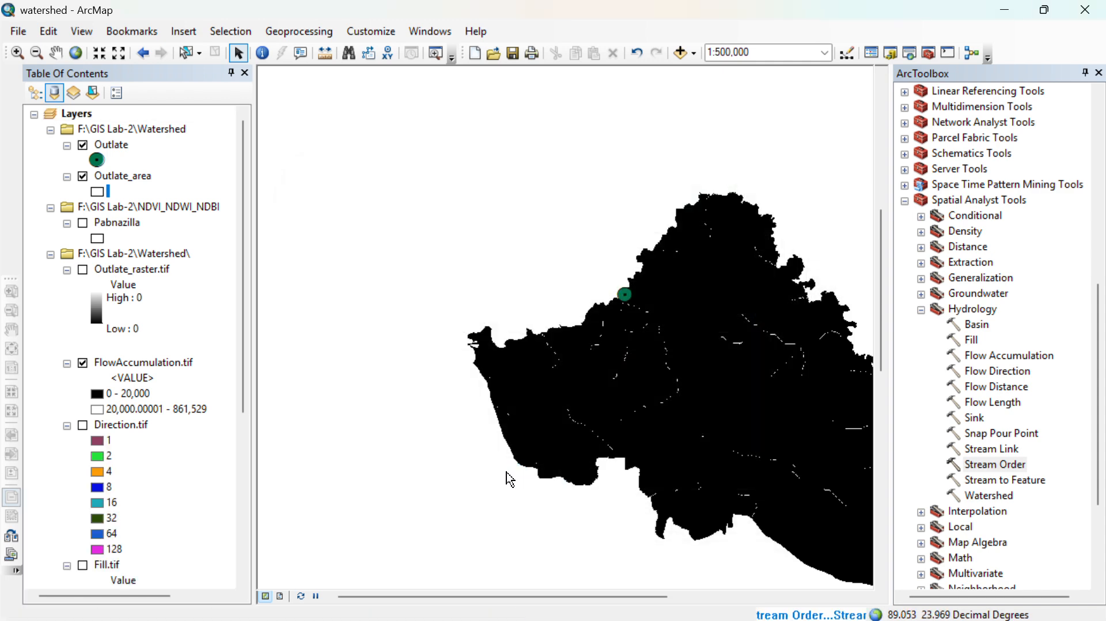
left_click_drag(689, 413, 563, 384)
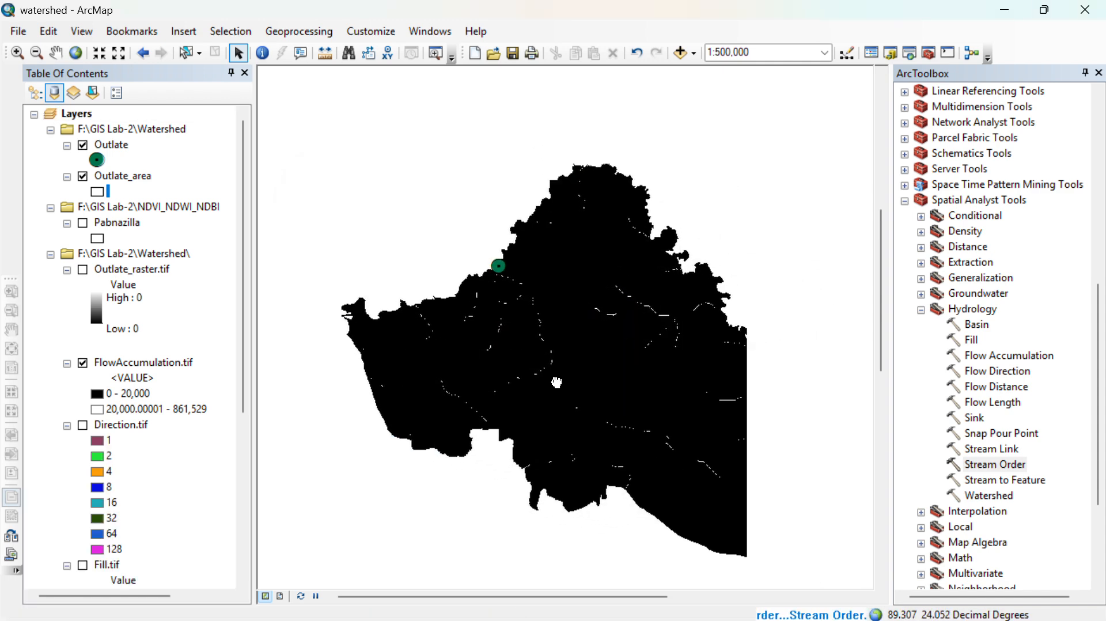
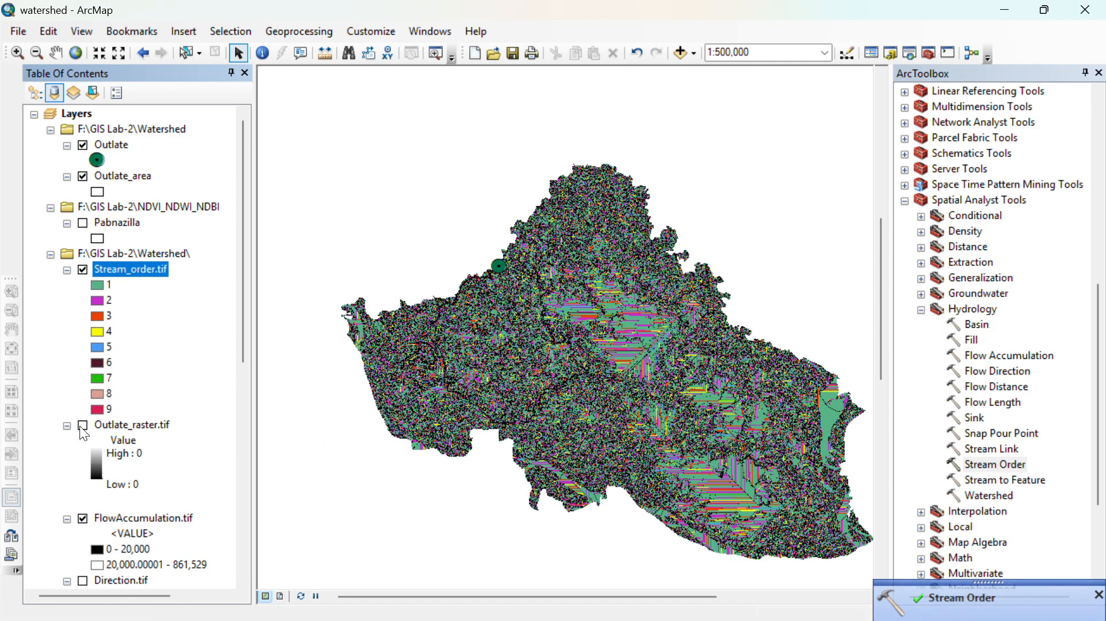
- Turn off the FlowAccumulation.tif layer and examine the Stream_order.tif classes around the Outlate point
left_click(82, 518)
scroll(502, 281, "up", 5)
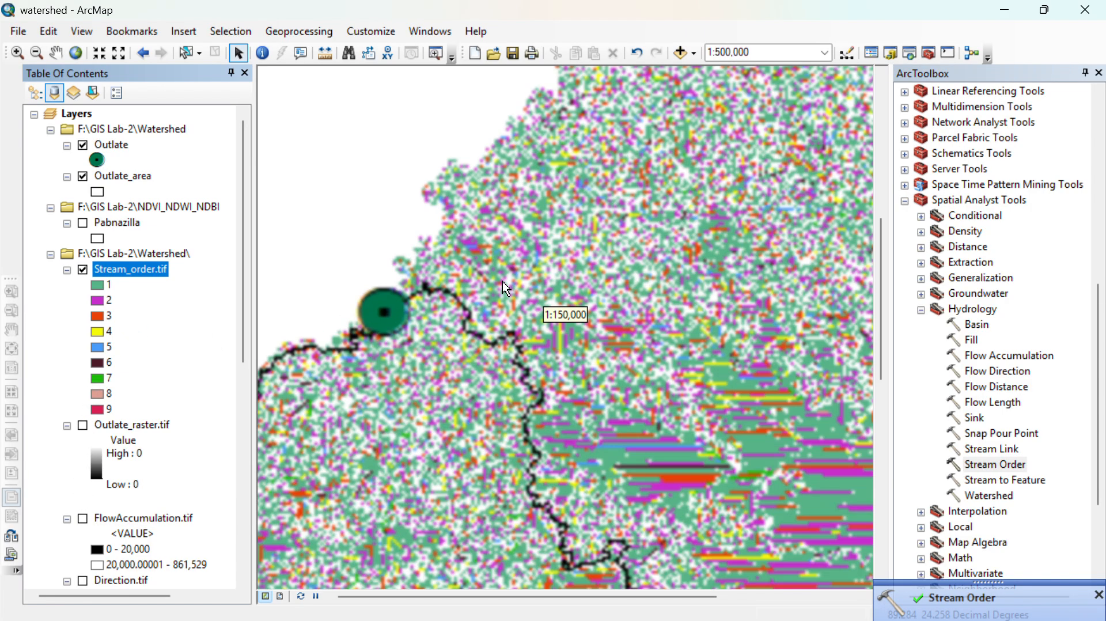
scroll(436, 408, "up", 4)
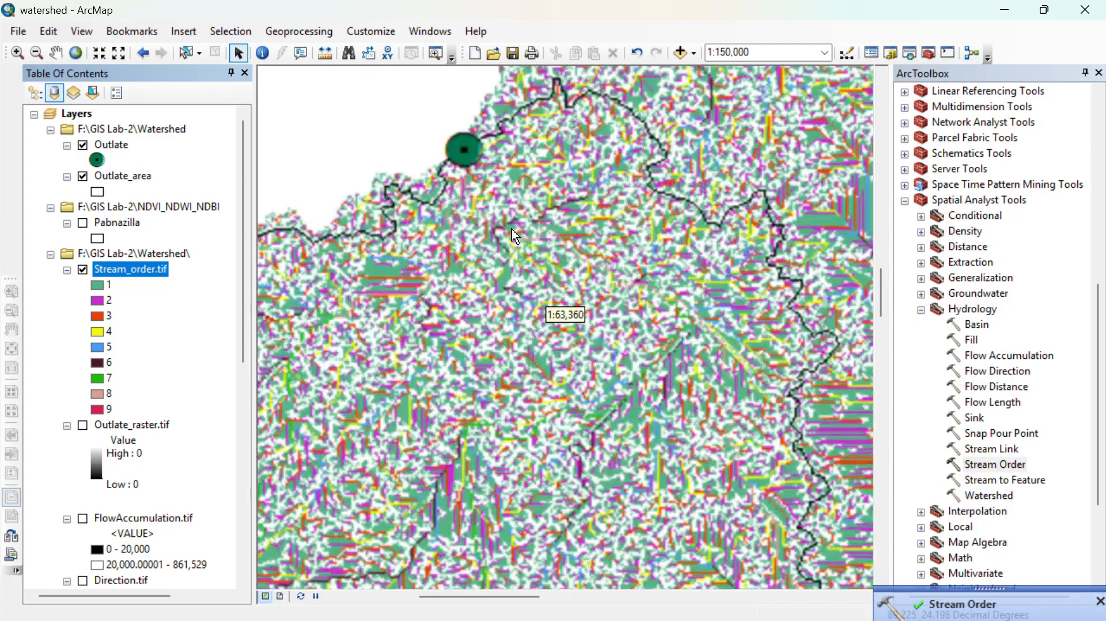
scroll(514, 236, "up", 2)
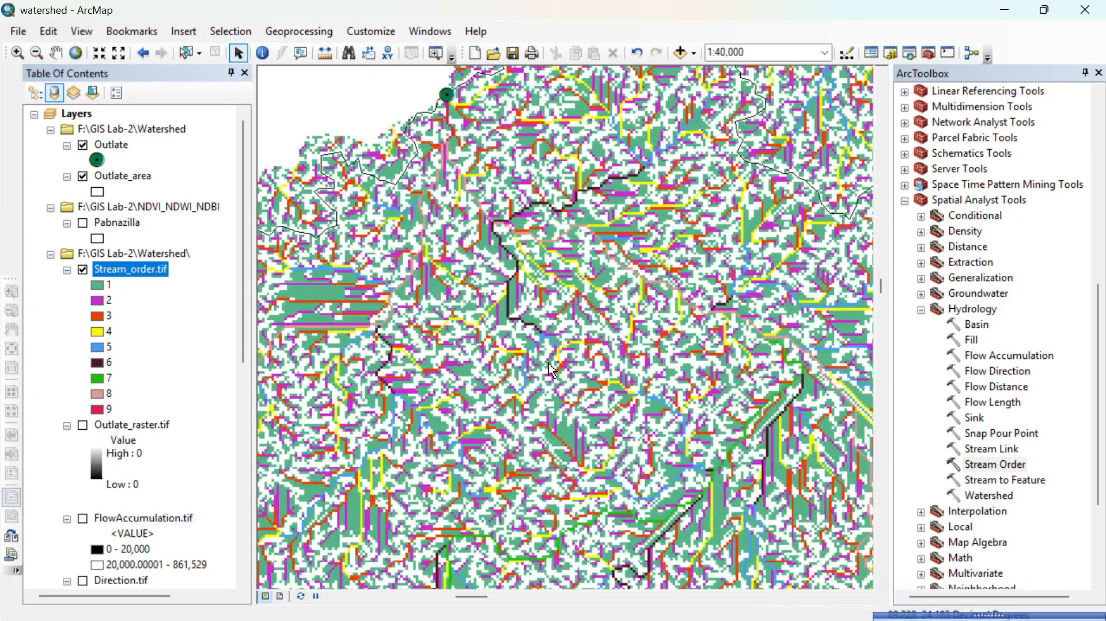
scroll(459, 68, "up", 3)
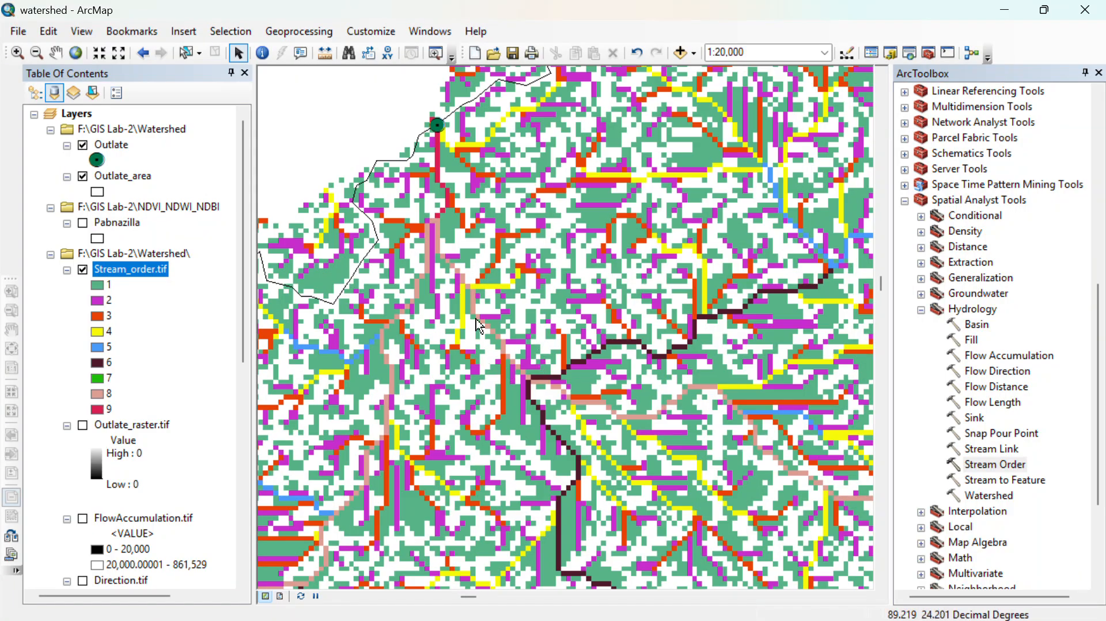
scroll(686, 378, "down", 4)
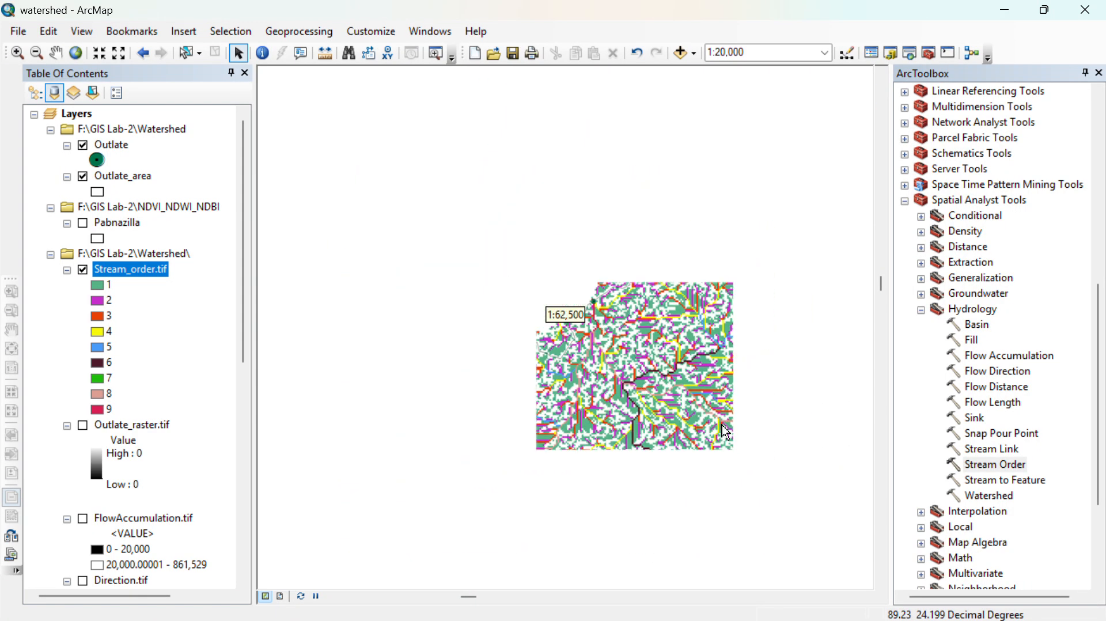
- Start the Stream to Feature tool with Stream_order.tif as the input stream raster and Direction.tif as the input flow direction raster
double_click(997, 482)
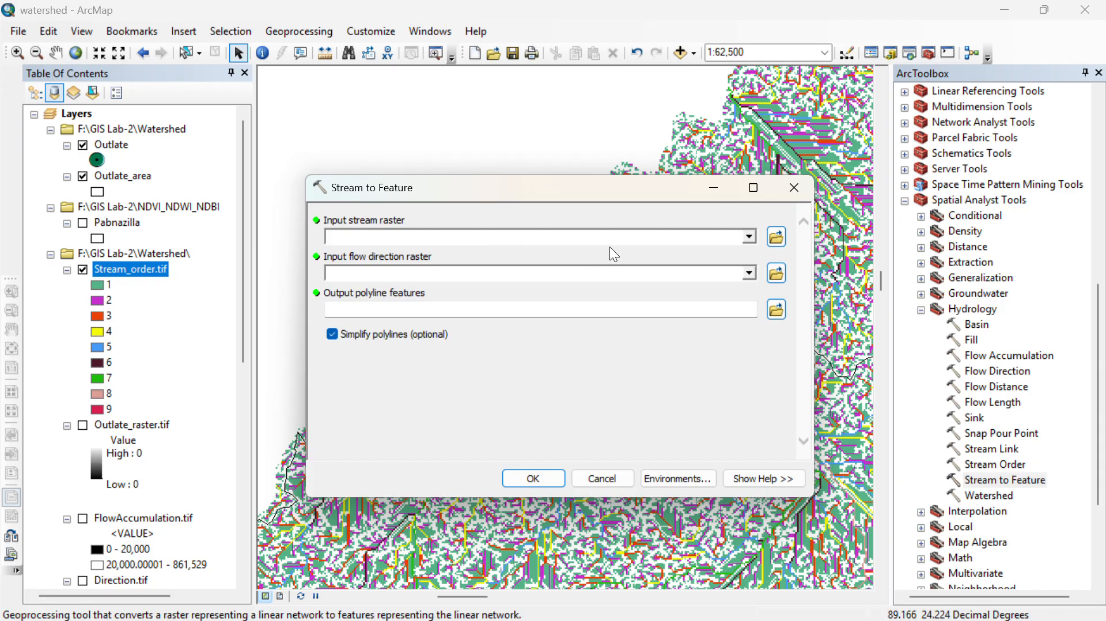
left_click(749, 237)
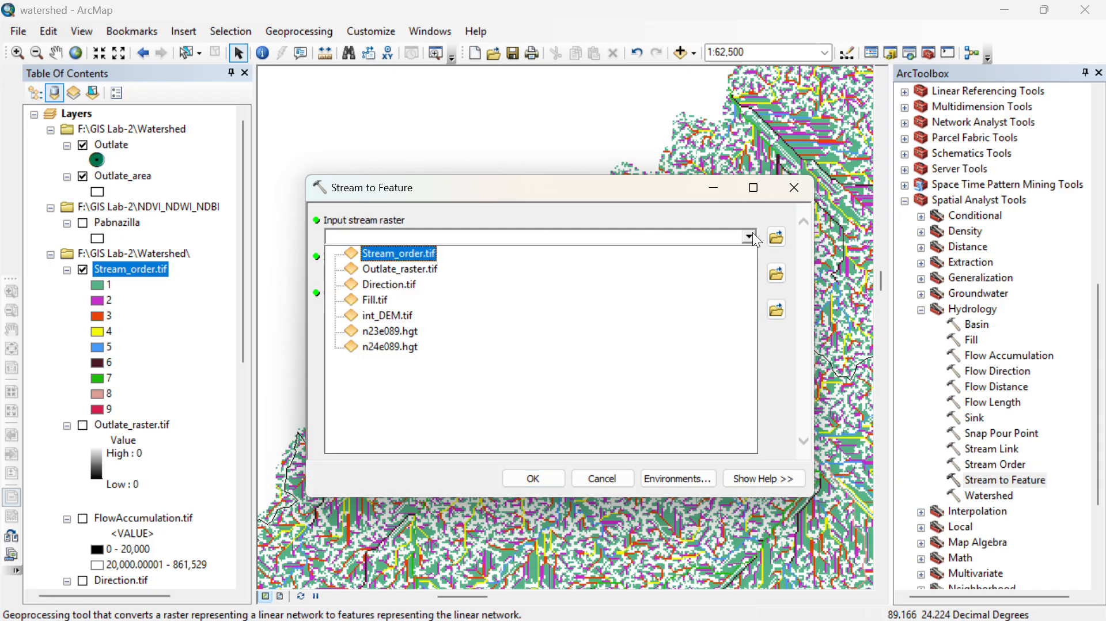
left_click(402, 249)
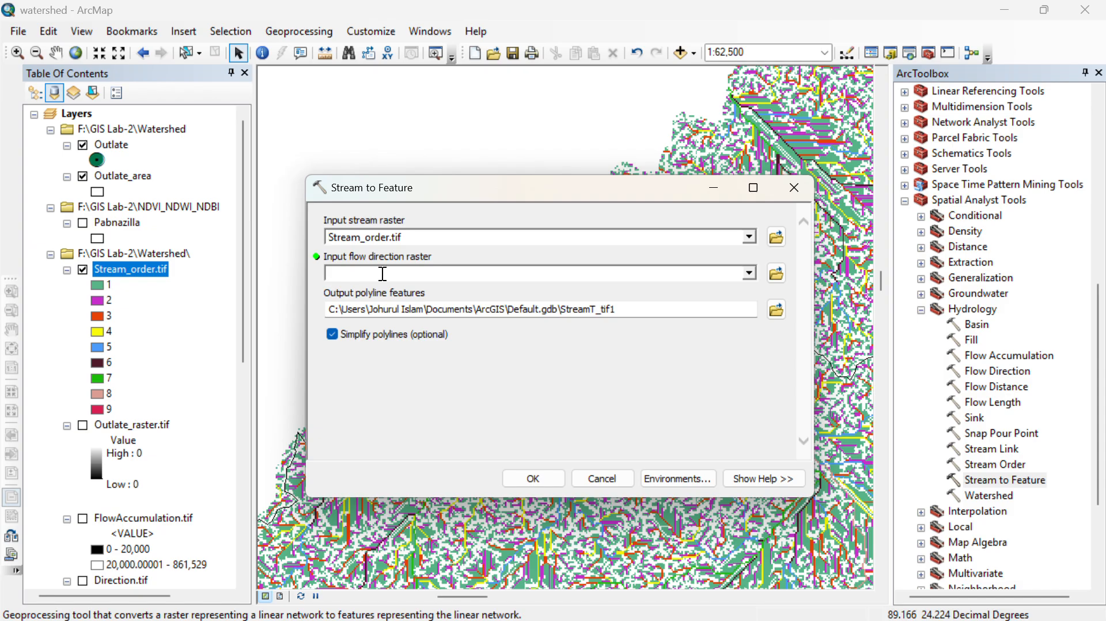
left_click(750, 273)
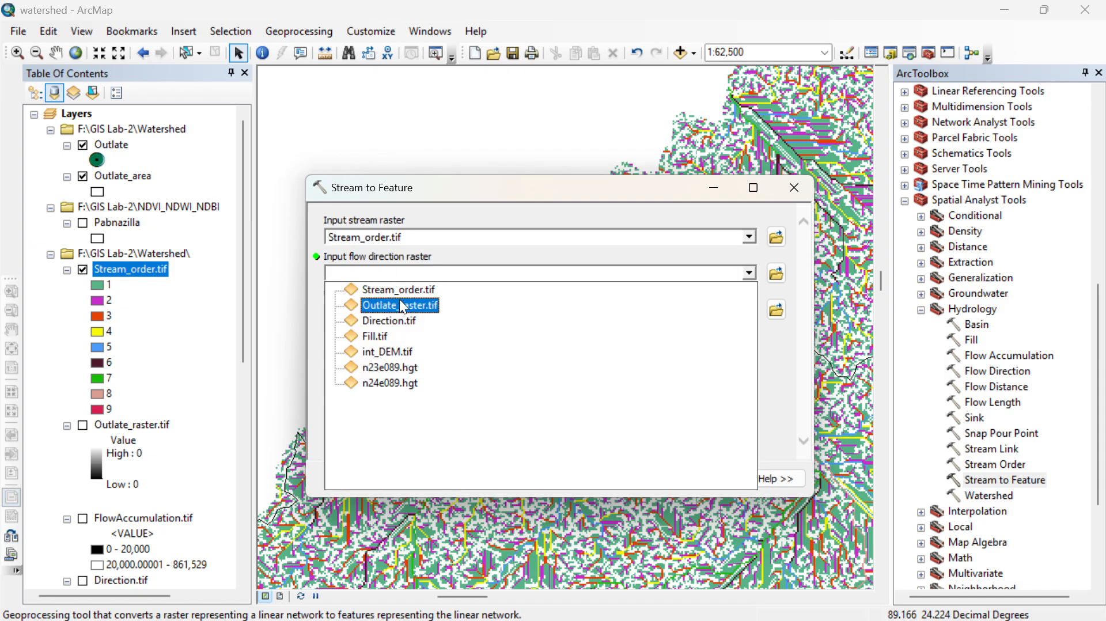
left_click(388, 320)
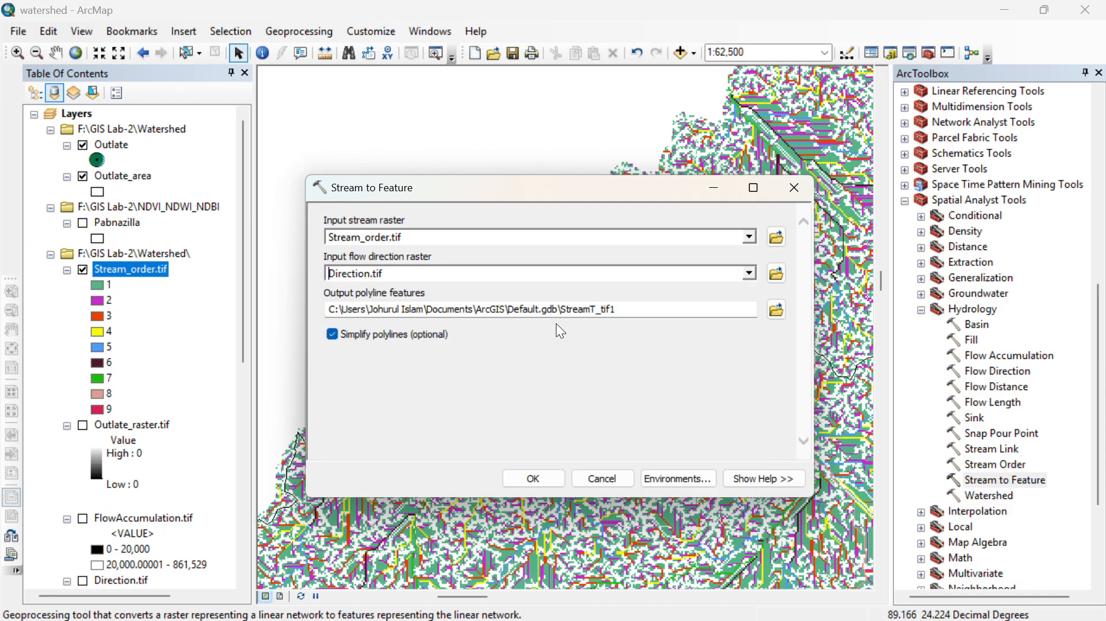
- Name the output polyline features Stream_order_1.shp in the Watershed folder and run Stream to Feature with simplified polylines
left_click(776, 311)
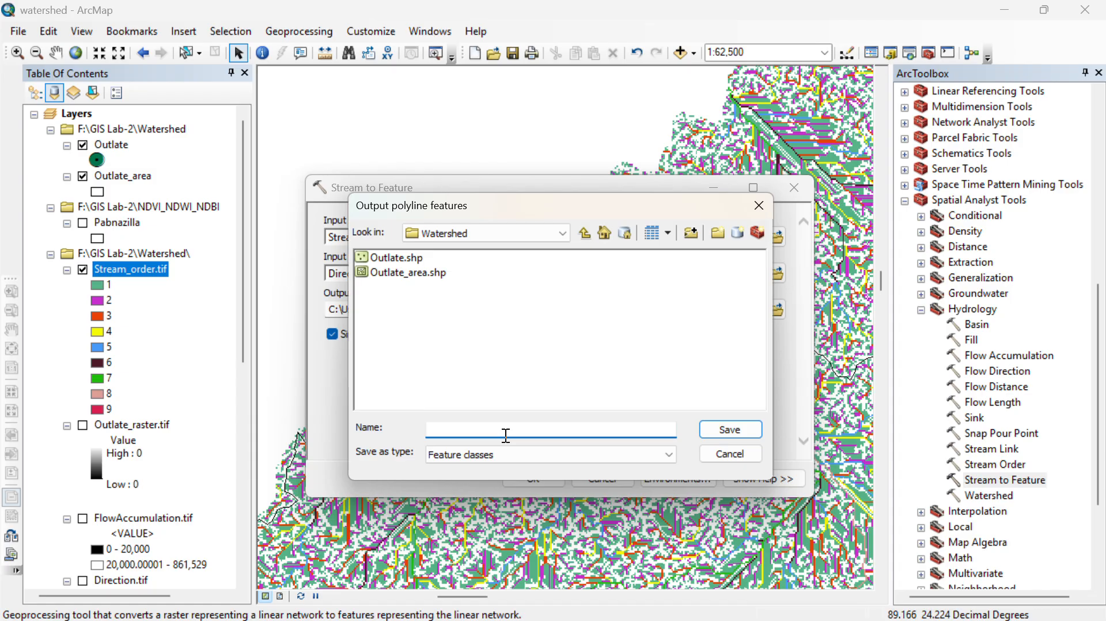
type("Stram")
type("eam")
type("_orde")
type("r_@!")
key("BackSpace")
type("1")
type("F")
type("tif")
left_click(729, 435)
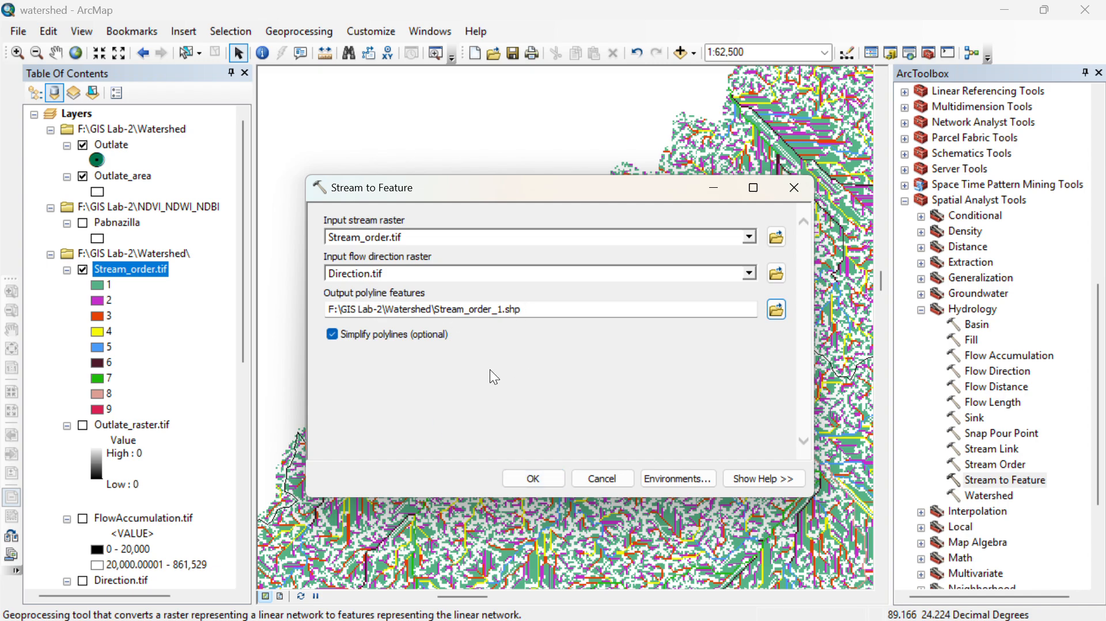
left_click(526, 478)
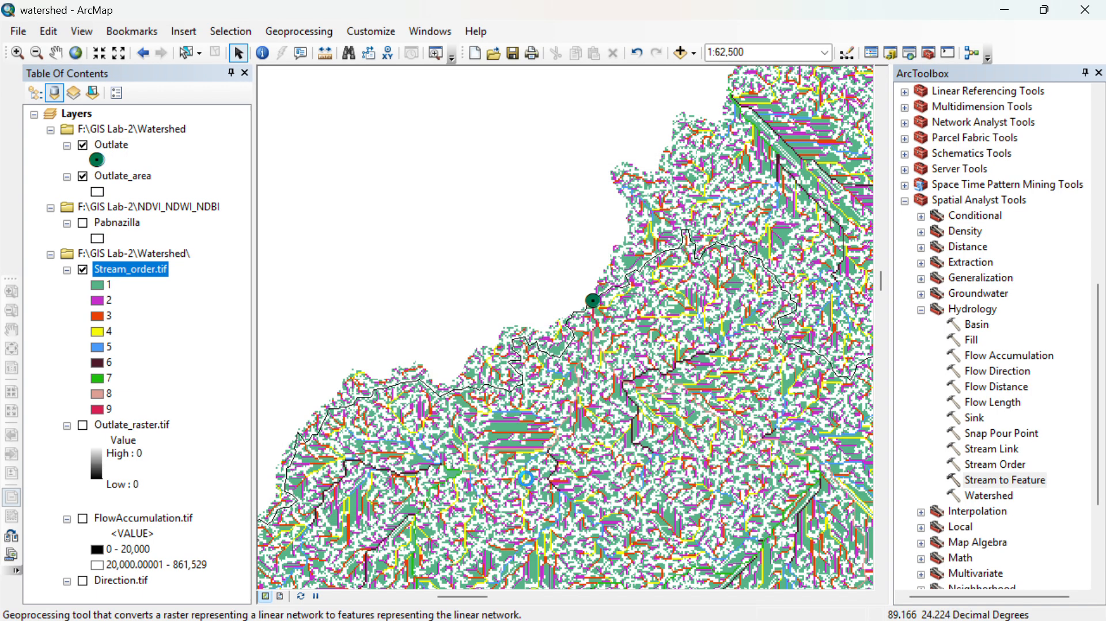
- Turn off the Stream_order.tif layer, leaving only the watershed outline and the Outlate point displayed
scroll(591, 340, "down", 5)
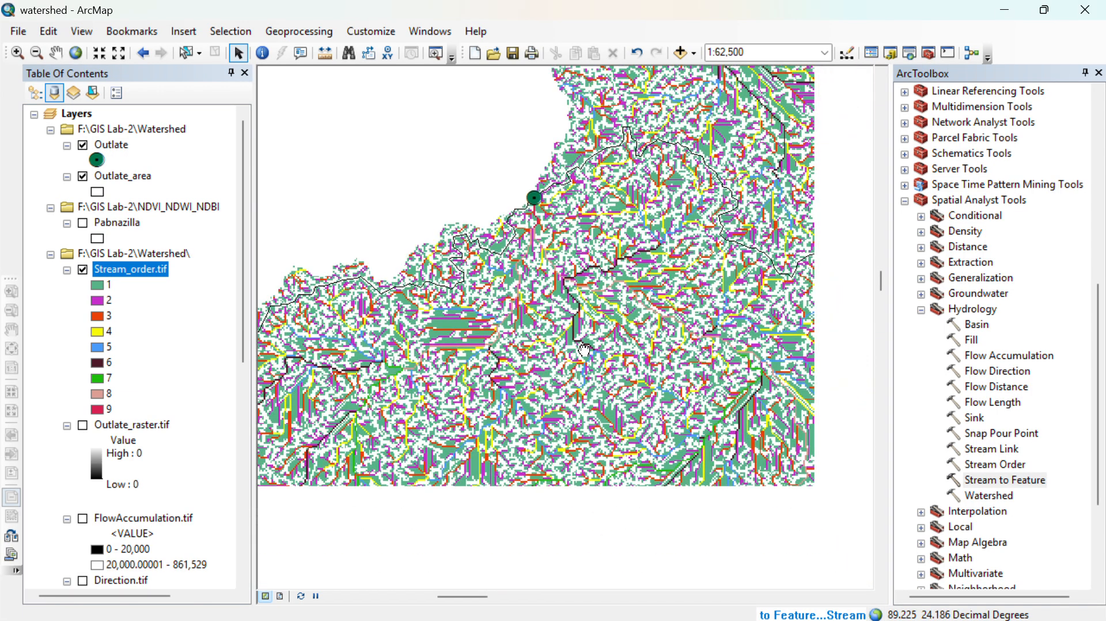
scroll(591, 340, "up", 2)
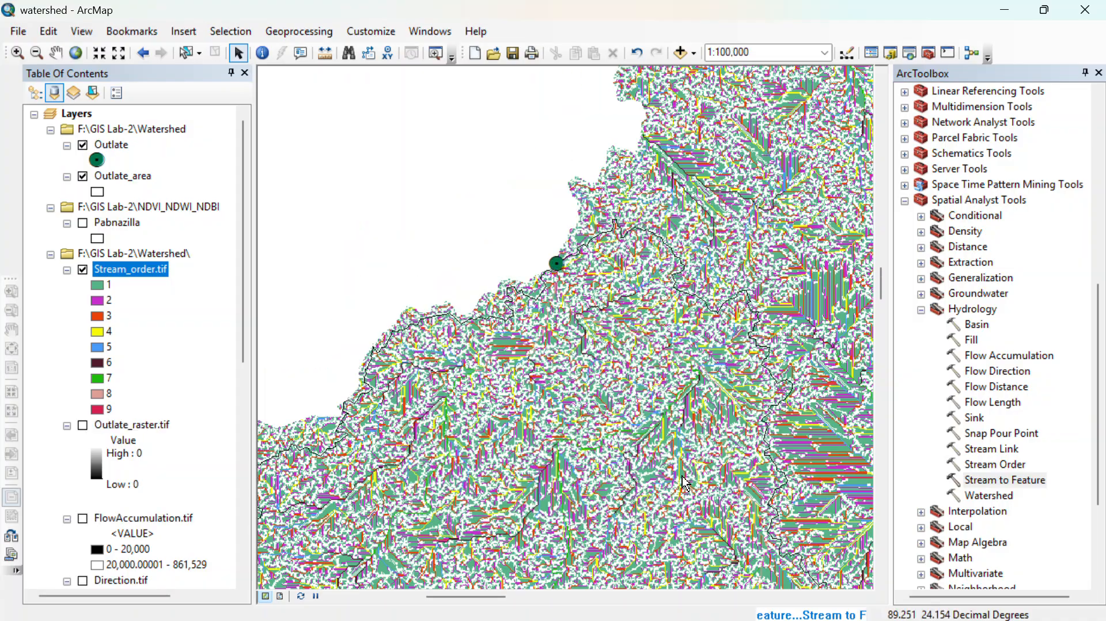
scroll(628, 432, "up", 1)
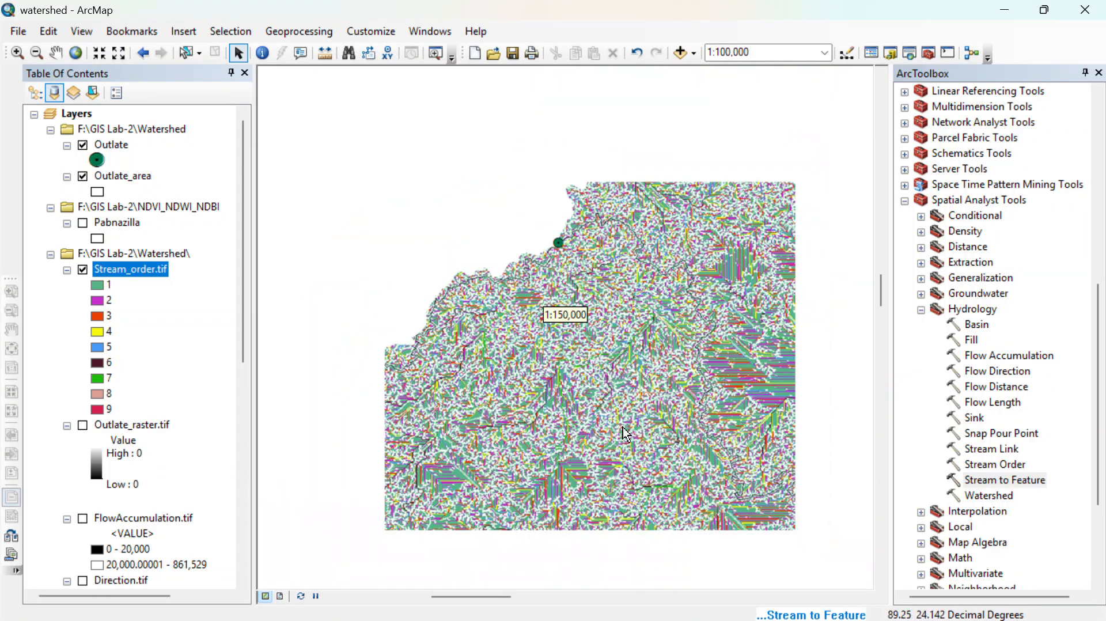
scroll(622, 449, "down", 2)
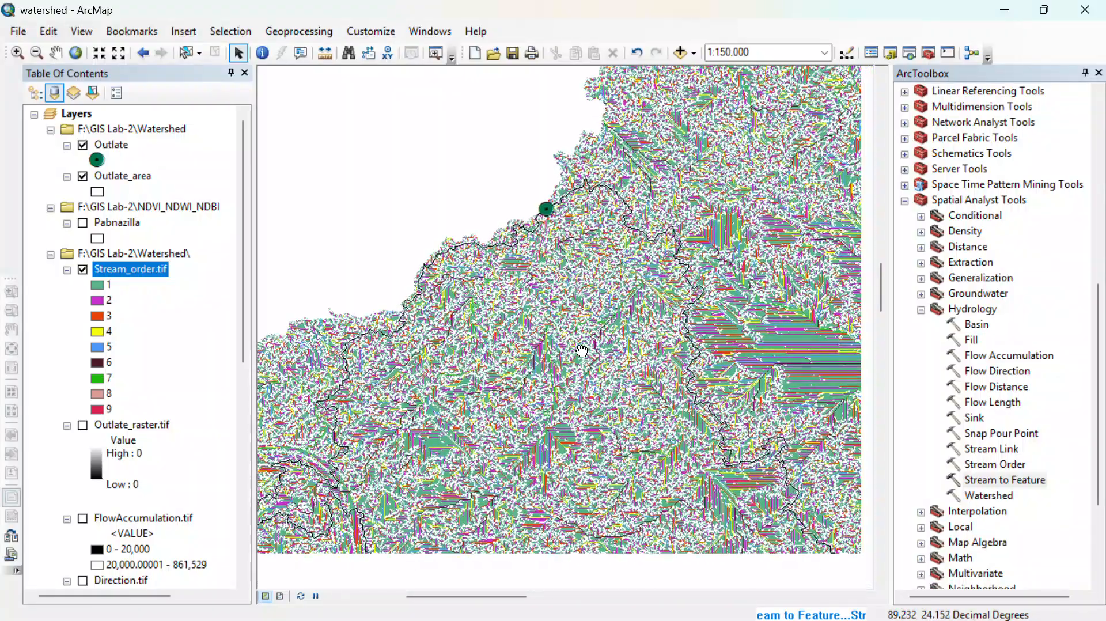
scroll(613, 452, "up", 1)
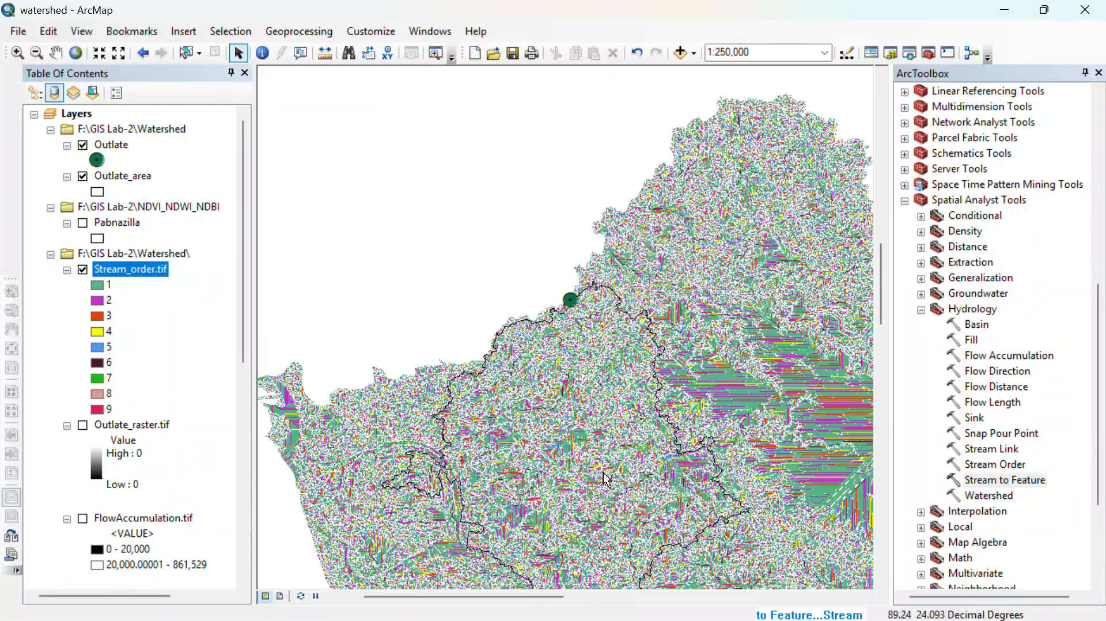
scroll(573, 440, "up", 1)
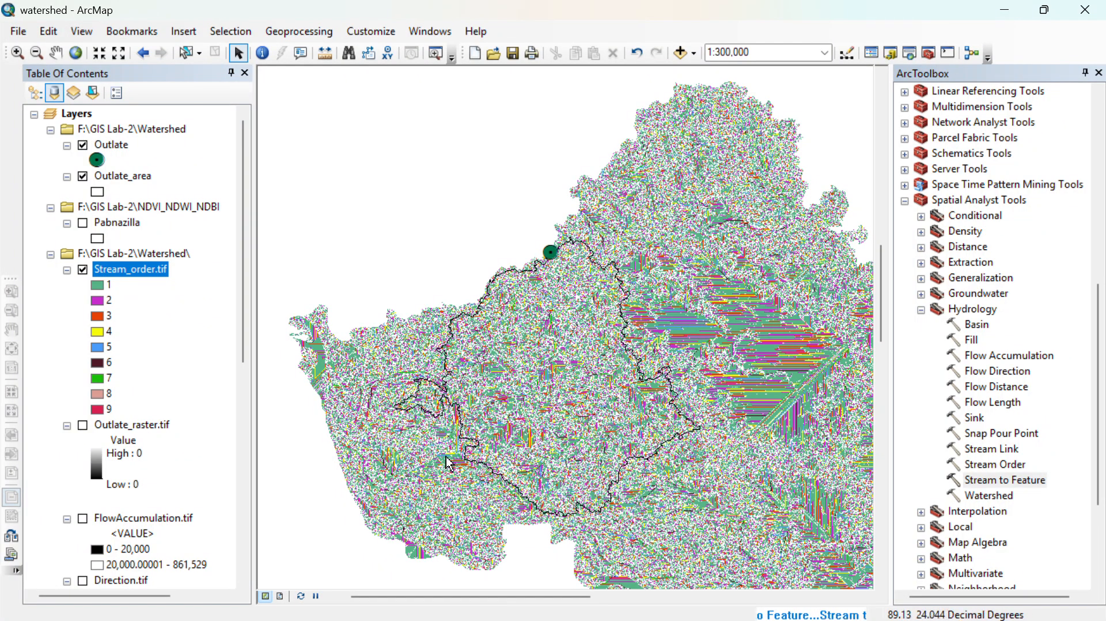
left_click(90, 270)
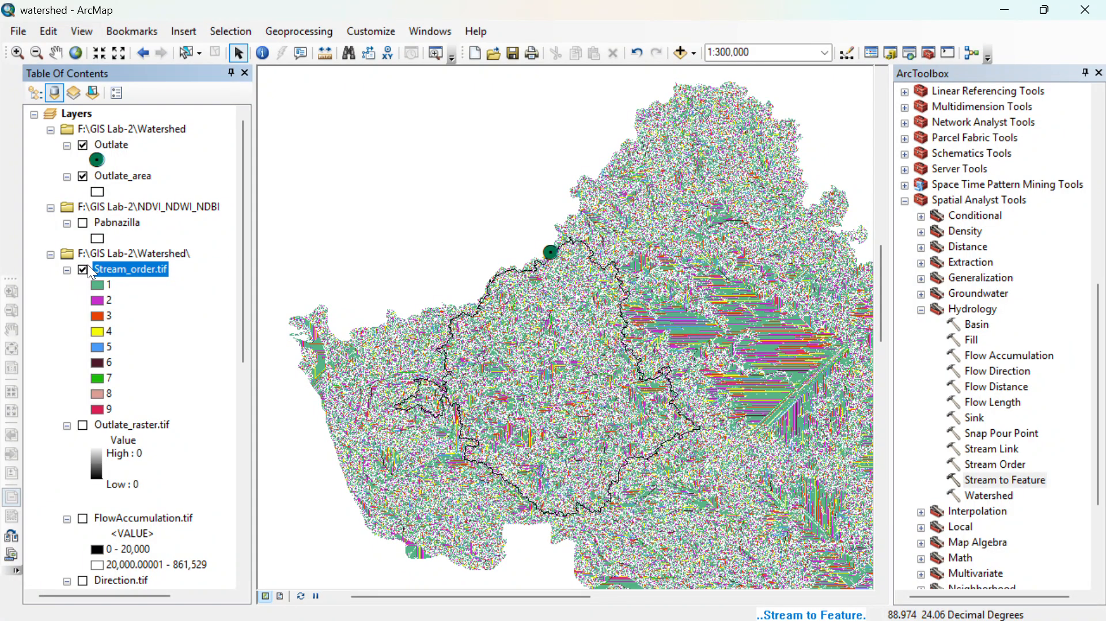
left_click(83, 270)
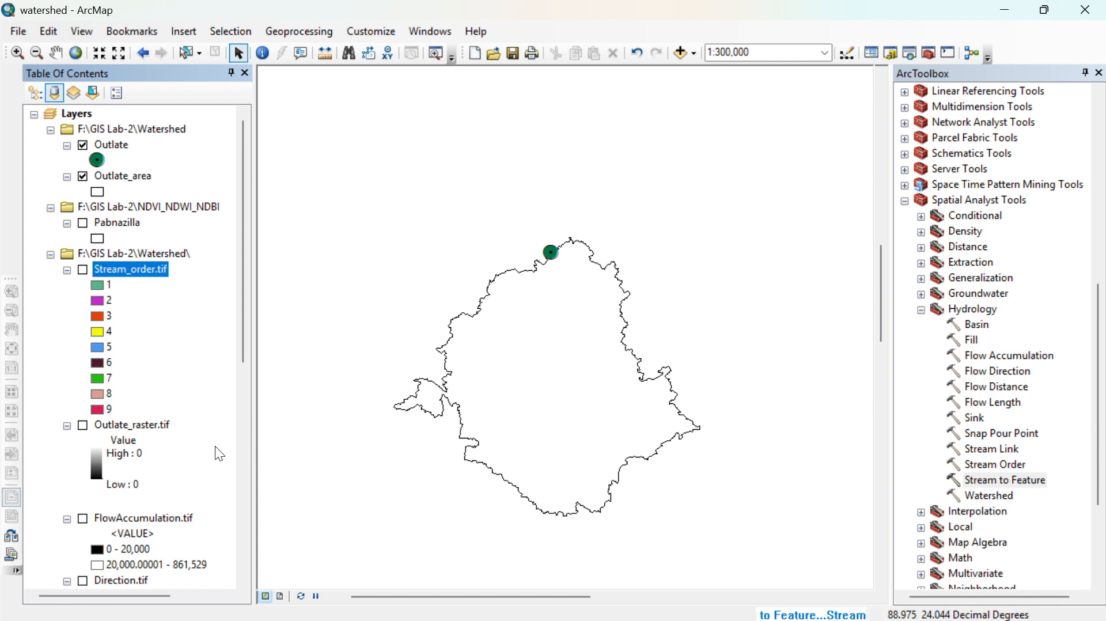
scroll(112, 484, "down", 4)
scroll(112, 484, "up", 3)
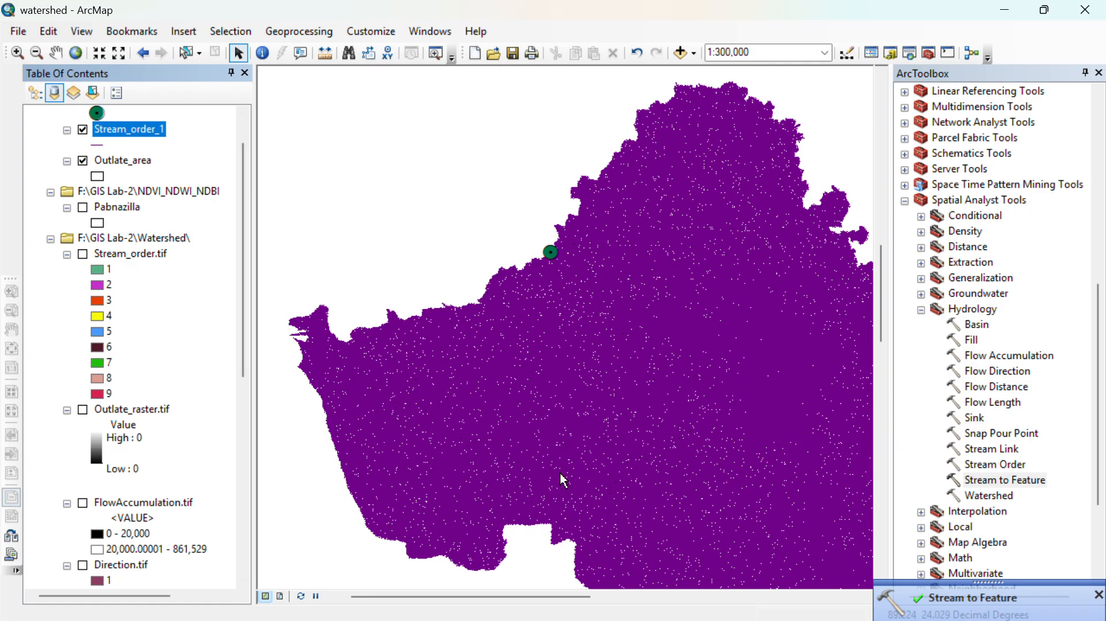
- Examine the Stream_order_1 polylines at several scales inside and around the Outlate_area watershed boundary
scroll(659, 451, "up", 1)
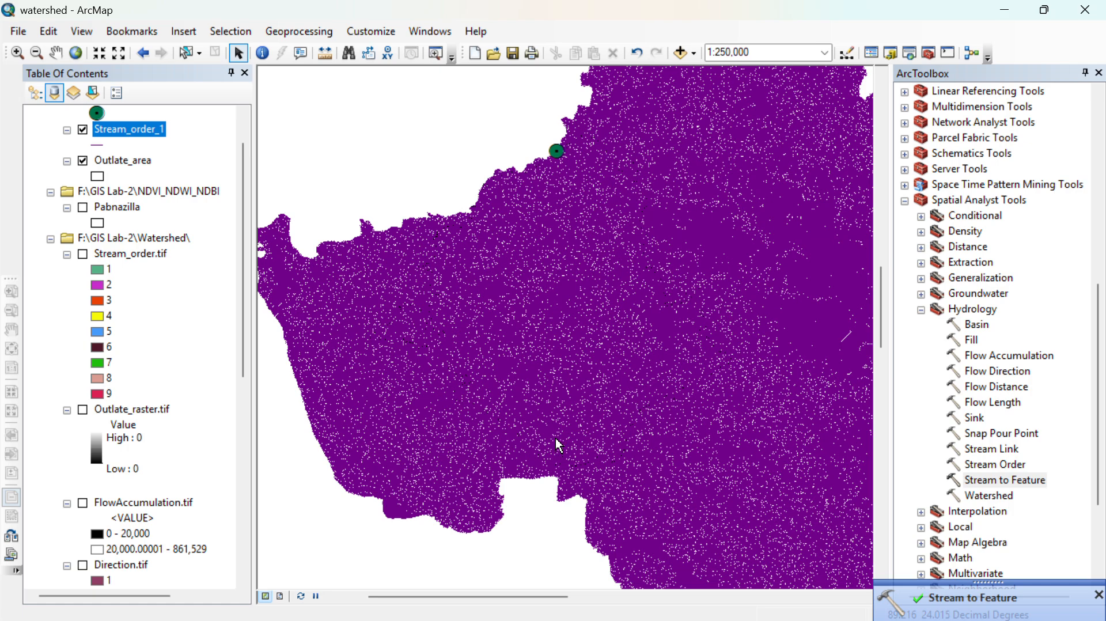
scroll(553, 427, "up", 1)
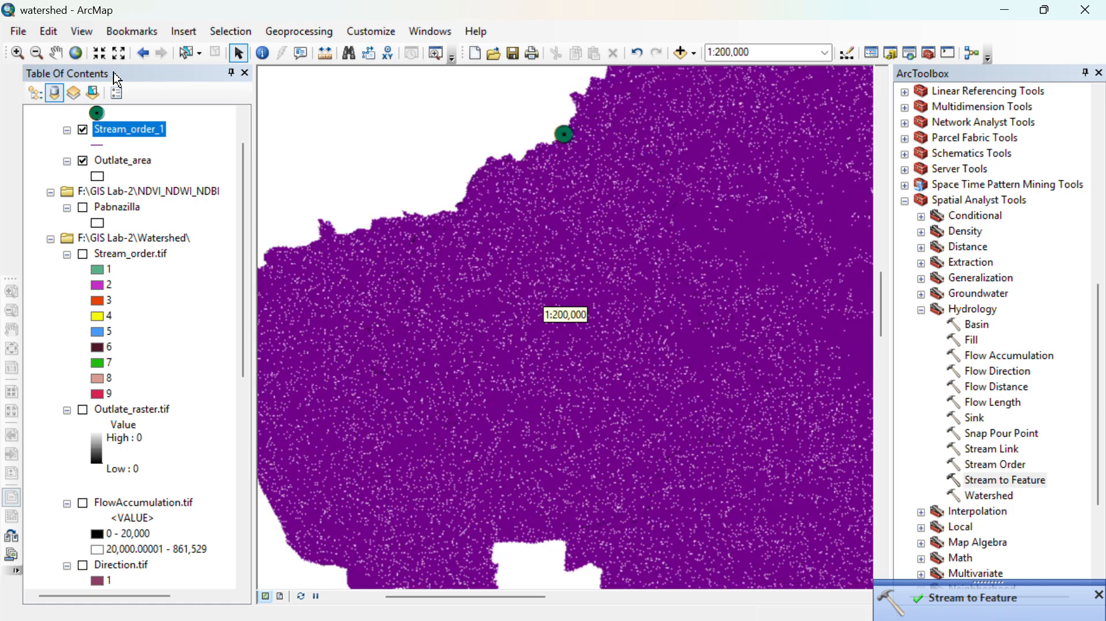
left_click(17, 53)
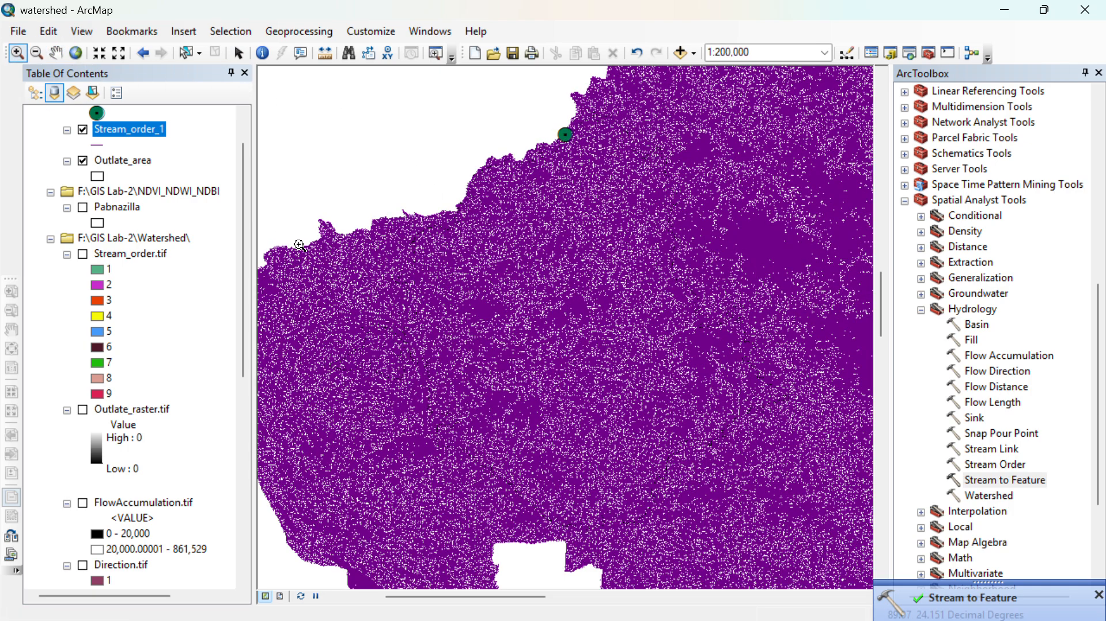
left_click_drag(460, 203, 880, 603)
left_click_drag(491, 225, 633, 439)
left_click_drag(551, 279, 701, 478)
left_click_drag(383, 401, 660, 556)
scroll(570, 244, "down", 1)
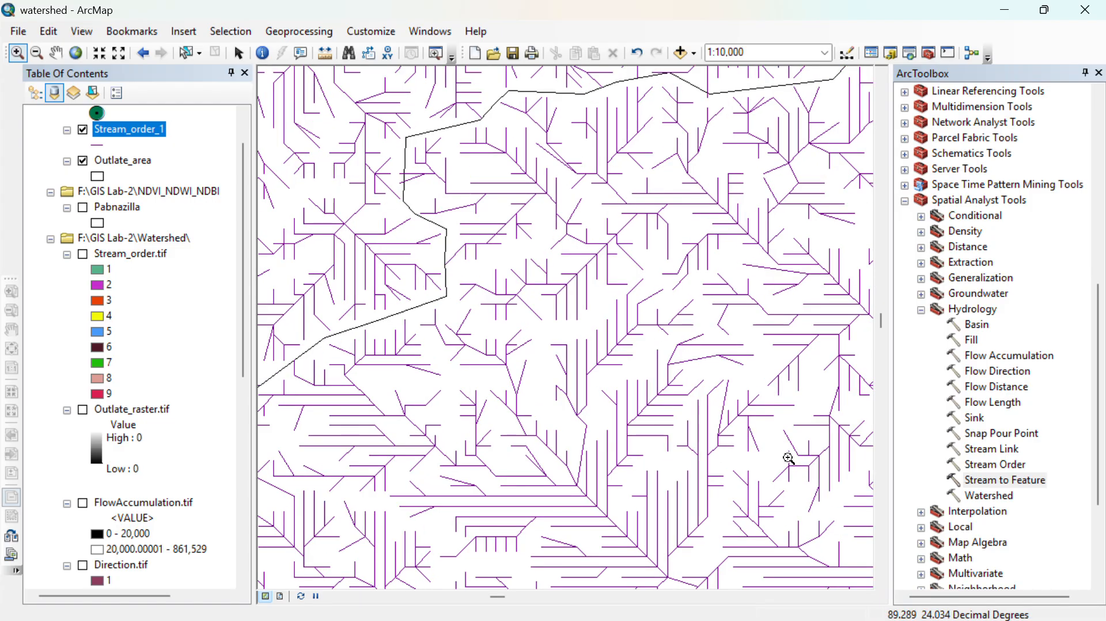
left_click_drag(524, 355, 718, 538)
scroll(660, 519, "up", 4)
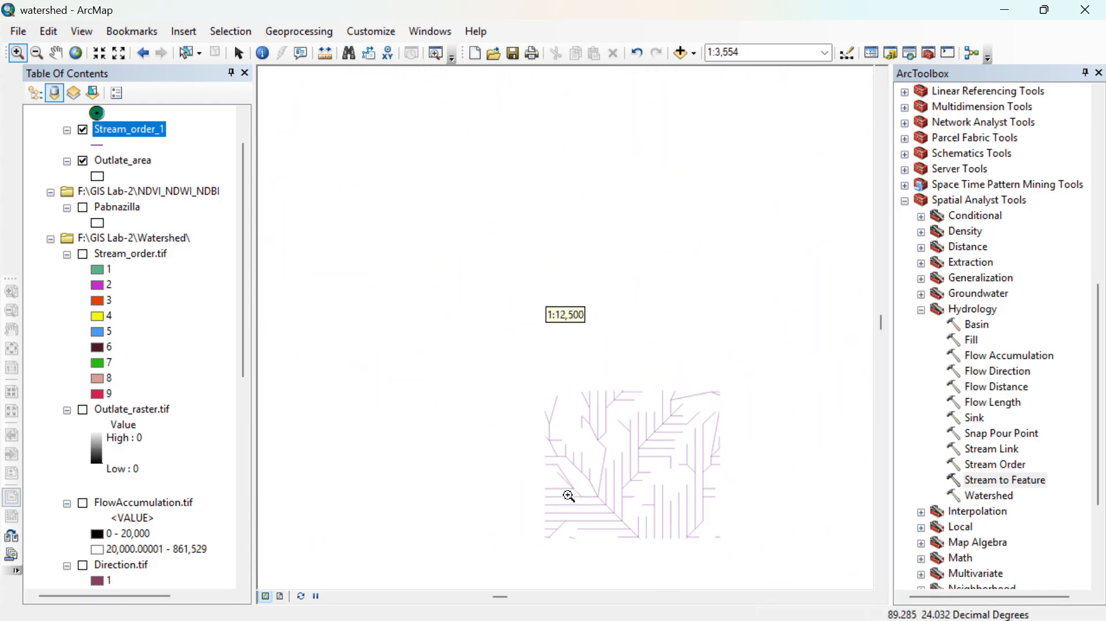
scroll(561, 427, "up", 3)
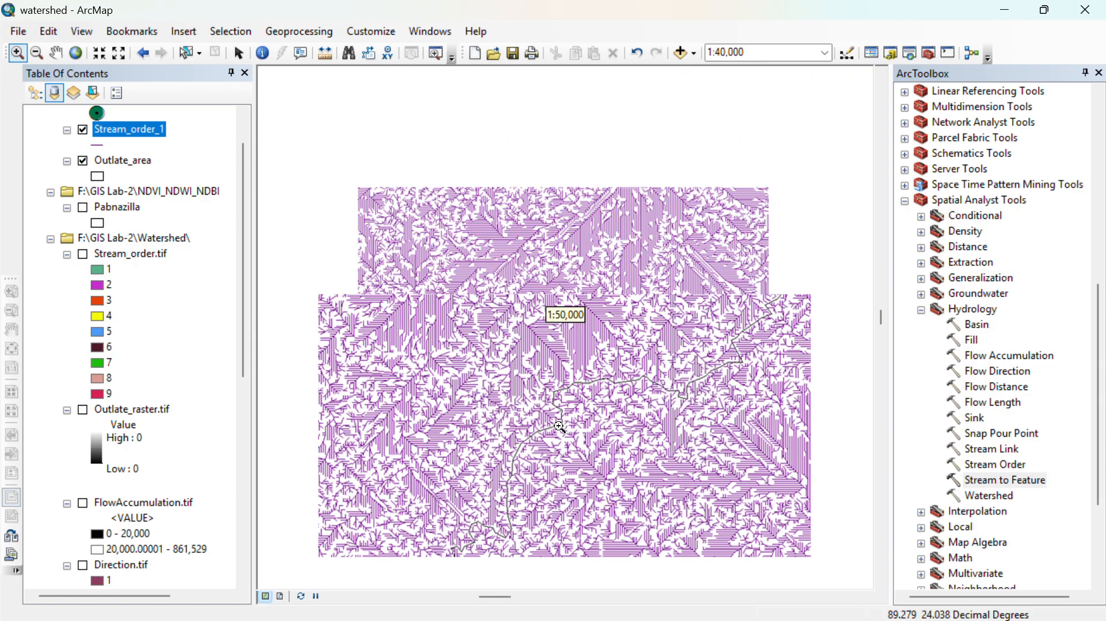
scroll(559, 427, "up", 3)
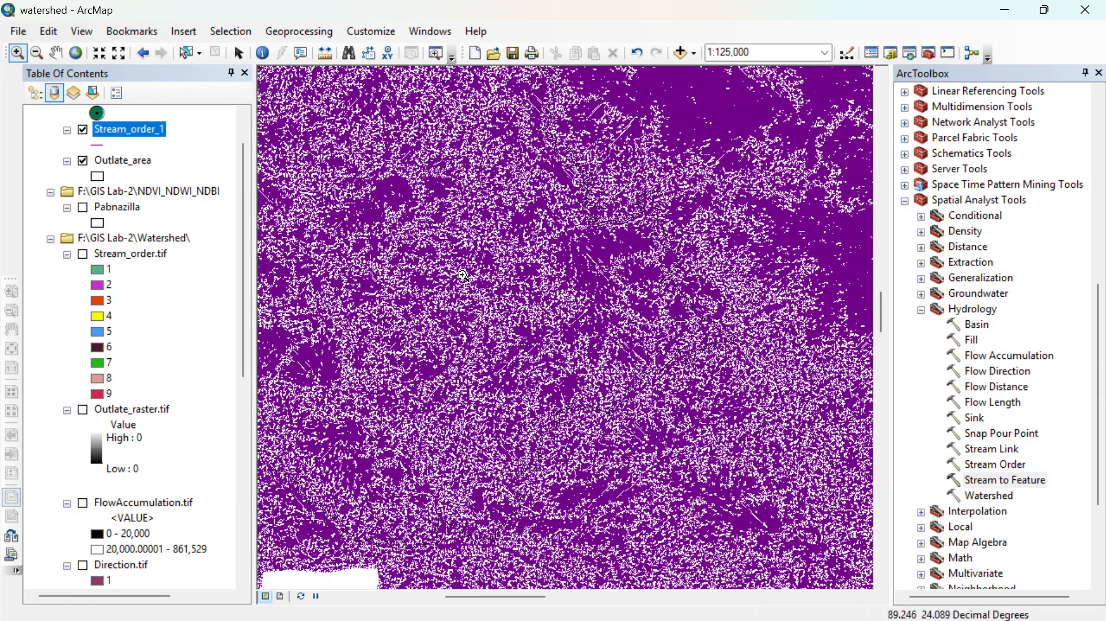
left_click_drag(464, 275, 583, 400)
left_click_drag(664, 349, 657, 360)
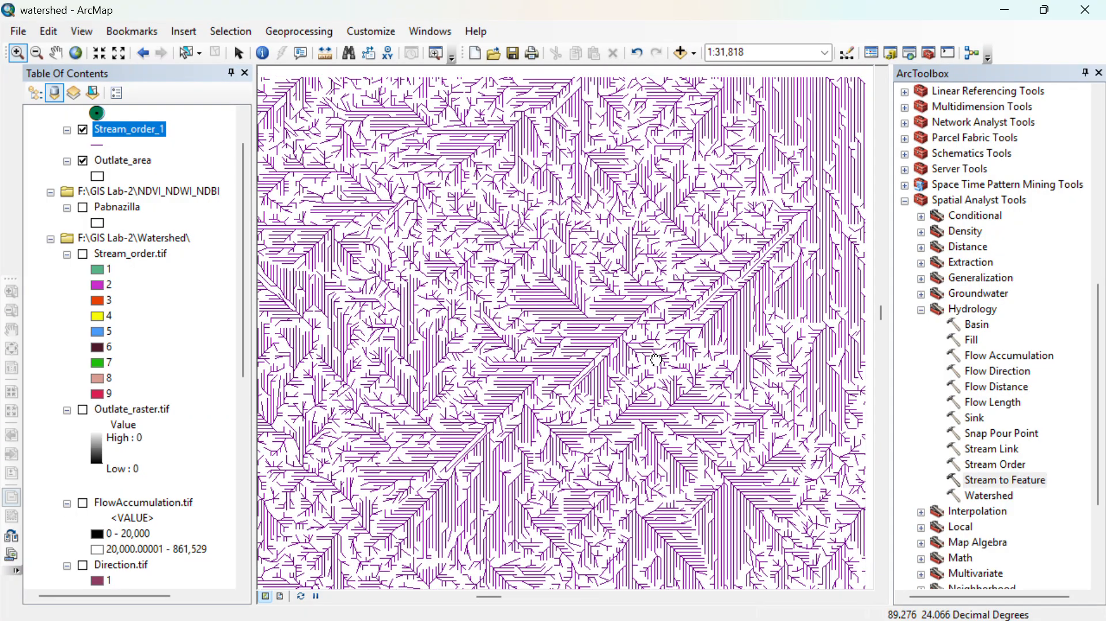
left_click_drag(740, 304, 710, 543)
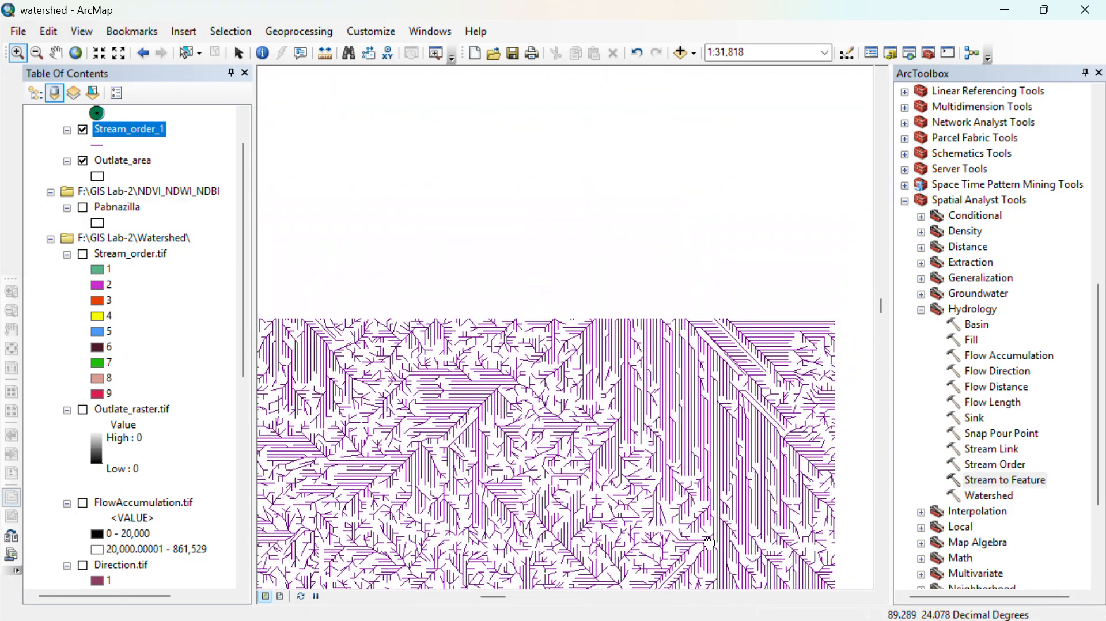
left_click_drag(557, 165, 871, 569)
scroll(398, 181, "up", 1)
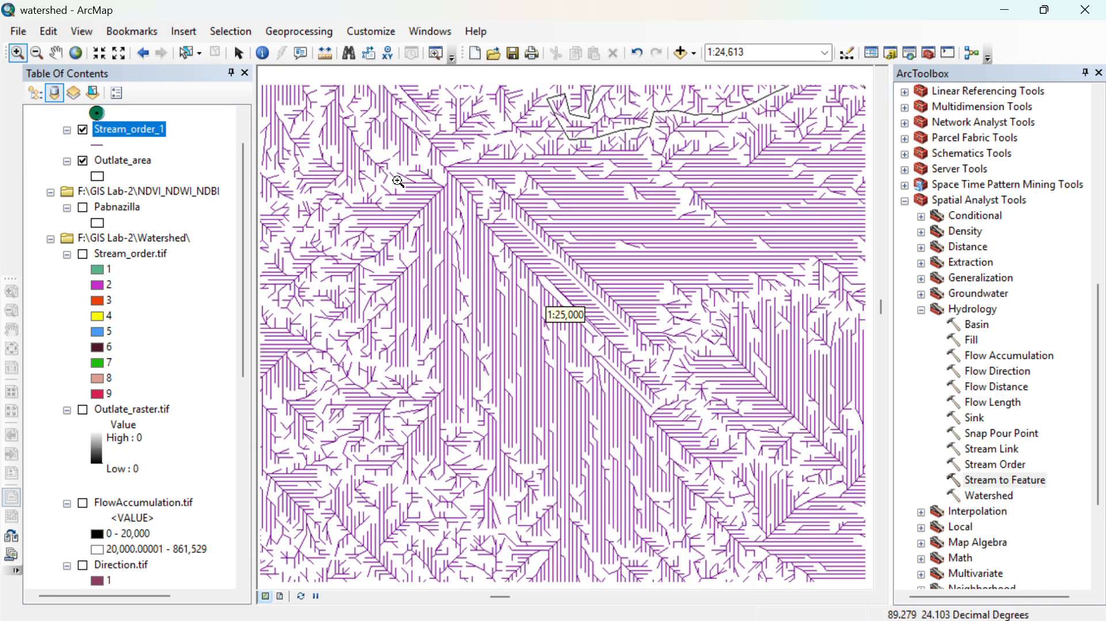
scroll(524, 288, "down", 2)
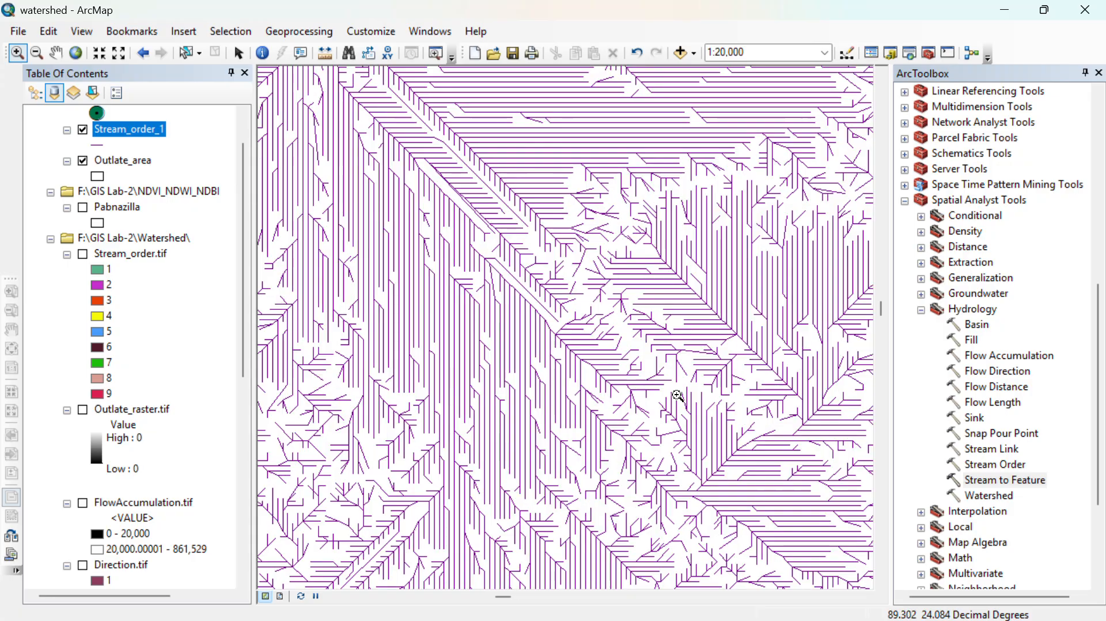
scroll(678, 396, "up", 2)
- Set the Stream_order_1 symbology to unique-value categories using grid_code as the value field
right_click(111, 130)
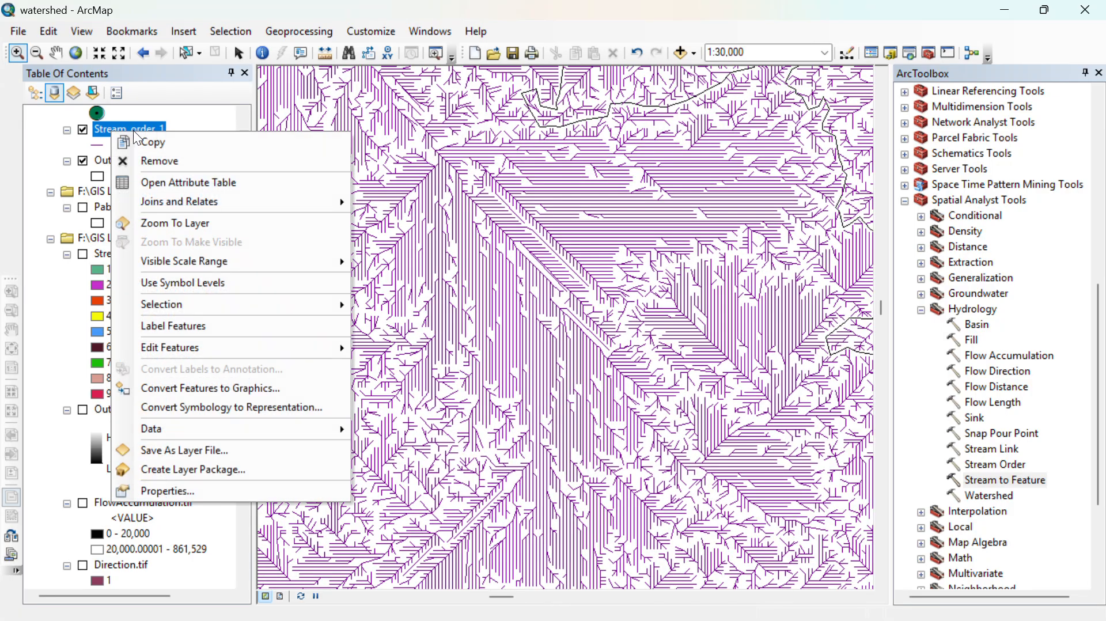
left_click(207, 495)
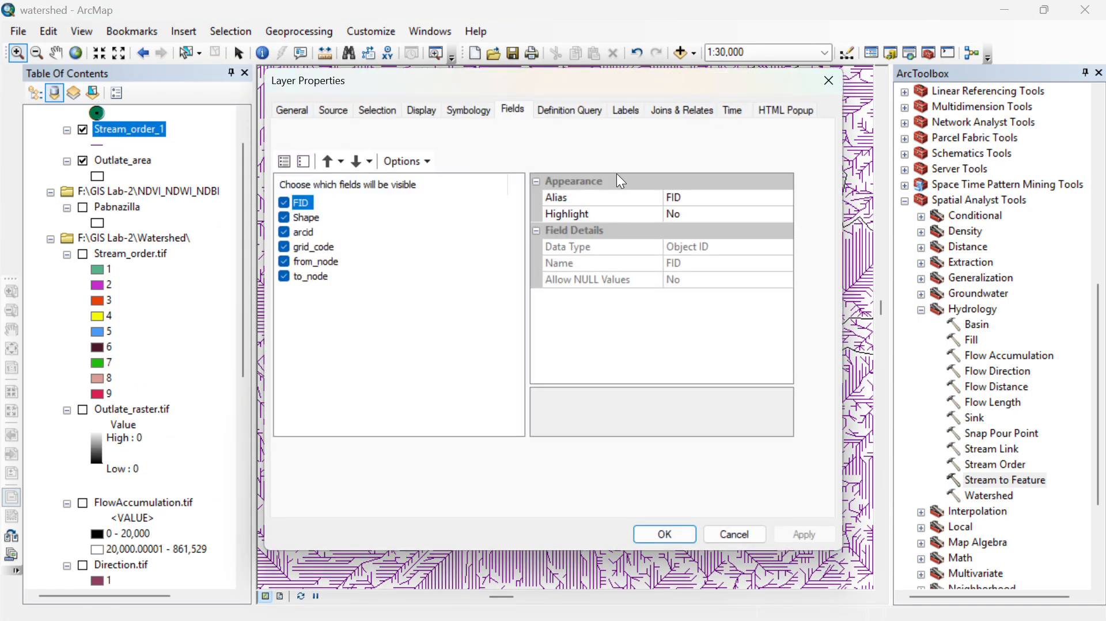
left_click(470, 113)
left_click(303, 171)
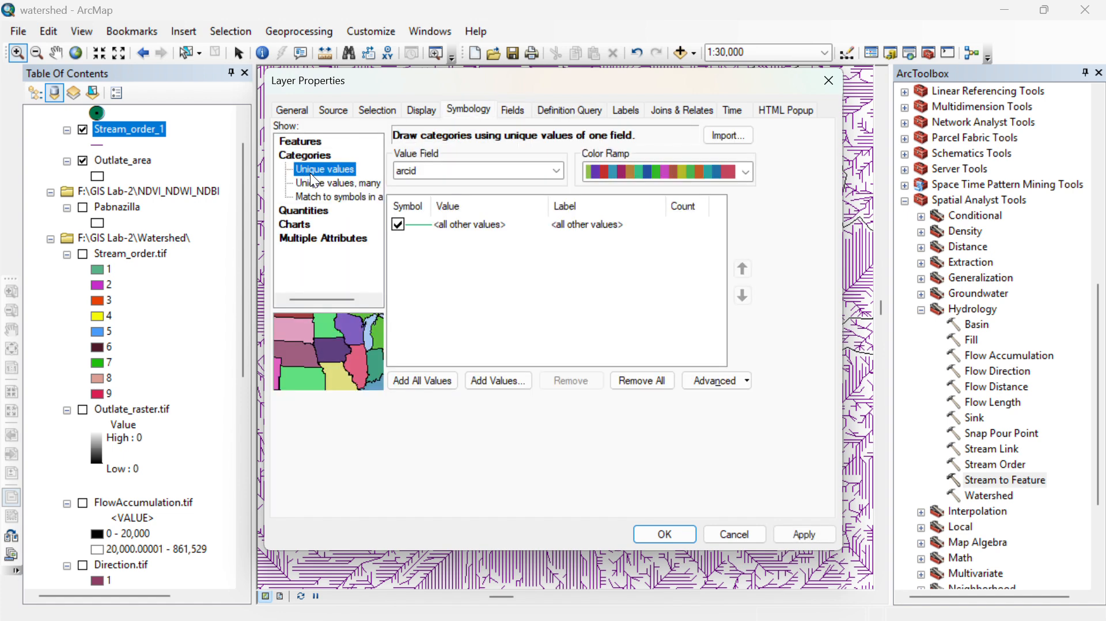
left_click(442, 172)
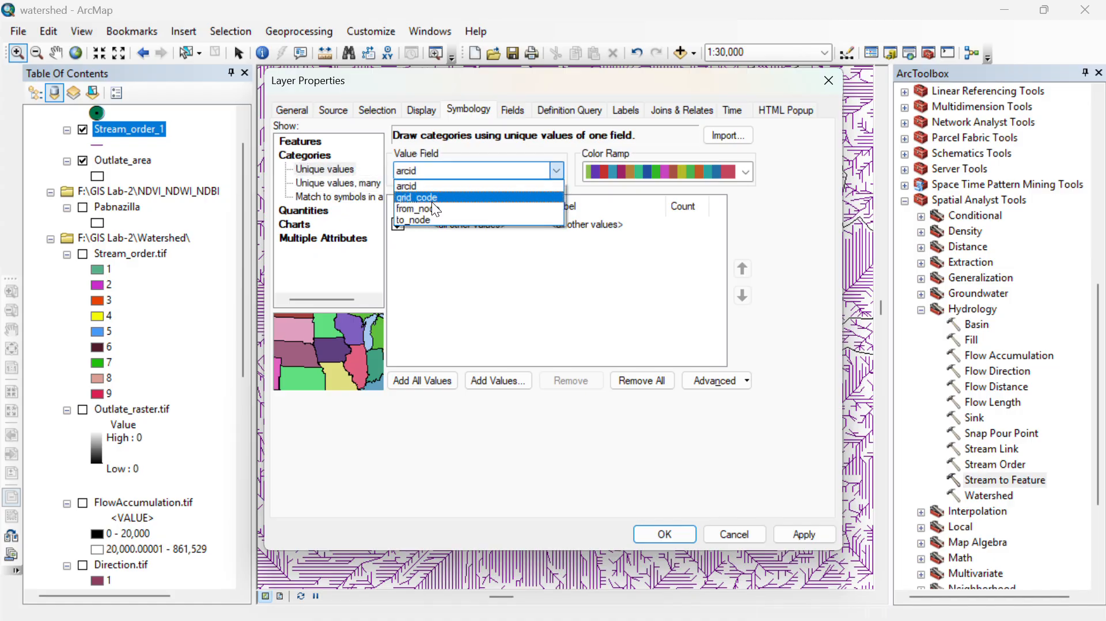
left_click(433, 198)
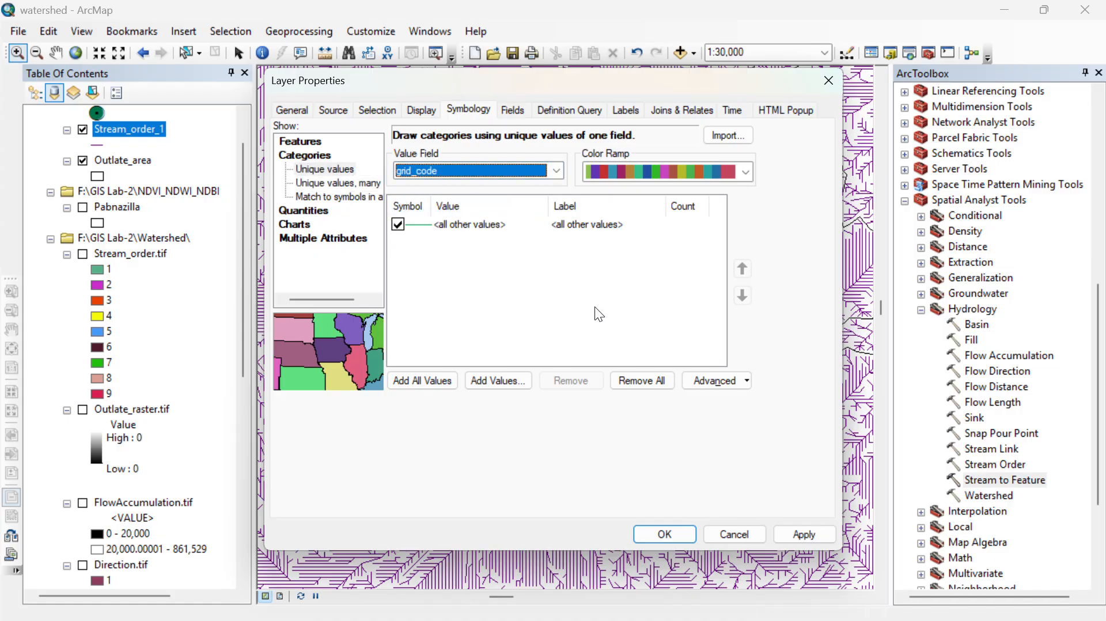
left_click(665, 534)
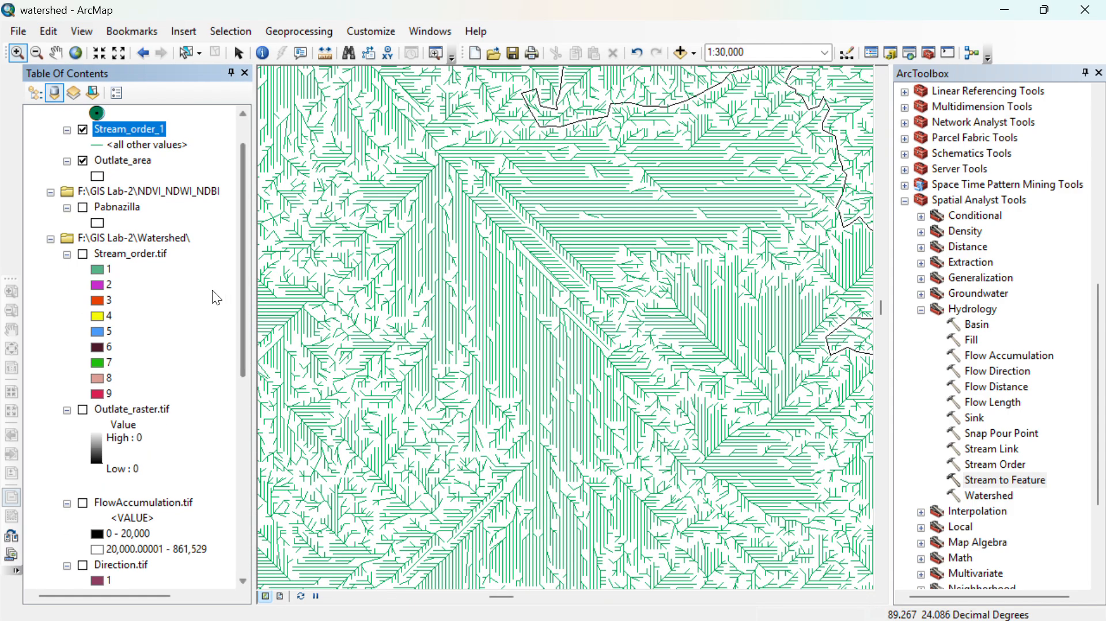
scroll(652, 385, "up", 3)
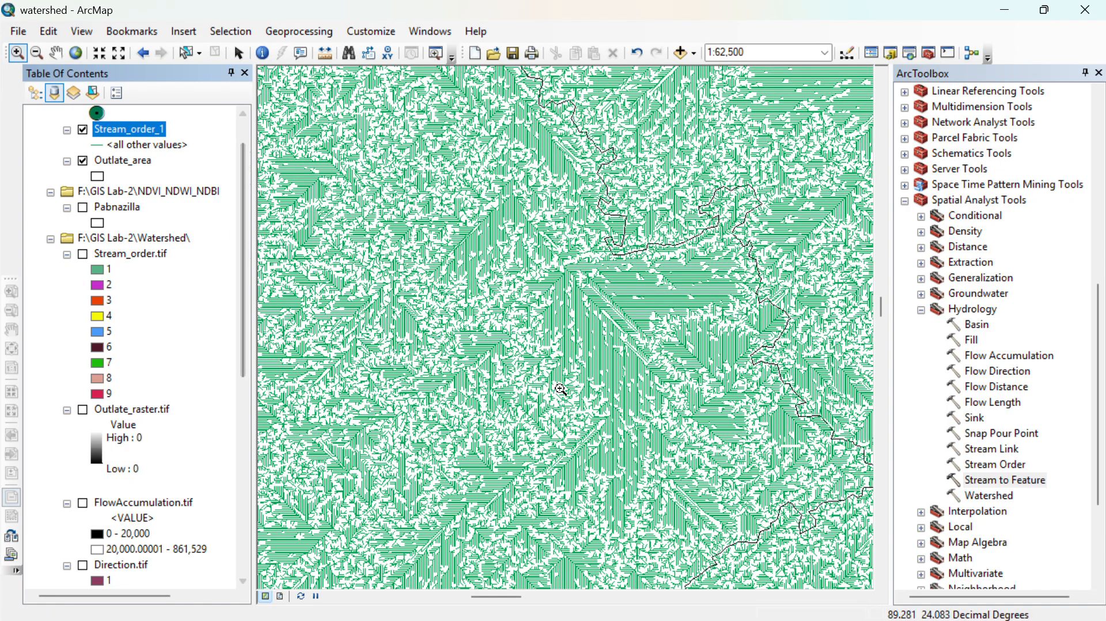
scroll(549, 393, "down", 2)
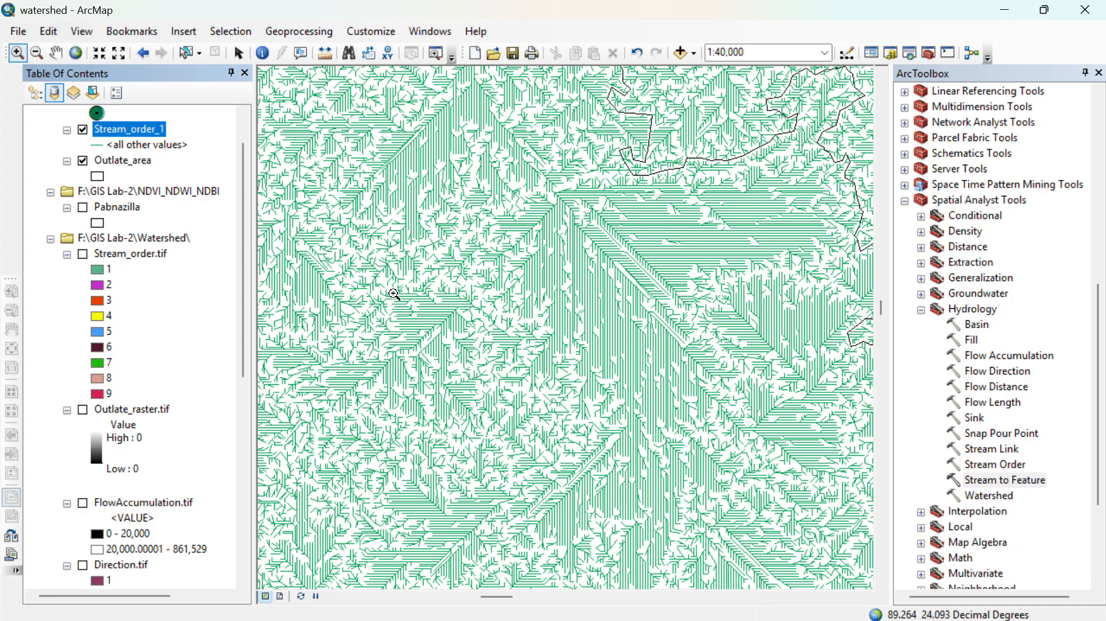
- Exclude all other values from the Stream_order_1 symbology, add all grid_code values, and apply it
right_click(141, 125)
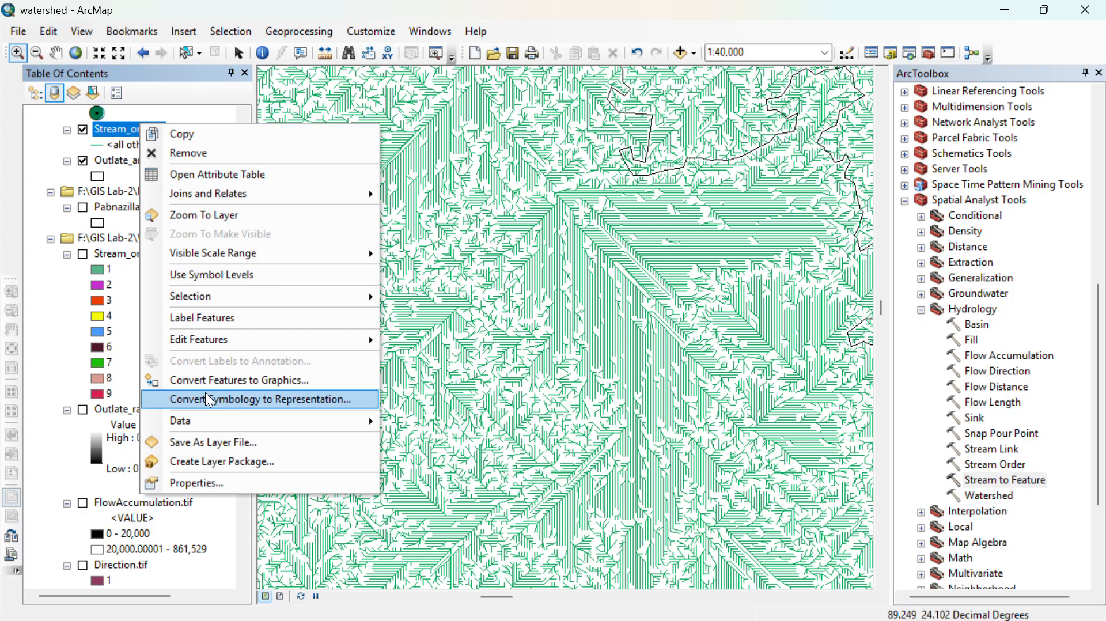
left_click(230, 481)
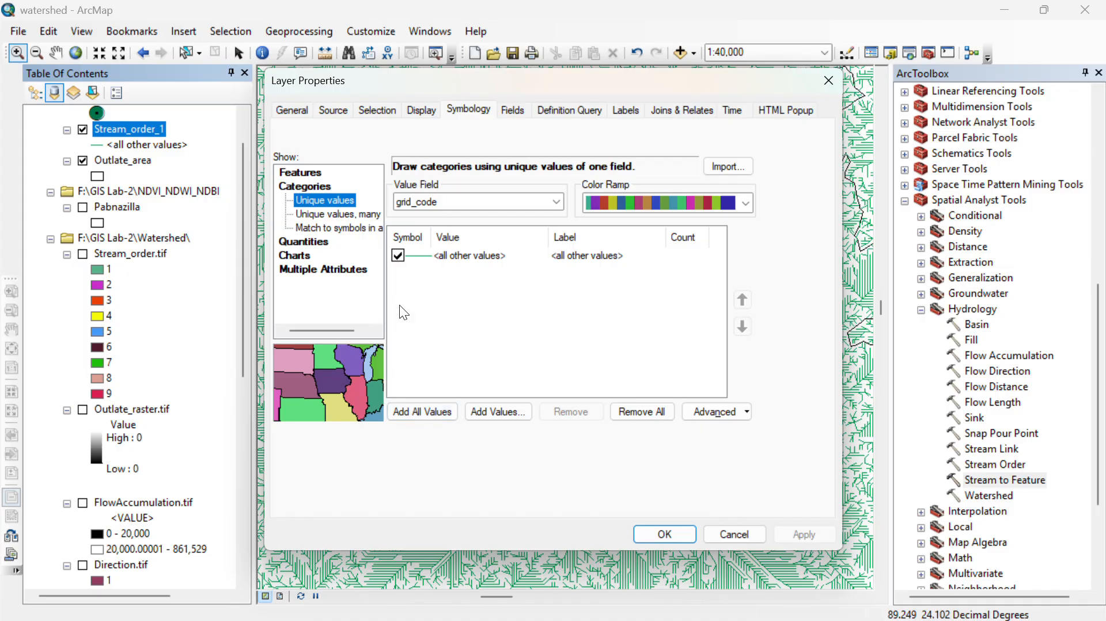
left_click(399, 247)
left_click(396, 389)
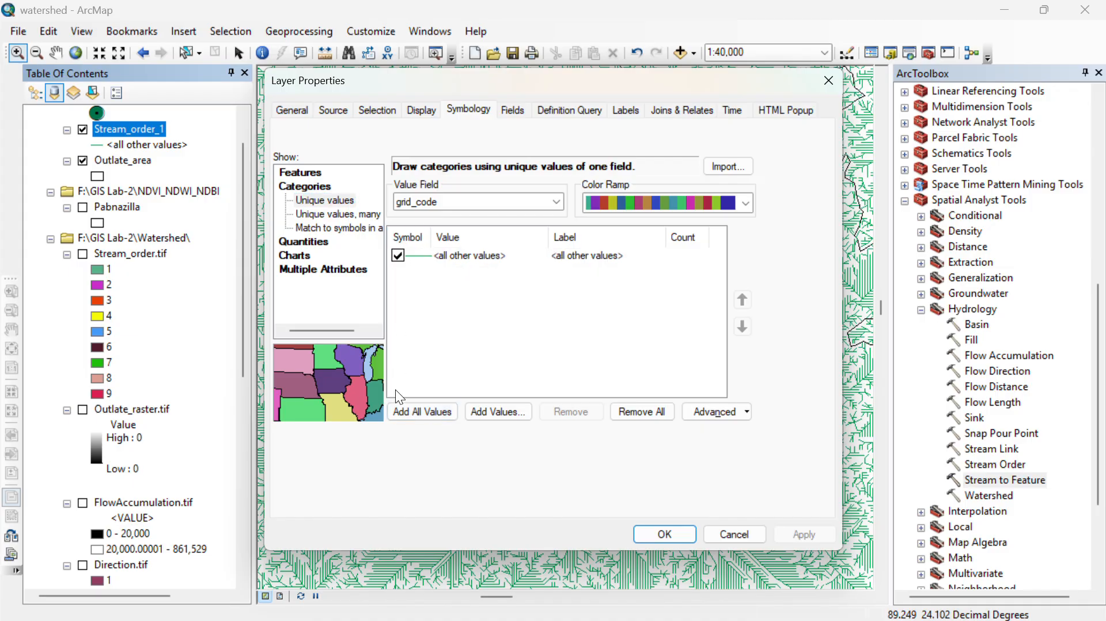
left_click(394, 257)
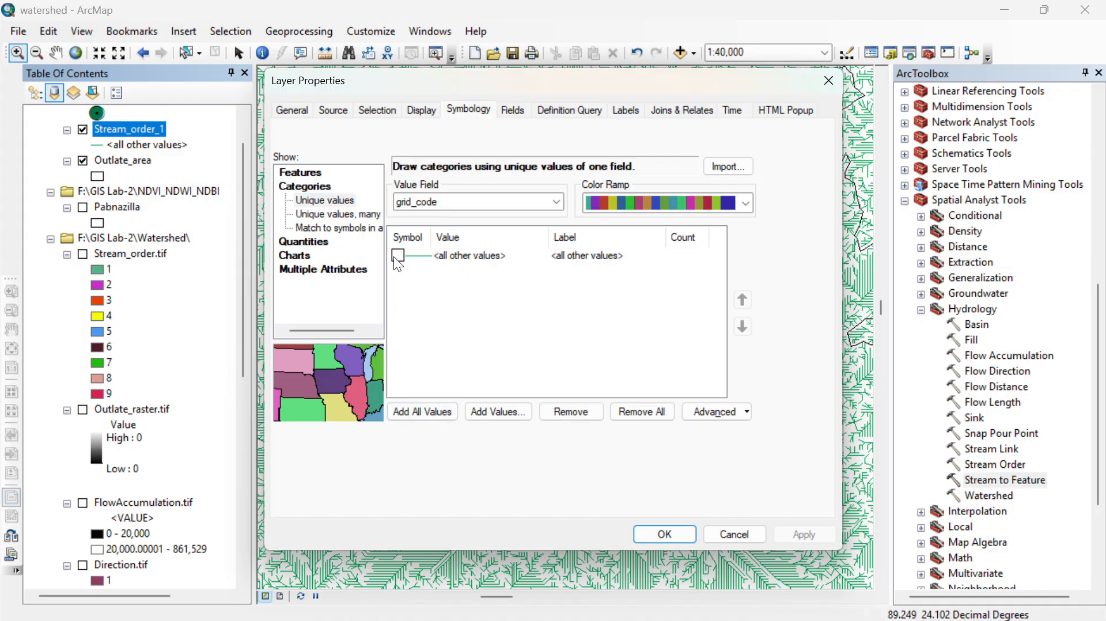
left_click(414, 413)
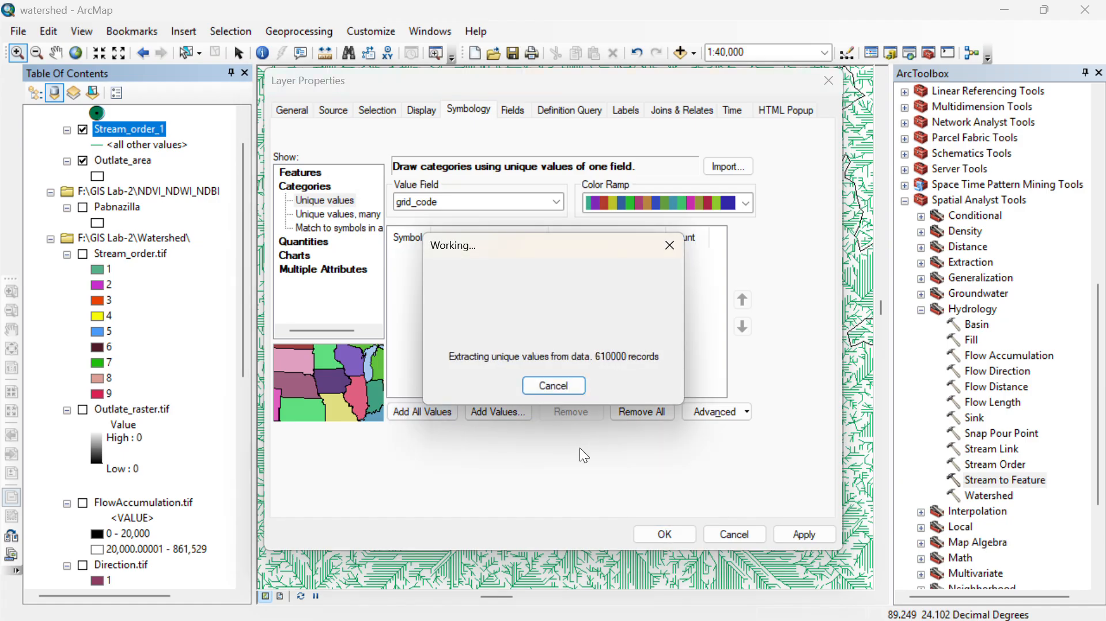
scroll(517, 313, "down", 1)
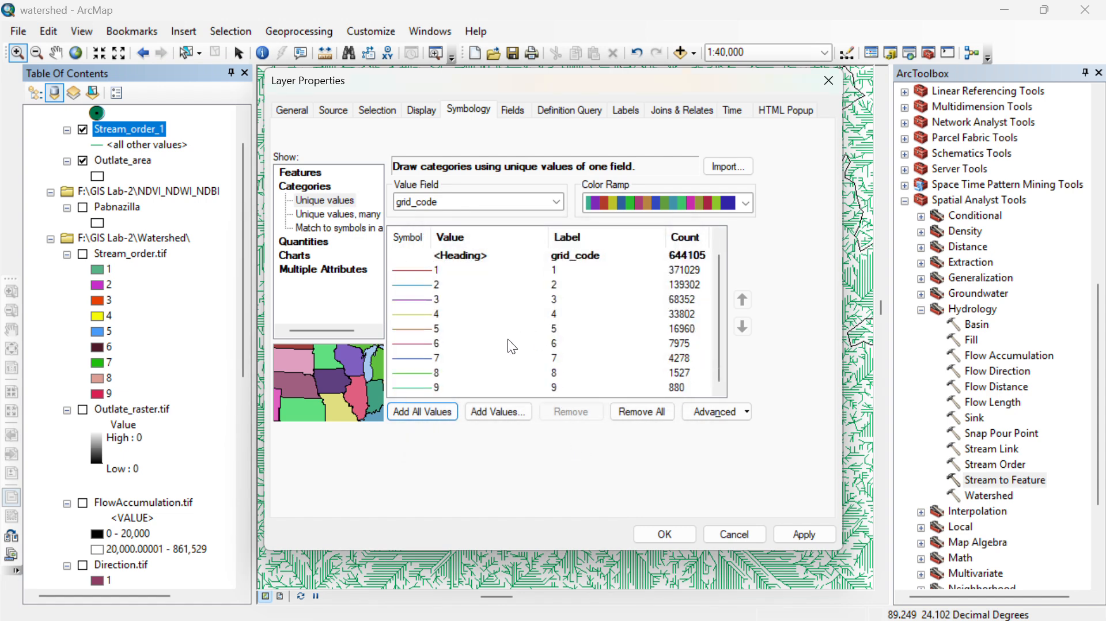
scroll(497, 353, "up", 1)
scroll(496, 357, "down", 1)
left_click(821, 536)
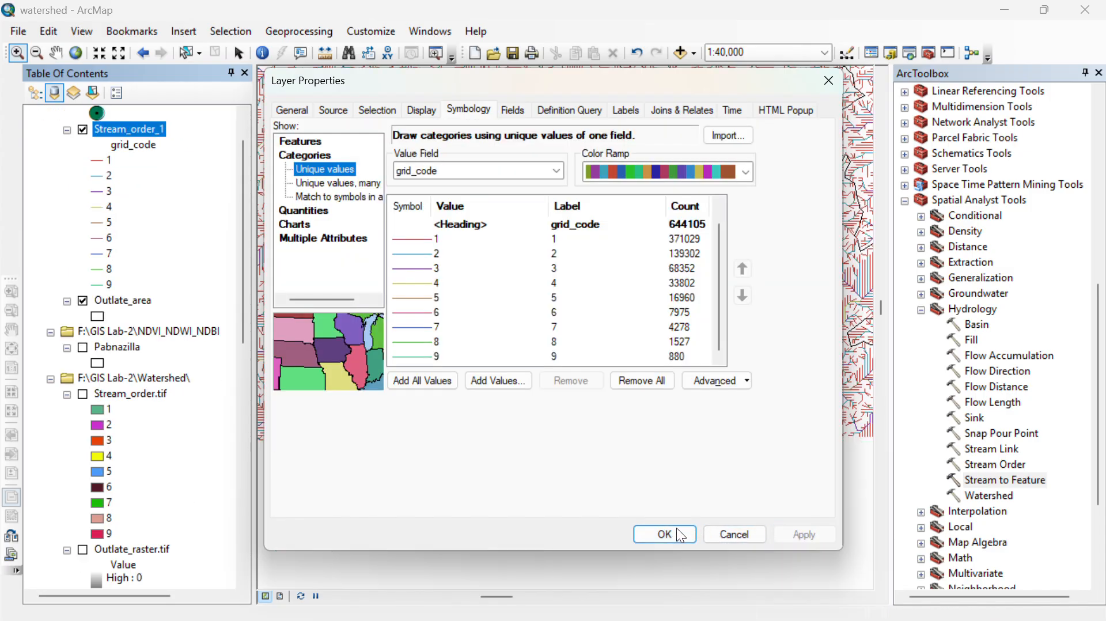
left_click(677, 529)
- Examine the symbolized Stream_order_1 polylines around the Outlate_area boundary at several scales and compare them with the Stream_order.tif raster
scroll(592, 452, "up", 1)
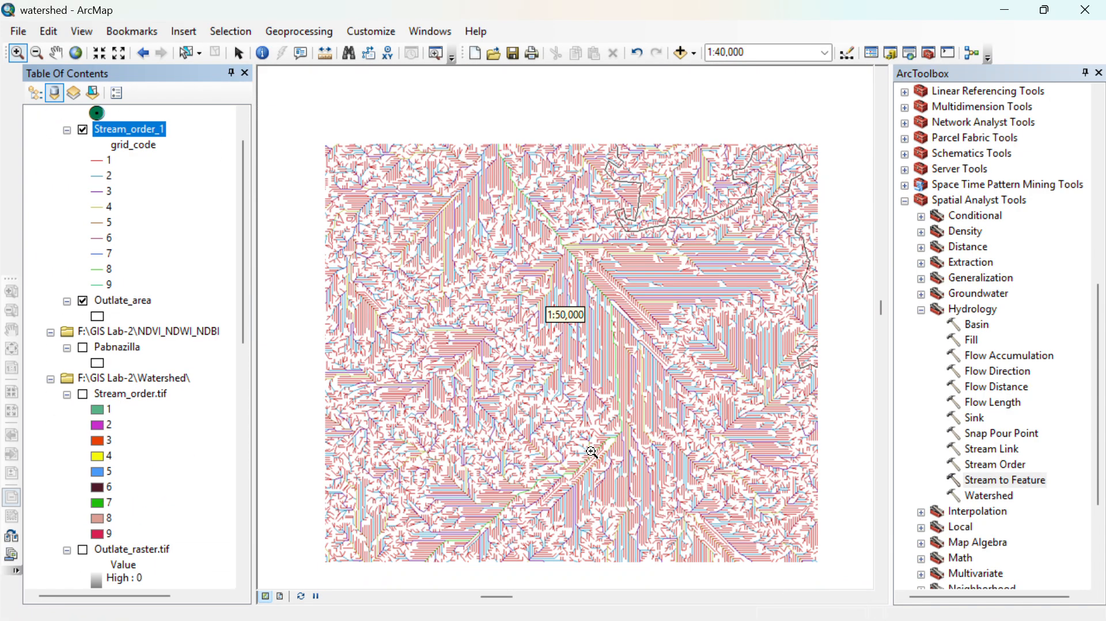
scroll(587, 461, "up", 1)
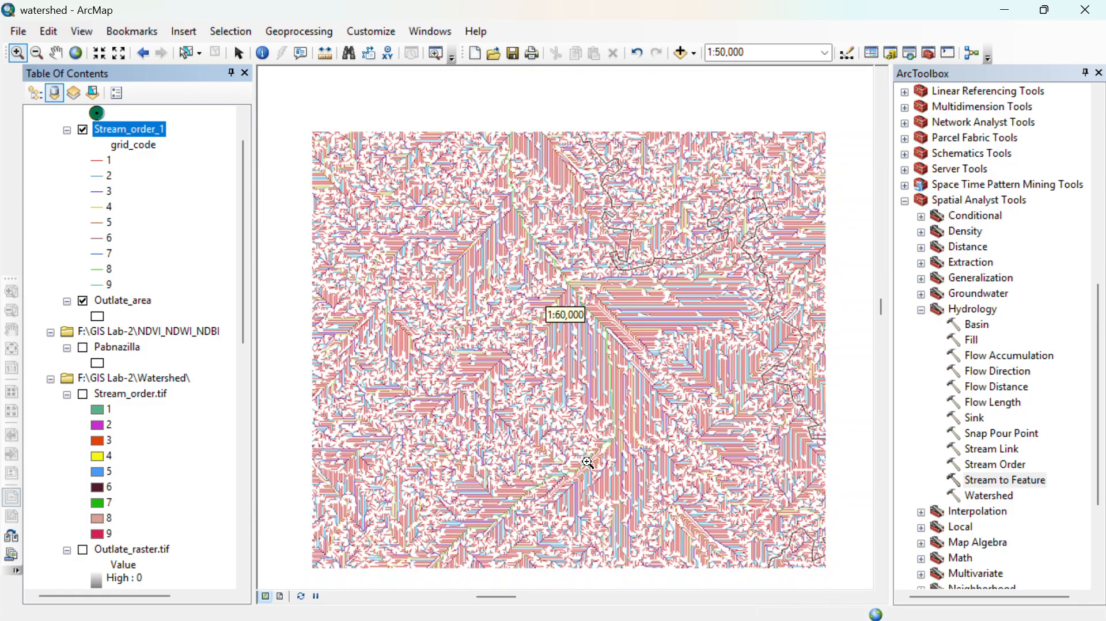
scroll(587, 461, "up", 2)
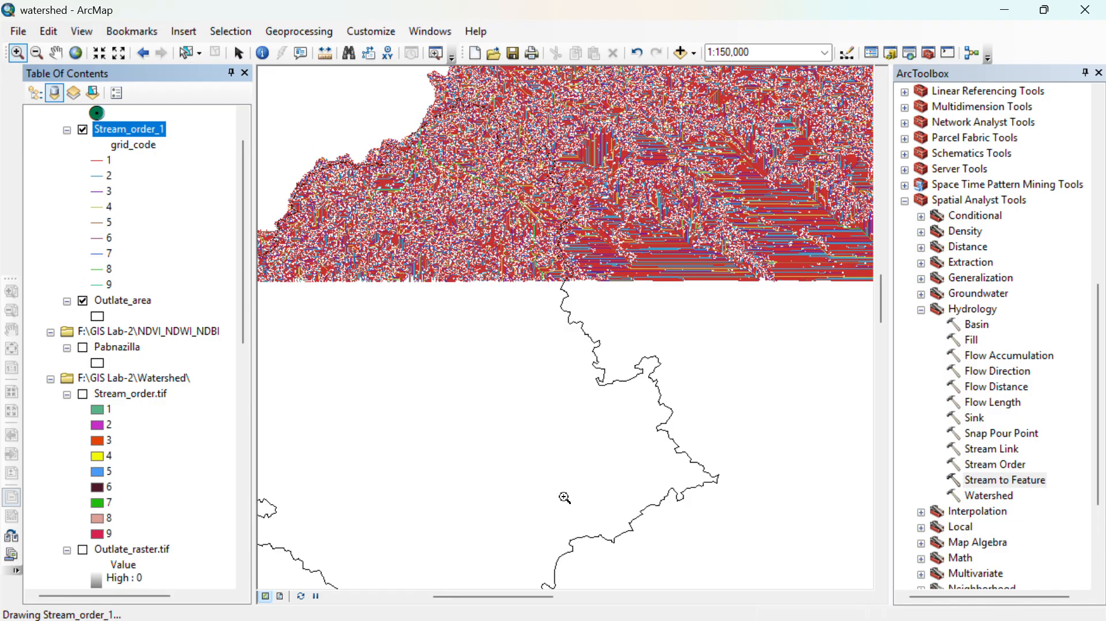
left_click_drag(564, 495, 607, 440)
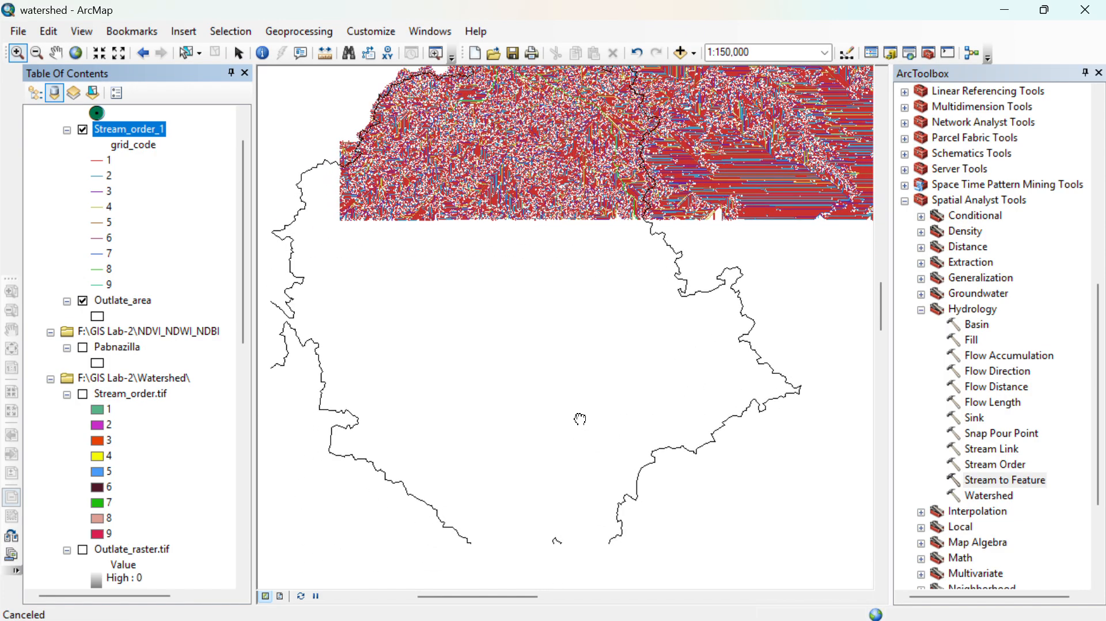
scroll(523, 332, "down", 3)
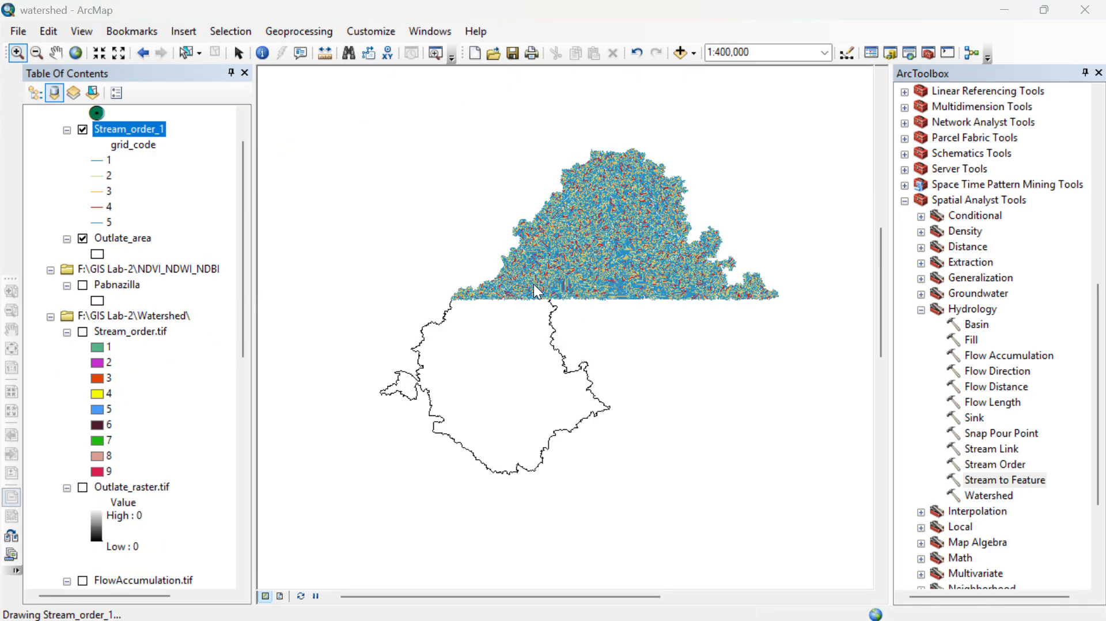
left_click(36, 52)
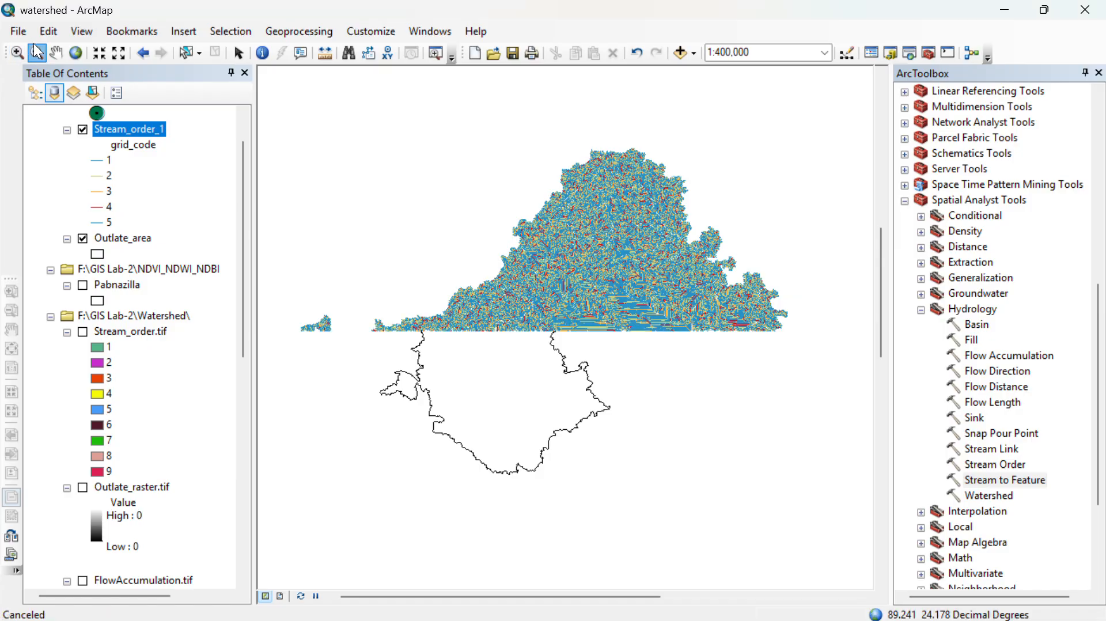
left_click_drag(373, 214, 593, 396)
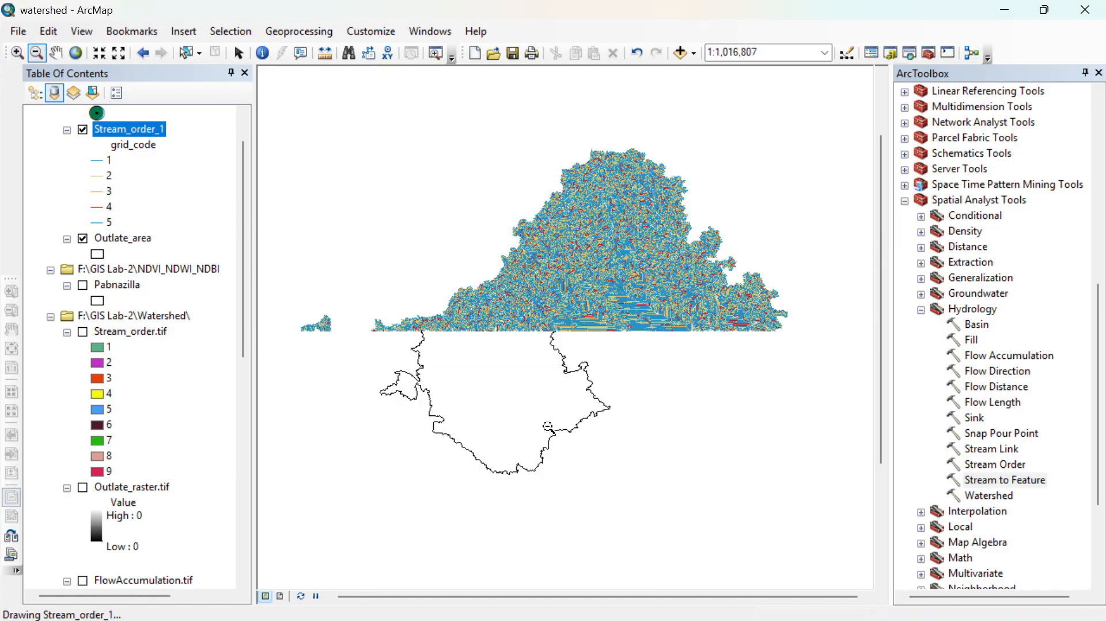
right_click(102, 334)
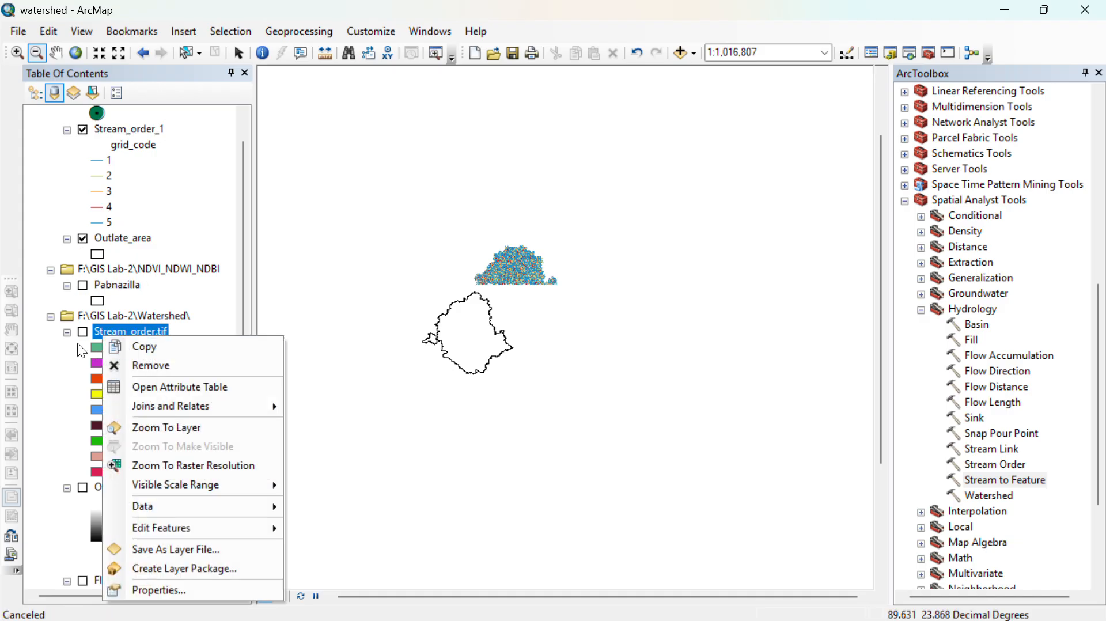
left_click(84, 332)
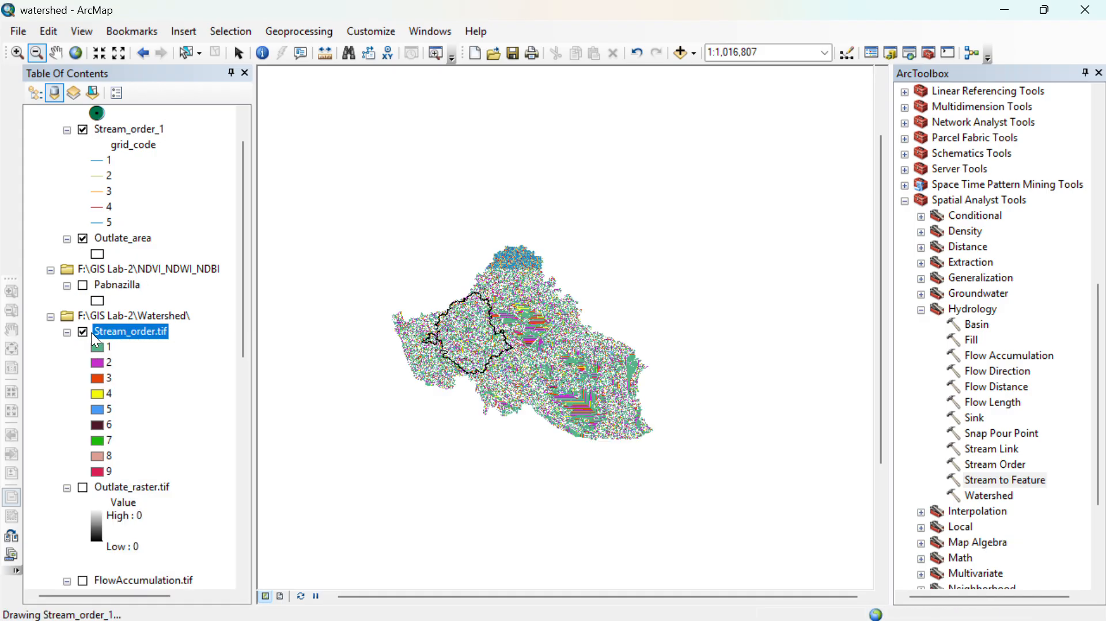
left_click(84, 333)
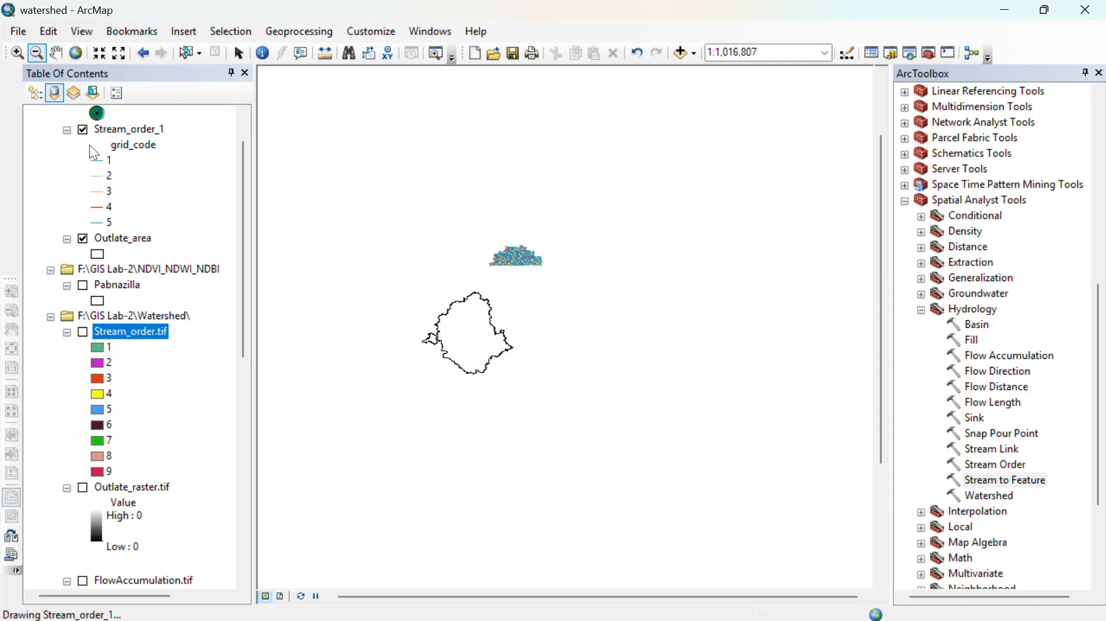
- Remove the Stream_order.tif raster and the Stream_order_1 polyline layer from the map
scroll(84, 129, "up", 1)
left_click(84, 129)
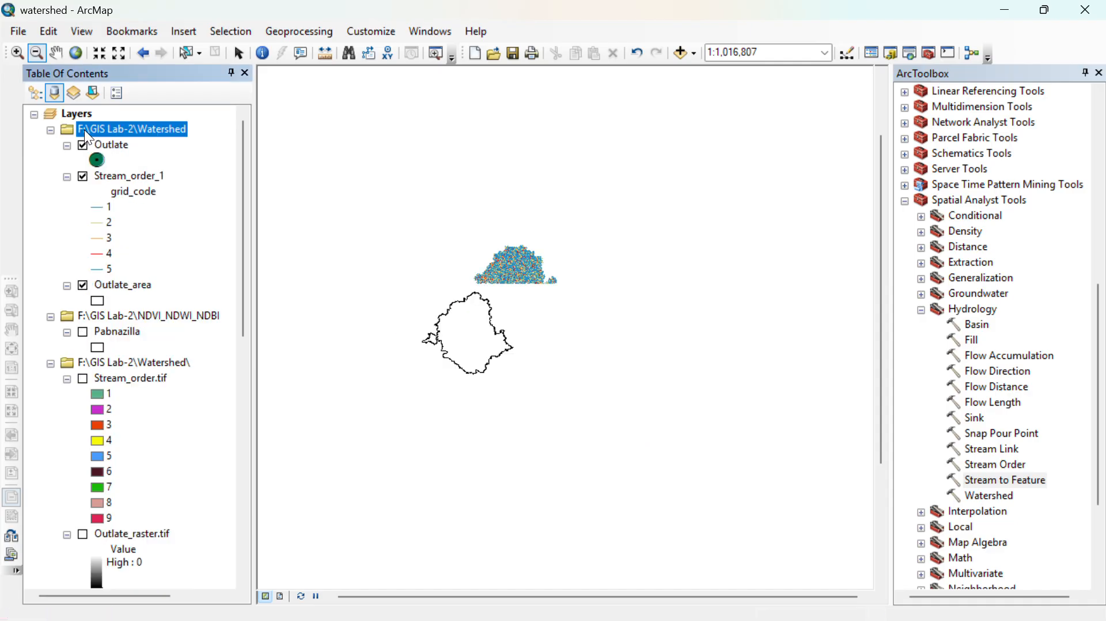
left_click(83, 177)
scroll(101, 311, "down", 3)
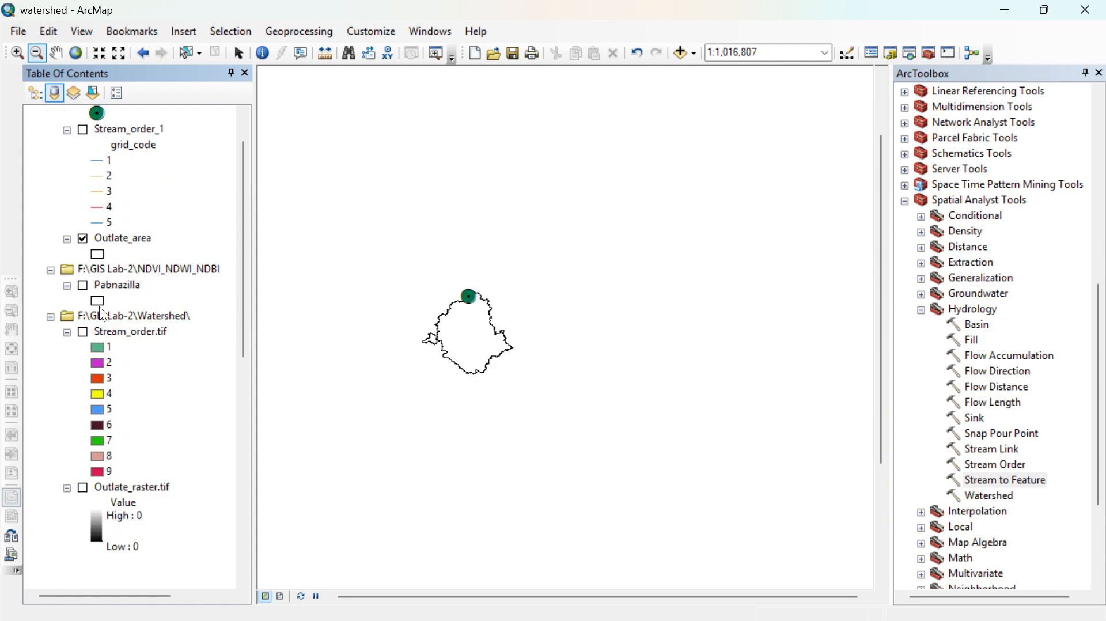
scroll(102, 311, "up", 1)
scroll(99, 305, "down", 3)
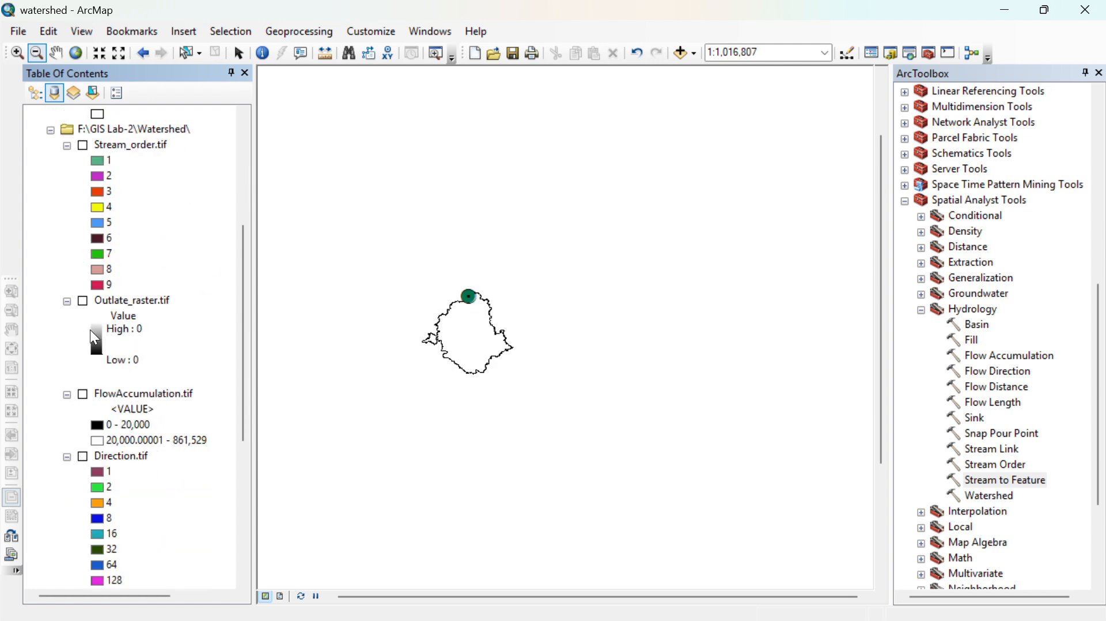
scroll(91, 310, "up", 3)
left_click(98, 286)
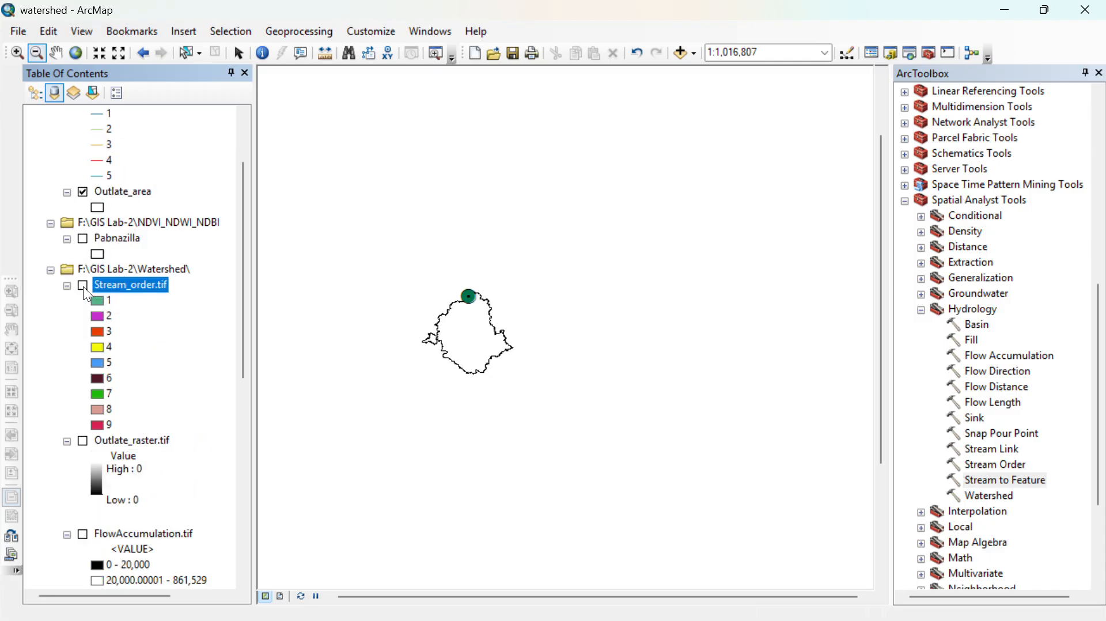
left_click(82, 285)
right_click(102, 286)
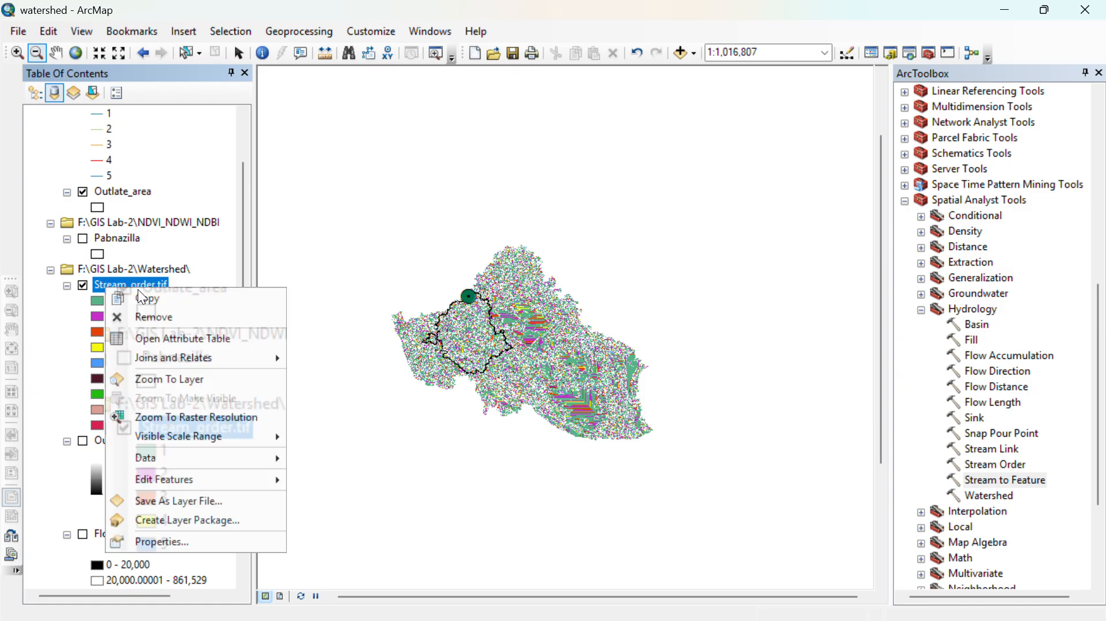
left_click(164, 323)
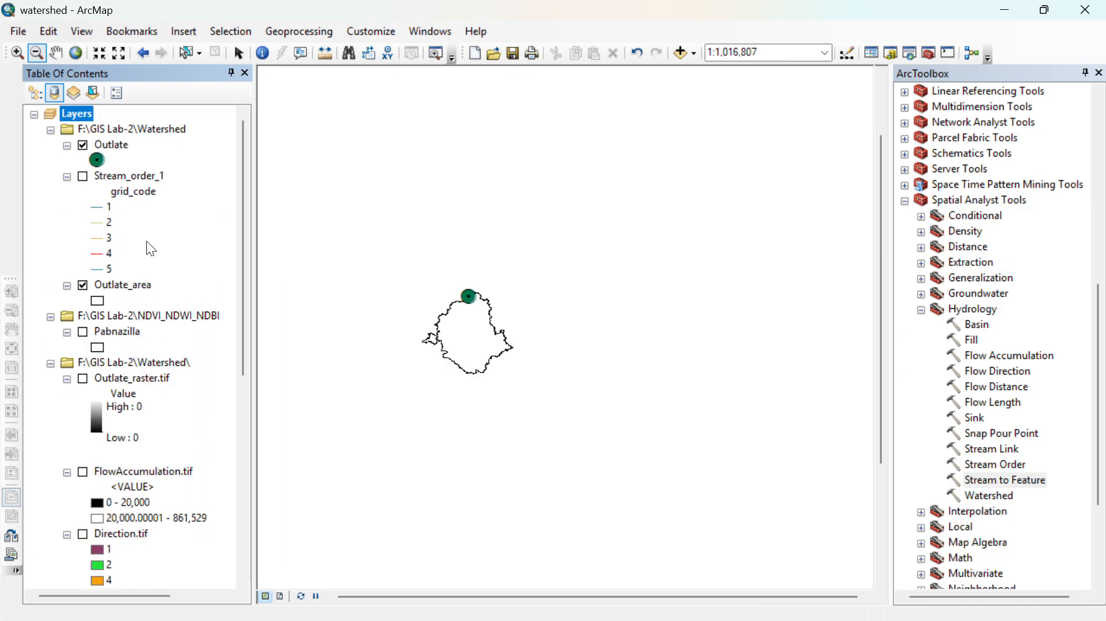
right_click(133, 174)
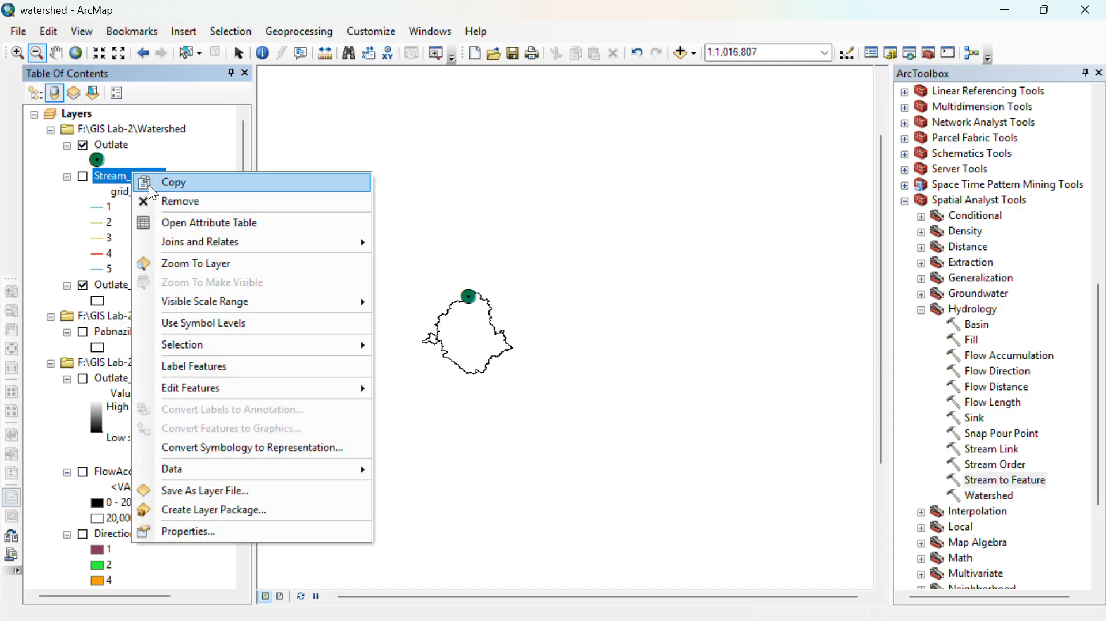
left_click(165, 222)
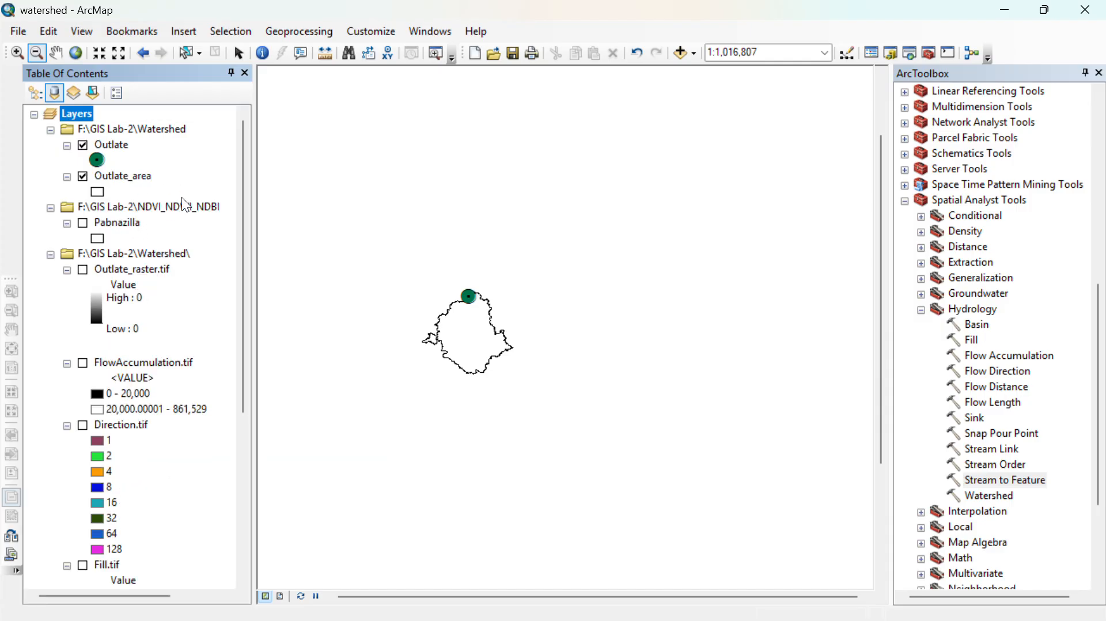
- Turn on the FlowAccumulation.tif layer beneath the Outlate point and the watershed outline
left_click(83, 363)
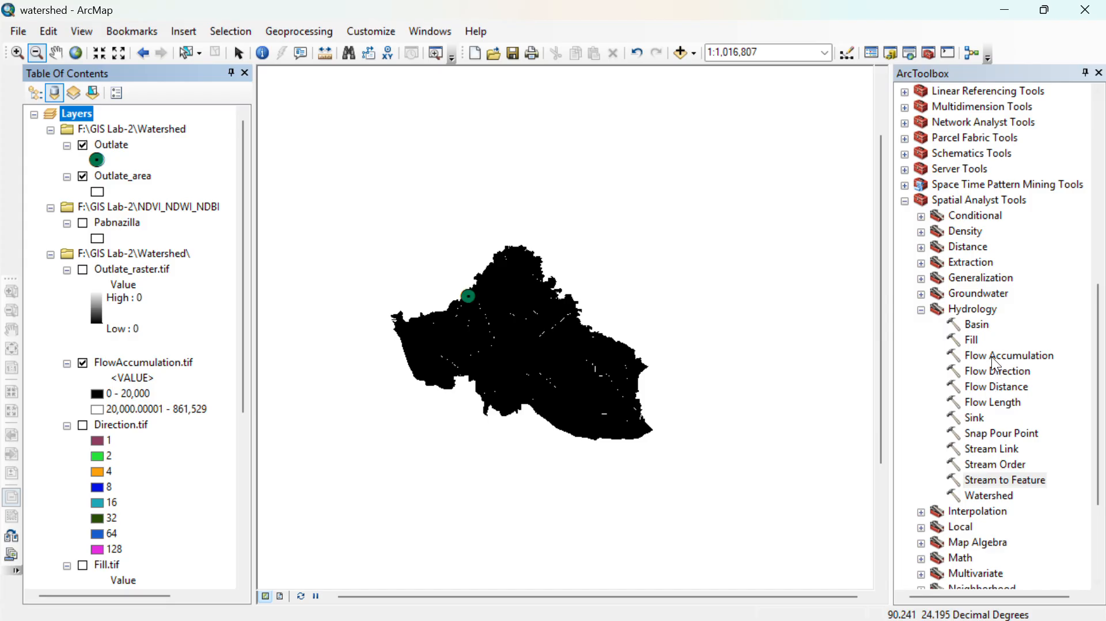
scroll(967, 351, "down", 3)
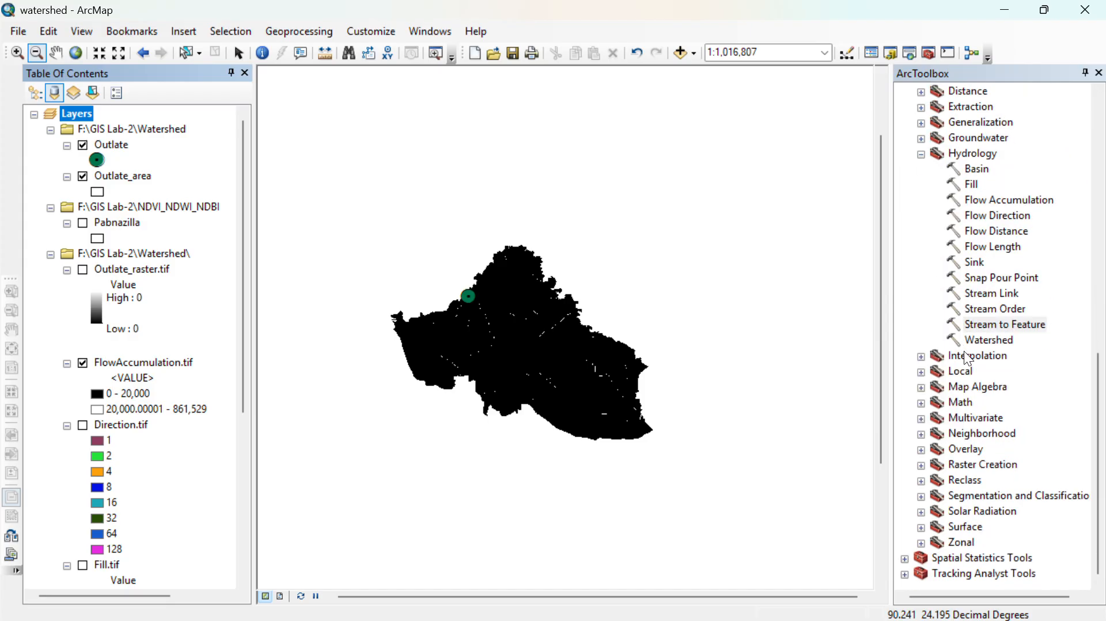
- Start a Raster Calculator expression that selects FlowAccumulation.tif cells greater than 1500
left_click(921, 389)
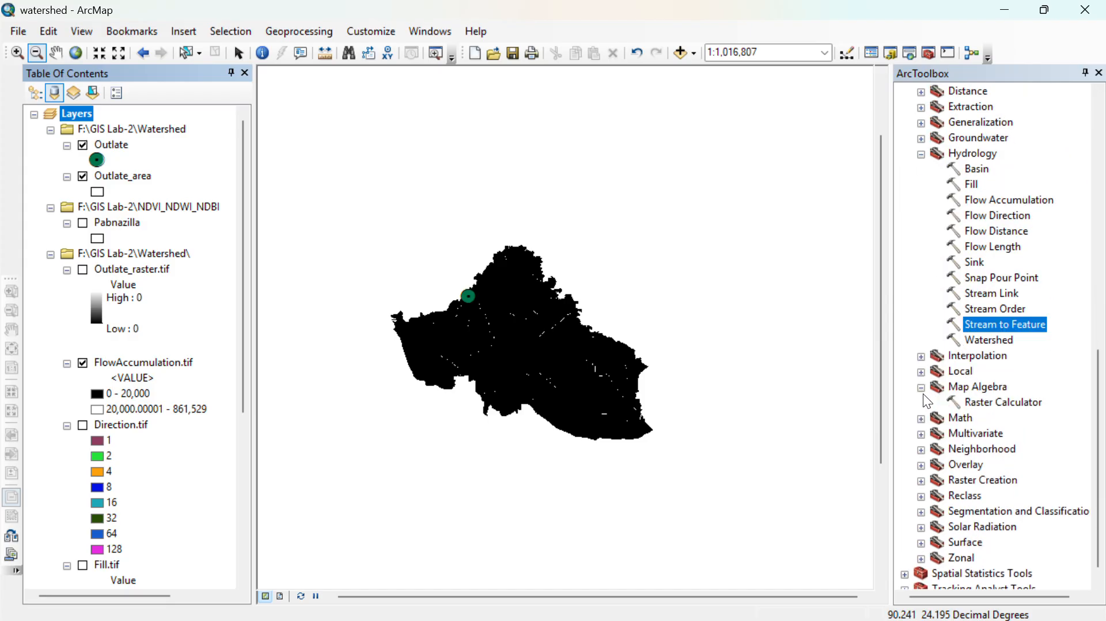
double_click(993, 402)
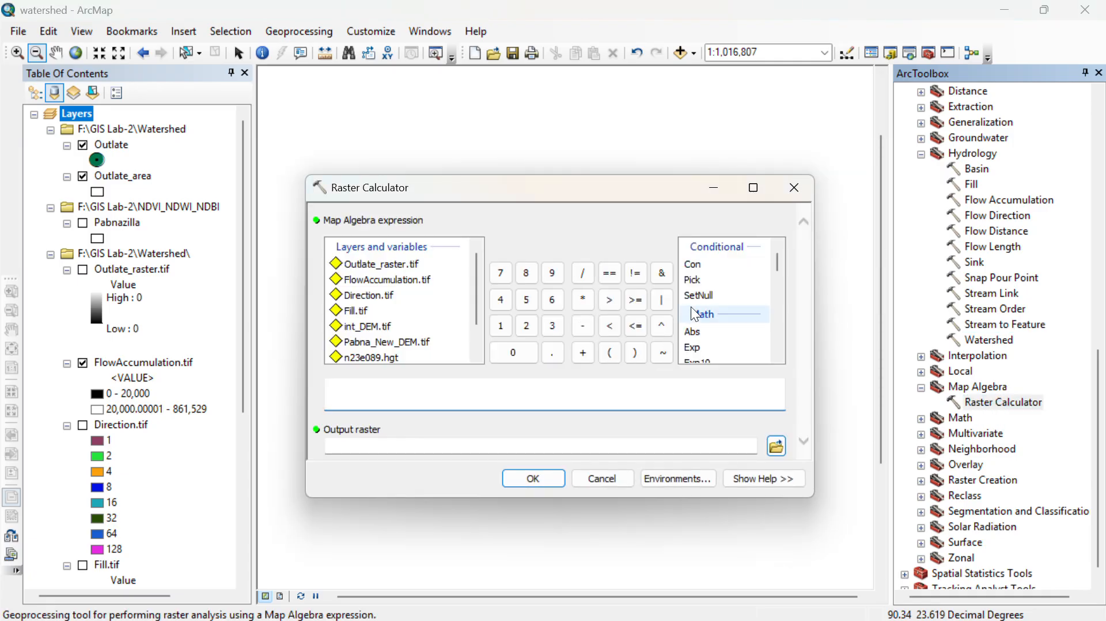
double_click(361, 280)
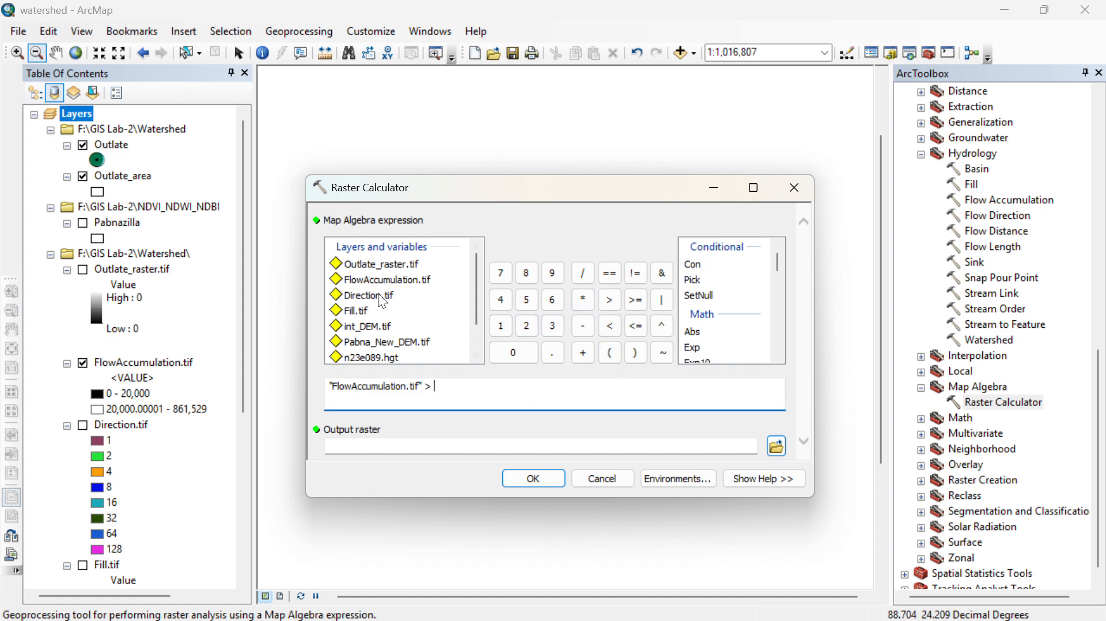
left_click(501, 326)
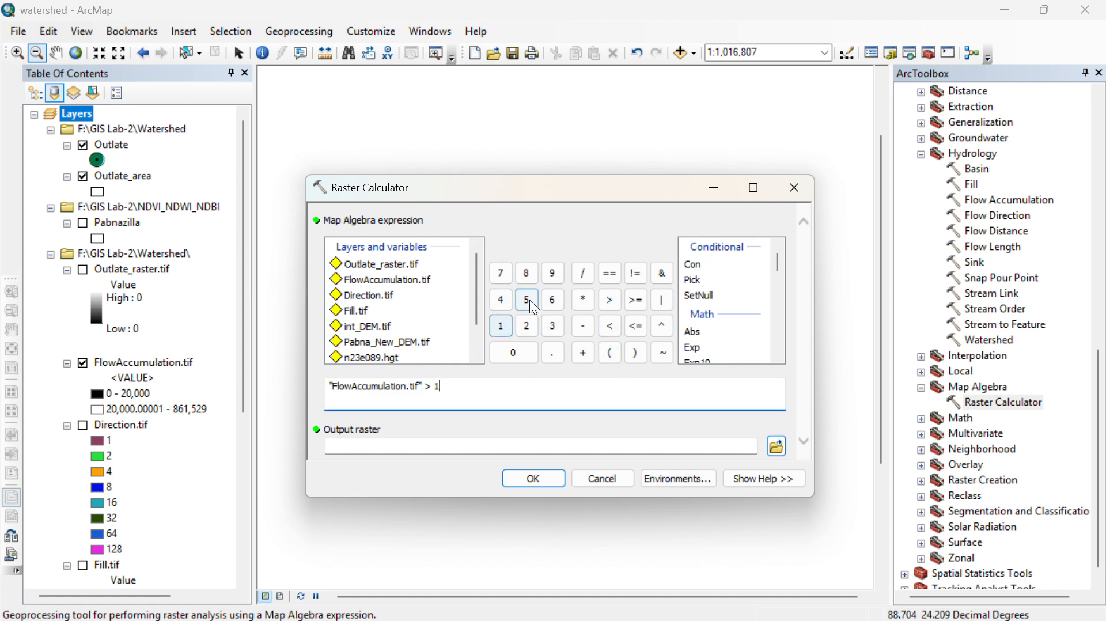
left_click(527, 300)
left_click(513, 353)
left_click(529, 354)
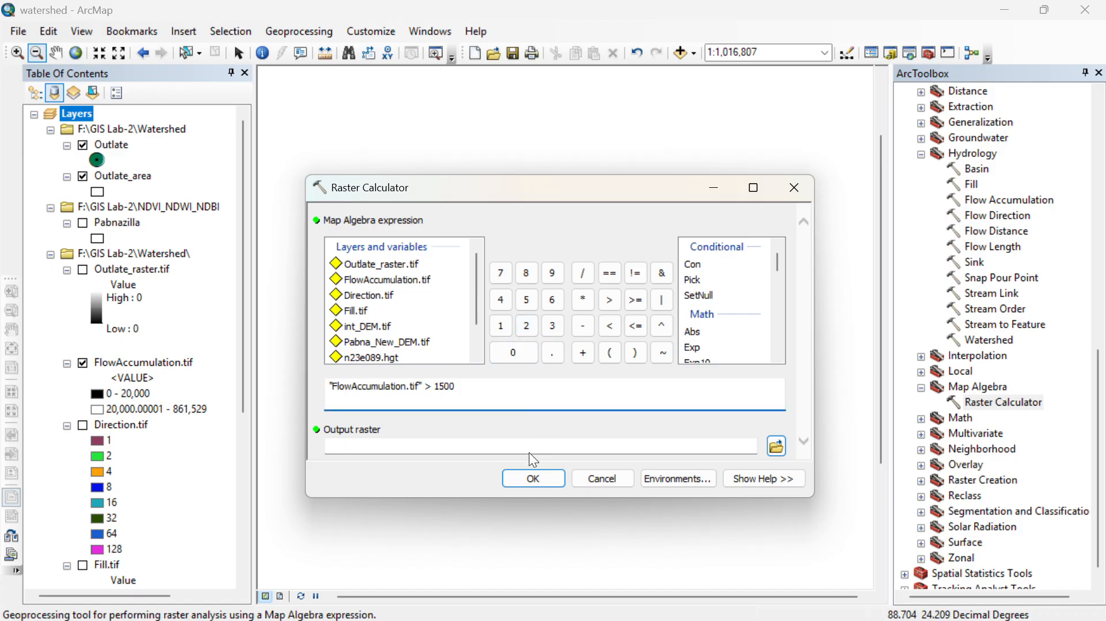
- Save the calculation output as raster_cal.tif in the Watershed folder and run it
left_click(778, 446)
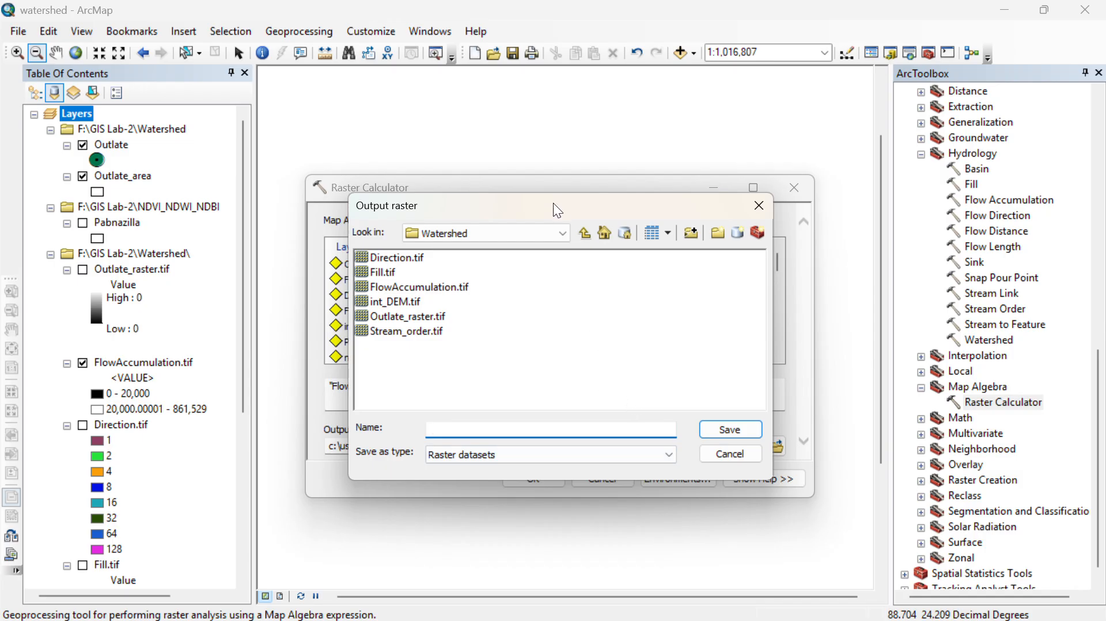
left_click_drag(554, 201, 679, 219)
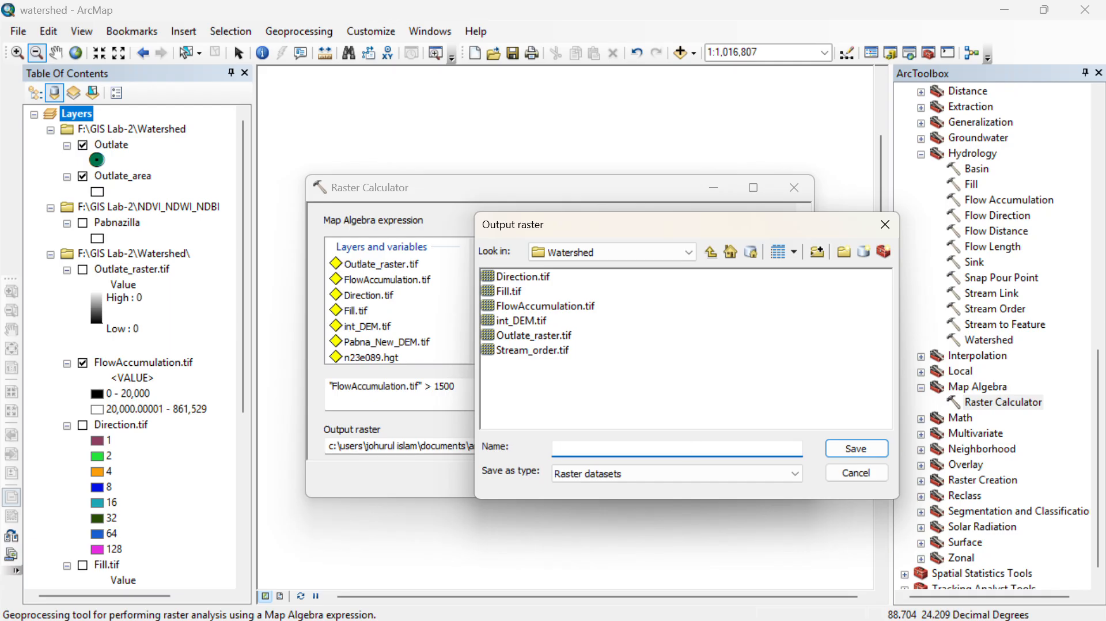
type("raster_cal.tif")
left_click(843, 446)
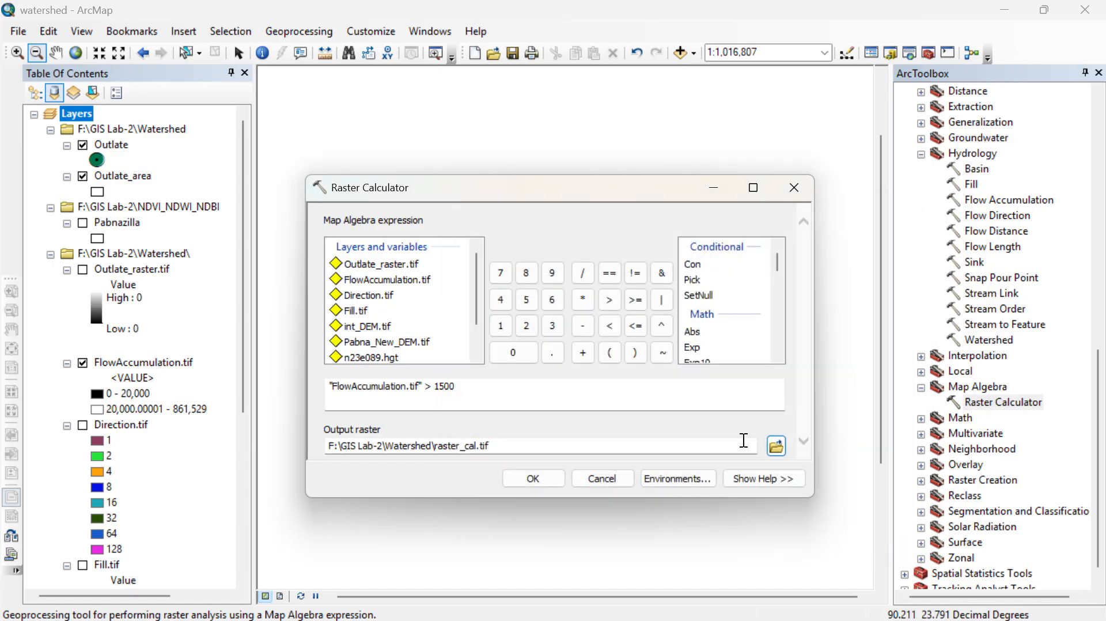
left_click(542, 479)
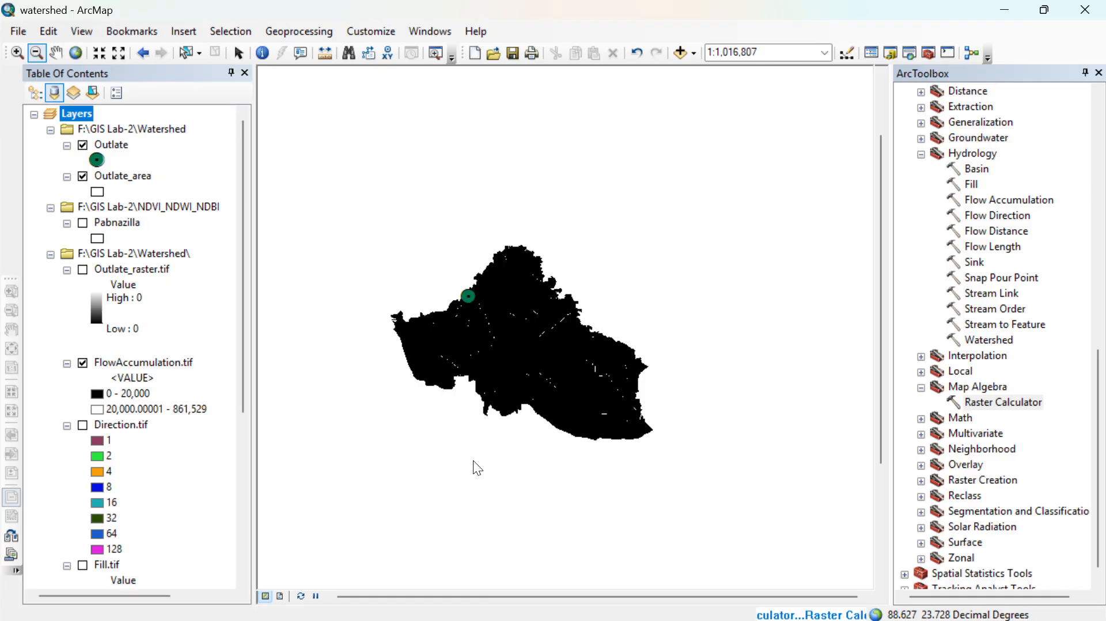
- Examine the raster_cal.tif stream cells in and around the Outlate_area boundary
left_click_drag(435, 256, 792, 565)
left_click_drag(493, 331, 616, 442)
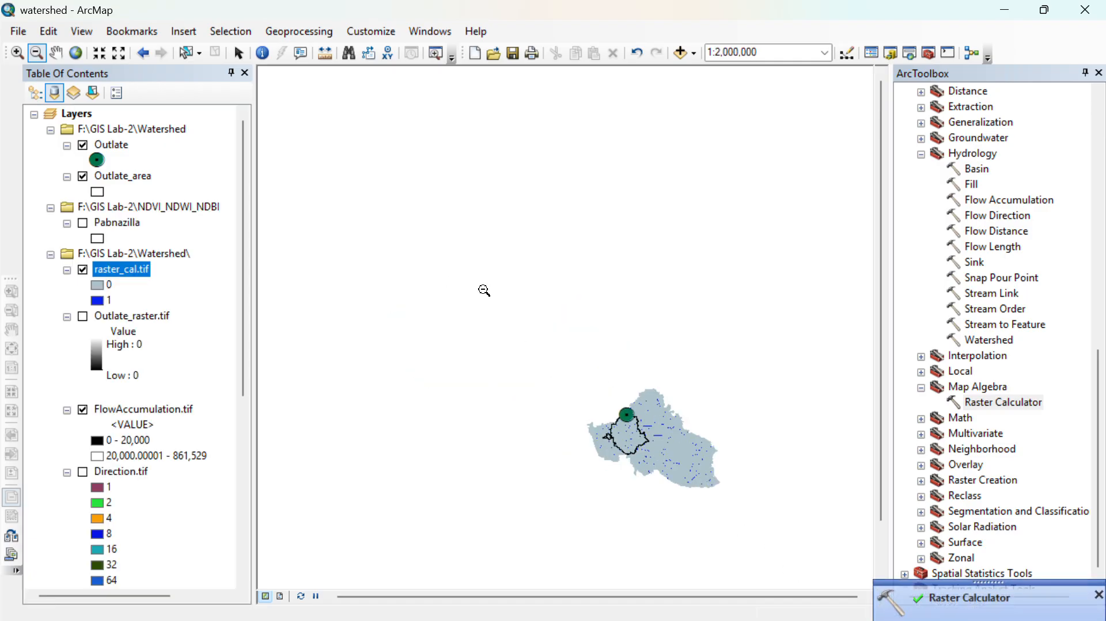
left_click(17, 52)
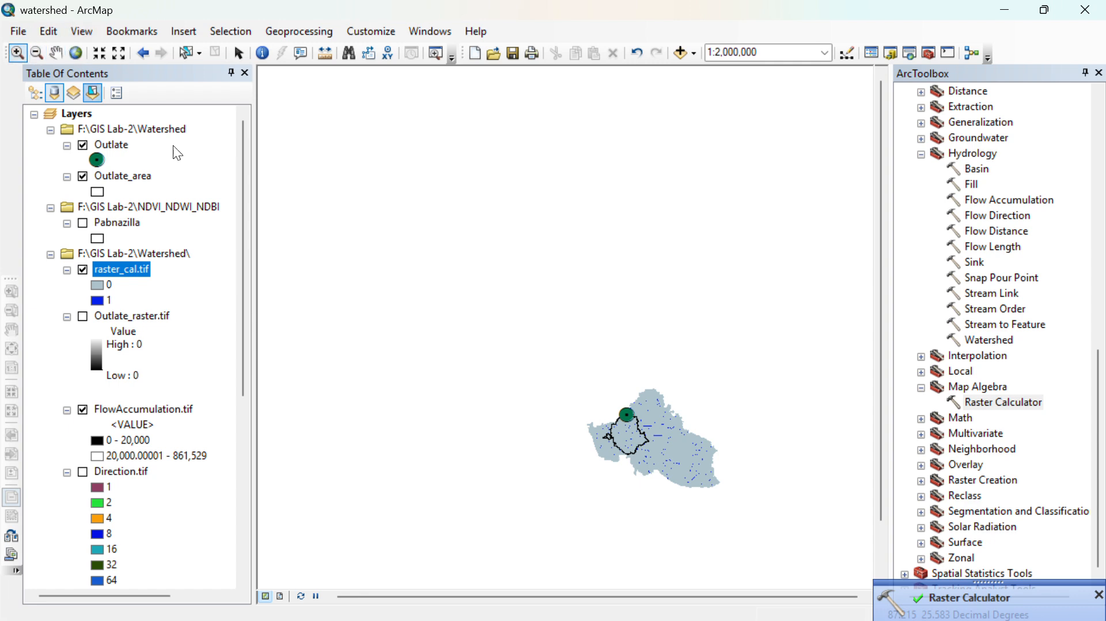
left_click_drag(570, 382, 749, 519)
left_click_drag(452, 155, 684, 416)
left_click_drag(425, 276, 541, 320)
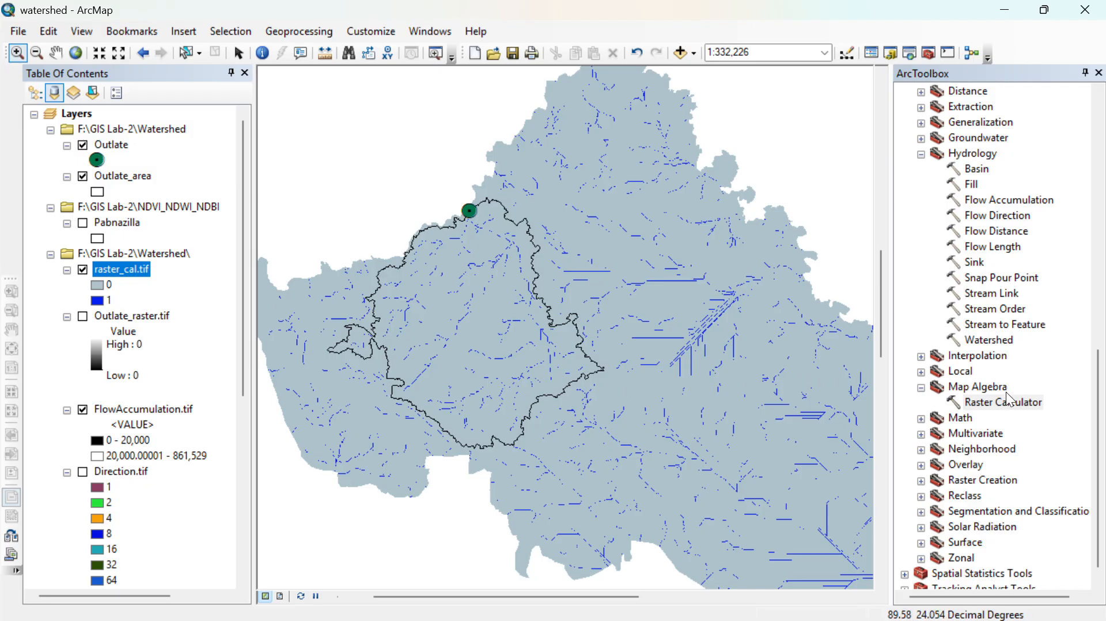
- Run Stream Order on raster_cal.tif with Direction.tif as flow direction raster, saving the output as Stream_order2.tif in the Watershed folder
scroll(937, 398, "down", 1)
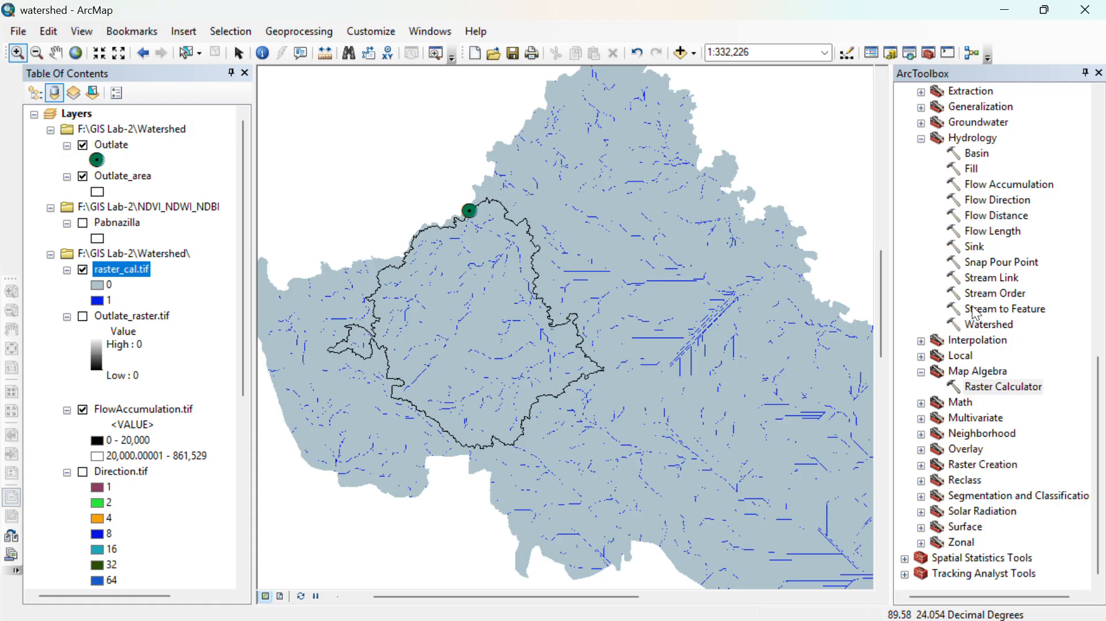
double_click(982, 294)
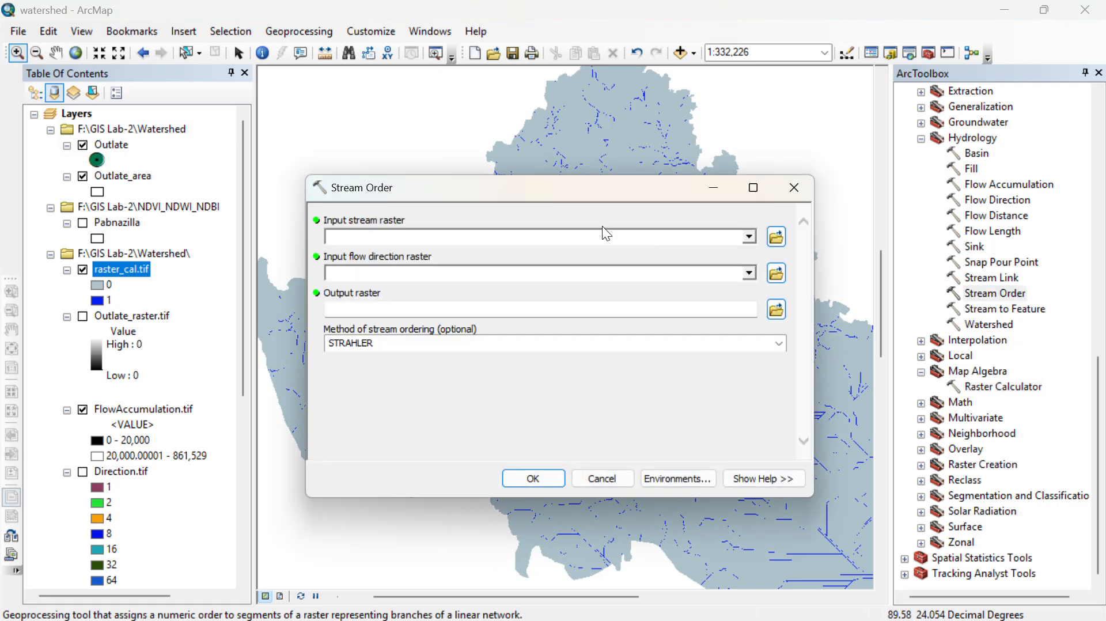
left_click(750, 237)
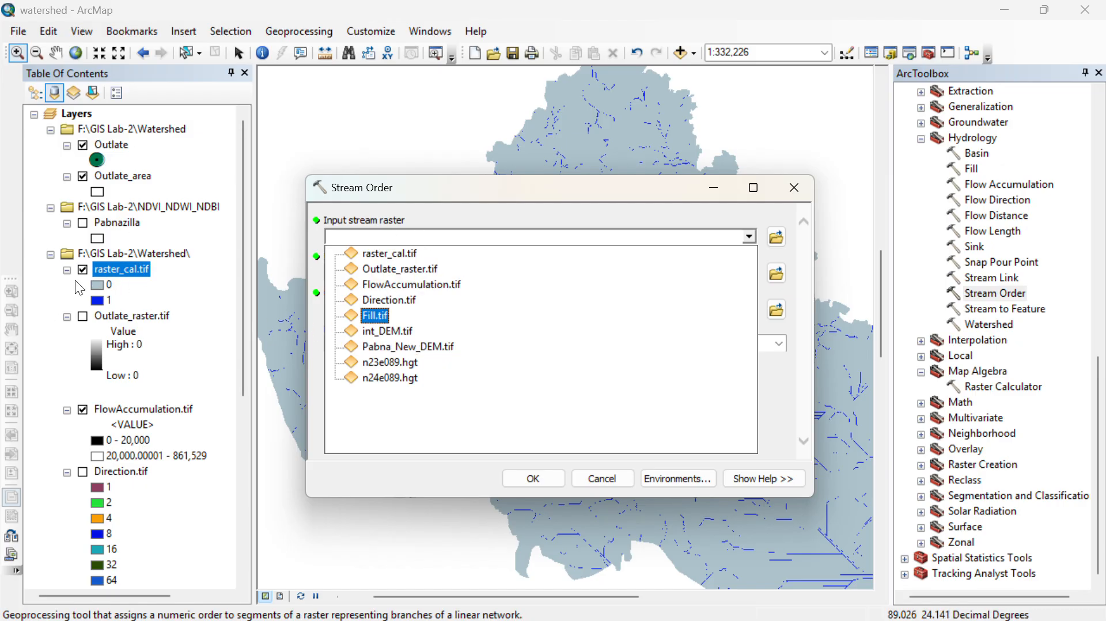
left_click(408, 252)
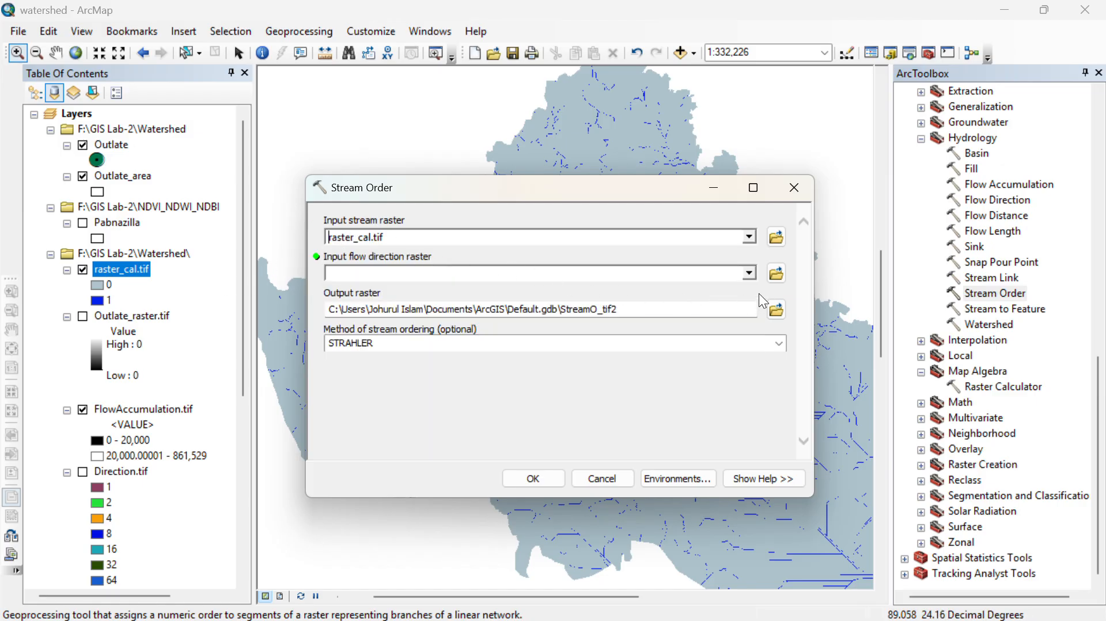
left_click(749, 273)
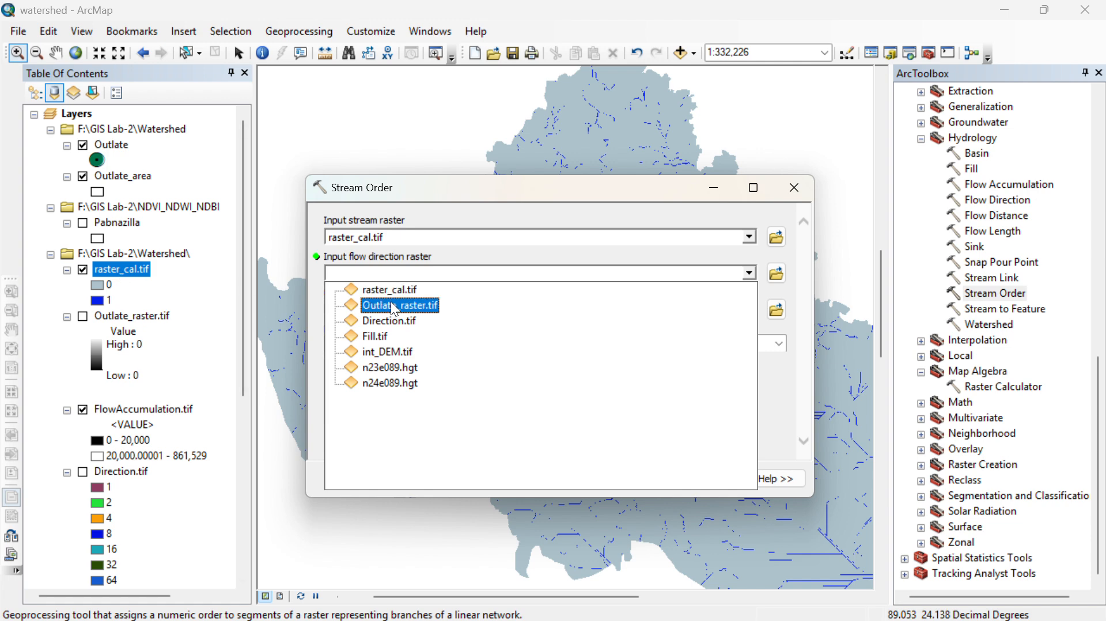
left_click(406, 320)
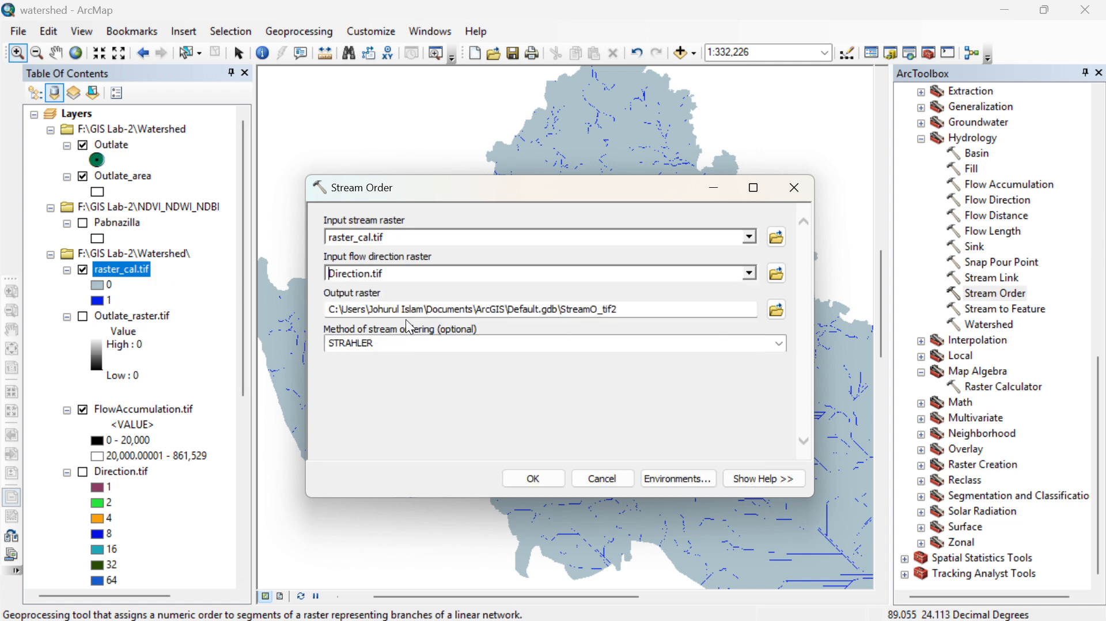
left_click(776, 309)
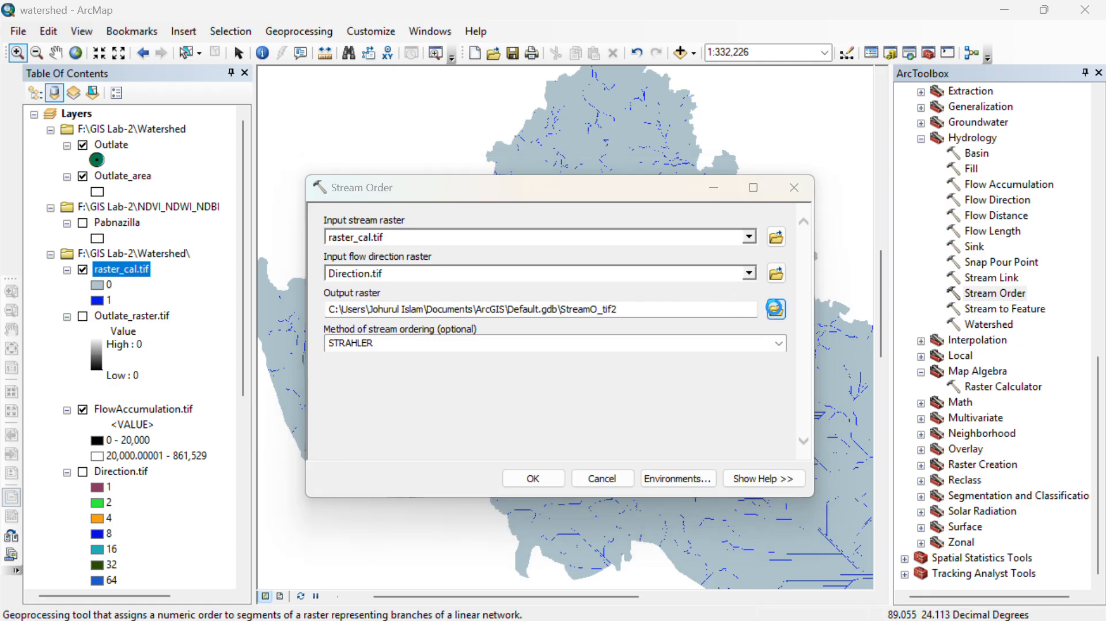
type("Stream_order2.tif")
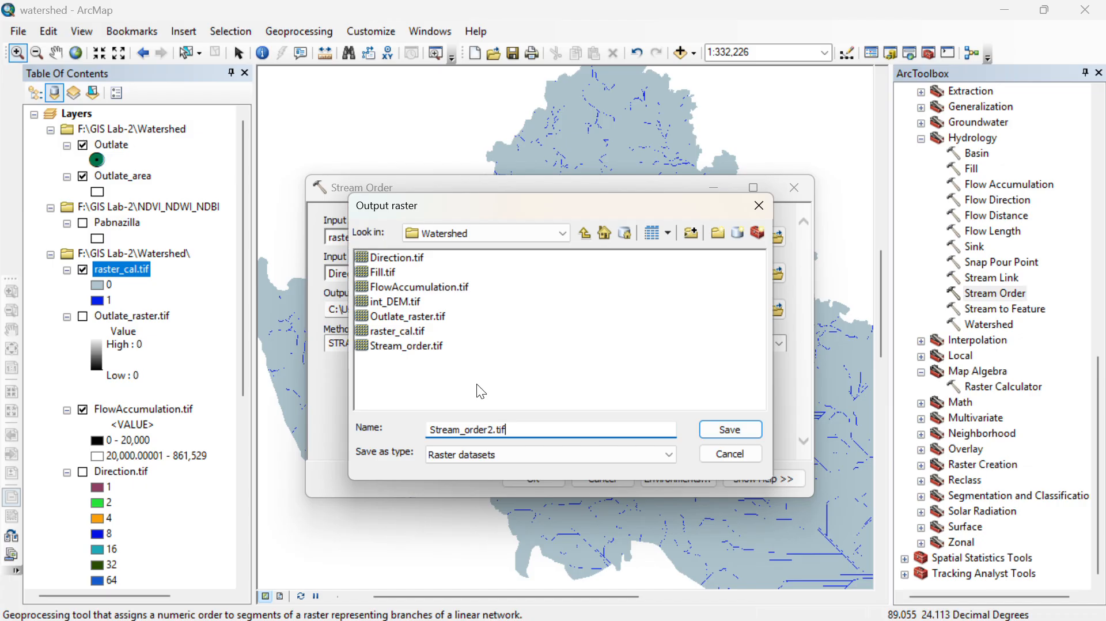
left_click(718, 429)
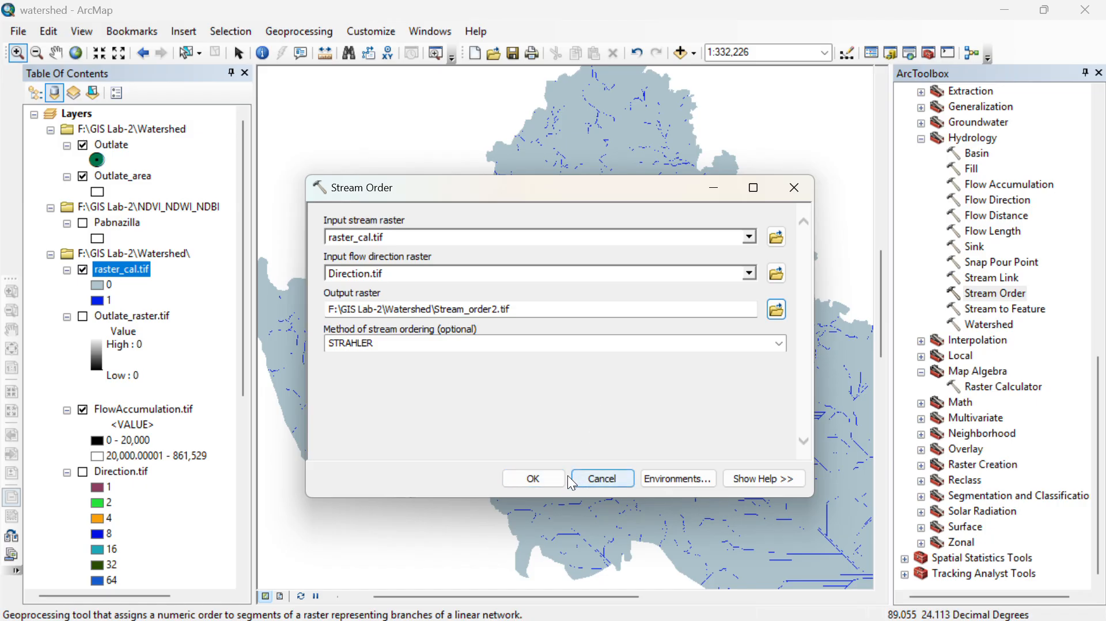
left_click(534, 479)
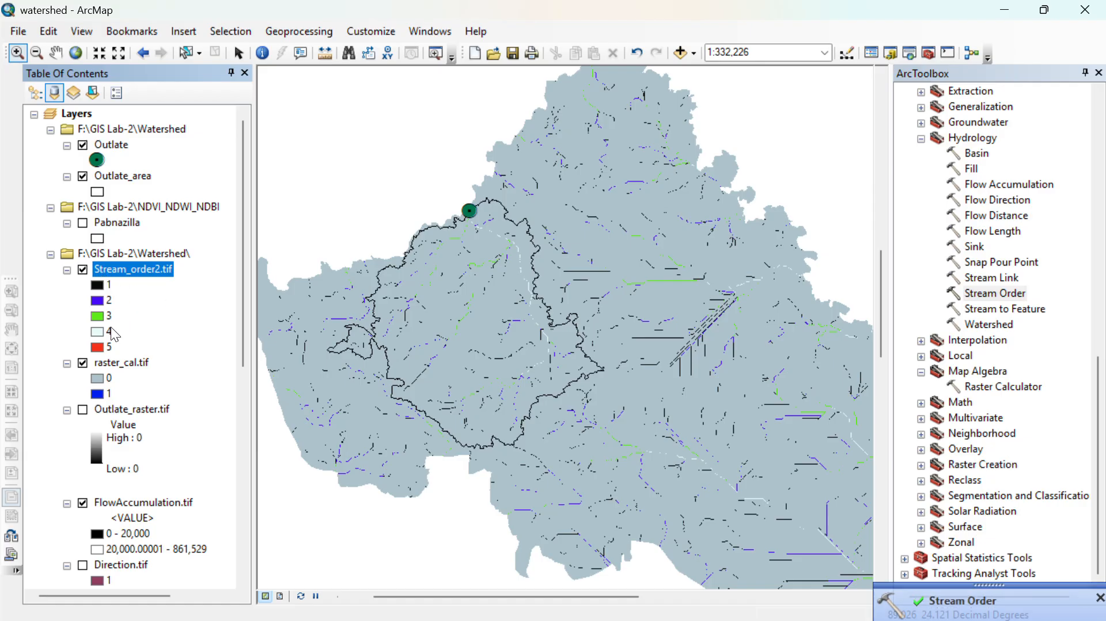
- Turn off the raster_cal.tif layer and inspect the Stream_order2.tif streams near the Outlate point at several scales
left_click(83, 363)
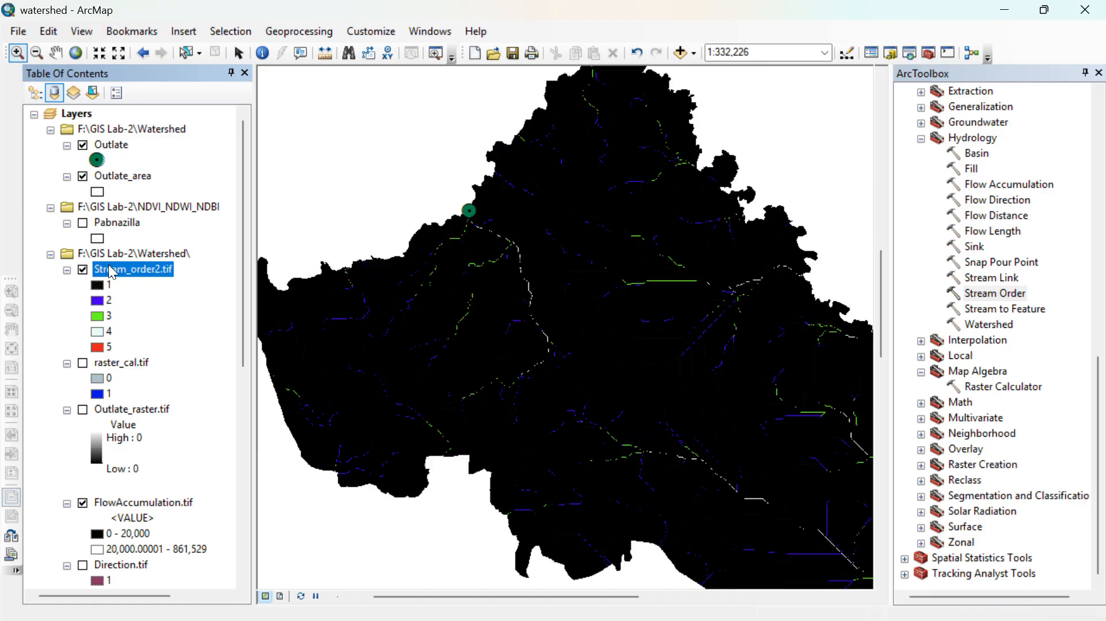
scroll(406, 258, "down", 2)
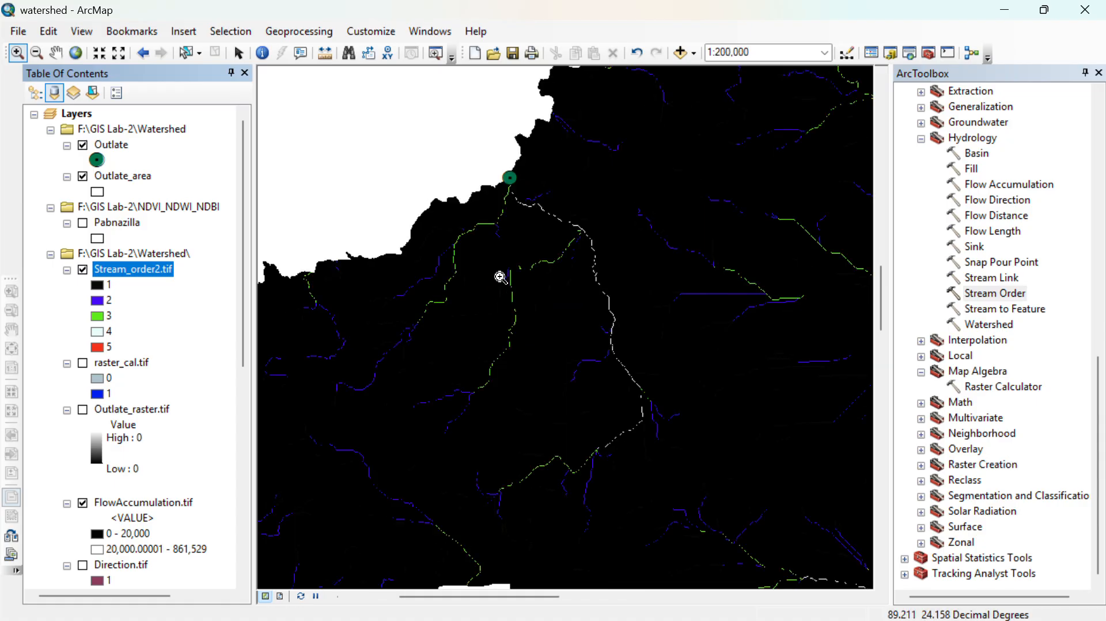
scroll(514, 301, "down", 2)
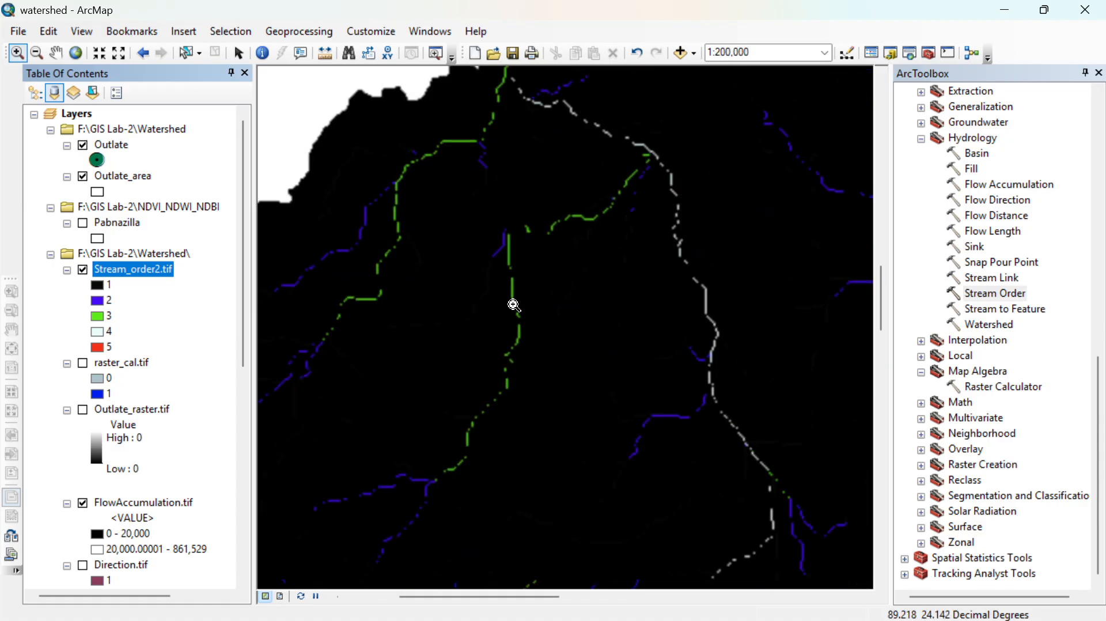
scroll(655, 334, "up", 1)
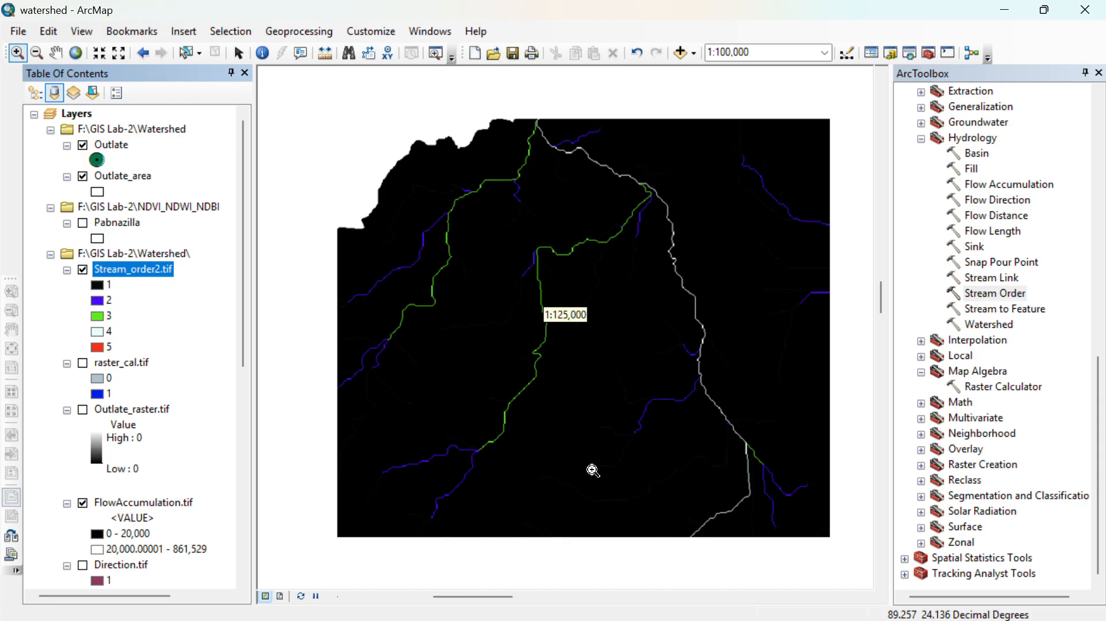
scroll(645, 403, "up", 3)
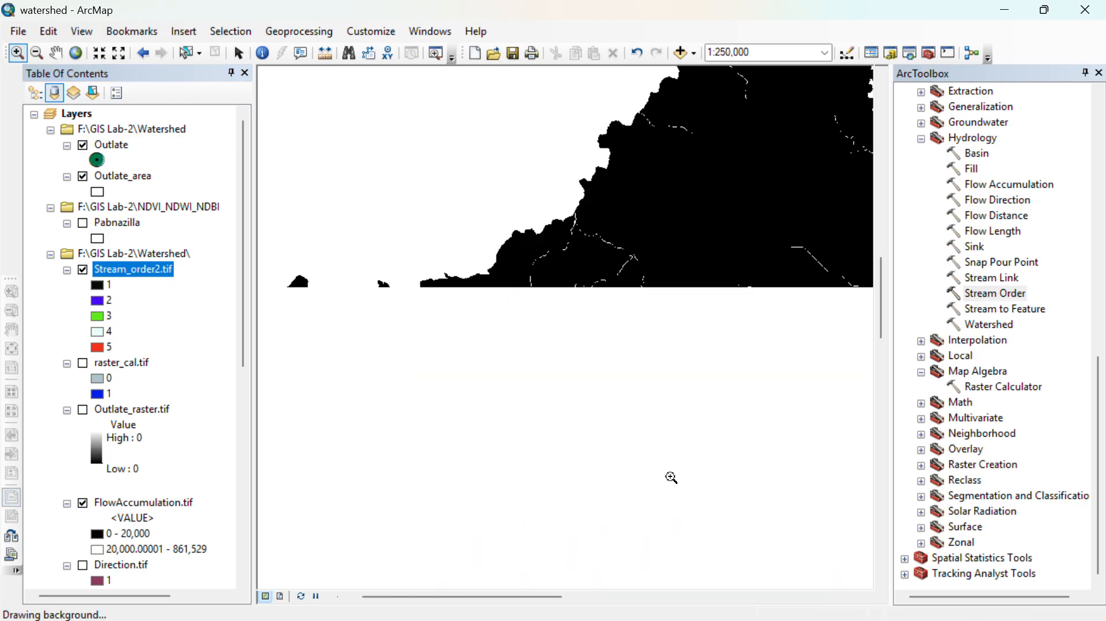
scroll(619, 389, "up", 1)
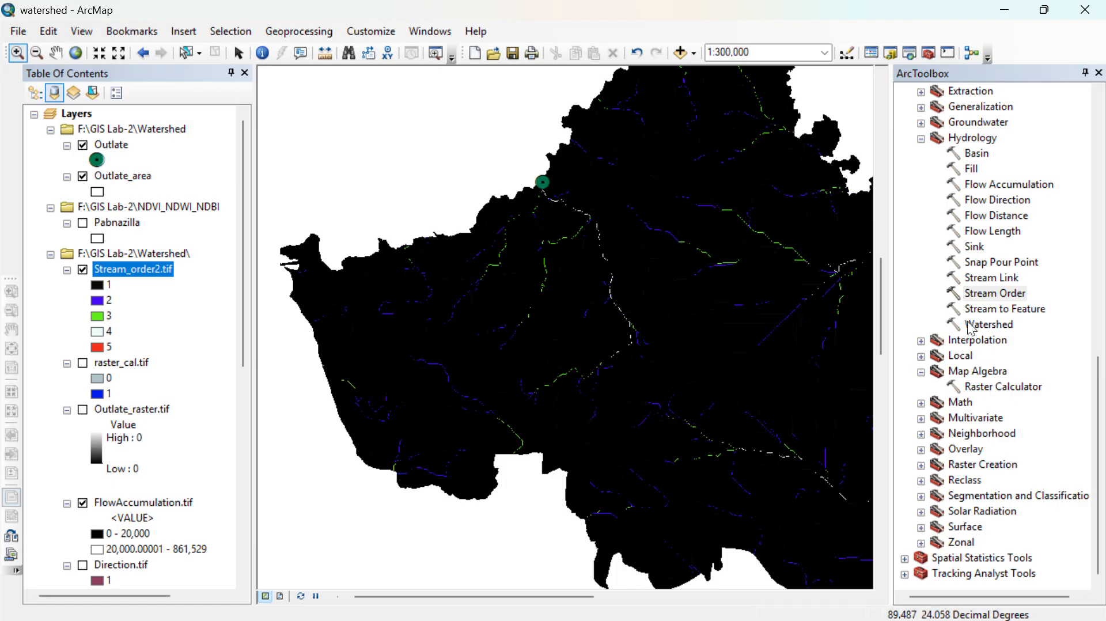
- Run Stream to Feature on Stream_order2.tif with Direction.tif as flow direction raster, saving the polylines as Stream_feature.shp in the Watershed folder
left_click(994, 311)
double_click(994, 311)
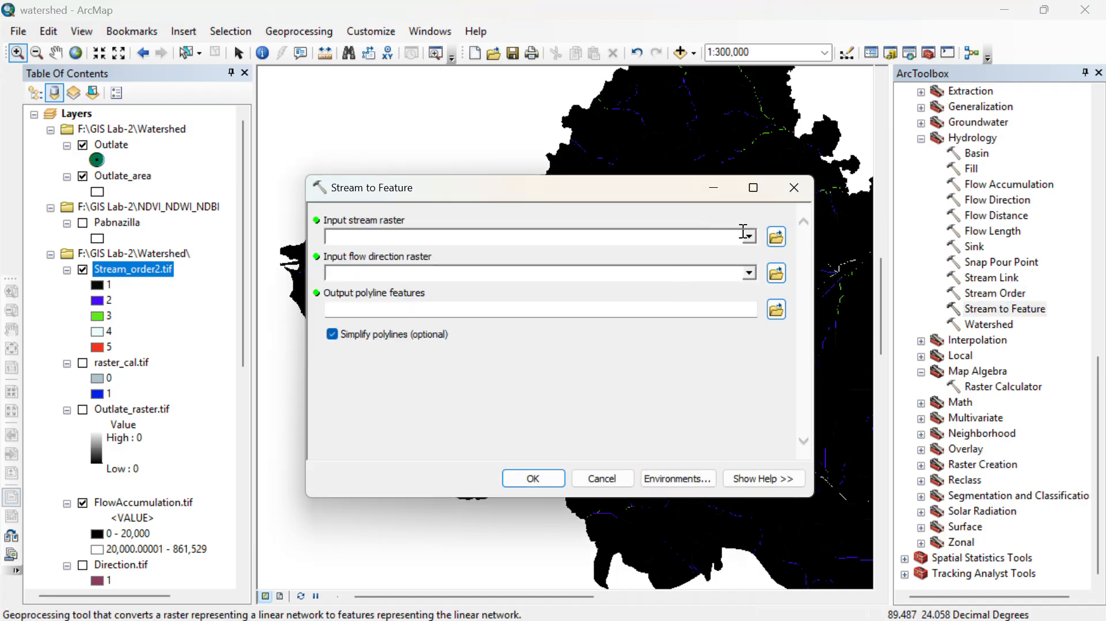
left_click(749, 237)
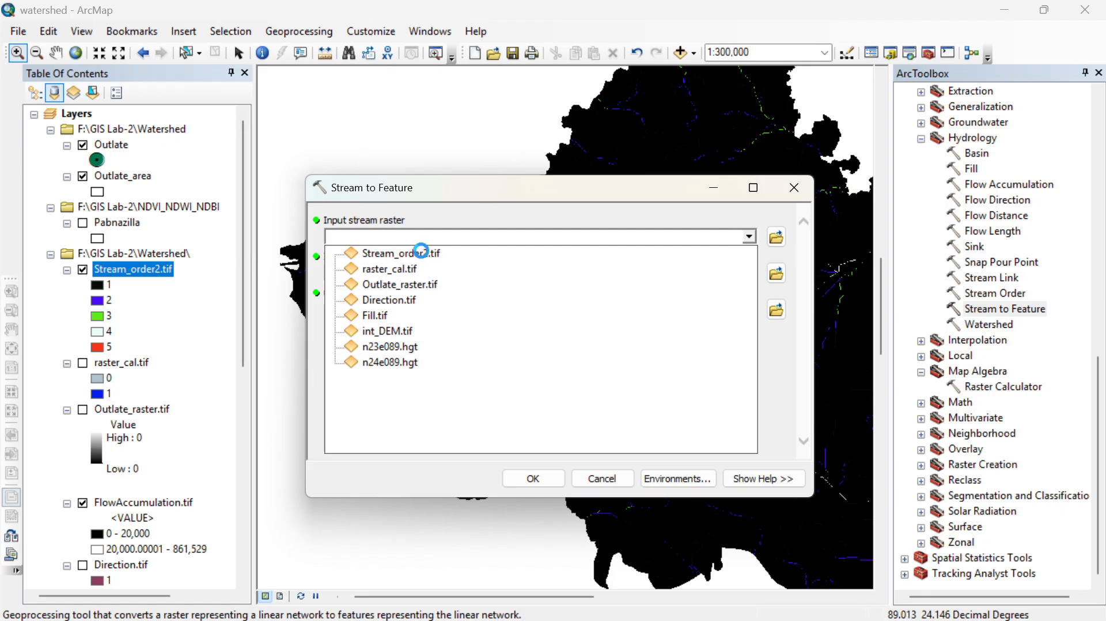
left_click(404, 253)
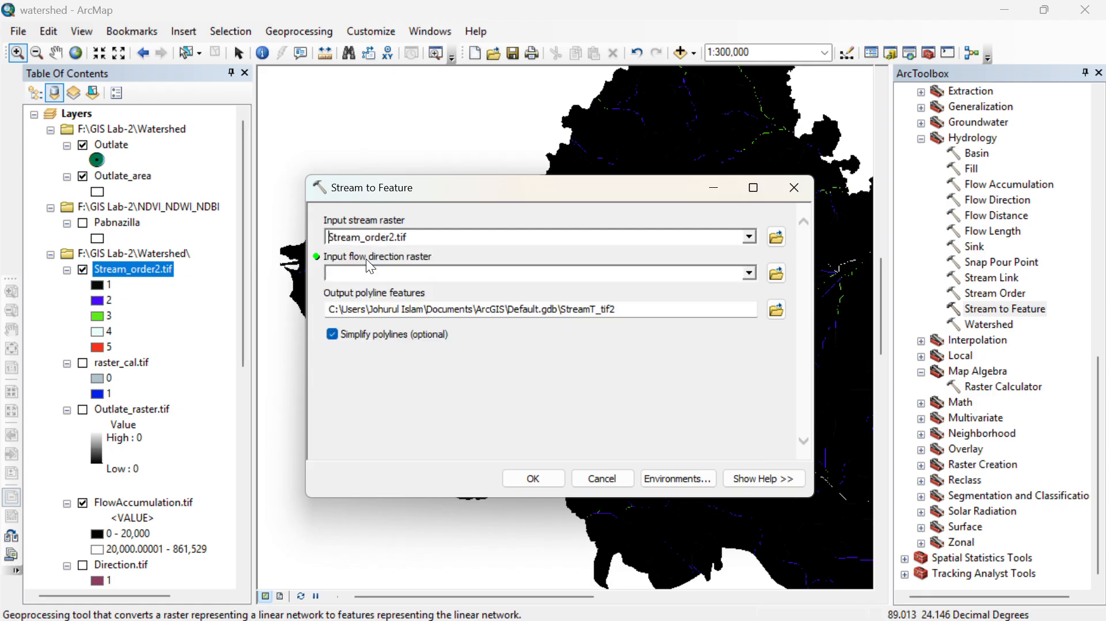
left_click(749, 274)
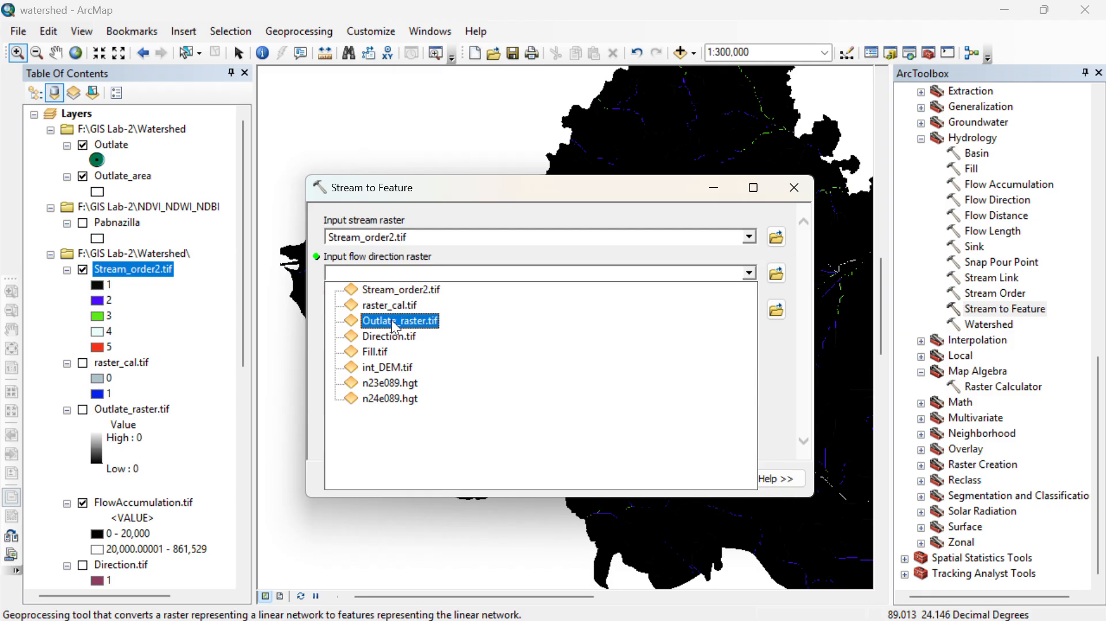
left_click(380, 337)
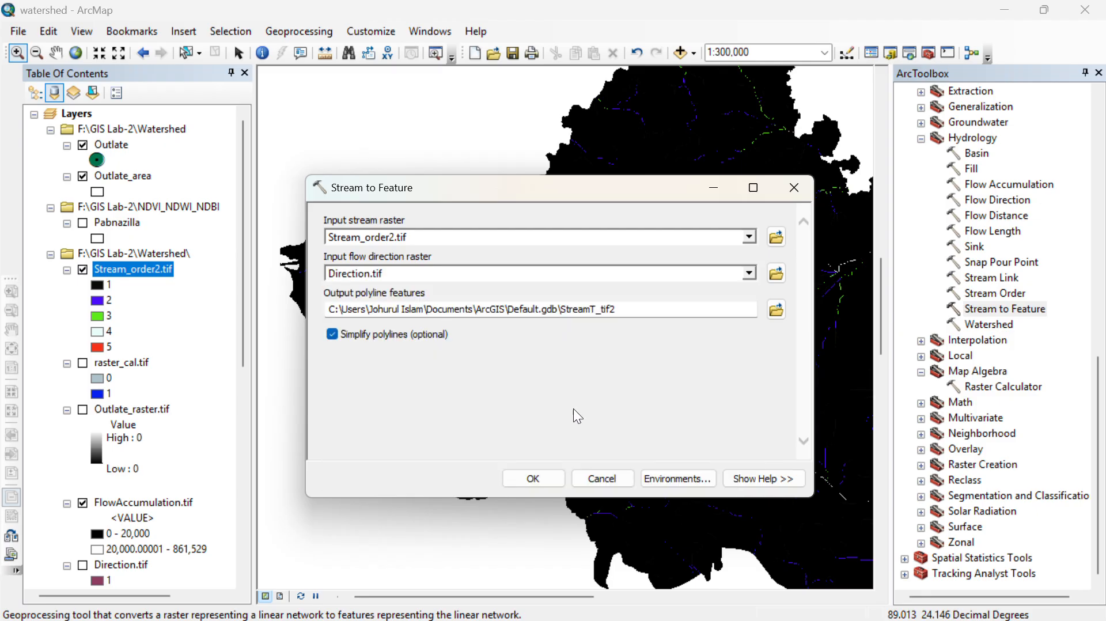
left_click(776, 309)
type("Stream_feature.tif")
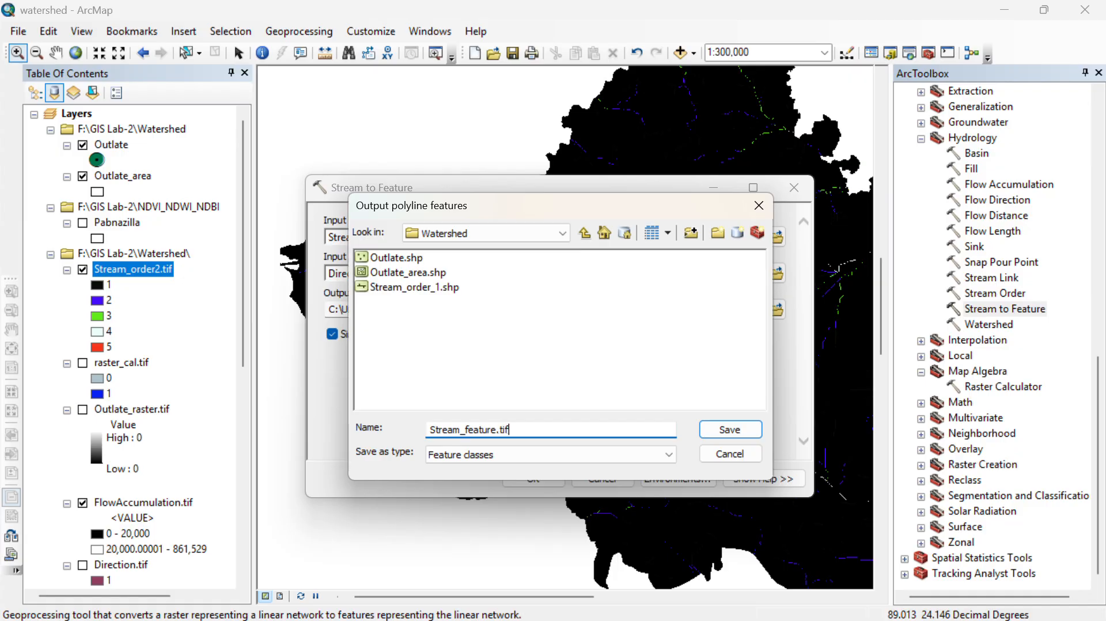
key("Return")
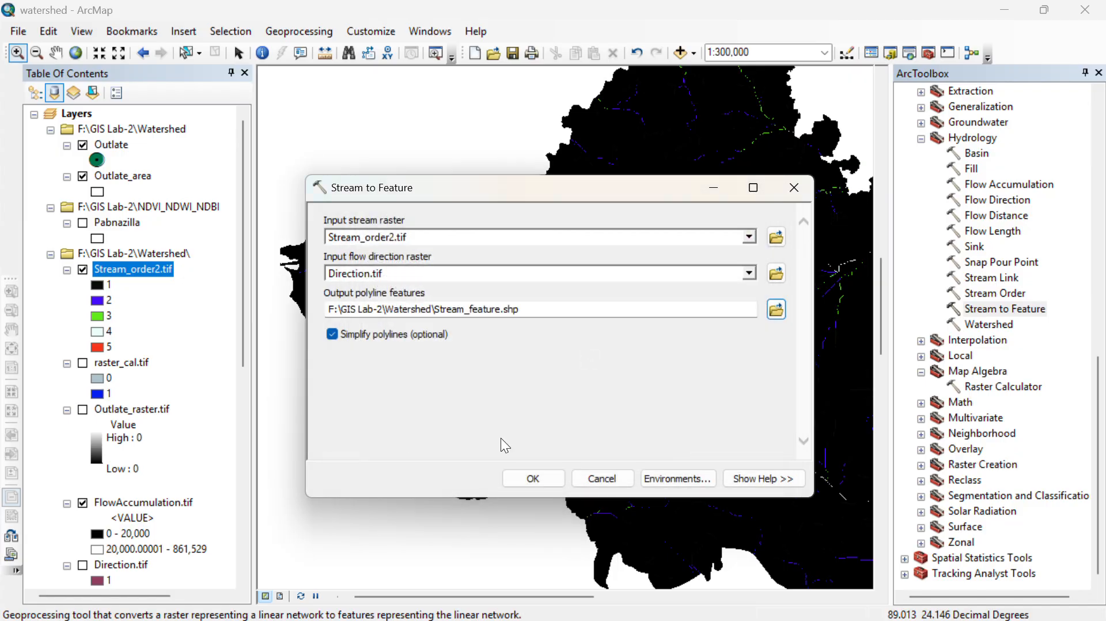
left_click(533, 480)
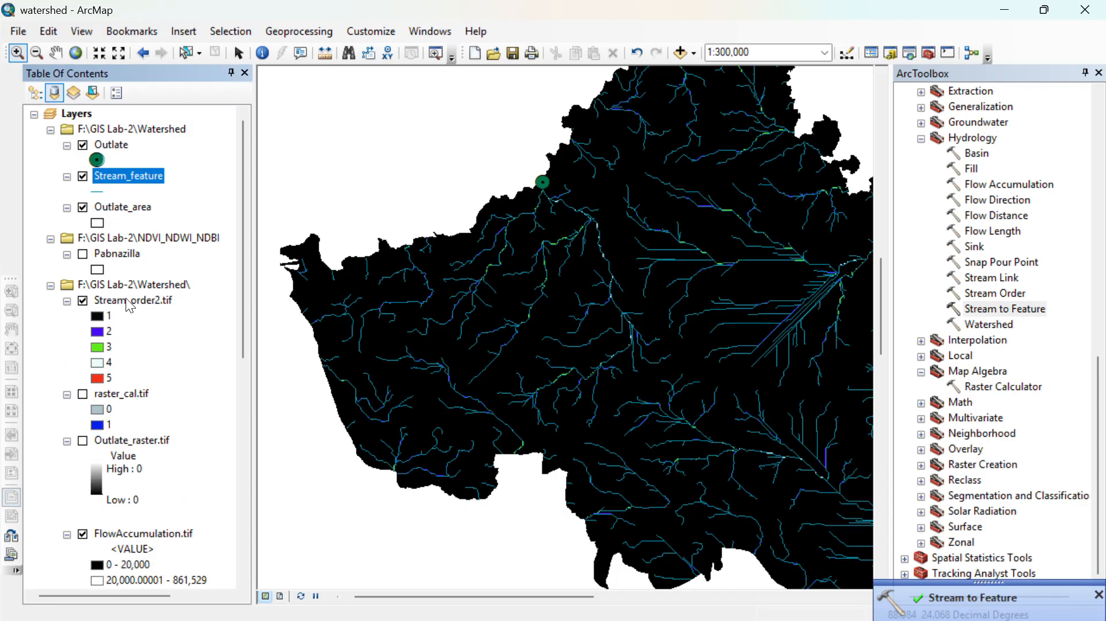
- Turn off the Stream_order2.tif layer and inspect the Stream_feature polylines around the Outlate point
left_click(83, 300)
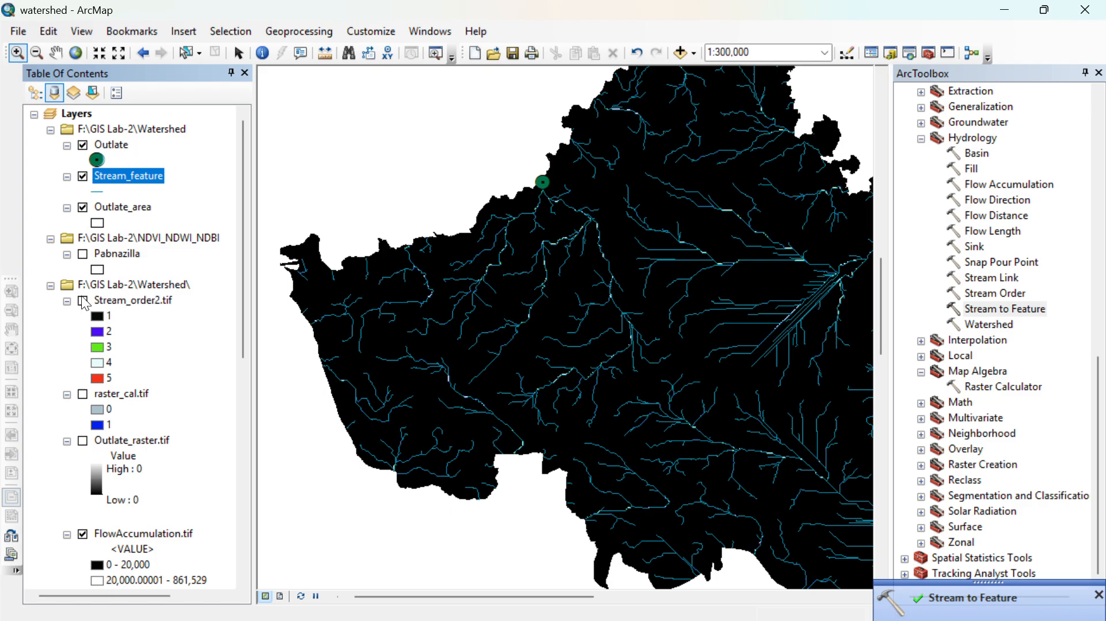
key("Right")
key("Down")
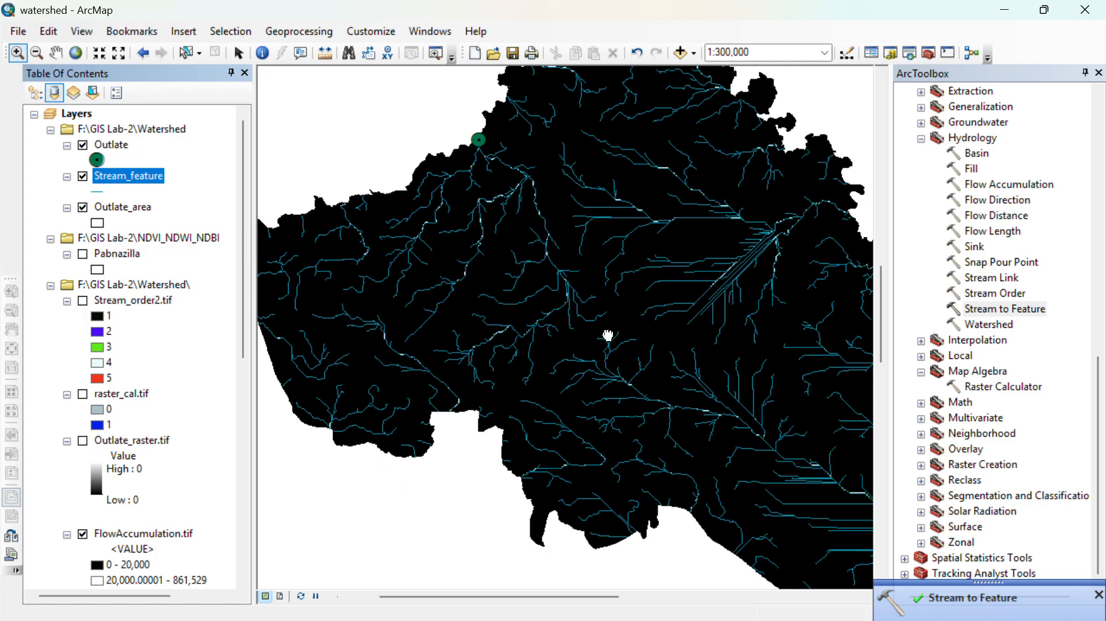
key("Left")
key("Up")
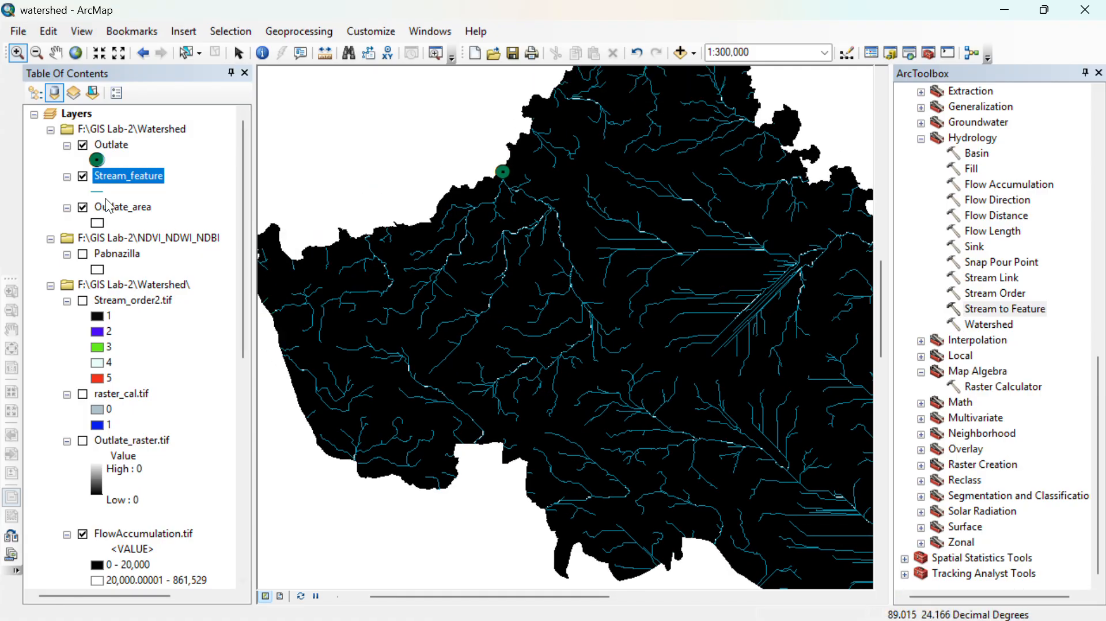
- Symbolize the Stream_feature layer by unique values of the grid_code field, adding all values
right_click(118, 178)
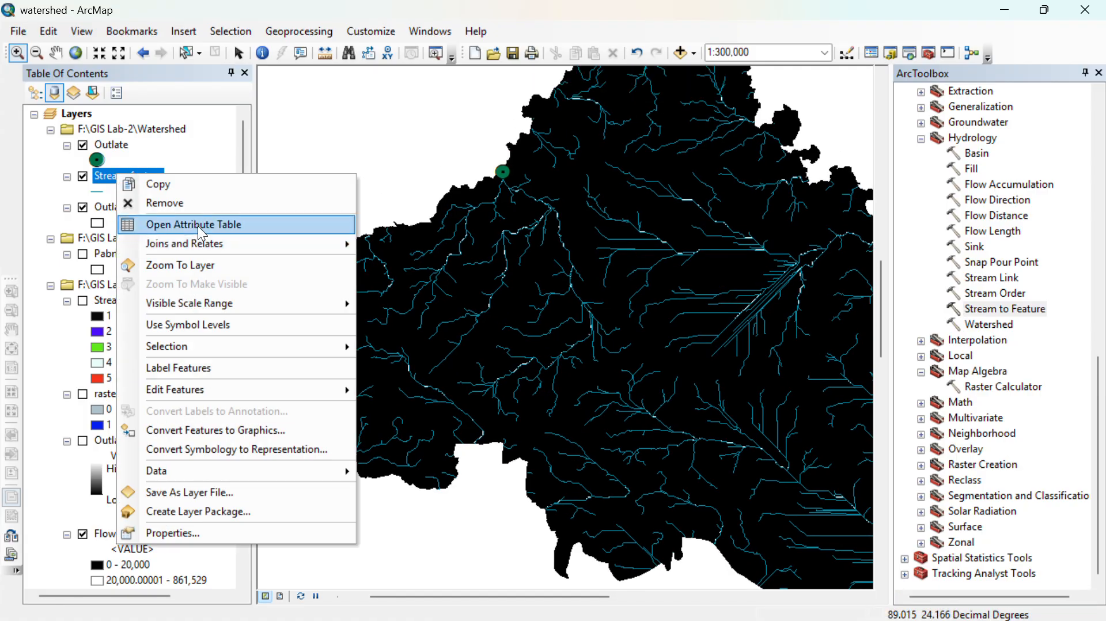
left_click(228, 529)
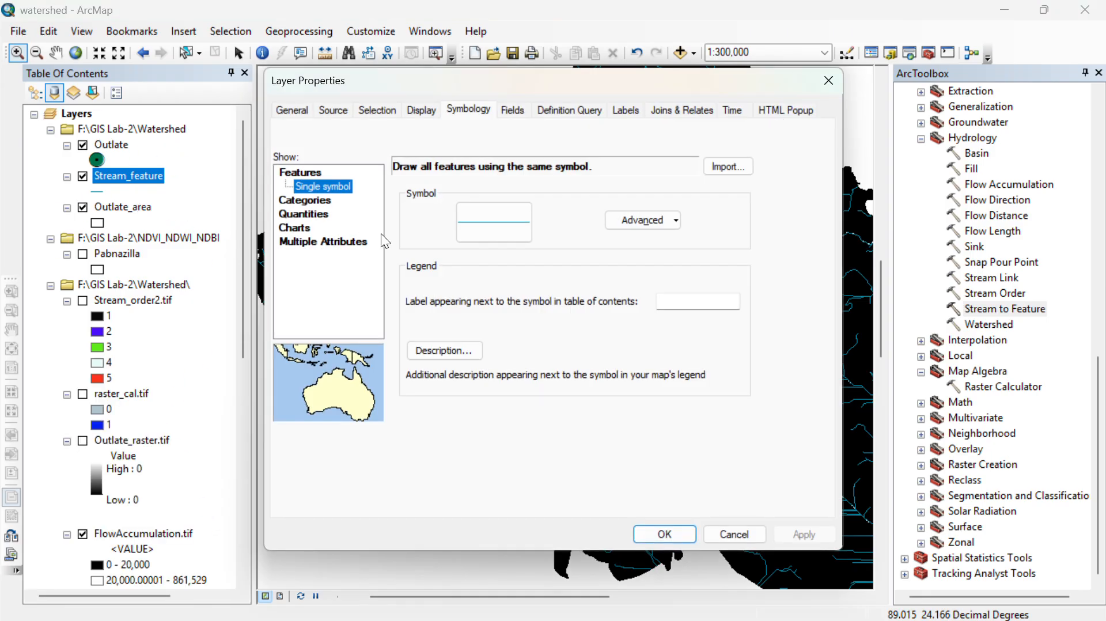
left_click(316, 203)
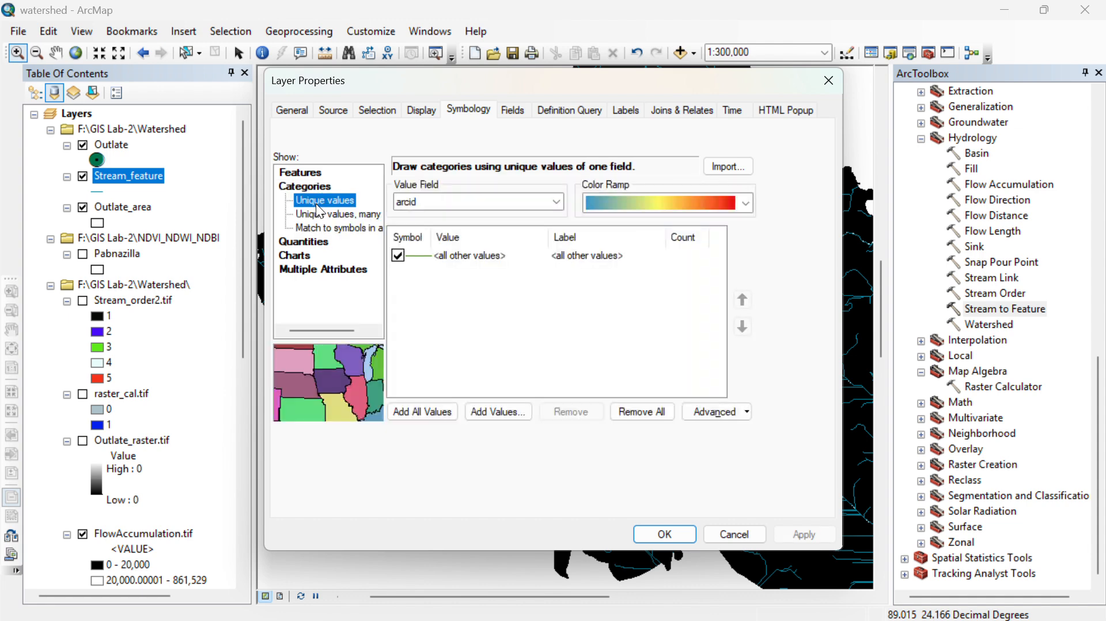
left_click(445, 203)
left_click(435, 233)
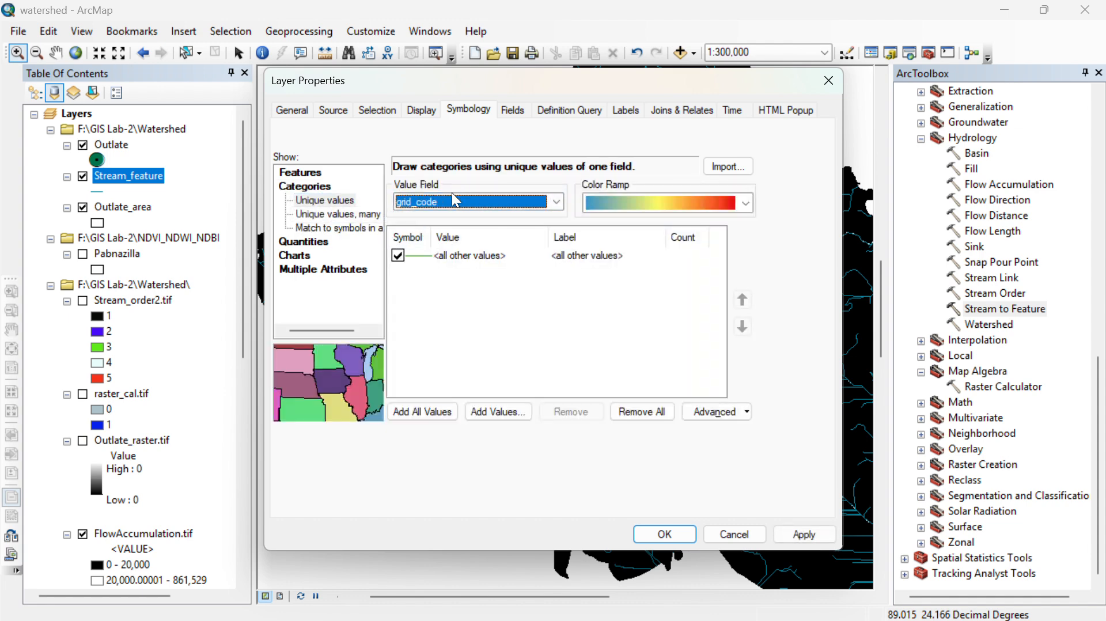
left_click(408, 412)
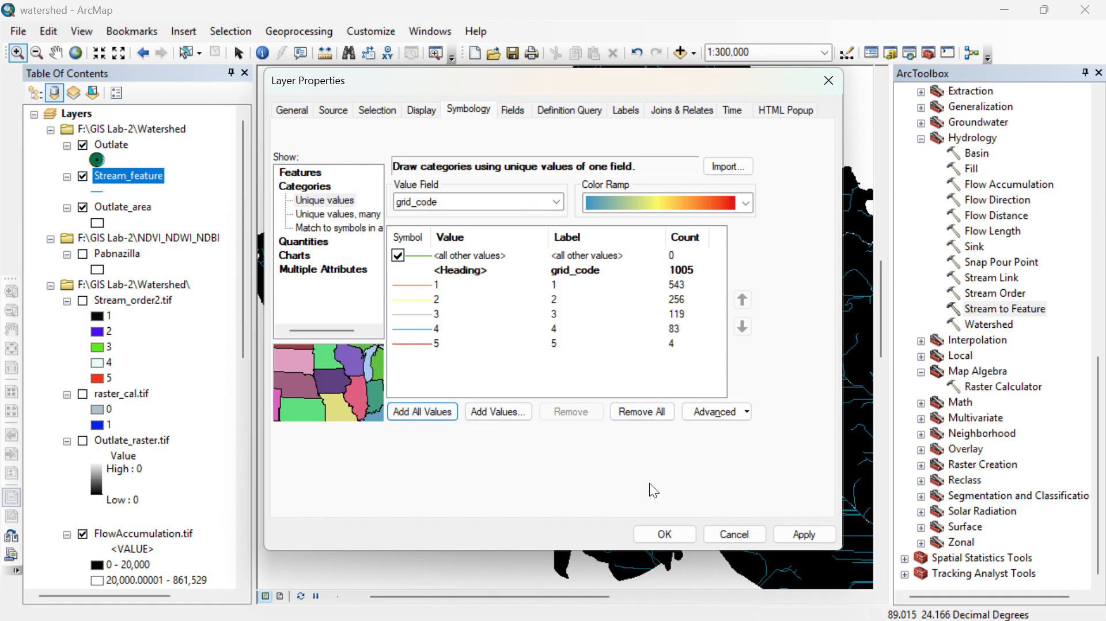
left_click(662, 535)
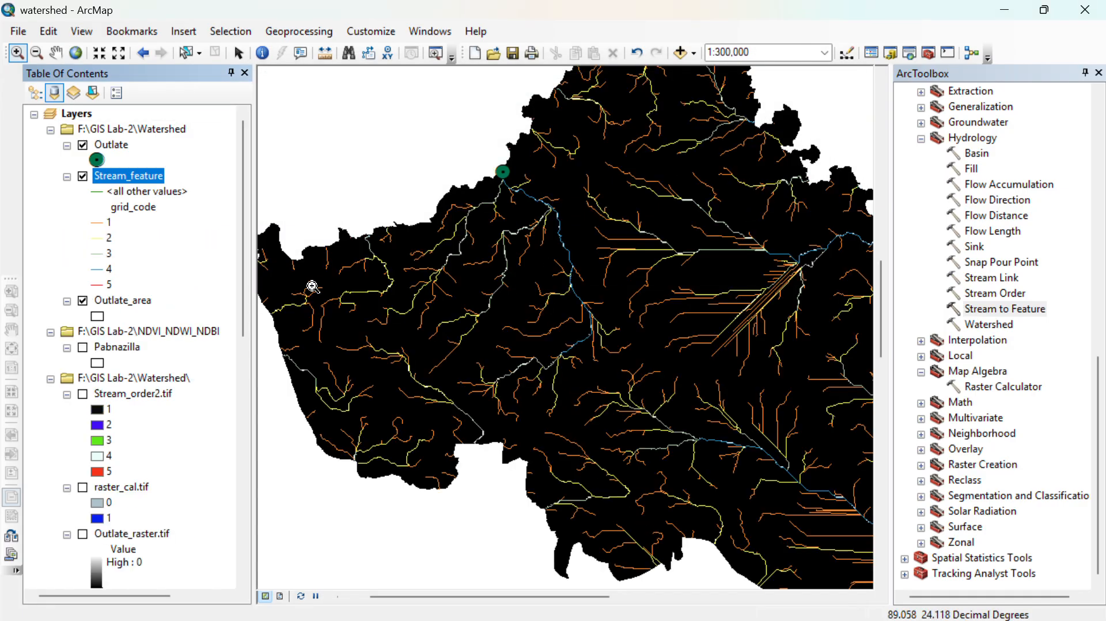
- Apply the light-to-dark blue color ramp to the grid_code classes of Stream_feature
right_click(141, 176)
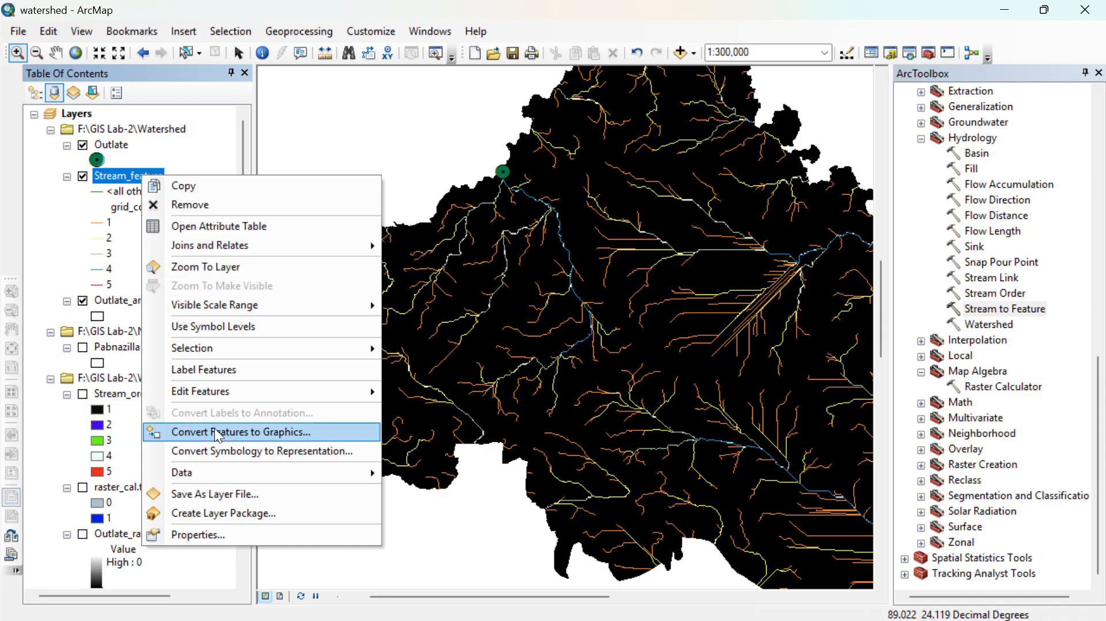
left_click(217, 534)
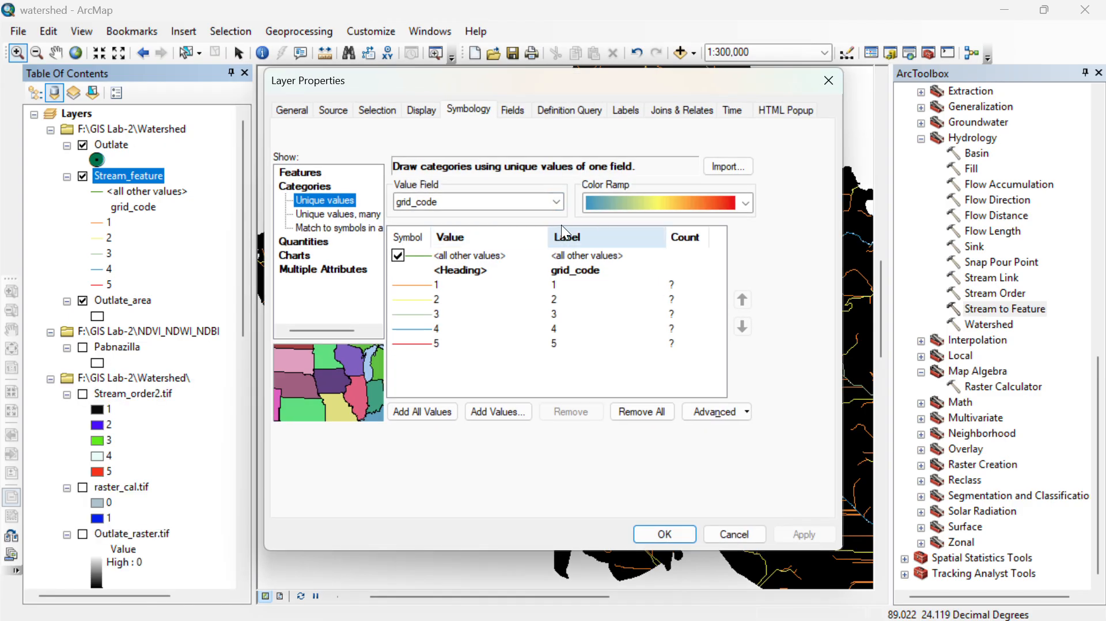
left_click(675, 196)
scroll(671, 165, "up", 2)
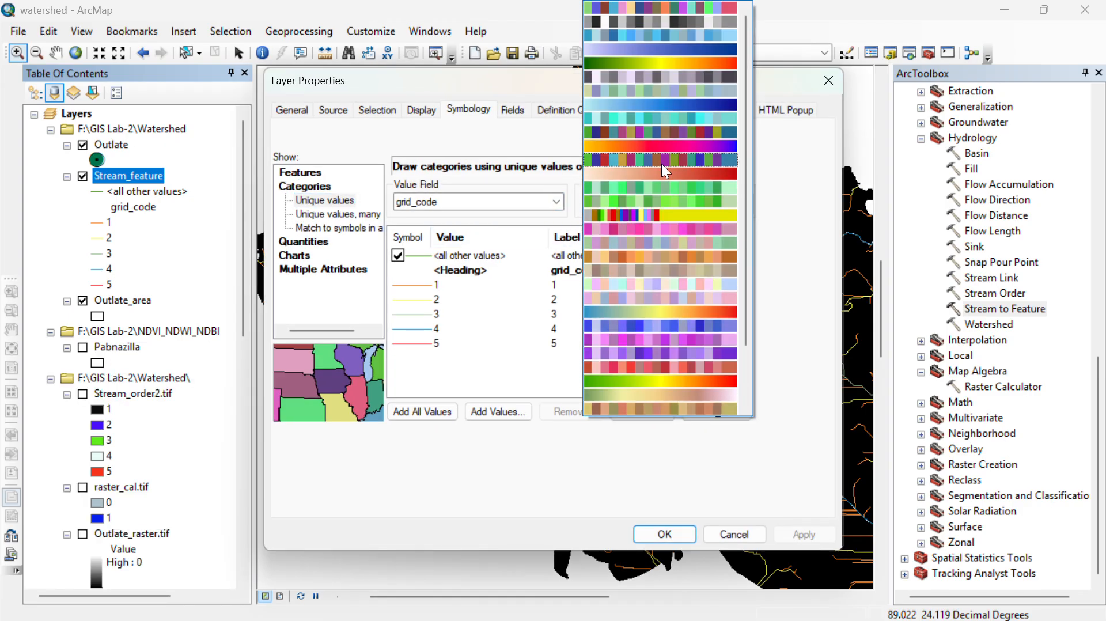
left_click(665, 49)
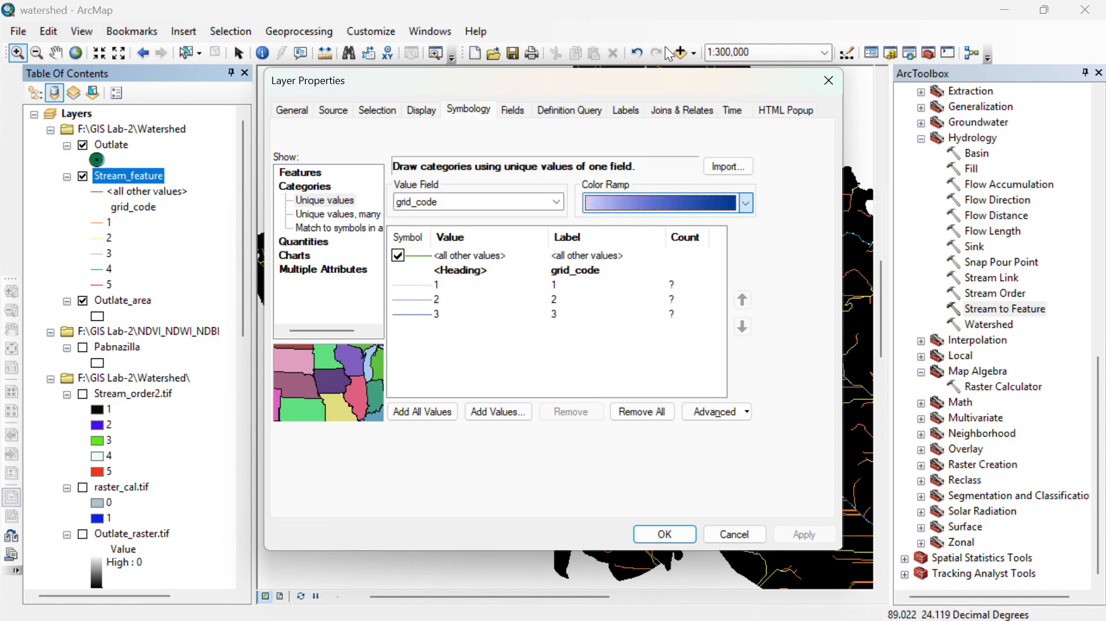
left_click(665, 529)
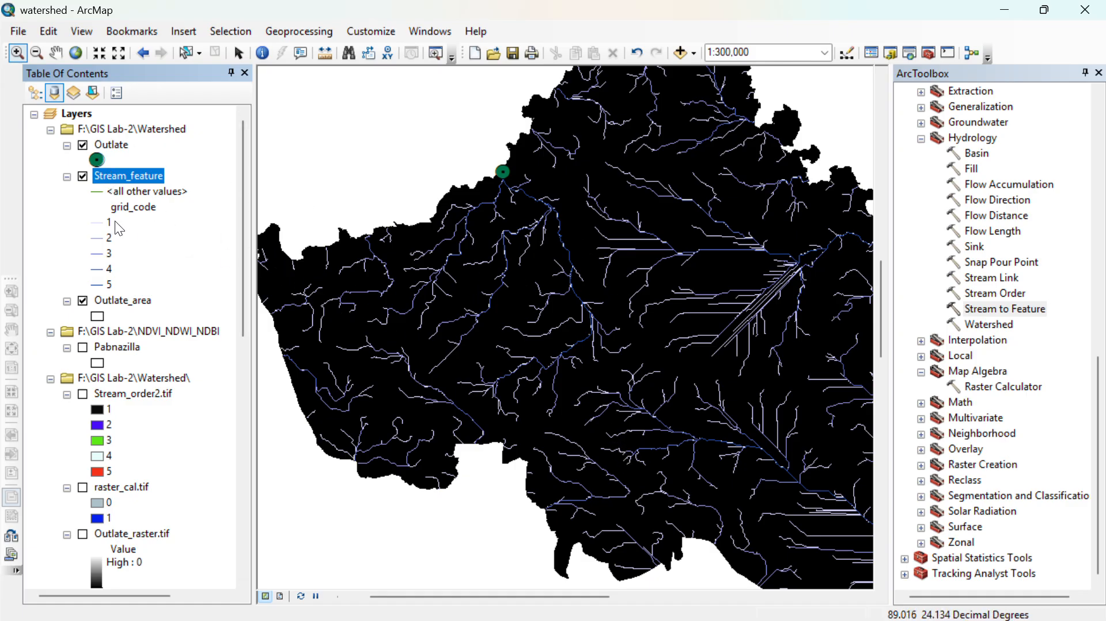
- Check the line symbols of Stream_feature classes 1 and 5, and examine the streams near the Outlate point up close
double_click(97, 223)
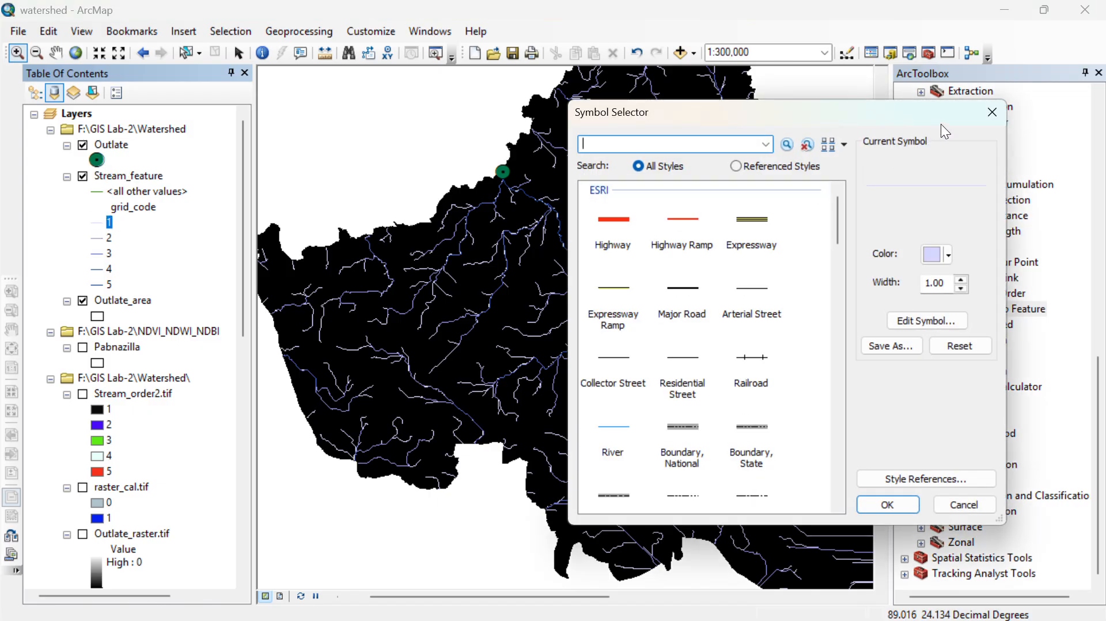
left_click(992, 112)
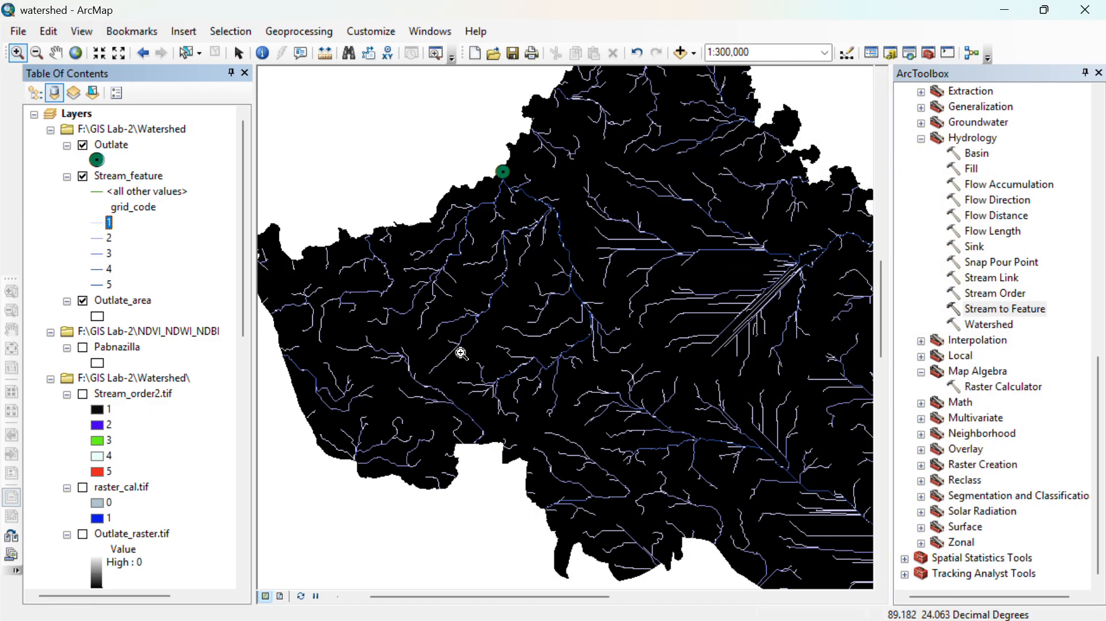
double_click(100, 285)
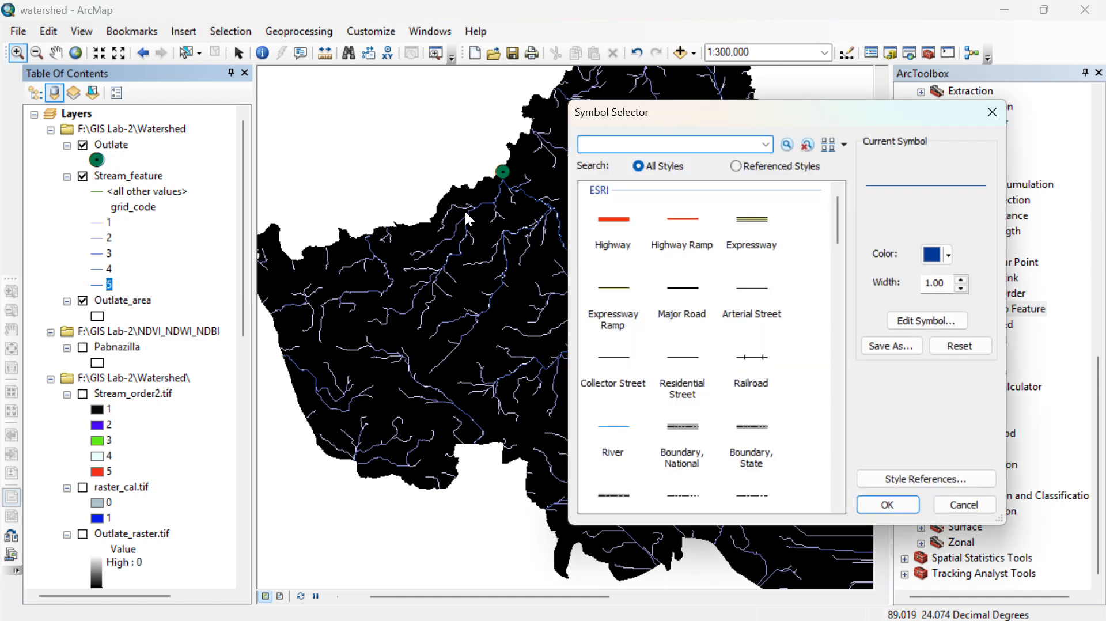
left_click(991, 112)
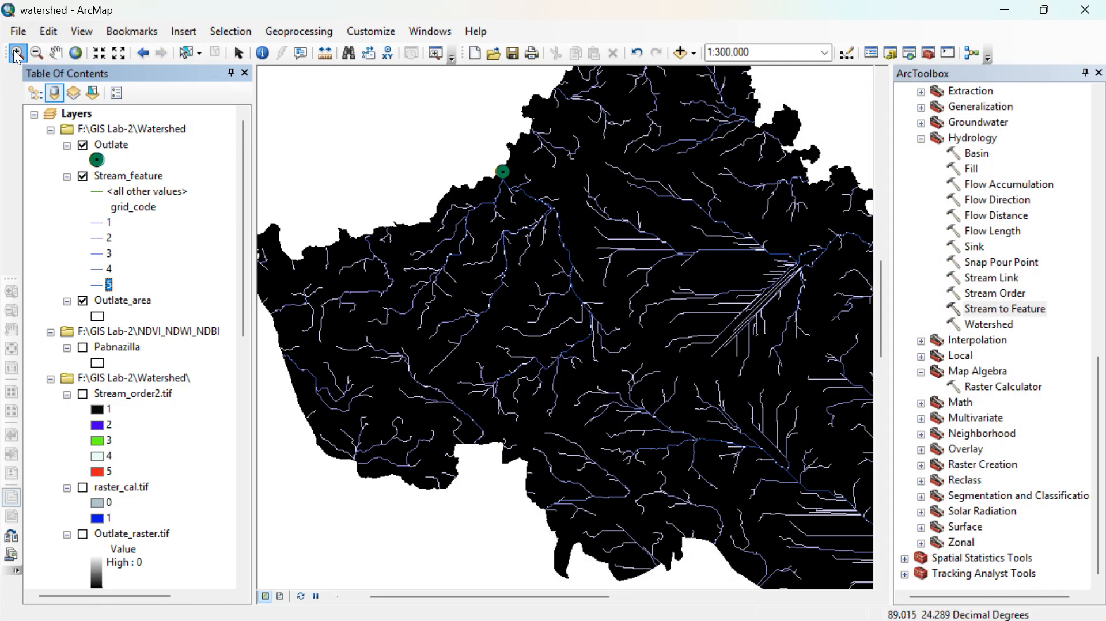
left_click_drag(379, 171, 655, 423)
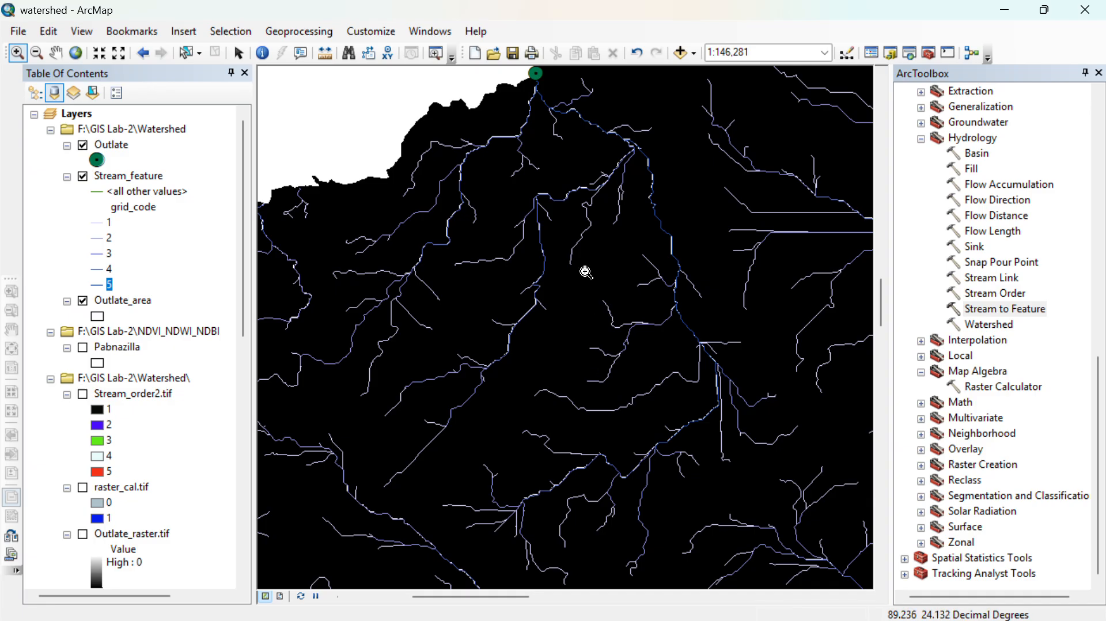
left_click(578, 384)
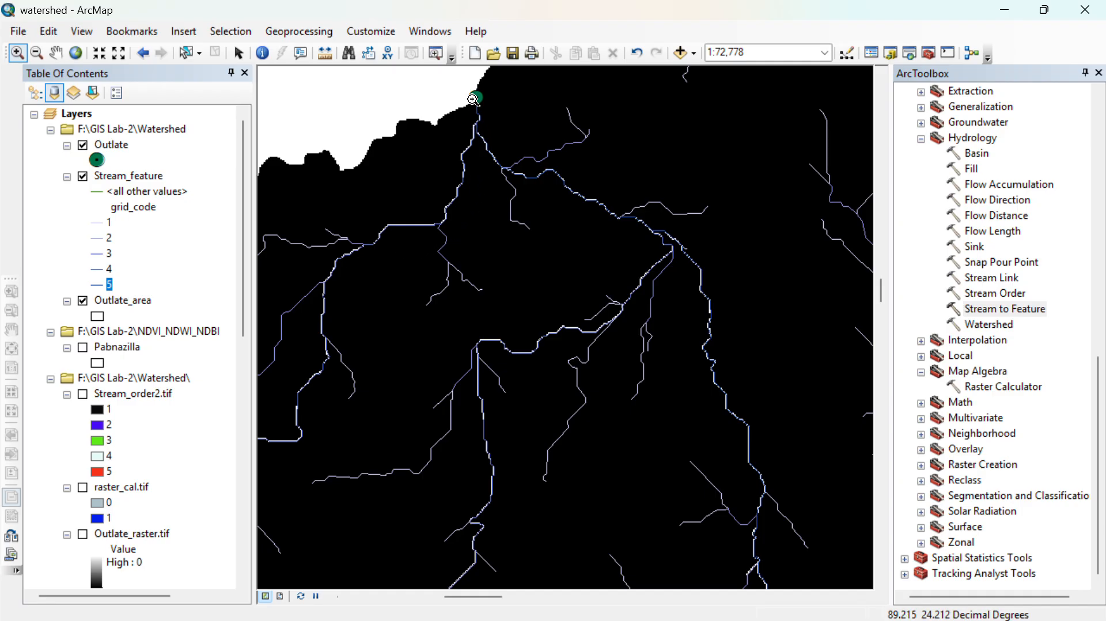
- Set the line width of grid_code class 5 in Stream_feature to 2
left_click(95, 285)
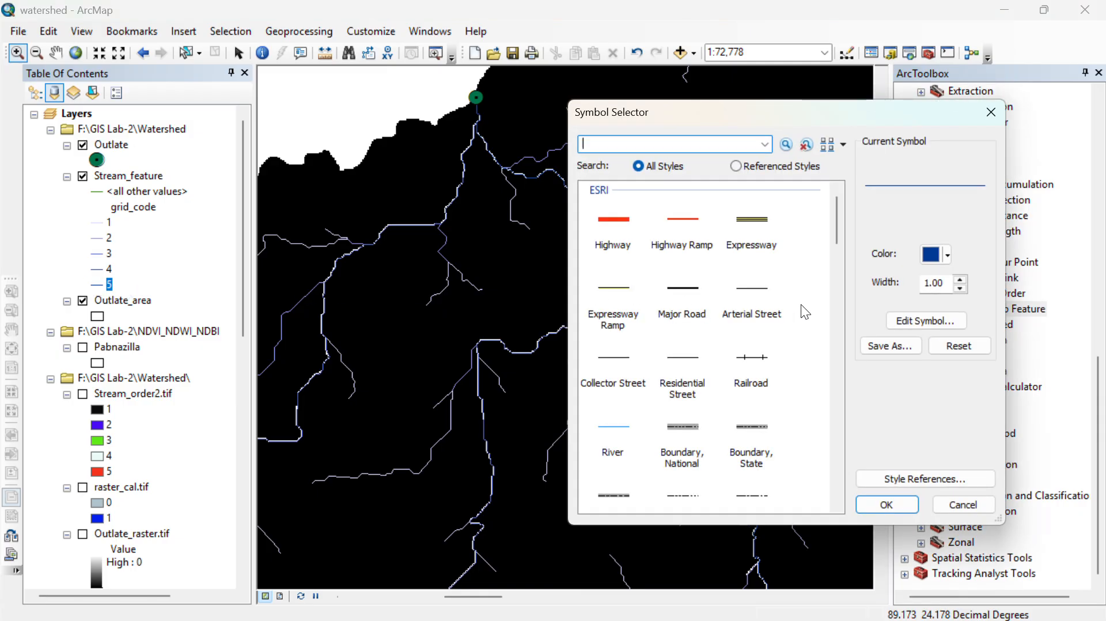
left_click(960, 280)
left_click(959, 280)
left_click(960, 280)
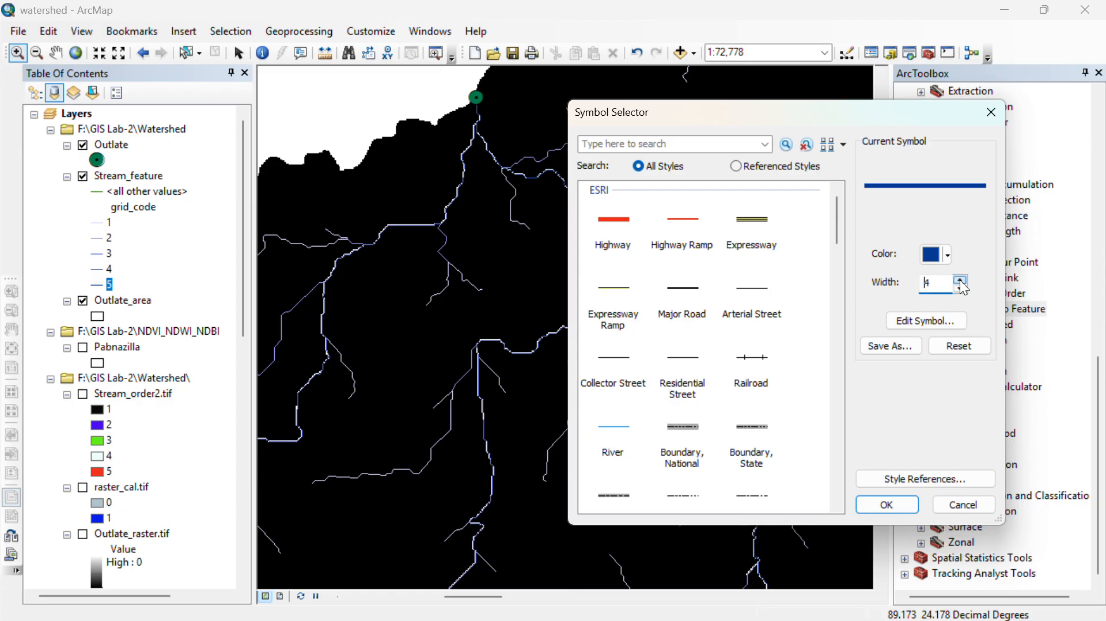
left_click(960, 288)
left_click(960, 288)
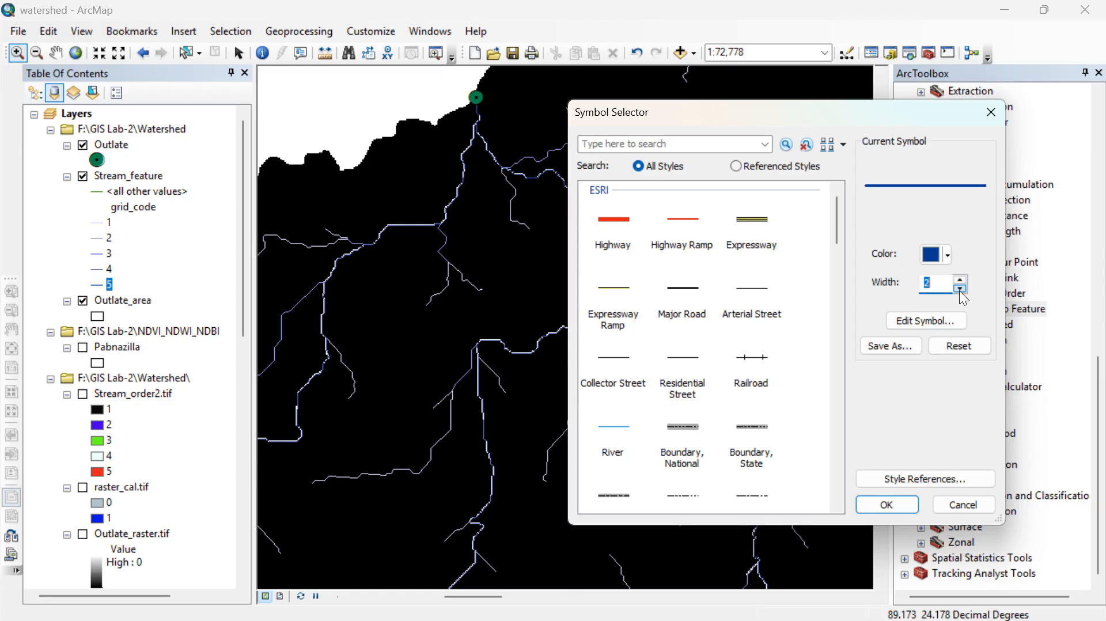
left_click(887, 506)
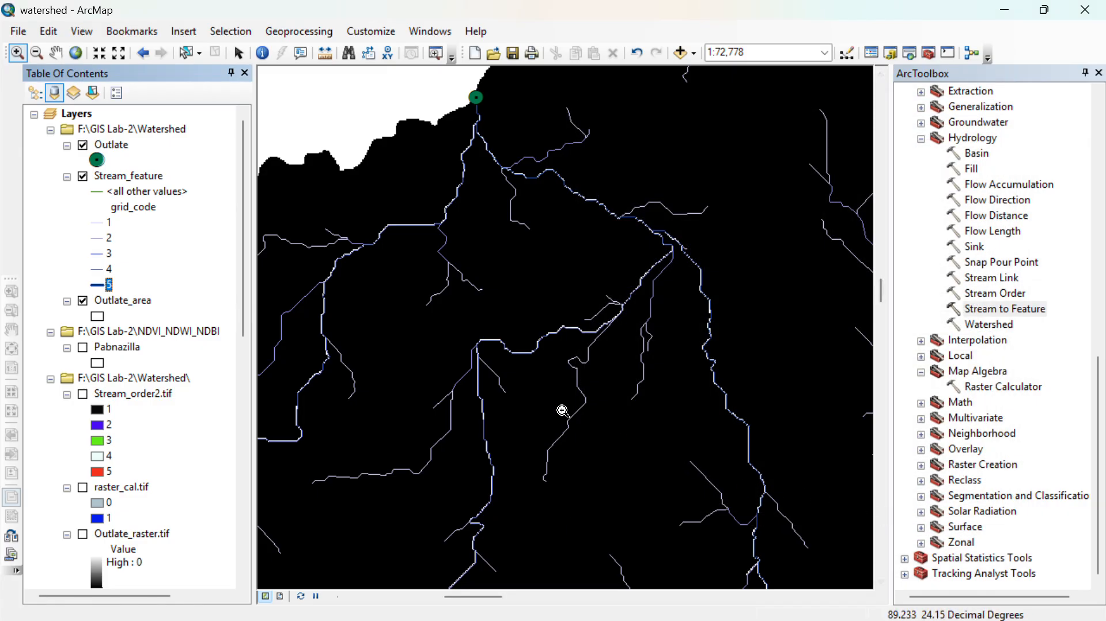
- Review the class 5 line symbol and view the stream network around the Outlate point out to 1:250,000
left_click(98, 285)
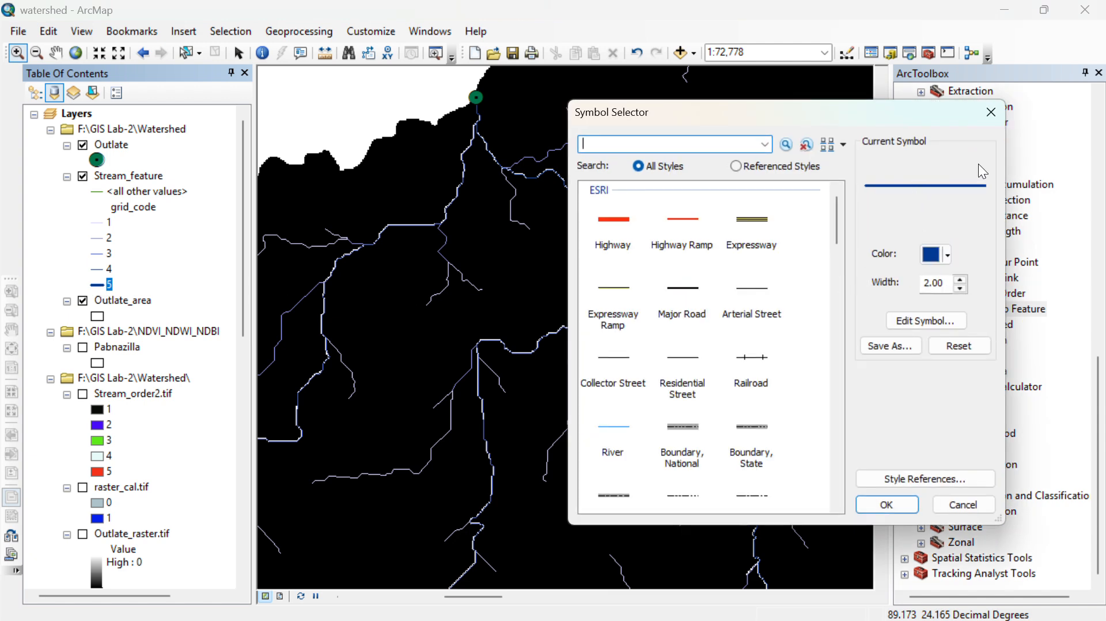
left_click(990, 112)
scroll(482, 297, "up", 3)
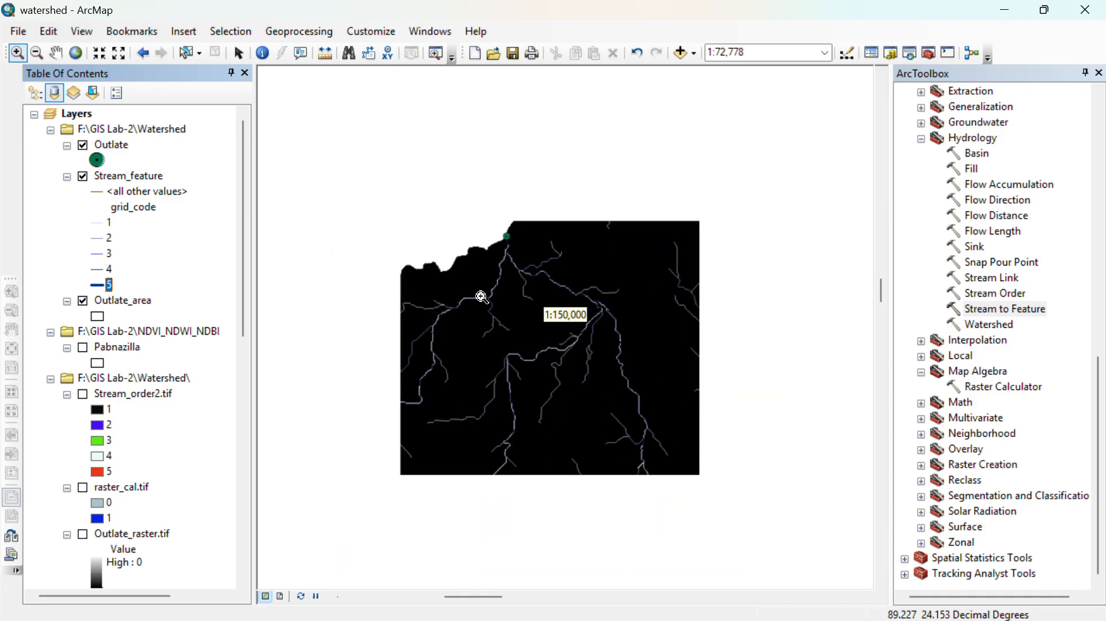
left_click_drag(576, 434, 571, 338)
scroll(571, 365, "up", 1)
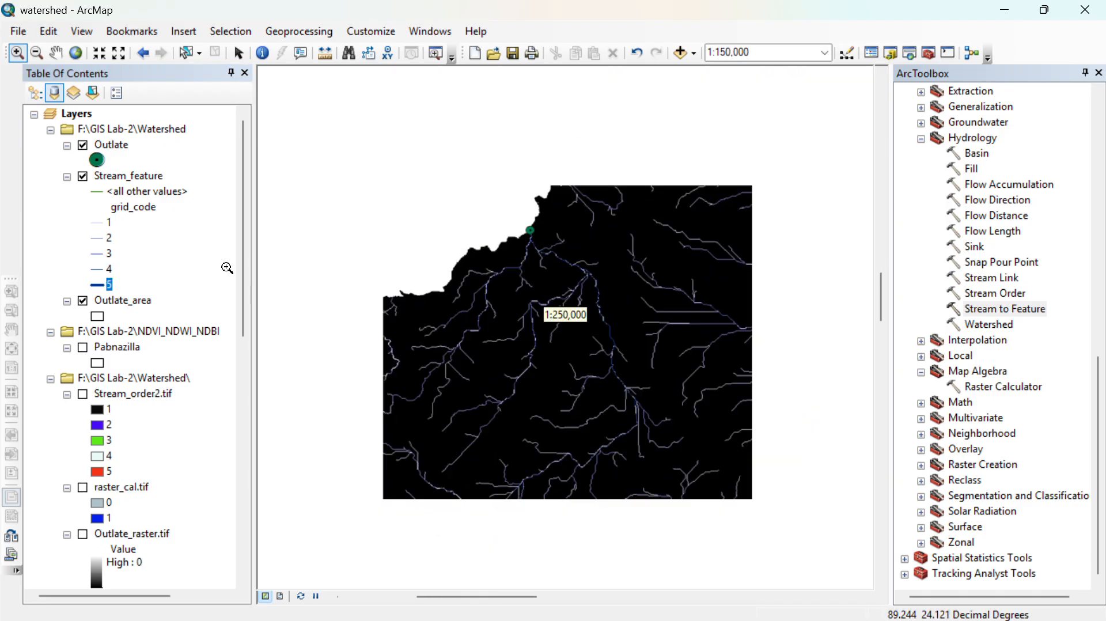
- Fill the Outlate_area polygon with the ESRI Green symbol and view it against the whole stream network
scroll(554, 314, "up", 1)
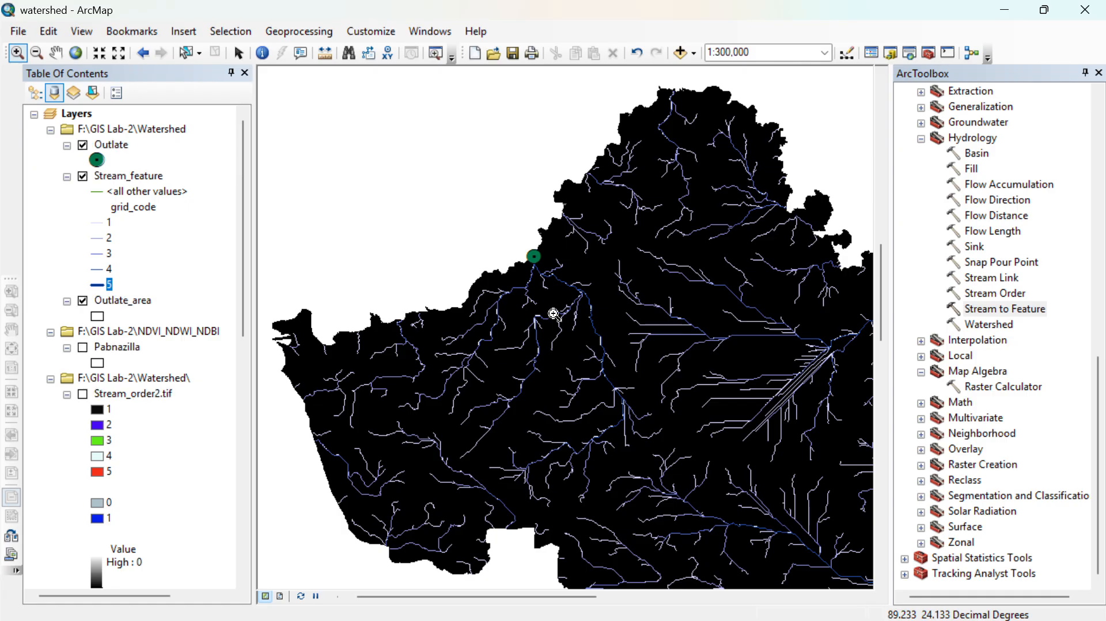
scroll(49, 395, "down", 3)
scroll(126, 386, "up", 2)
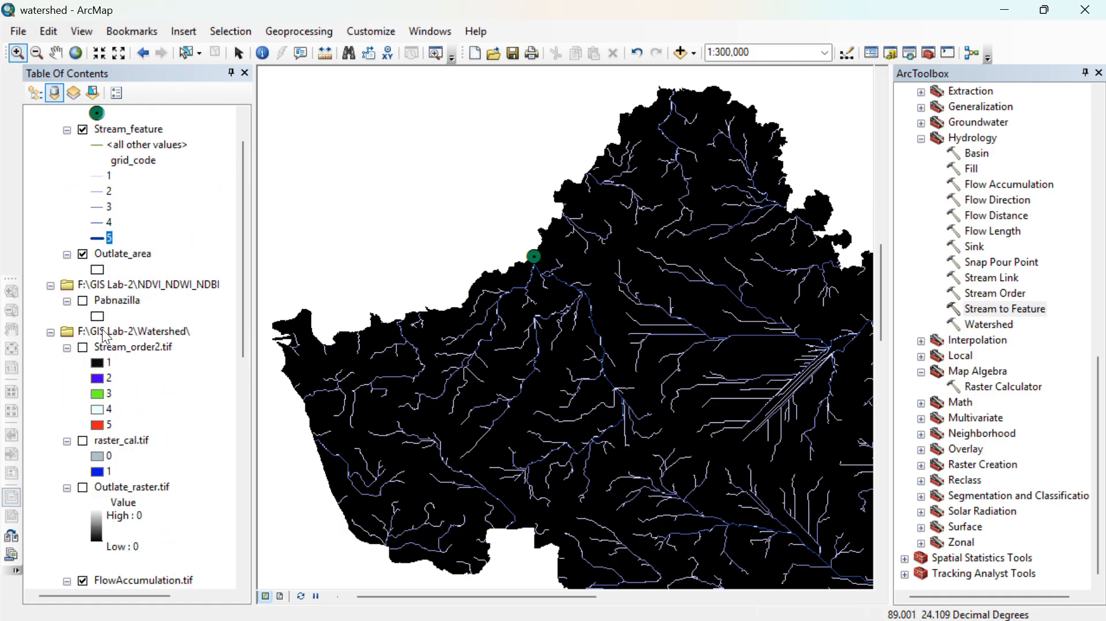
scroll(91, 259, "up", 1)
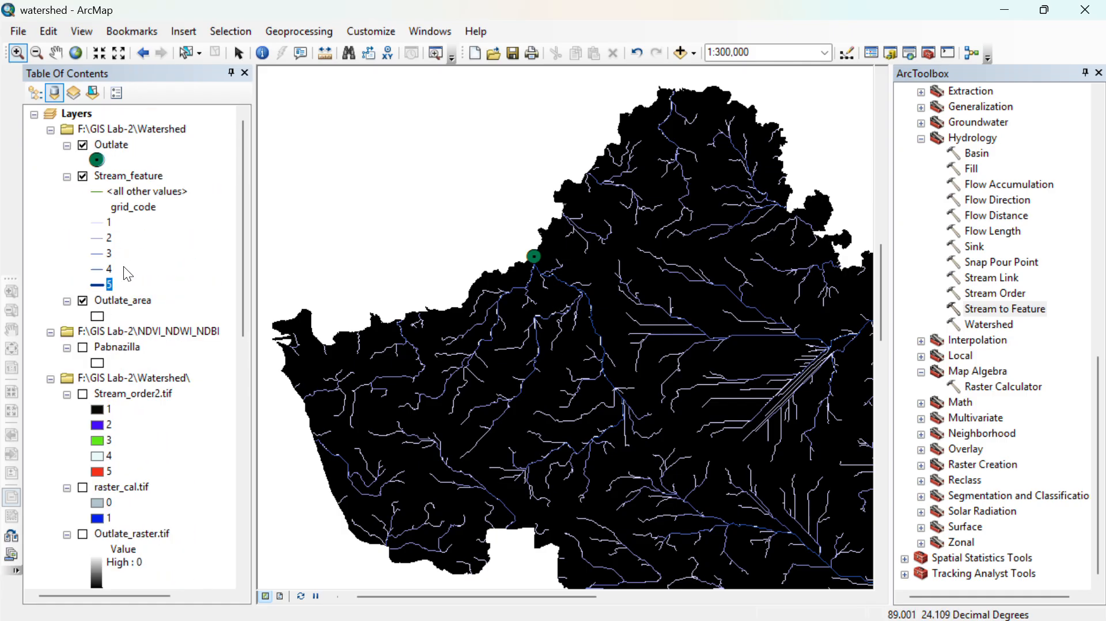
left_click(97, 316)
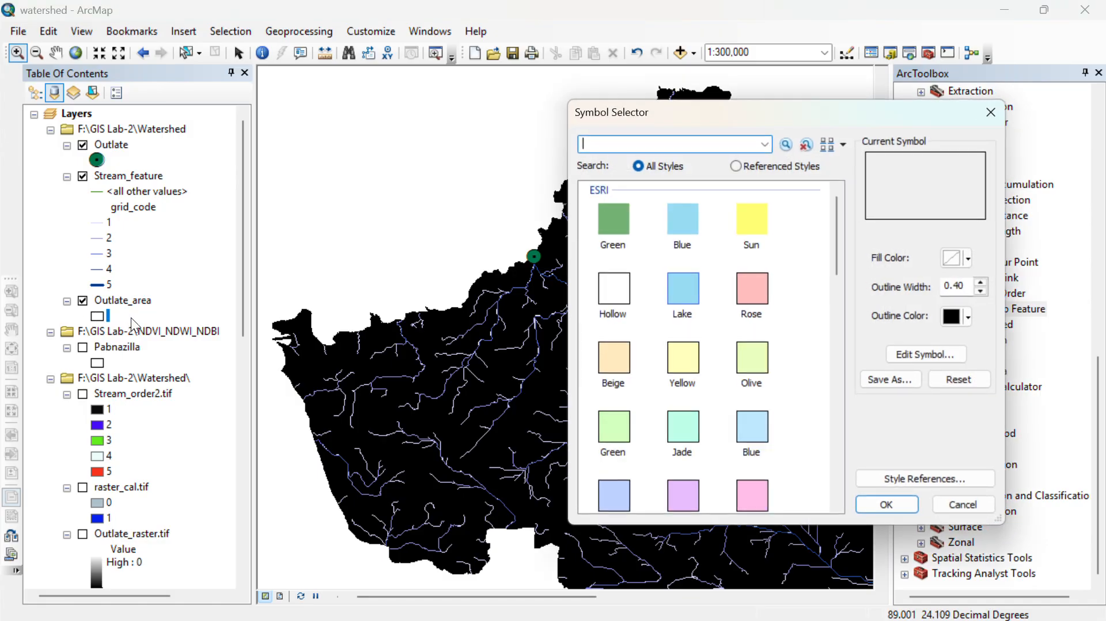
left_click(612, 224)
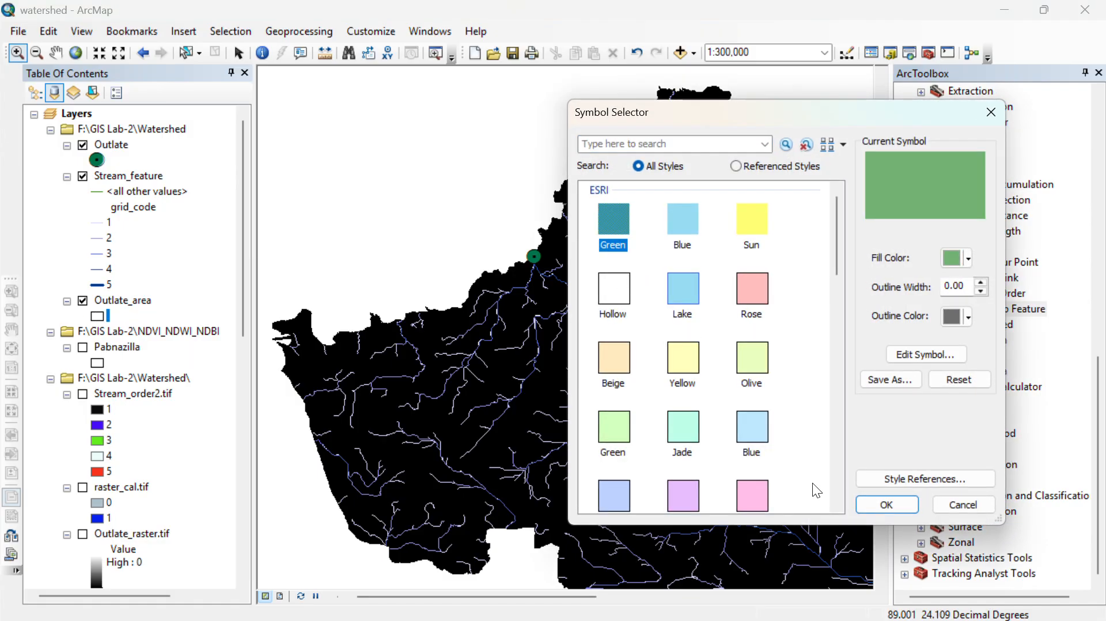
left_click(885, 505)
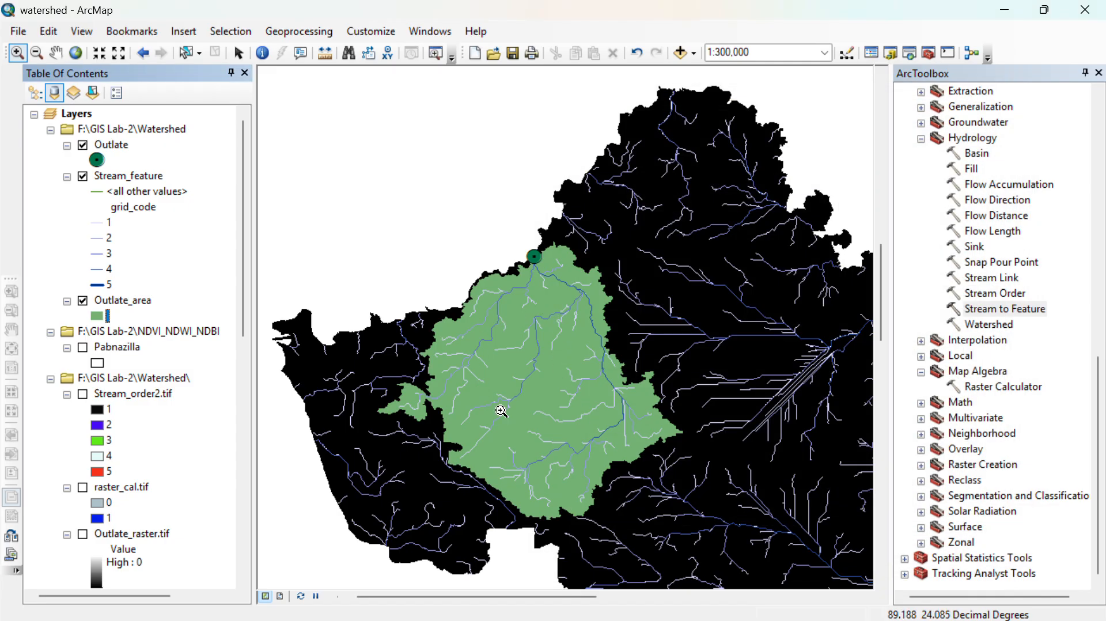
scroll(571, 444, "down", 1)
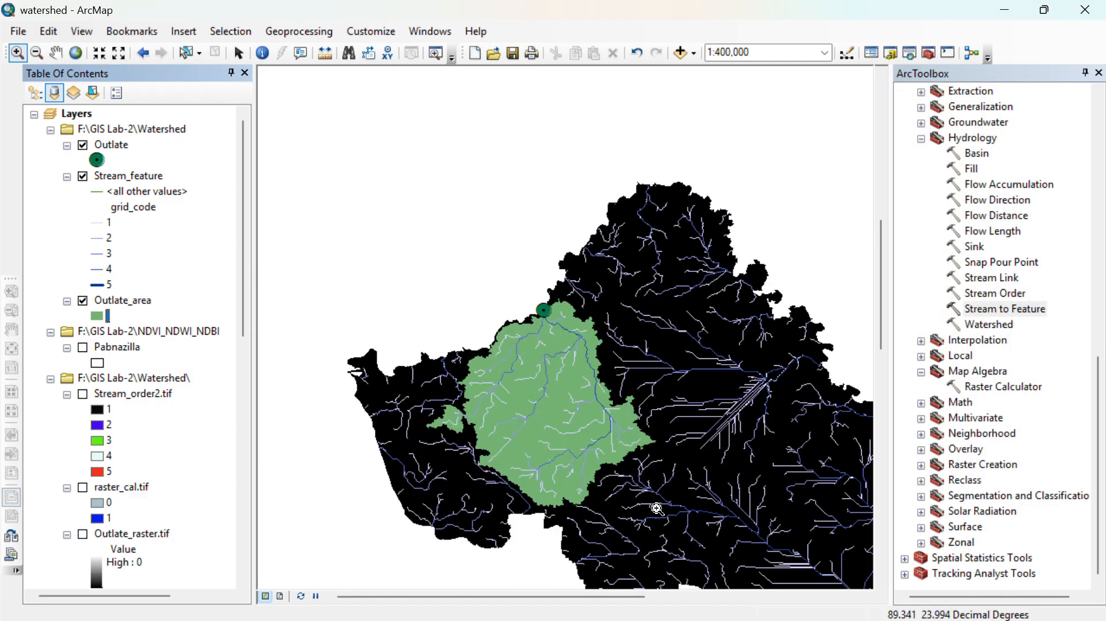
left_click_drag(657, 508, 619, 366)
scroll(713, 375, "down", 1)
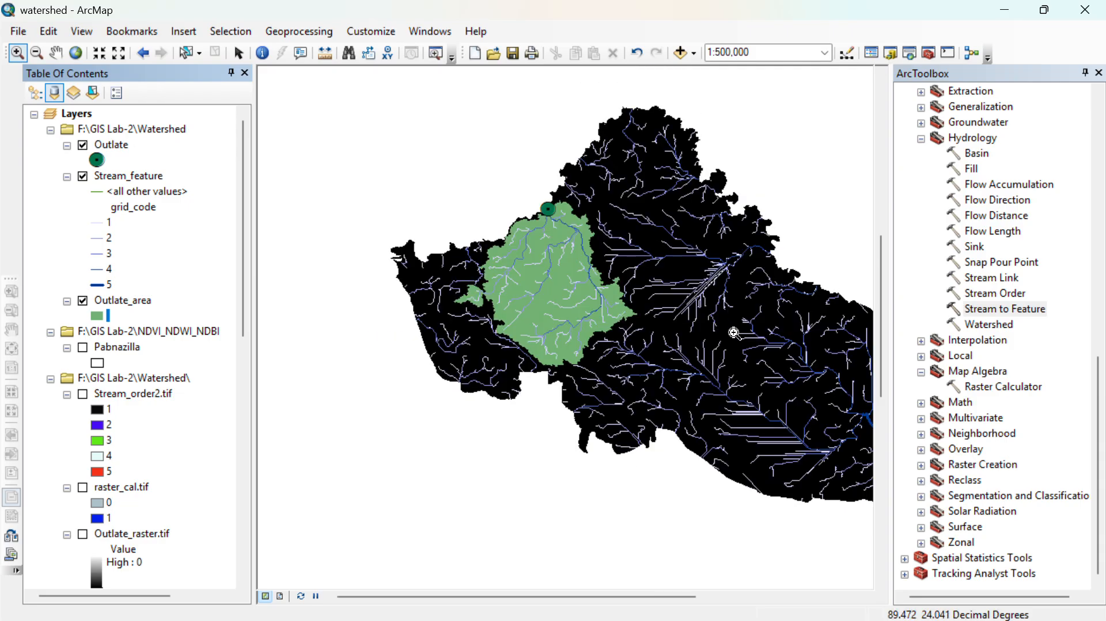
left_click_drag(712, 375, 635, 401)
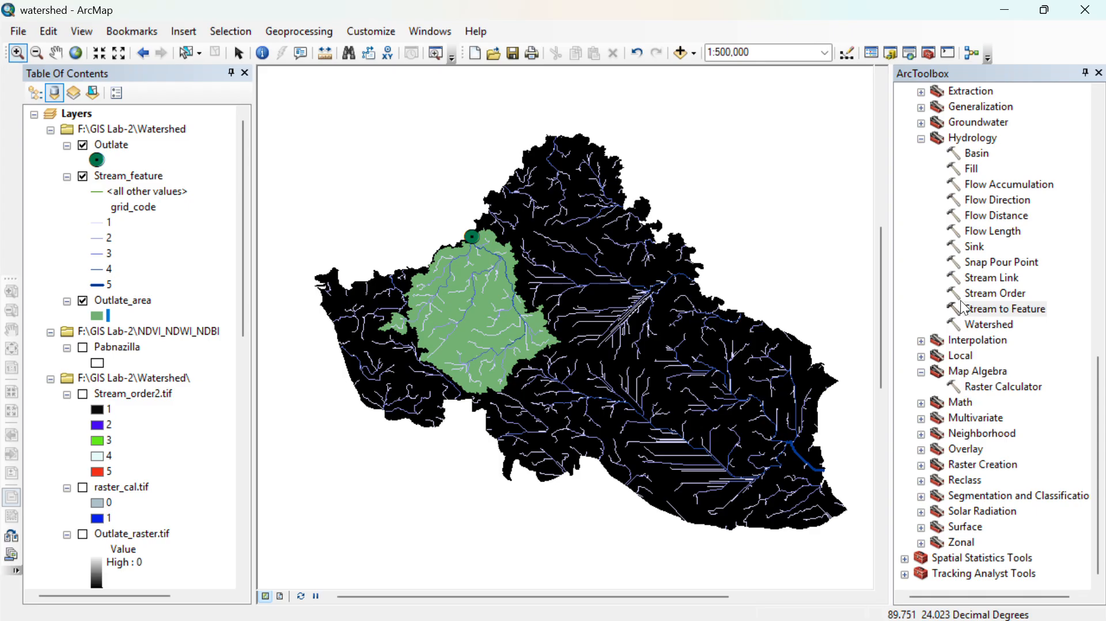
scroll(962, 309, "up", 4)
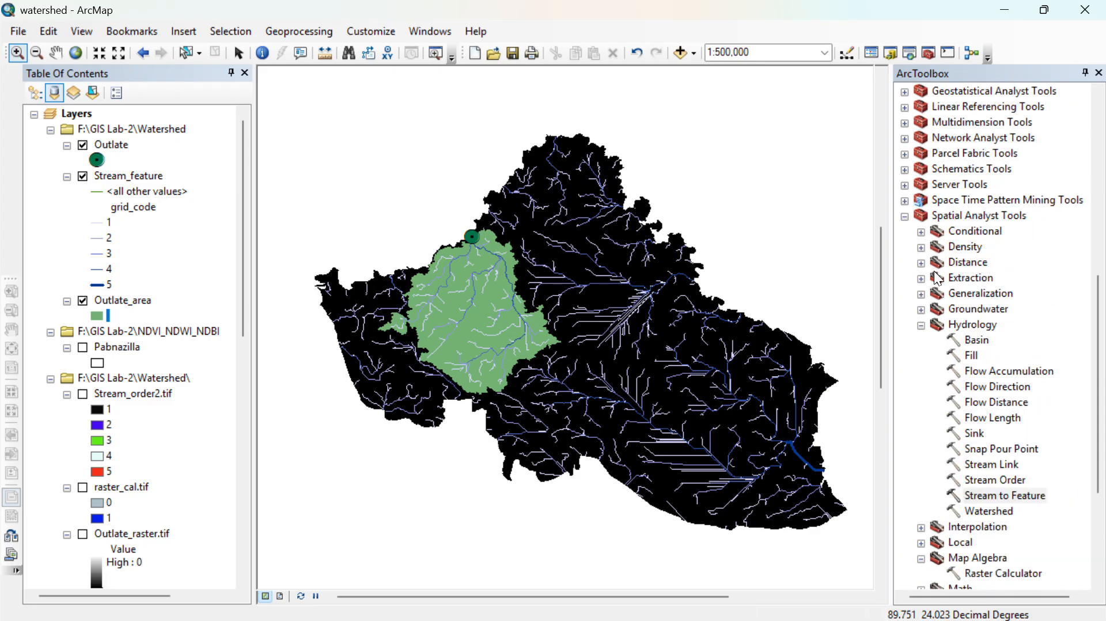
left_click(922, 279)
left_click(1014, 331)
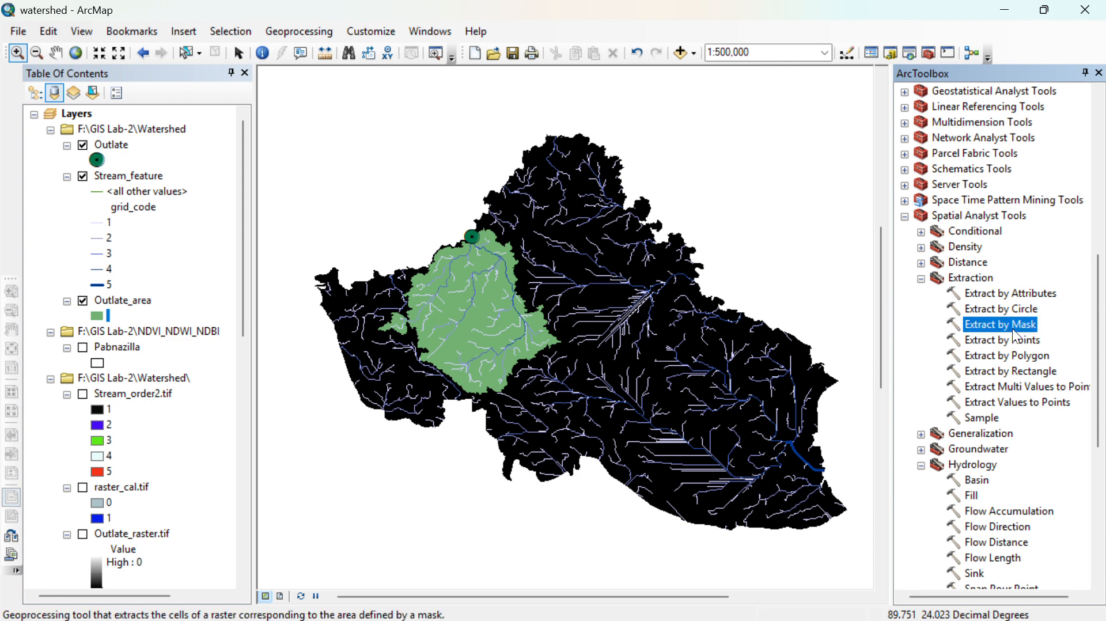
double_click(1012, 328)
left_click(750, 237)
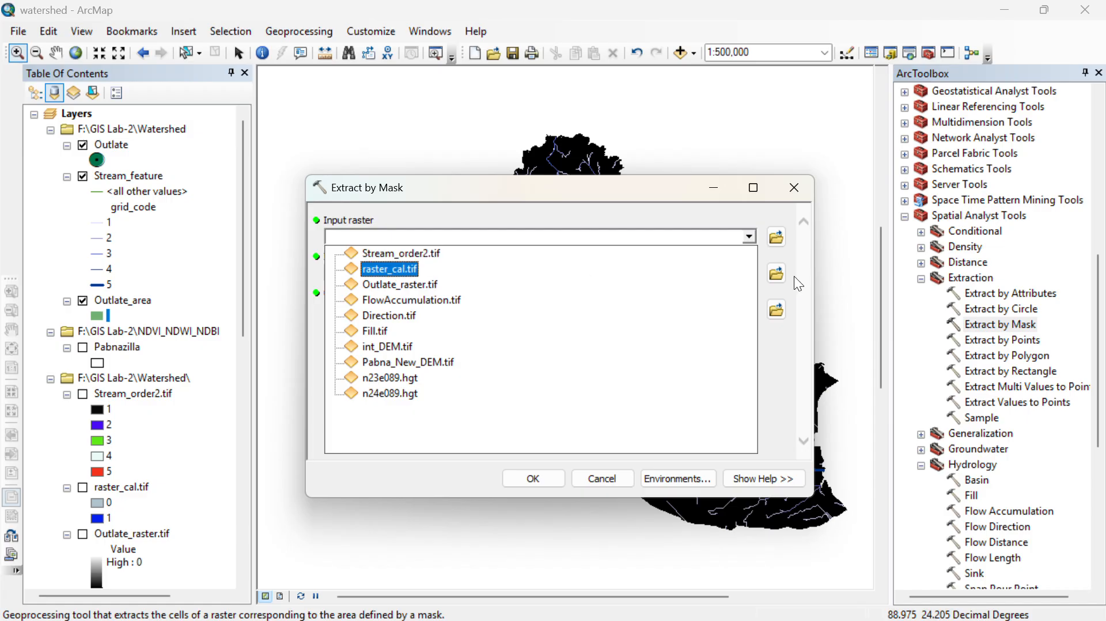
left_click(805, 195)
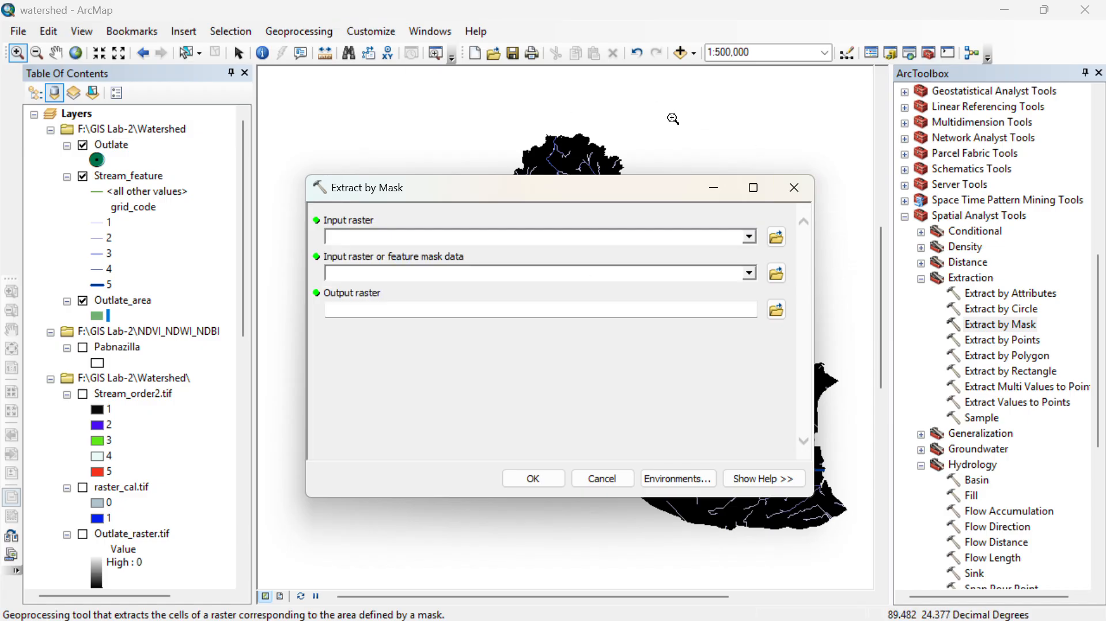
left_click(799, 195)
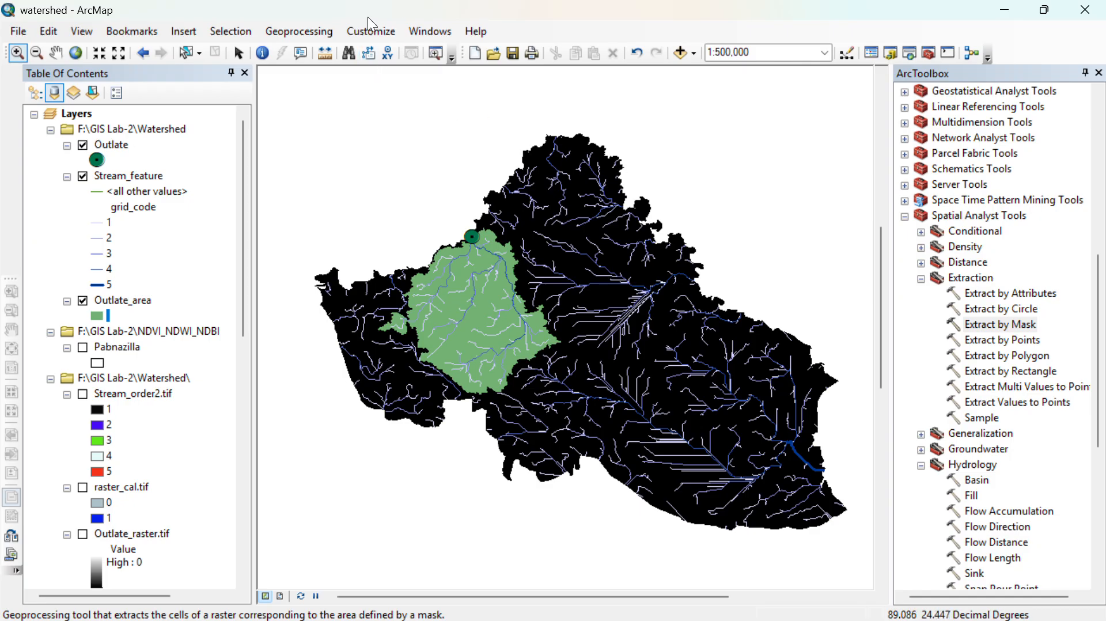
- Clip Stream_feature to the Outlate_area polygon and save the output as Final.shp in the Watershed folder
left_click(264, 35)
left_click(286, 65)
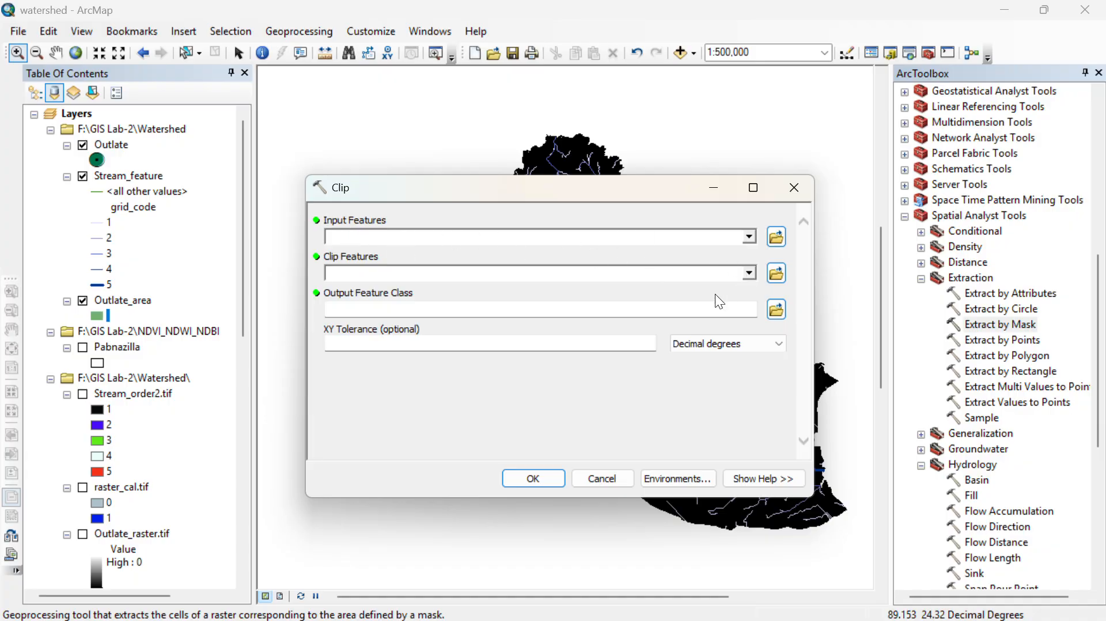
left_click(750, 238)
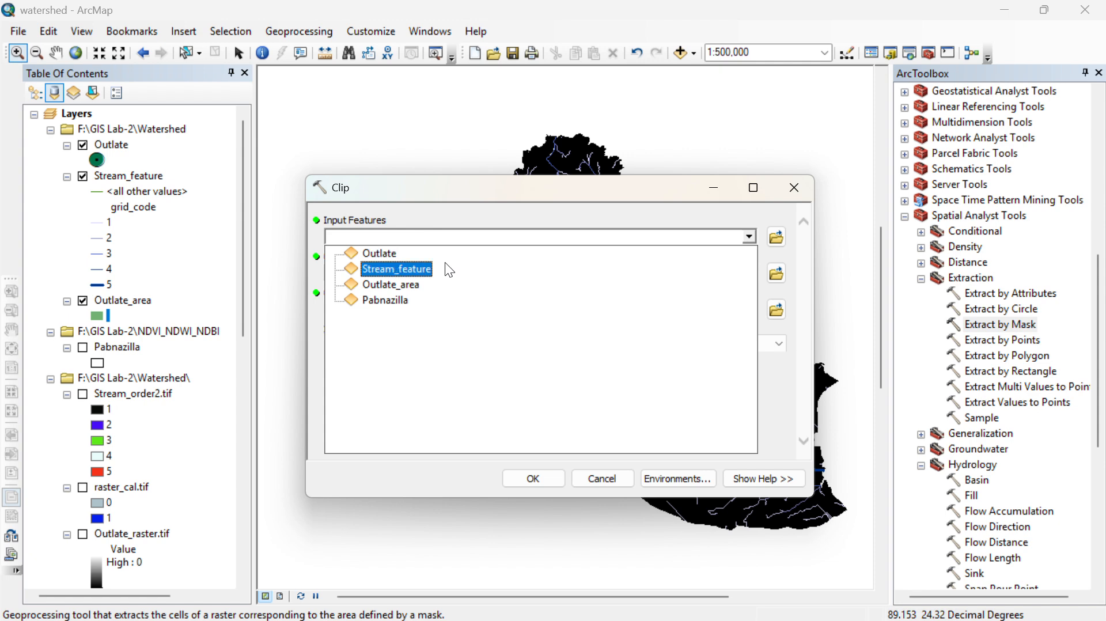
left_click(421, 270)
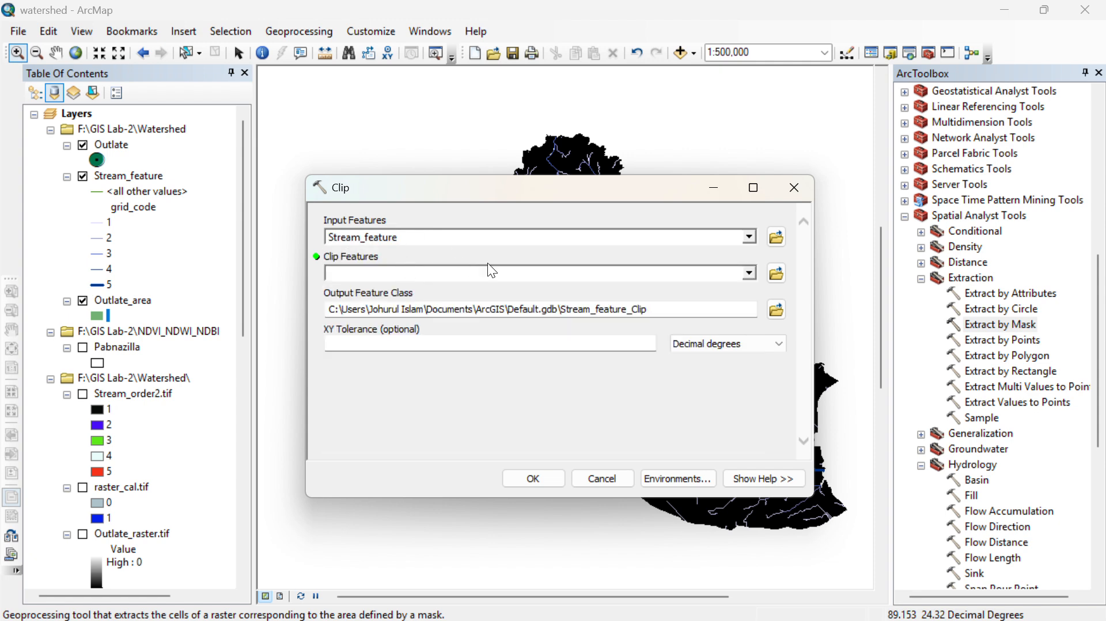
left_click(747, 275)
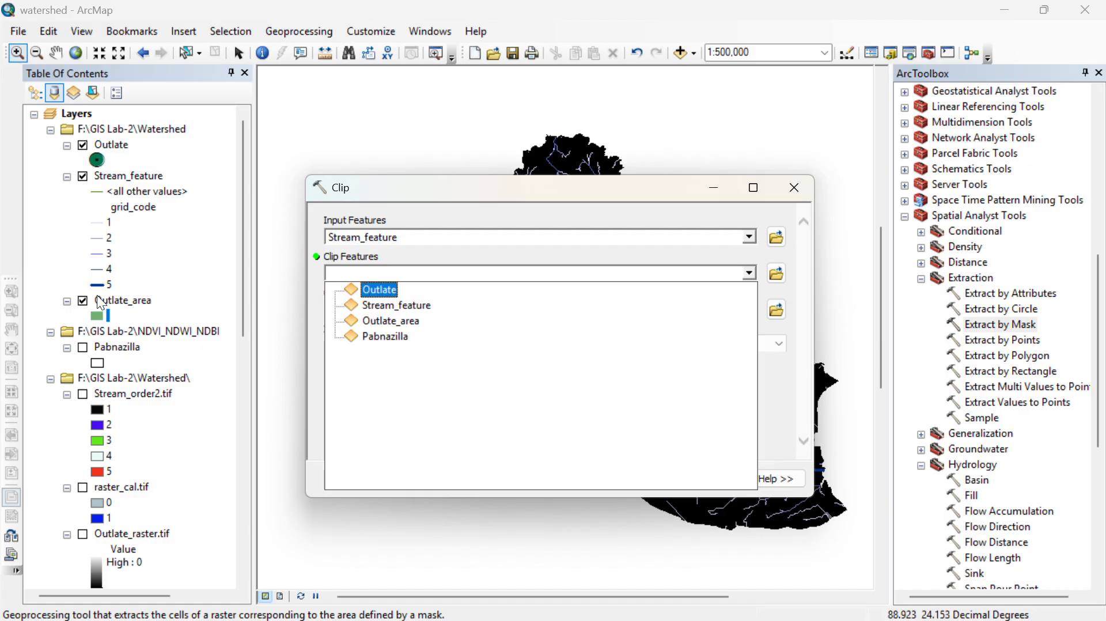
left_click(389, 320)
left_click(772, 311)
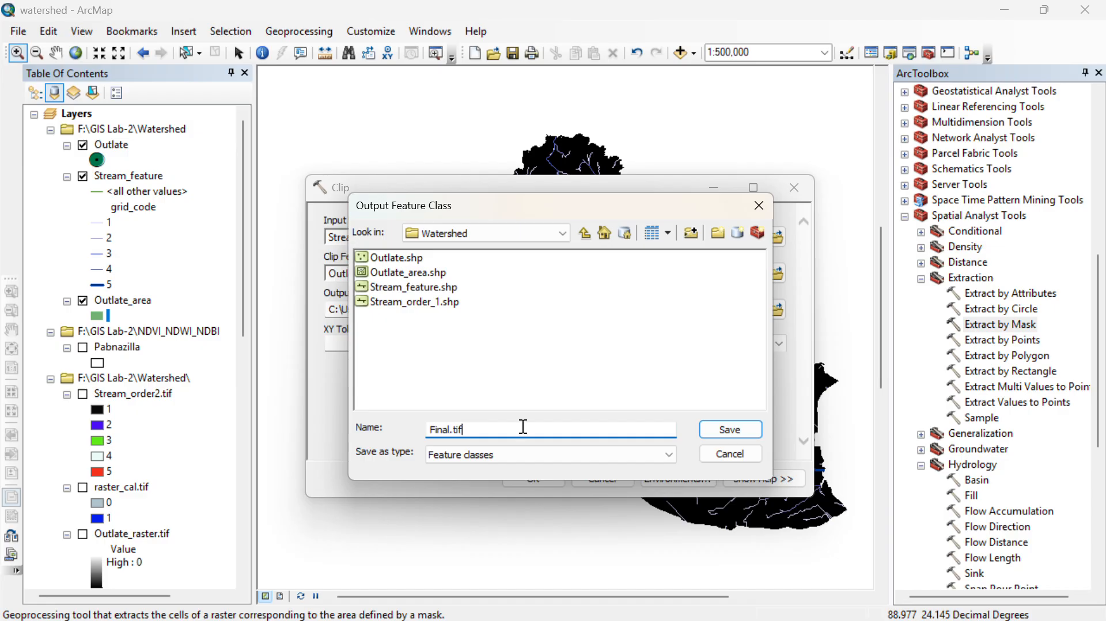
left_click(726, 429)
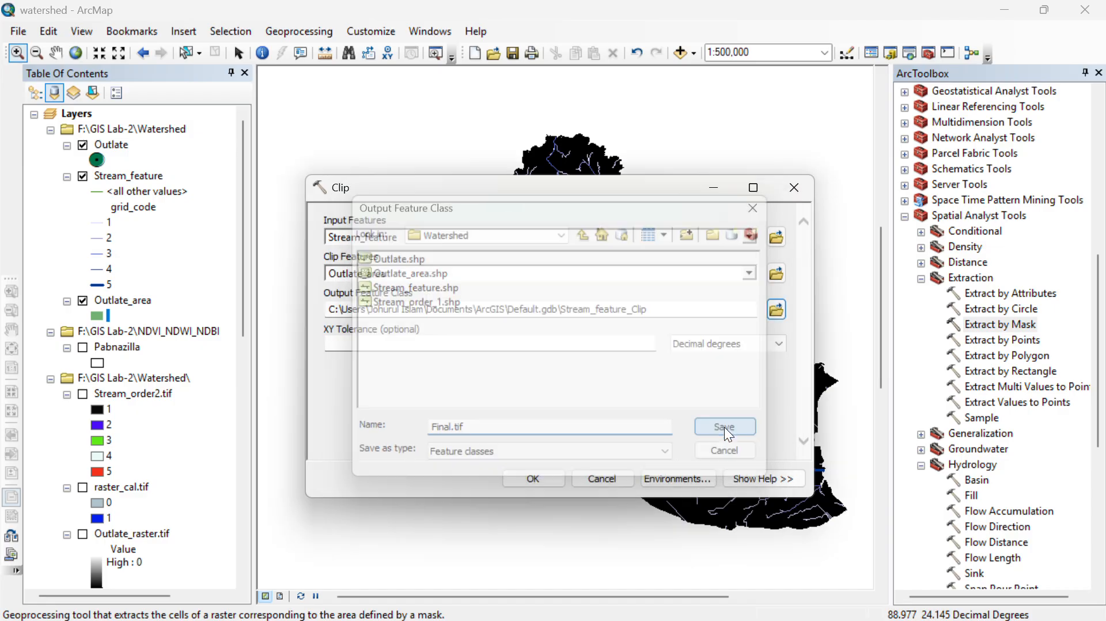
left_click(534, 472)
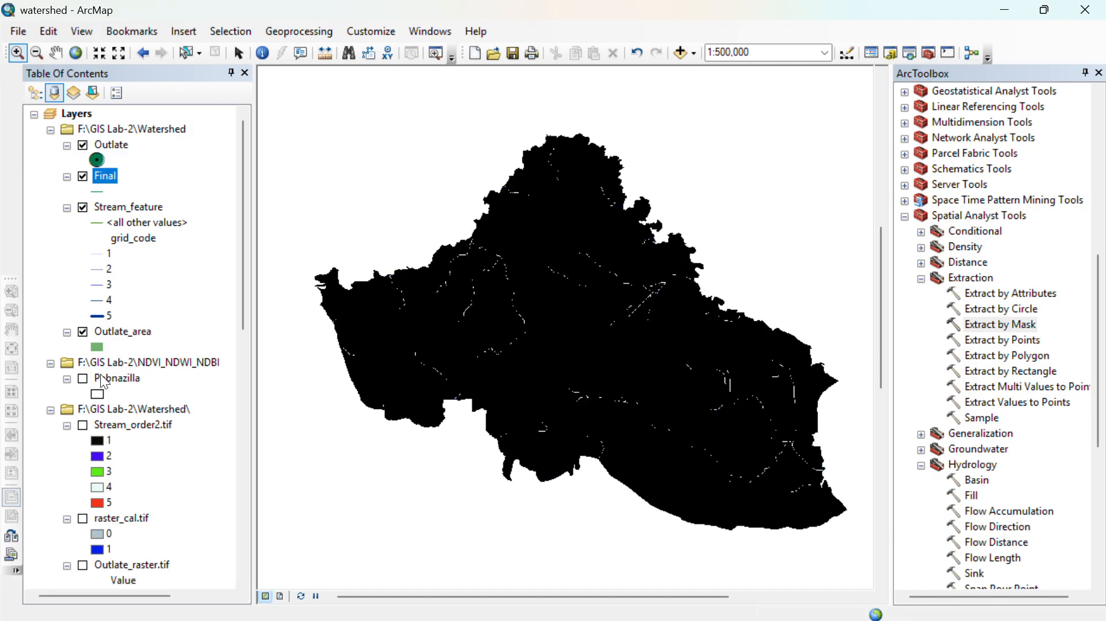
- Hide the Stream_feature and FlowAccumulation.tif layers and frame the clipped watershed in the map
left_click(82, 208)
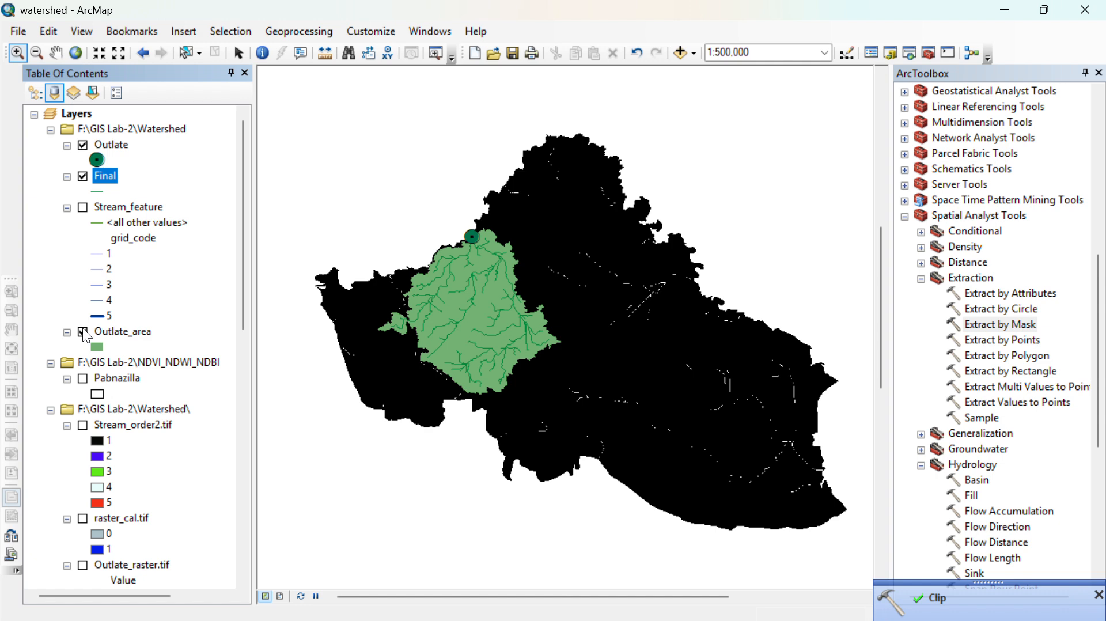
scroll(77, 468, "down", 6)
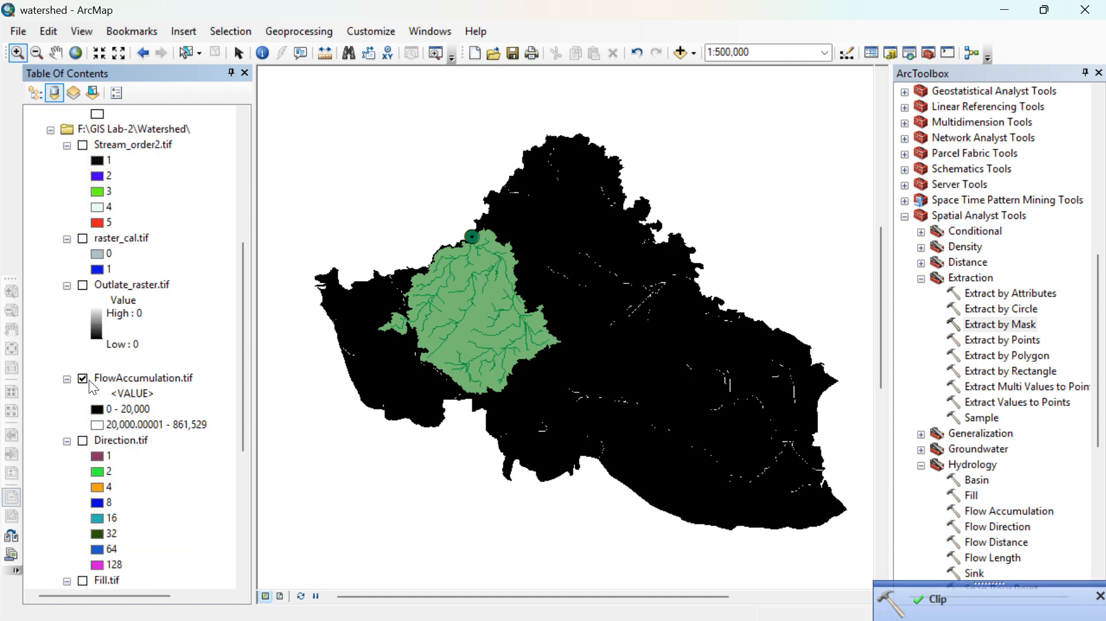
left_click(84, 378)
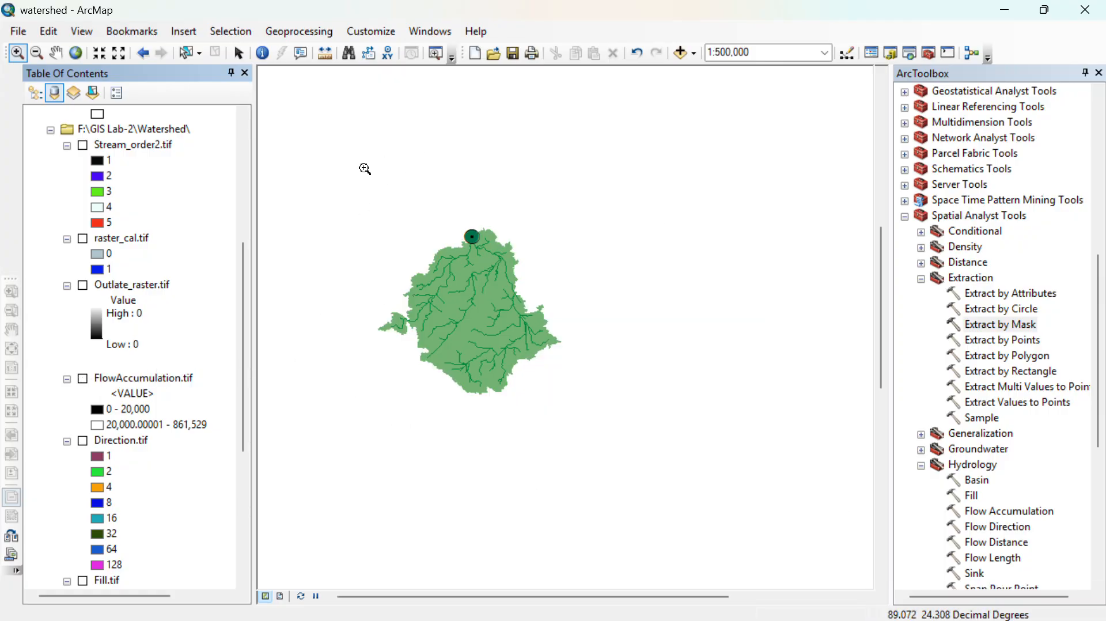
left_click_drag(345, 173, 632, 536)
left_click_drag(379, 106, 629, 428)
scroll(621, 363, "down", 2)
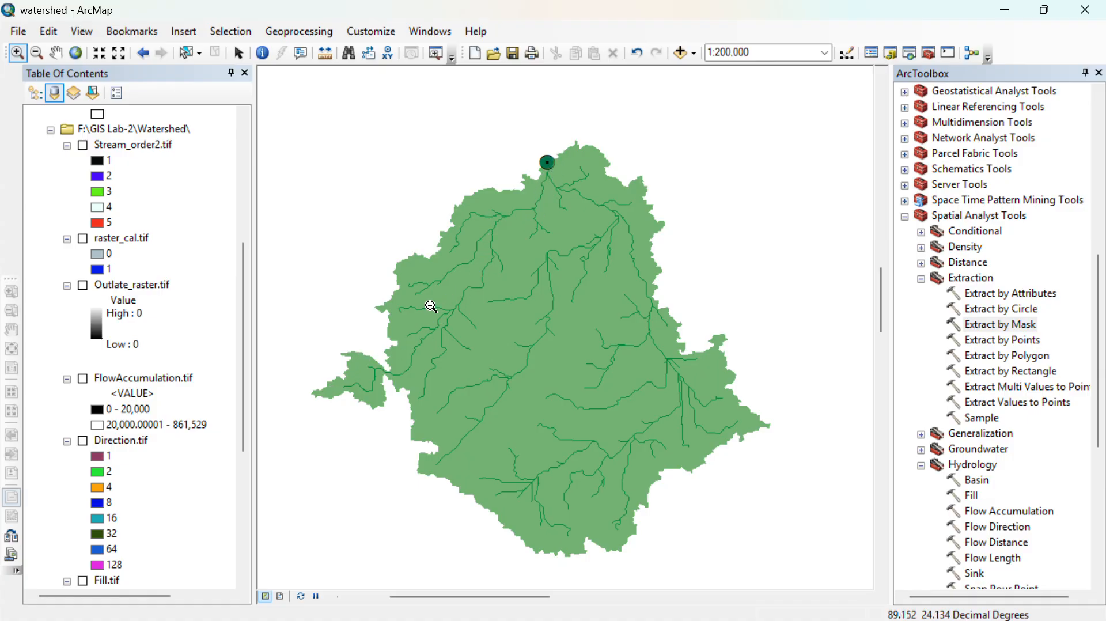
- Symbolize the Final layer by unique values of the grid_code field, adding all values
scroll(127, 152, "up", 6)
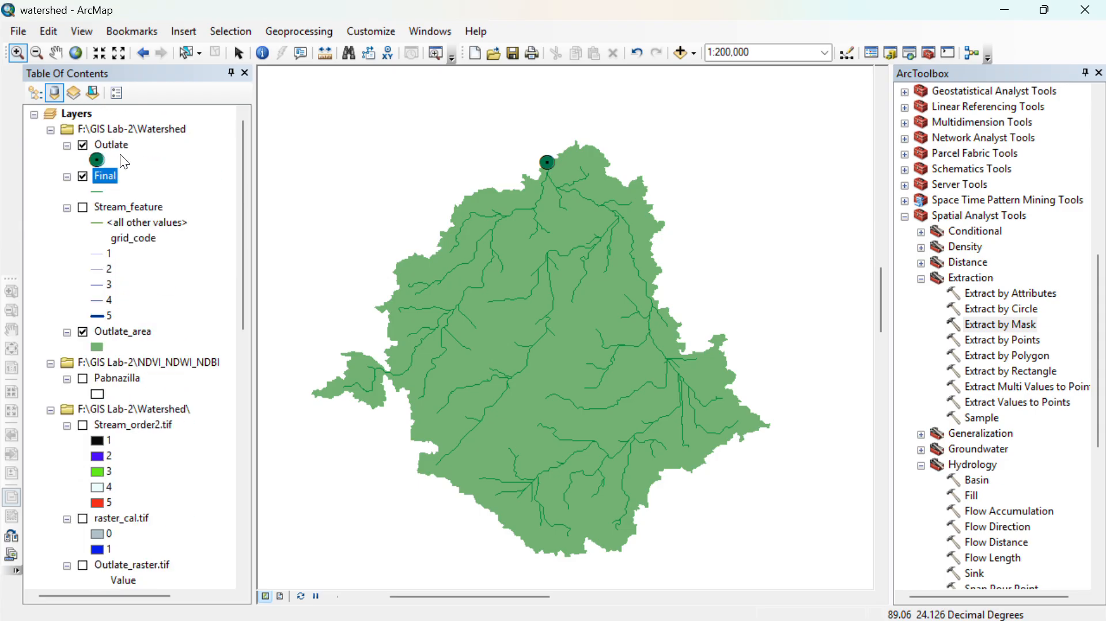
right_click(96, 178)
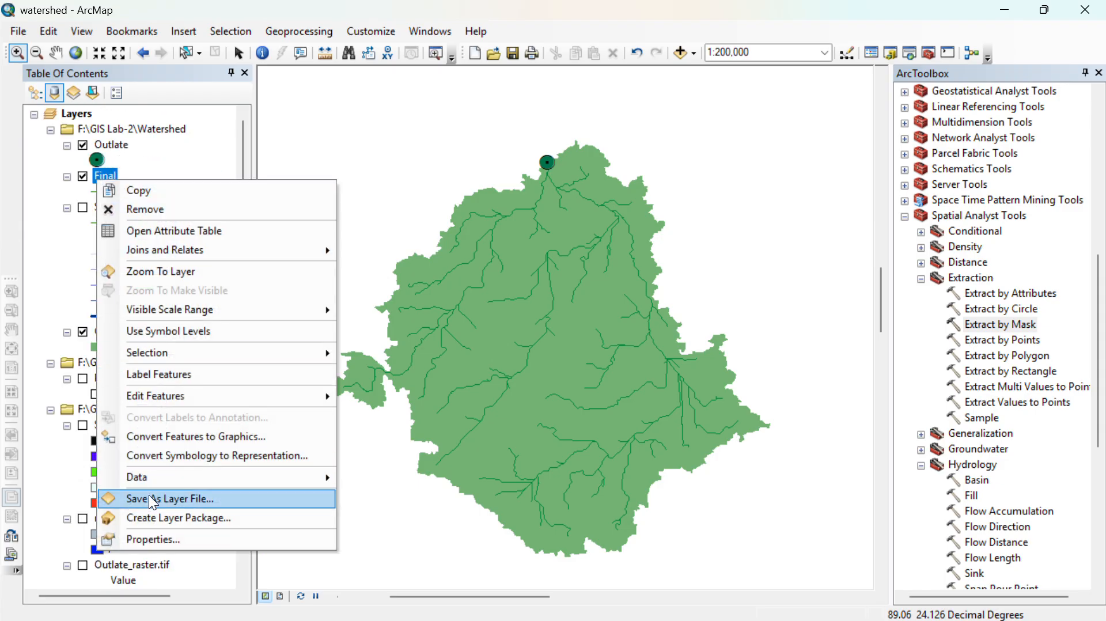
left_click(157, 539)
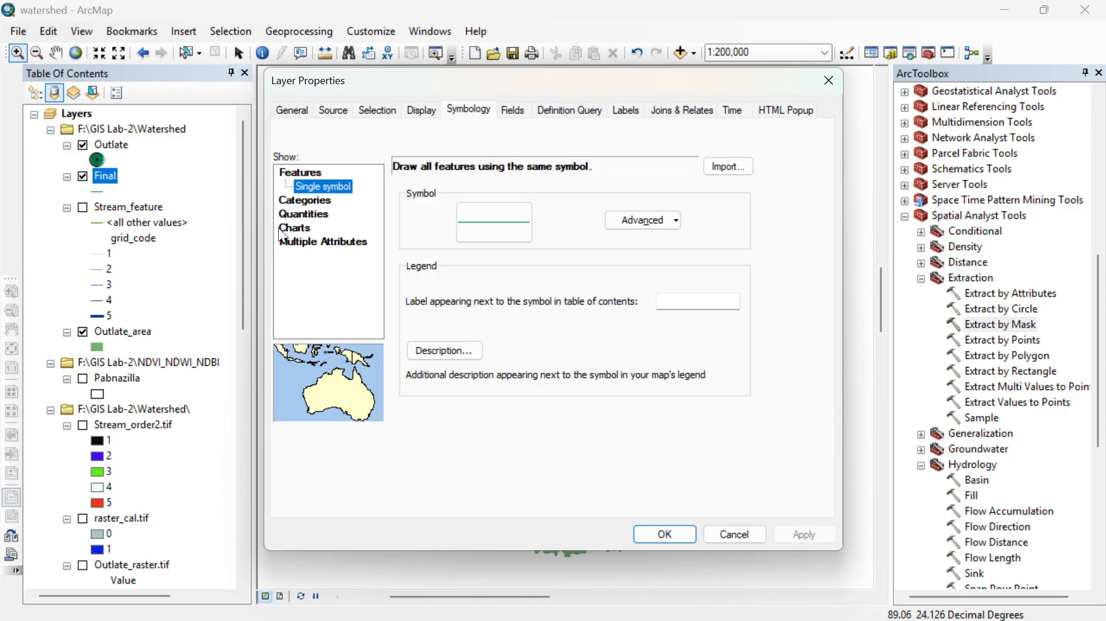
left_click(279, 228)
left_click(303, 201)
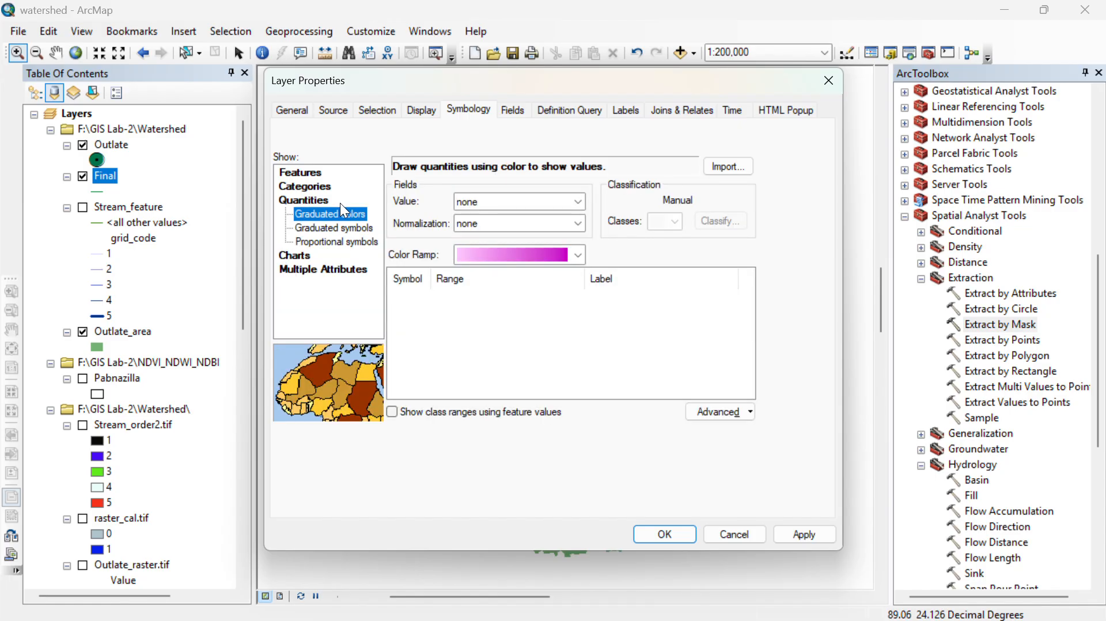
left_click(288, 188)
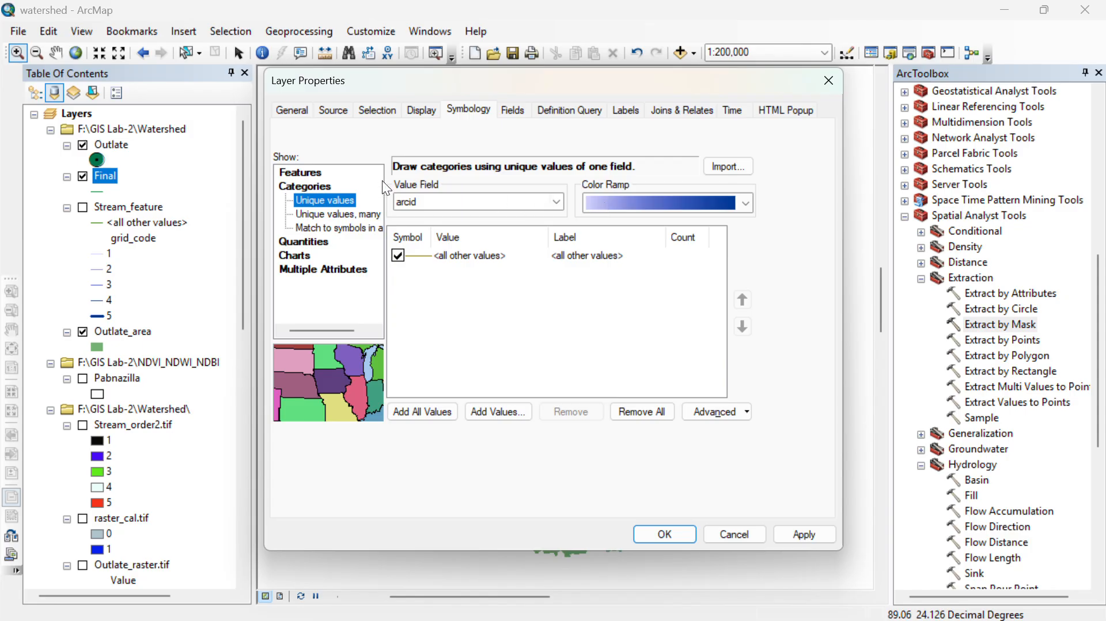
left_click(458, 196)
left_click(441, 232)
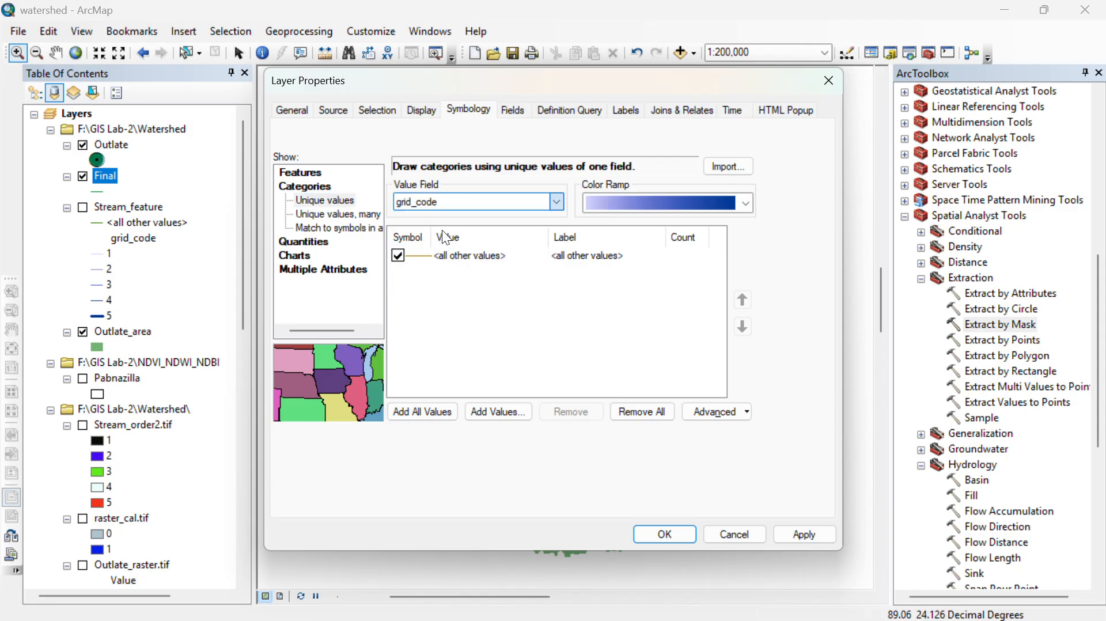
left_click(423, 411)
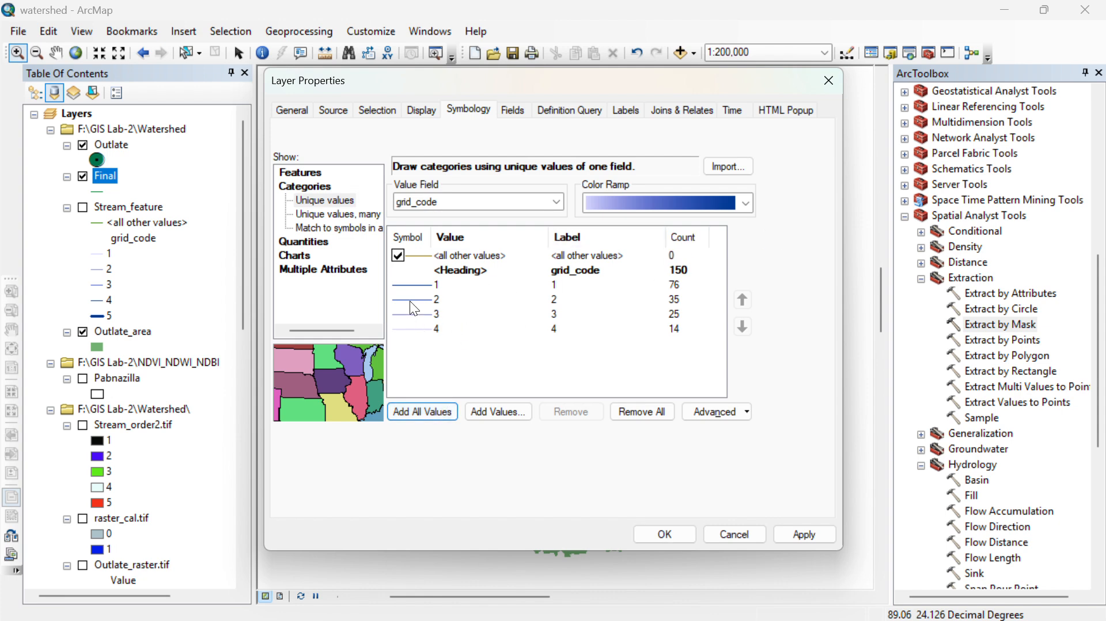
- Set the line width of grid_code class 1 in the Final layer to 3
double_click(411, 284)
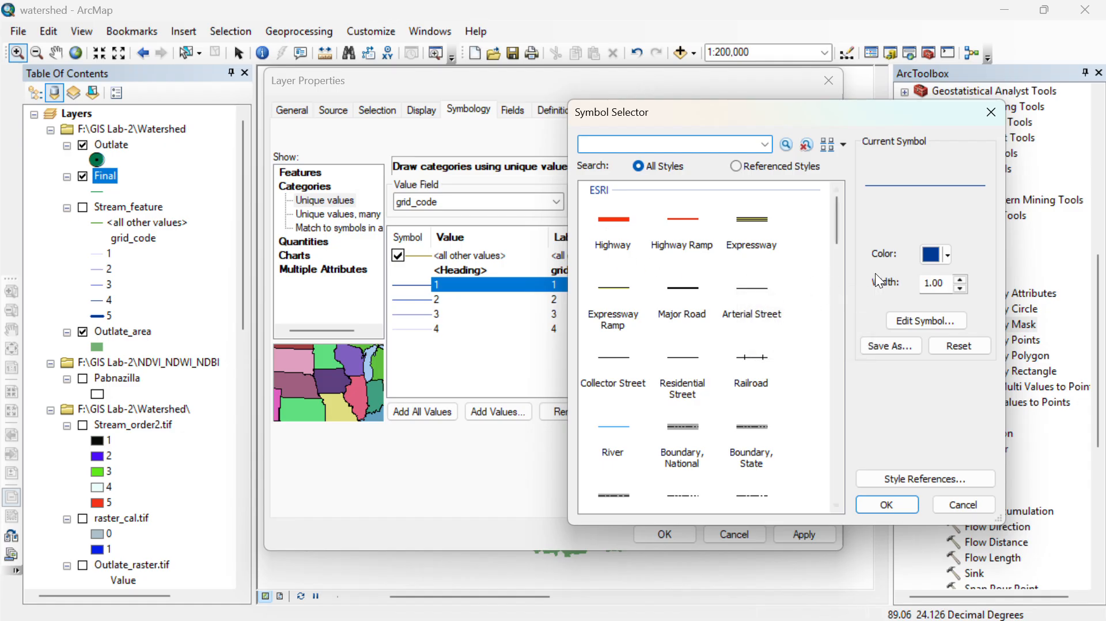
double_click(960, 280)
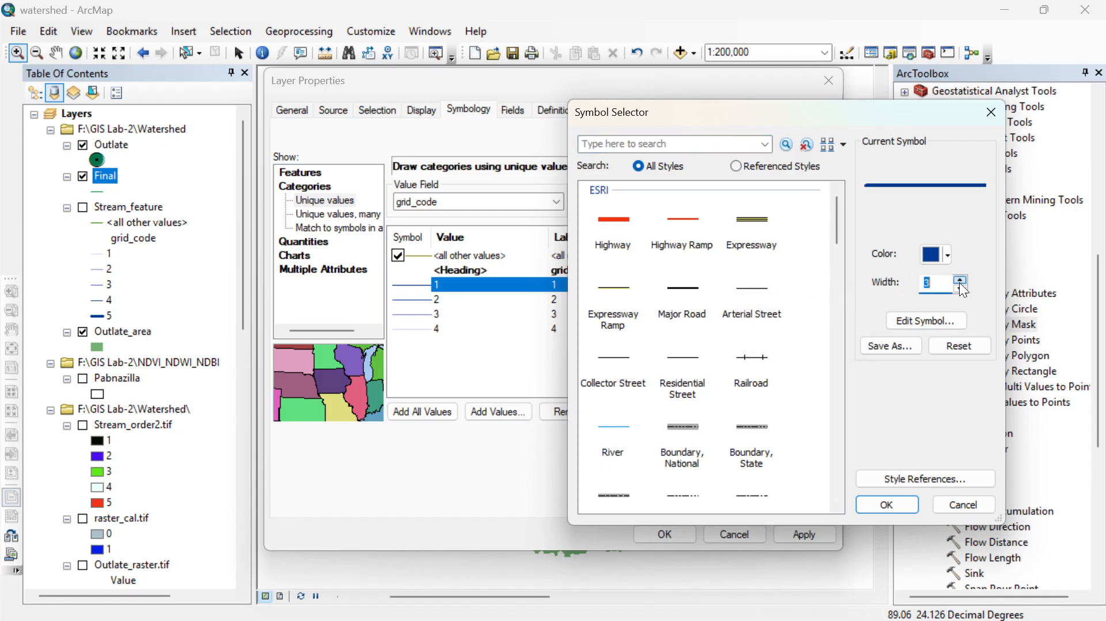
left_click(905, 505)
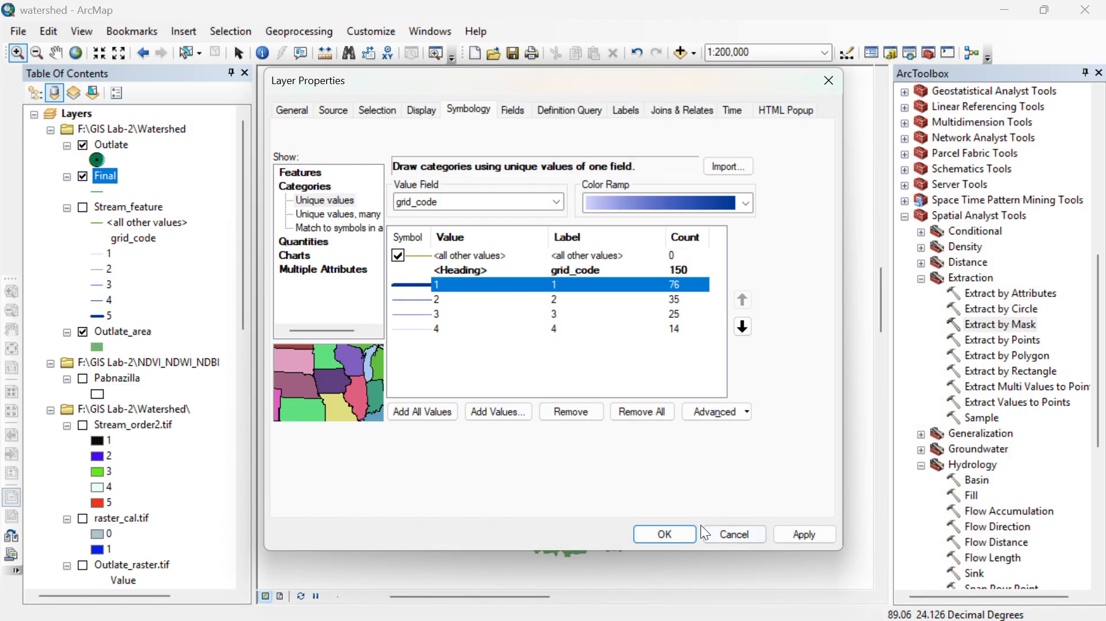
- Apply the current symbology to the Final layer and reopen the layer's properties
left_click(662, 533)
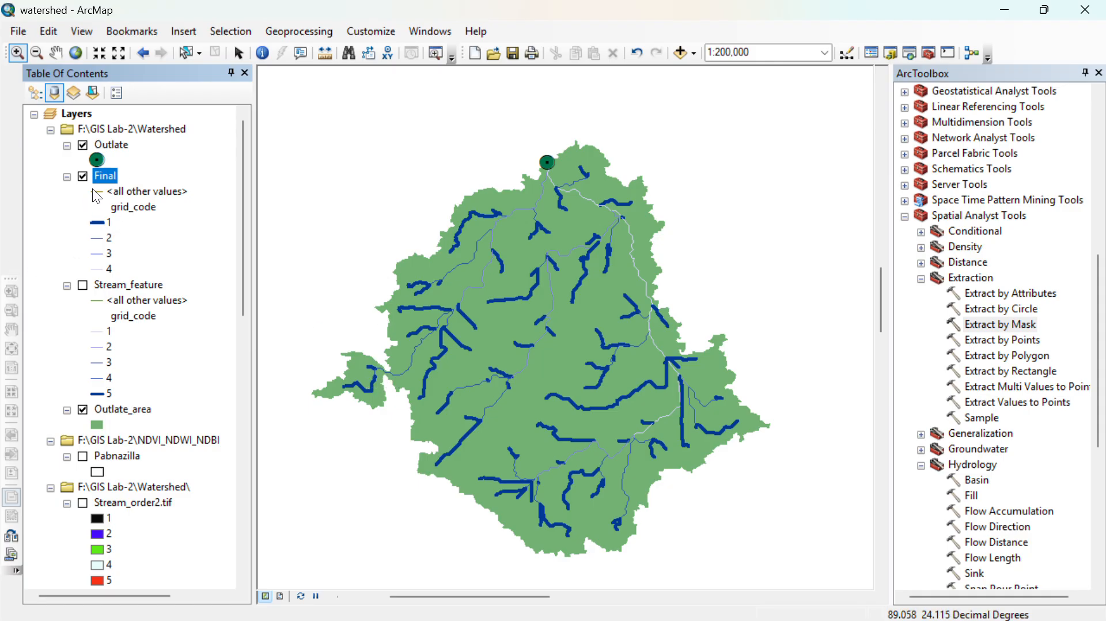
right_click(110, 184)
left_click(199, 534)
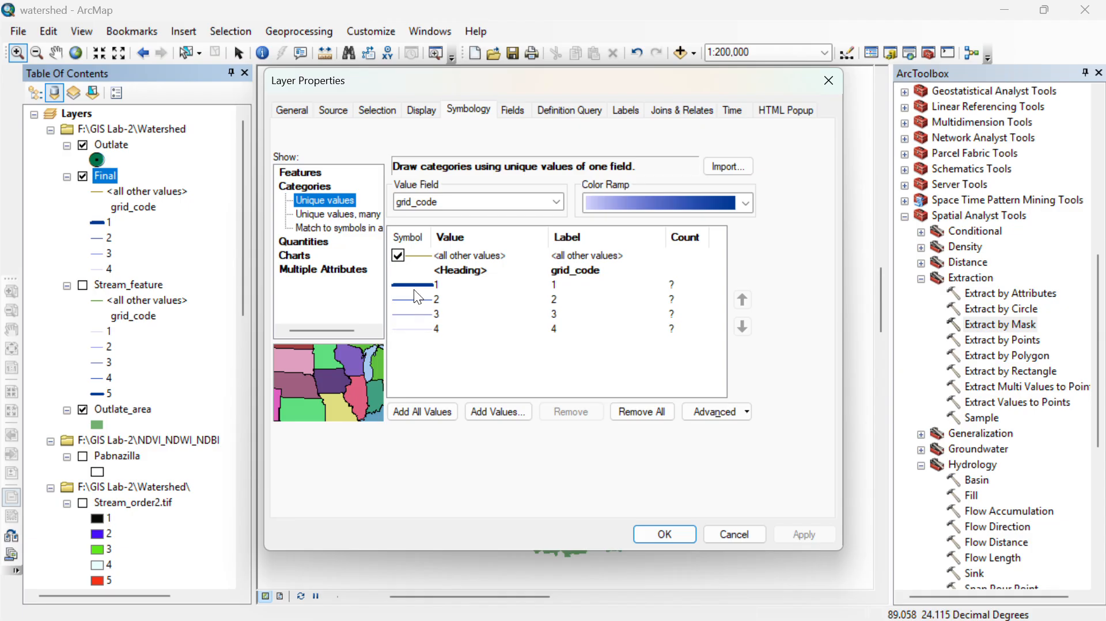
double_click(423, 328)
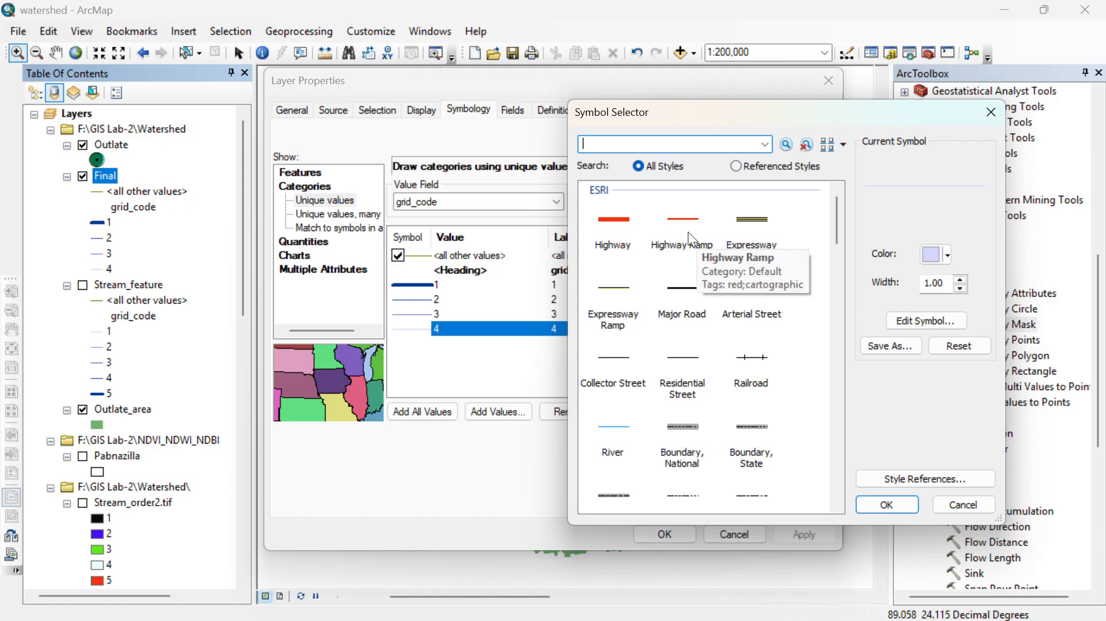
left_click(989, 110)
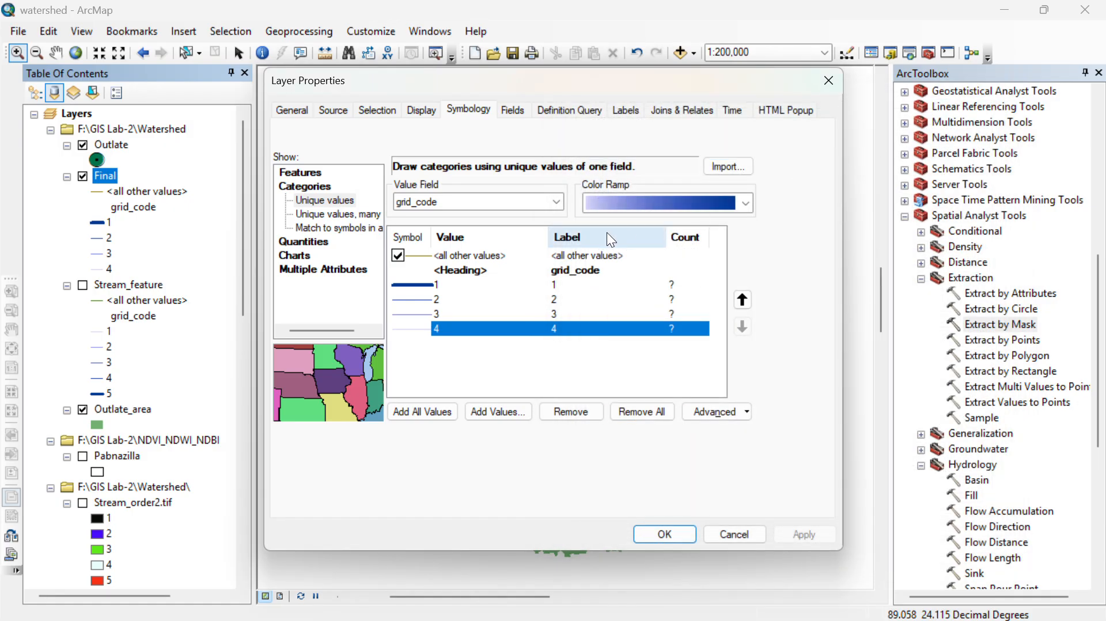
left_click(633, 205)
scroll(672, 206, "down", 3)
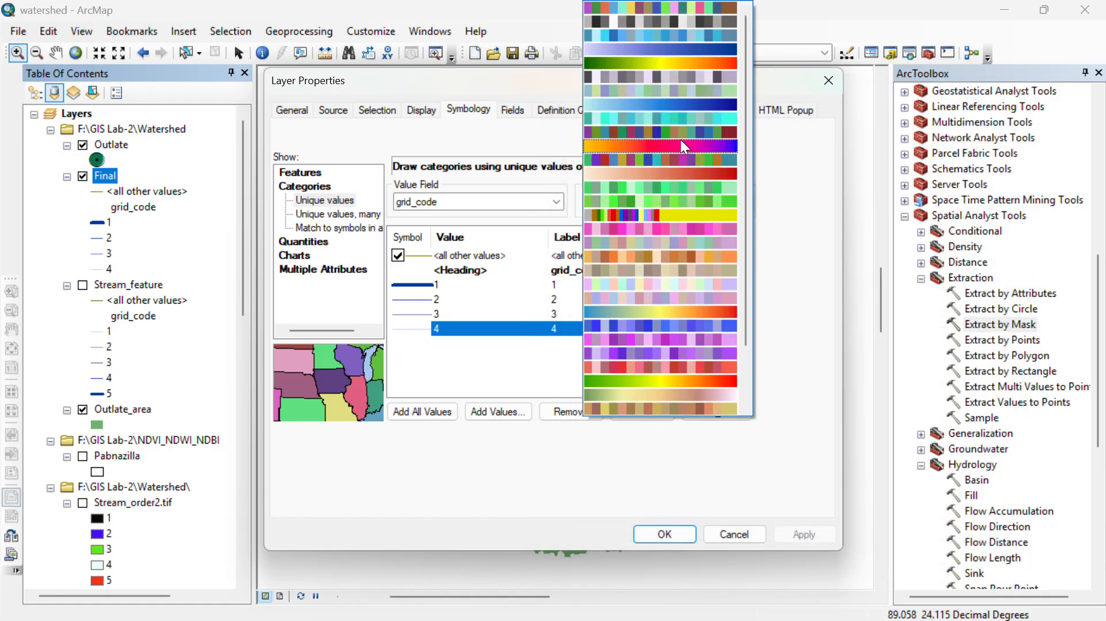
left_click(705, 47)
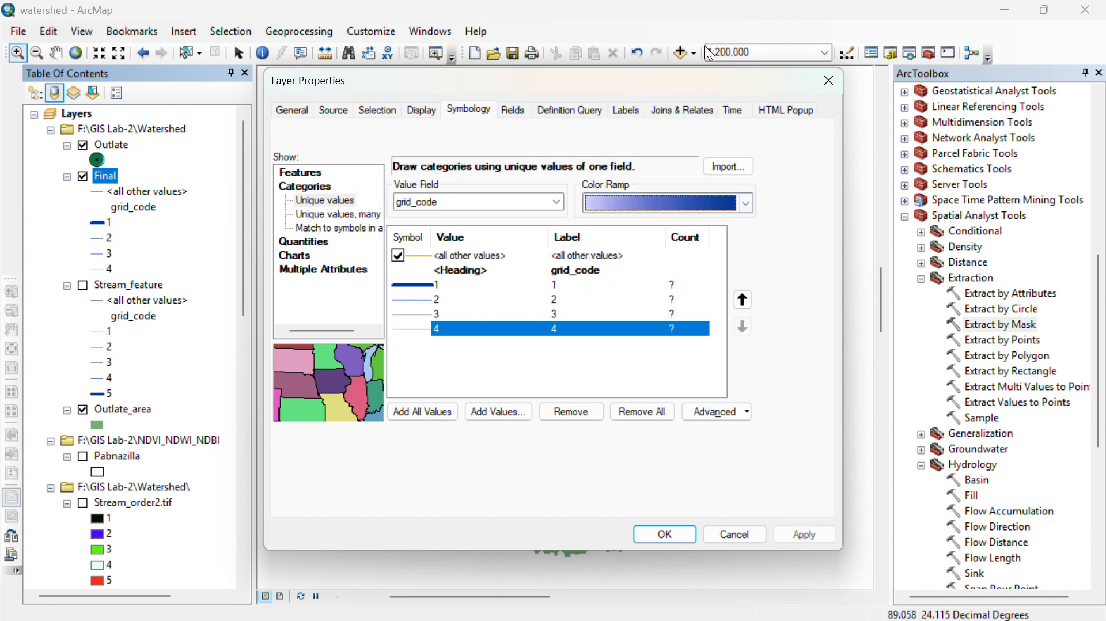
right_click(691, 204)
left_click(714, 231)
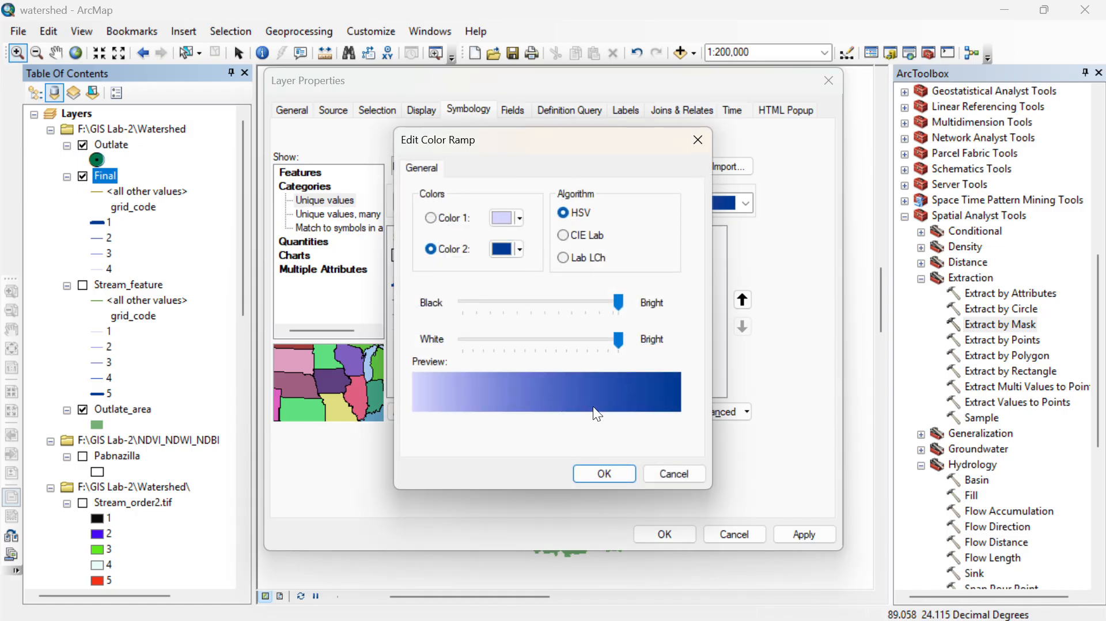
left_click_drag(622, 345, 738, 349)
left_click(699, 140)
left_click(715, 203)
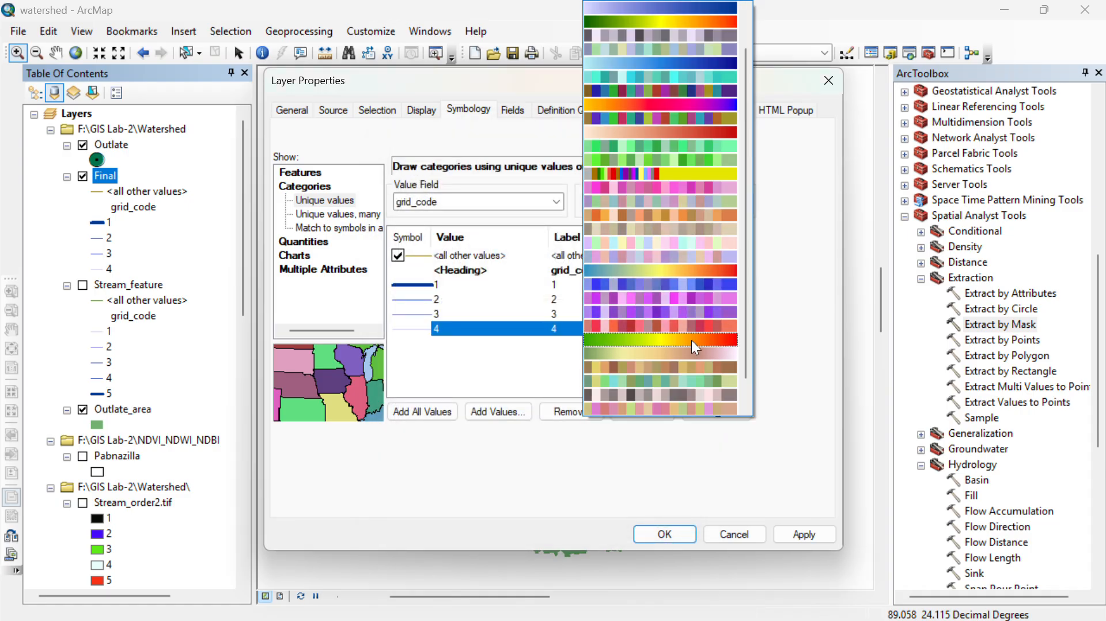
scroll(680, 305, "up", 2)
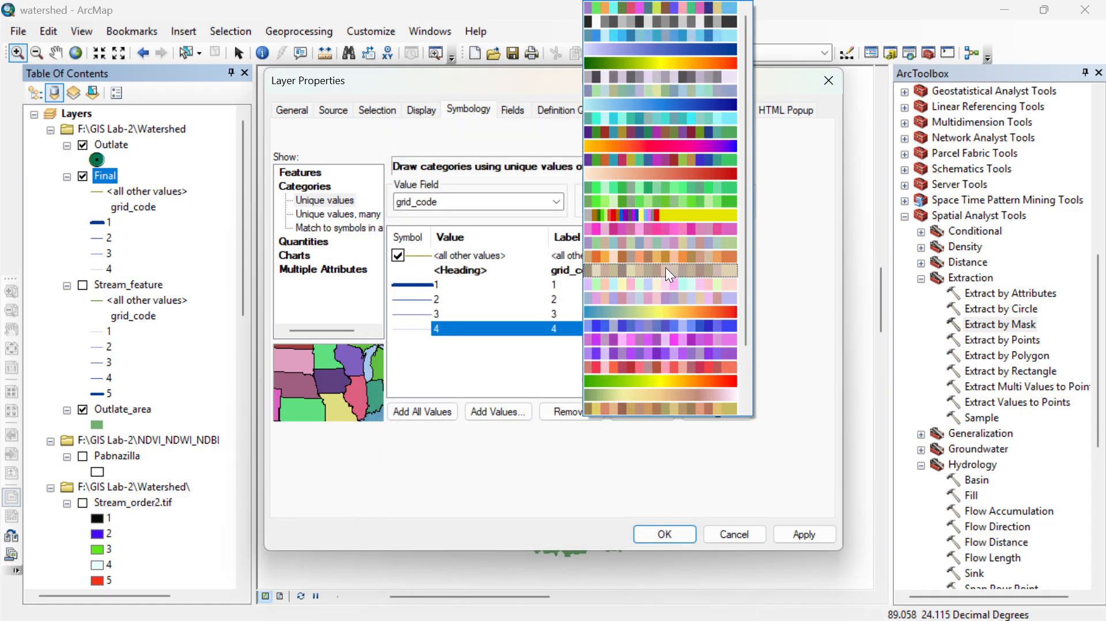
left_click(422, 340)
- Assign the River line symbol to grid_code class 1 of the Final layer
double_click(419, 286)
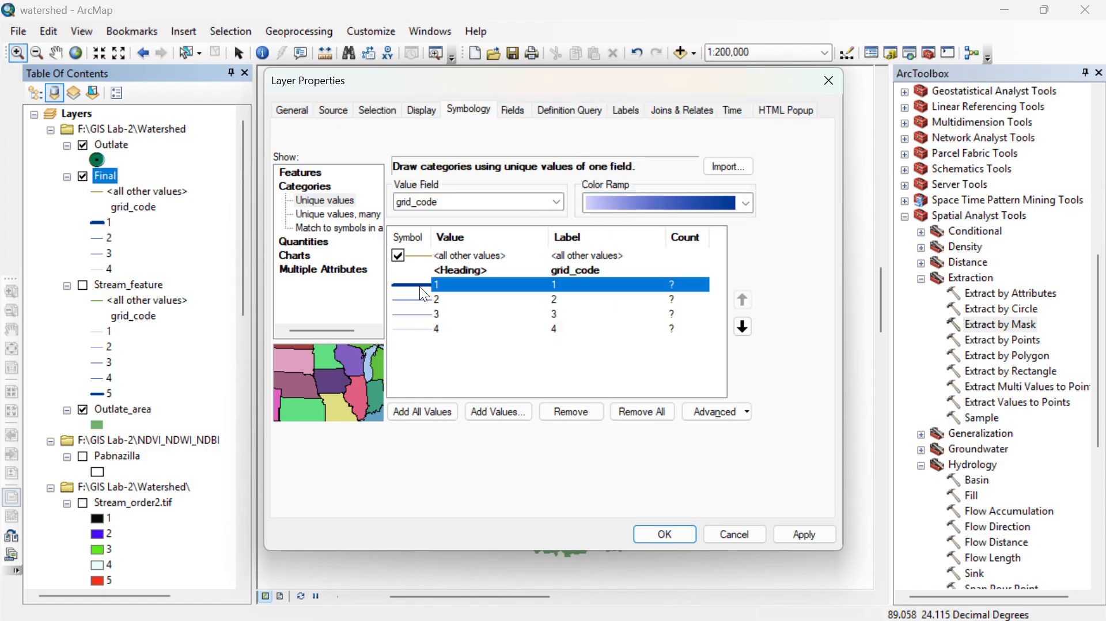
left_click(613, 429)
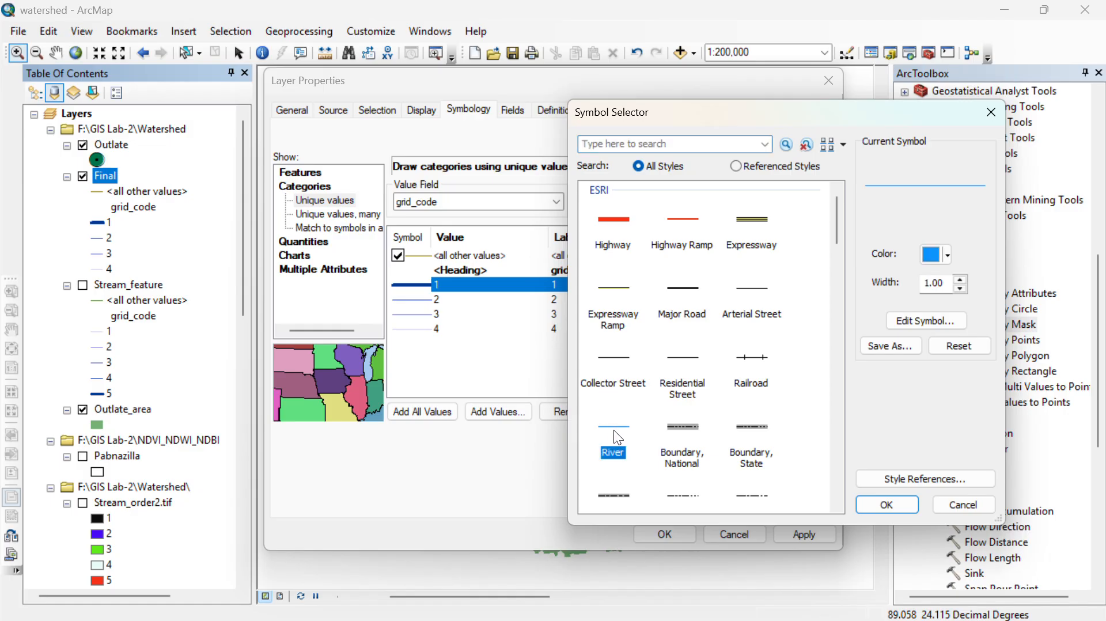
left_click(897, 506)
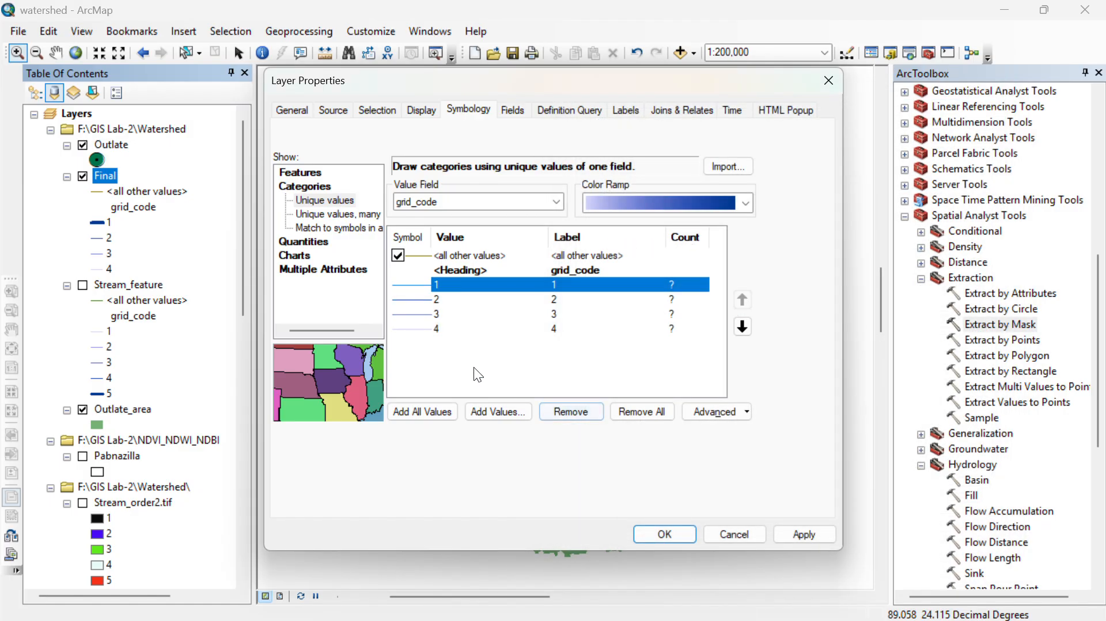
- Set the line width of grid_code class 2 in the Final layer to 2
double_click(423, 299)
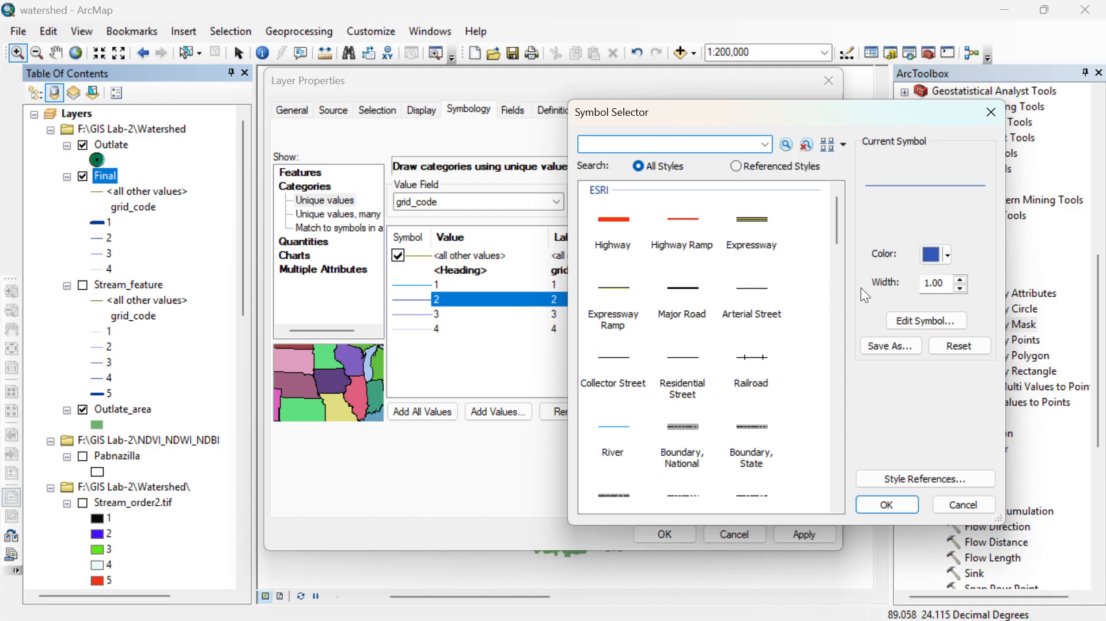
left_click(959, 286)
type("3")
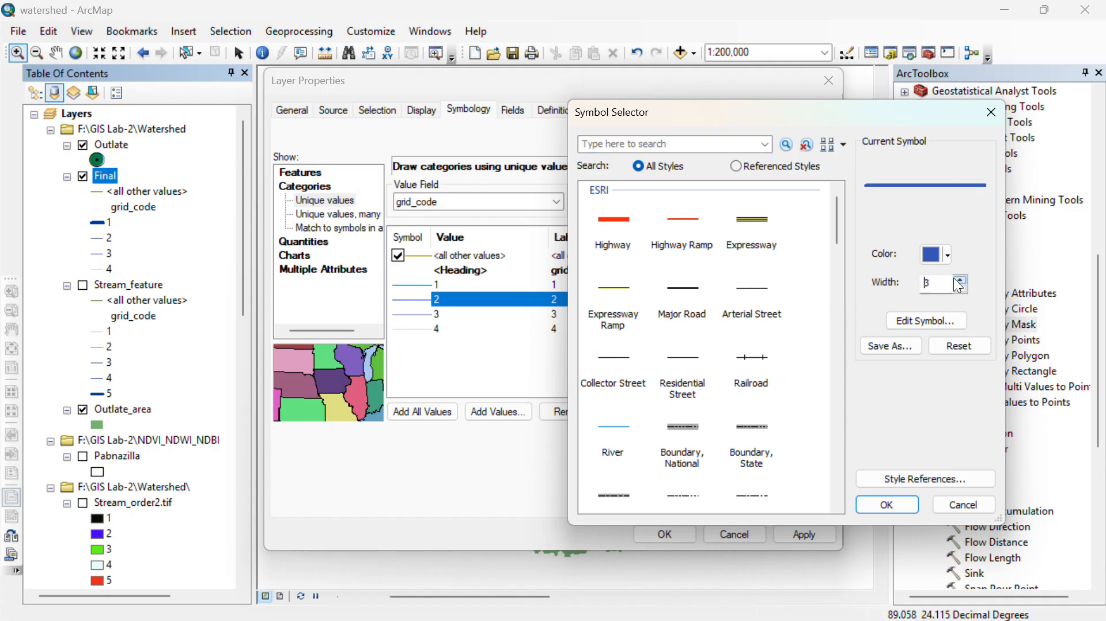
left_click(964, 285)
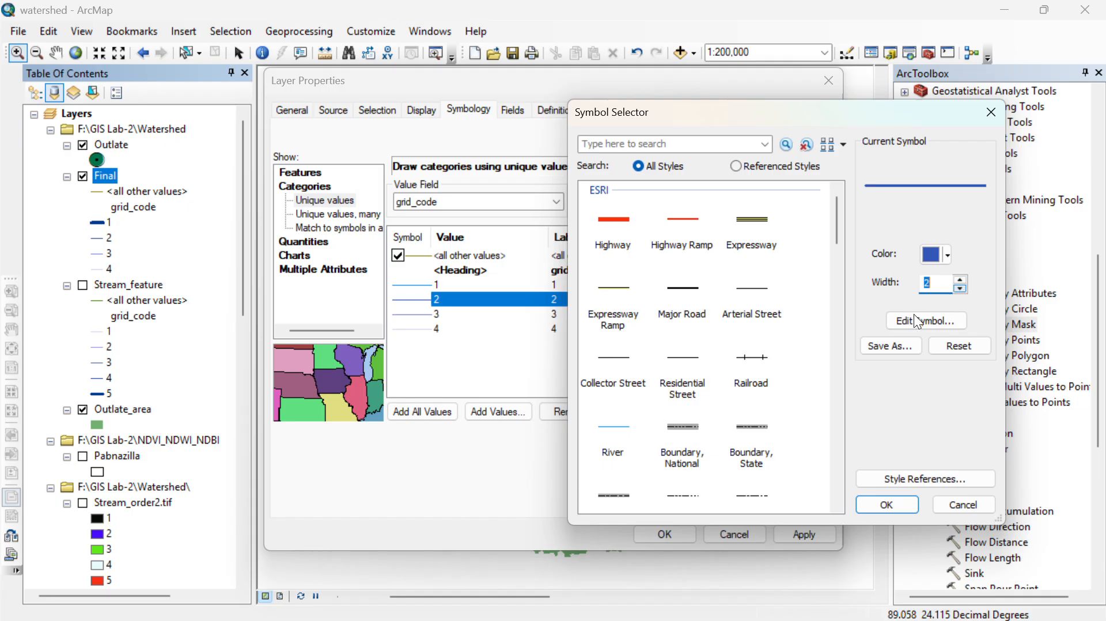
left_click(894, 346)
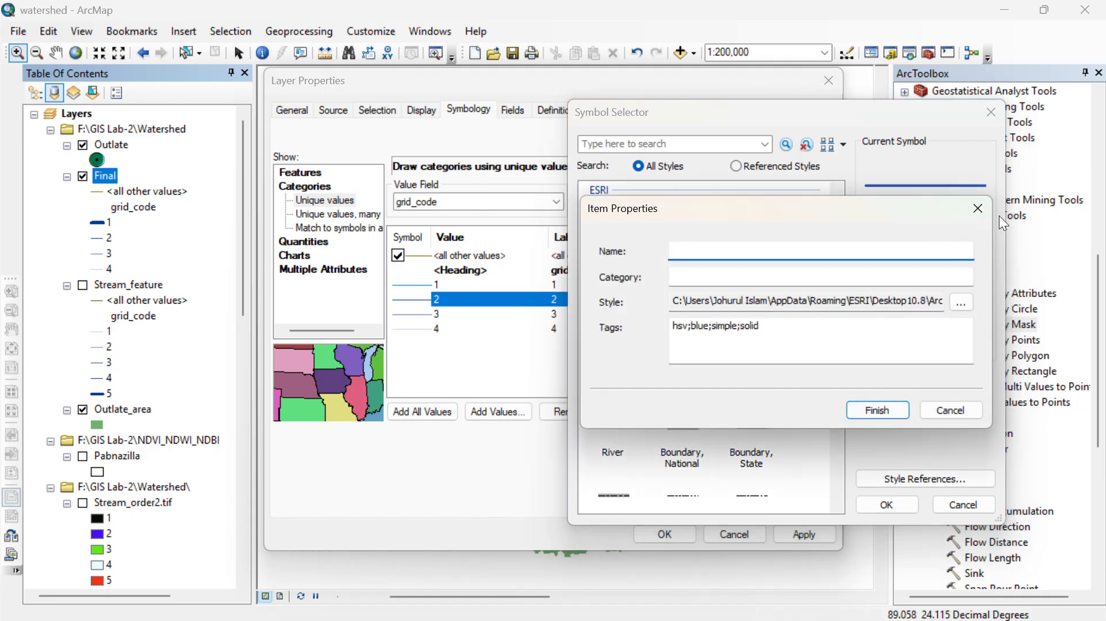
left_click(978, 209)
left_click(899, 505)
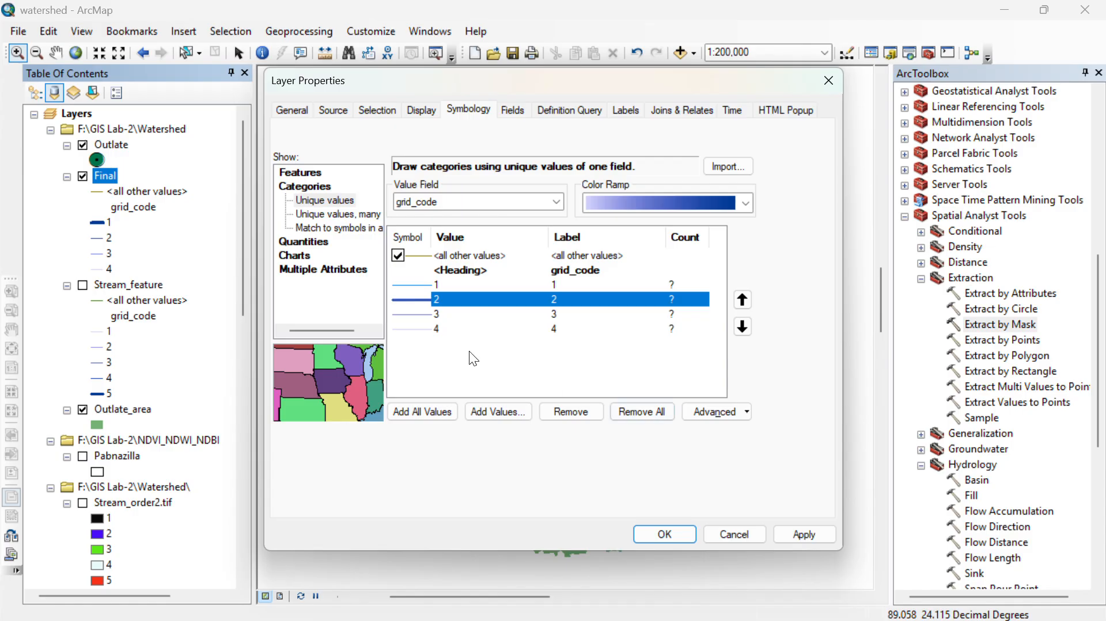
- Increase the line width of grid_code class 3 in the Final layer
double_click(406, 315)
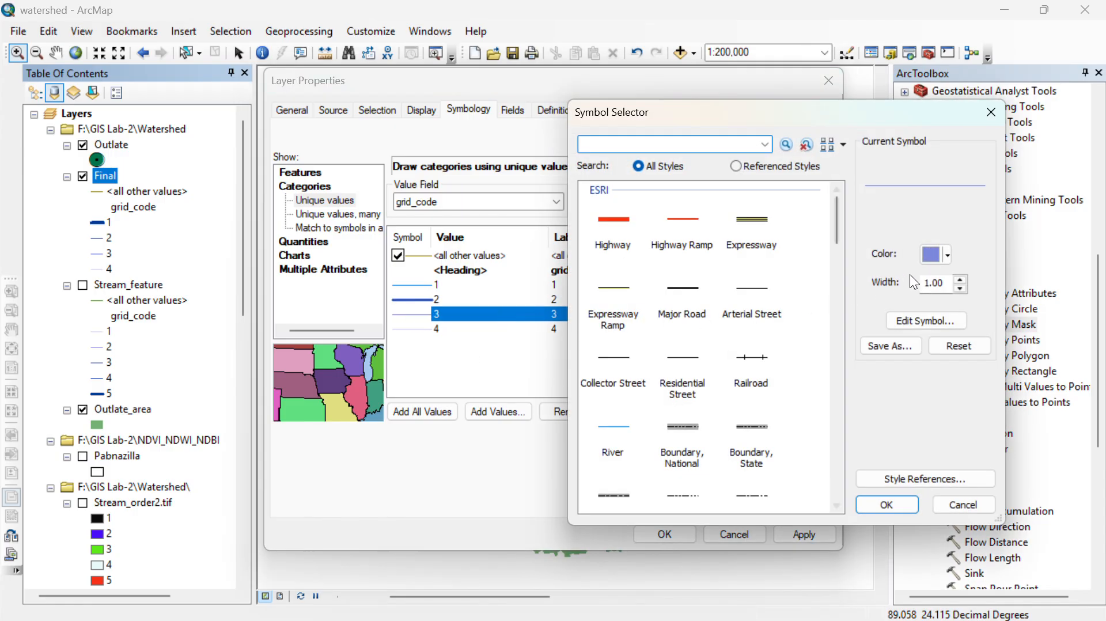
left_click(958, 290)
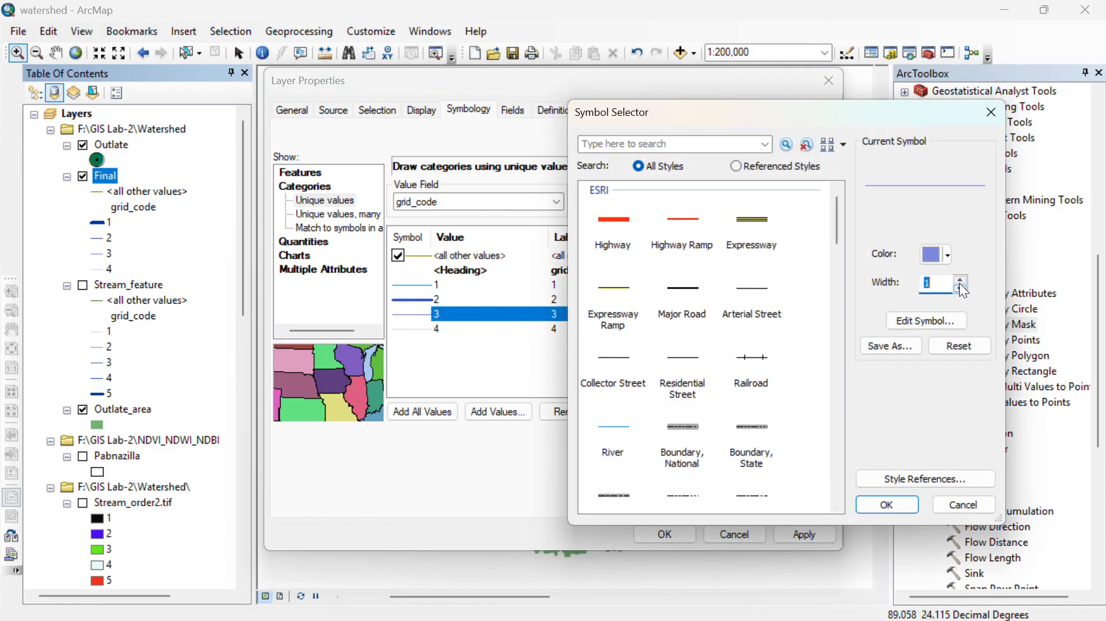
left_click(961, 284)
left_click(893, 504)
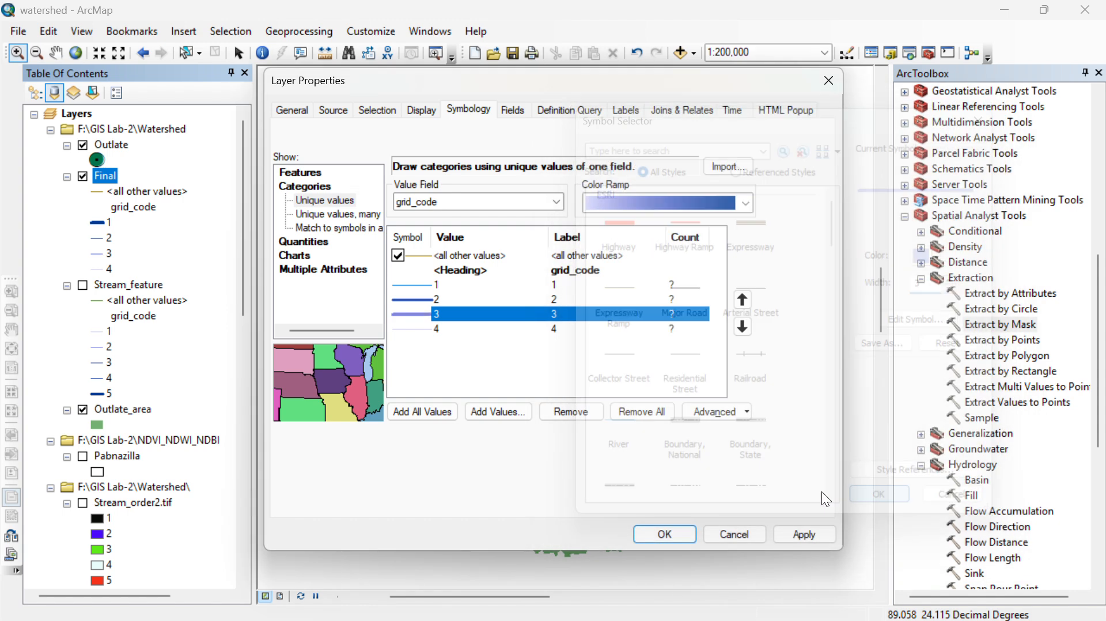
- Give grid_code class 4 a line width of 3 and a bright blue color, and apply the symbology to the Final layer
double_click(424, 330)
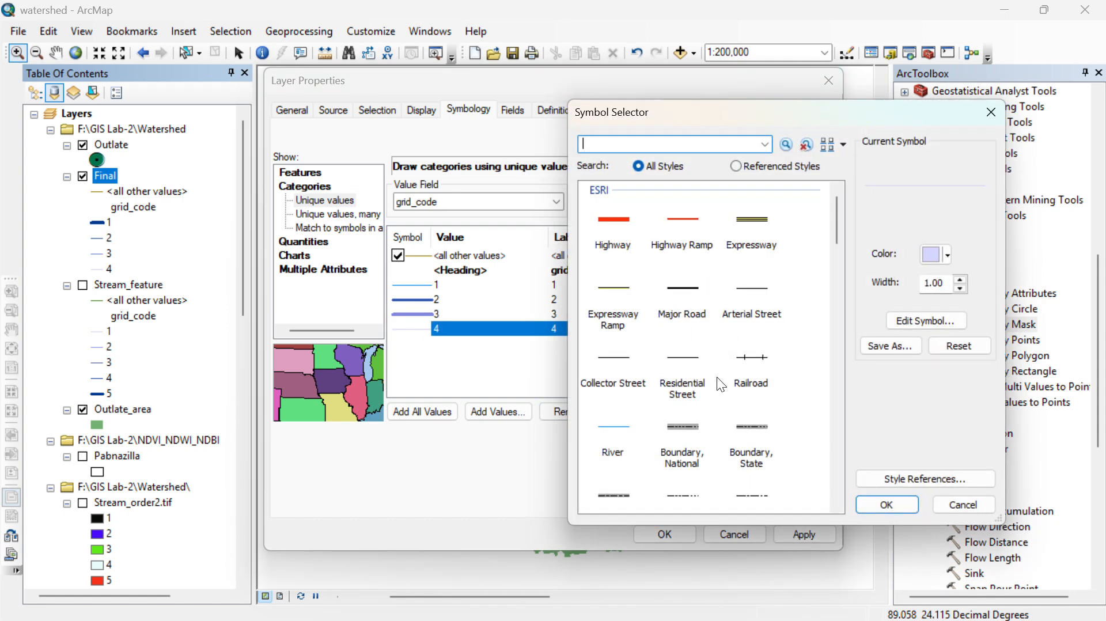
left_click(960, 289)
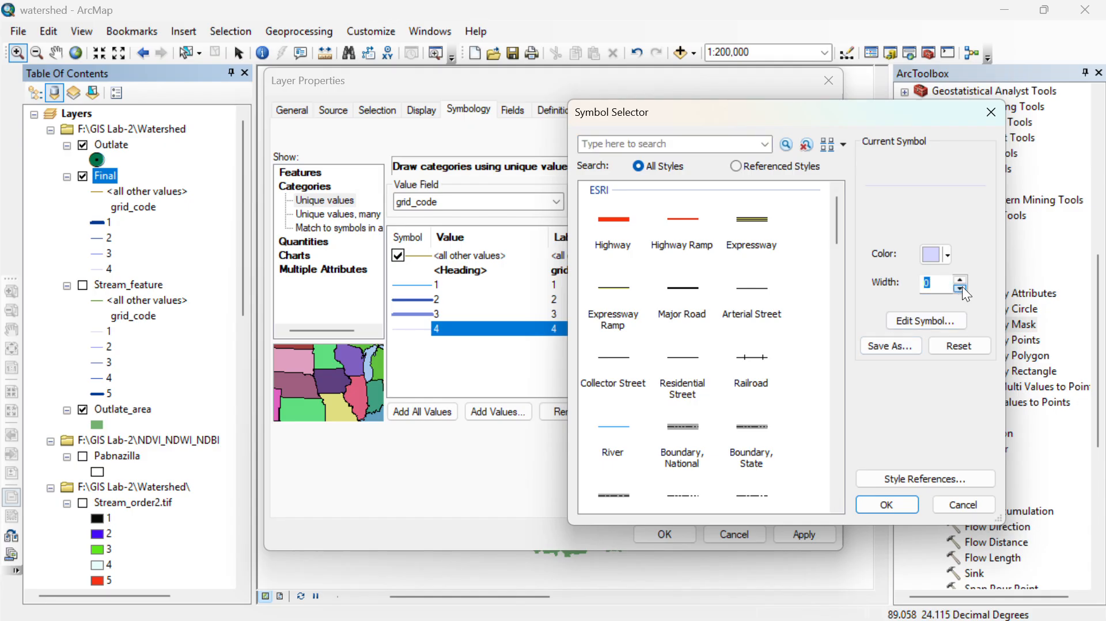
left_click(961, 280)
left_click(961, 280)
left_click(936, 254)
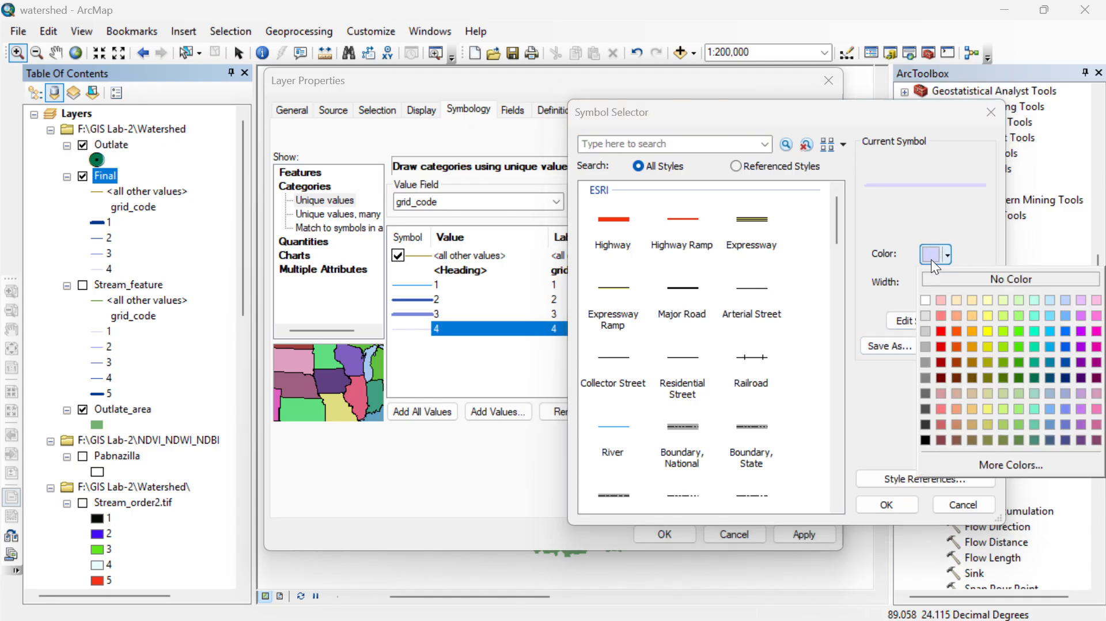
left_click(1065, 346)
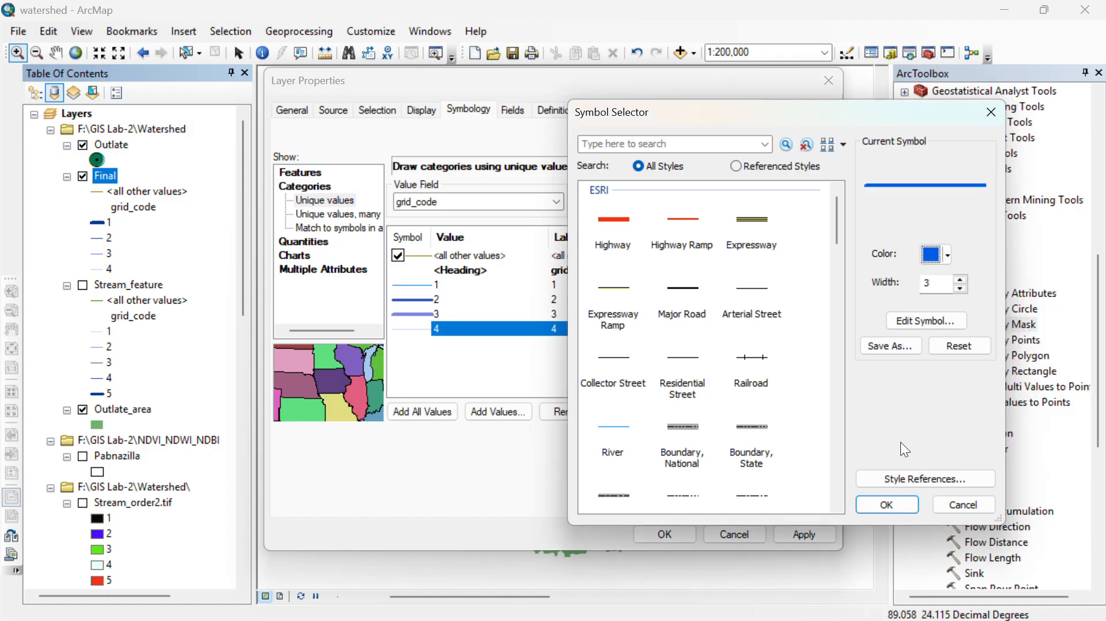
left_click(885, 501)
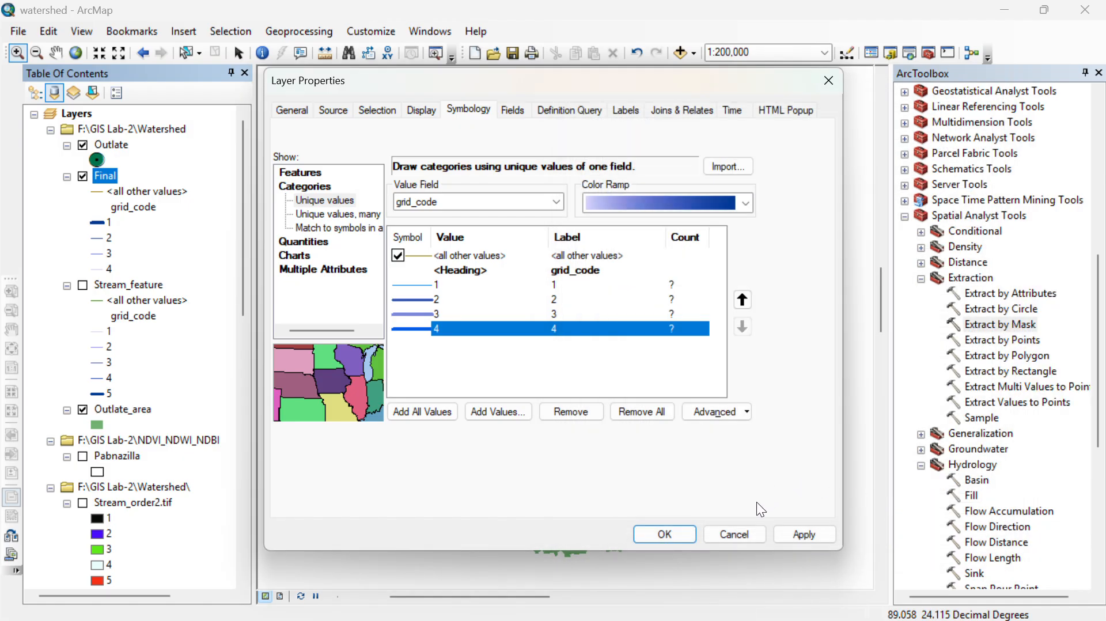
left_click(666, 536)
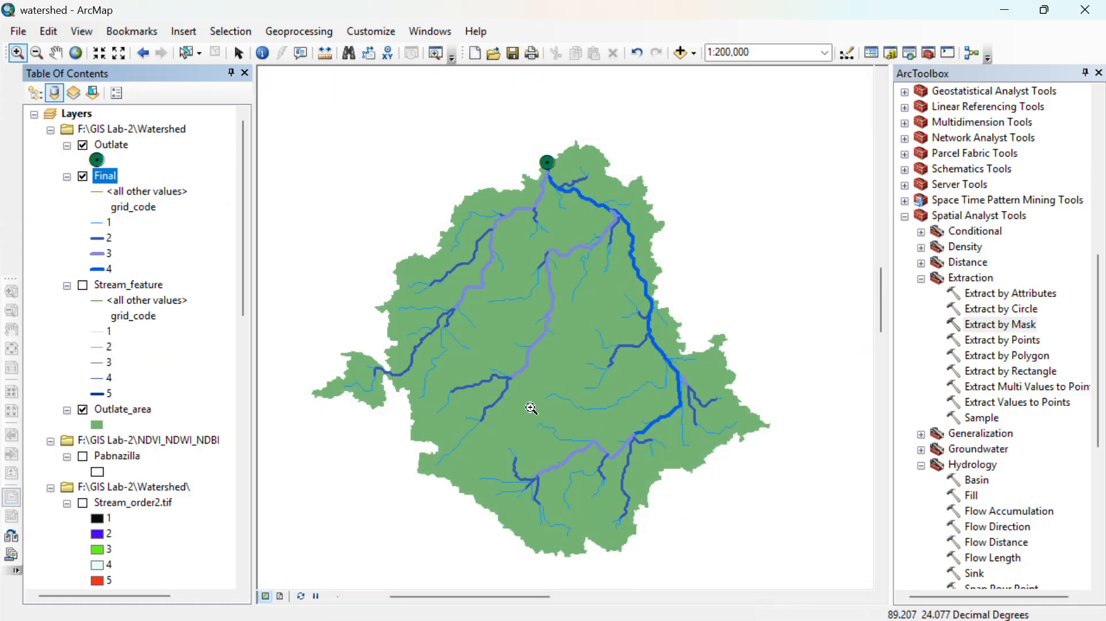
scroll(534, 381, "down", 1)
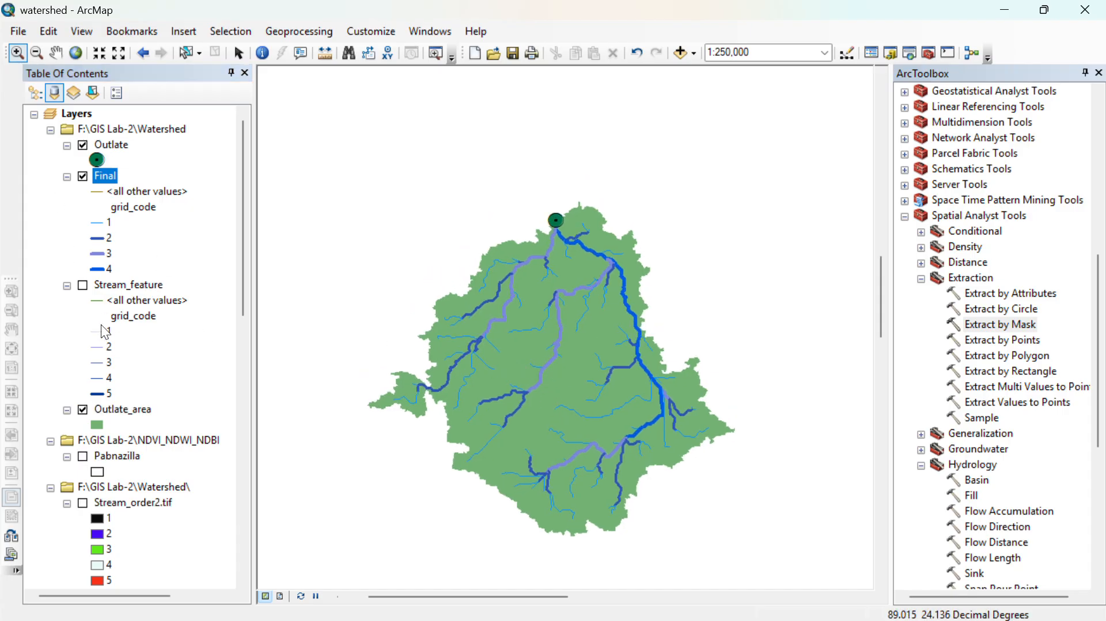
left_click(97, 427)
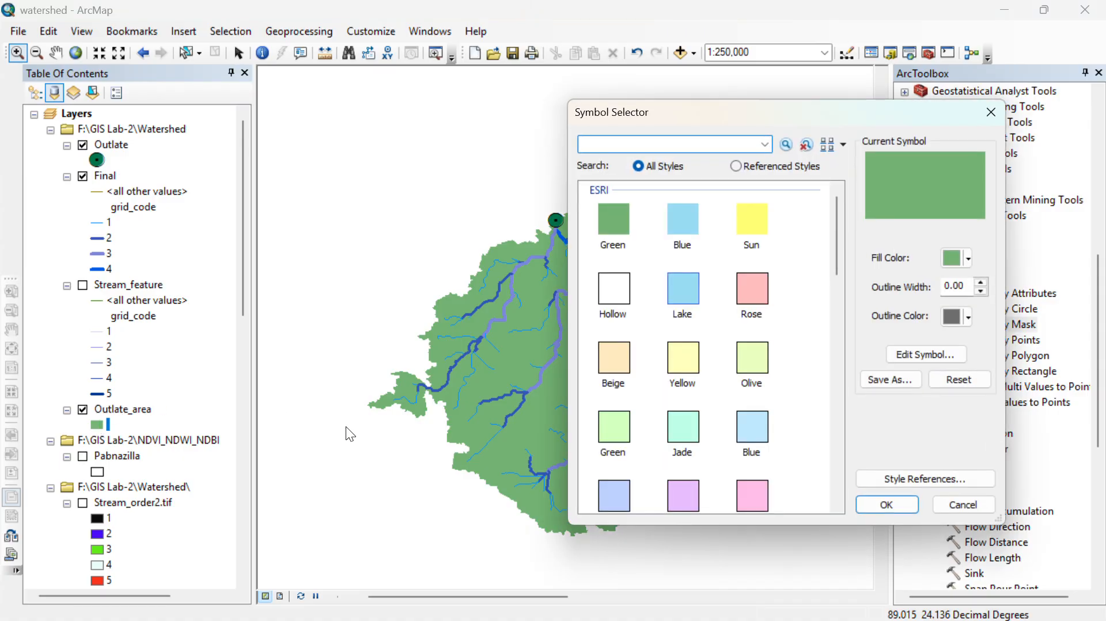
left_click(954, 262)
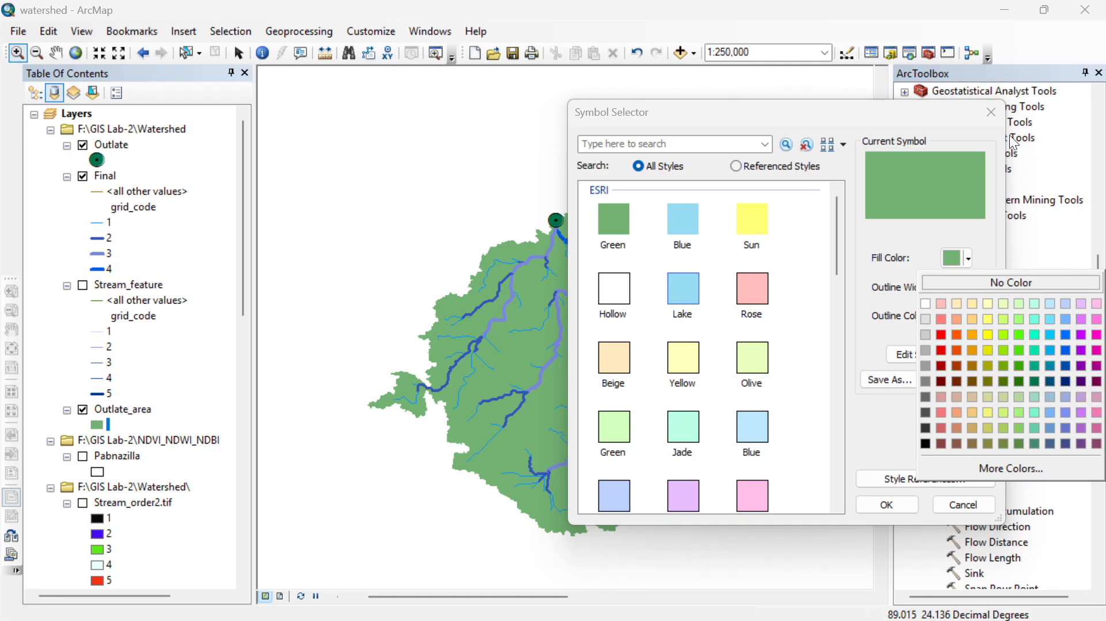
left_click(986, 106)
left_click(987, 108)
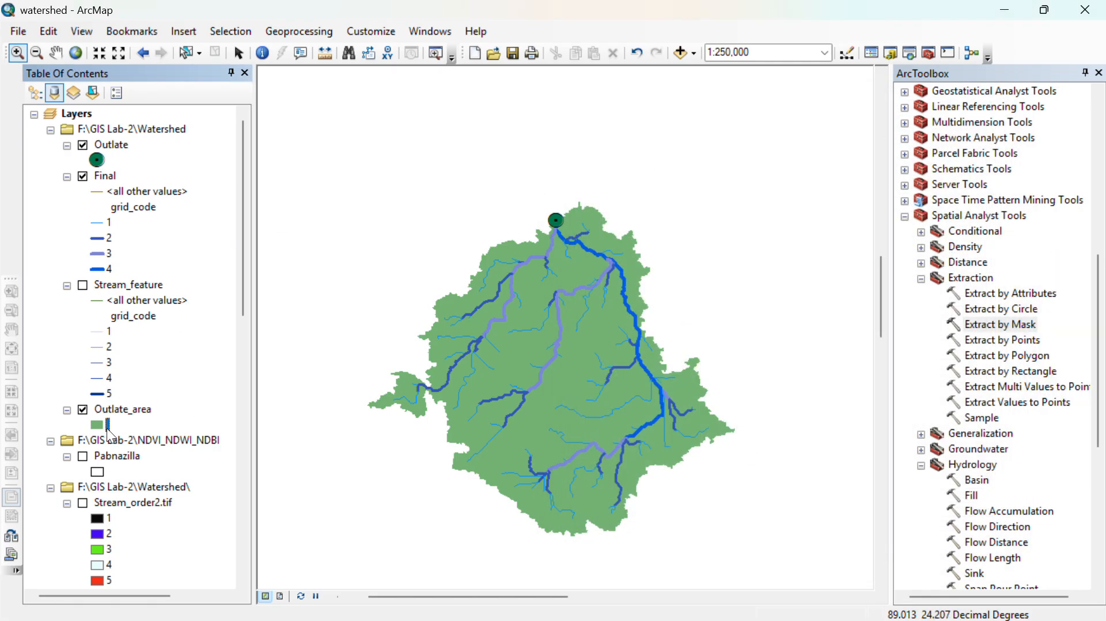
- Temporarily hide the Outlate_area layer to examine the stream network on its own
left_click(82, 410)
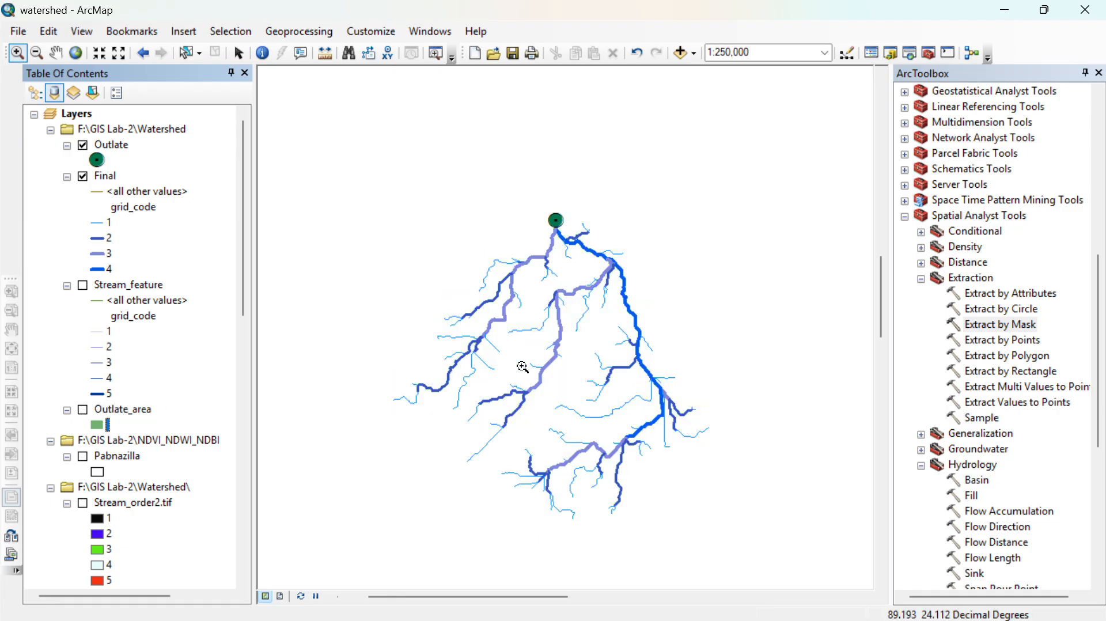
scroll(521, 241, "up", 3)
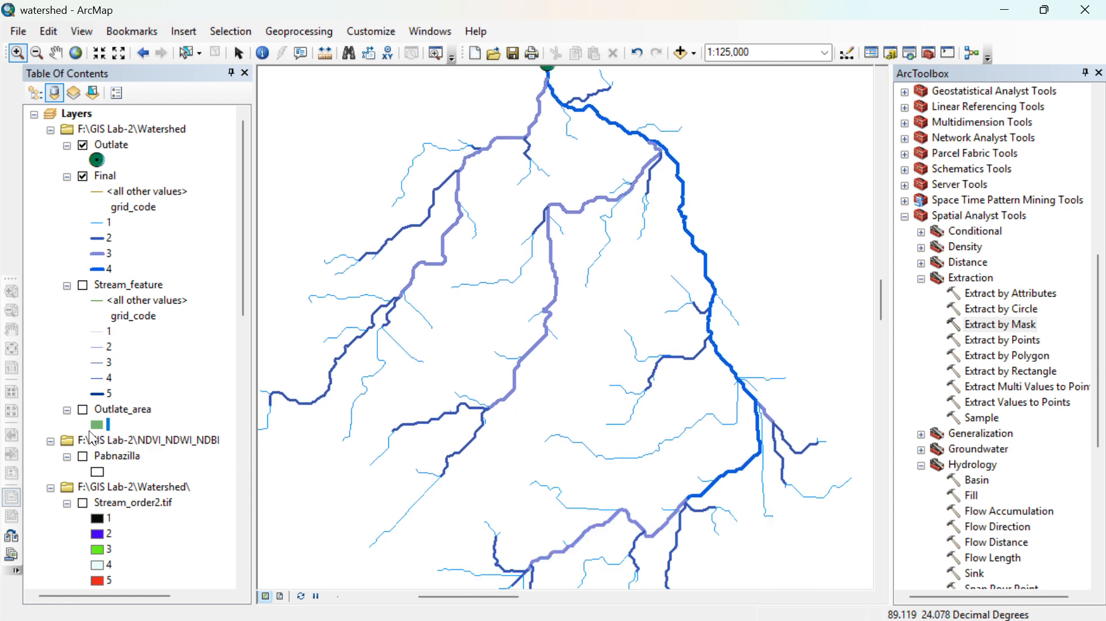
left_click(83, 410)
- Restyle the Outlate_area polygon with the predefined Grey fill symbol
left_click(96, 425)
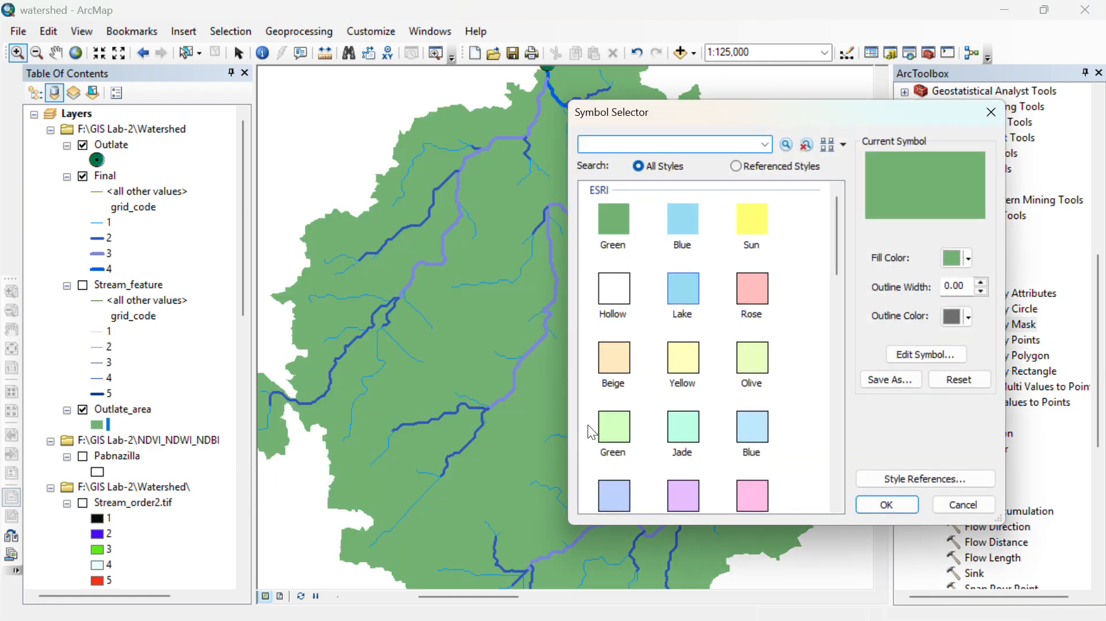
left_click(615, 294)
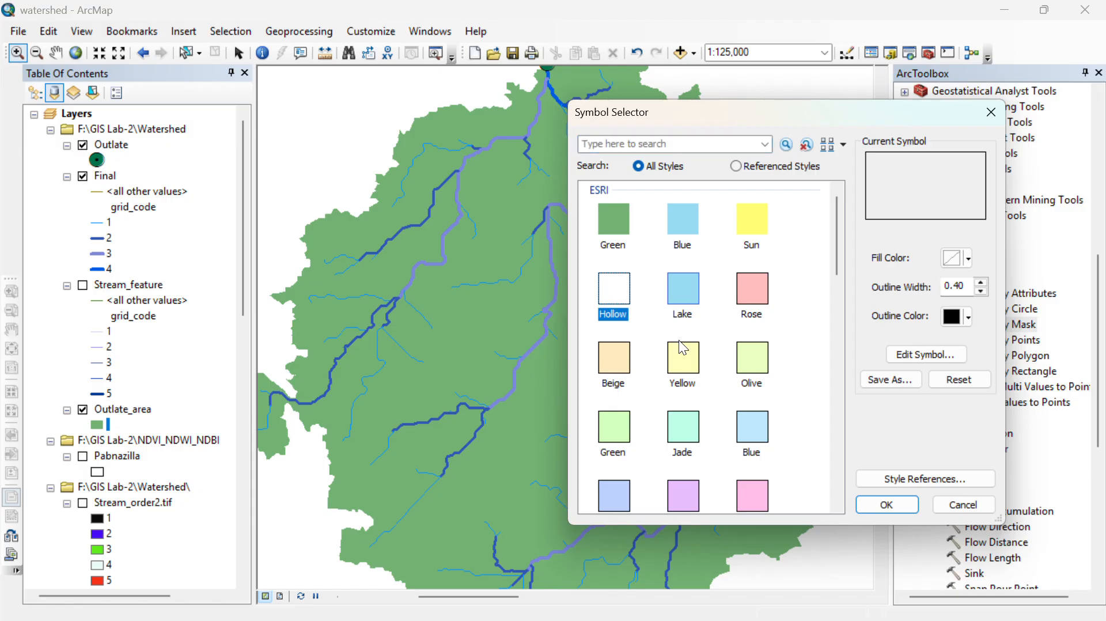
left_click(763, 301)
scroll(652, 394, "down", 3)
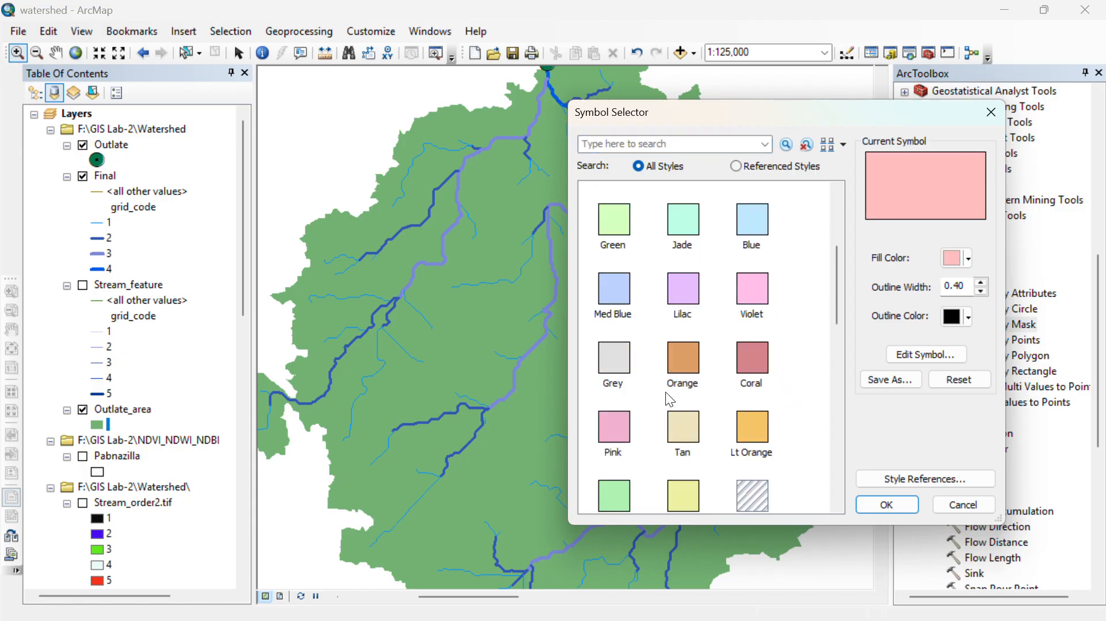
left_click(620, 372)
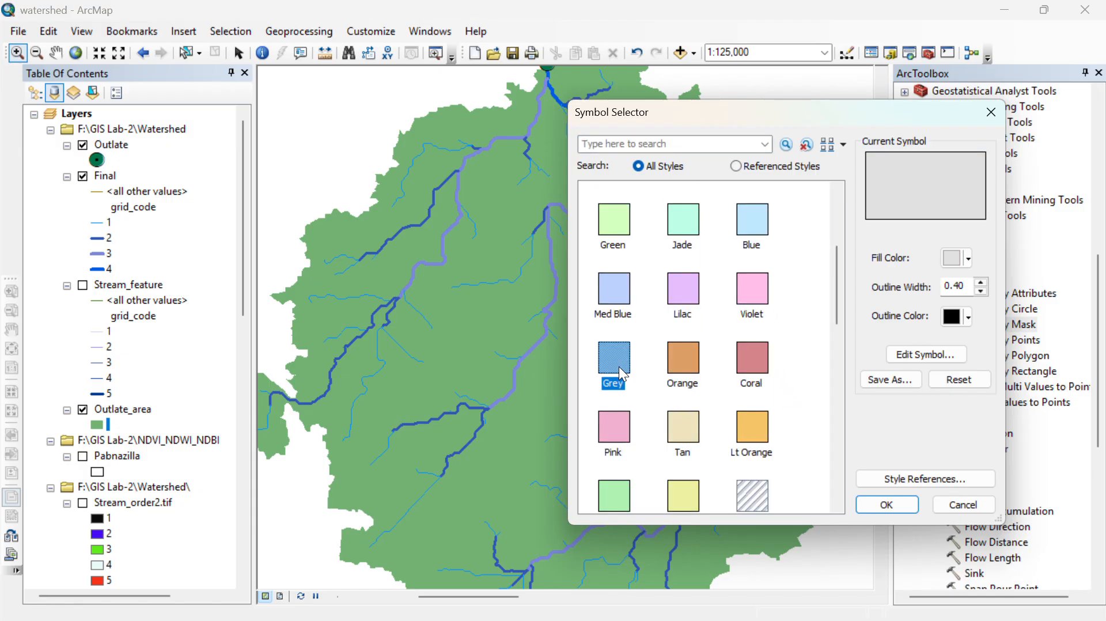
left_click(887, 505)
- Switch the map to layout view and delete the old legend from the page
scroll(684, 454, "down", 3)
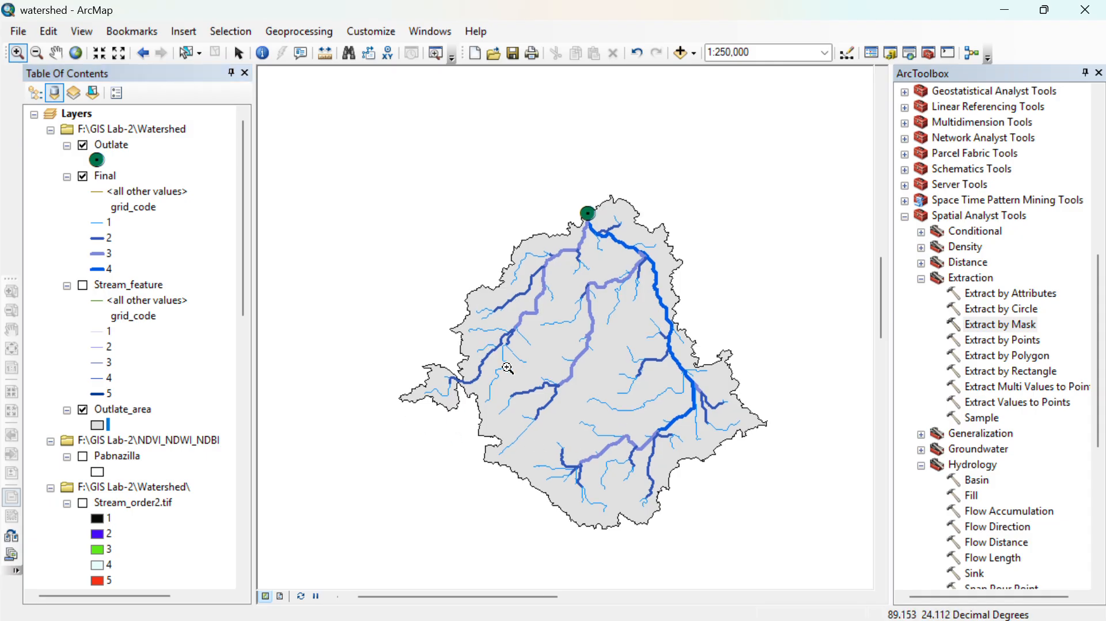
scroll(507, 367, "down", 1)
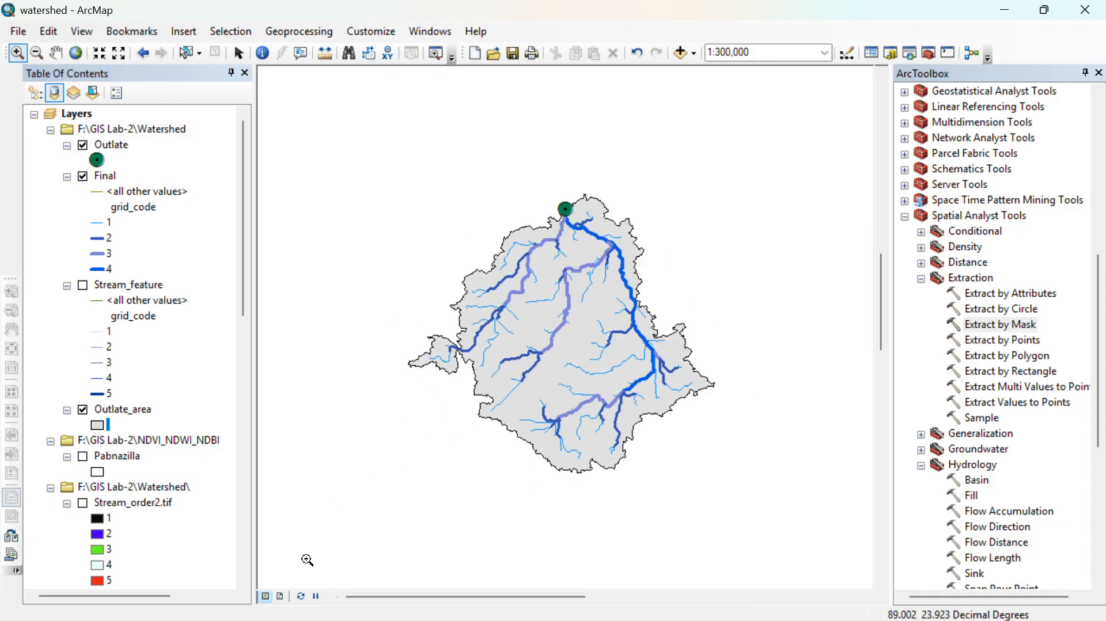
left_click(283, 596)
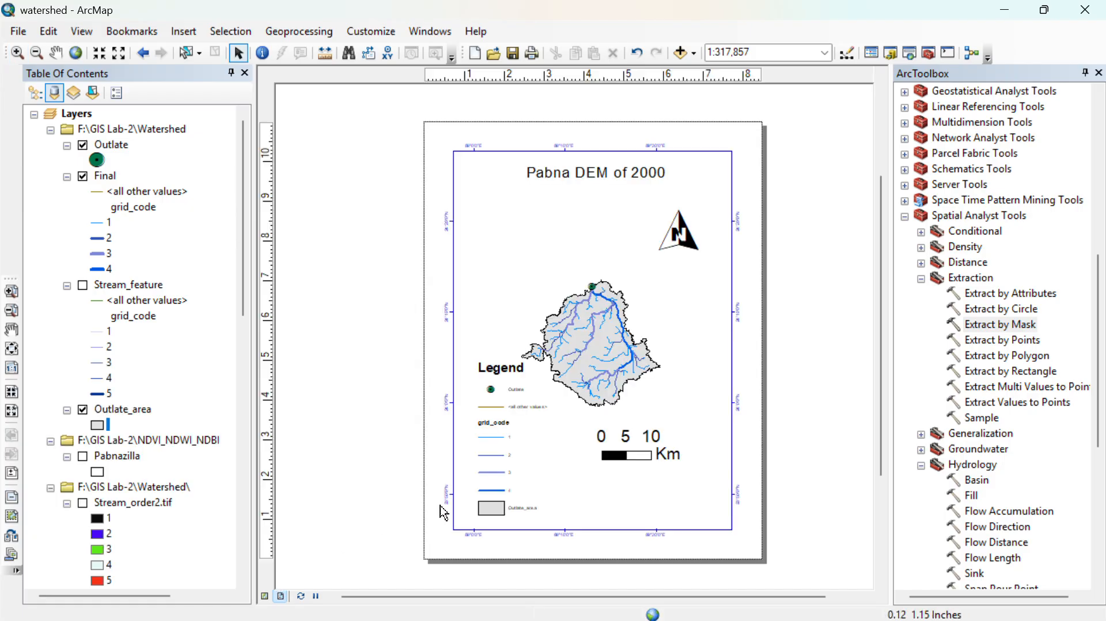
scroll(580, 352, "up", 2)
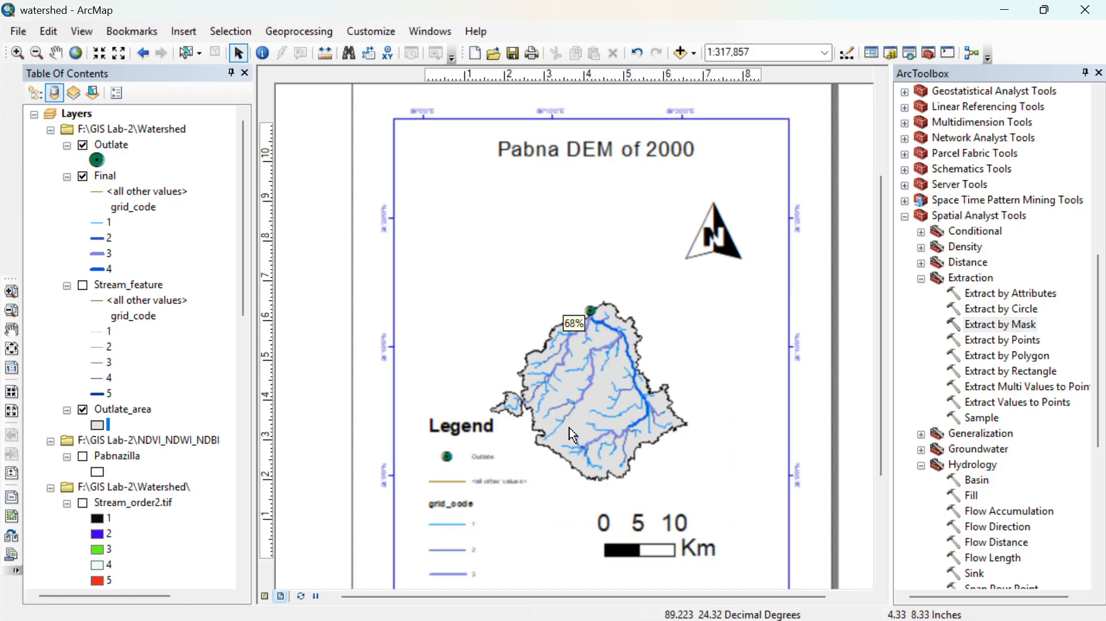
left_click(478, 510)
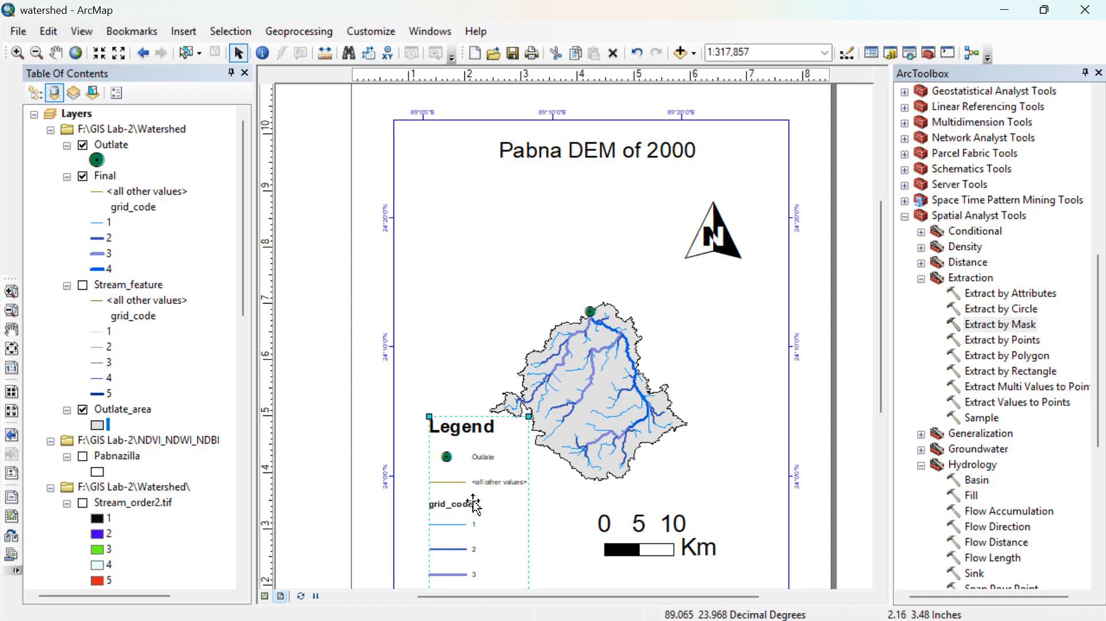
key("Delete")
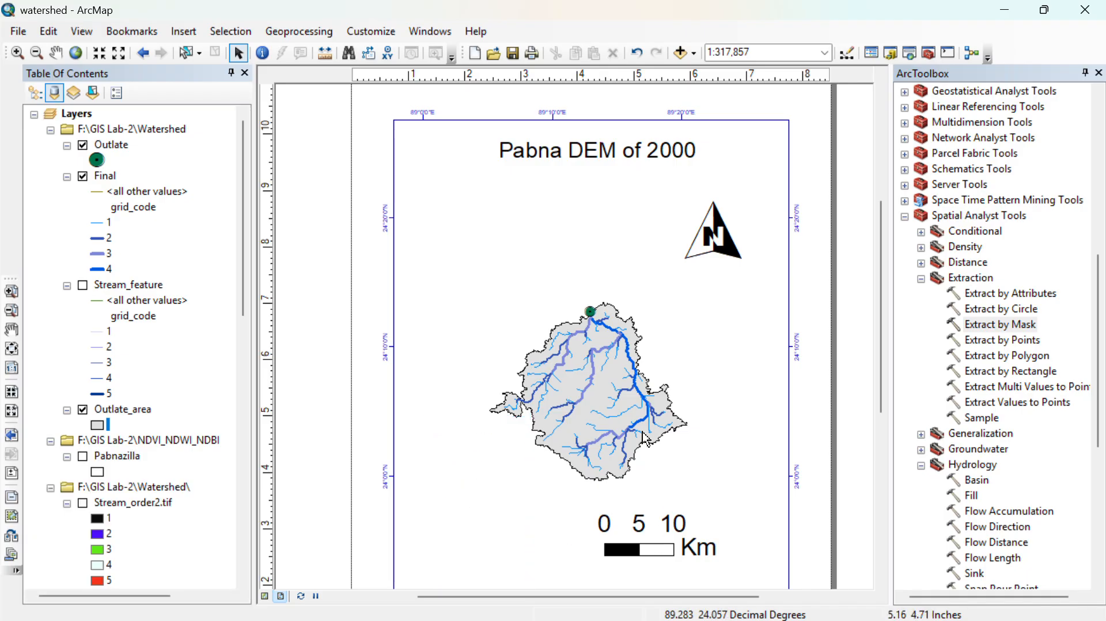
- Delete the north arrow and the "Pabna DEM of 2000" title from the layout
scroll(672, 398, "down", 2)
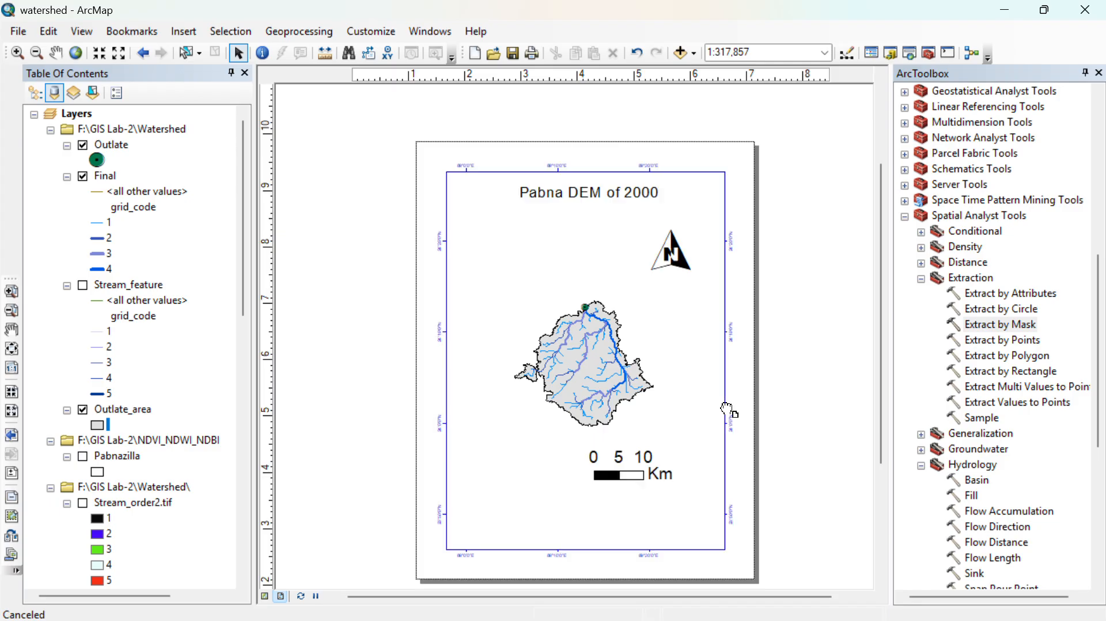
left_click(628, 455)
left_click(664, 258)
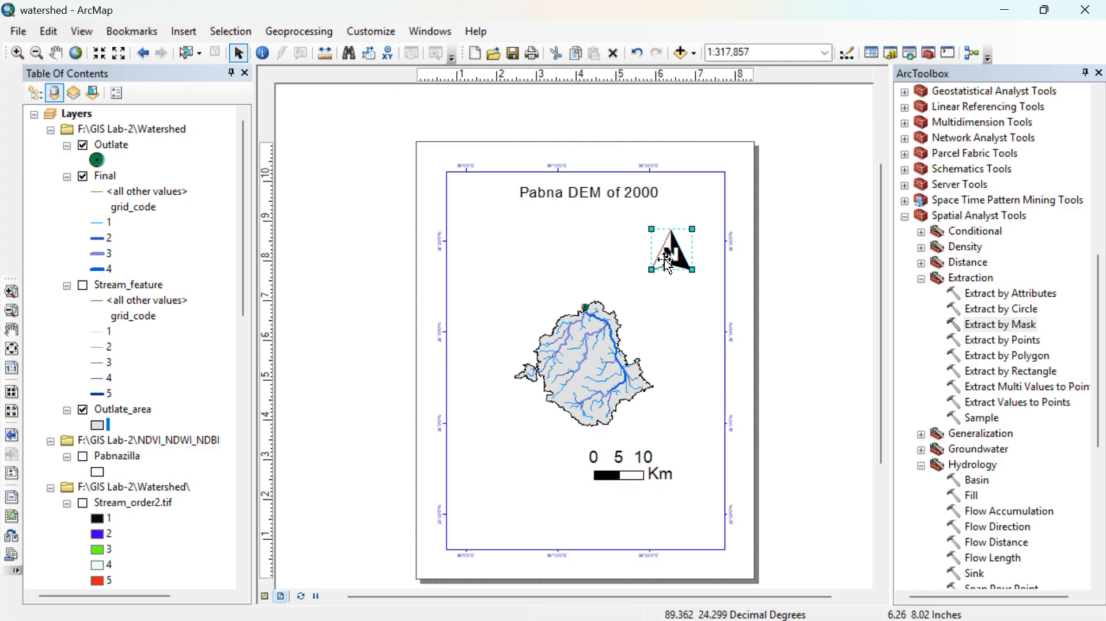
key("Delete")
left_click(599, 202)
key("Delete")
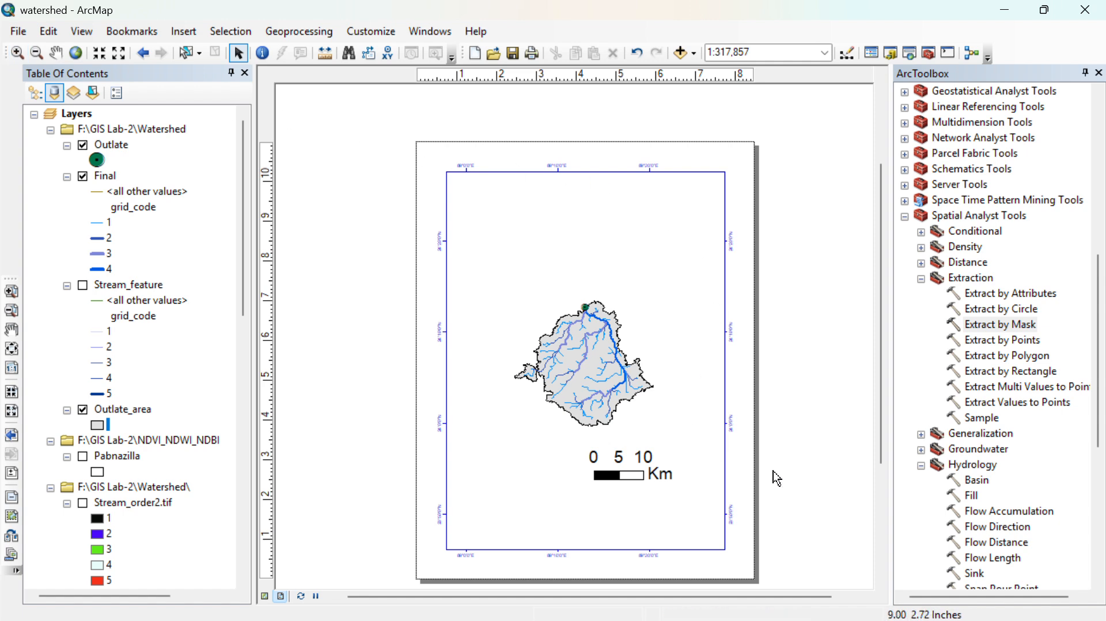
- Close the ArcToolbox window to make more room for the layout page
scroll(777, 478, "down", 1)
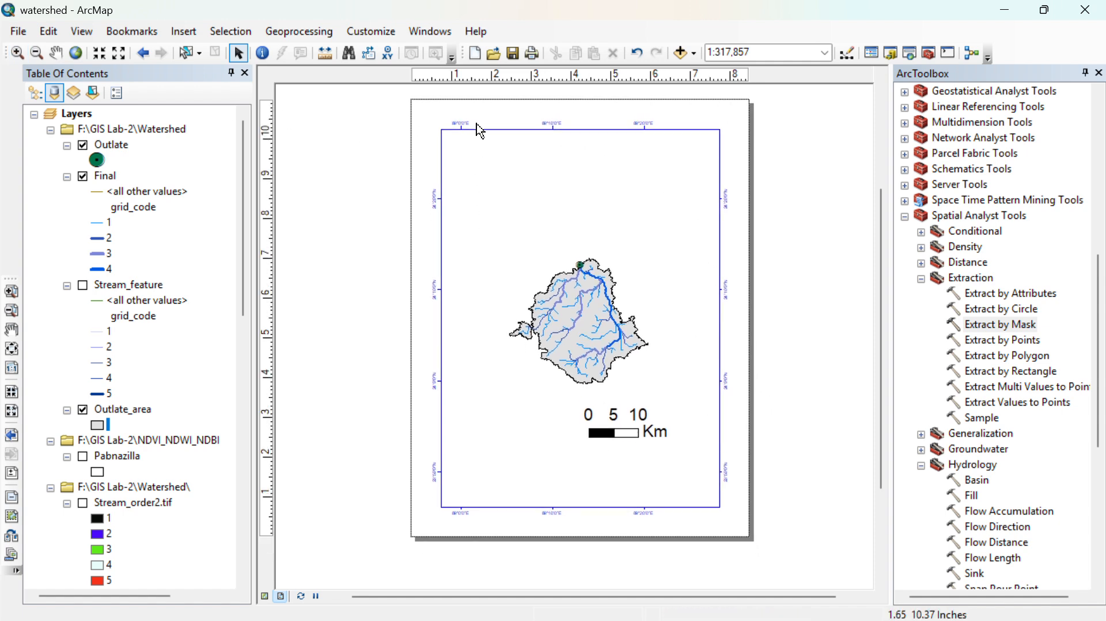
scroll(640, 196, "up", 2)
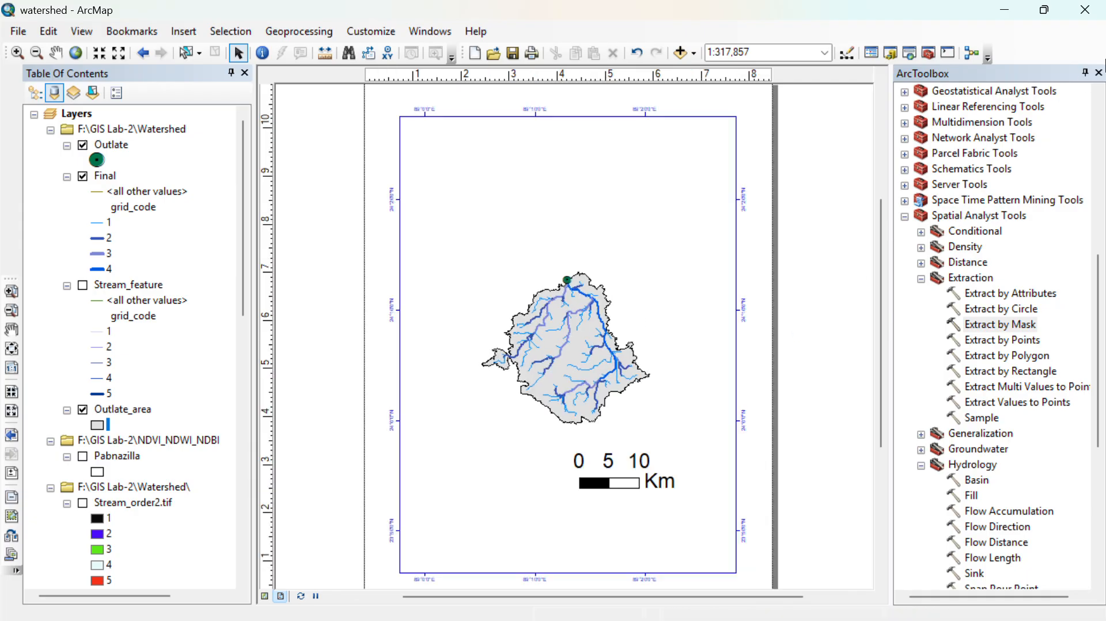
left_click(1099, 73)
scroll(657, 299, "up", 1)
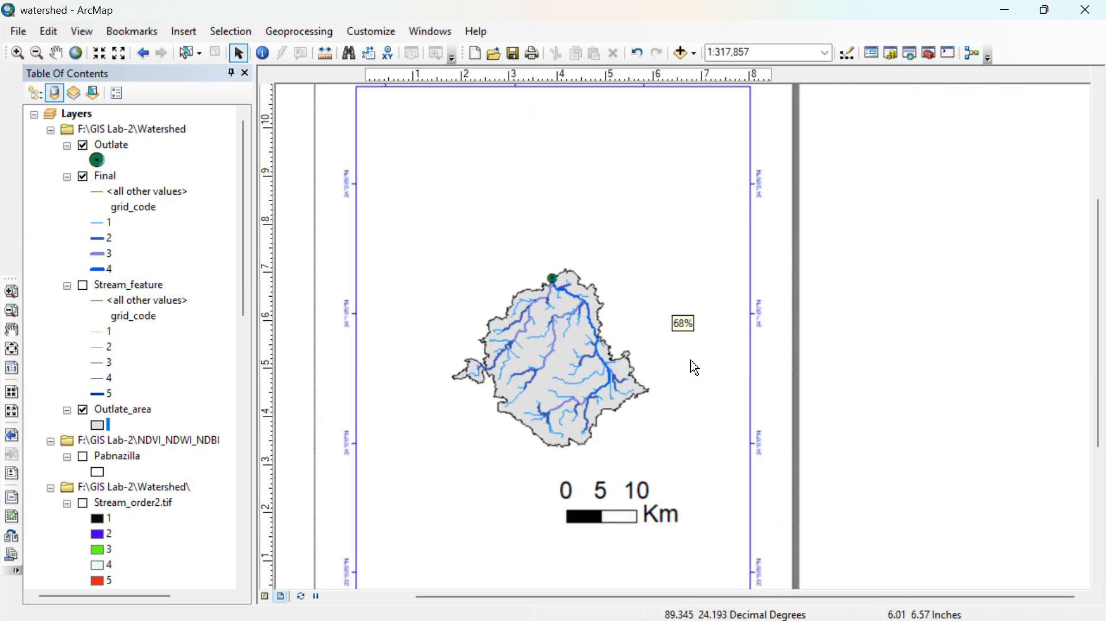
- Enlarge the watershed inside the layout's data frame to a map scale of about 1:190,000
scroll(695, 368, "down", 2)
left_click(654, 296)
scroll(651, 305, "down", 1)
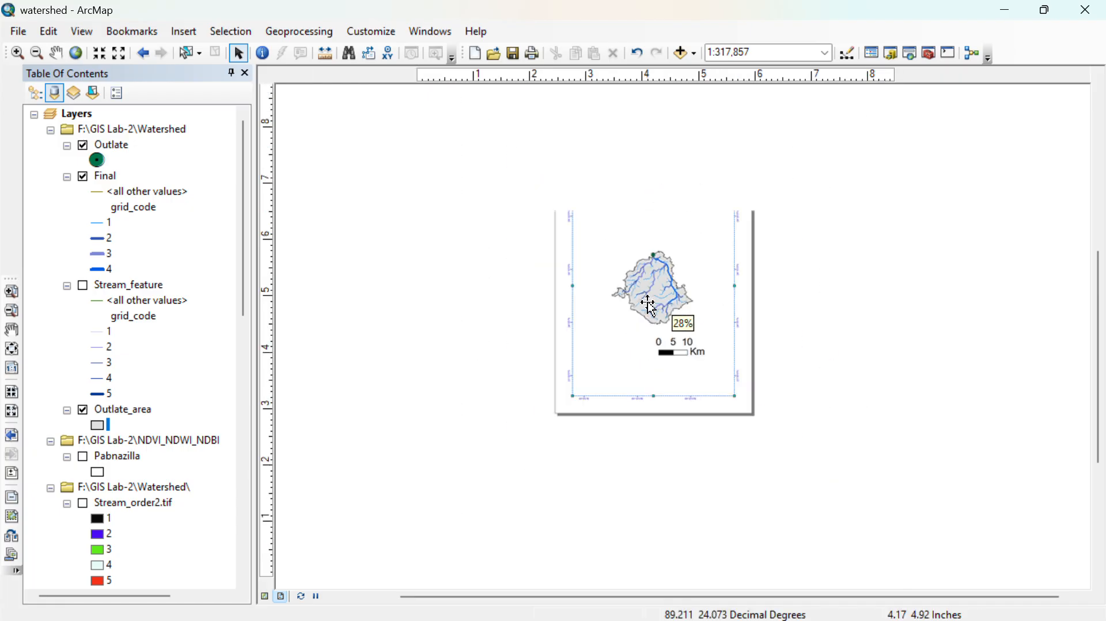
left_click(76, 52)
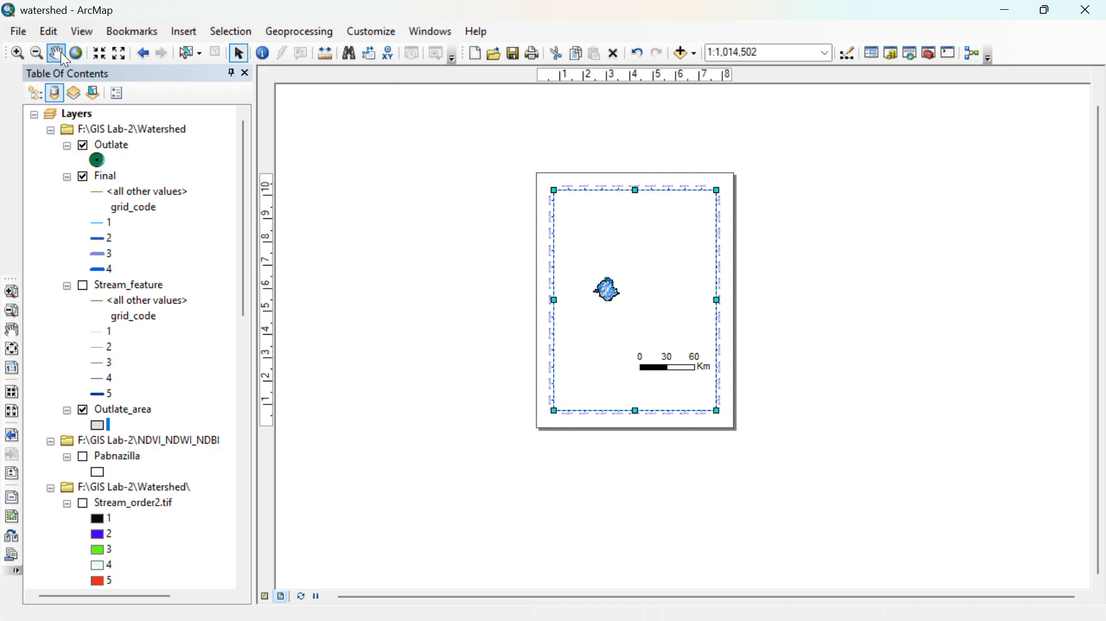
left_click(17, 52)
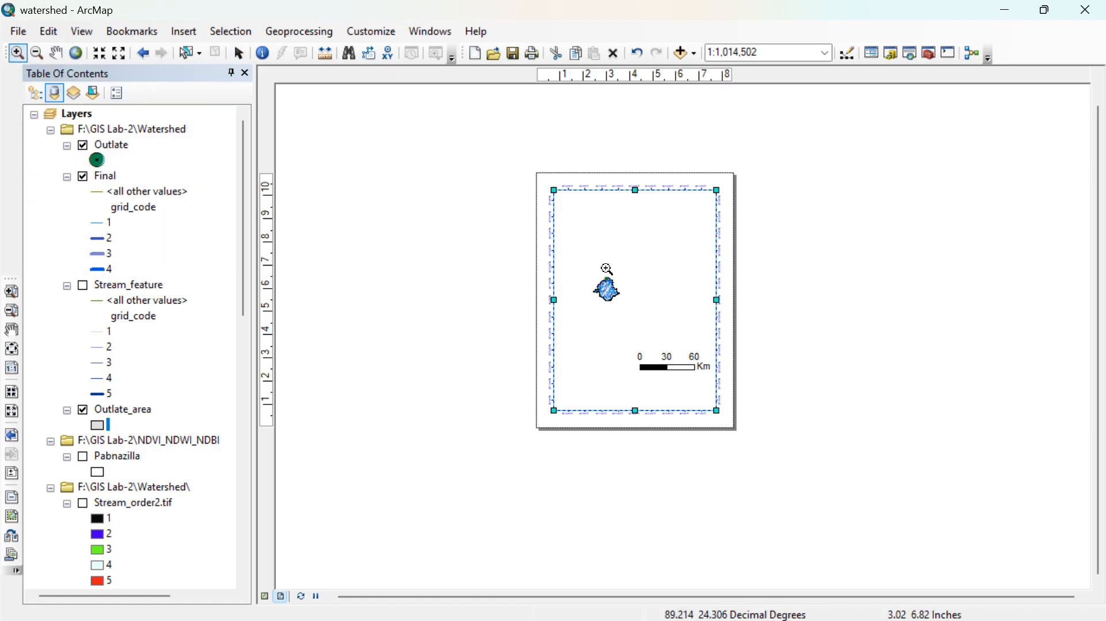
left_click_drag(583, 270, 632, 311)
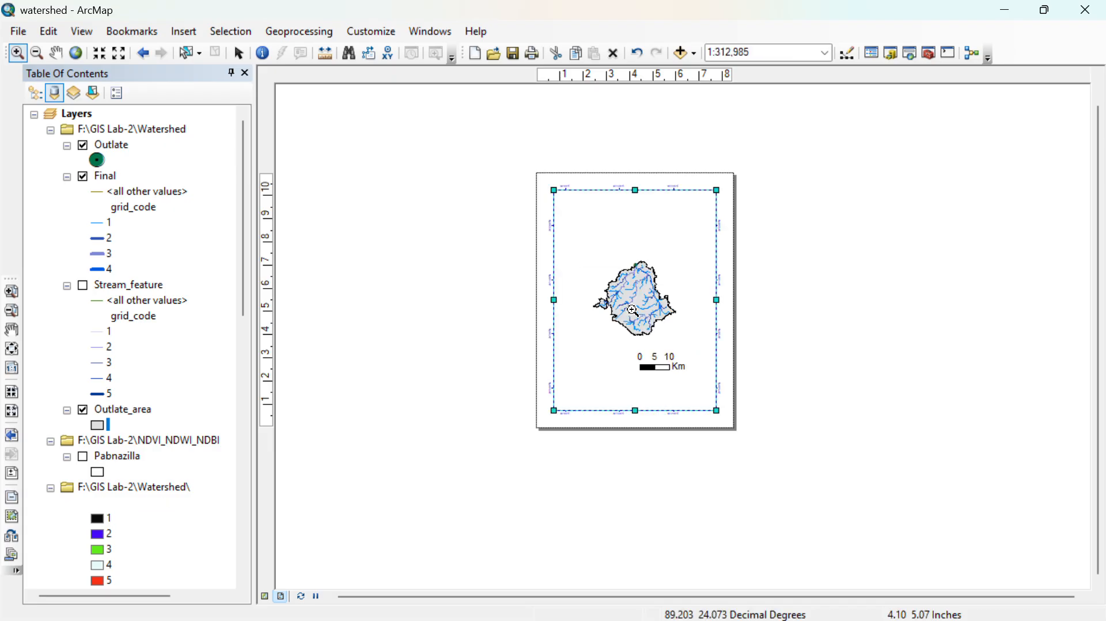
left_click_drag(586, 253, 692, 356)
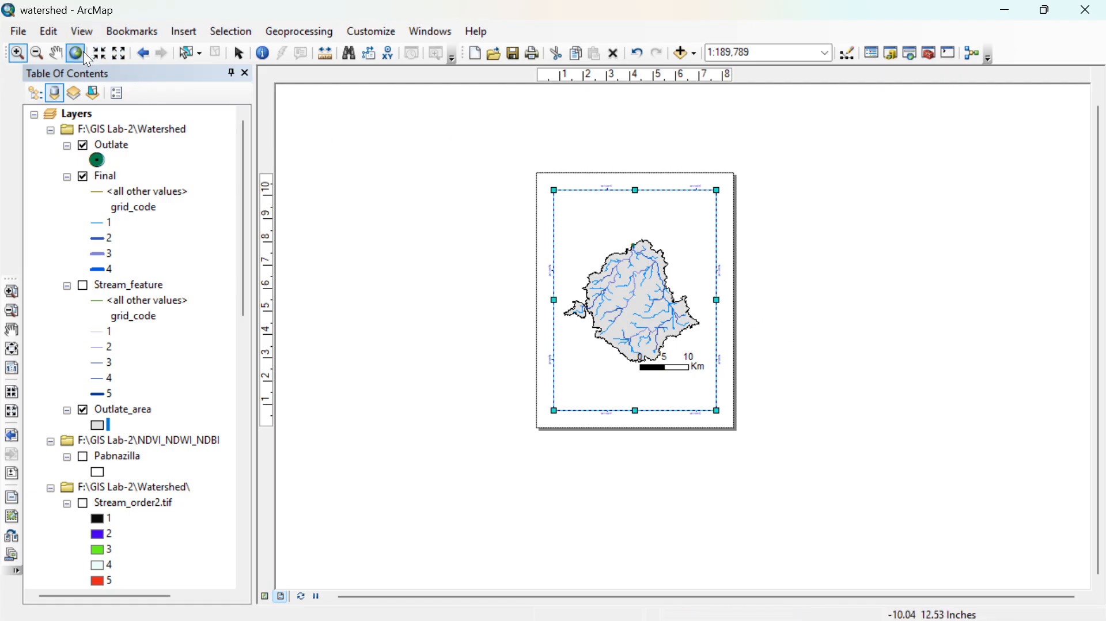
- Move the scale bar down so that it sits clear below the watershed
left_click(240, 53)
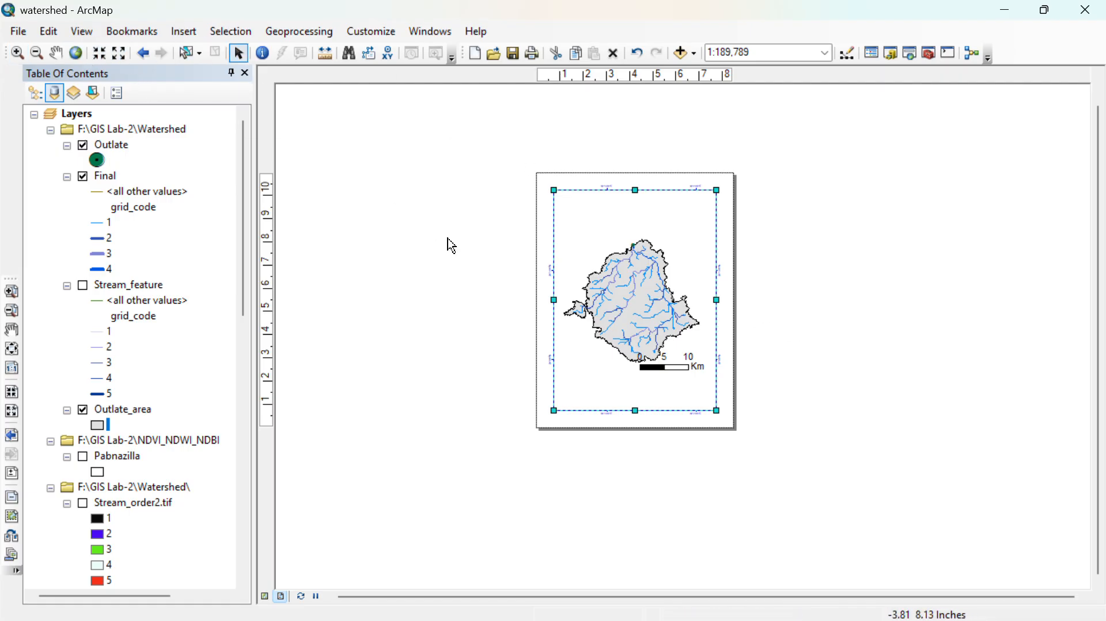
left_click(678, 367)
mouse_move(669, 362)
left_mouse_down()
mouse_move(656, 379)
mouse_move(668, 383)
left_mouse_up()
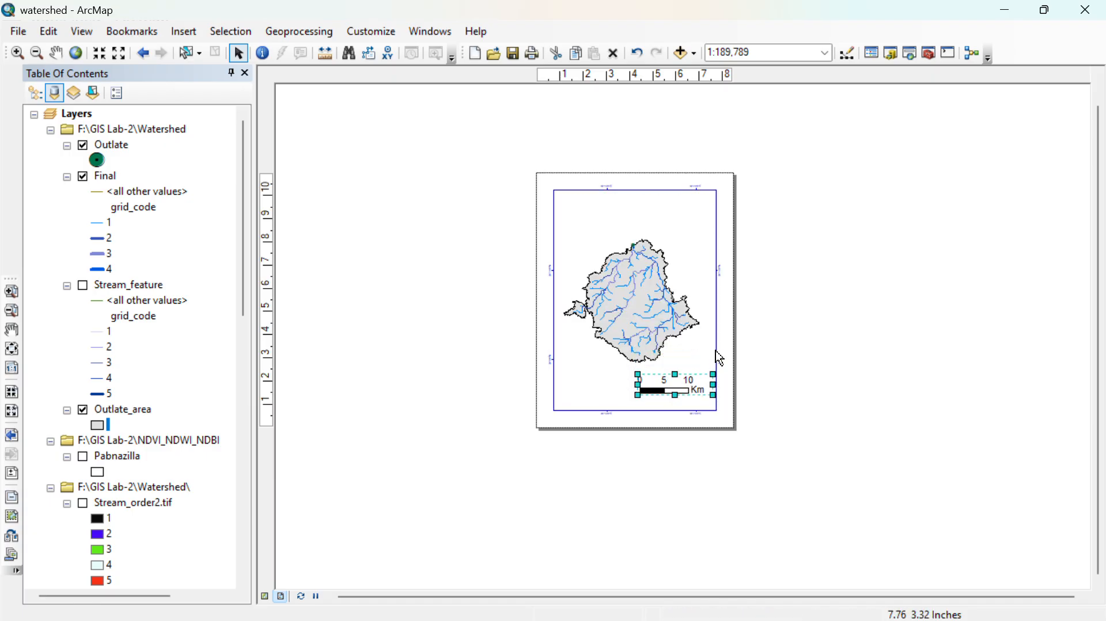
- Pan the map slightly upward within the data frame to increase the gap above the scale bar
scroll(776, 280, "up", 2)
scroll(830, 383, "up", 3)
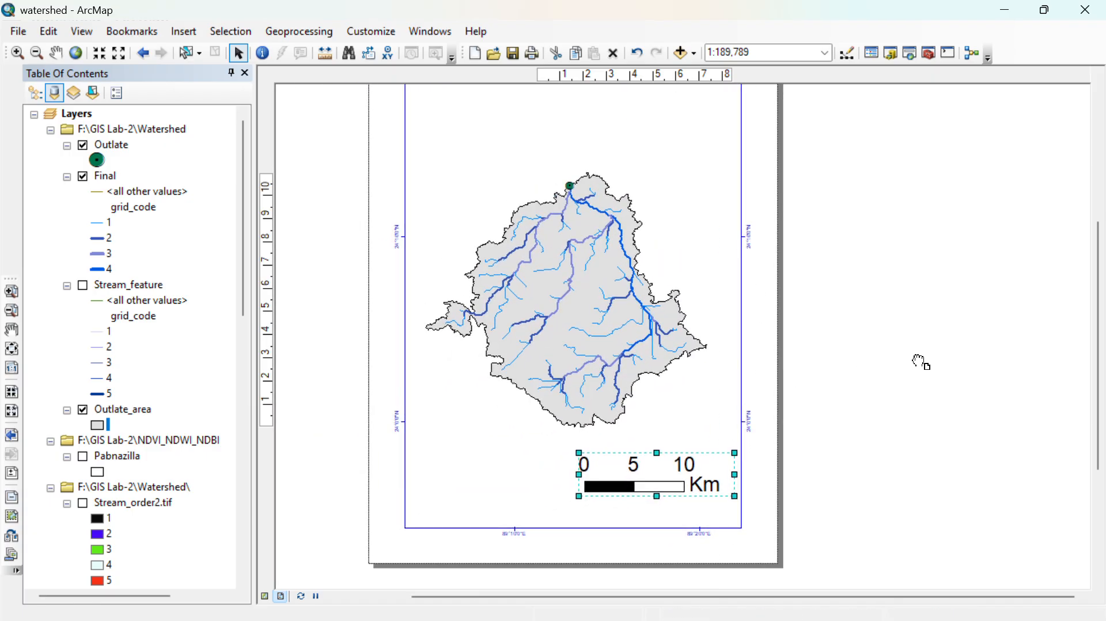
left_click(507, 345)
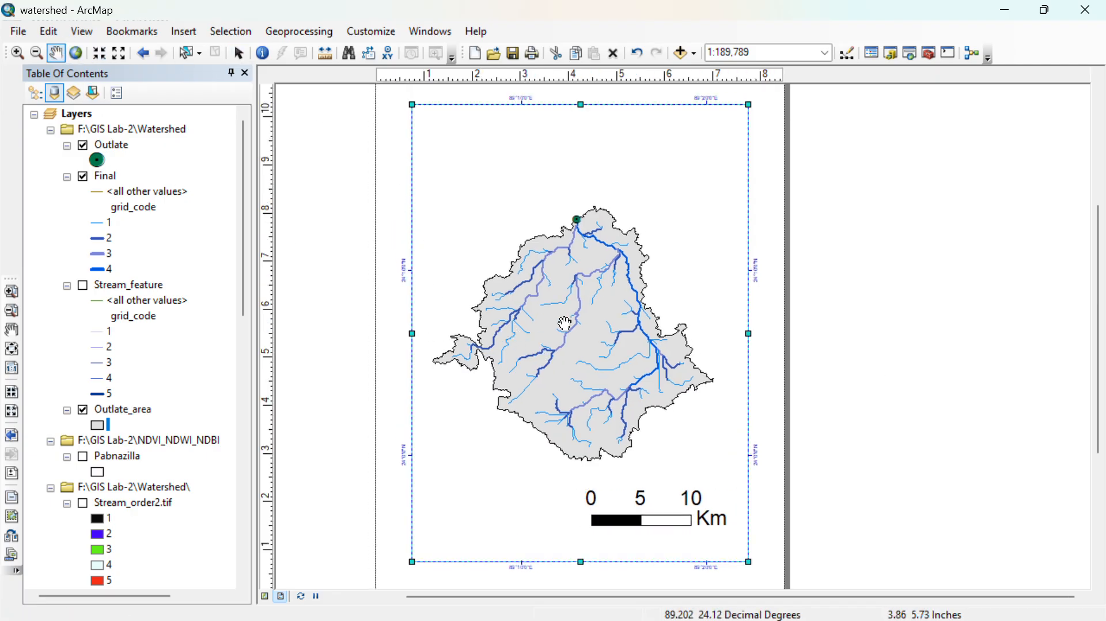
left_click_drag(564, 323, 565, 311)
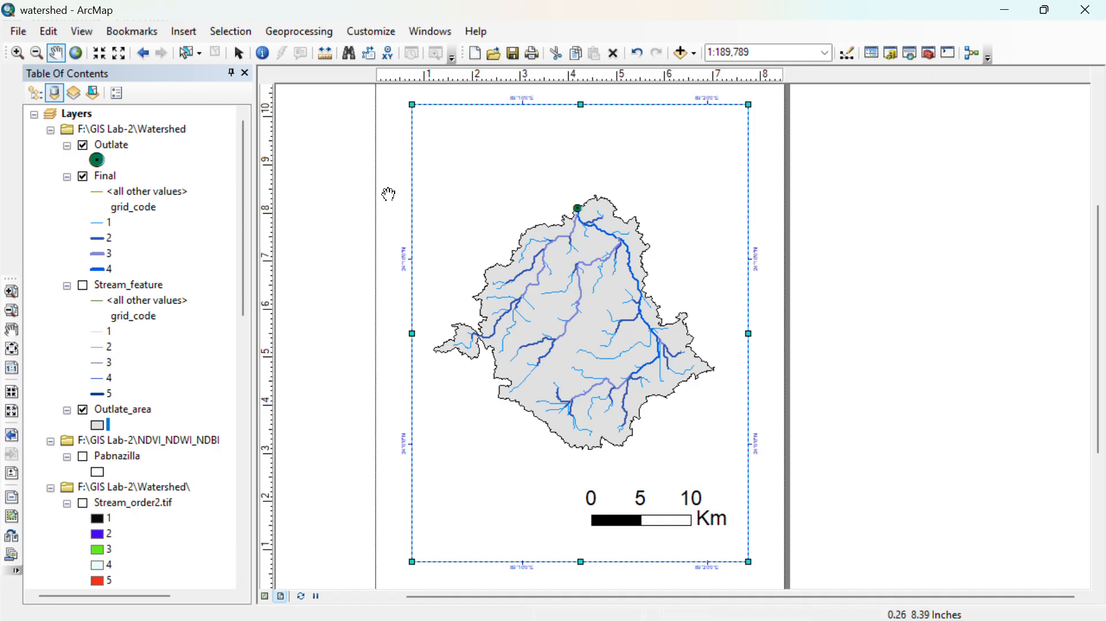
- Insert a map title centered above the watershed and set its text to "Outlate"
left_click(171, 37)
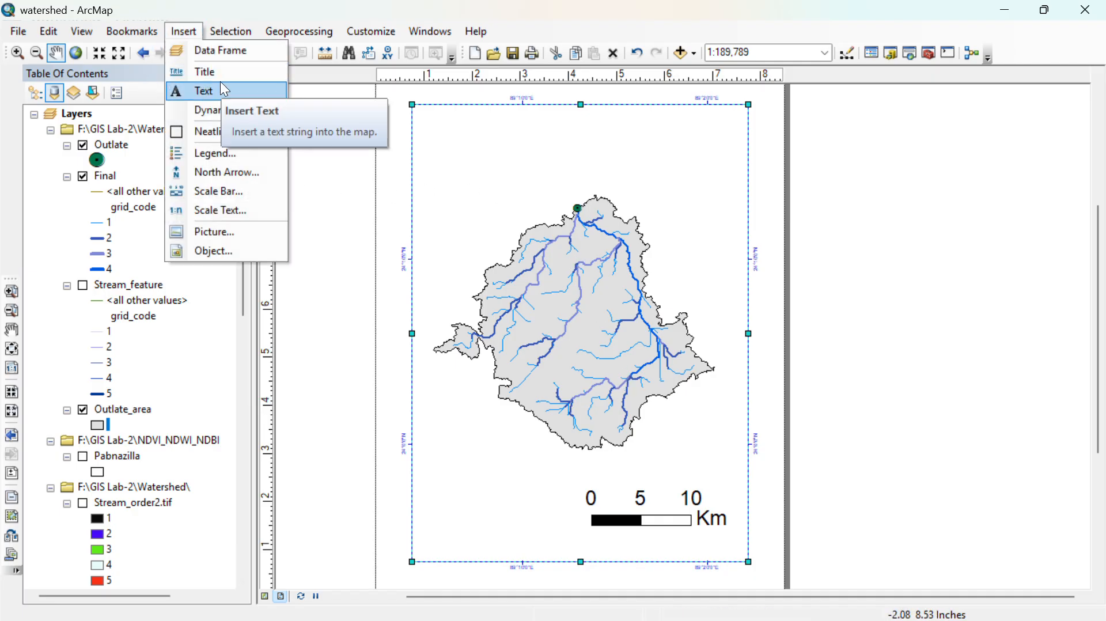
left_click(220, 82)
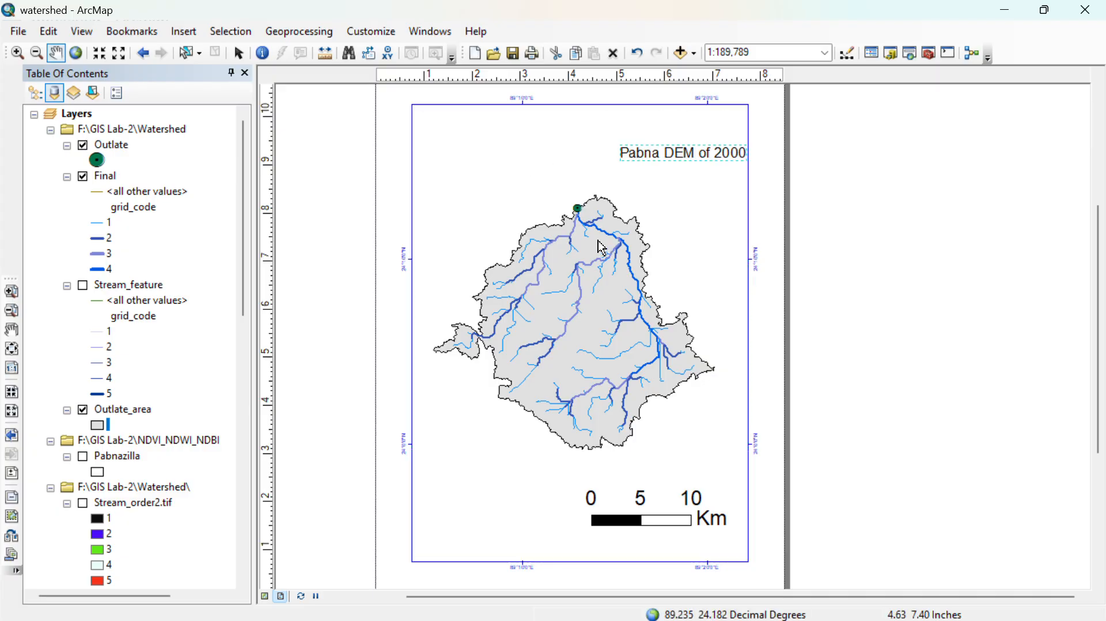
left_click_drag(698, 155, 581, 139)
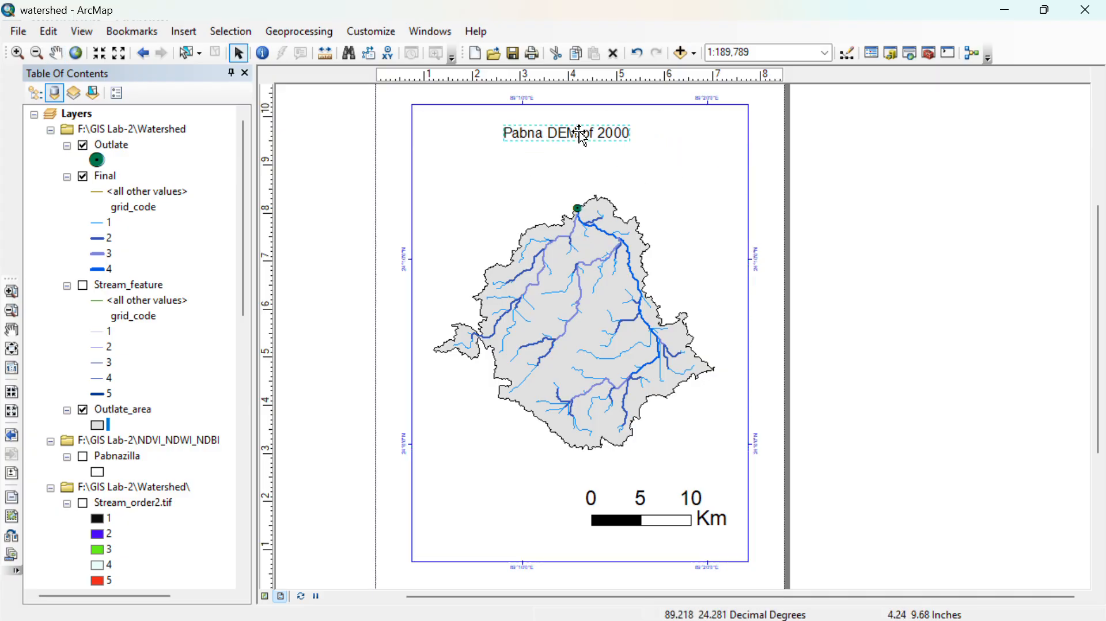
double_click(582, 138)
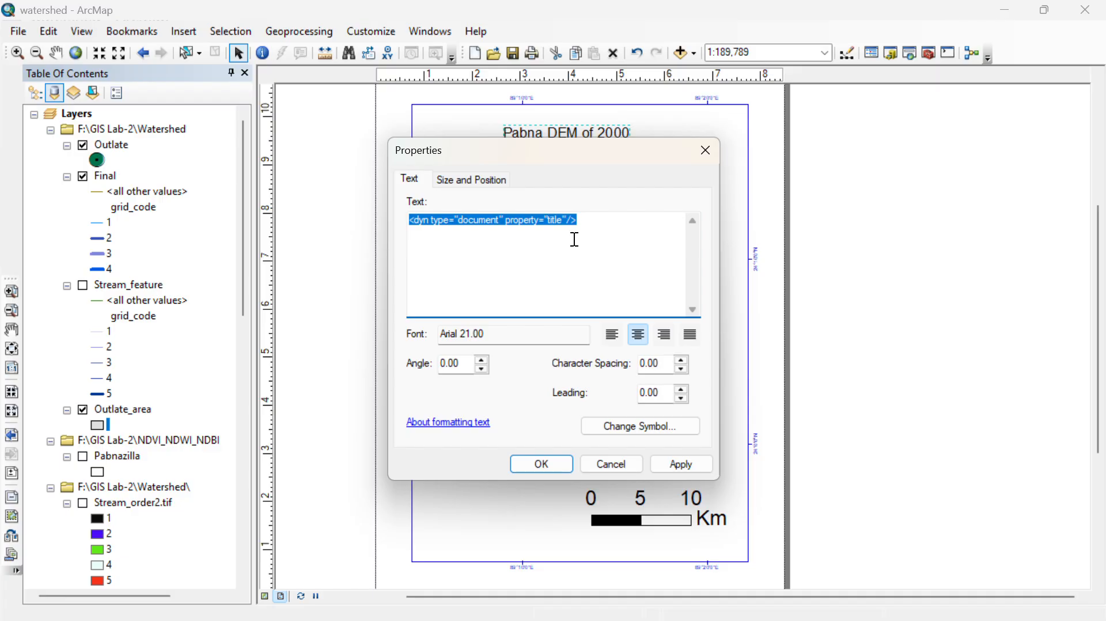
key("BackSpace")
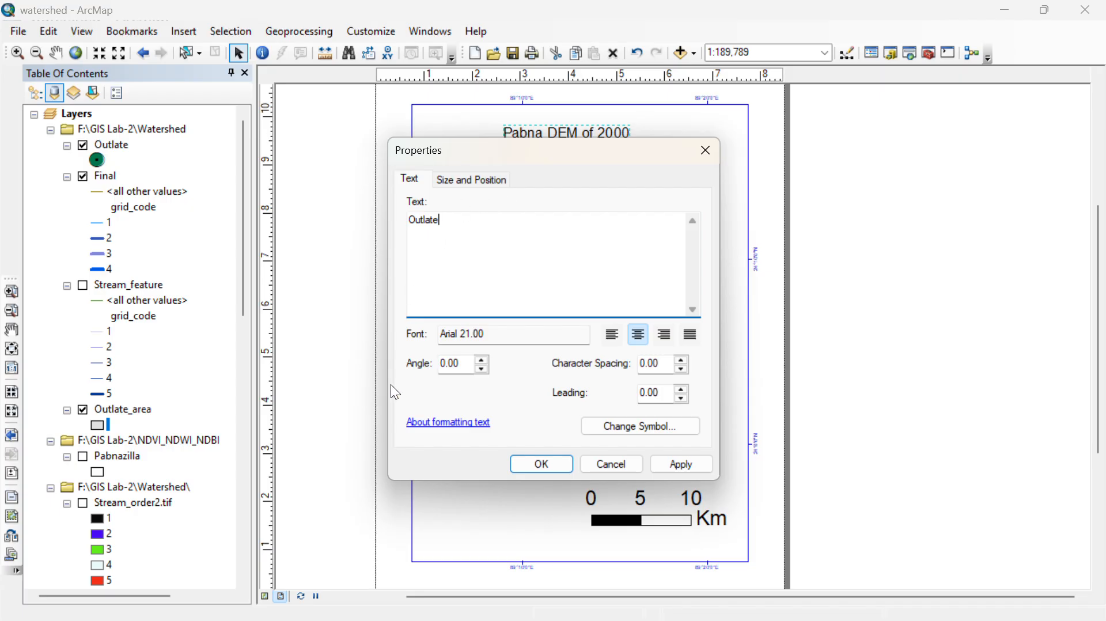
left_click(541, 462)
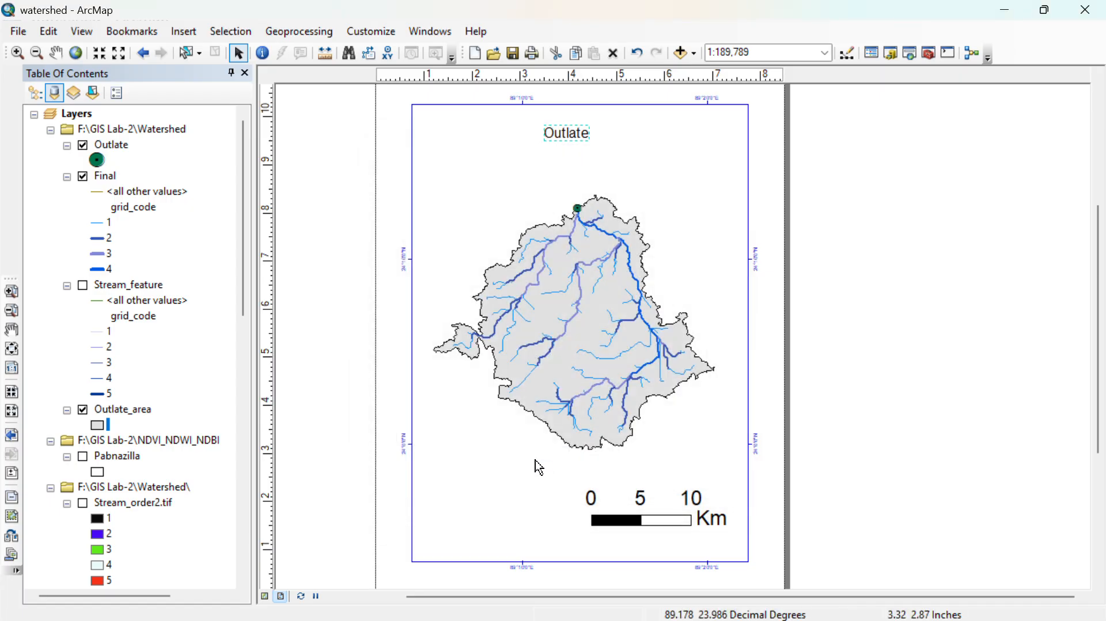
- Set the "Outlate" title's font size to 26 and underline it
double_click(562, 132)
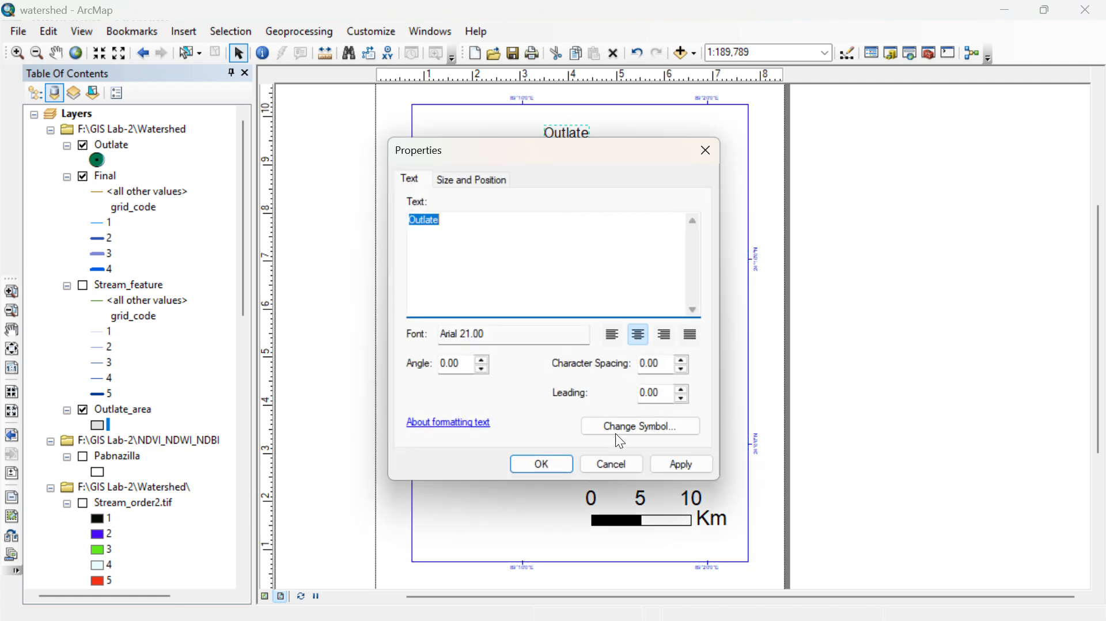
left_click(642, 426)
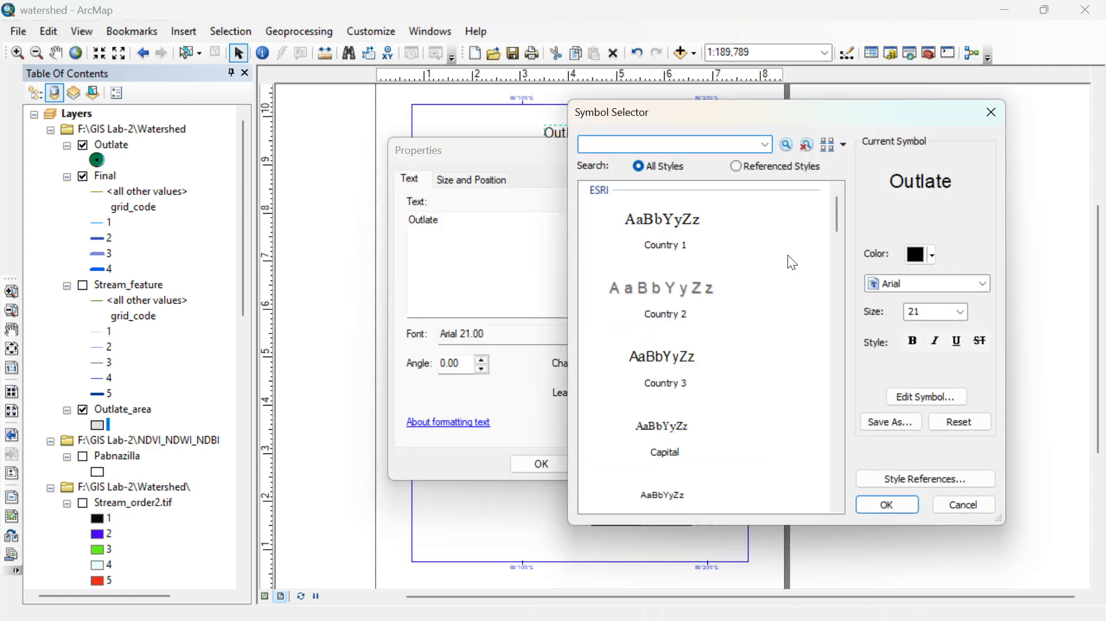
scroll(692, 325, "down", 3)
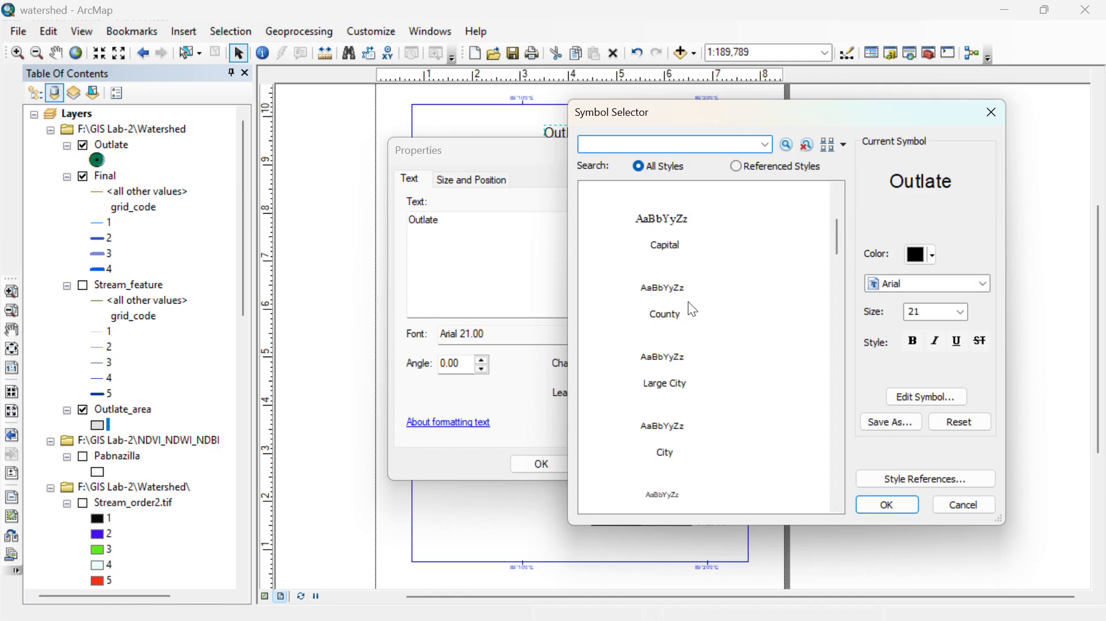
left_click(959, 312)
scroll(927, 374, "down", 3)
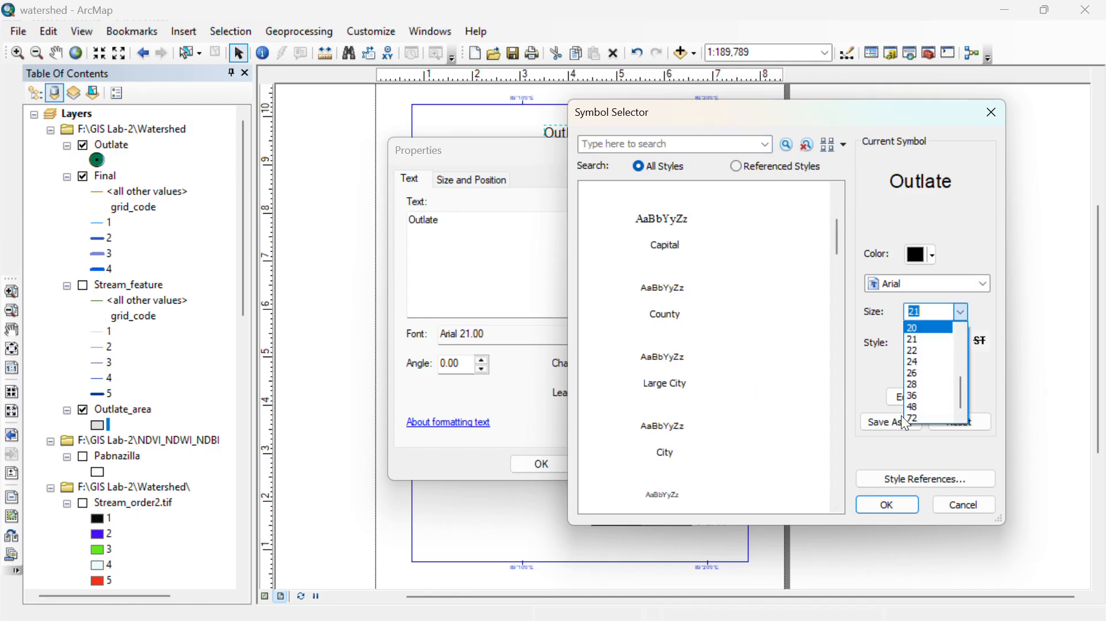
left_click(921, 402)
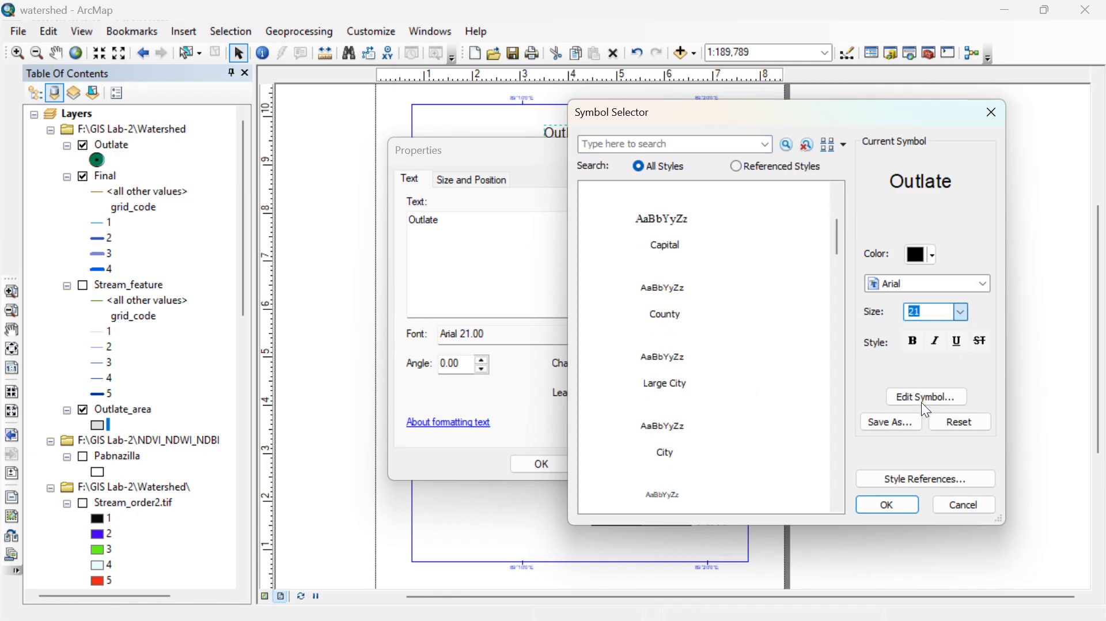
left_click(960, 312)
left_click(931, 371)
left_click(957, 341)
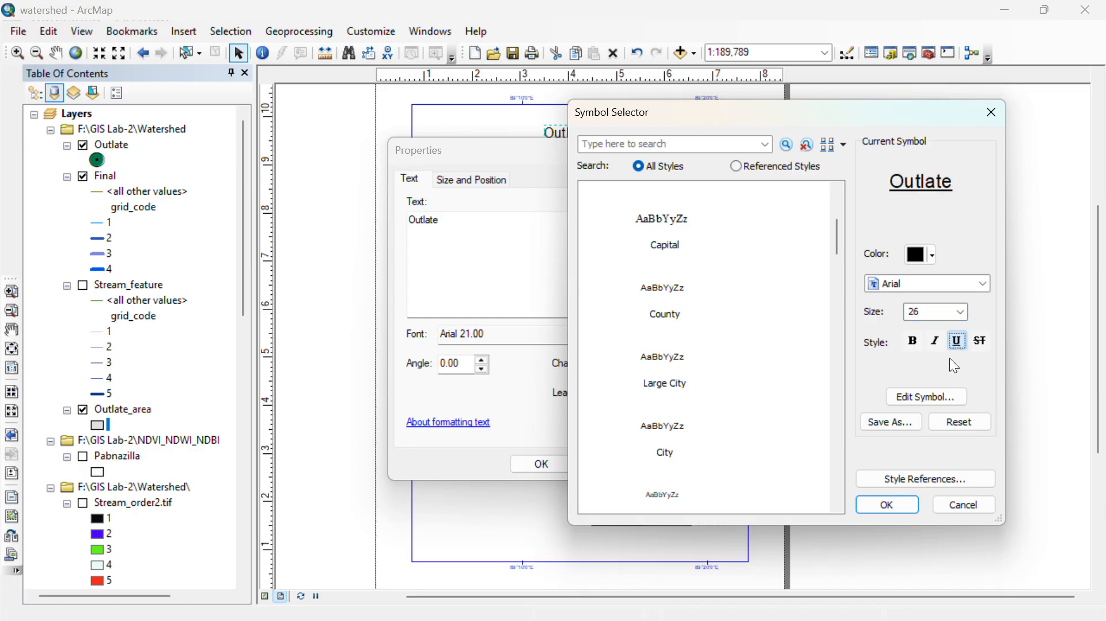
left_click(898, 504)
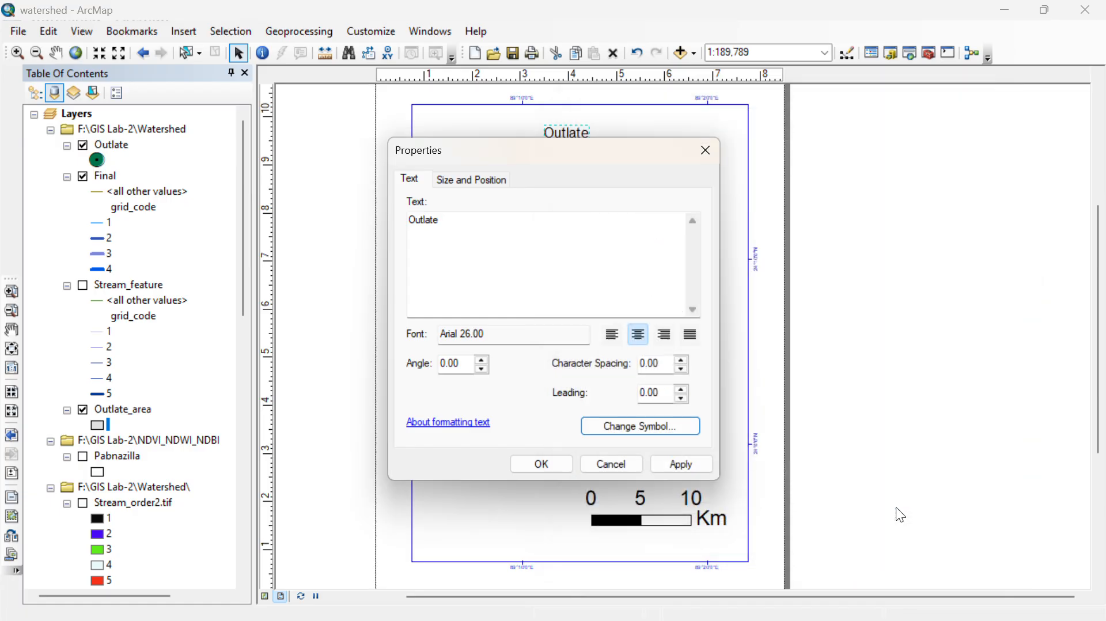
left_click(558, 464)
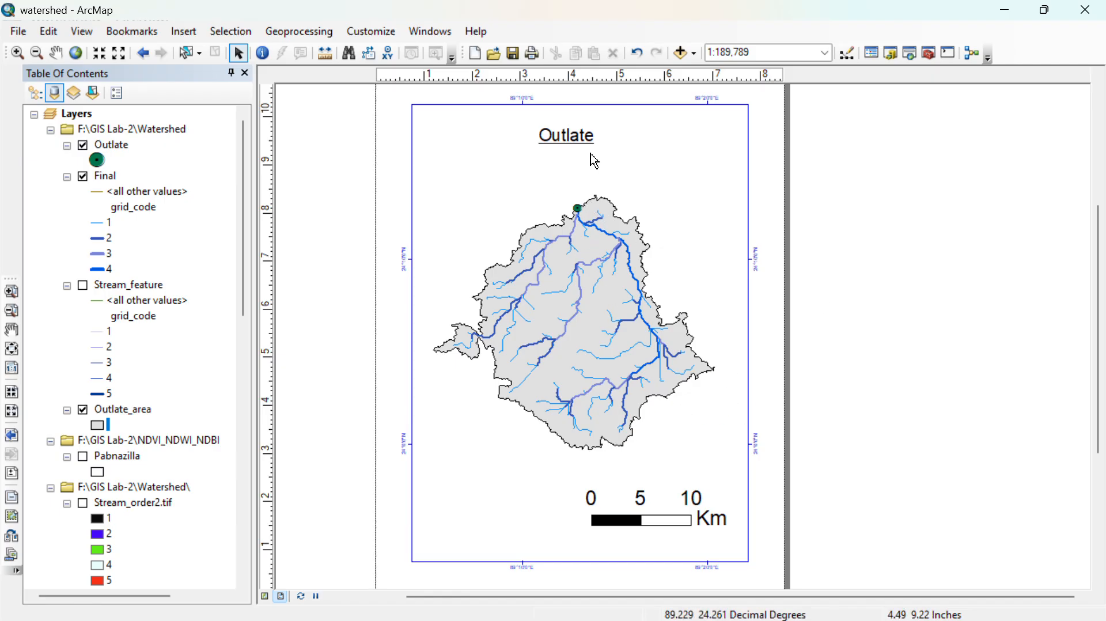
- Insert a single-column legend for the Outlate, Final and Outlate_area layers and place it below the watershed, in the data frame's lower-left corner
left_click(183, 32)
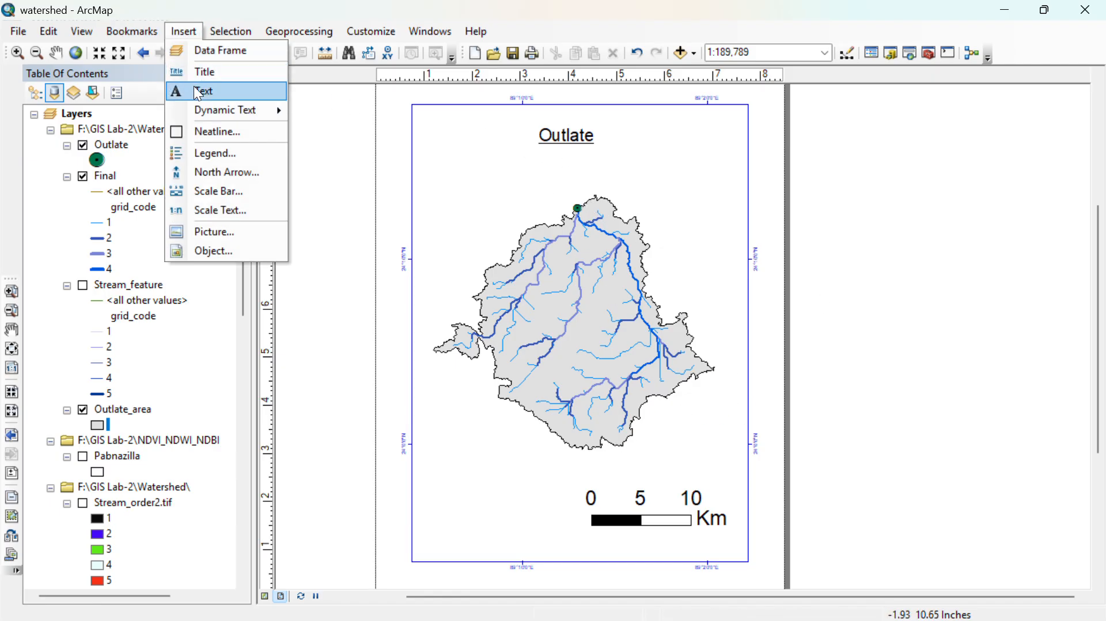
left_click(217, 155)
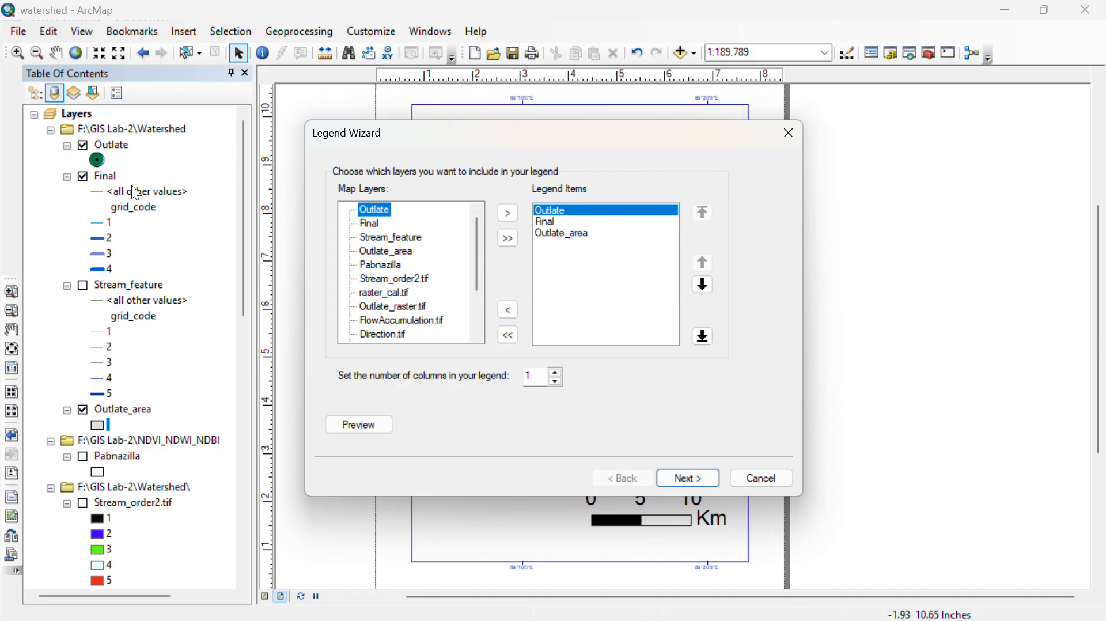
left_click(565, 223)
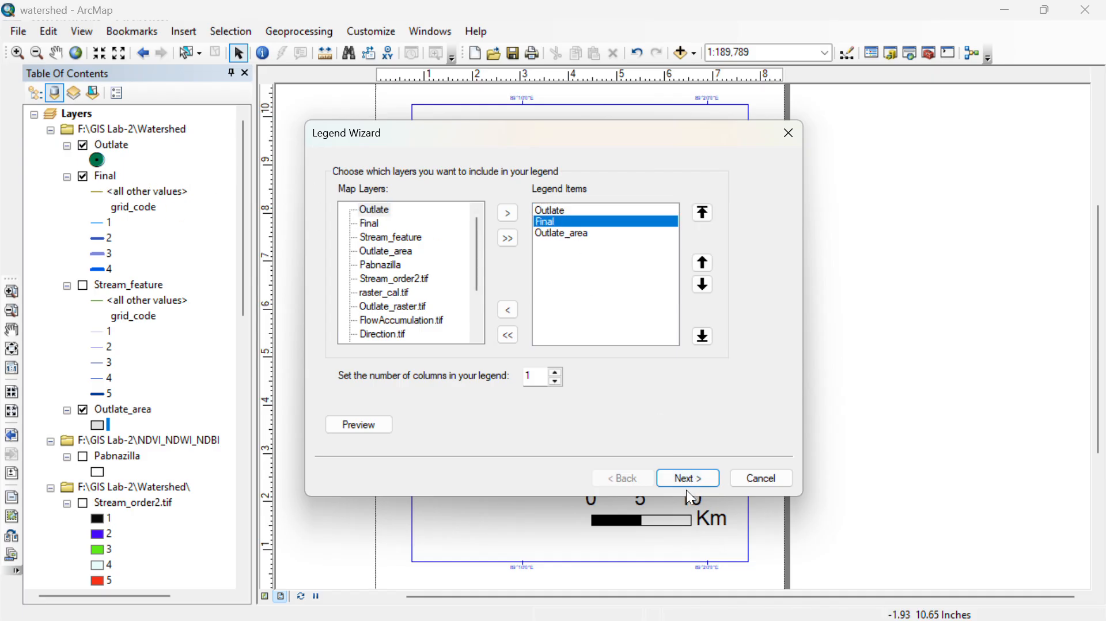
left_click(686, 476)
left_click(683, 478)
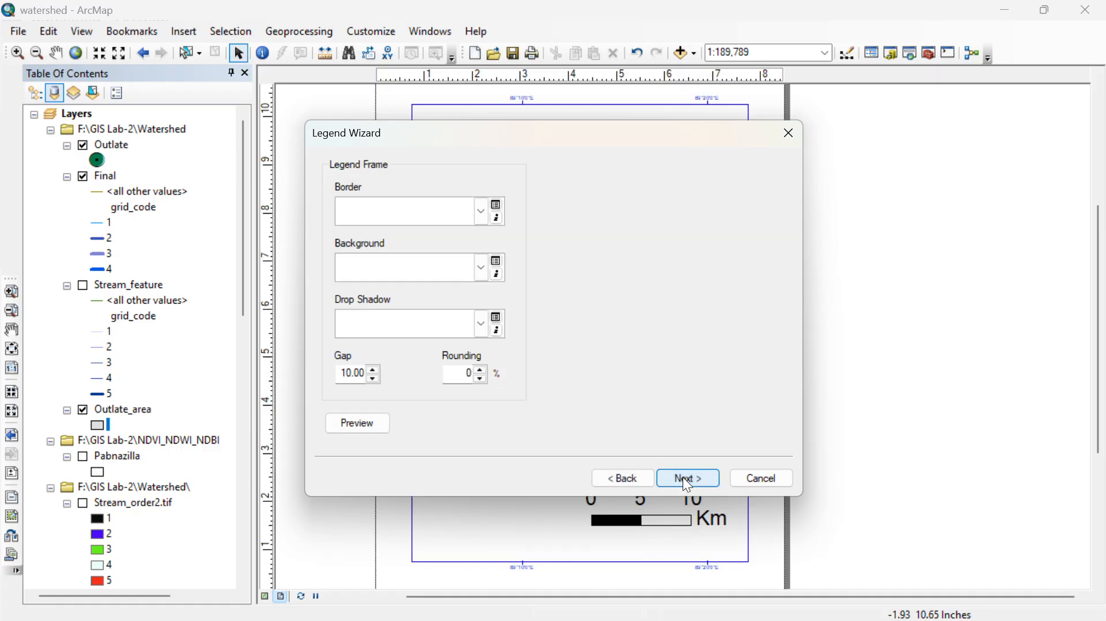
left_click(682, 476)
left_click(682, 475)
left_click(683, 475)
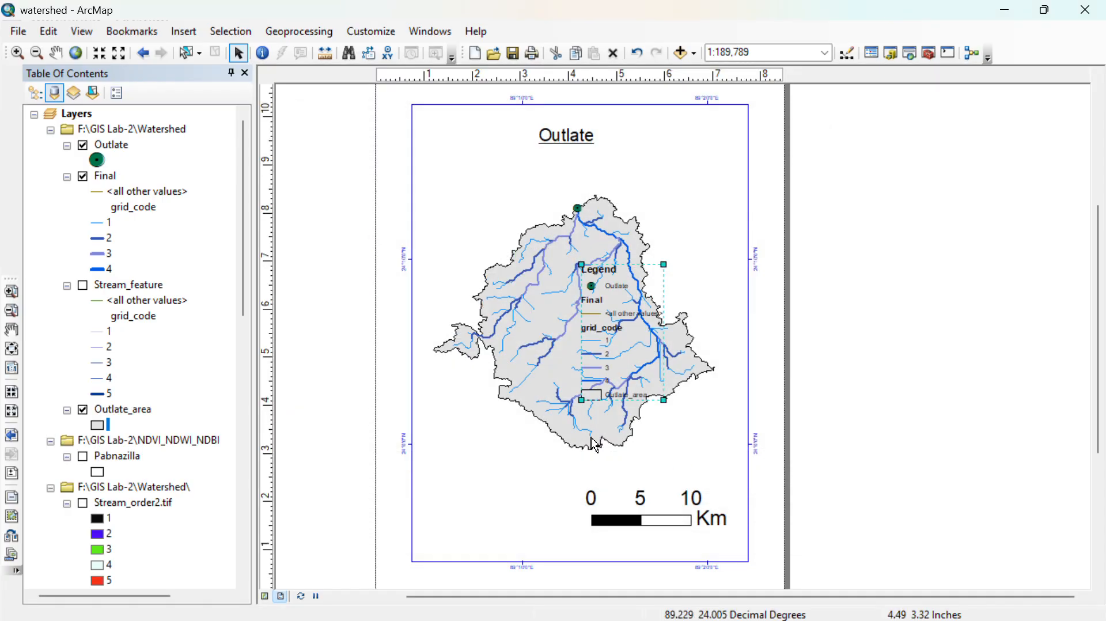
left_click_drag(615, 320, 466, 461)
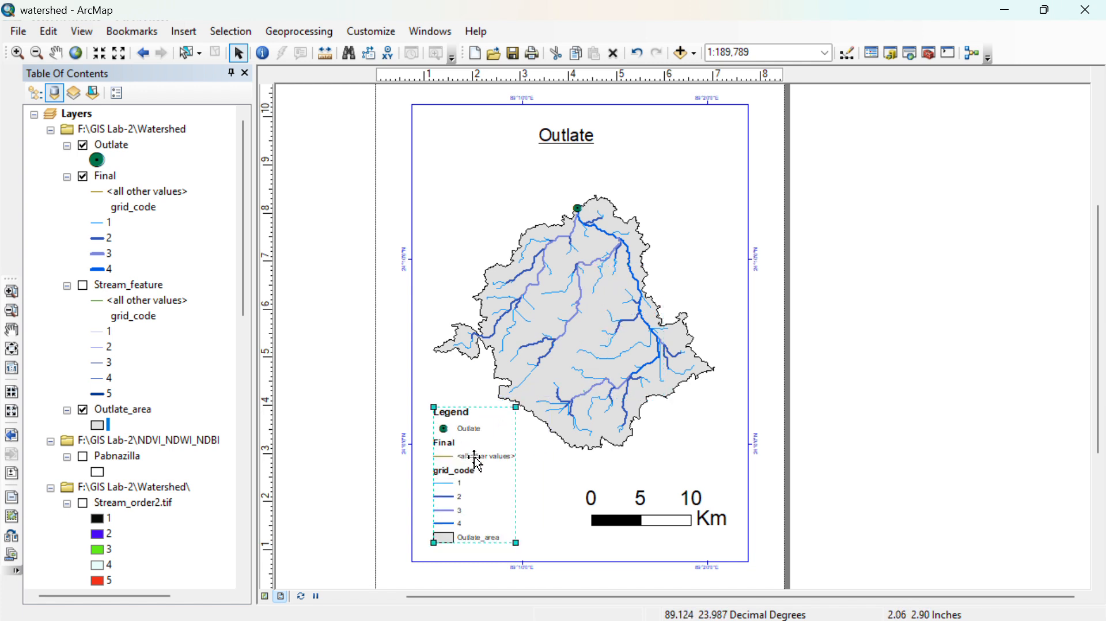
double_click(469, 459)
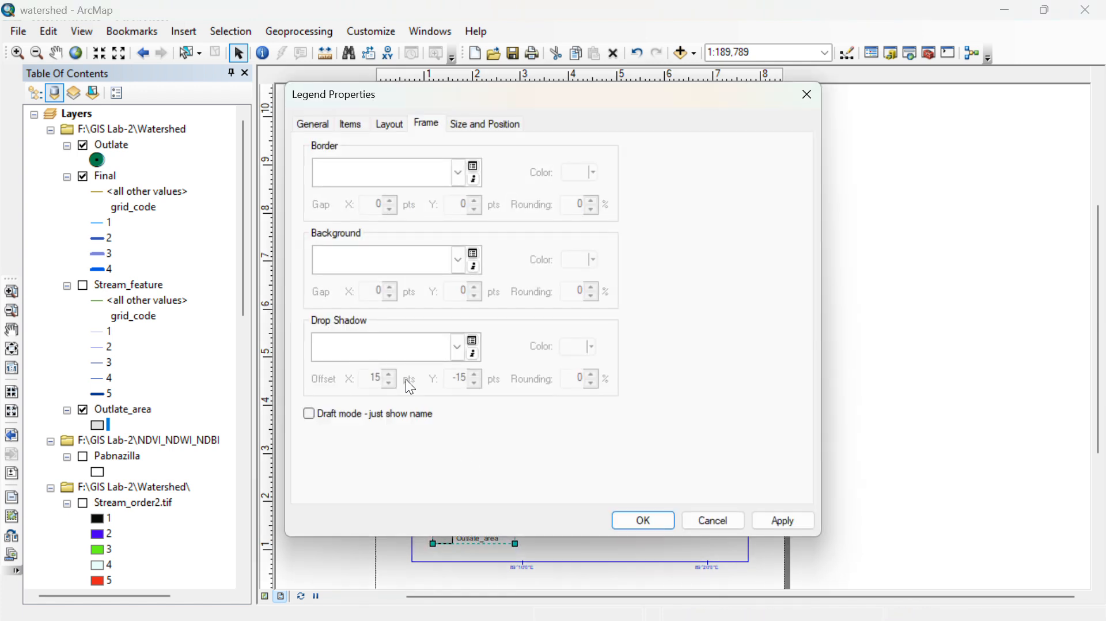
left_click(808, 94)
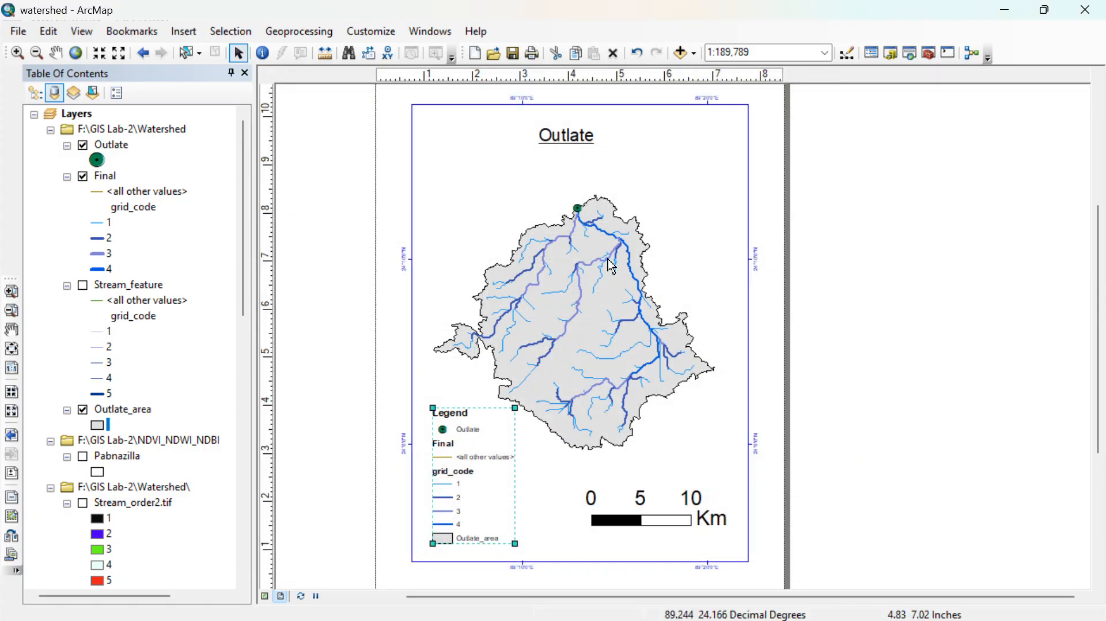
- Apply the Horizontal Single Symbol Label Only style to the legend's Outlate item and turn the Outlate layer back on
left_click(469, 455)
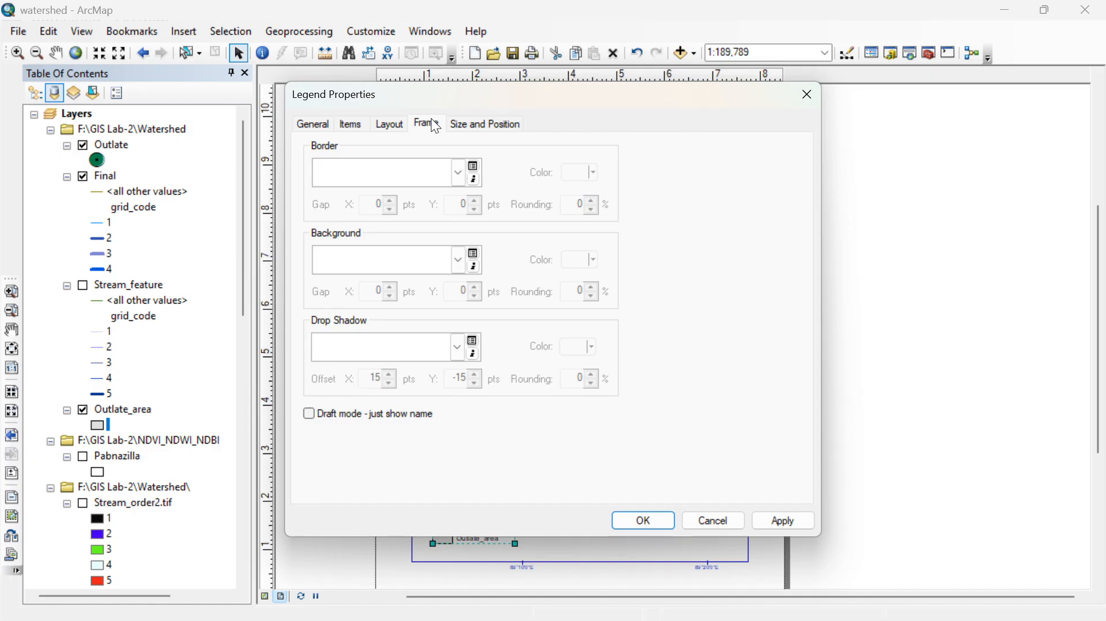
left_click(352, 123)
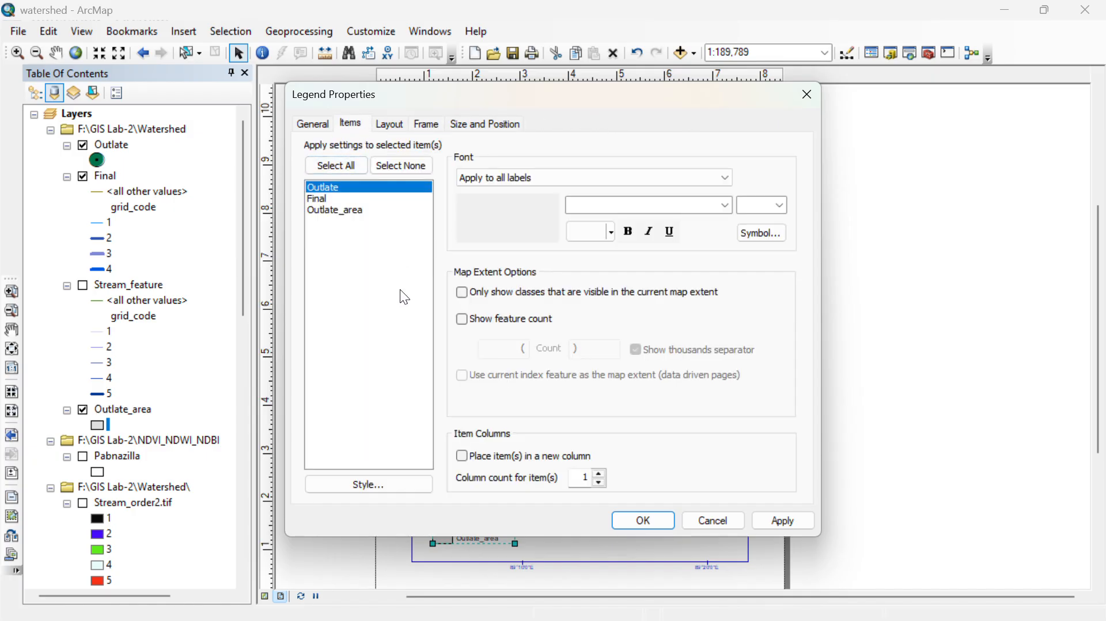
left_click(371, 491)
left_click(397, 395)
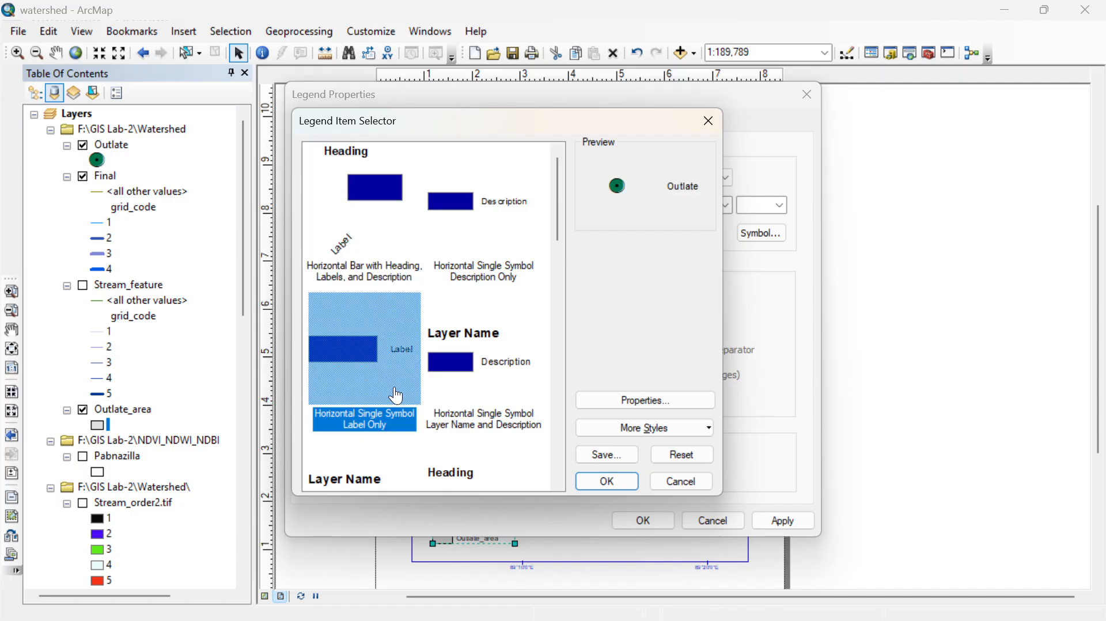
left_click(628, 482)
left_click(619, 522)
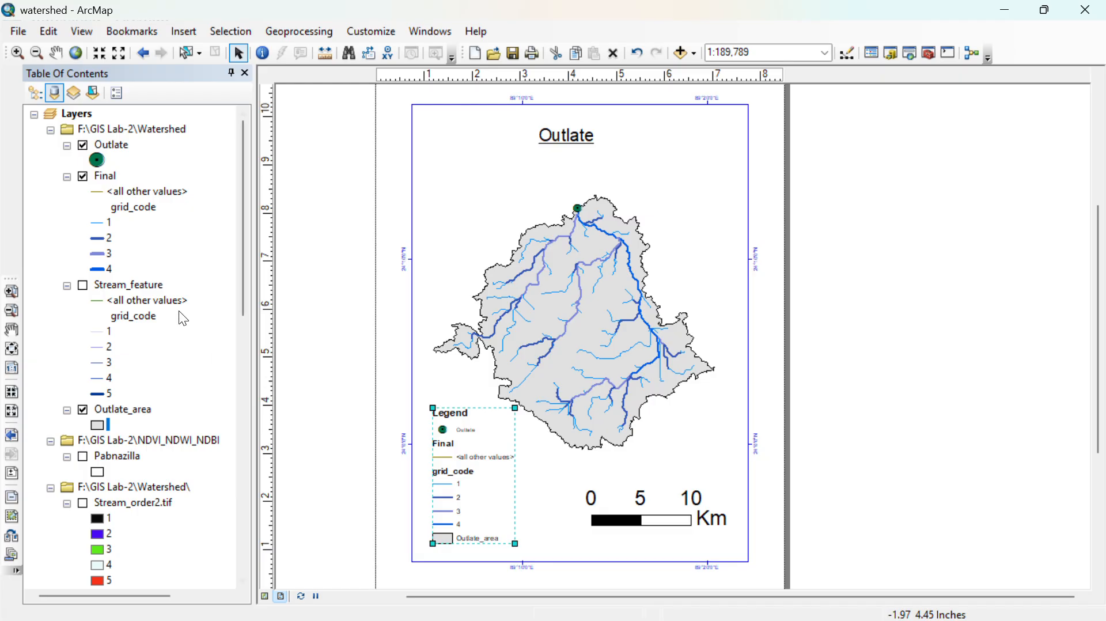
left_click(83, 146)
- Remove the <all other values> class from the Final layer's unique-values symbology
scroll(461, 464, "down", 2)
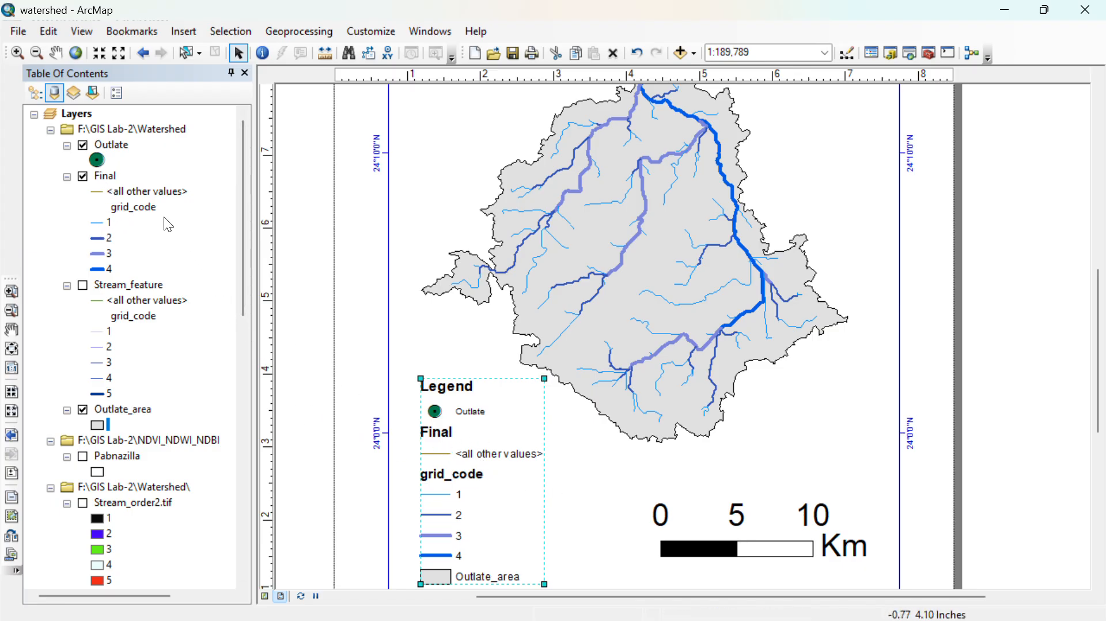
right_click(105, 176)
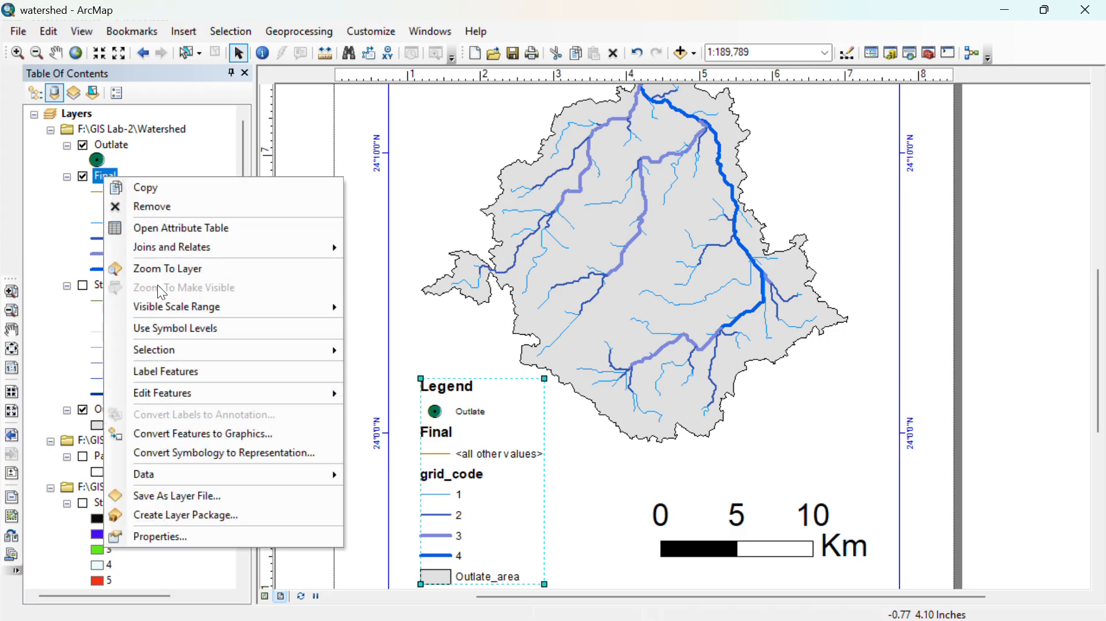
left_click(167, 541)
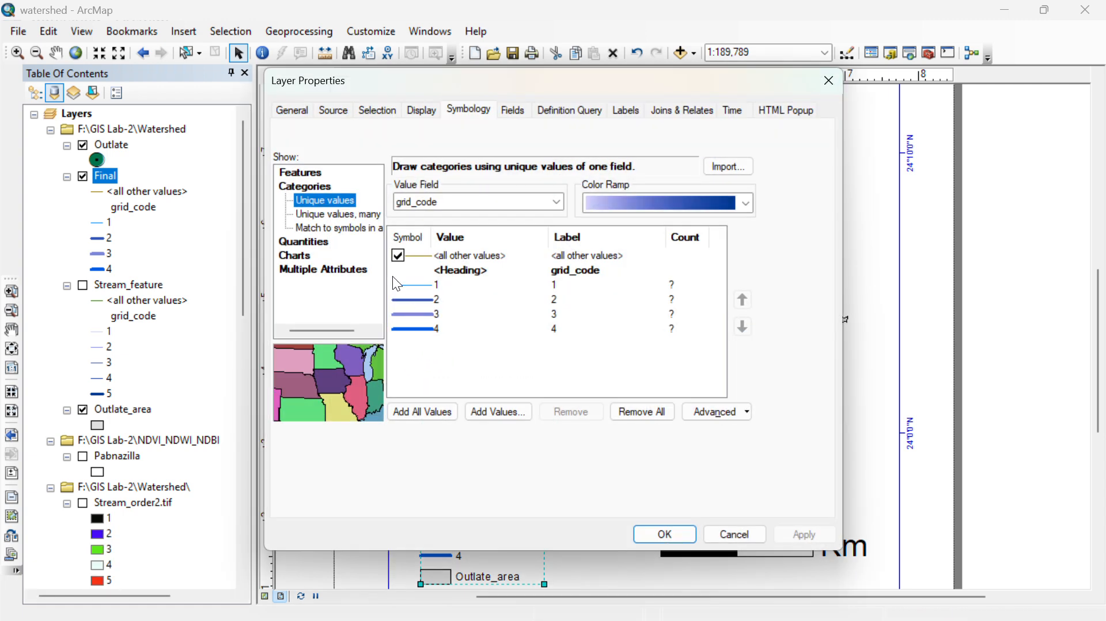
left_click(396, 256)
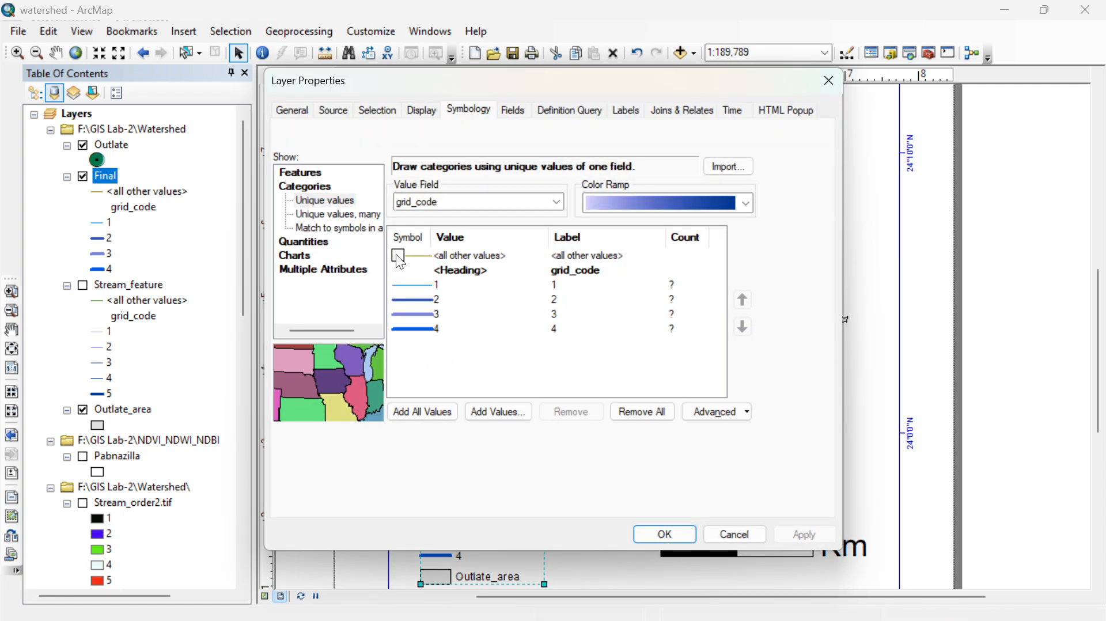
left_click(652, 530)
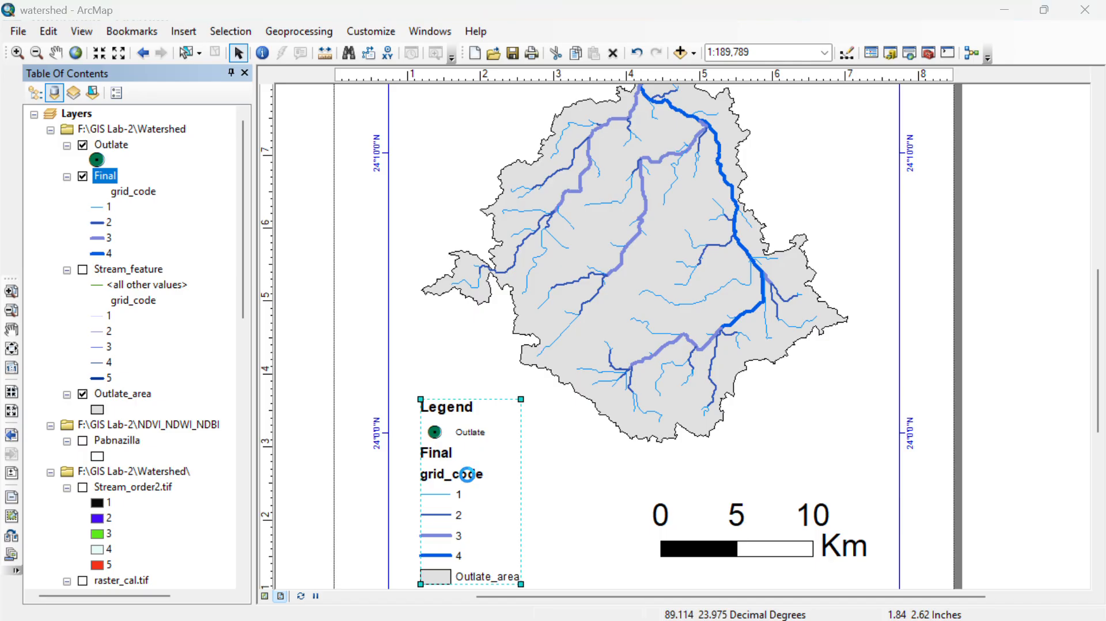
- Apply the Horizontal Single Symbol Label Only style to the legend's Final item so its layer name and heading are omitted
double_click(467, 474)
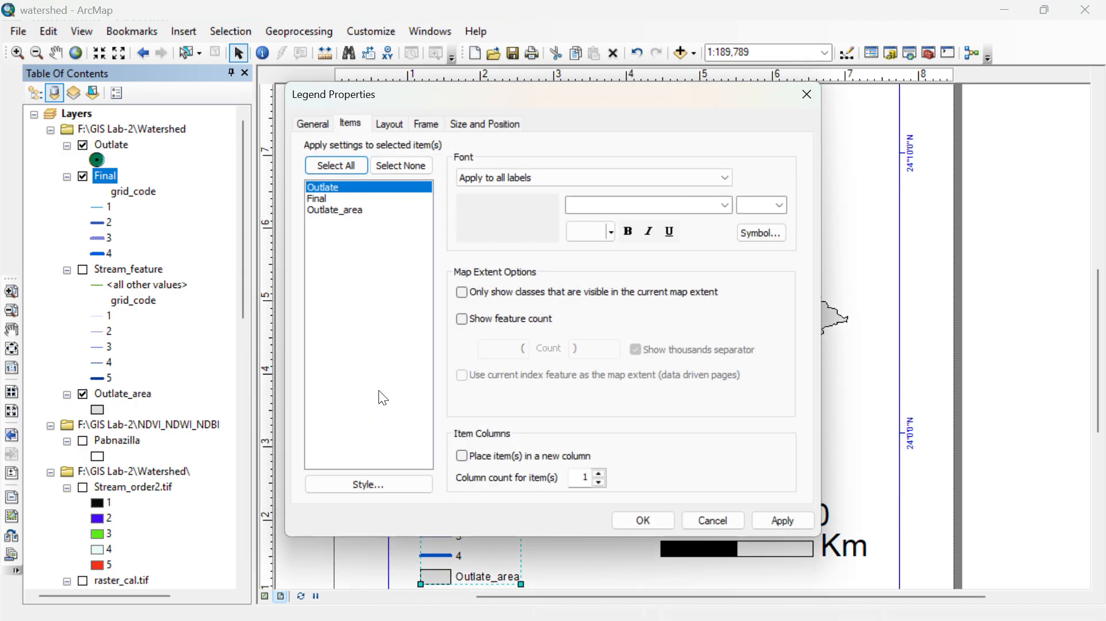
left_click(330, 199)
left_click(363, 485)
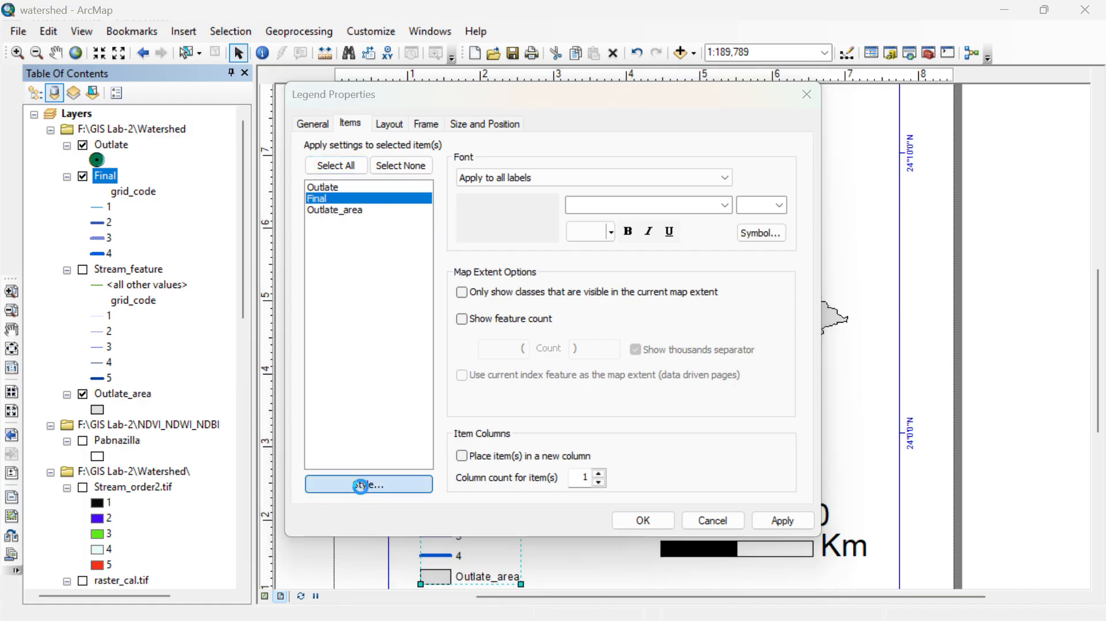
left_click(382, 363)
left_click(607, 481)
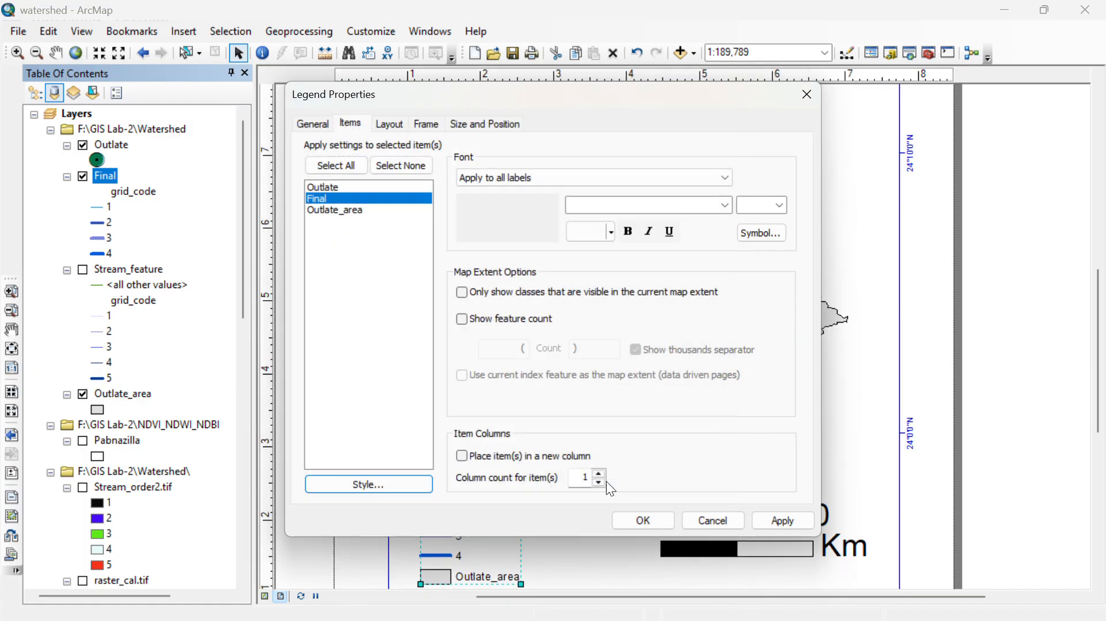
left_click(644, 508)
- Move the "Outlate" title slightly up and to the right to center it above the watershed
scroll(918, 350, "down", 2)
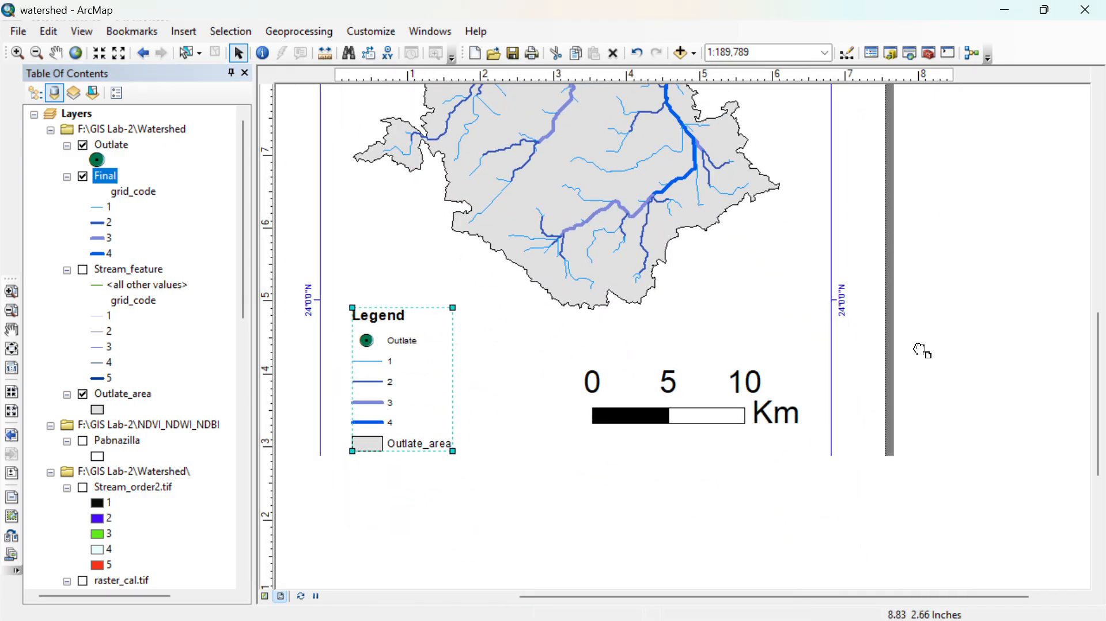
scroll(987, 485, "down", 2)
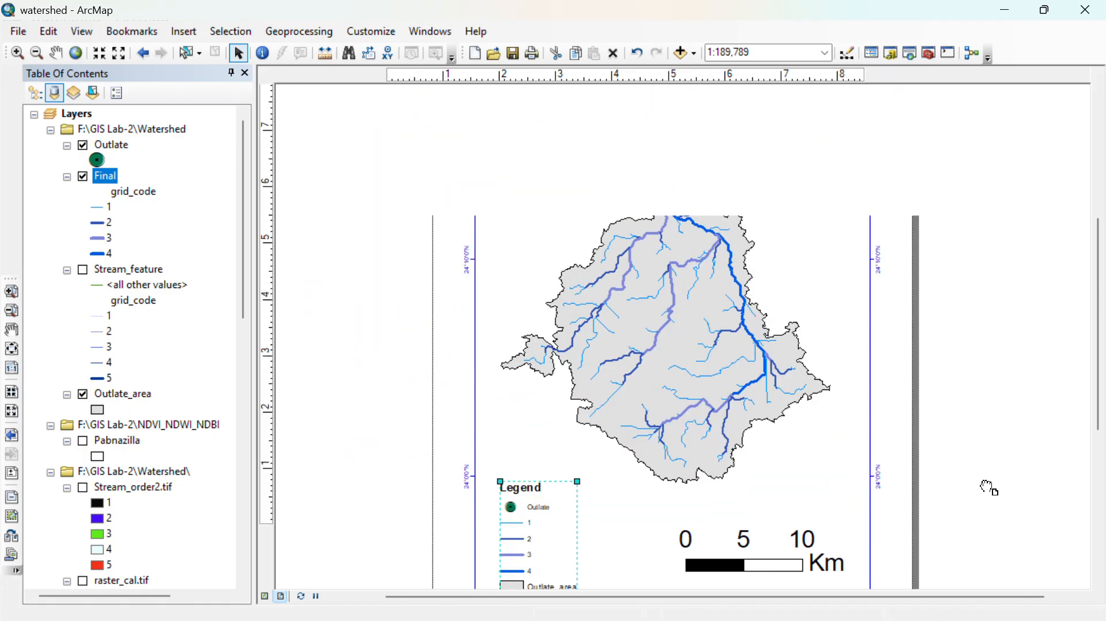
scroll(960, 456, "down", 1)
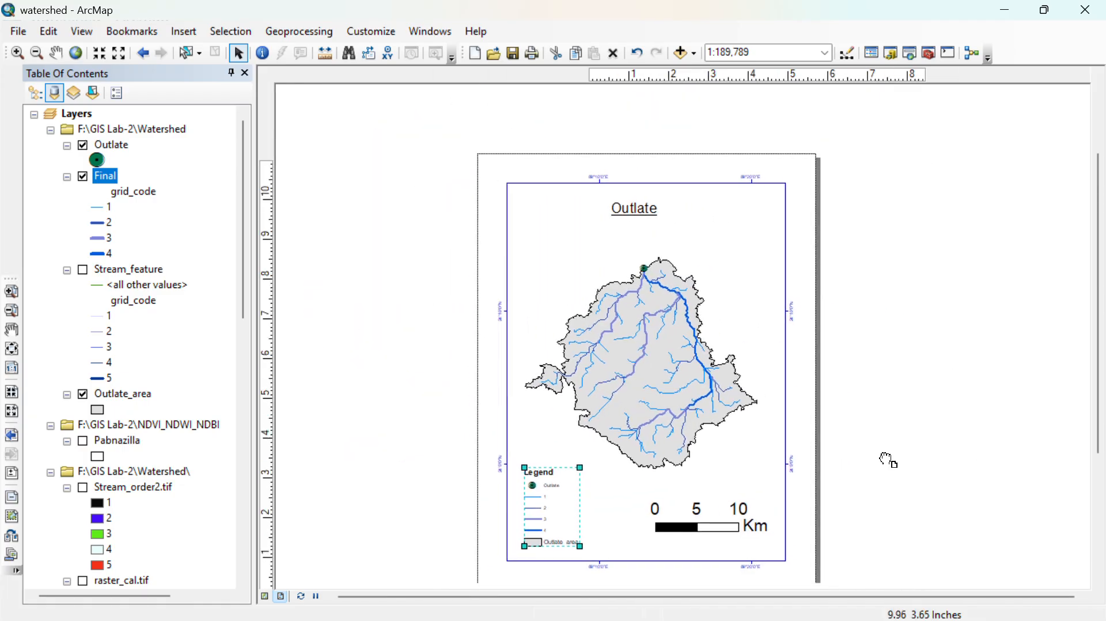
left_click(641, 212)
left_click_drag(642, 214, 654, 209)
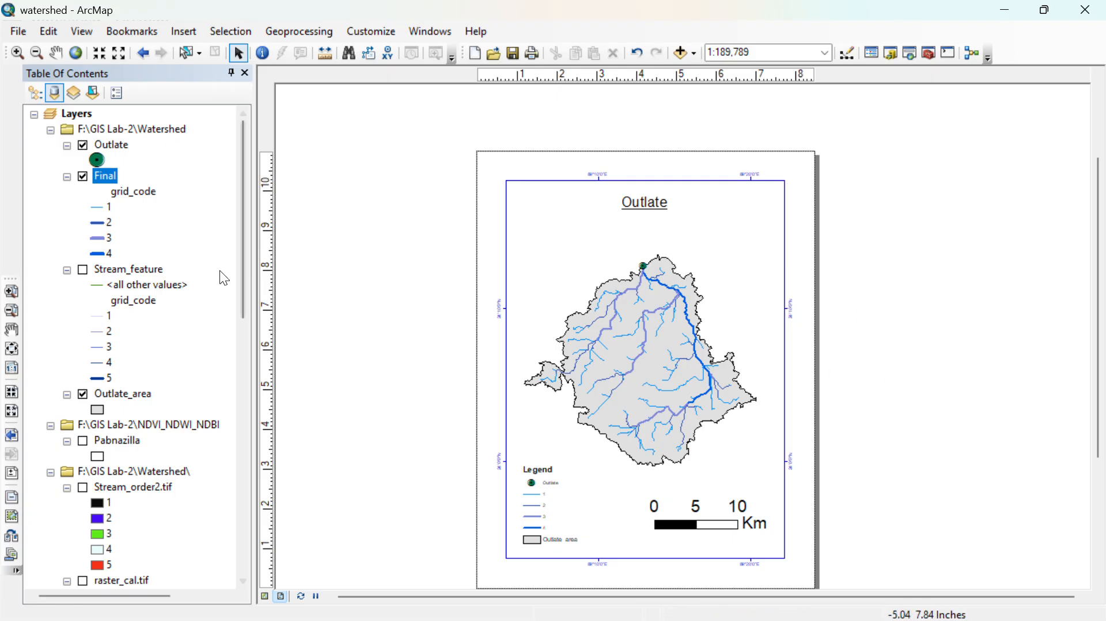
scroll(673, 291, "up", 2)
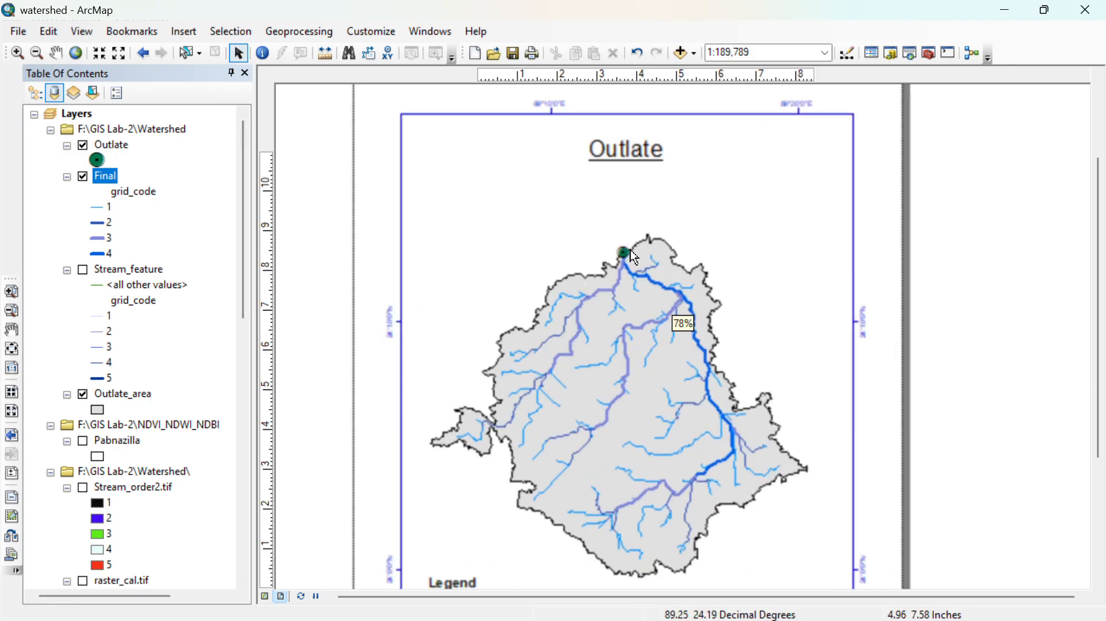
scroll(628, 253, "up", 2)
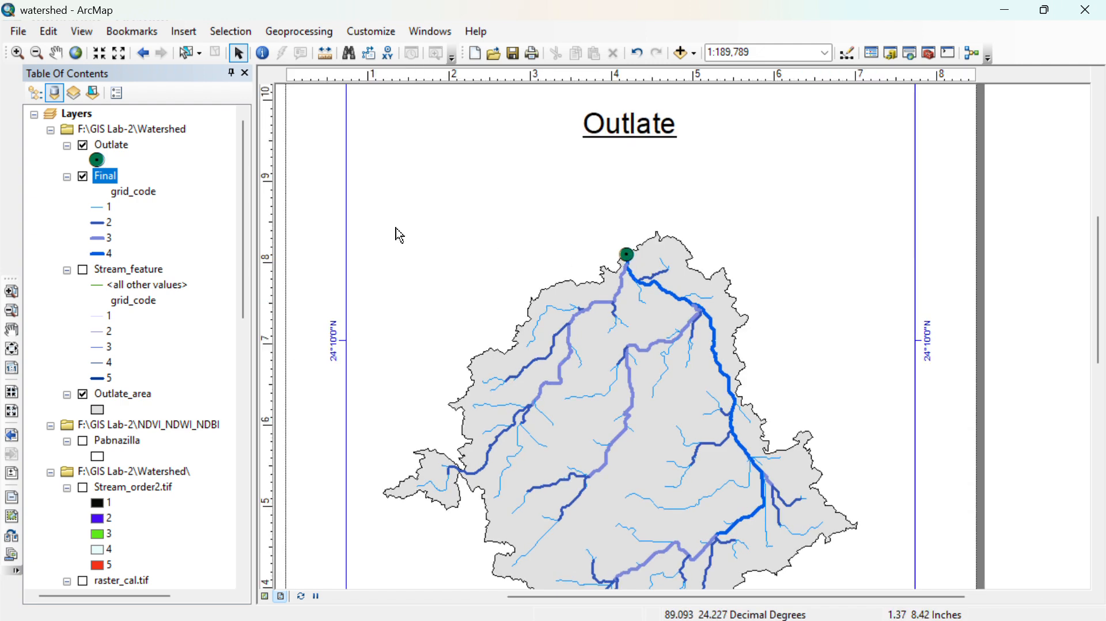
- Add a Text field named "Outlate" to the Outlate layer's attribute table
right_click(118, 151)
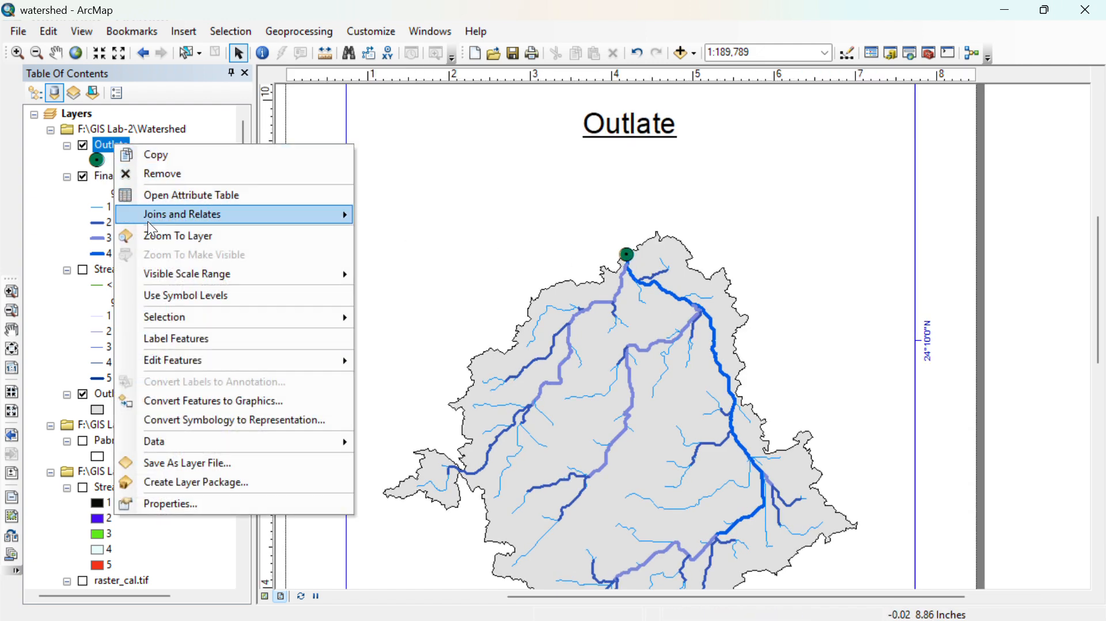
left_click(180, 195)
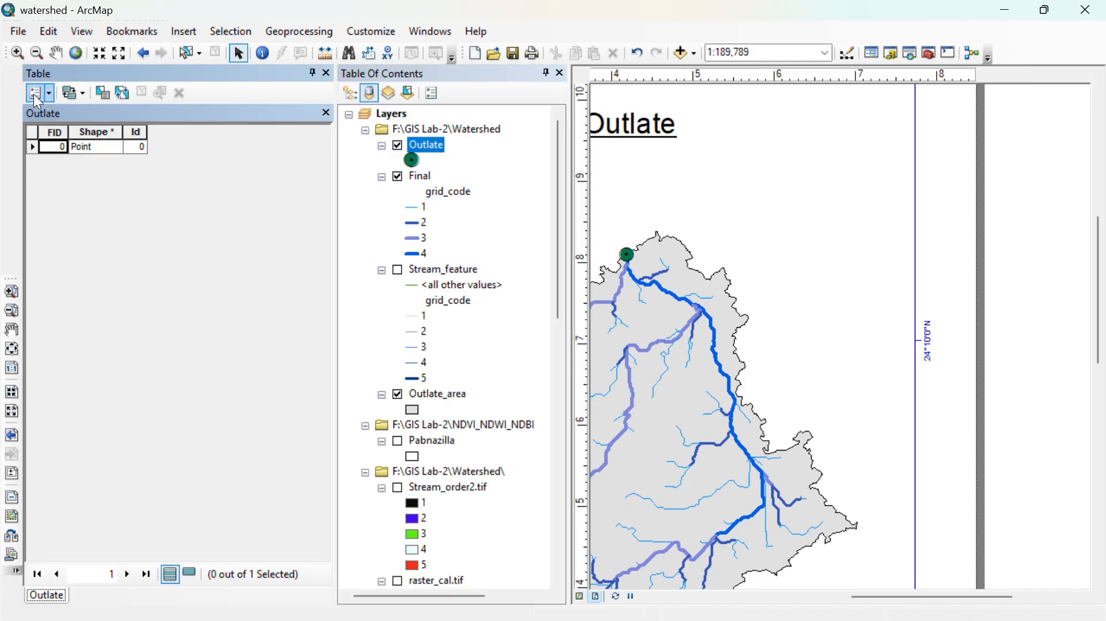
left_click(52, 96)
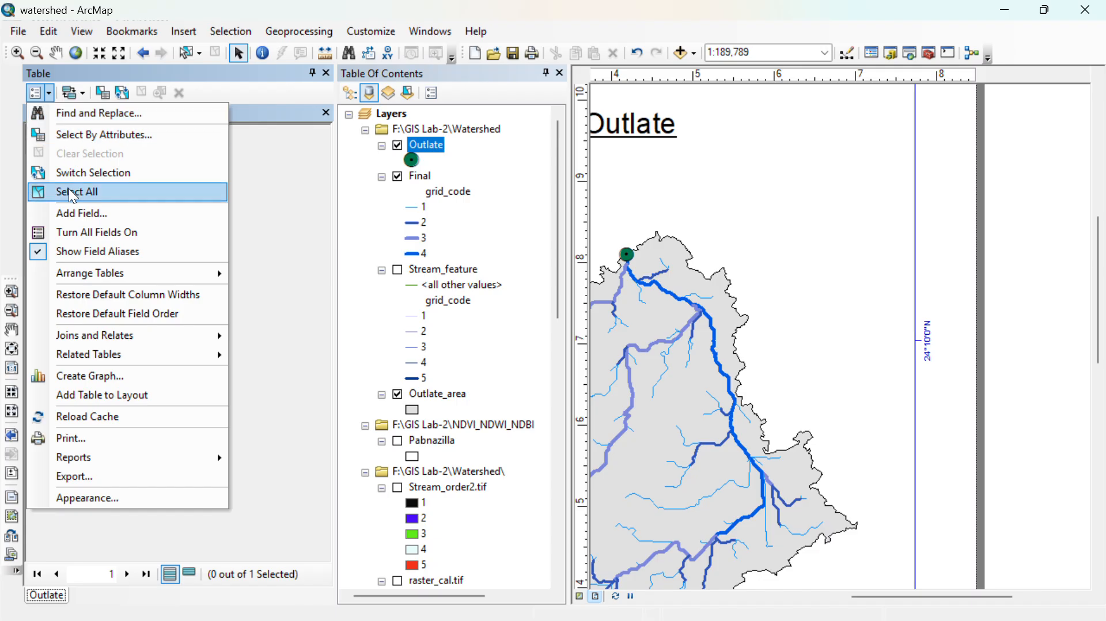
left_click(79, 214)
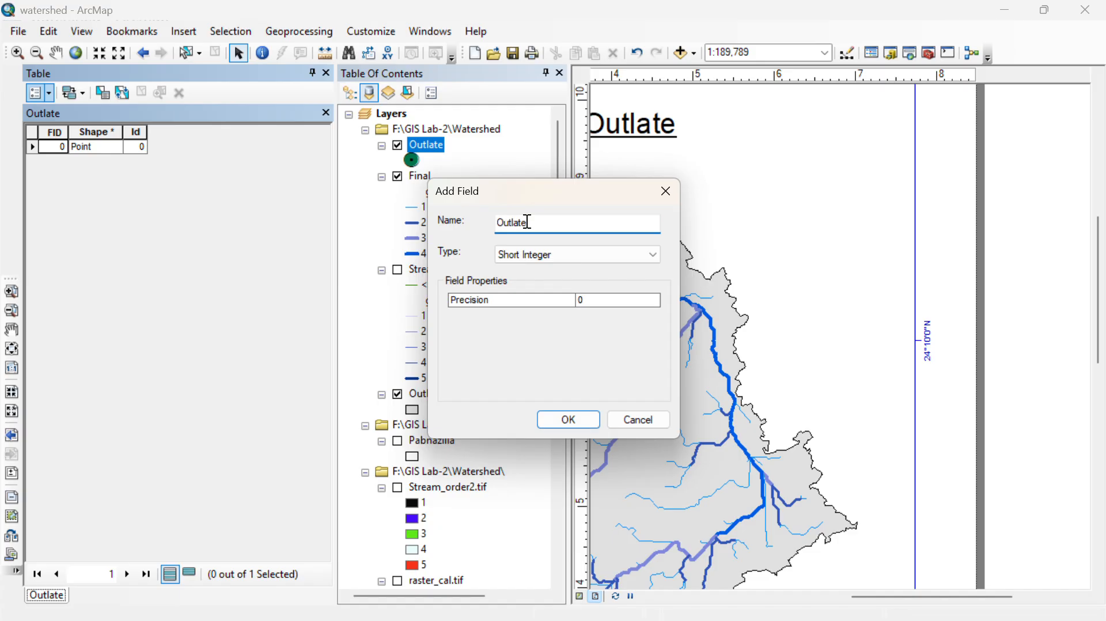
left_click(500, 262)
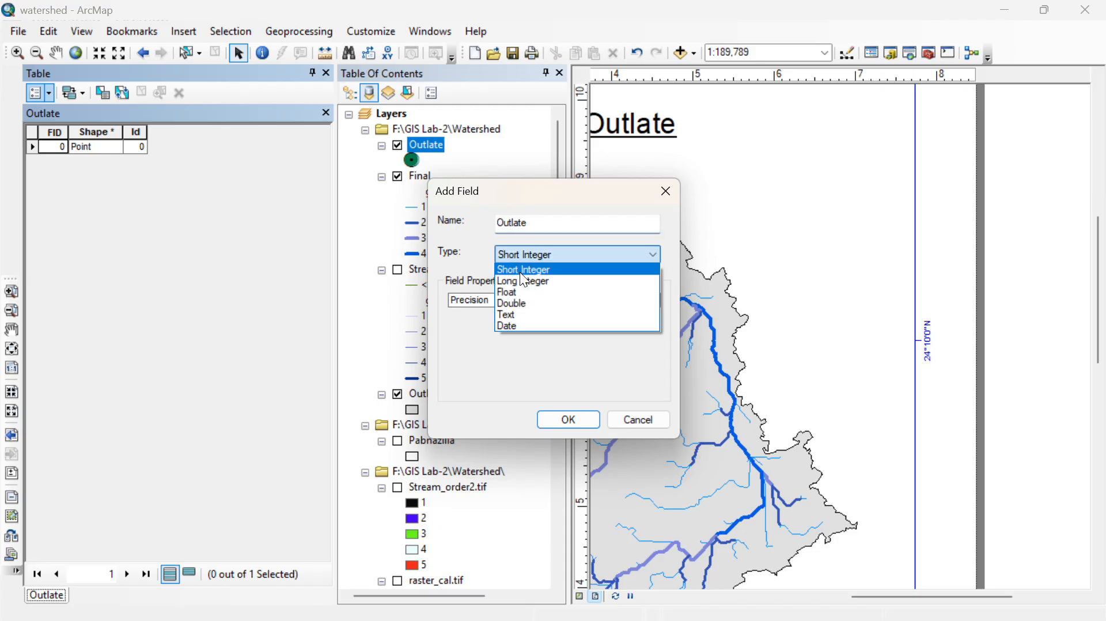
left_click(530, 308)
left_click(564, 417)
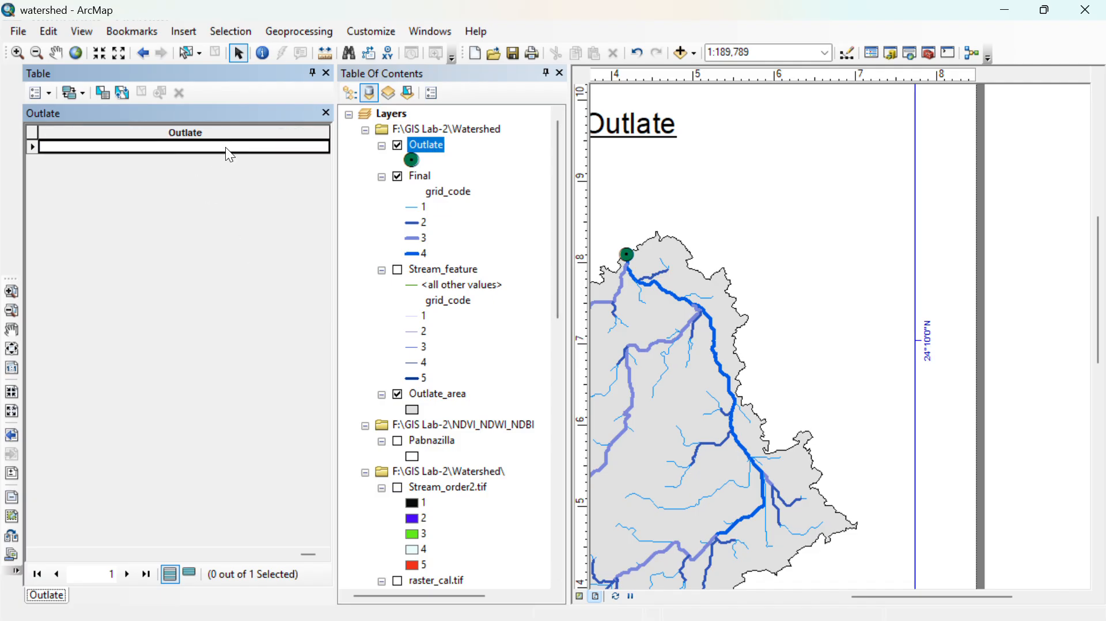
- Display the Editor toolbar so the Outlate attribute table can be edited
right_click(229, 154)
left_click(239, 176)
right_click(757, 29)
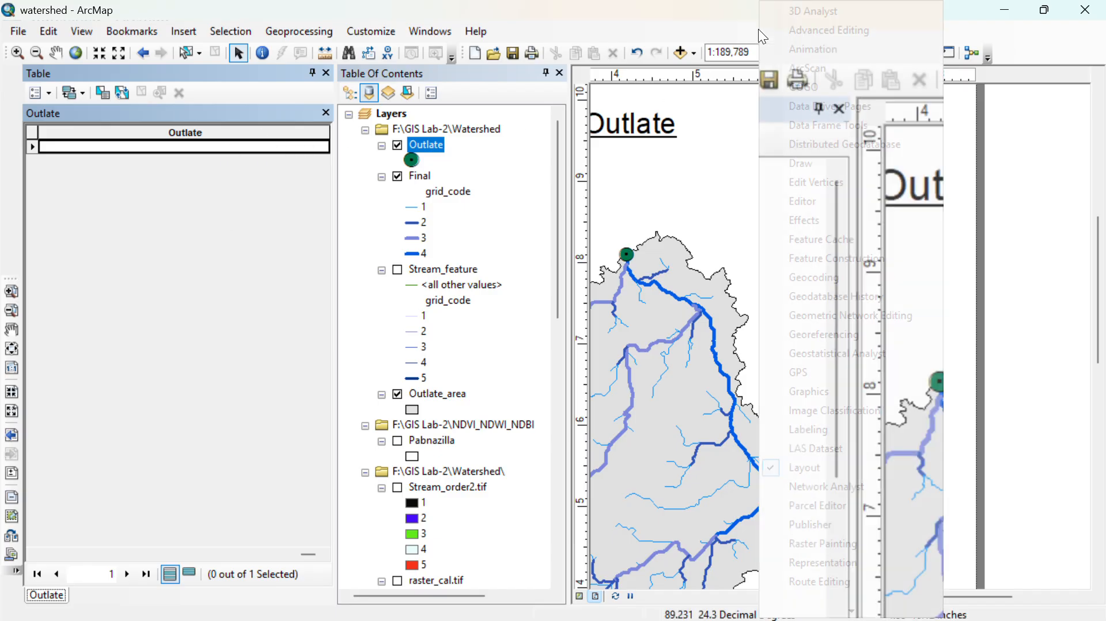
left_click(816, 182)
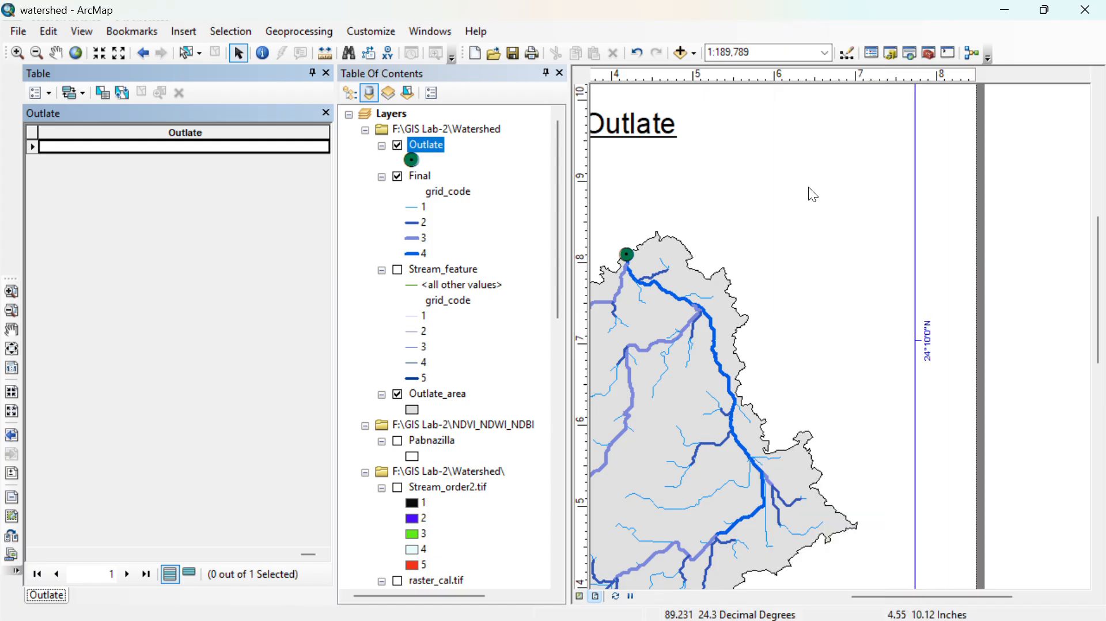
left_click(332, 225)
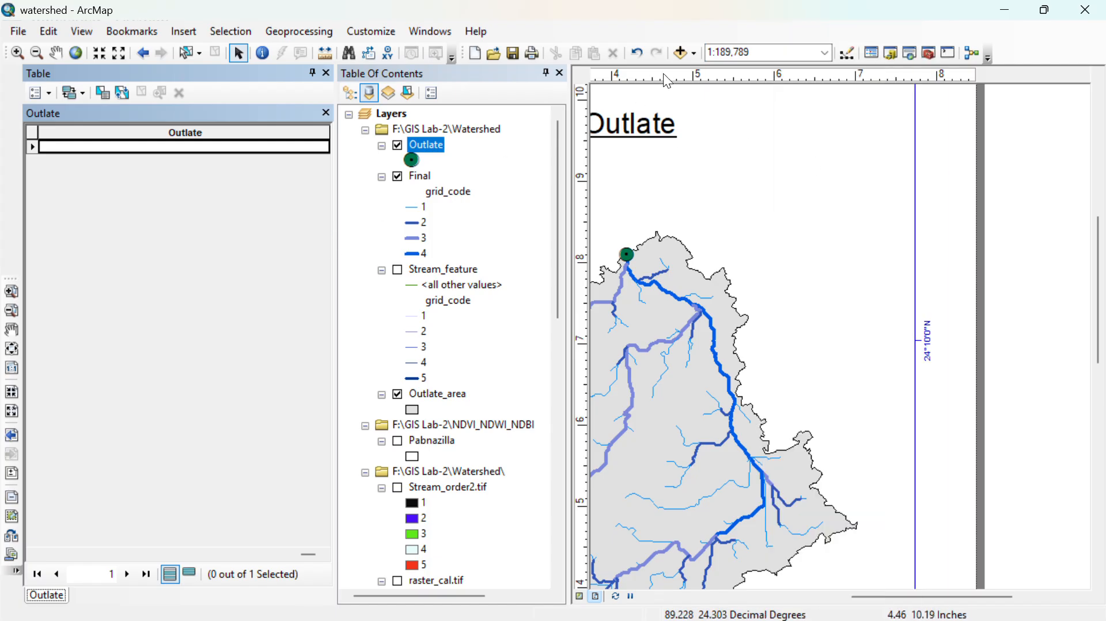
right_click(715, 38)
left_click(777, 207)
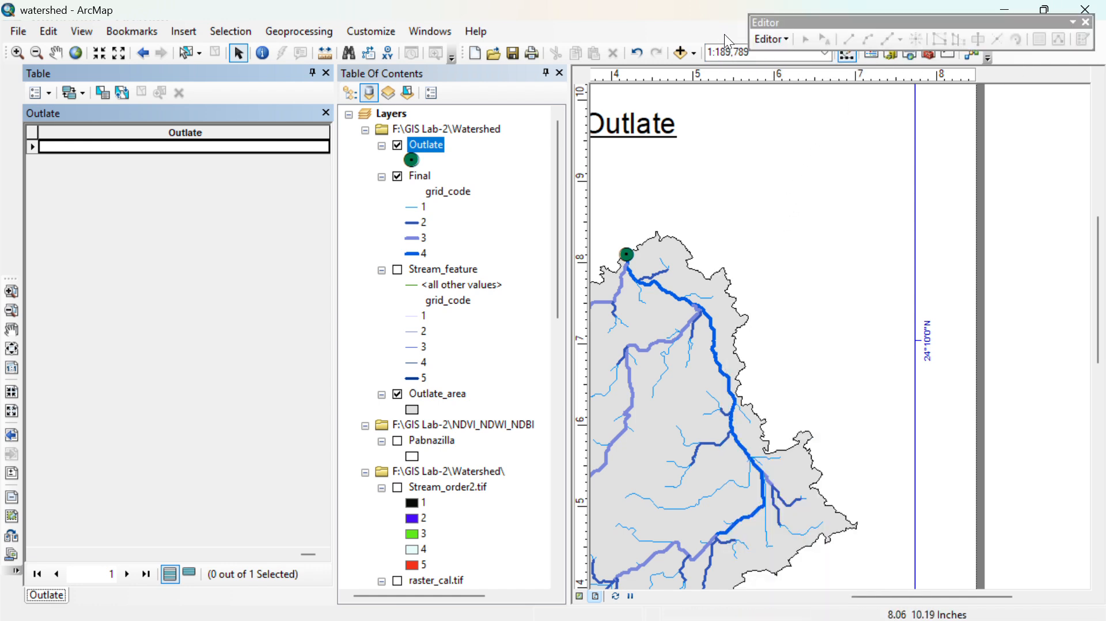
- Start an edit session on the F:\GIS Lab-2\Watershed workspace by choosing the Final layer
left_click(772, 39)
left_click(783, 57)
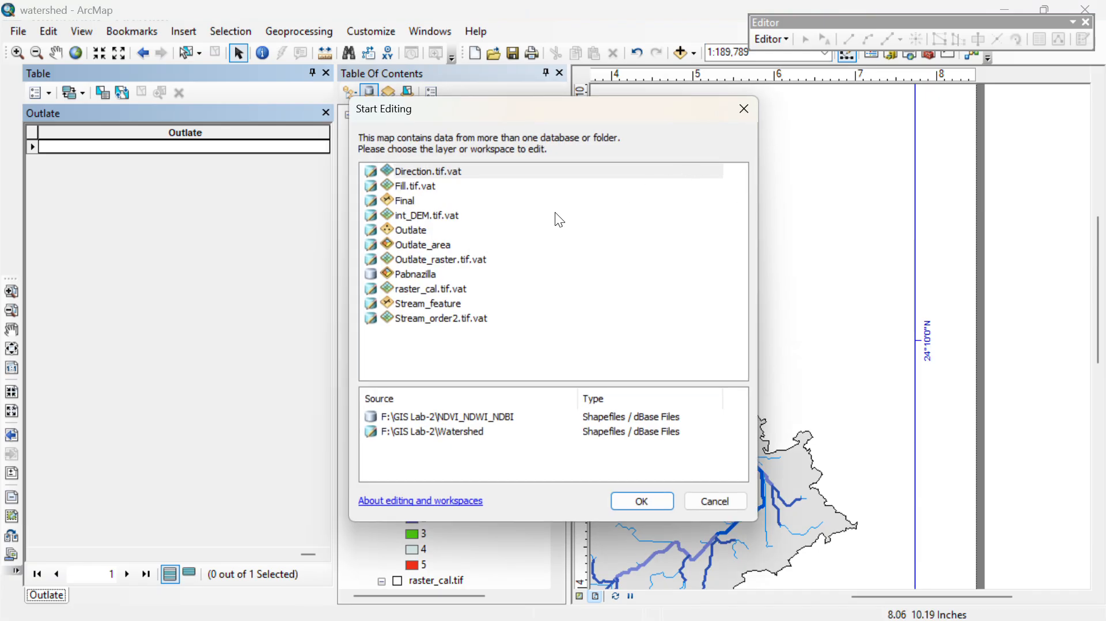
left_click(396, 203)
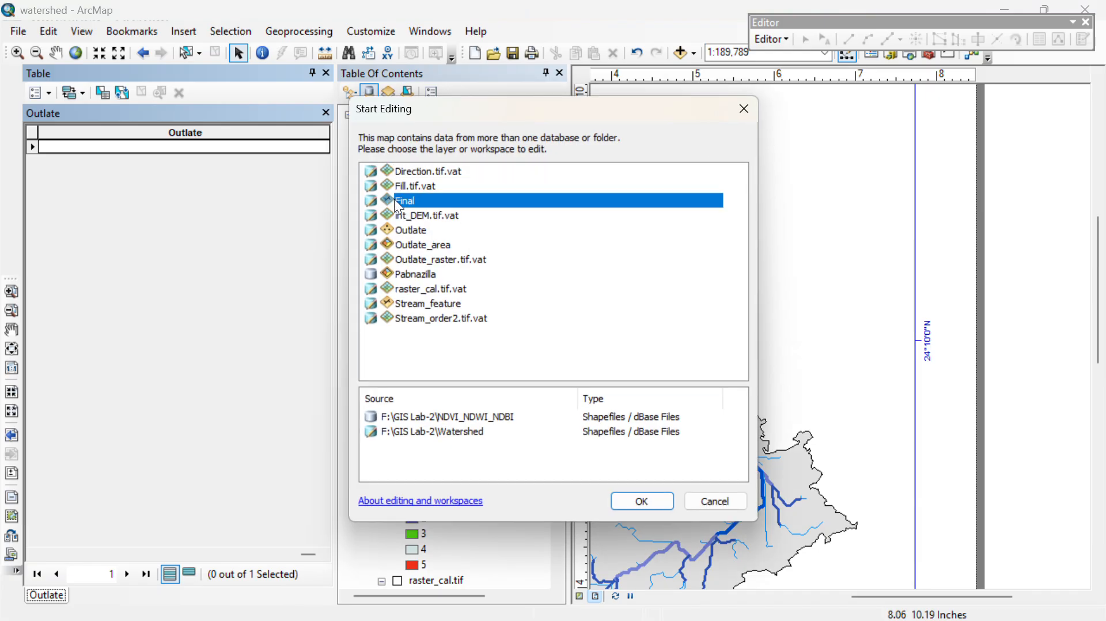
left_click(634, 499)
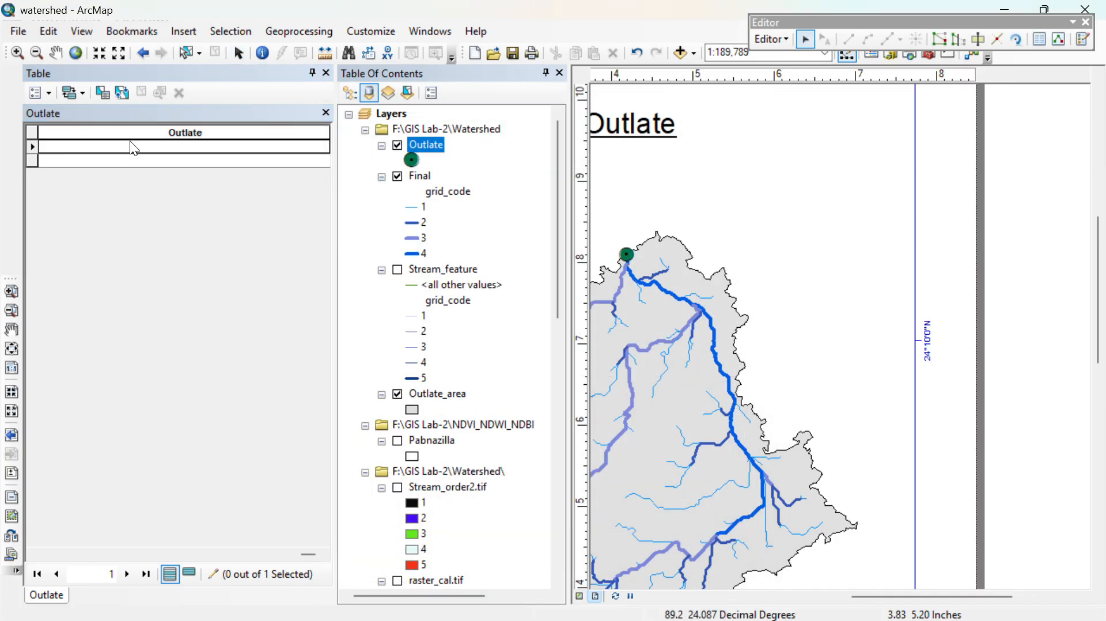
- Enter text starting with "Out" in the Outlate field of the outlet point's record
left_click(133, 147)
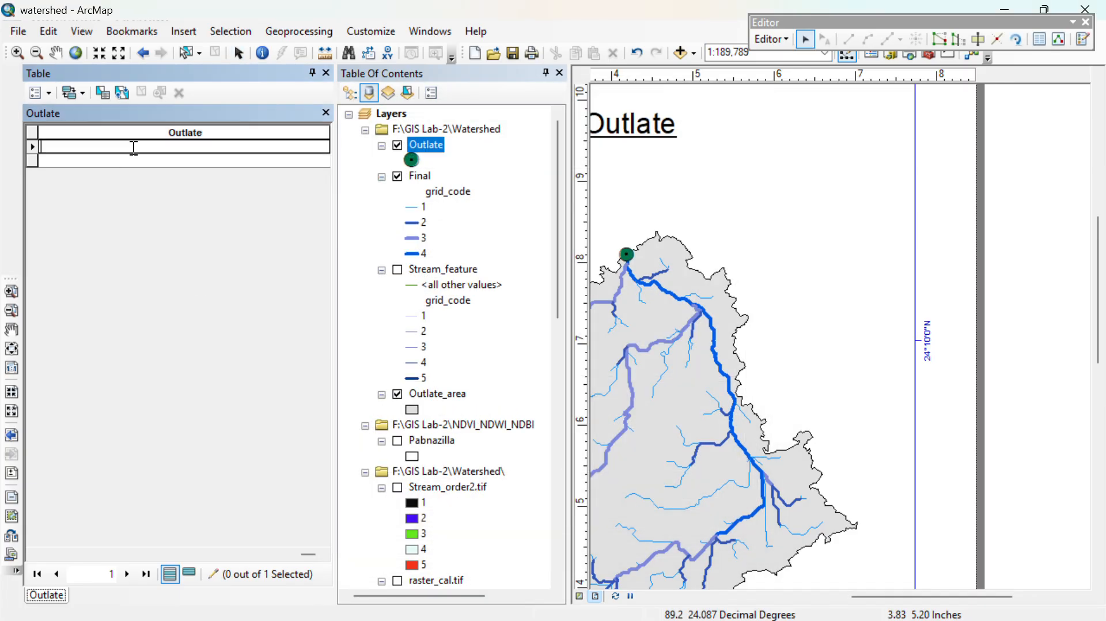
type("Outlate source")
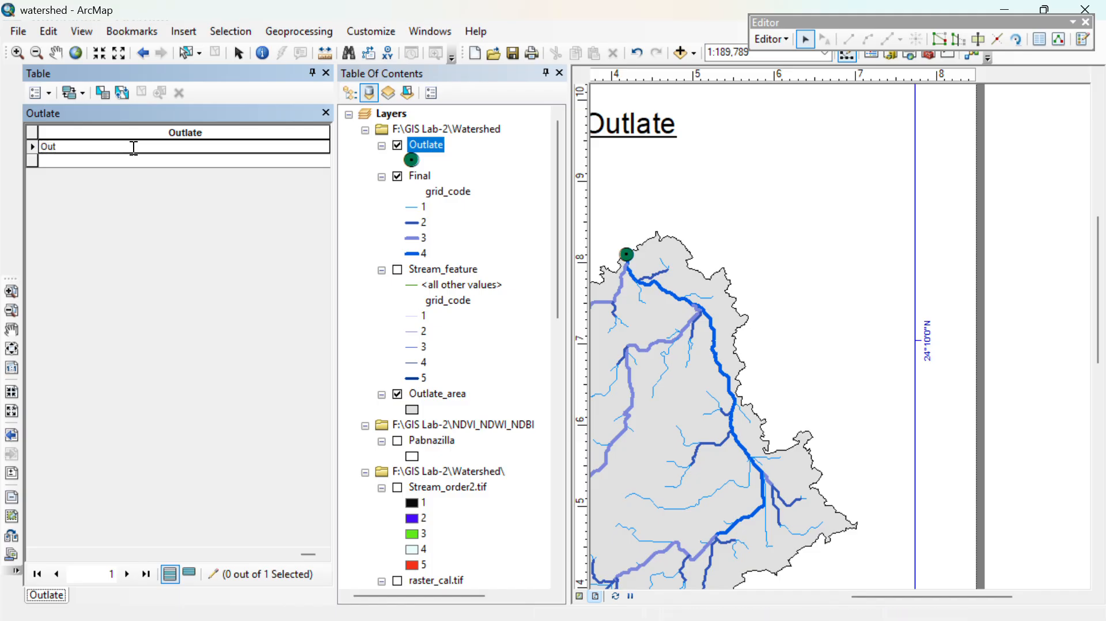
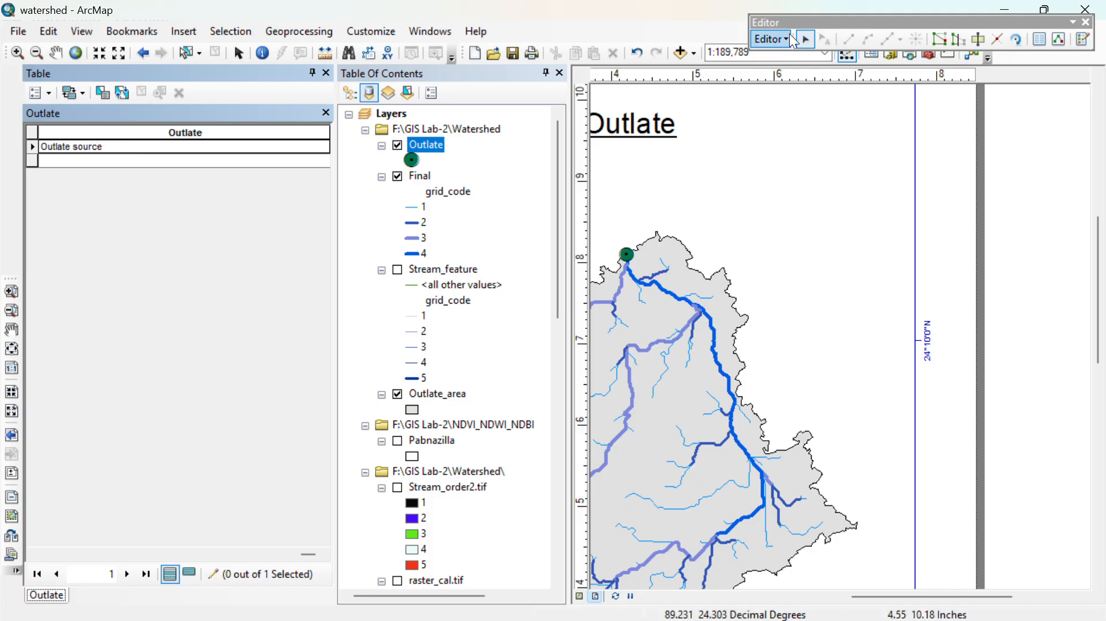
- Stop the edit session, save the edits to the Outlate field, and close the attribute table
left_click(771, 39)
left_click(806, 77)
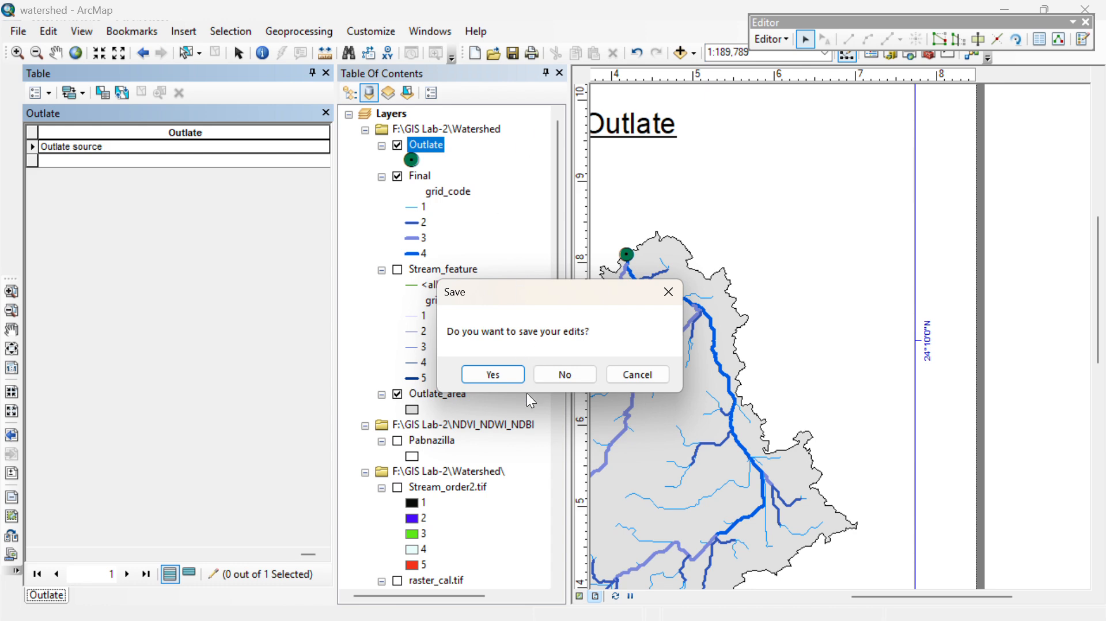
left_click(494, 374)
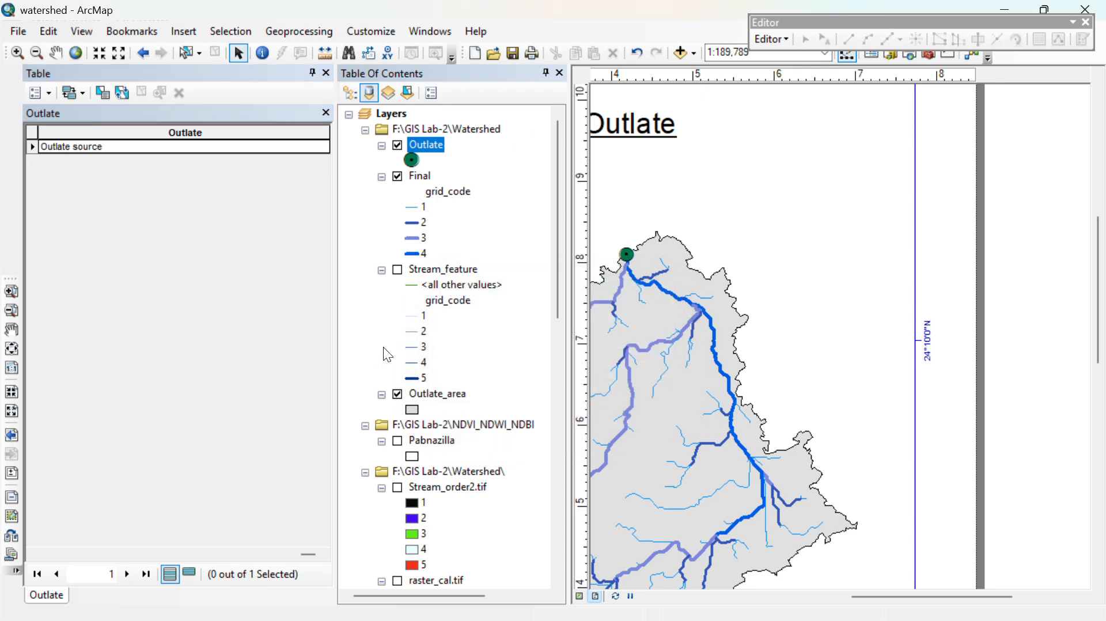
left_click(327, 73)
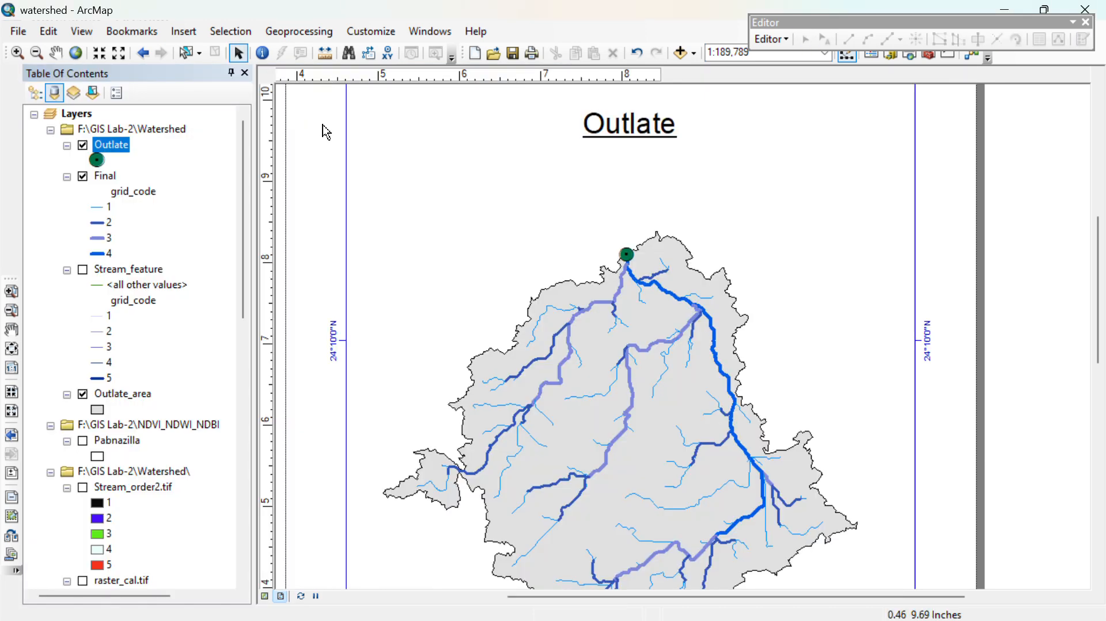
- Turn on labels for the Outlate layer and symbolize it by unique values of the Outlate field
right_click(115, 151)
left_click(138, 338)
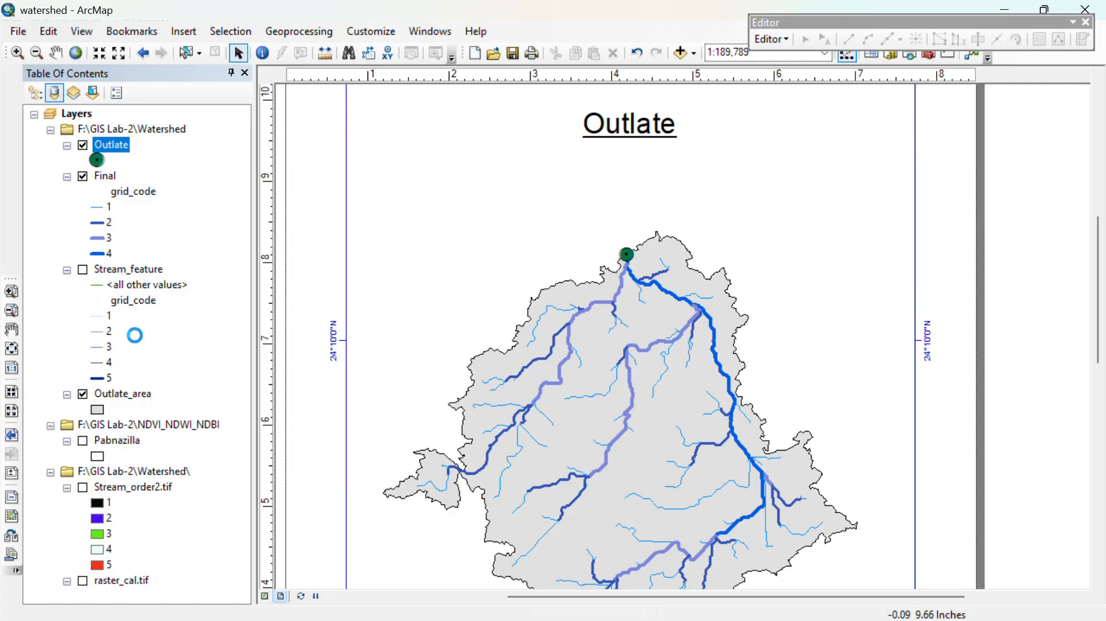
right_click(118, 153)
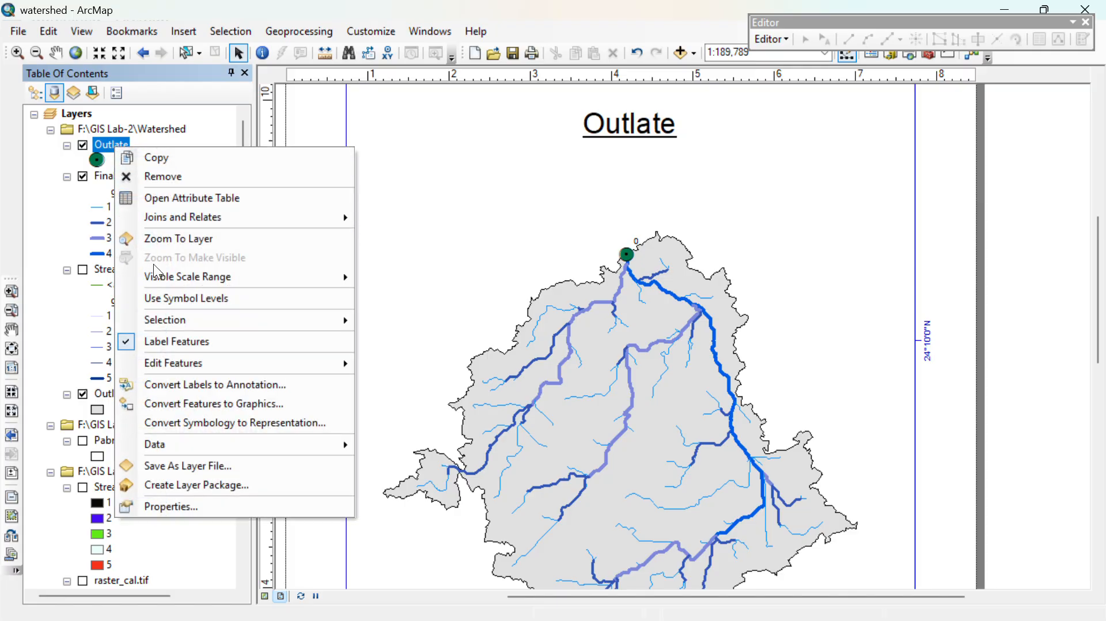
left_click(161, 510)
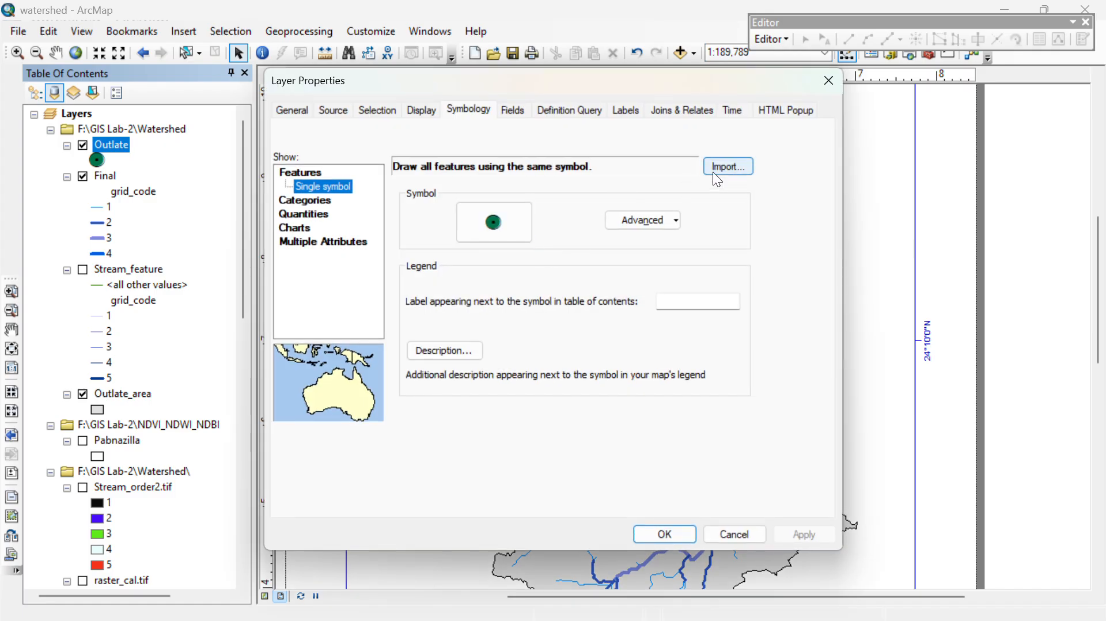
left_click(299, 201)
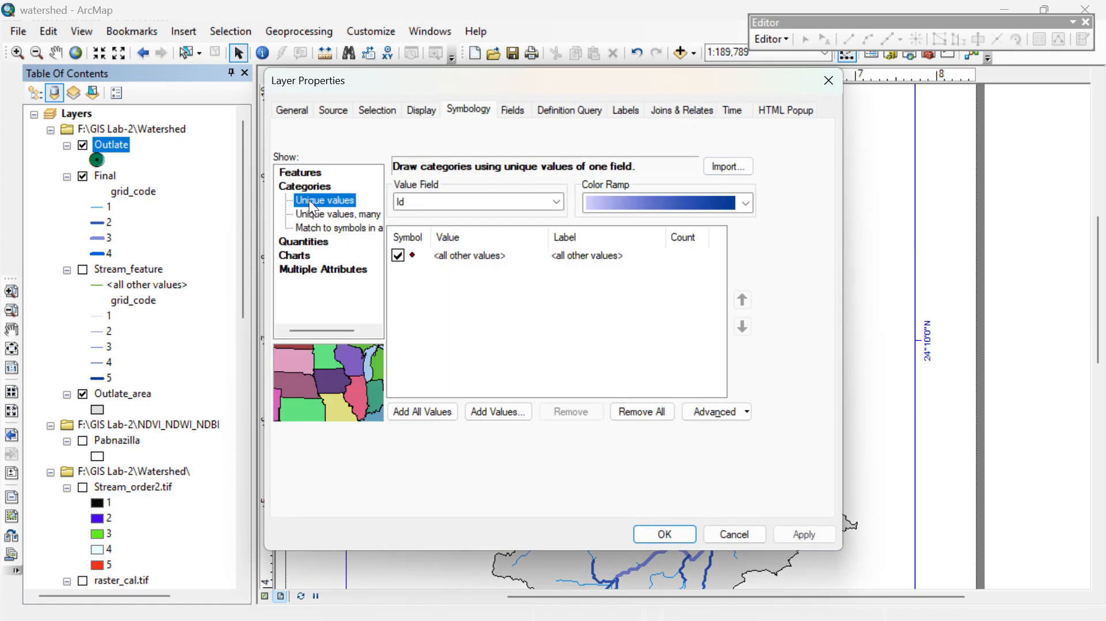
left_click(440, 205)
left_click(437, 228)
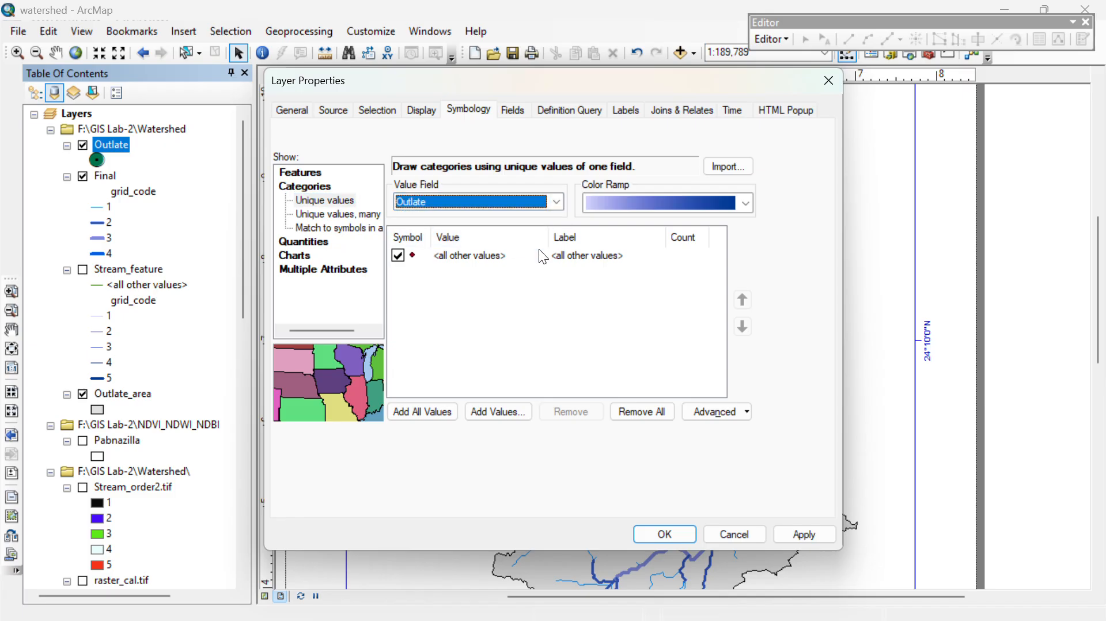
left_click(661, 536)
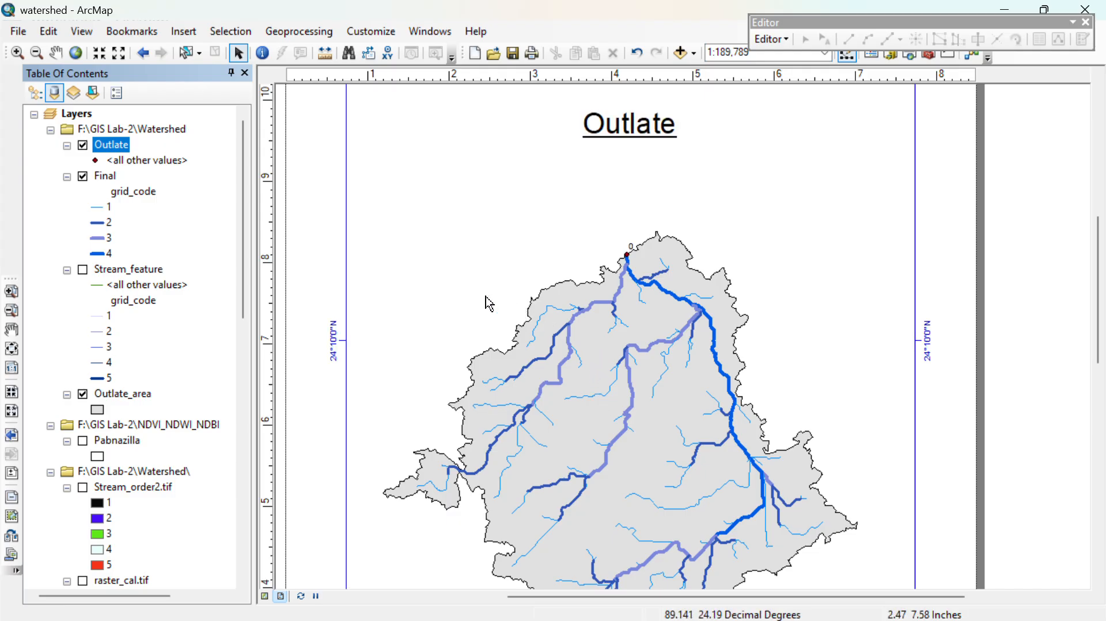
- Change the Outlate layer's <all other values> marker to the Circle 3 symbol in dark green
right_click(104, 147)
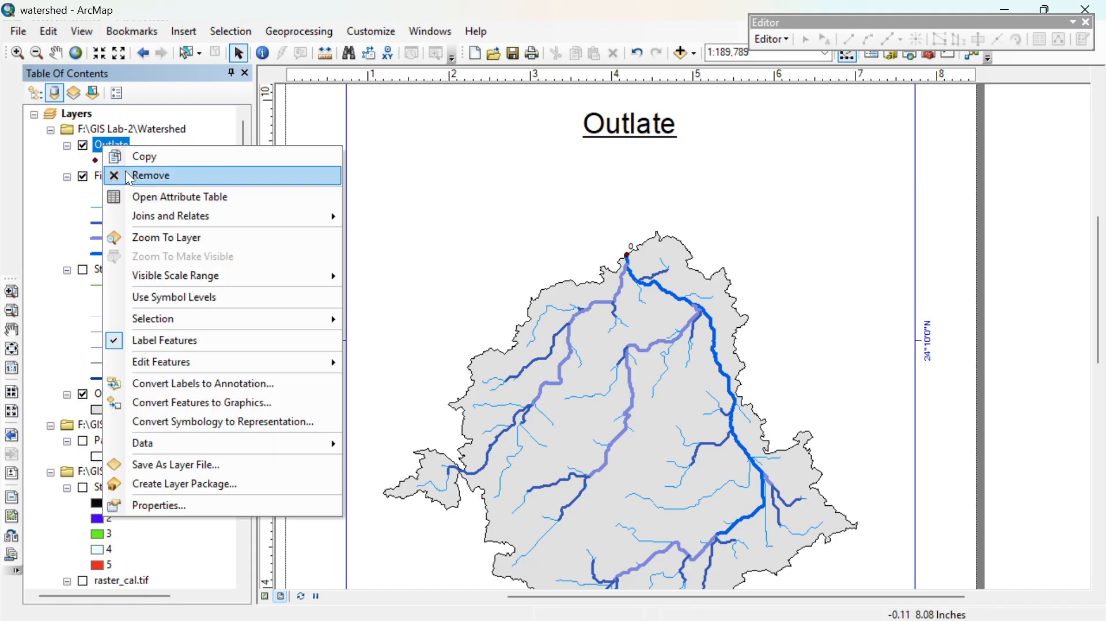
left_click(96, 163)
double_click(95, 162)
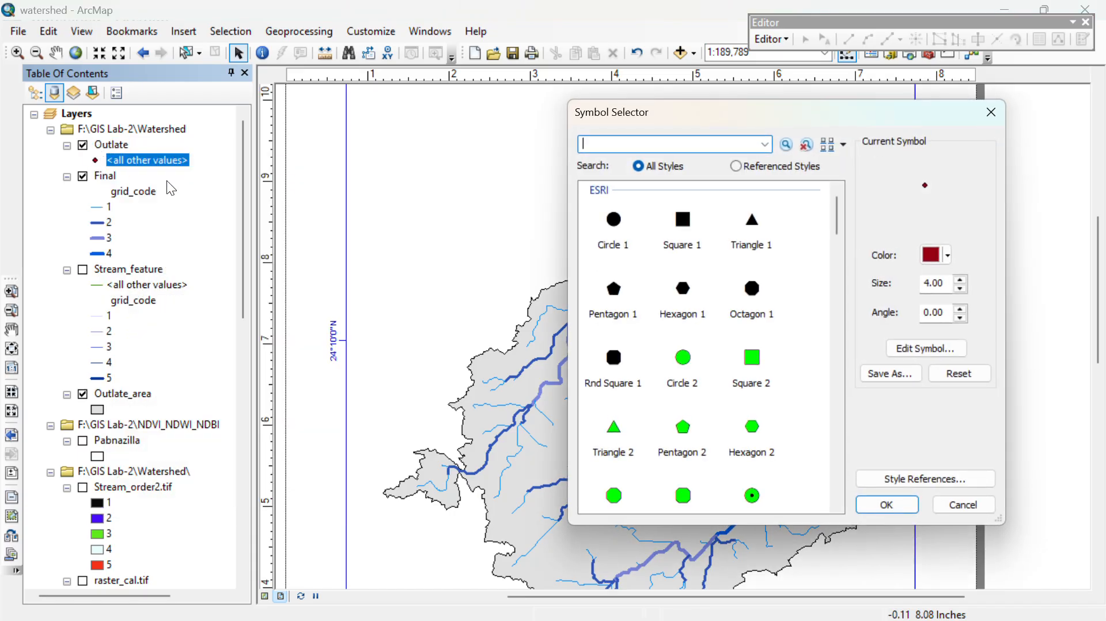
scroll(718, 357, "down", 4)
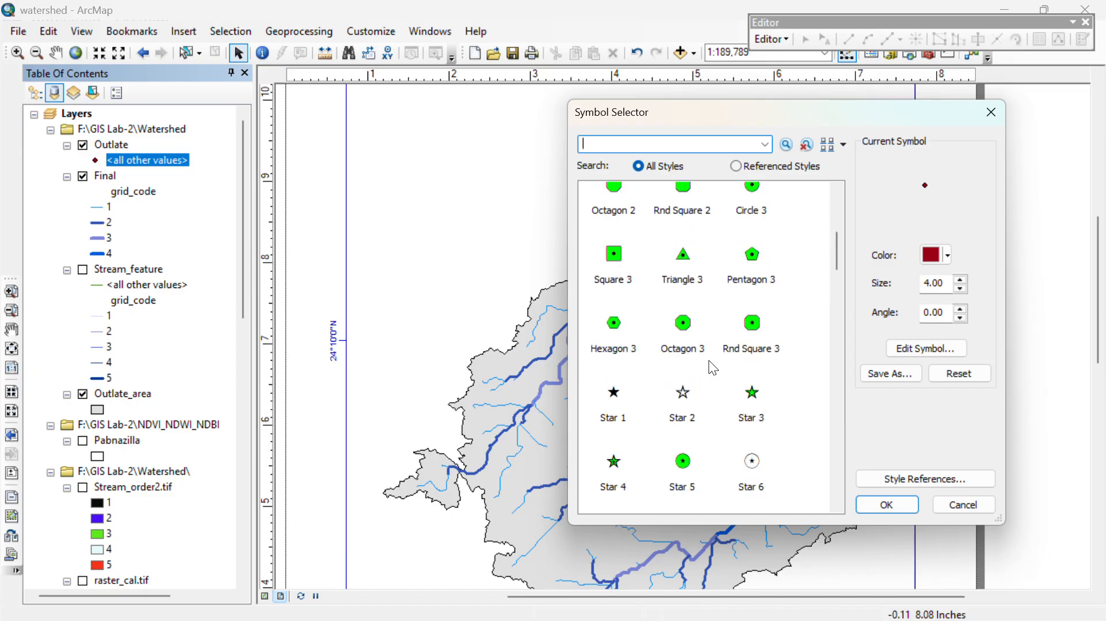
scroll(720, 322, "up", 3)
scroll(717, 310, "down", 3)
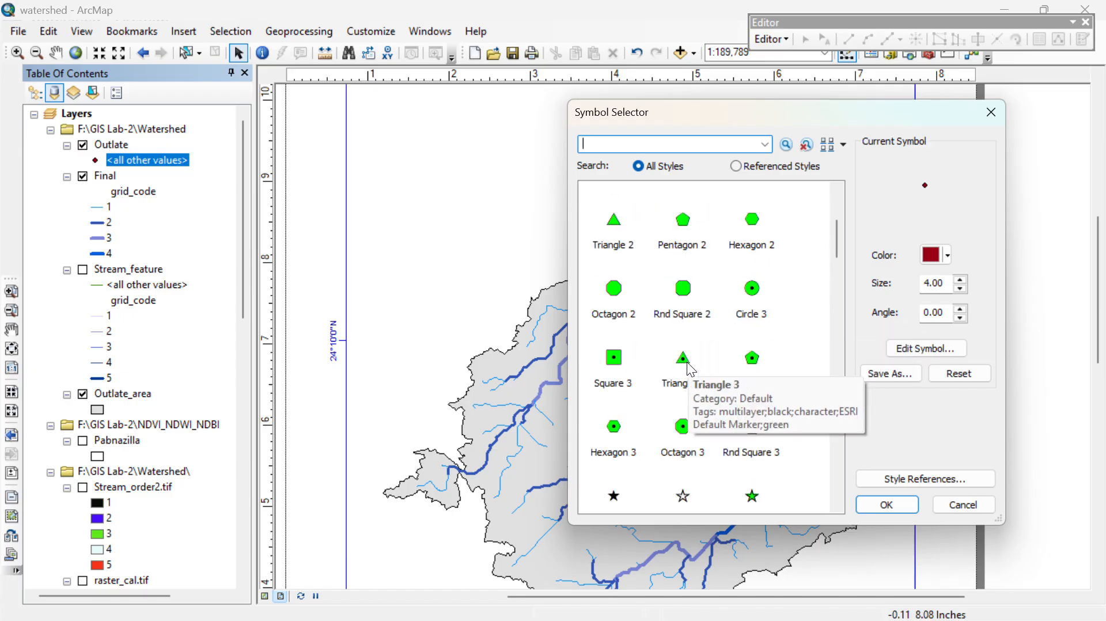
left_click(745, 217)
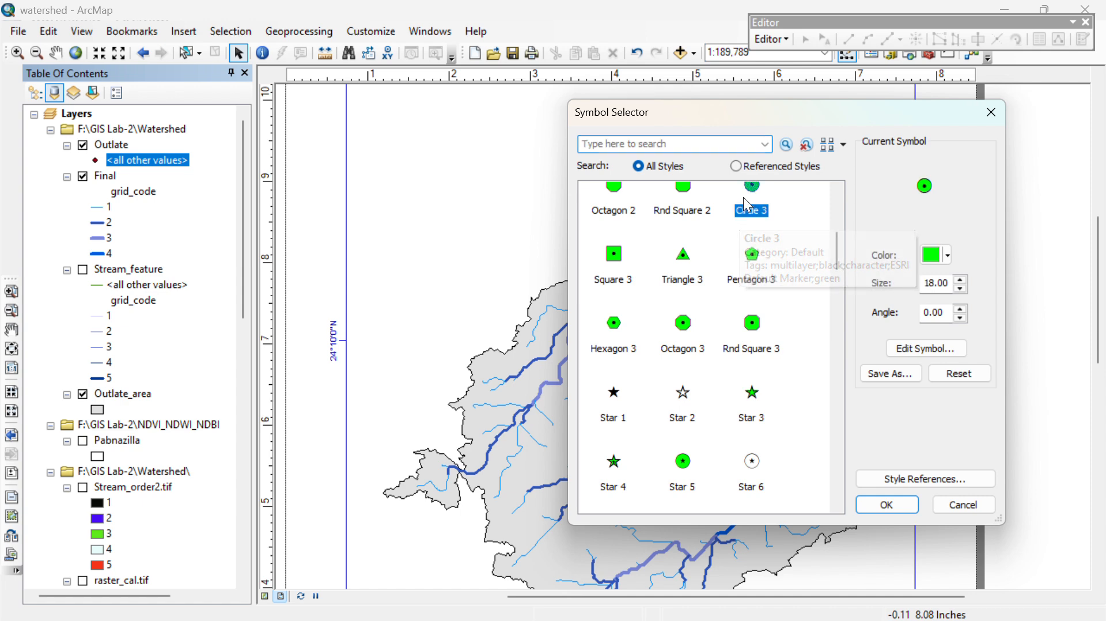
left_click(929, 256)
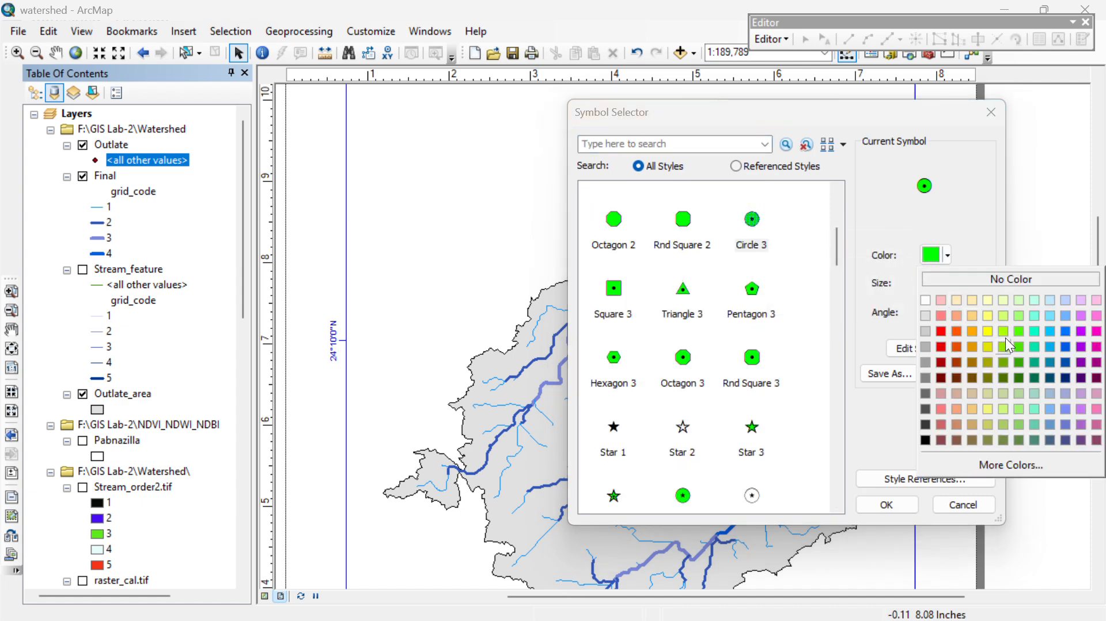
left_click(1017, 374)
left_click(887, 505)
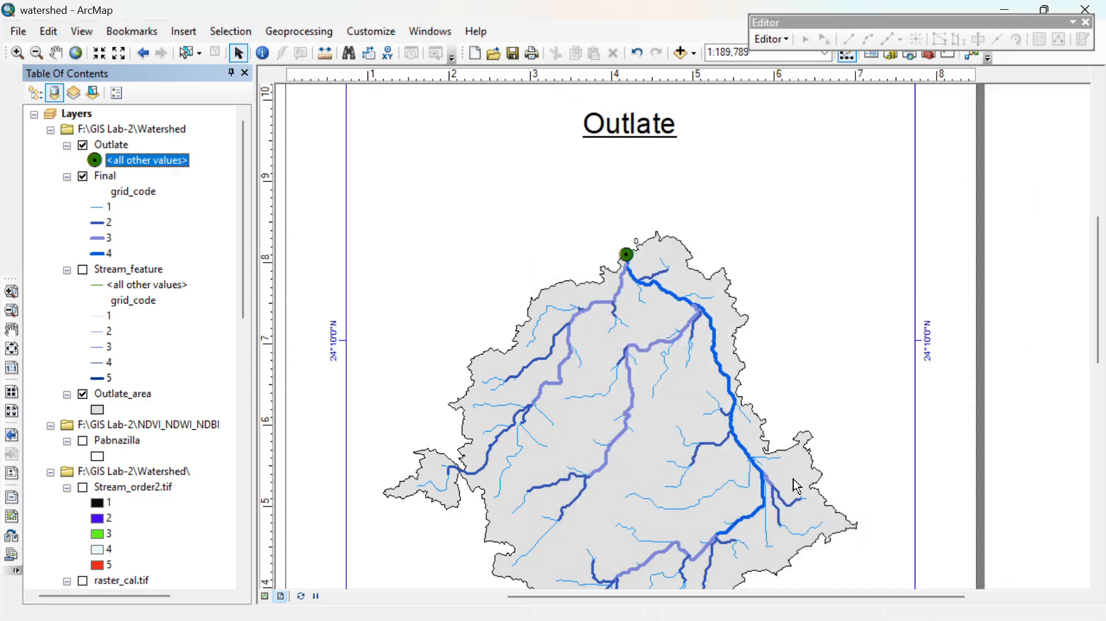
- Set the Outlate layer's label field to Outlate
right_click(115, 145)
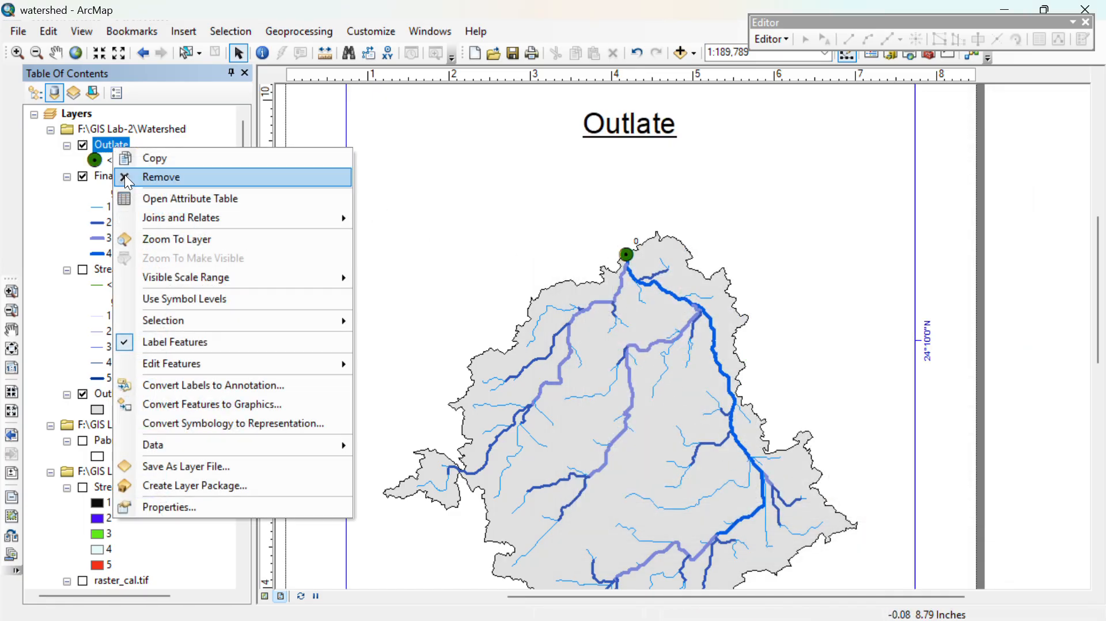
left_click(177, 508)
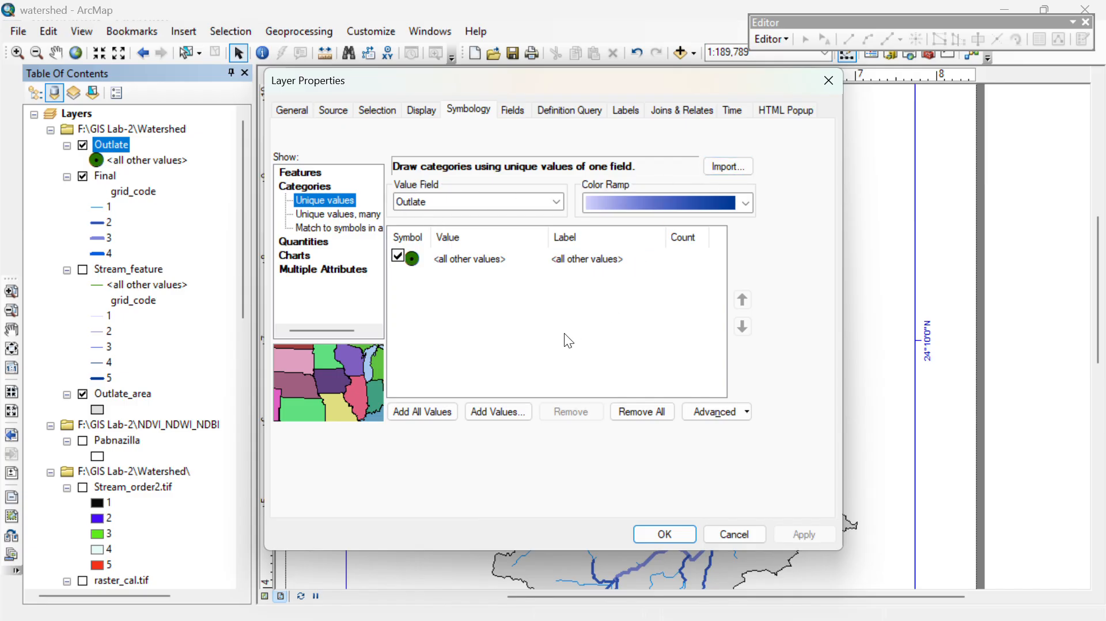
left_click(580, 117)
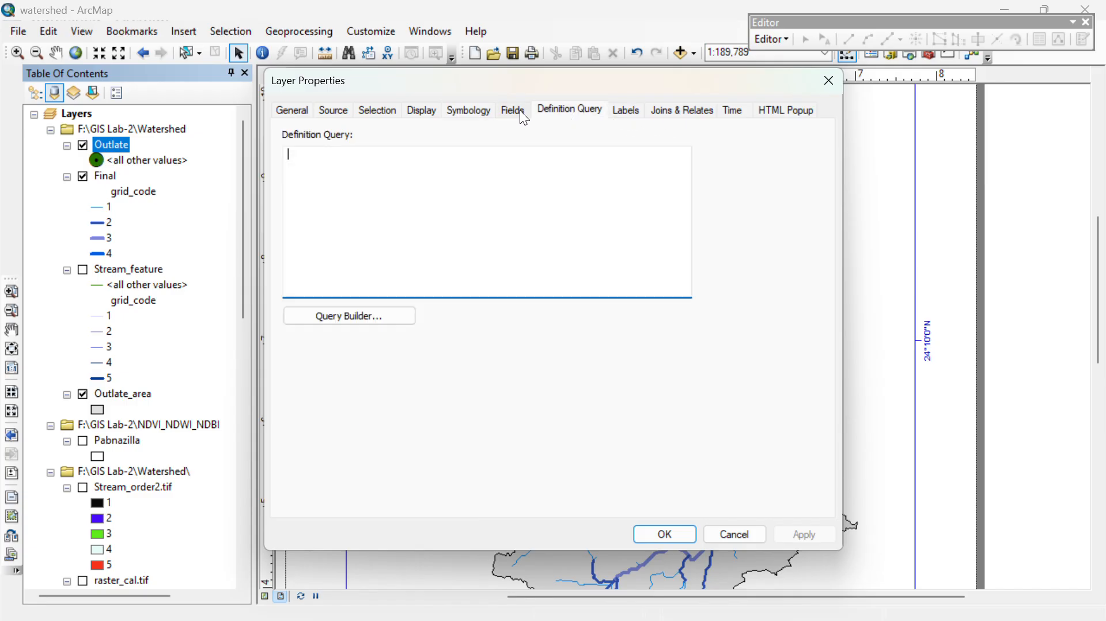
left_click(627, 111)
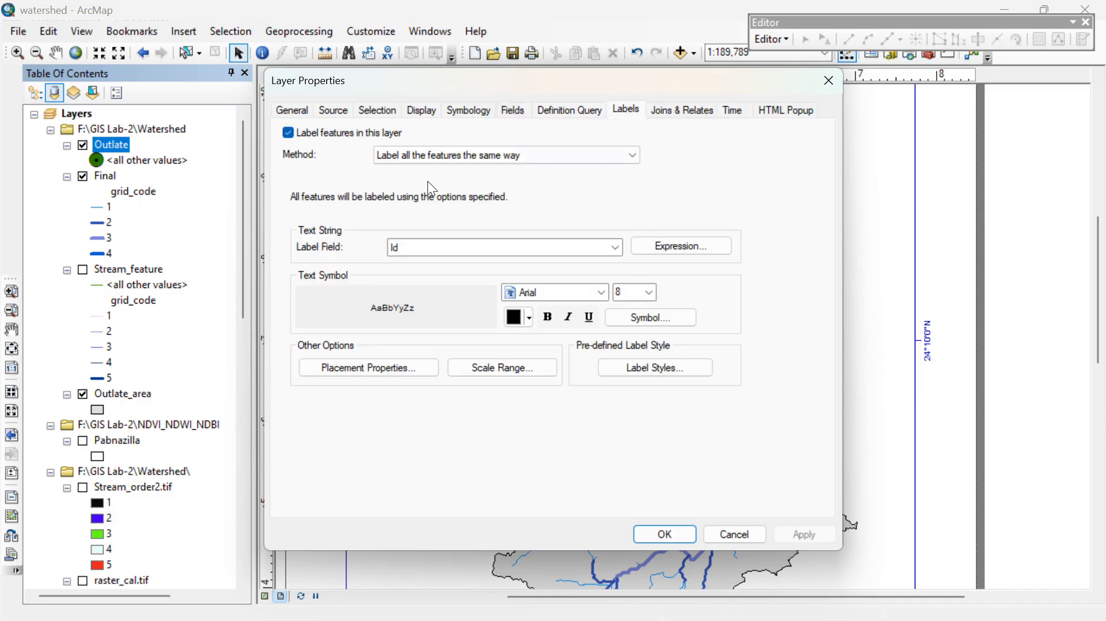
left_click(489, 247)
left_click(452, 284)
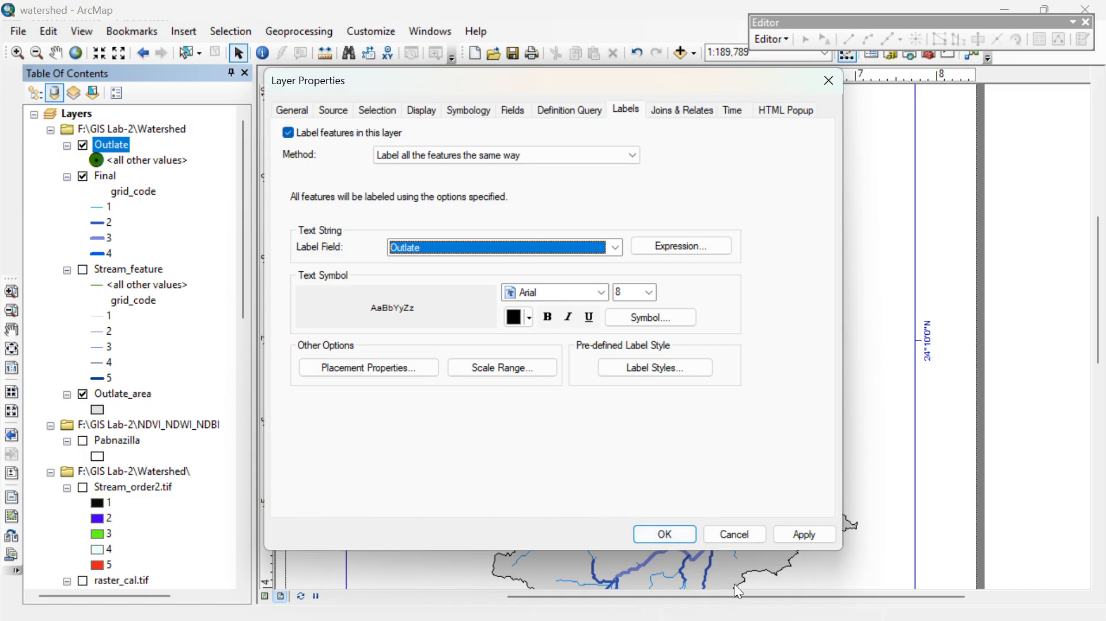
left_click(662, 534)
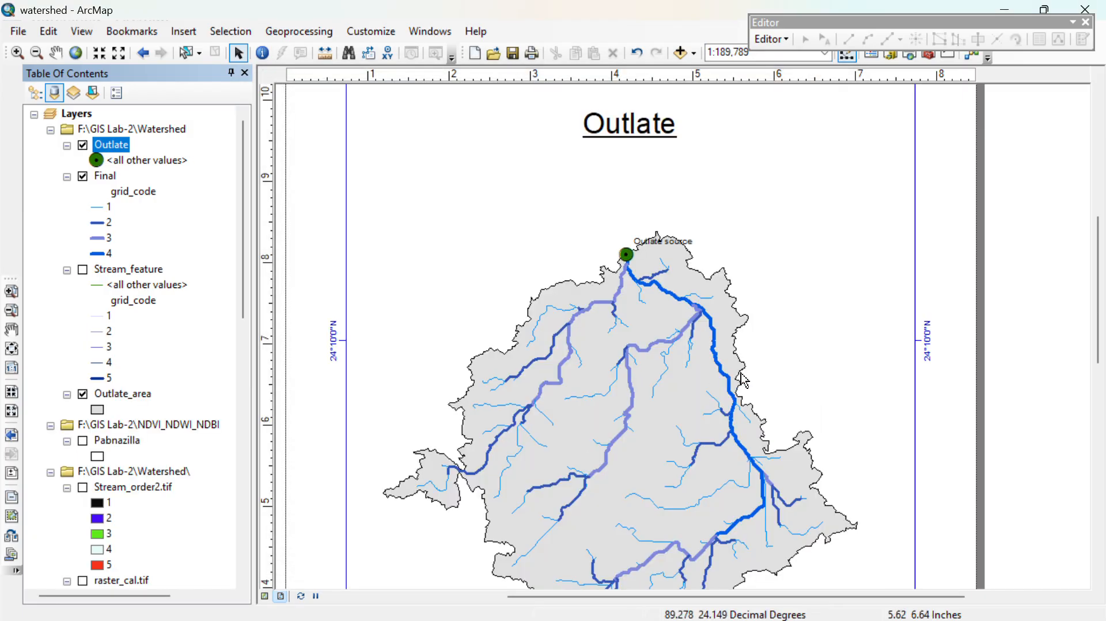
scroll(769, 406, "up", 3)
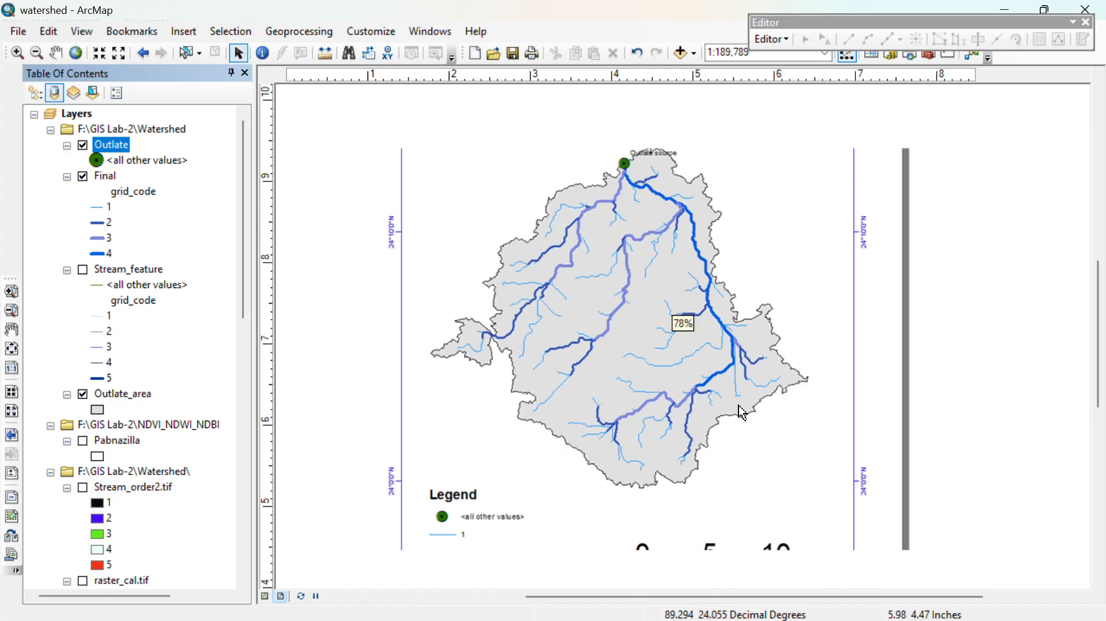
scroll(664, 469, "up", 1)
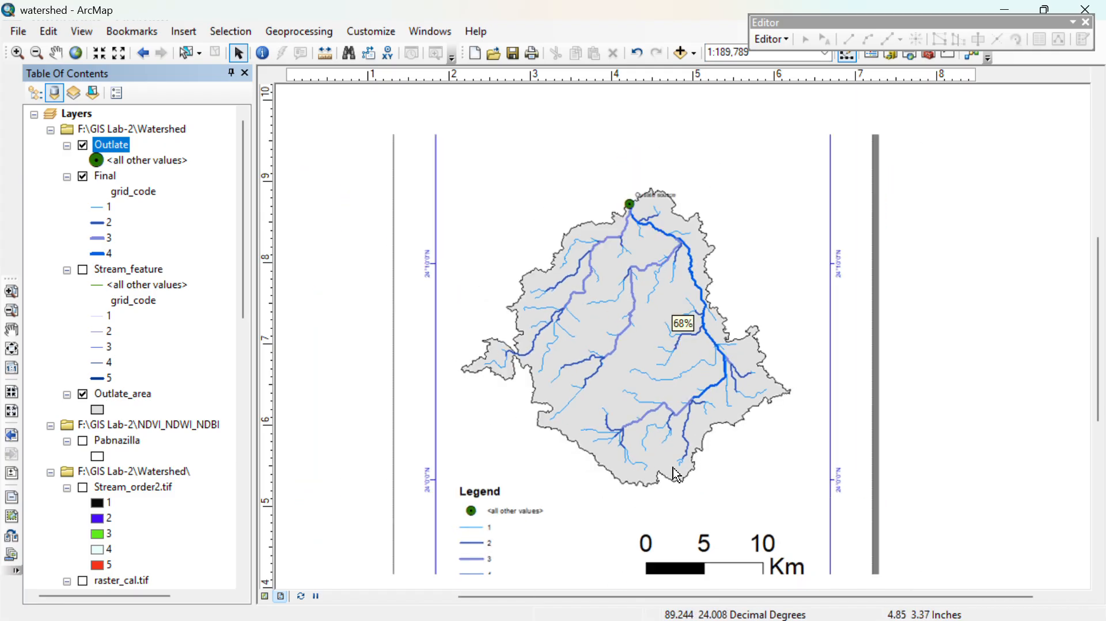
left_click_drag(870, 492, 845, 371)
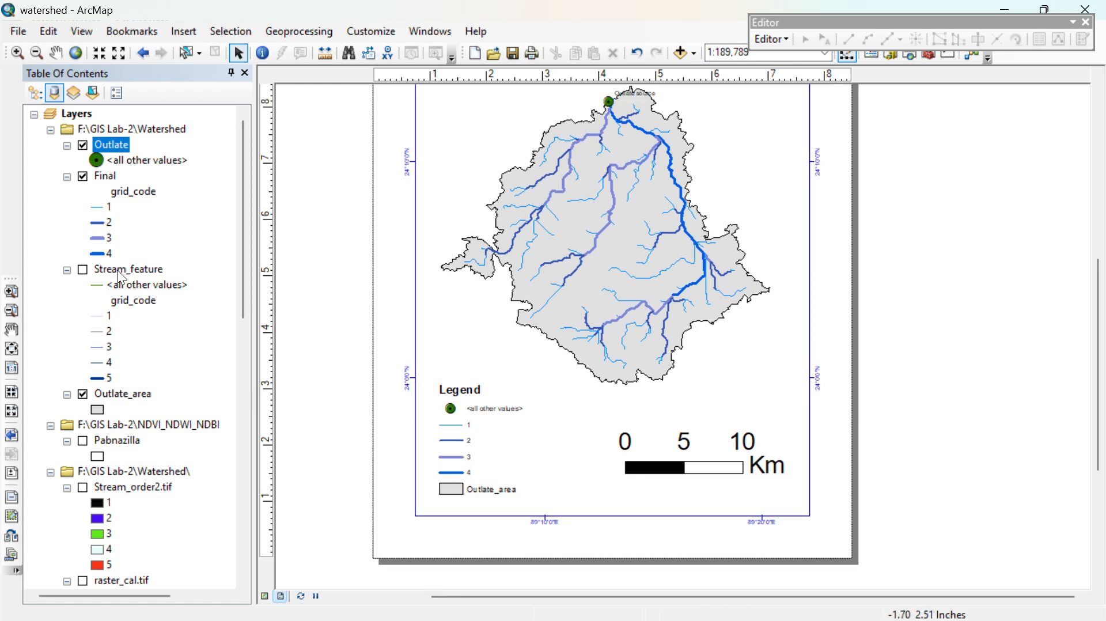
left_click(83, 394)
left_click(83, 394)
double_click(493, 468)
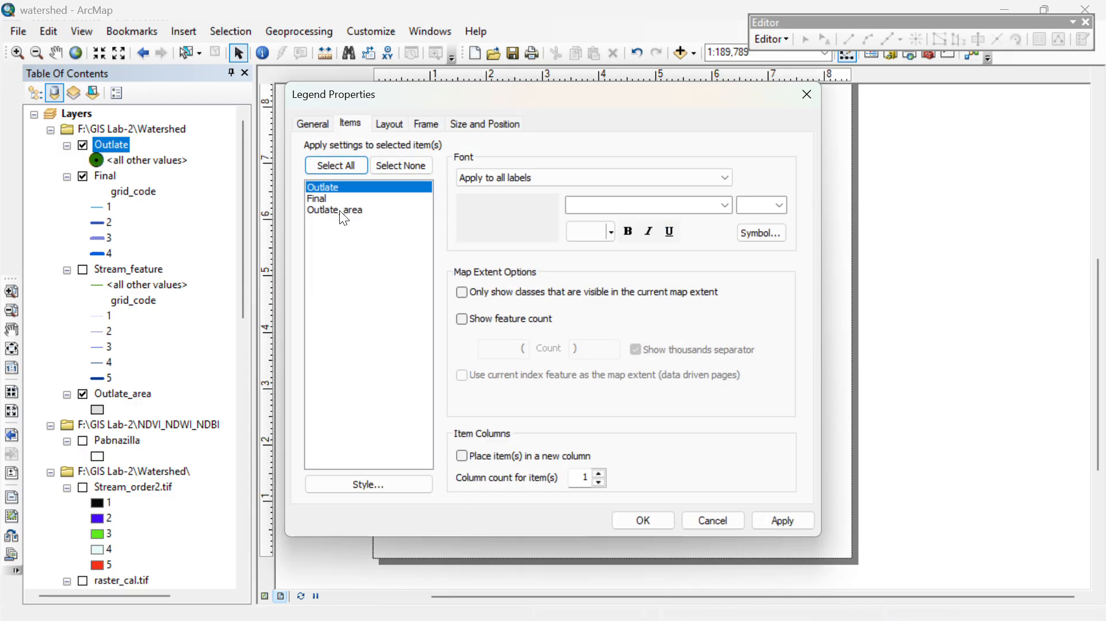
right_click(340, 209)
left_click(393, 283)
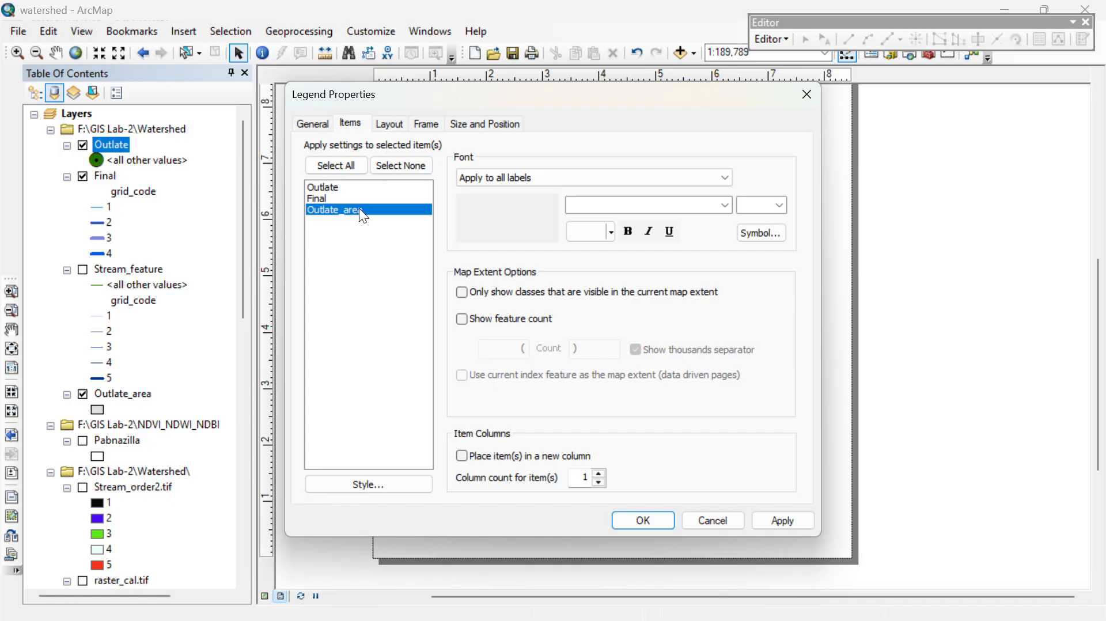
left_click(806, 95)
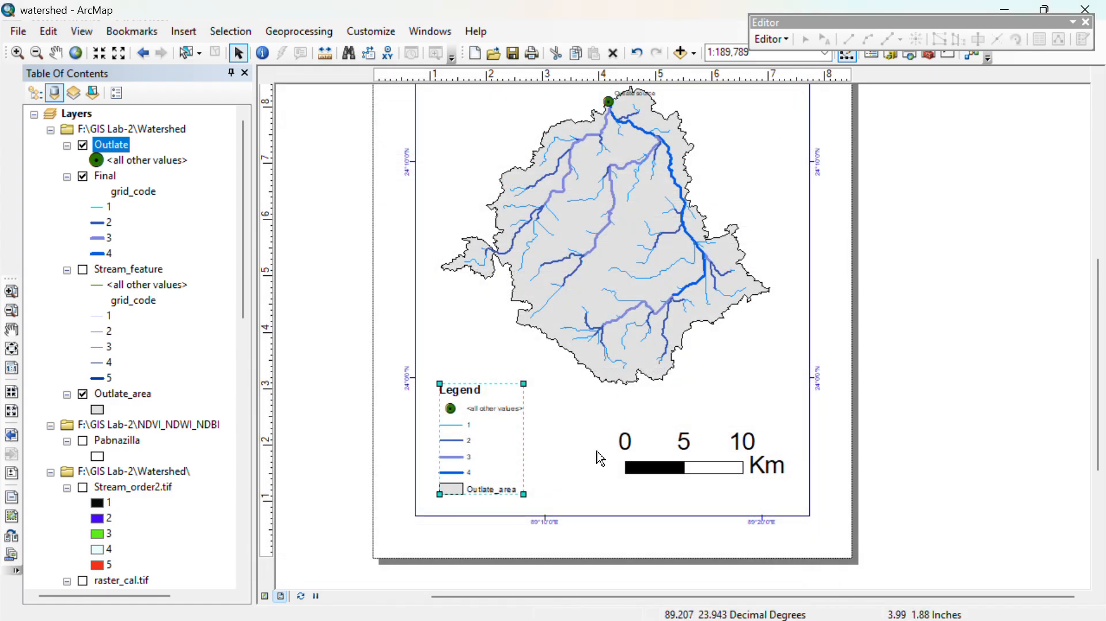
left_click(862, 407)
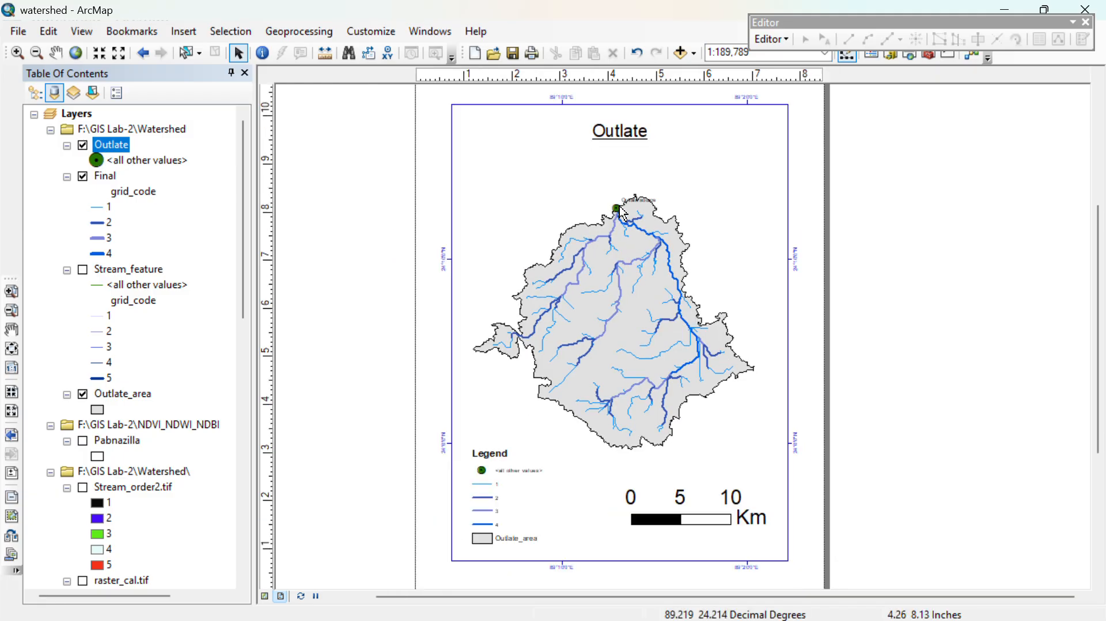
scroll(619, 205, "up", 5)
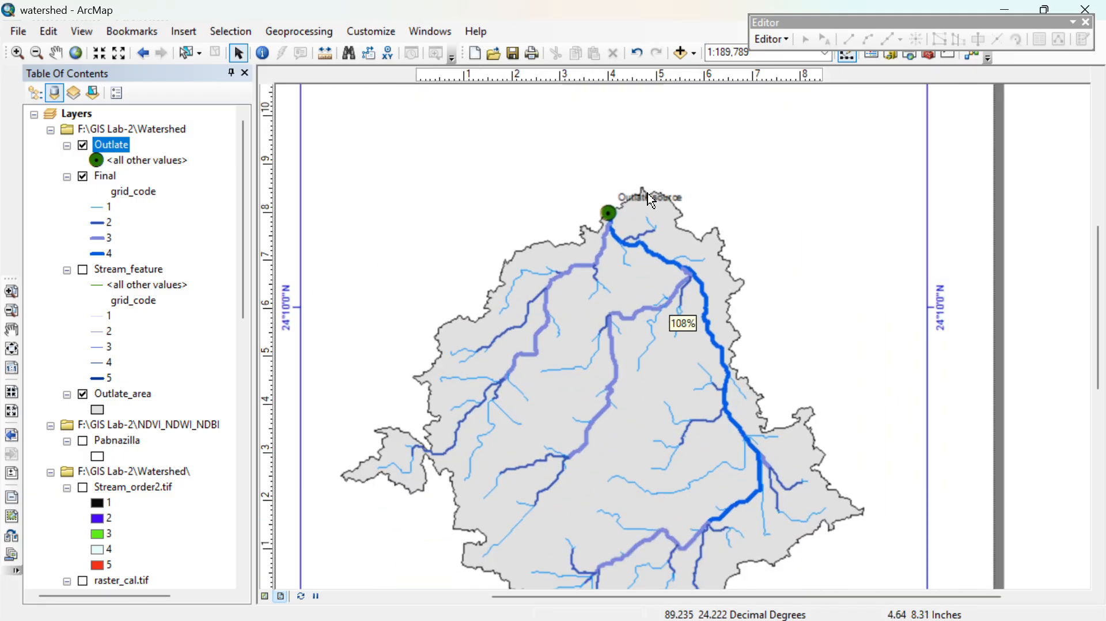
scroll(647, 193, "up", 3)
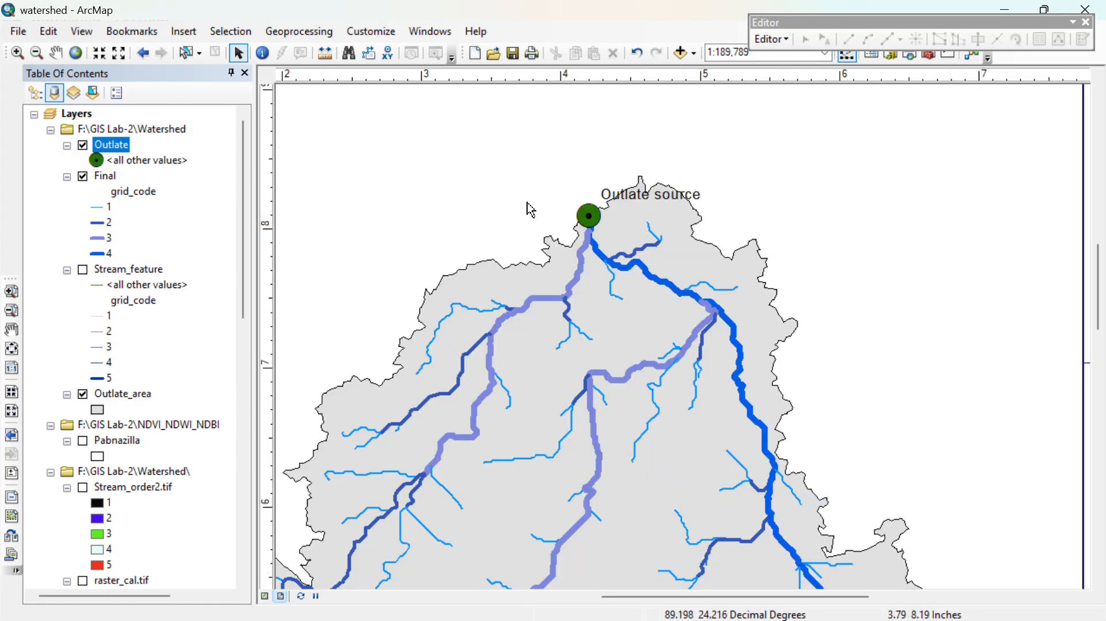
scroll(662, 386, "down", 2)
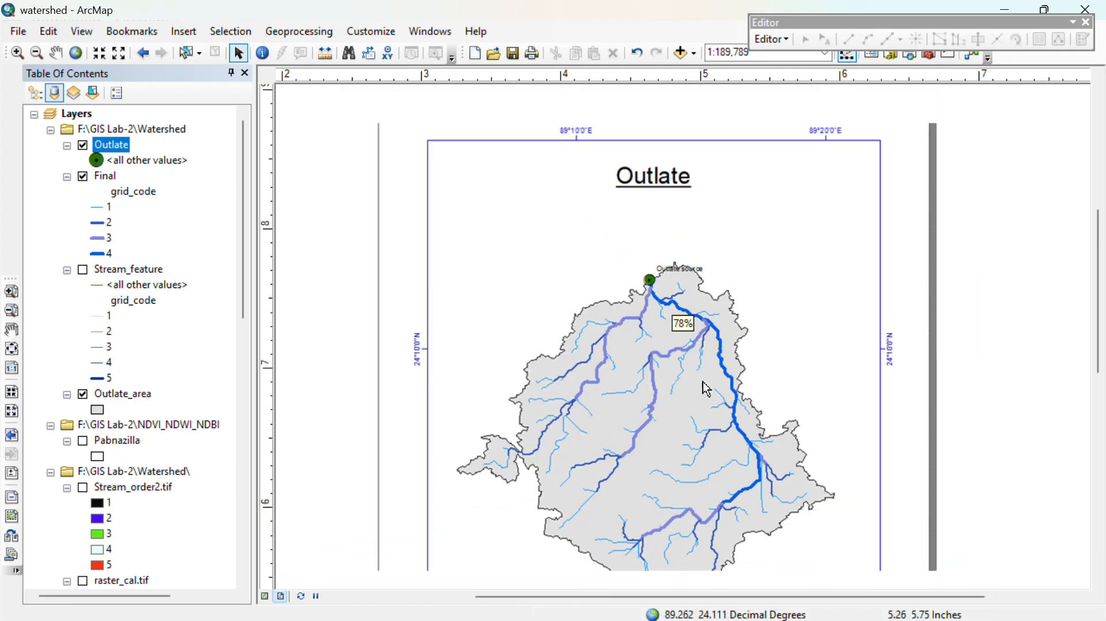
scroll(684, 323, "down", 2)
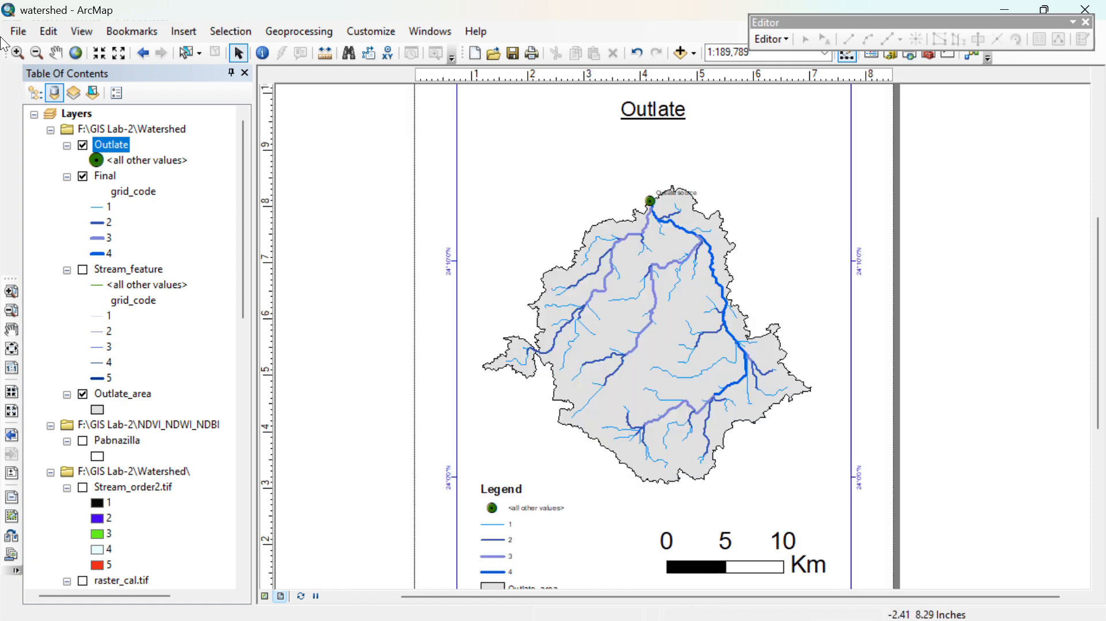
- Export the map layout to the Desktop as a JPEG named watershed at 96 dpi
left_click(31, 29)
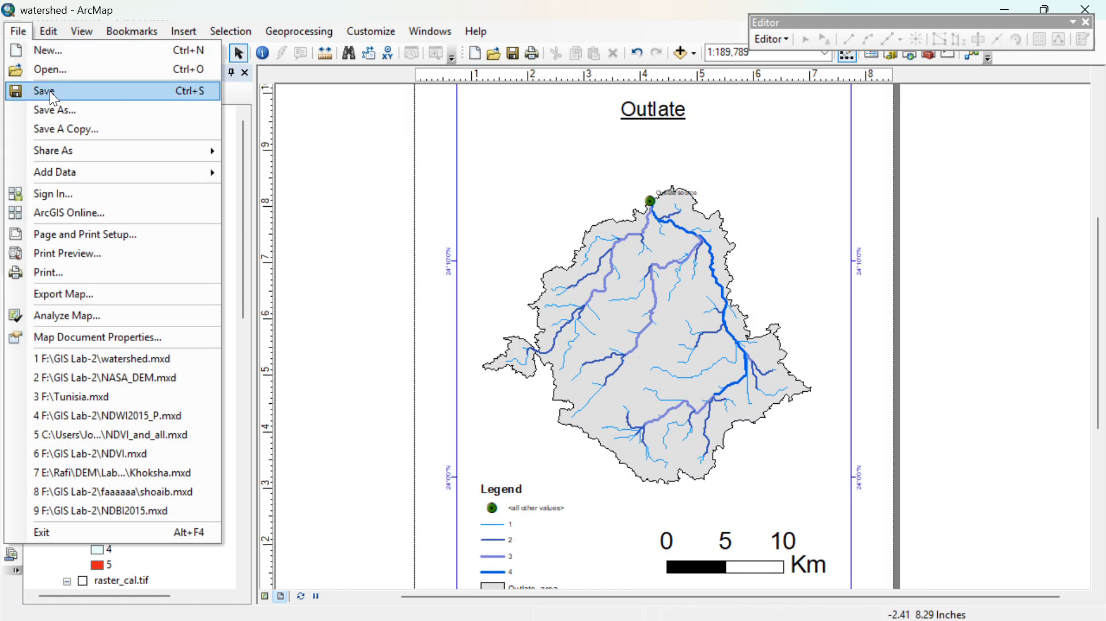
left_click(67, 293)
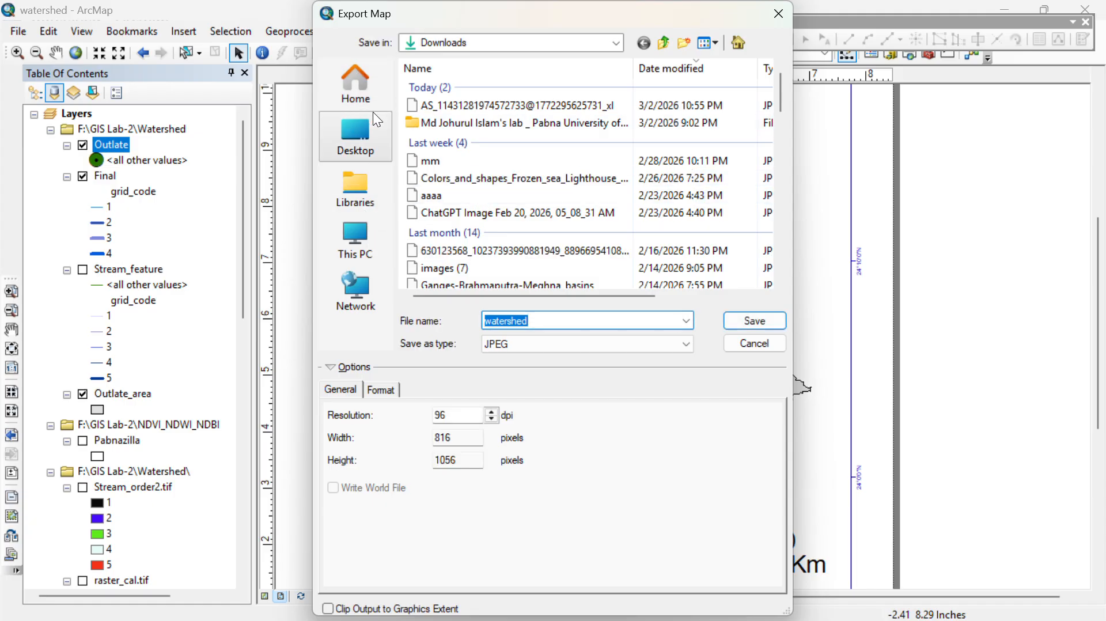
left_click(371, 126)
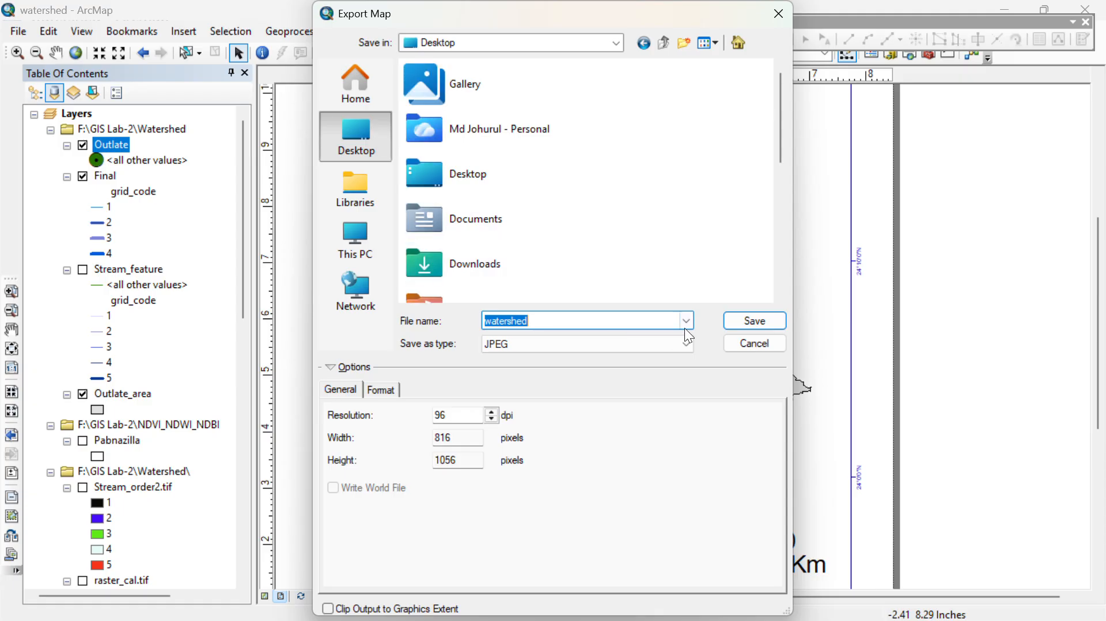
left_click(752, 321)
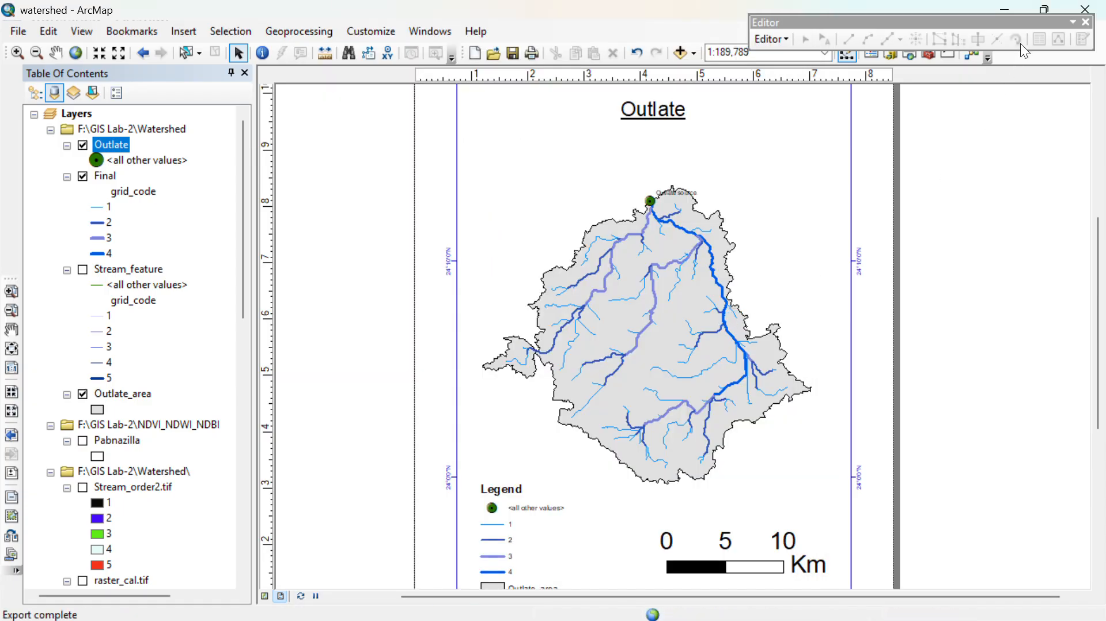
left_click(30, 35)
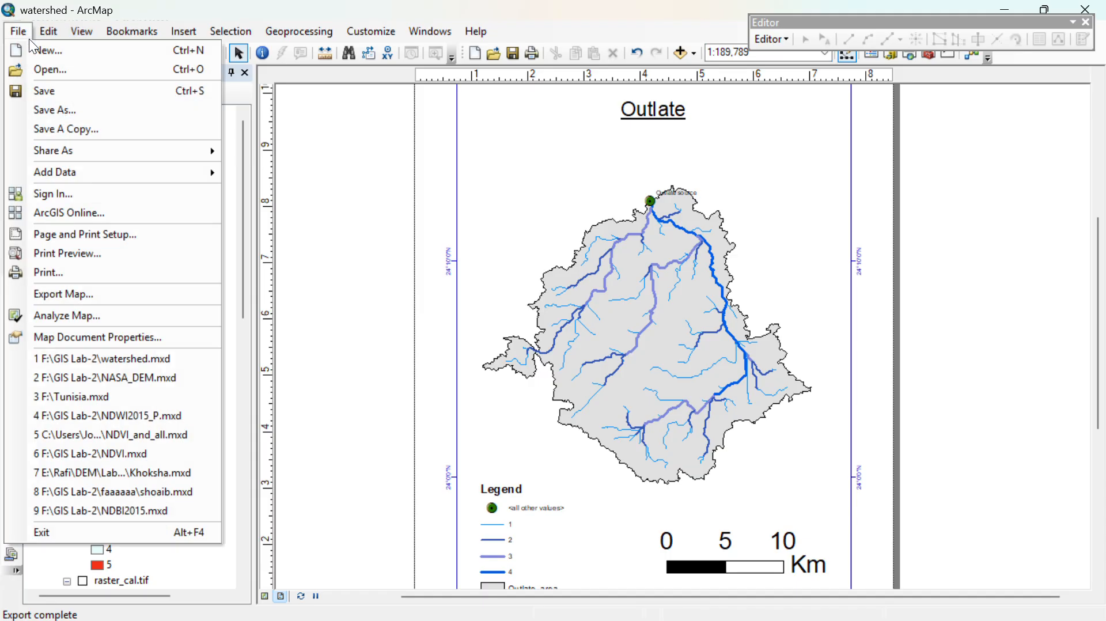
left_click(53, 95)
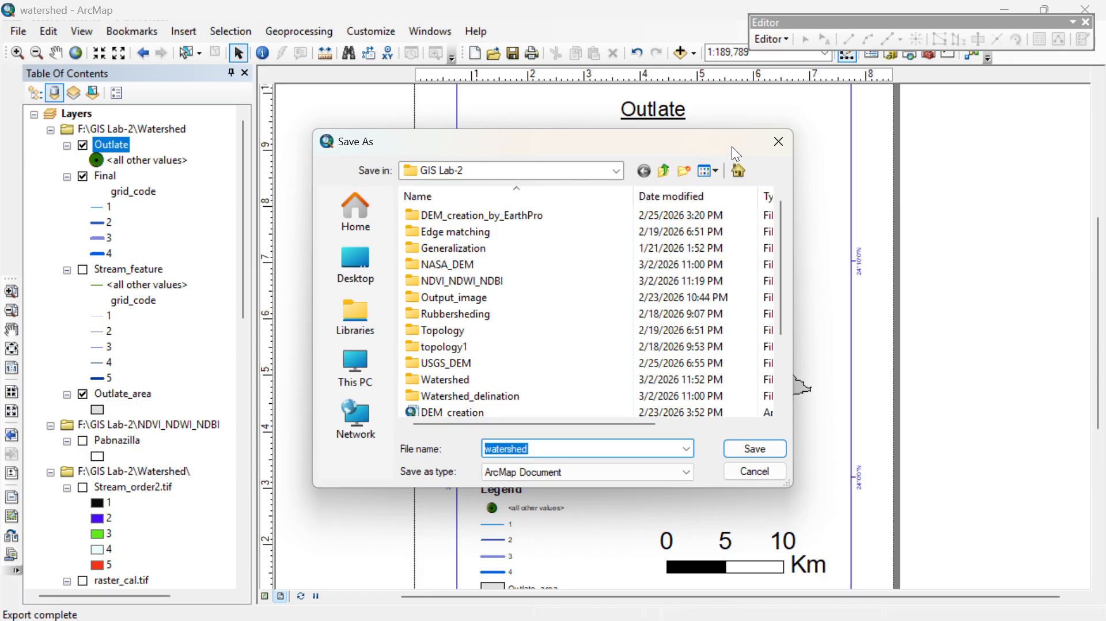
left_click(778, 141)
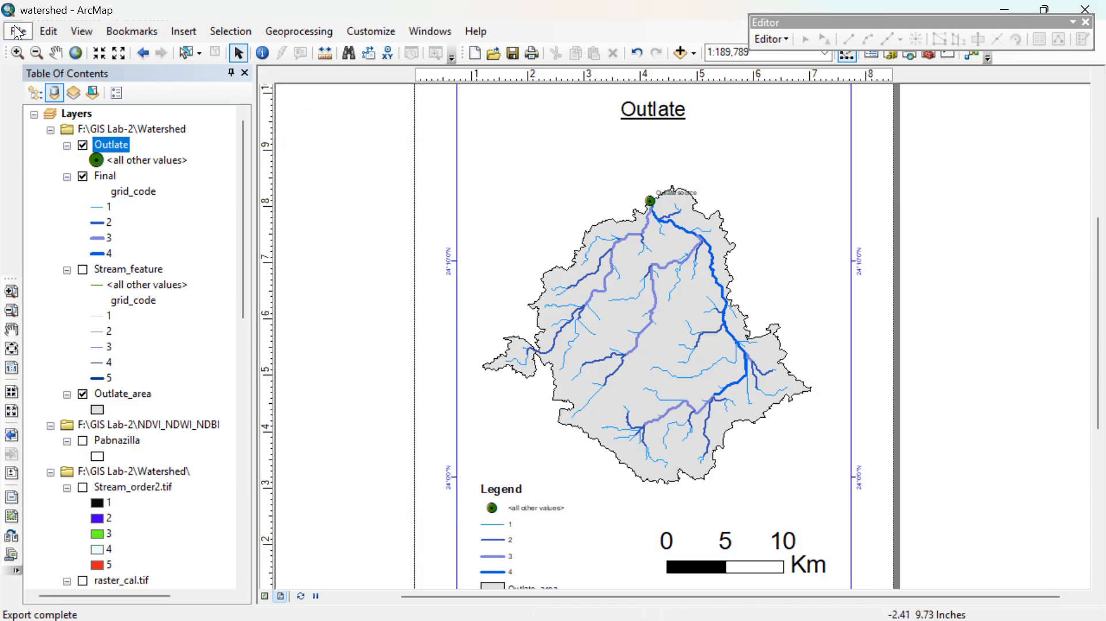
- Save the map document to the Desktop as an ArcMap Document named watershed
left_click(19, 33)
left_click(36, 90)
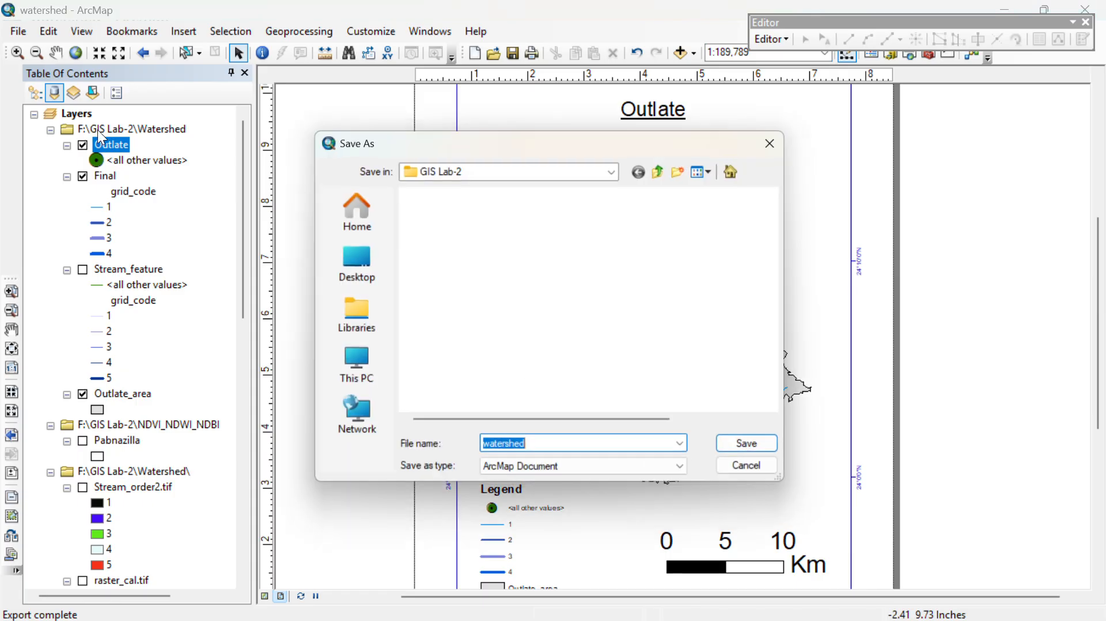
left_click(357, 263)
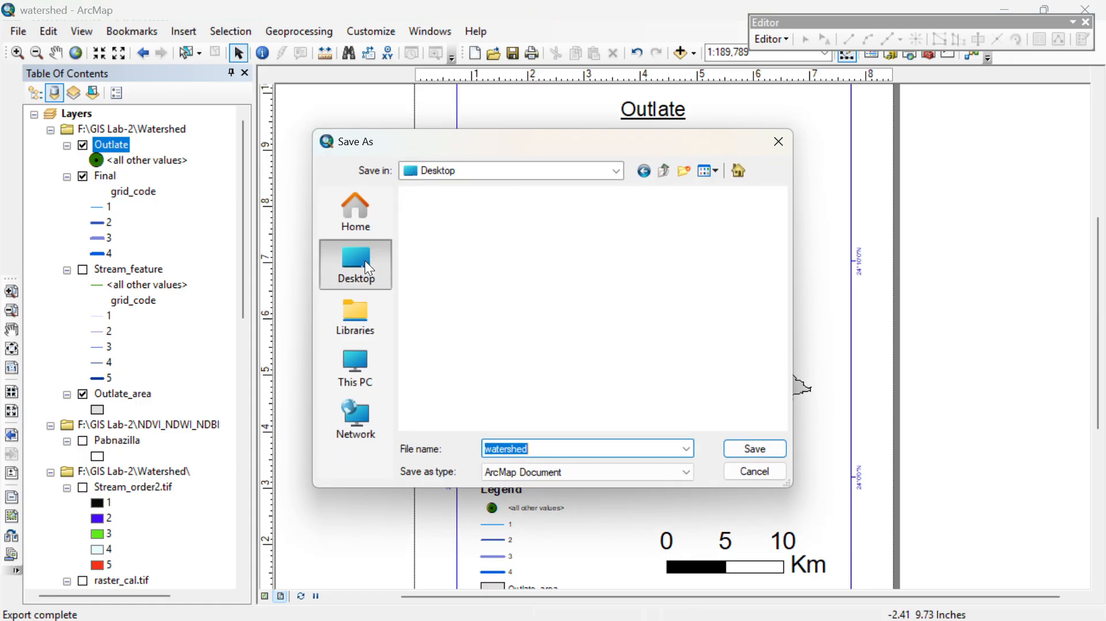
left_click(762, 444)
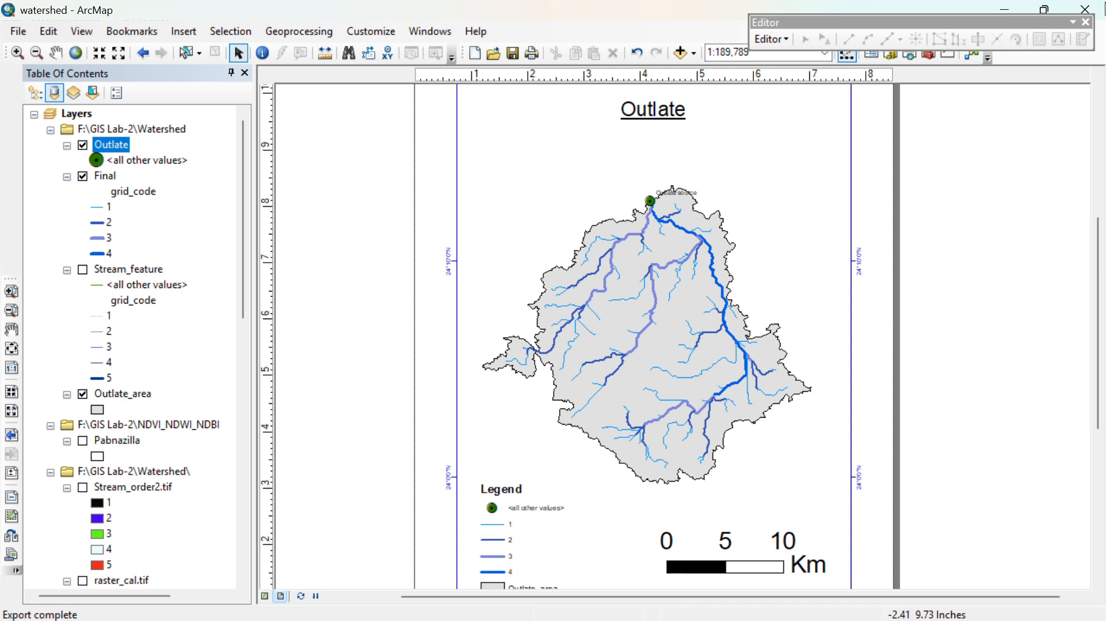